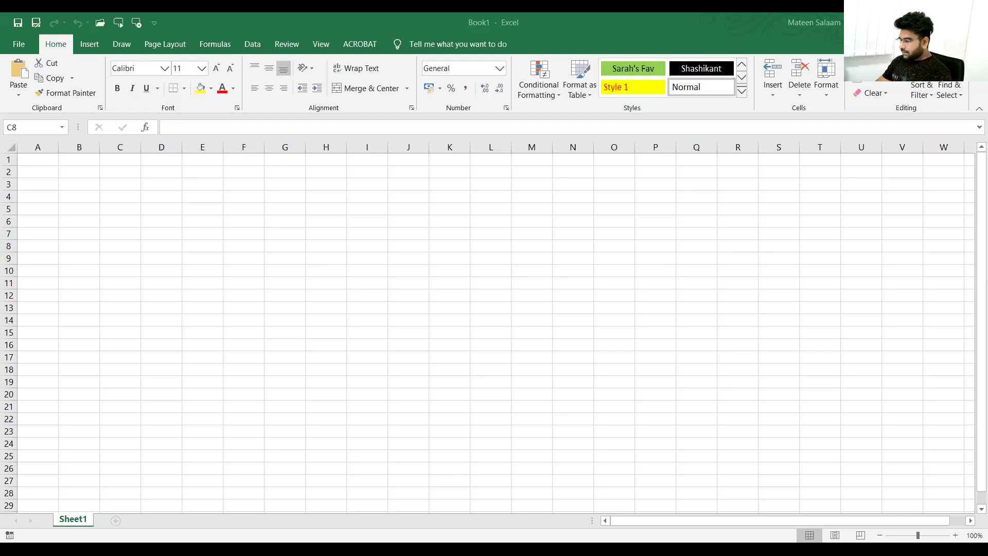
key("F2")
key("Escape")
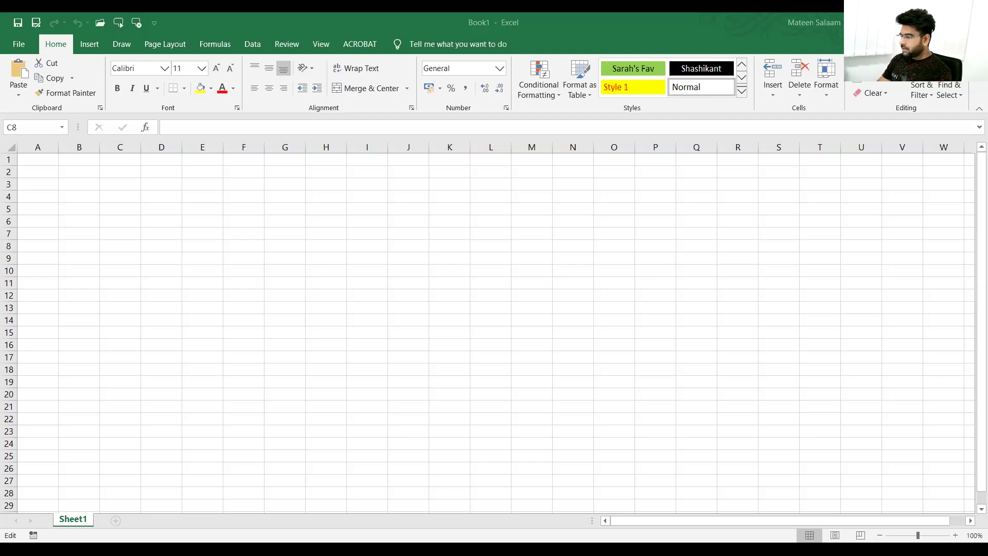
key("Escape")
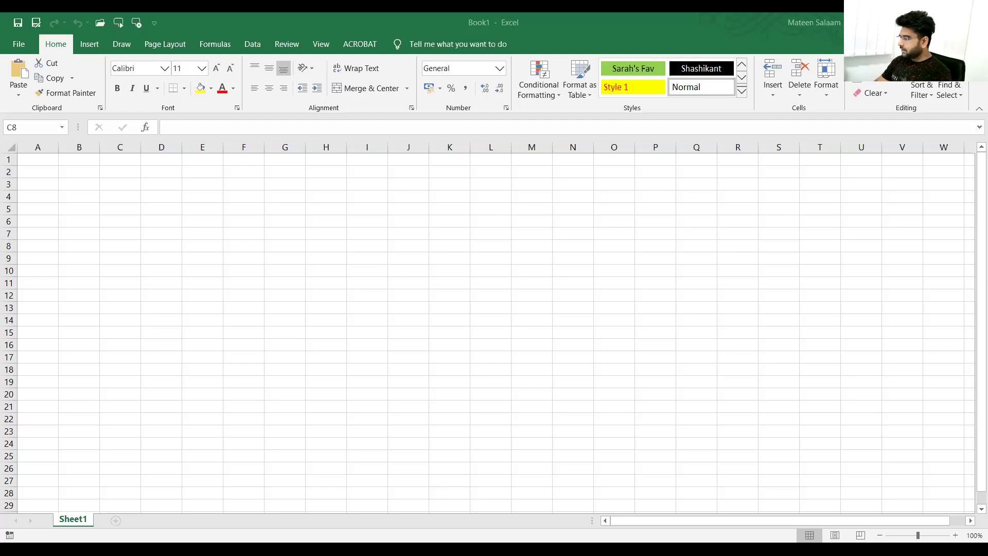
key("F2")
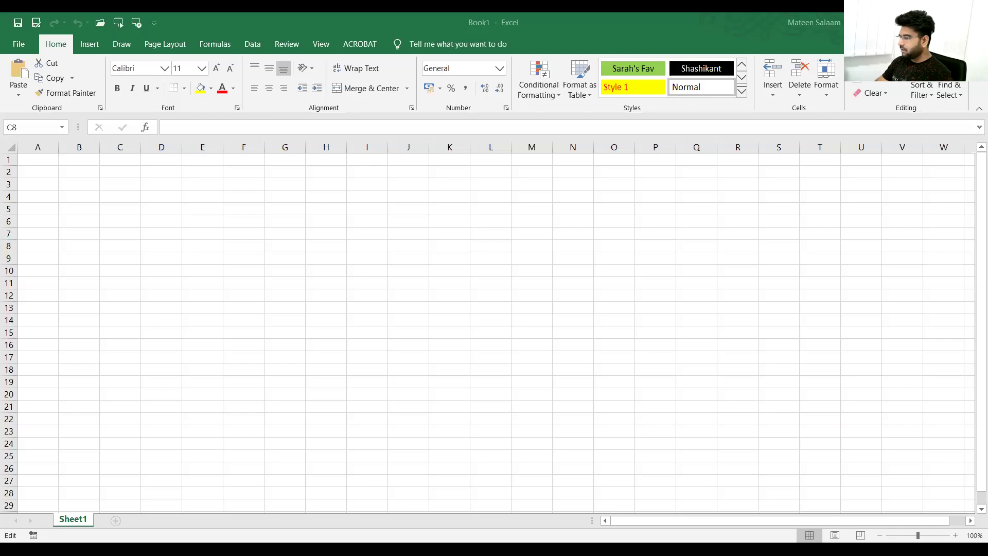
key("Escape")
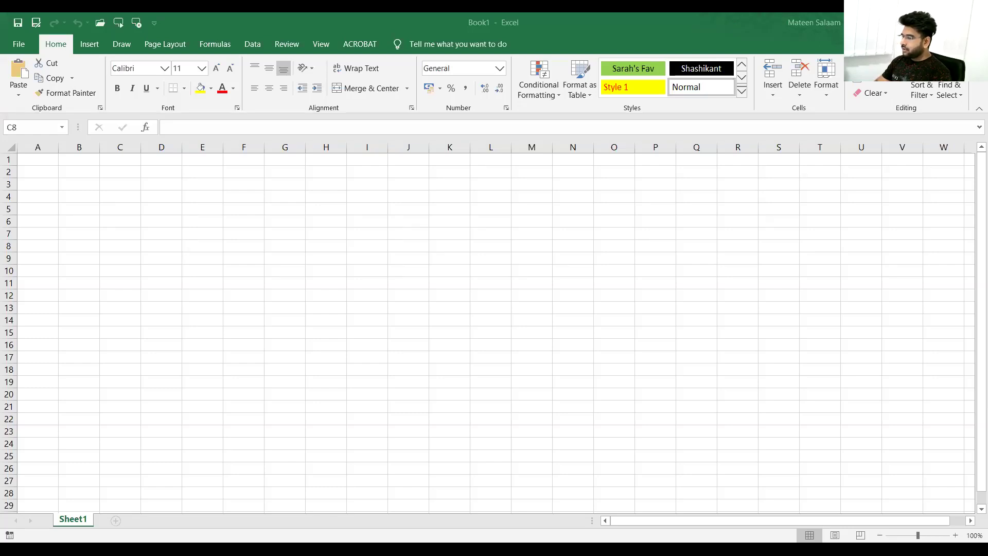
key("F2")
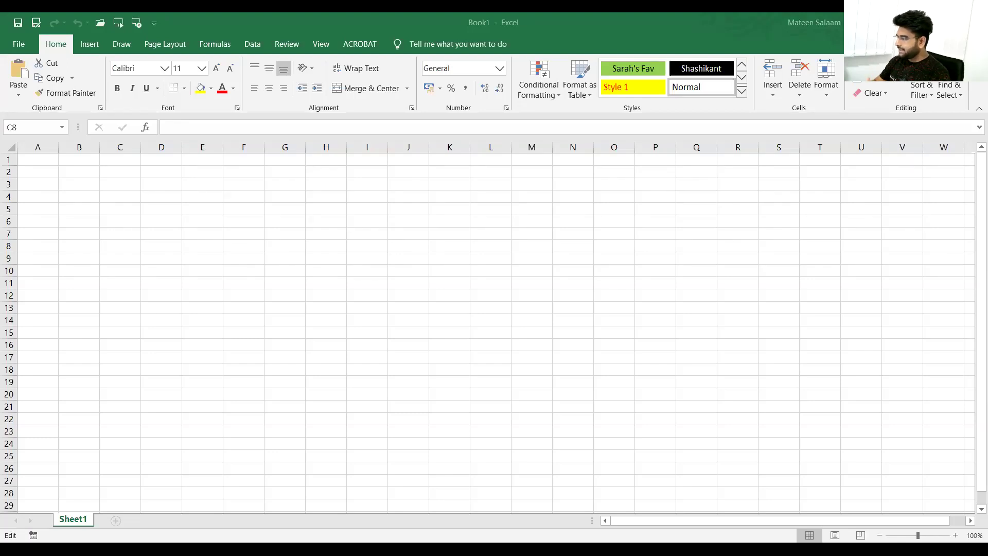
key("F2")
key("Escape")
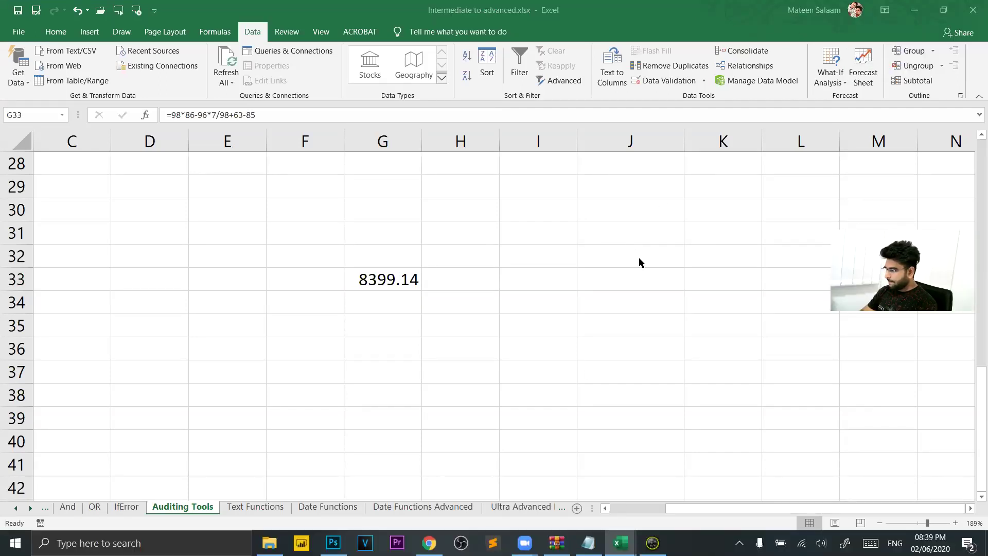
Step: Review the arithmetic formula in cell G33, and move the cell to G37
left_click(390, 286)
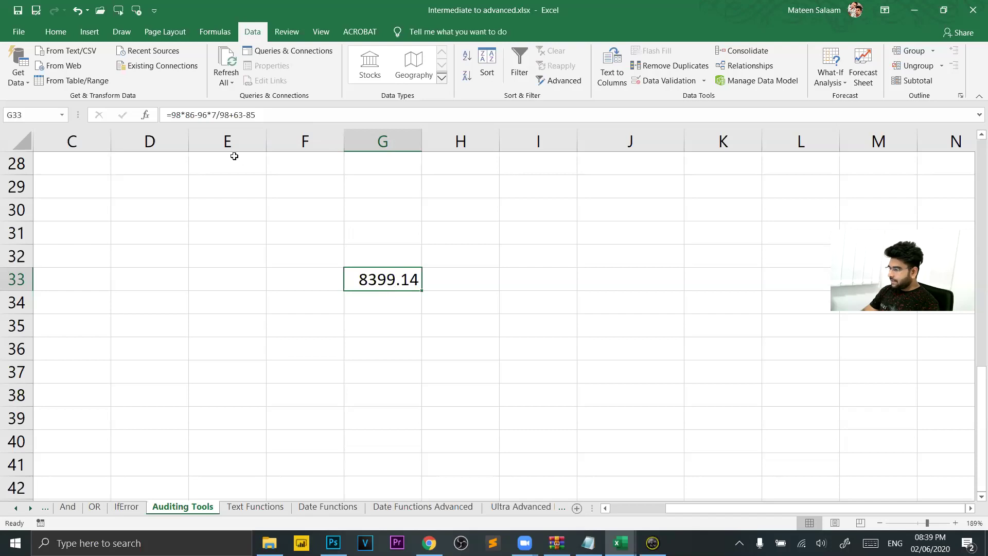
left_click_drag(170, 113, 348, 126)
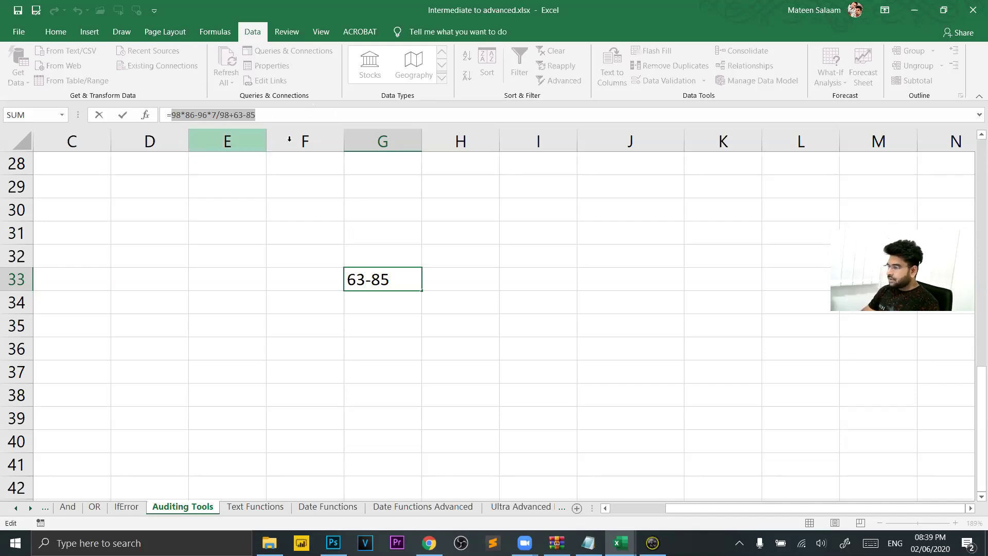
left_click(269, 112)
key("Return")
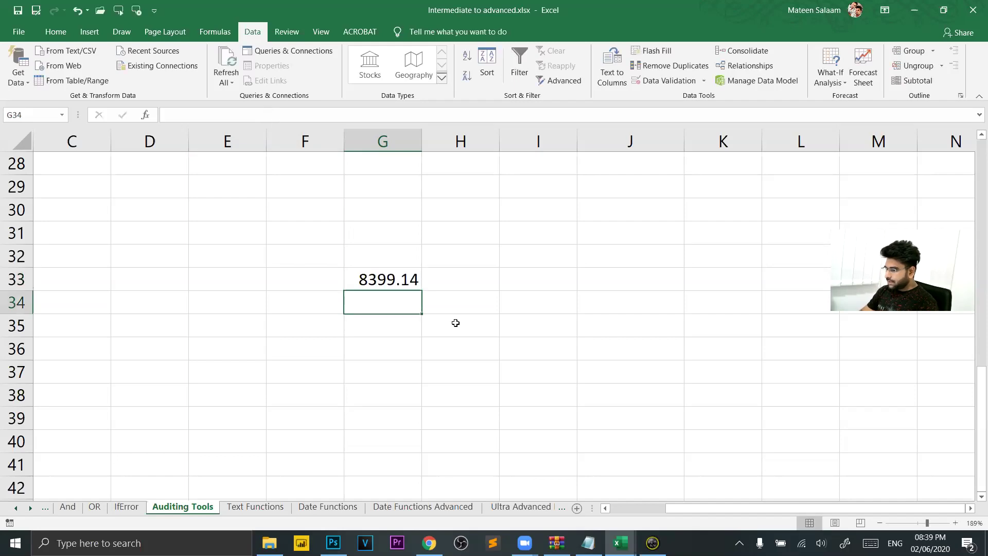
left_click(404, 280)
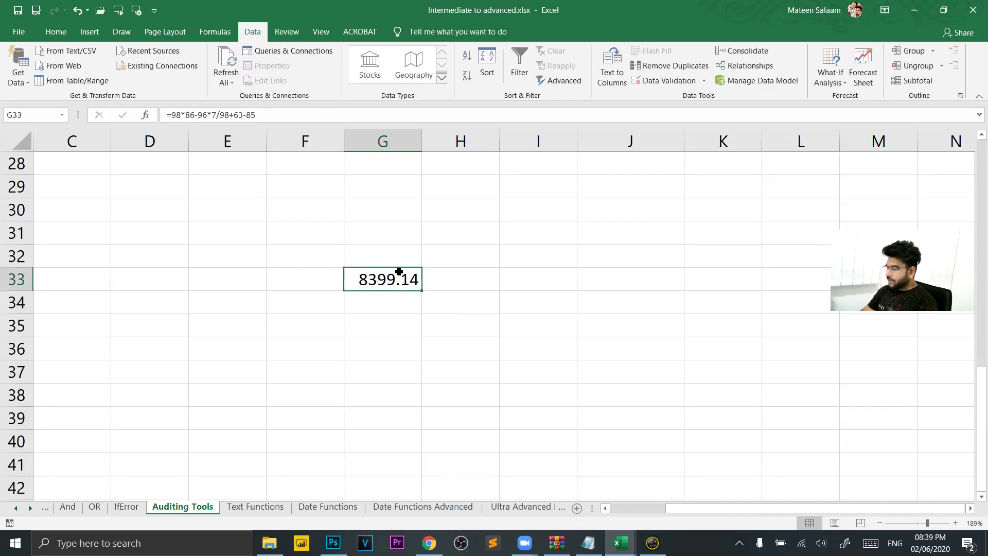
left_click_drag(382, 292, 382, 385)
Step: Open the Calculator app and place it beside the formula shown in cell G37
key("super")
type("calc")
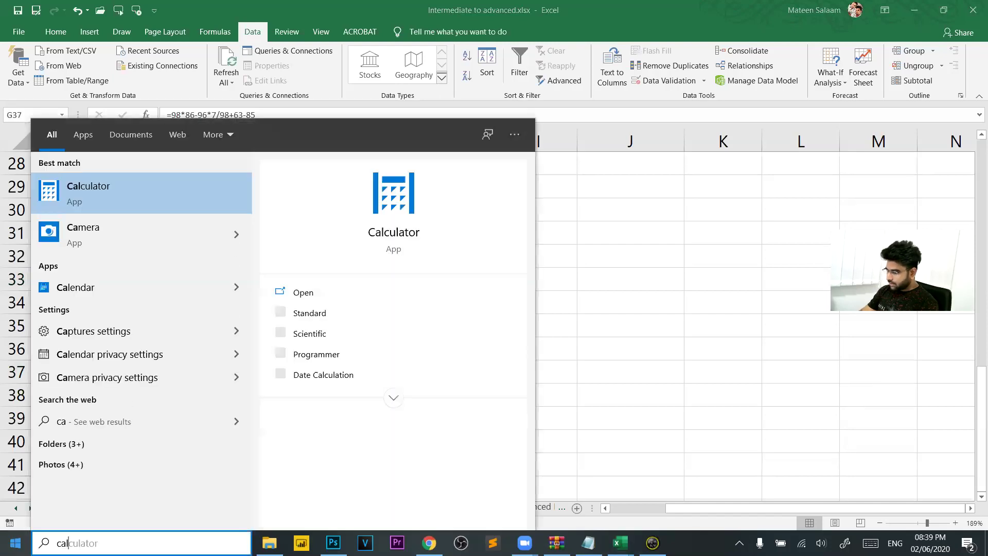
key("Return")
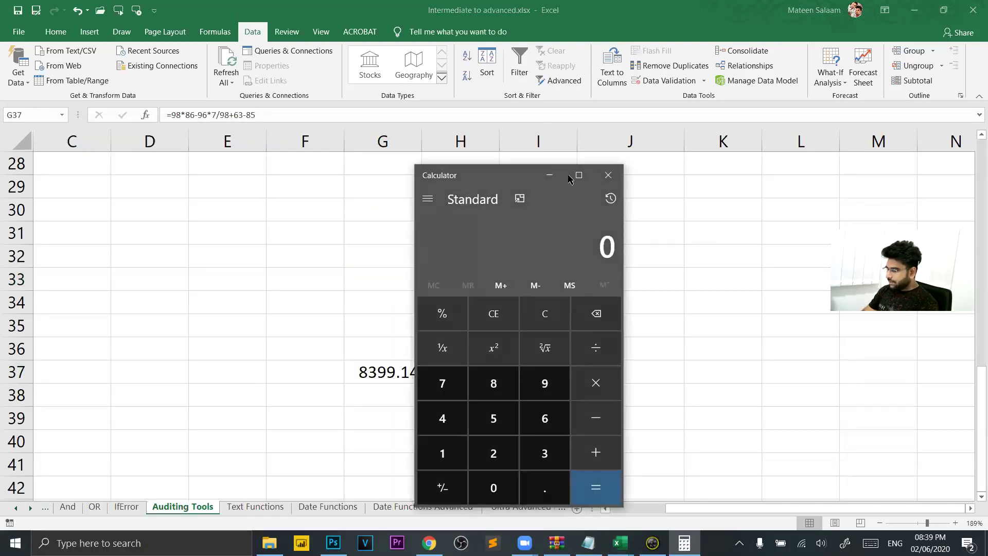
left_click_drag(493, 176, 607, 153)
left_click(379, 381)
double_click(376, 379)
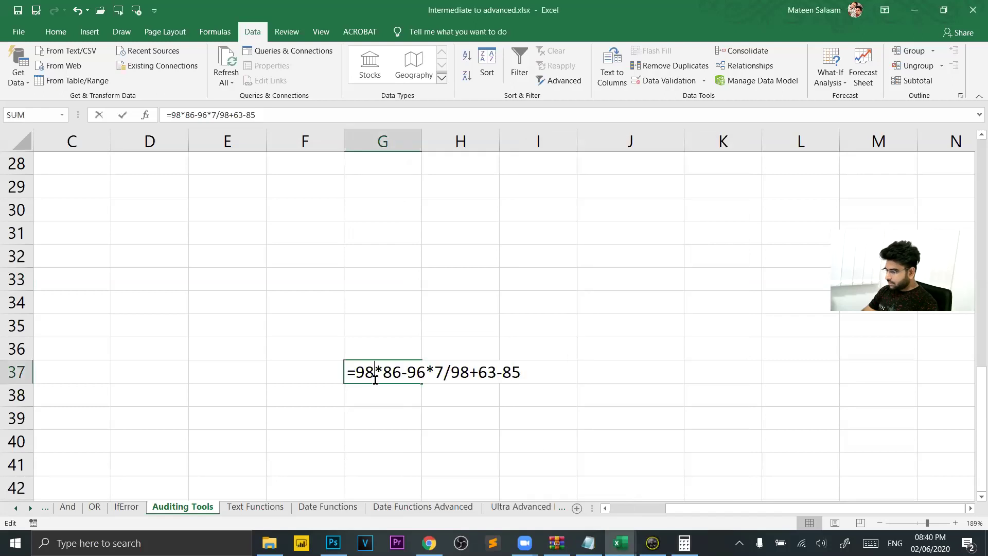
key("alt+Tab")
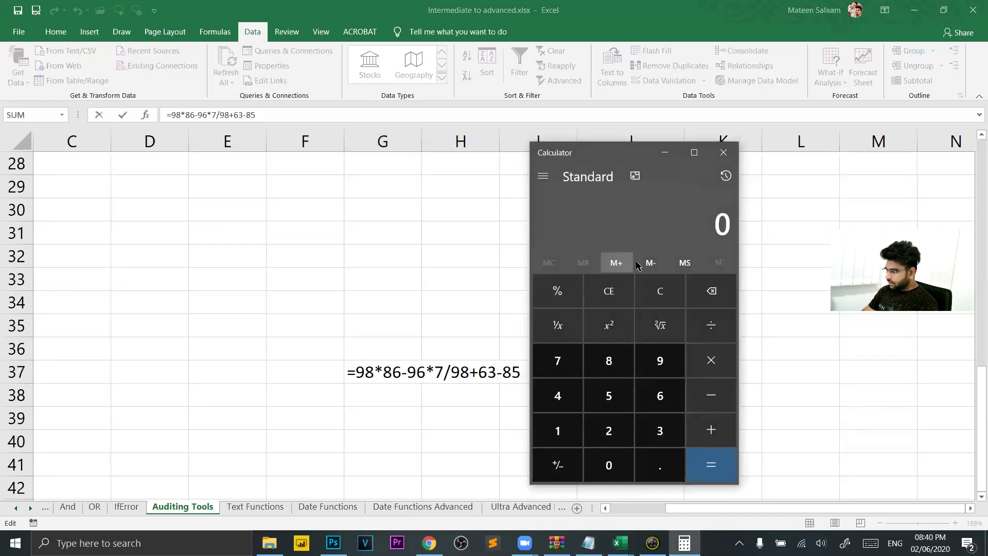
left_click(659, 361)
left_click(613, 364)
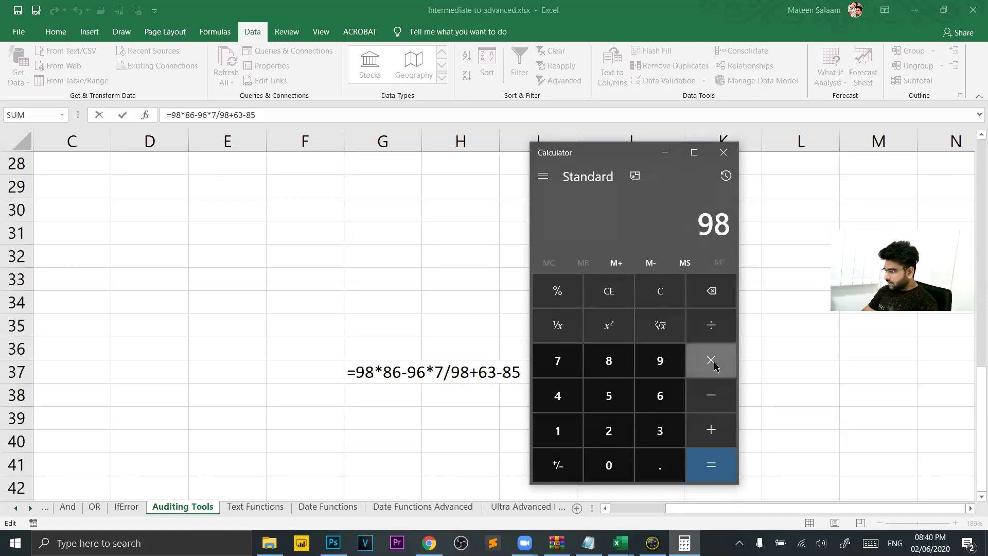
left_click(710, 360)
left_click(611, 360)
left_click(654, 394)
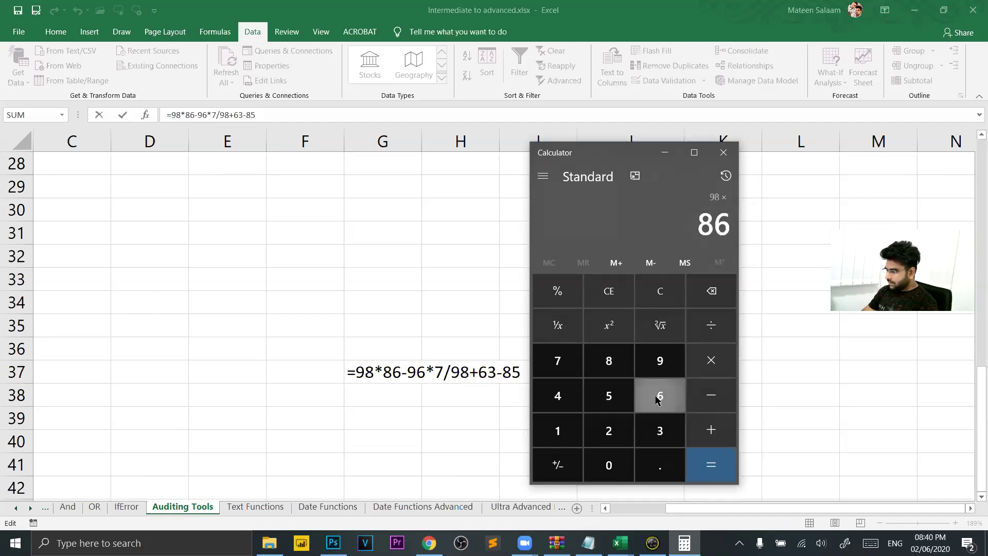
left_click(698, 395)
left_click(660, 370)
left_click(659, 396)
left_click(717, 359)
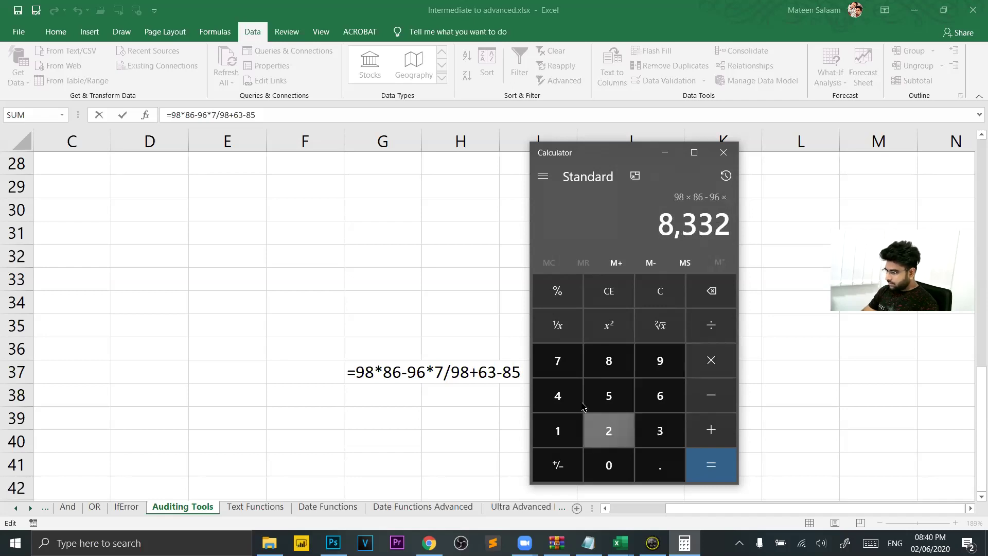
left_click(556, 360)
left_click(710, 326)
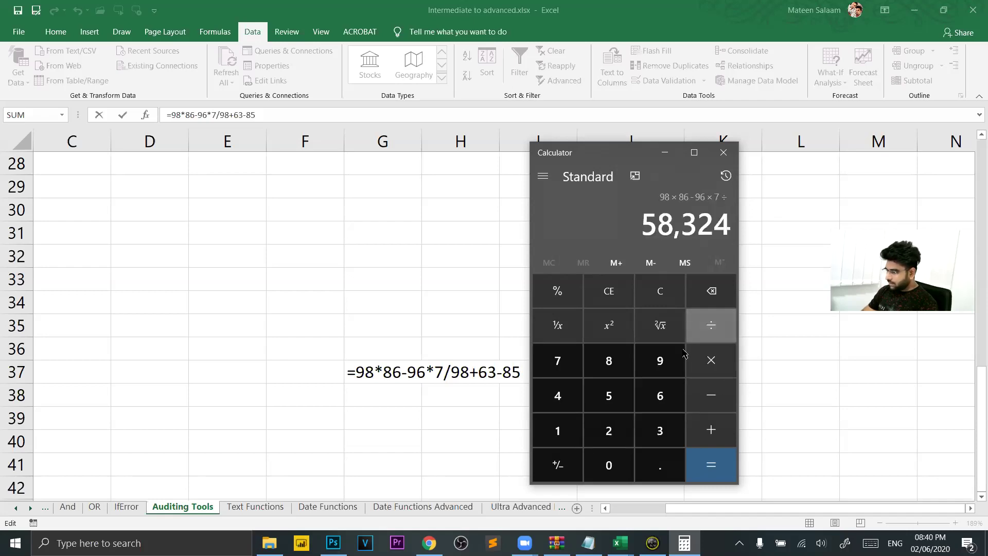
left_click(658, 366)
left_click(611, 364)
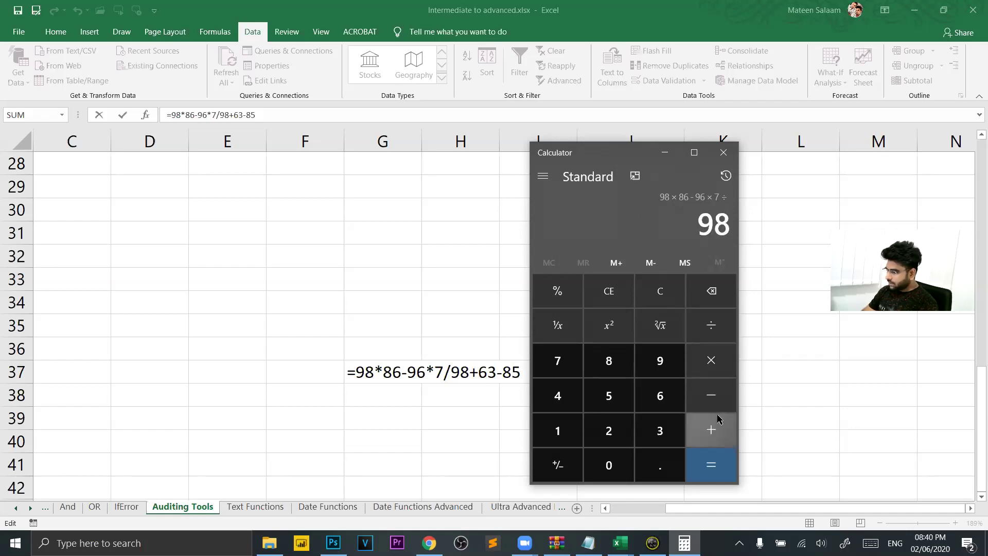
left_click(716, 430)
left_click(672, 434)
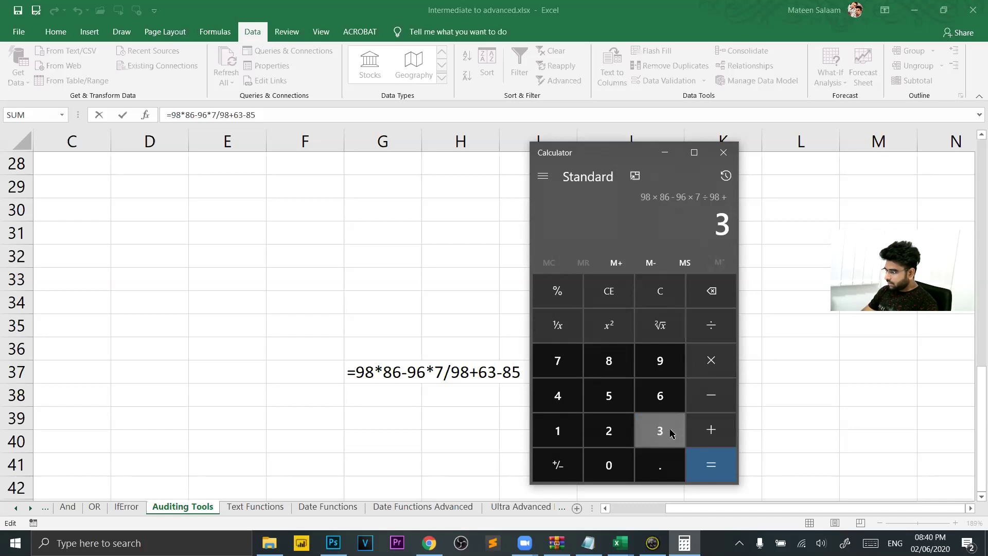
left_click(661, 293)
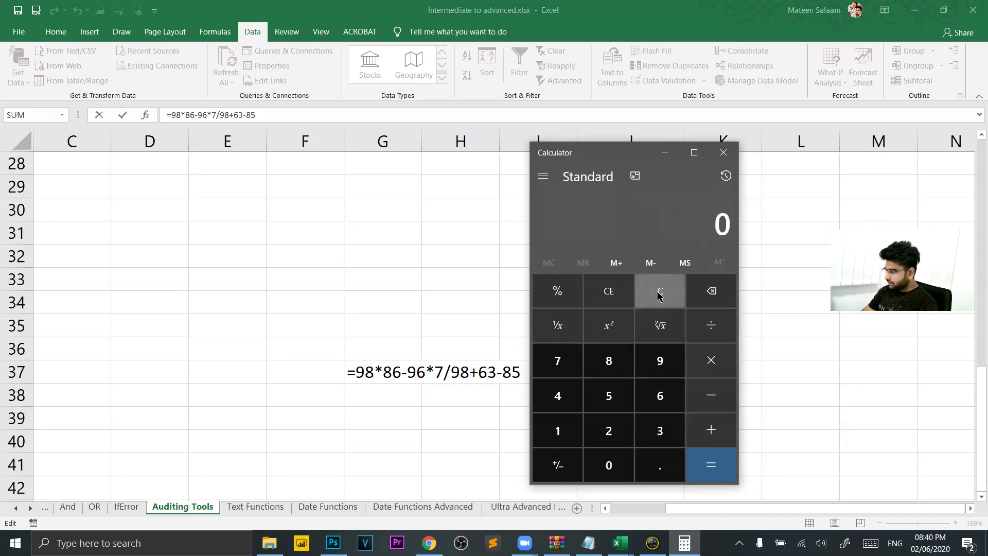
Step: Calculate 98 × 86 − 96 × 7 ÷ 98 + 63 − 85 in Calculator, entering the terms in order
left_click(677, 361)
key("8")
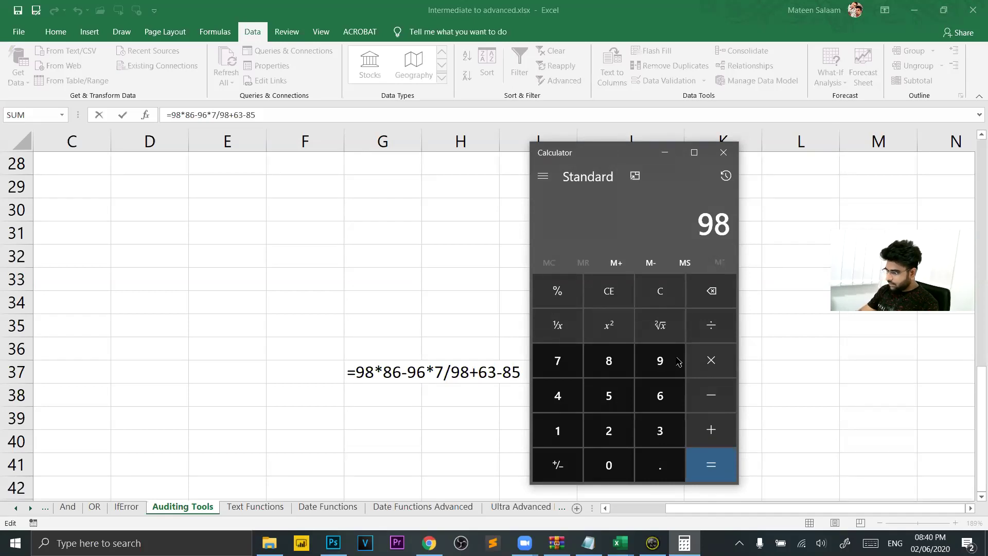
key("asterisk")
key("8")
key("6")
key("minus")
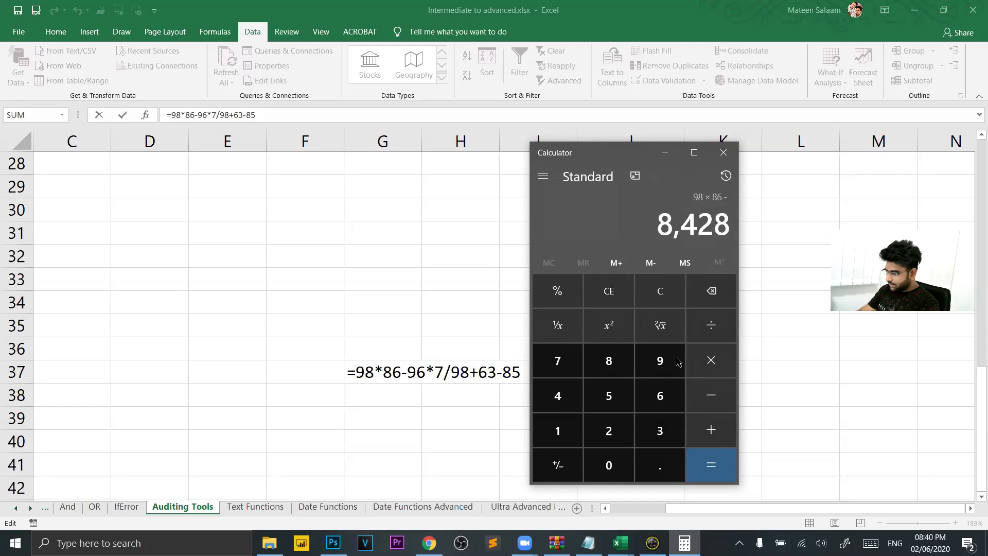
key("9")
key("6")
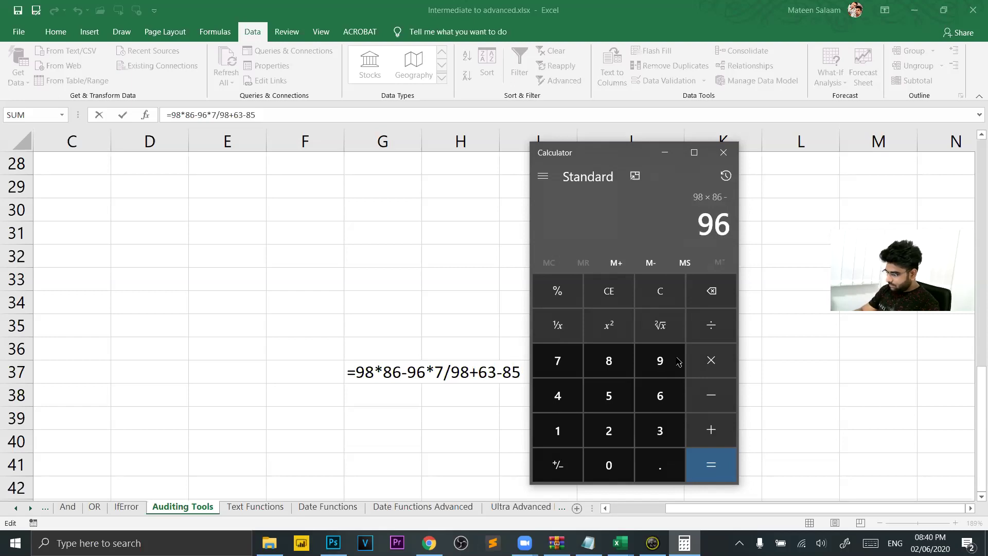
key("asterisk")
key("7")
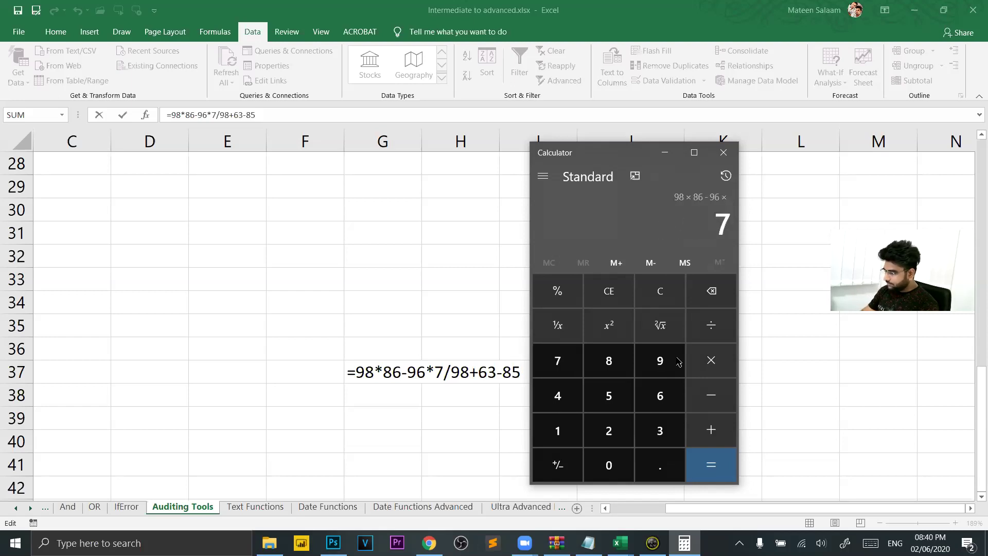
key("slash")
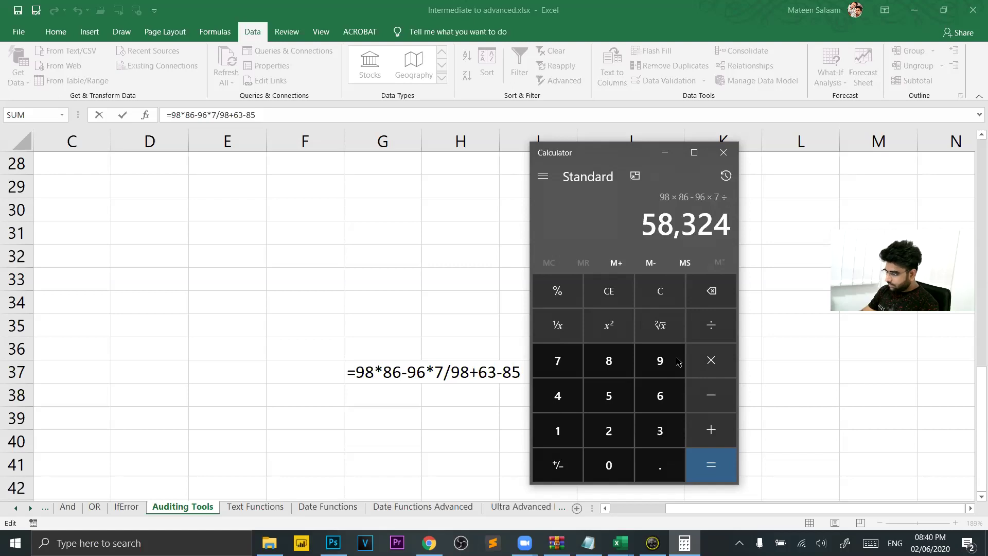
key("9")
key("8")
key("plus")
key("6")
key("3")
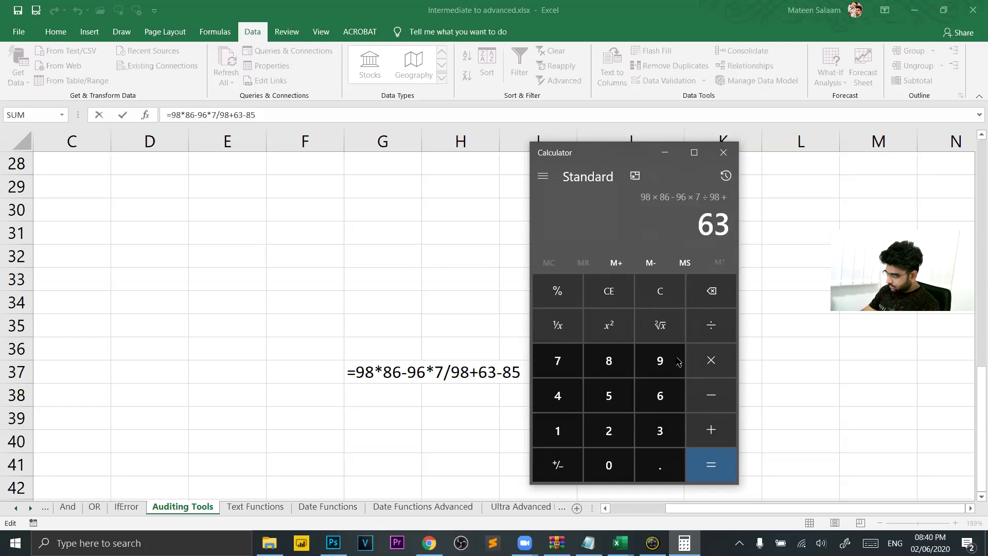
key("minus")
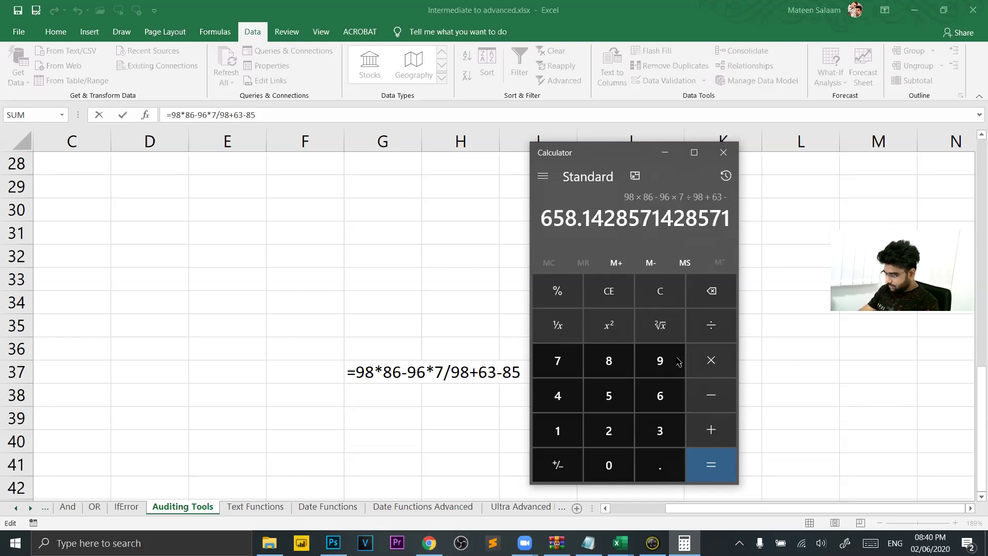
key("8")
key("5")
key("Return")
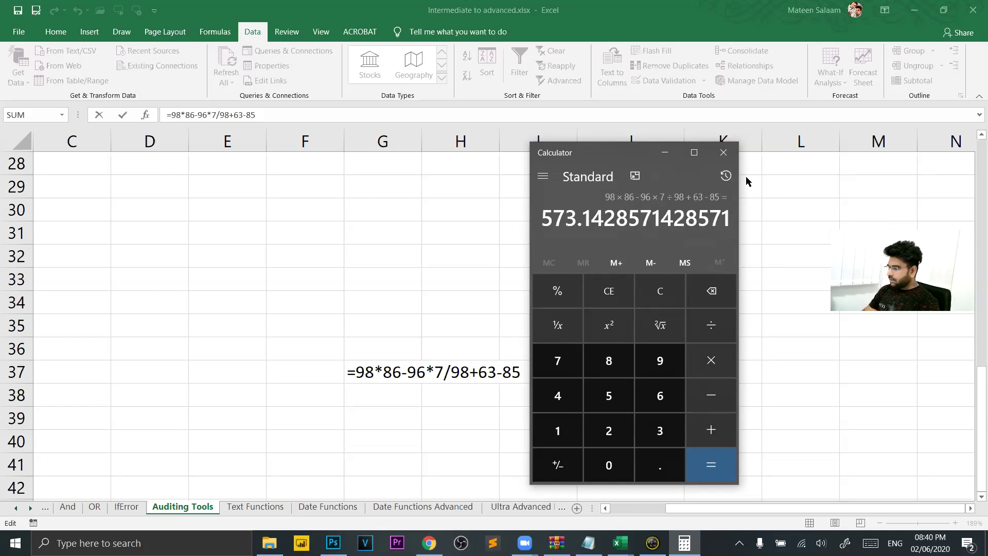
Step: Compare the Calculator result with the formula result in cell G37, and minimise Calculator
left_click_drag(590, 150, 756, 108)
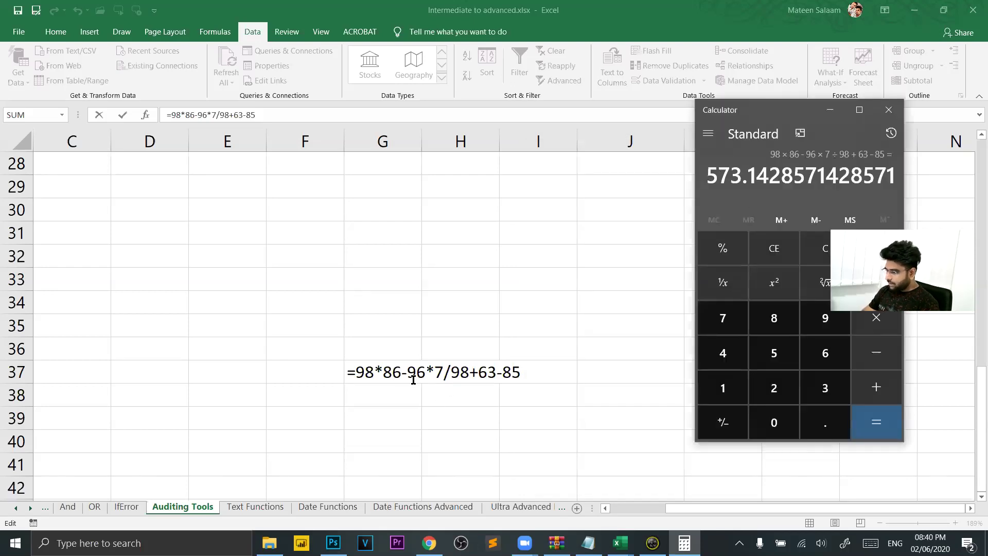
left_click(398, 377)
key("Return")
left_click(407, 371)
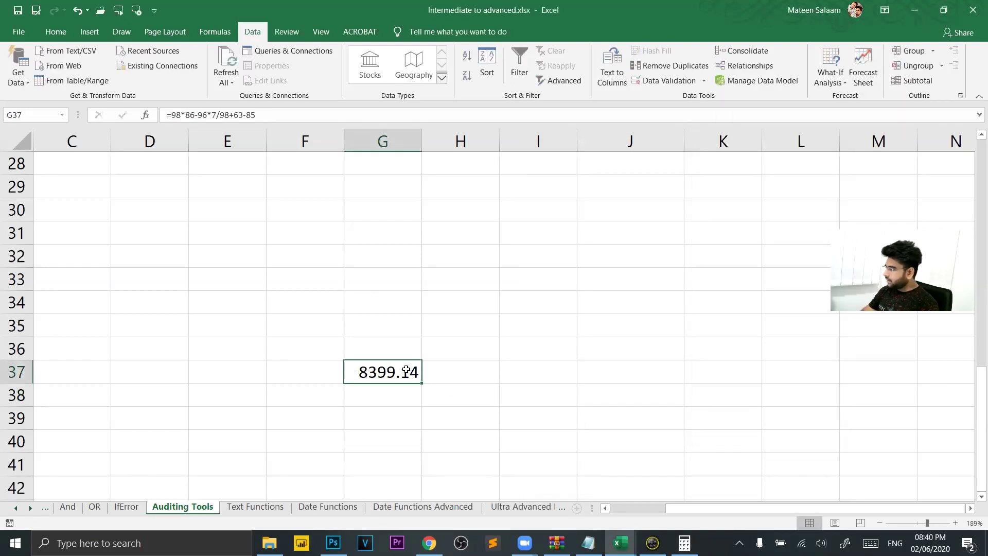
left_click(685, 543)
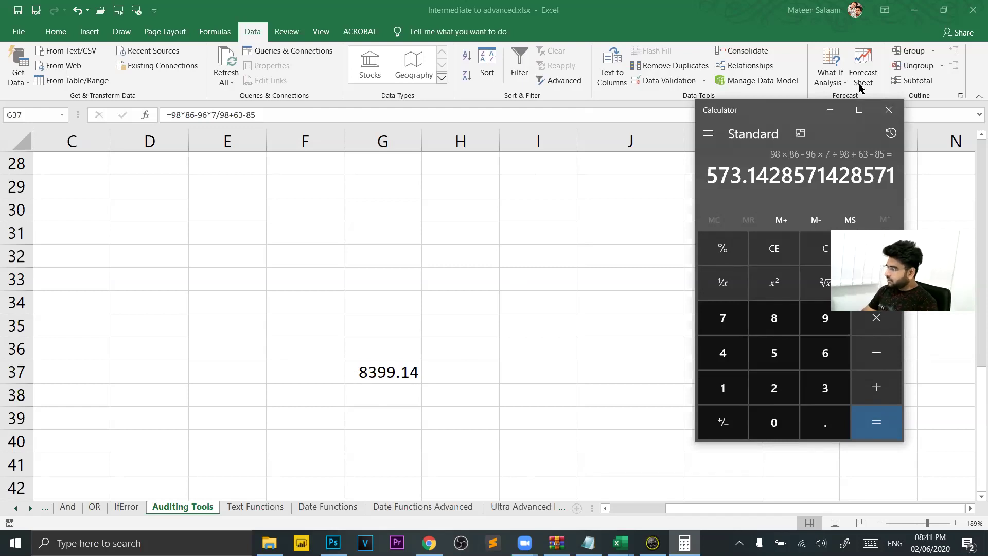
left_click(831, 110)
Step: Review the BODMAS letters and their operations from Brackets to Subtraction in I12:J17
left_click(563, 380)
scroll(564, 379, "up", 6)
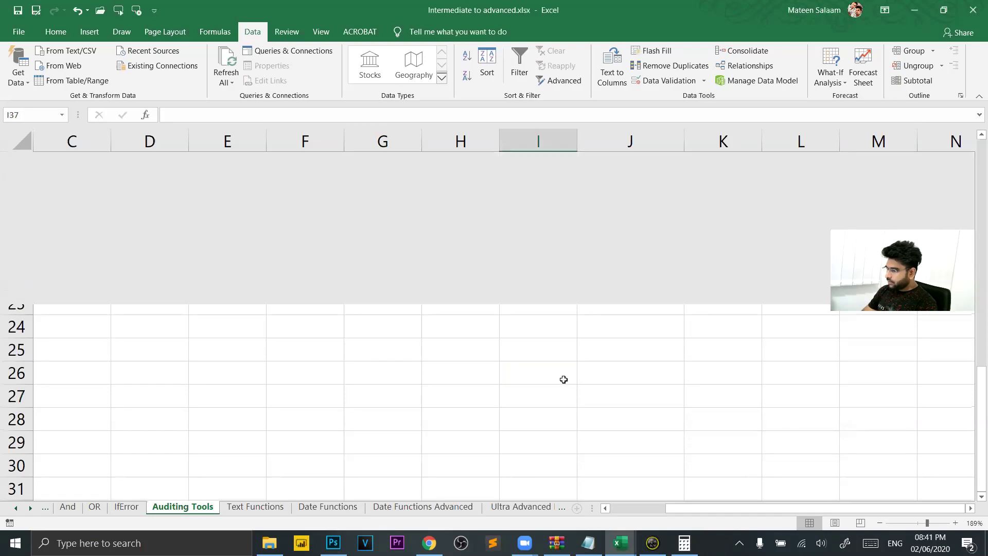
left_click_drag(538, 241, 558, 331)
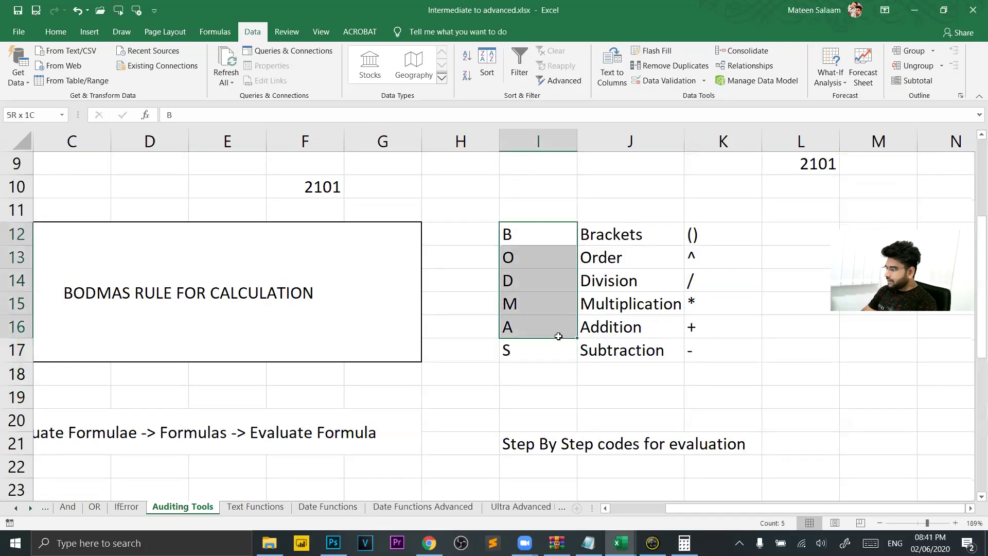
left_click(630, 227)
key("Down")
key("Down")
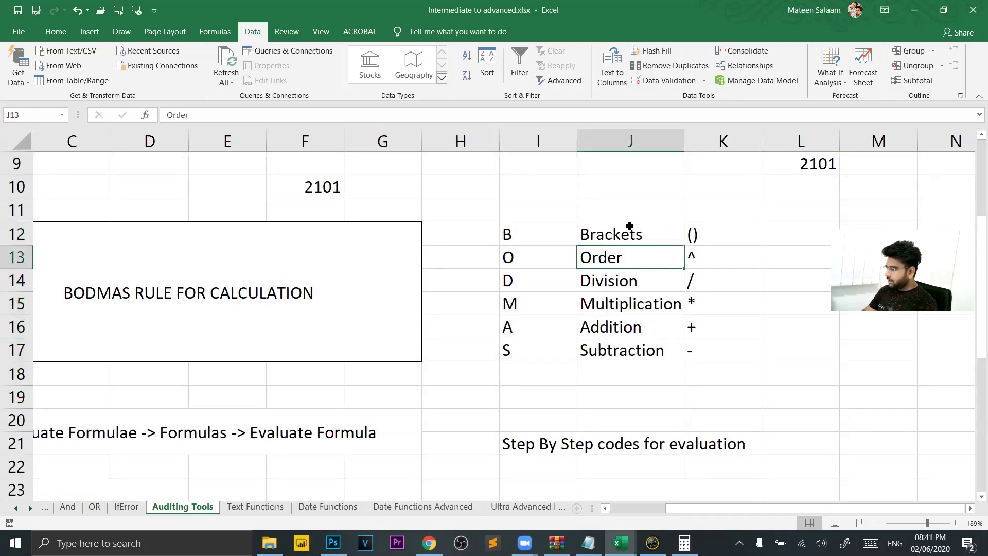
key("Down")
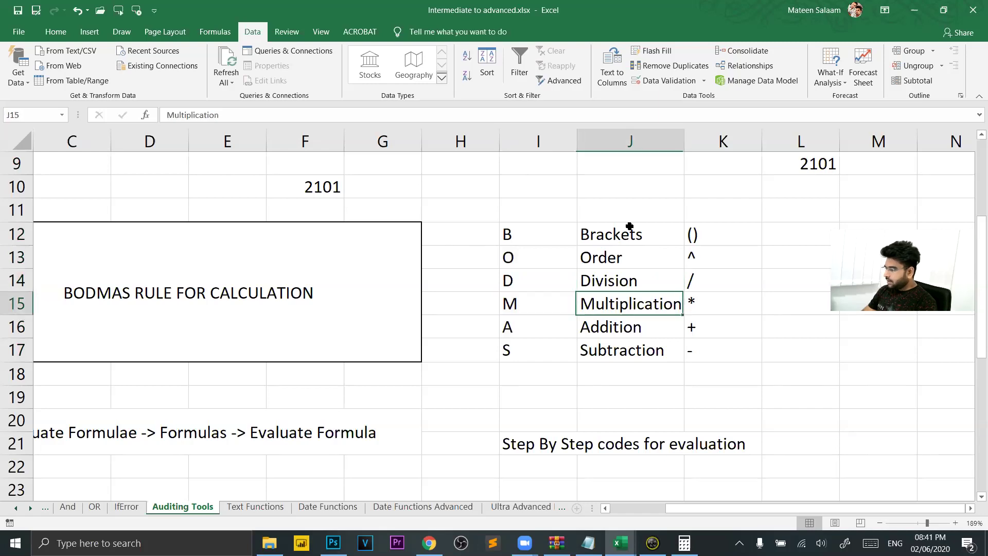
key("Down")
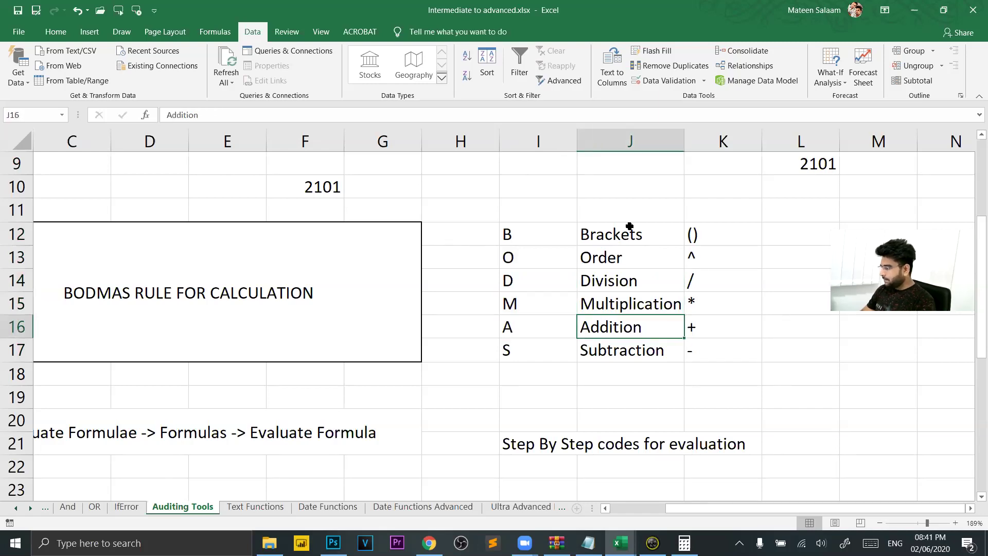
key("Down")
key("Left")
key("Right")
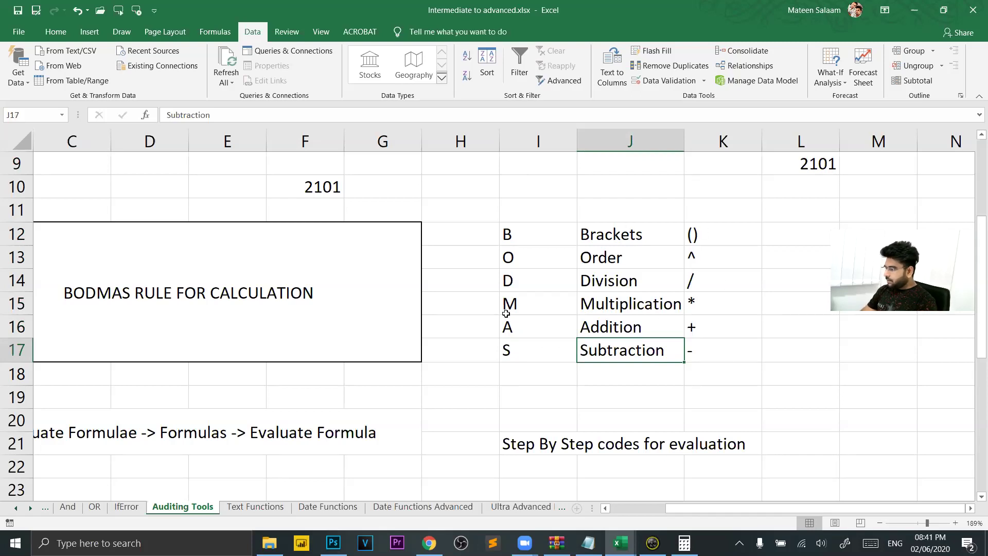
scroll(506, 314, "down", 3)
scroll(507, 314, "down", 4)
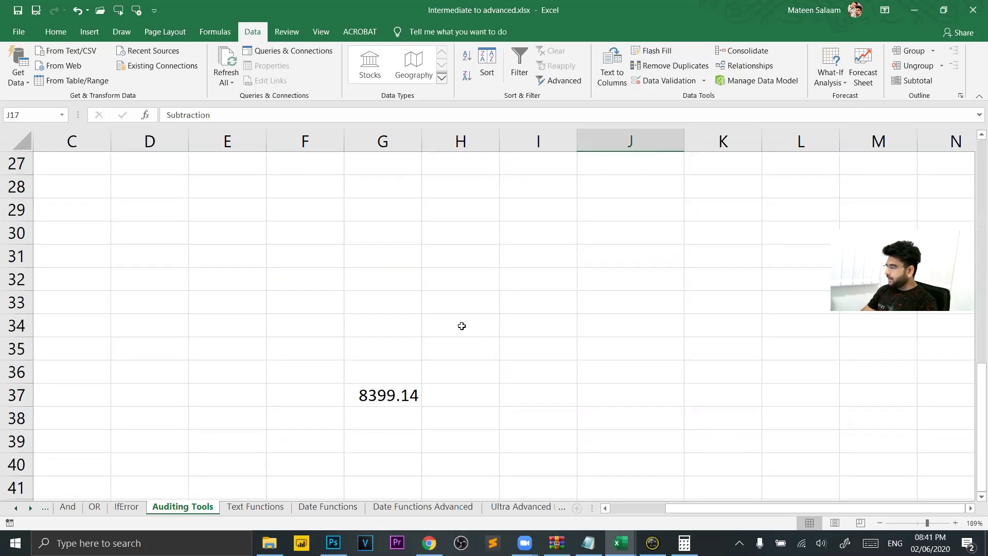
Step: Go through the BODMAS table again, checking the Order symbol in column K and the remaining operations down to Subtraction
scroll(464, 326, "up", 7)
left_click(611, 306)
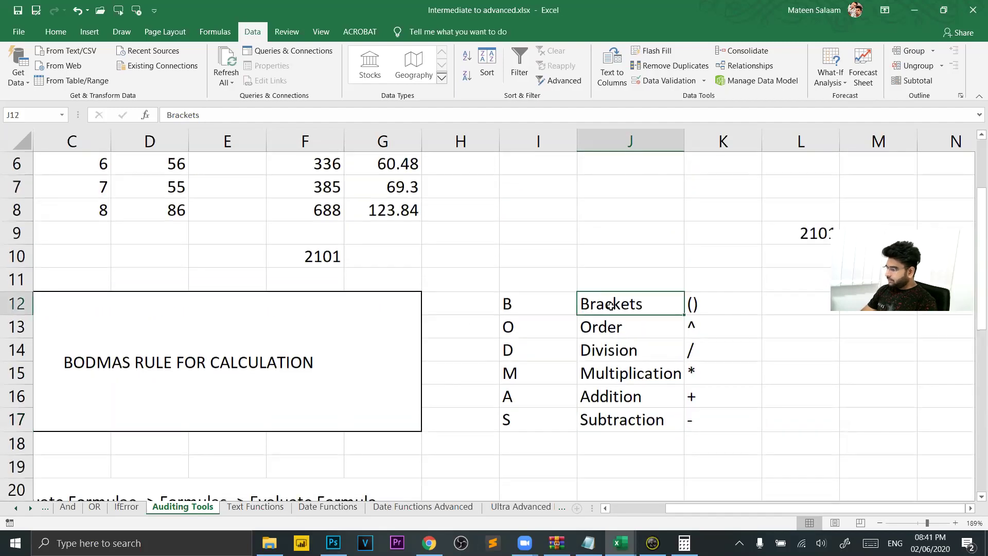
key("Down")
key("Right")
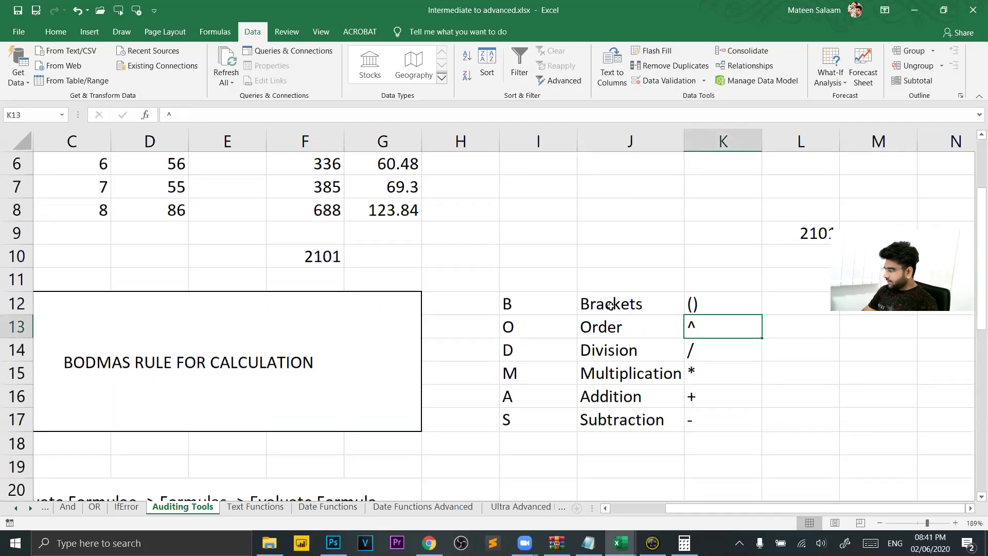
key("Right")
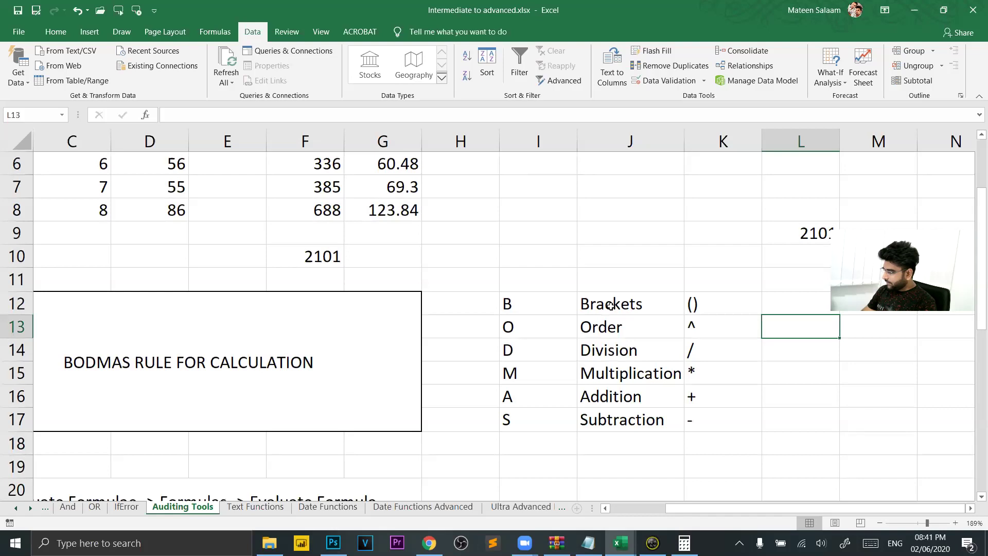
key("Down")
key("Left")
key("Left")
key("Left")
key("Right")
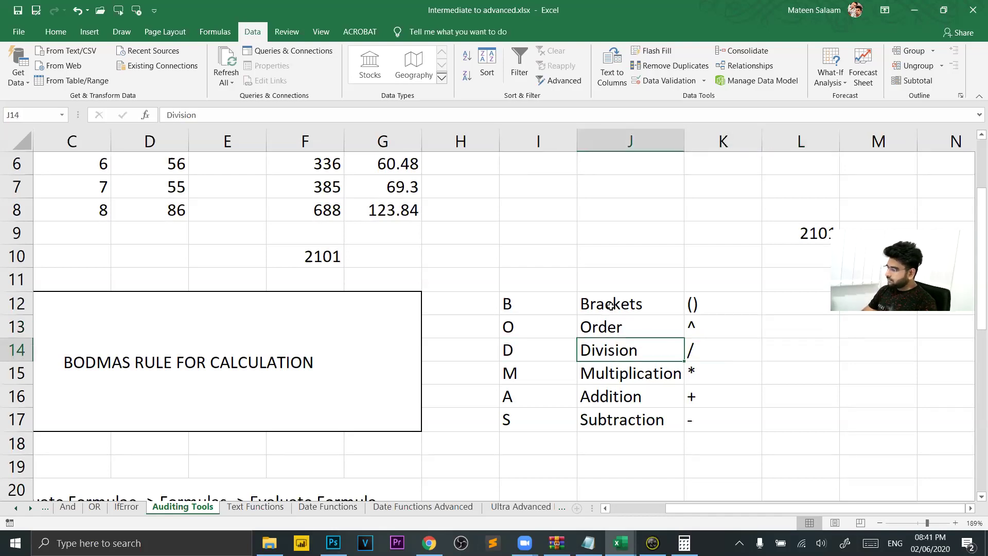
key("Down")
key("Left")
key("Down")
key("Down")
key("Right")
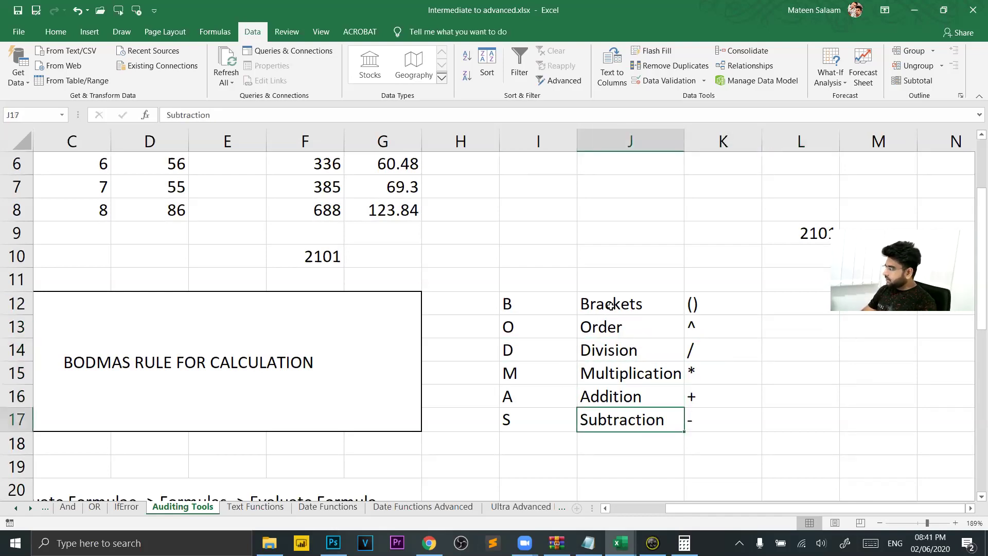
Step: Open Evaluate Formula for cell G37 and place the dialog clear of the cell
scroll(611, 306, "down", 1)
scroll(497, 345, "down", 7)
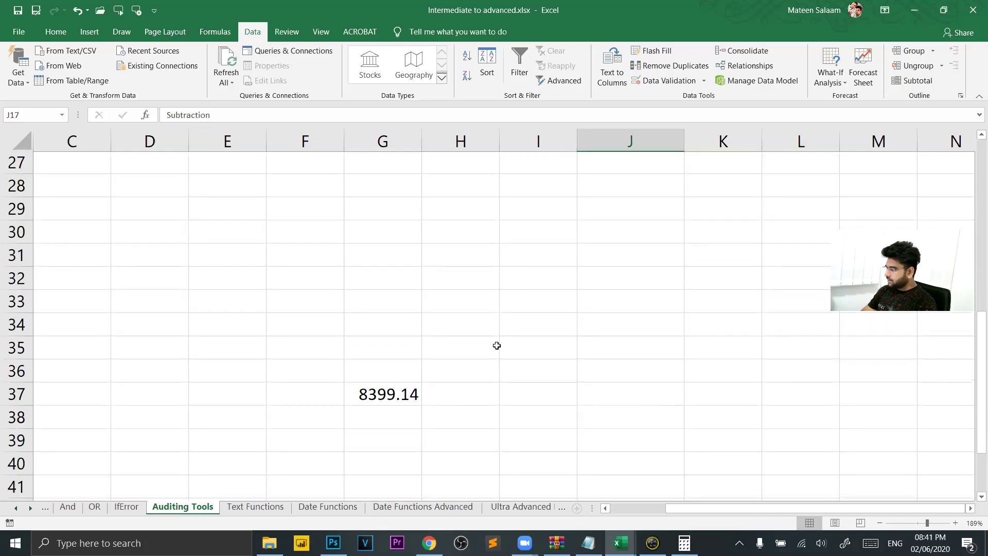
scroll(497, 345, "down", 1)
left_click(390, 409)
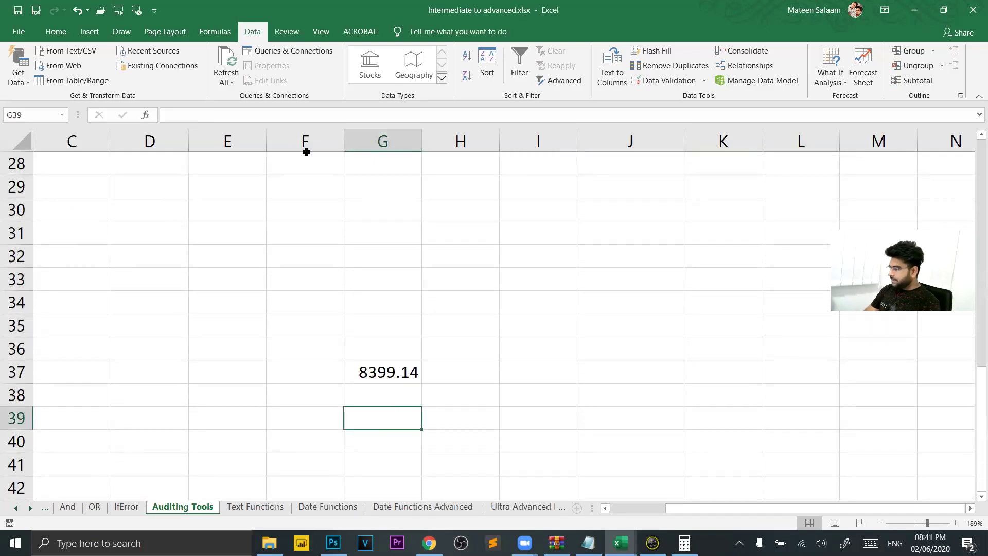
left_click(395, 375)
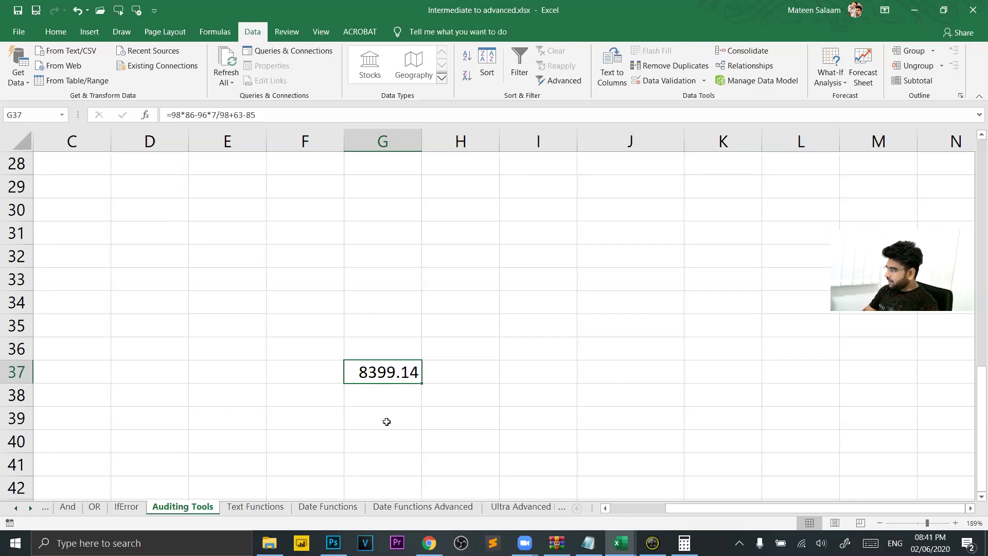
left_click(215, 31)
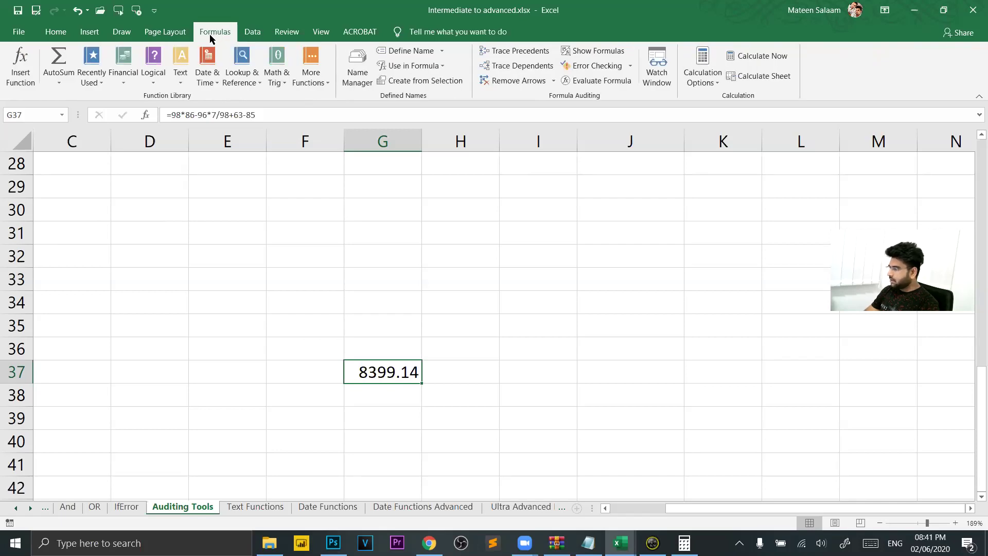
left_click(600, 82)
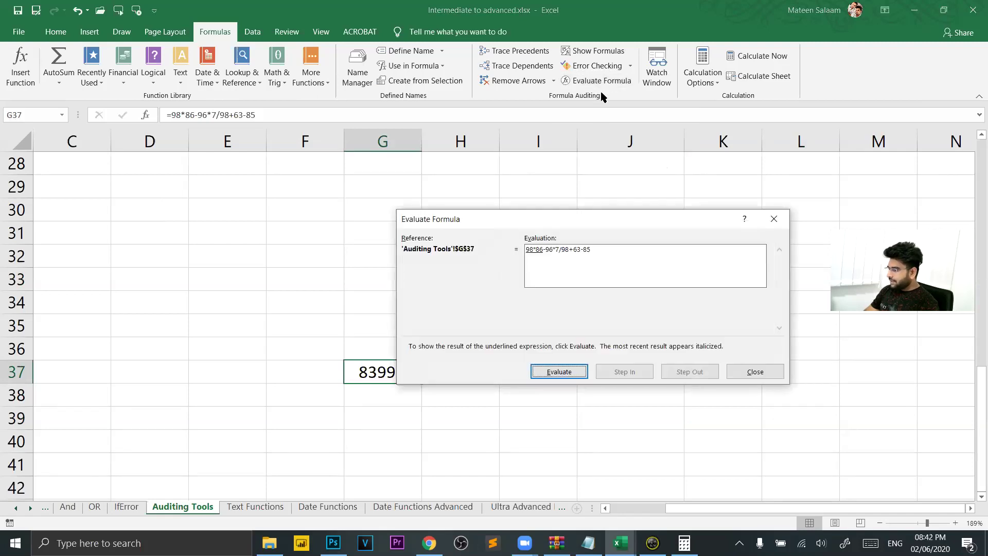
left_click_drag(616, 219, 772, 131)
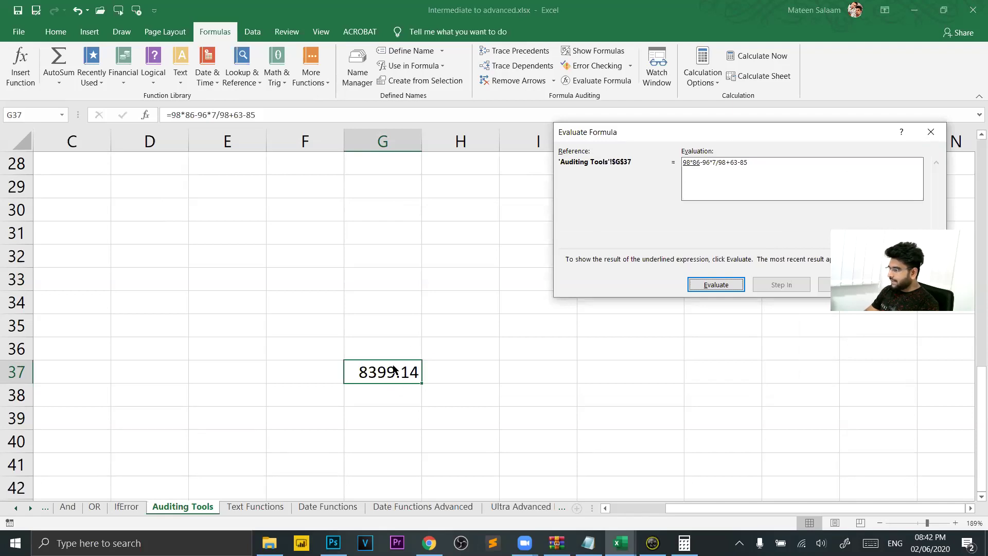
left_click_drag(718, 139, 628, 176)
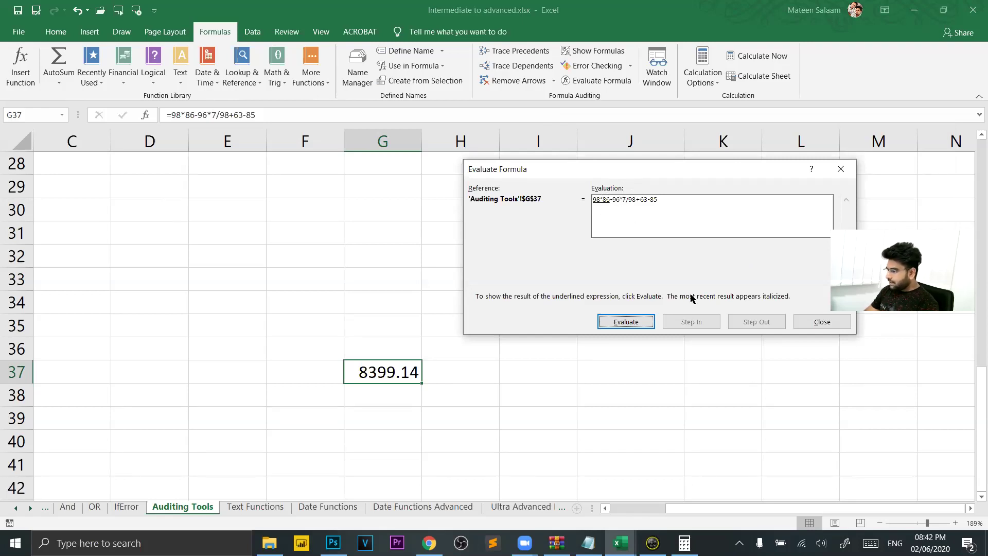
Step: Evaluate the G37 formula one operation at a time through to its final result, and close the evaluation
left_click(641, 323)
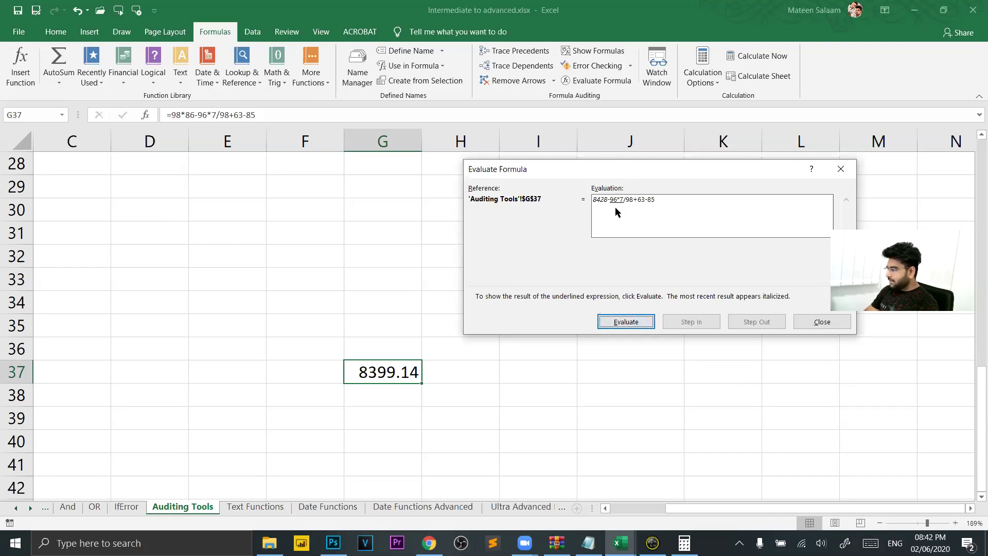
left_click(617, 326)
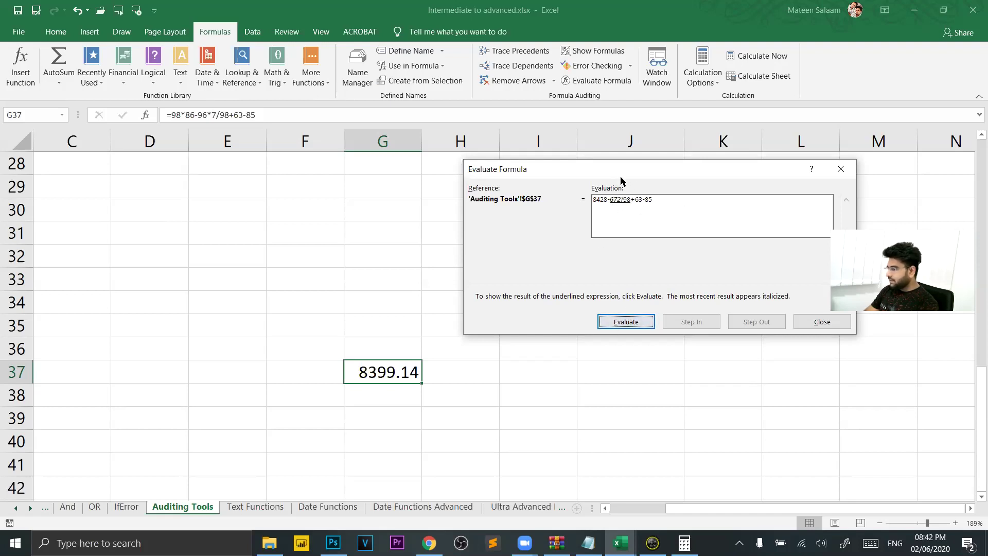
left_click(614, 323)
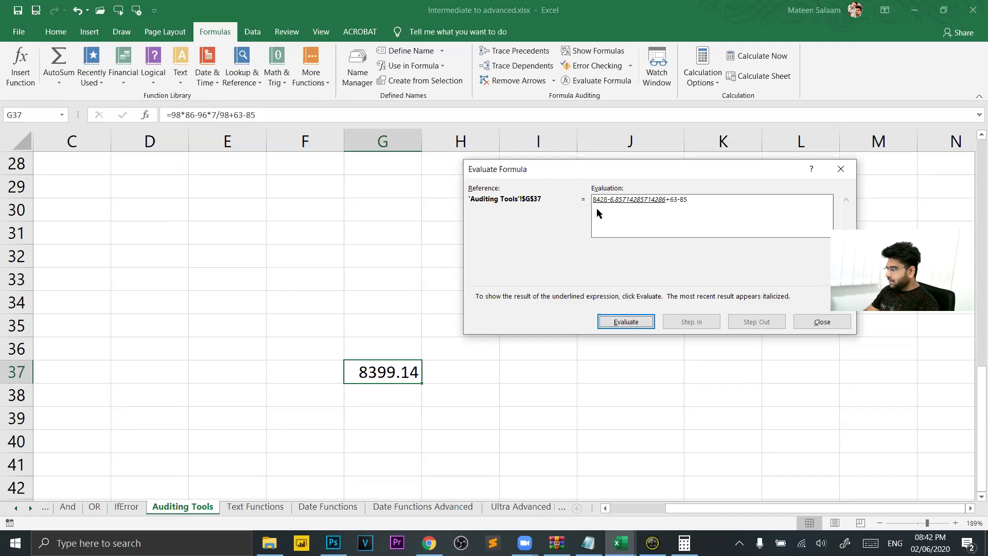
left_click(633, 326)
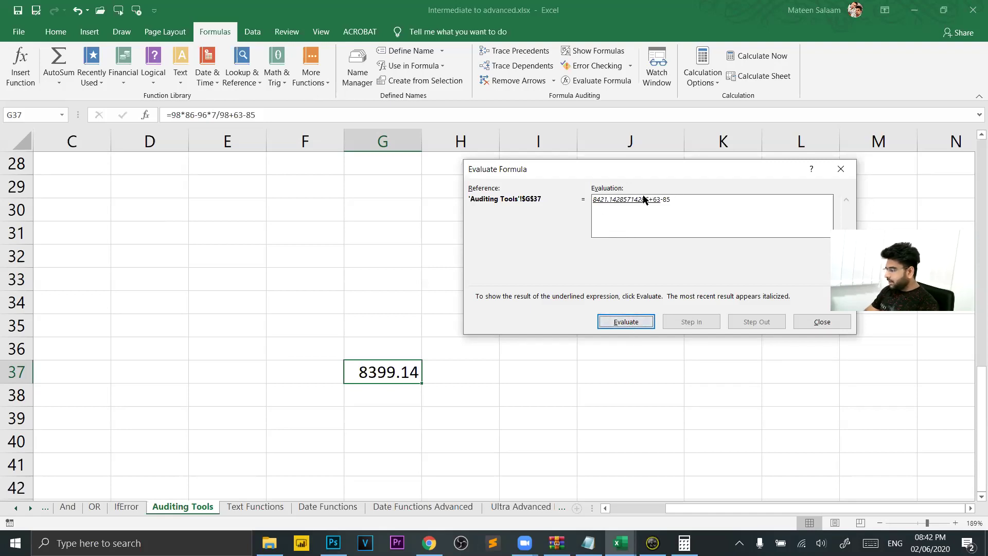
left_click(632, 322)
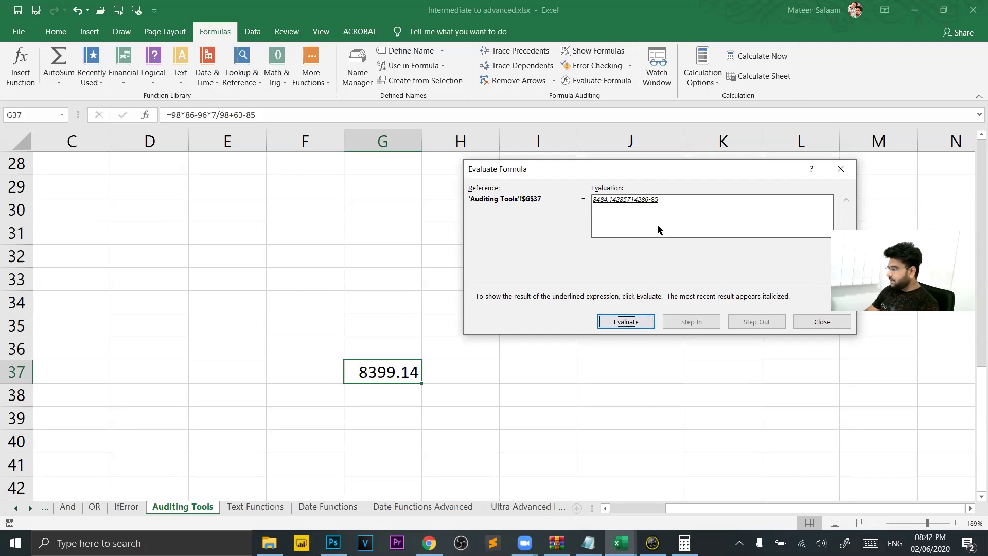
left_click(628, 320)
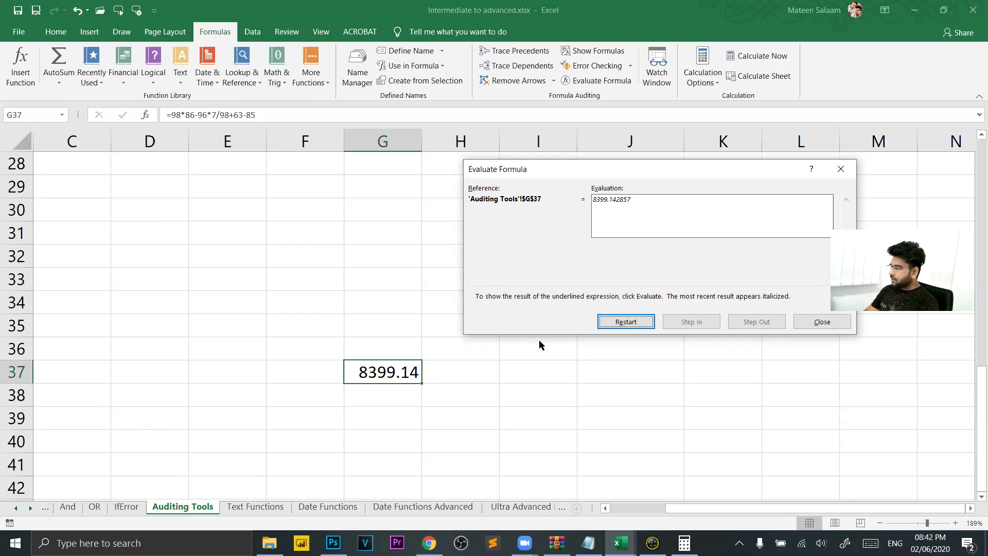
left_click(803, 325)
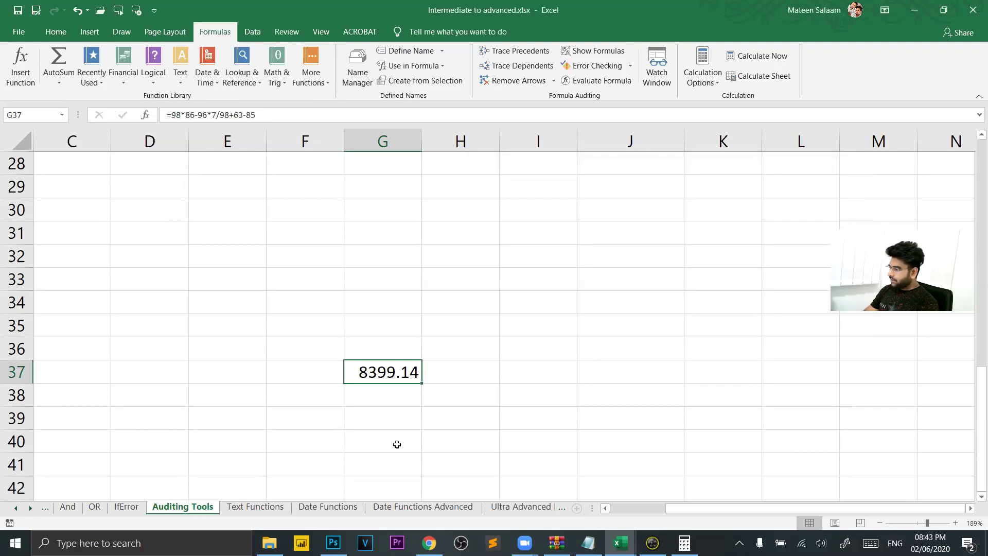
Step: Enter 1 in cell I31 and 2 in cell J31 as sample inputs
left_click(396, 305)
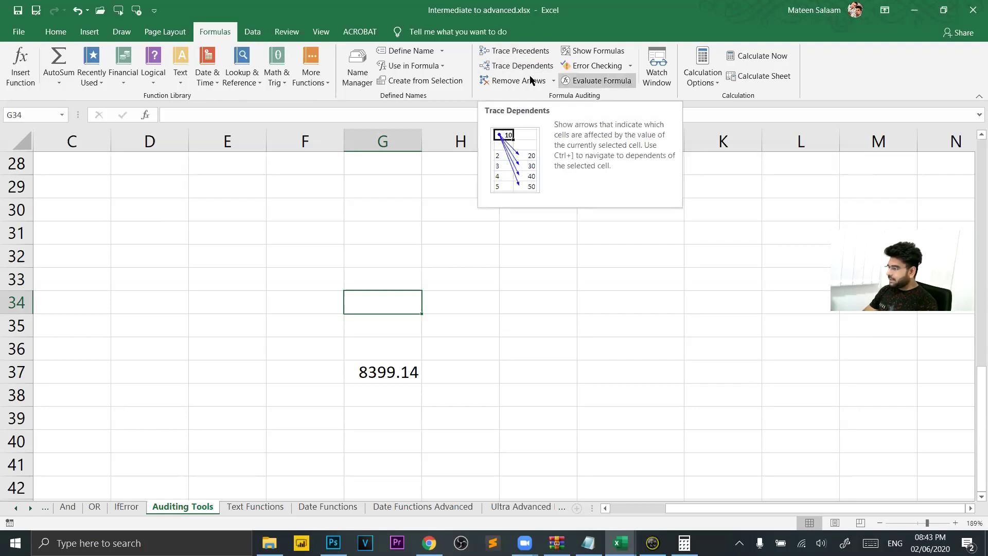
left_click(449, 276)
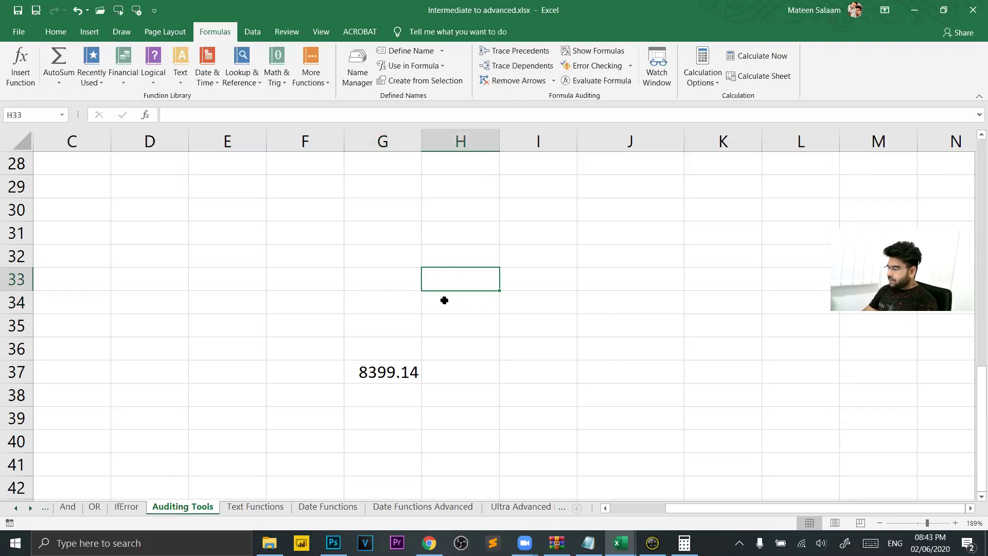
left_click(553, 235)
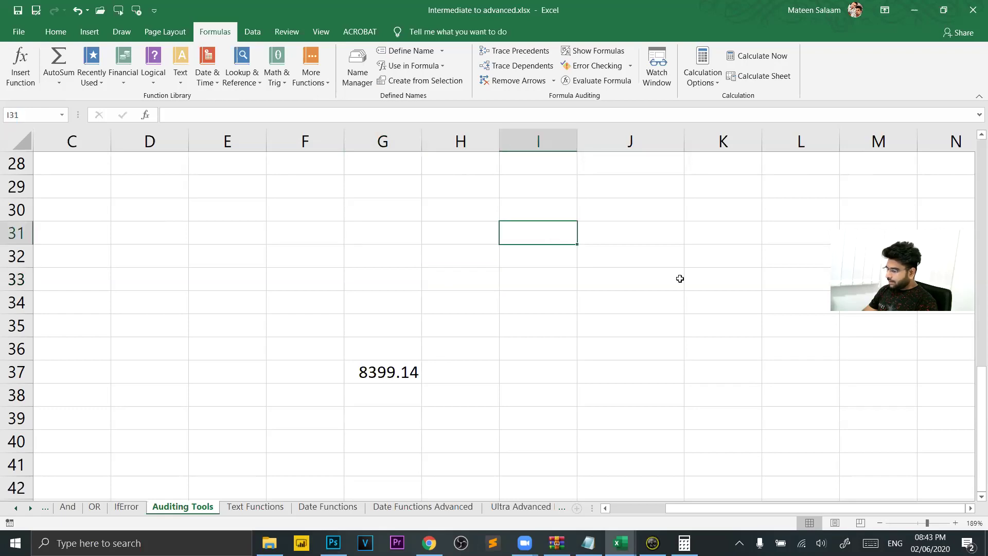
type("1")
key("Tab")
type("2")
key("Down")
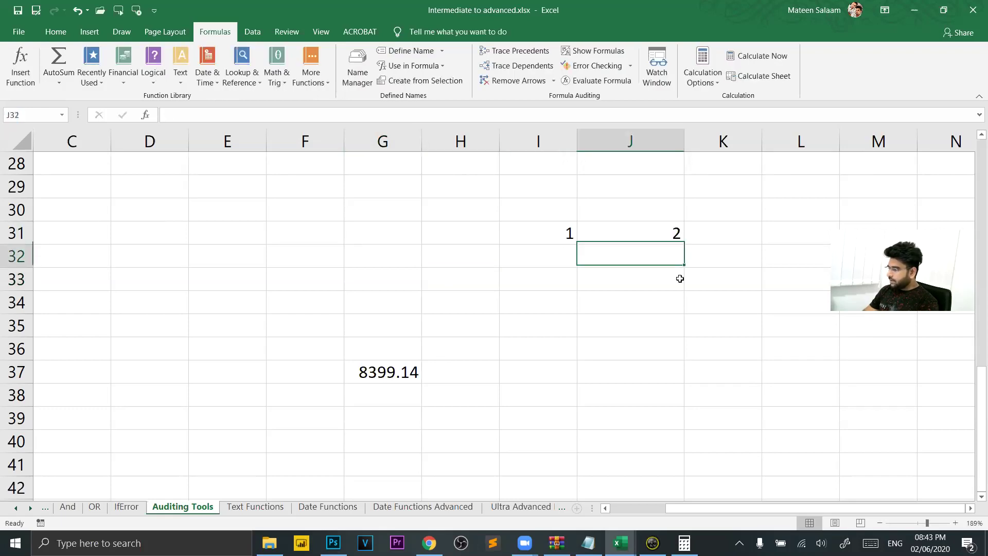
Step: Enter the formula =I31+J31 in cell J34
key("Down")
key("Down")
type("=")
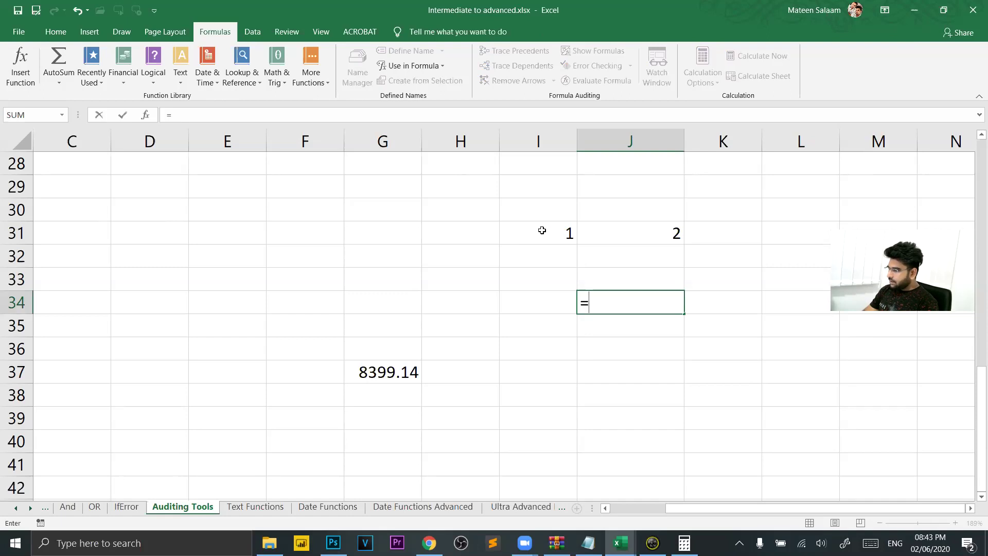
left_click(542, 228)
type("+")
left_click(588, 227)
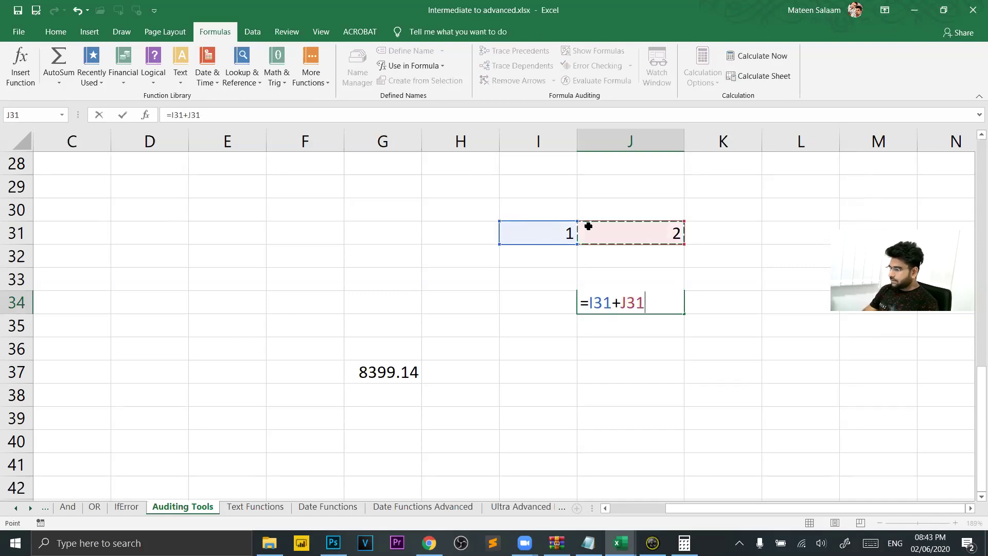
key("Return")
Step: Review how the formula in J34 relates to its source cells I31 and J31
left_click(660, 293)
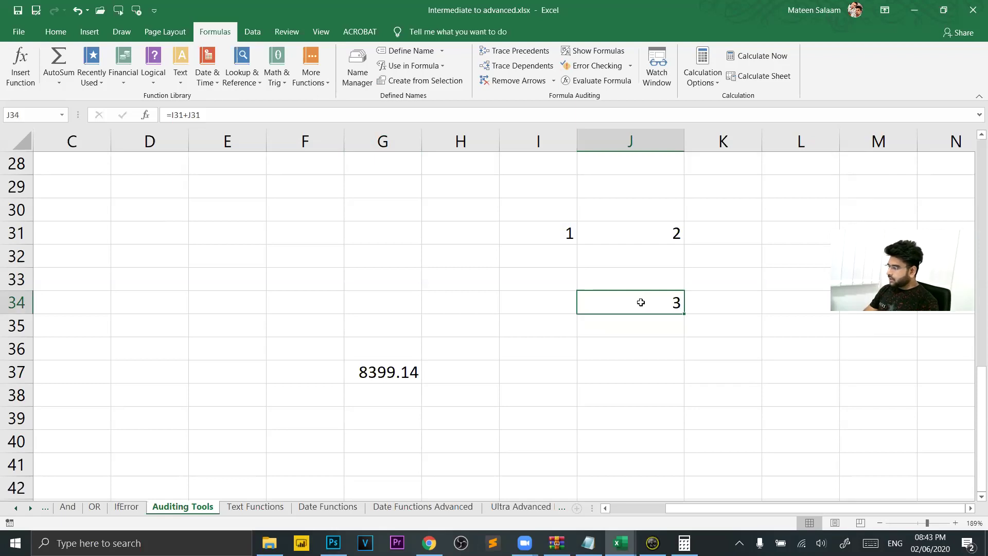
left_click(552, 234)
left_click(642, 237)
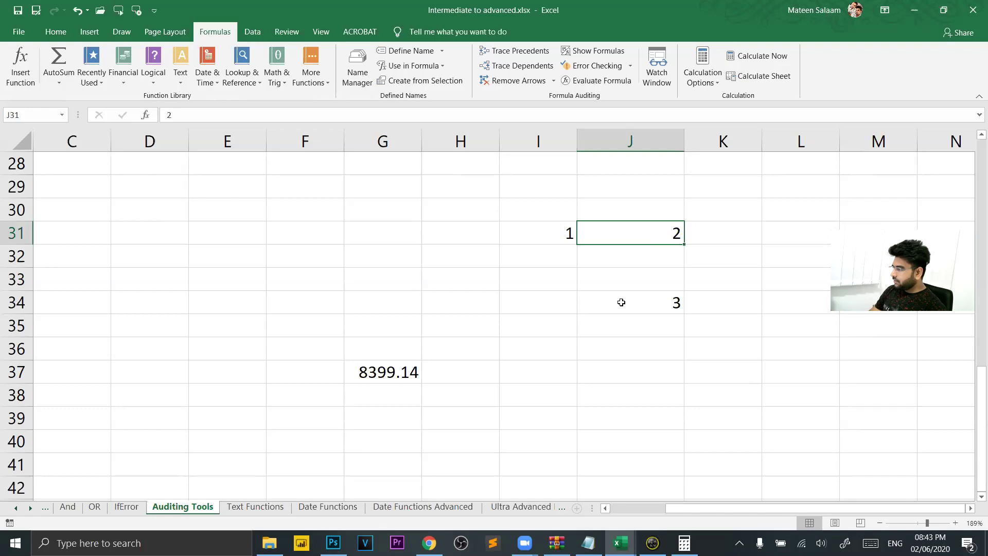
key("Down")
left_click(671, 297)
left_click(555, 234)
left_click(618, 235)
left_click(643, 304)
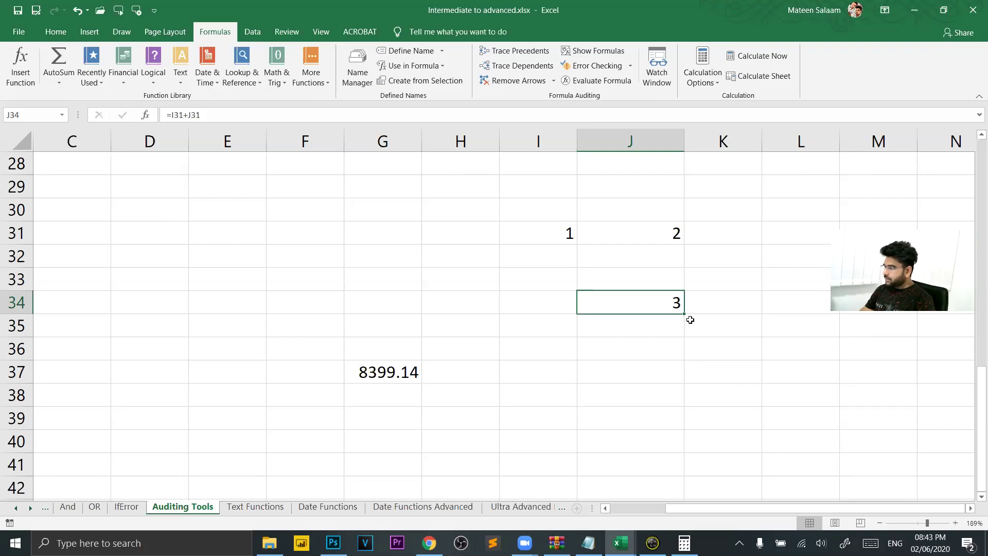
Step: Trace the dependents and precedents of cell J34, and remove the tracer arrows
left_click(513, 66)
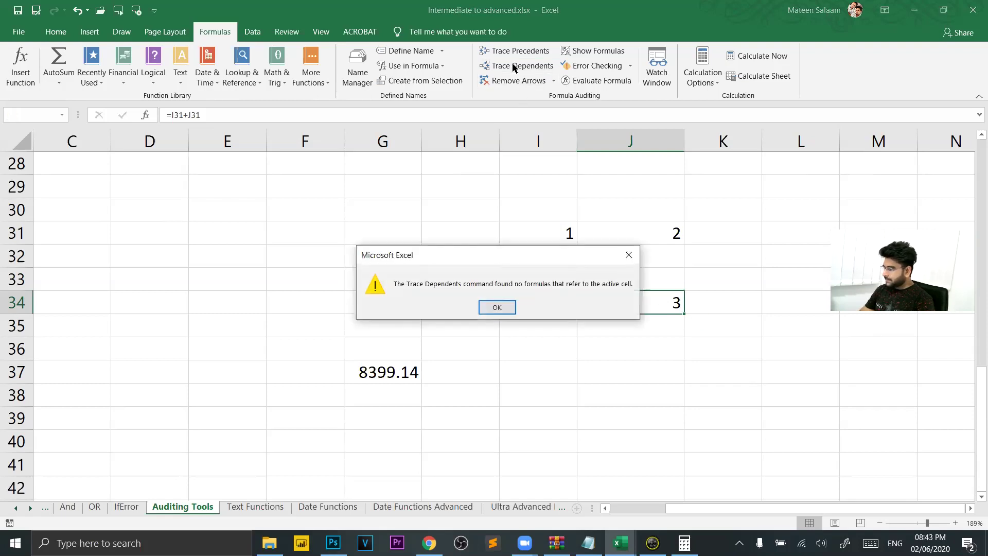
left_click(629, 255)
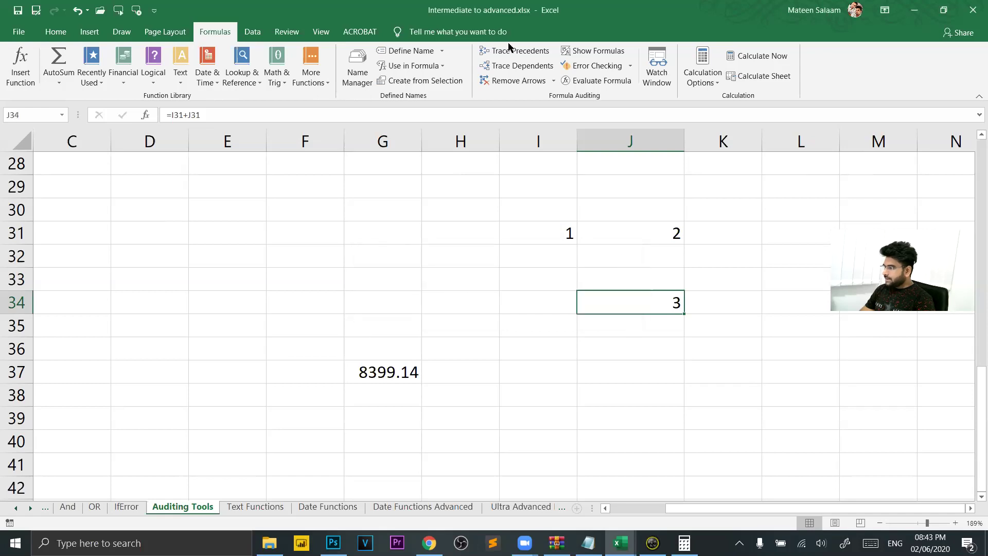
left_click(514, 51)
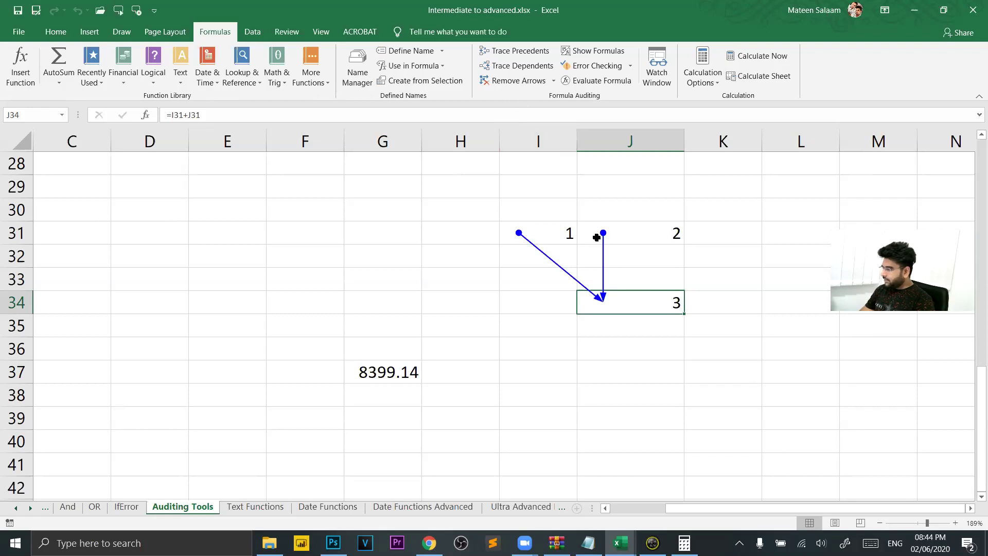
left_click(520, 86)
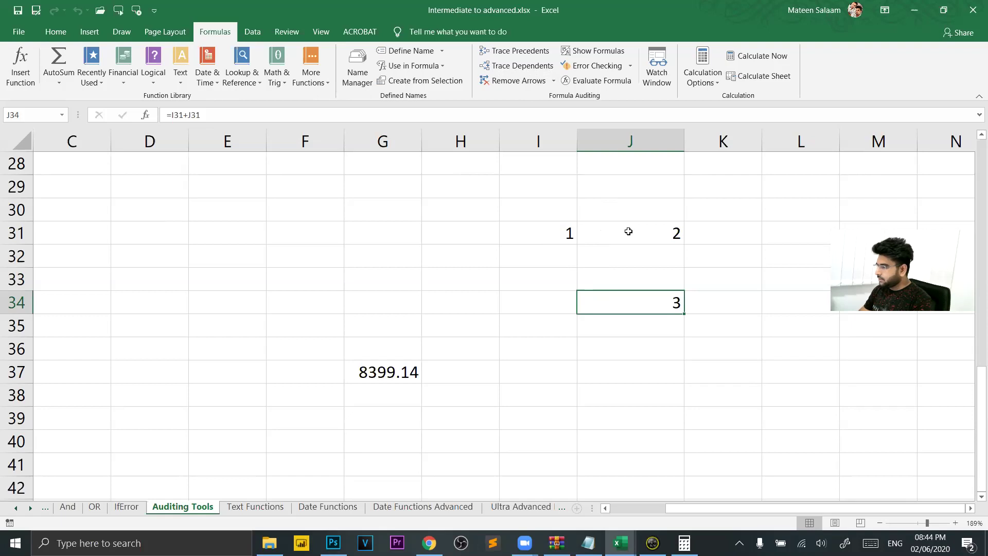
Step: Enter the formula =1+J34 in cell J37
left_click(638, 345)
left_click(646, 367)
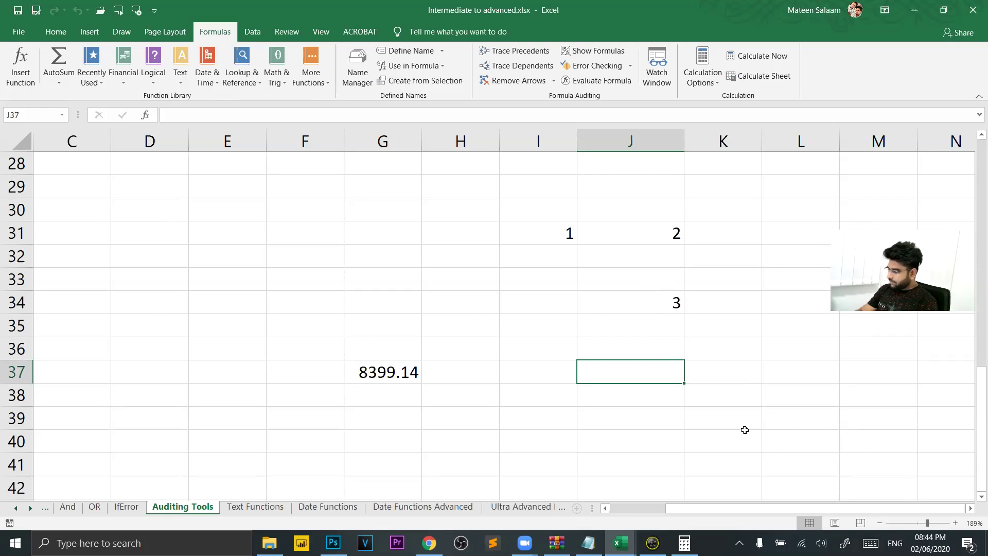
type("=1+")
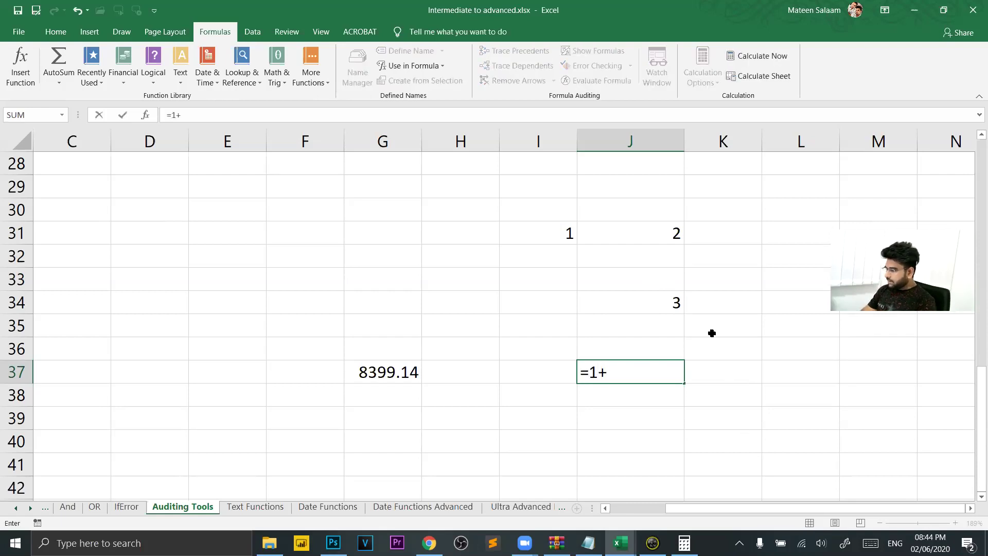
left_click(664, 308)
key("Return")
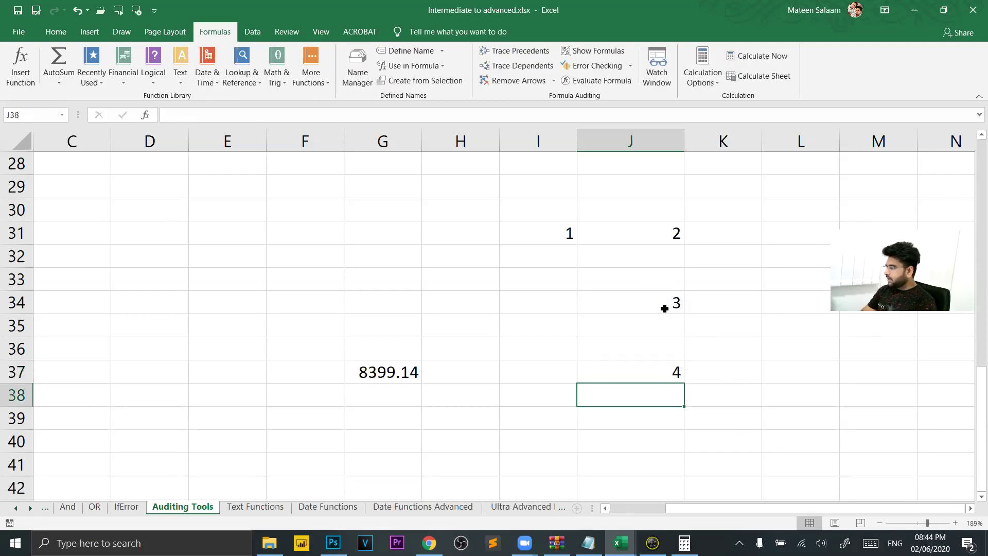
Step: Trace the dependents of J34, compare it with J37, and trace the precedents of J34 as well
left_click(651, 297)
left_click(530, 67)
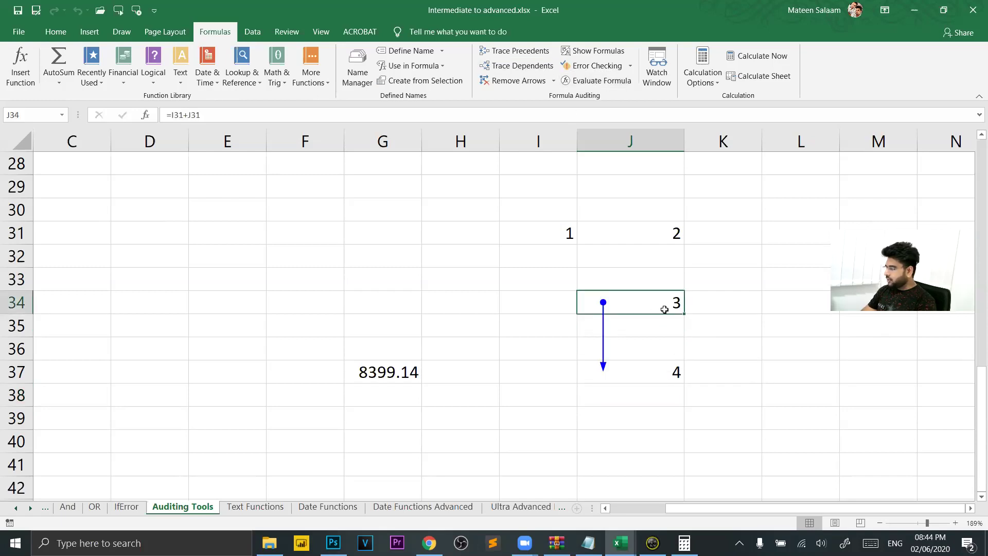
left_click(667, 377)
left_click(655, 307)
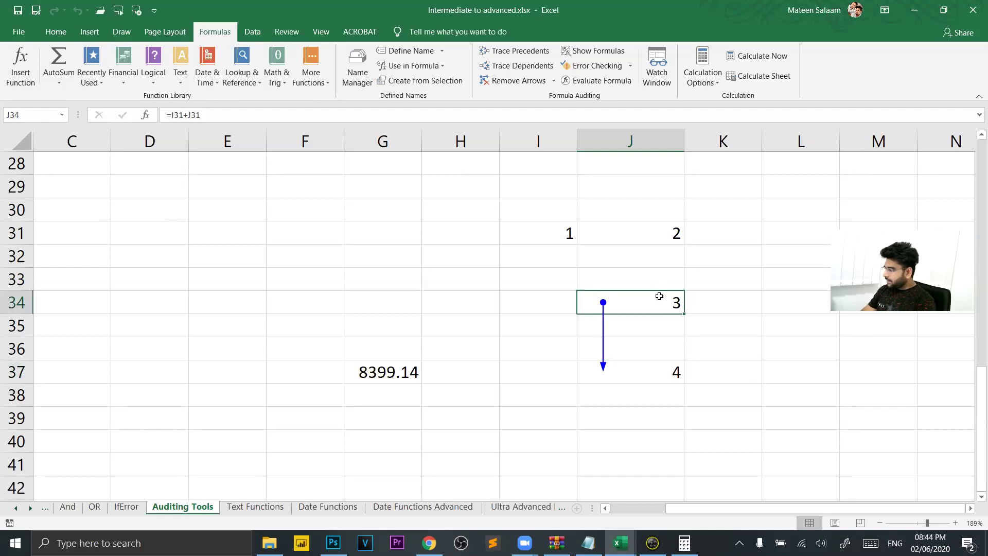
left_click(661, 376)
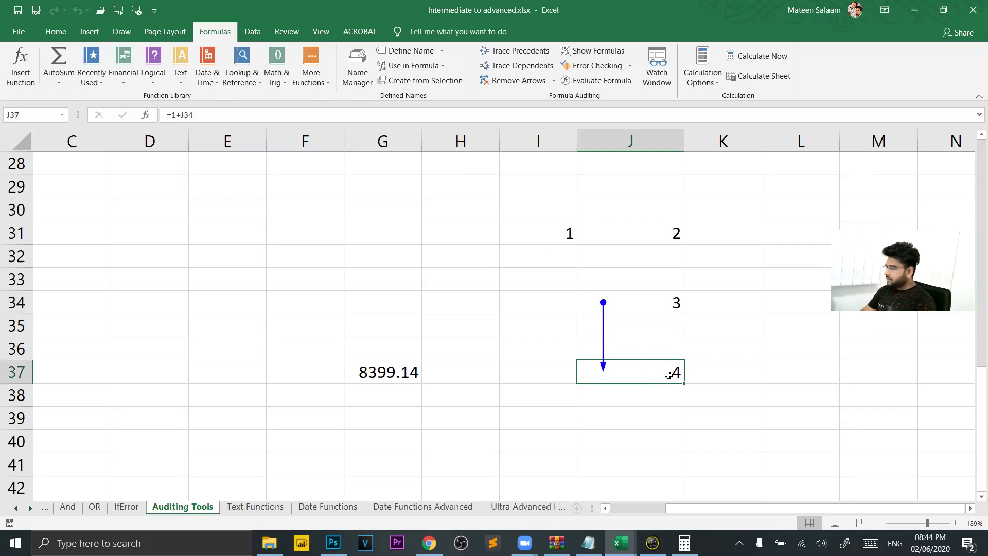
left_click(635, 303)
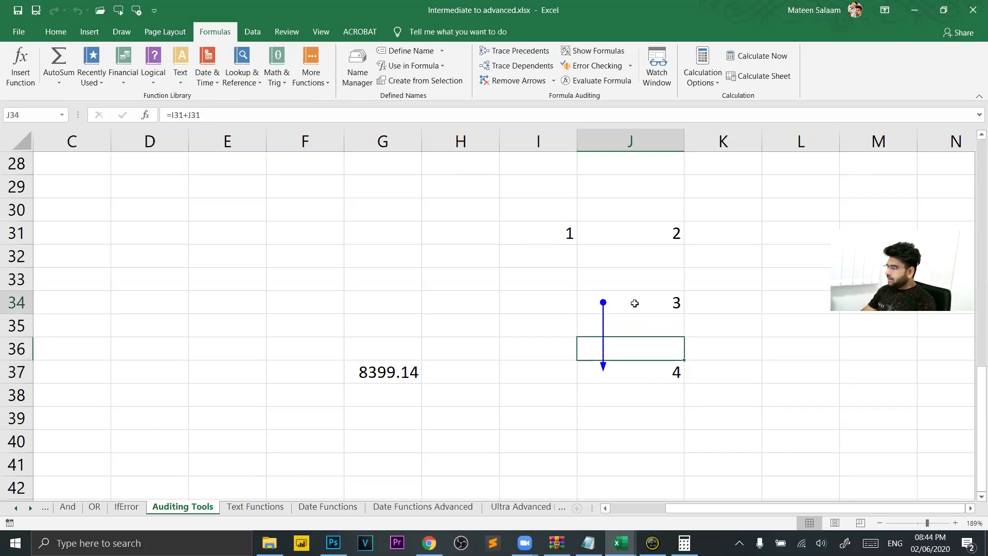
left_click(504, 56)
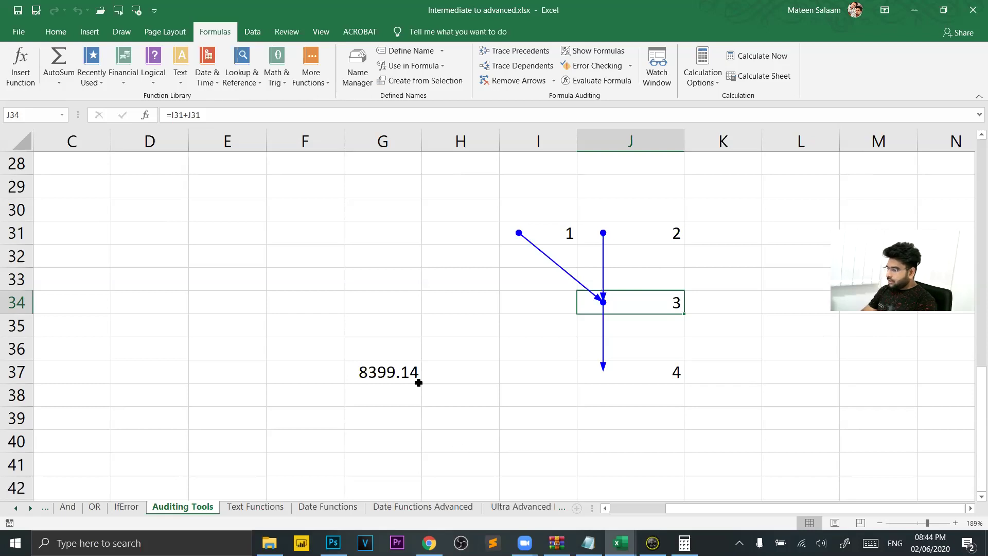
Step: Try to trace the precedents and dependents of the G37 formula, dismissing any alerts
left_click(399, 370)
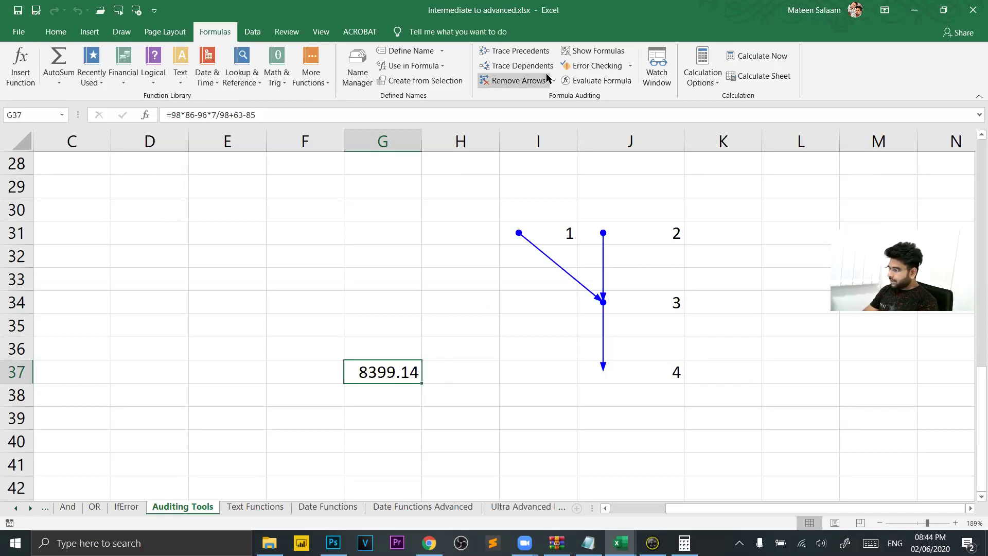
left_click(518, 51)
left_click(497, 307)
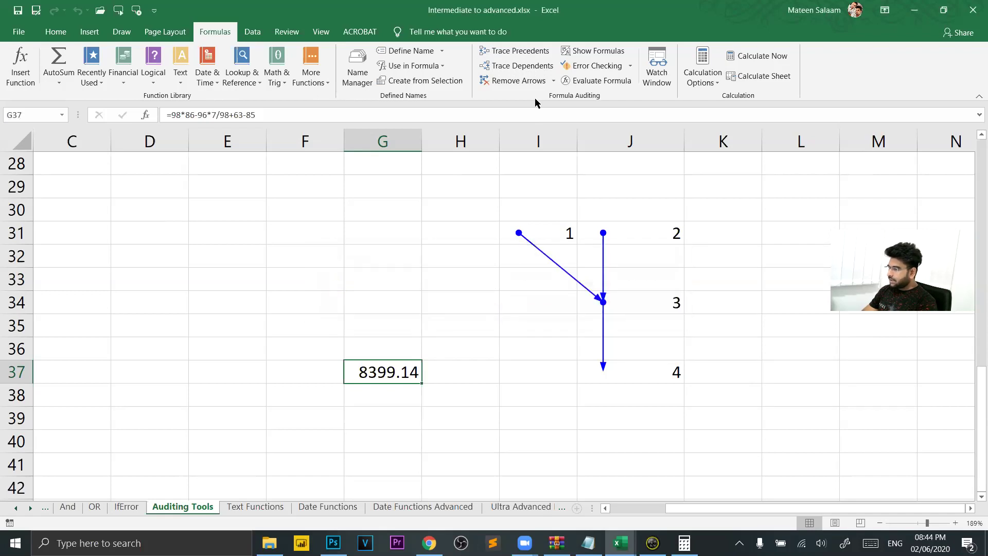
left_click(517, 65)
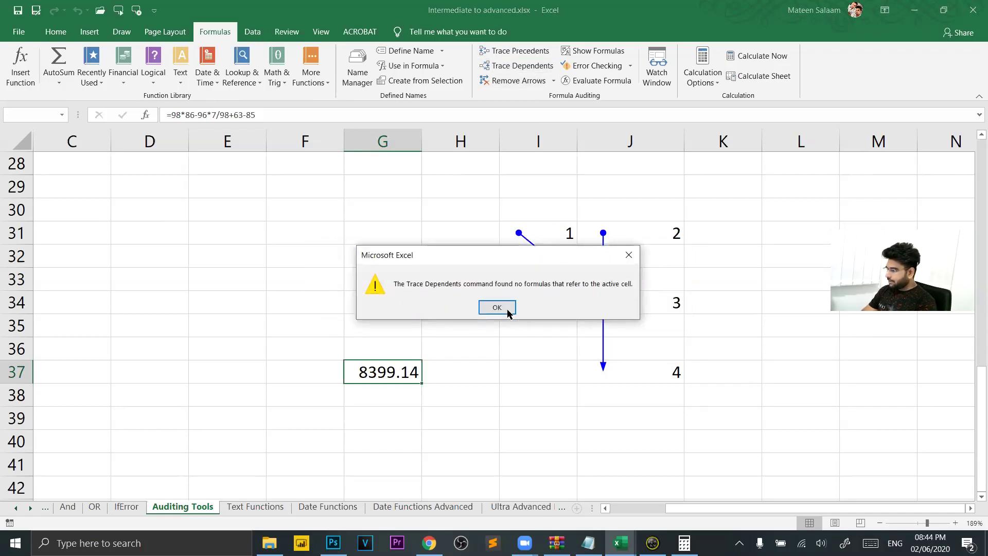
left_click(508, 311)
Step: Enter the formula =2+G37 in cell J40
left_click(613, 435)
type("=2+")
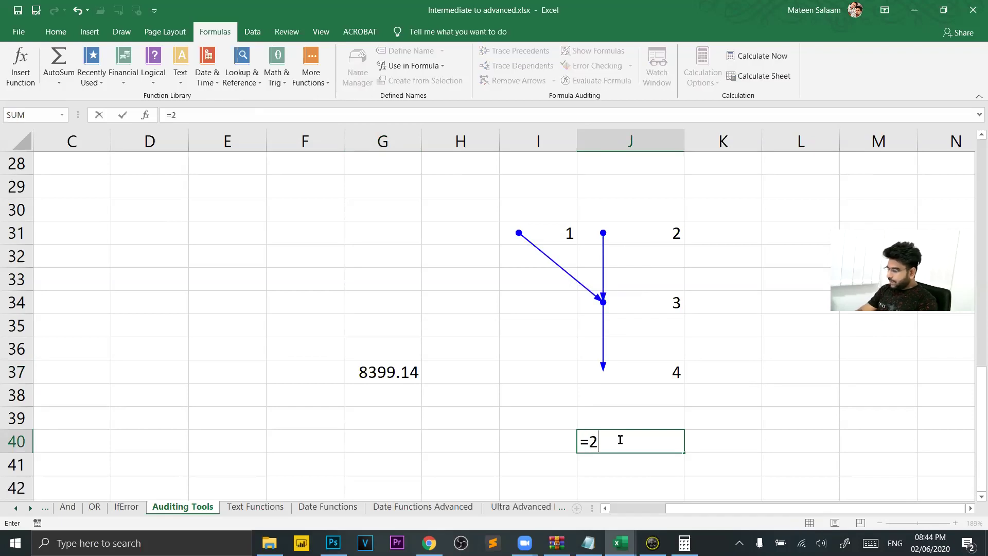
left_click(407, 375)
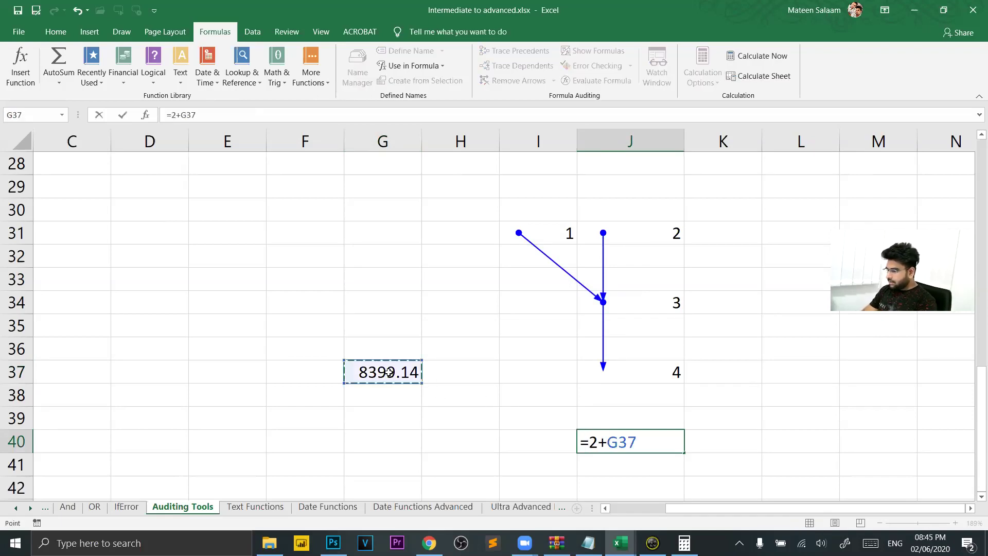
key("Return")
Step: Check G37 for precedents again and trace its dependents
left_click(388, 374)
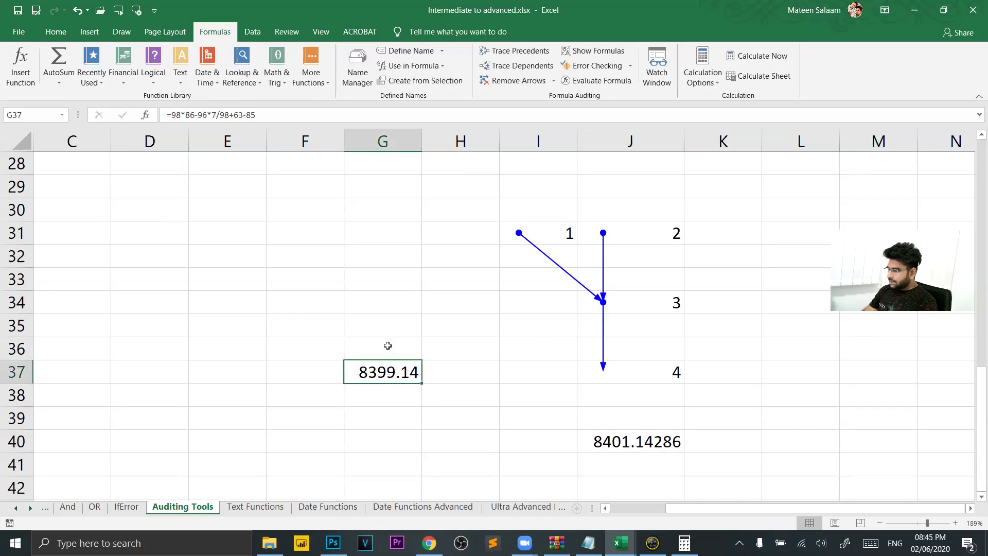
left_click(525, 50)
key("Return")
left_click(517, 66)
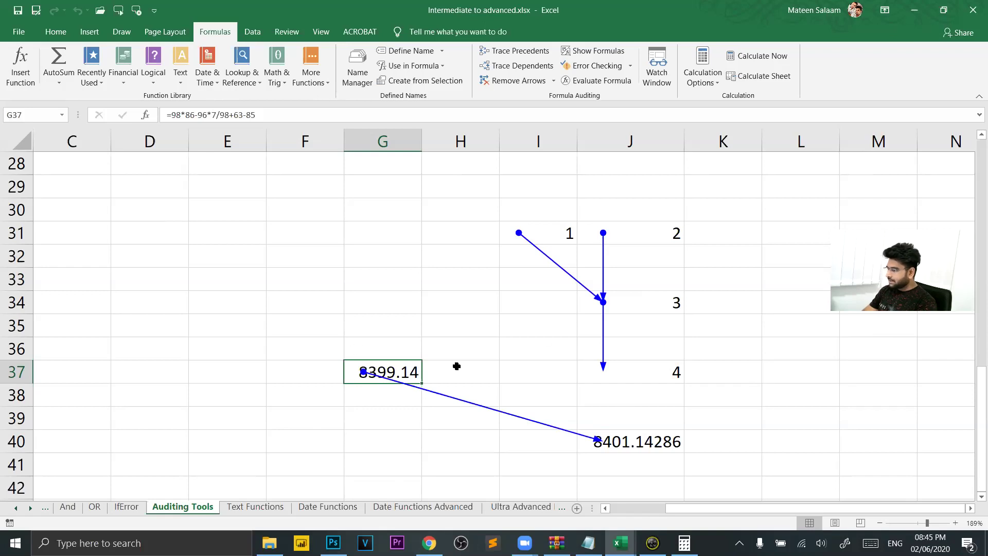
Step: Edit the G37 formula to add J37 at the start, making it =J37+98*86-96*7/98+63-85
double_click(400, 370)
left_click(359, 372)
type("+")
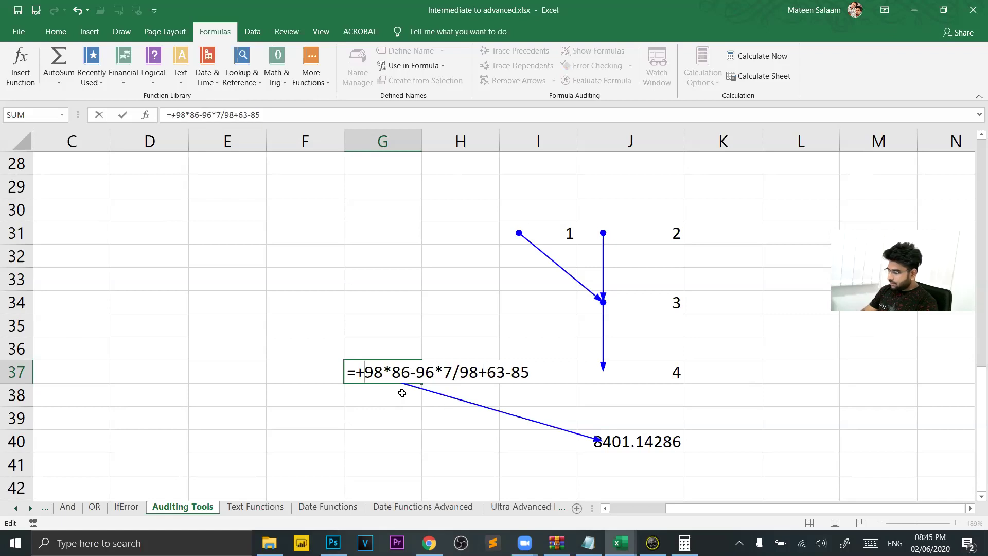
key("BackSpace")
type("+")
key("Left")
left_click(652, 365)
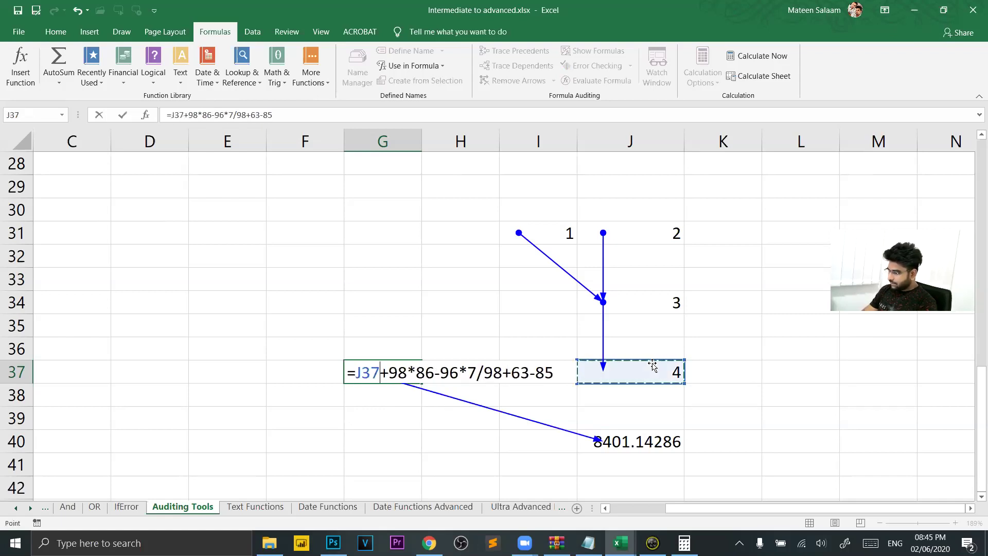
key("Return")
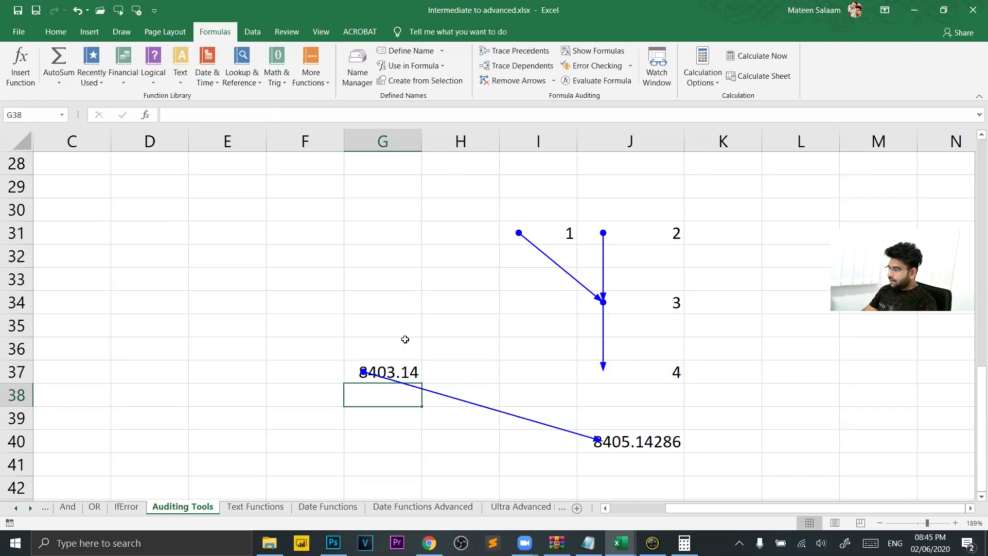
Step: Trace the precedents of G37 and follow the arrow chain through cells J34 and J37
left_click(508, 54)
left_click(497, 308)
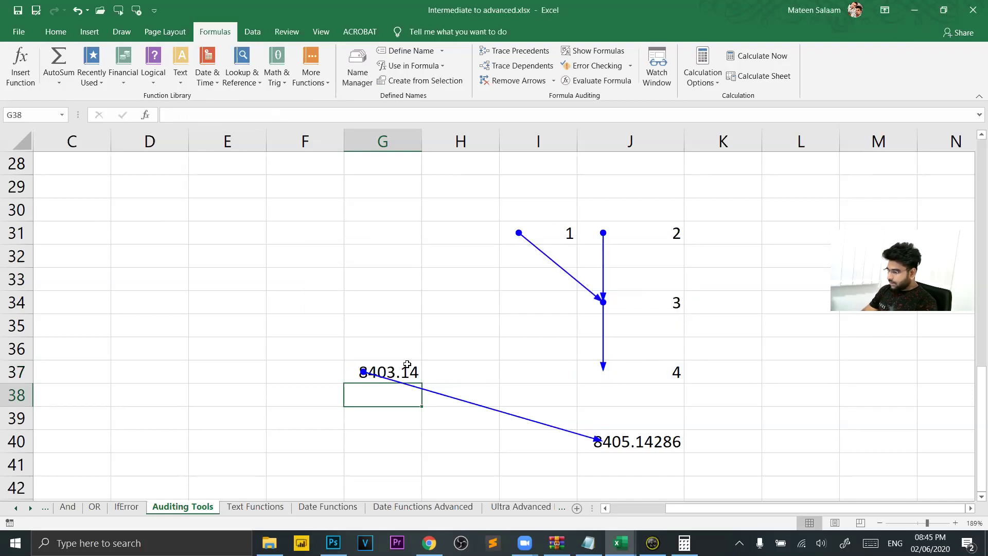
left_click(406, 364)
key("alt+m")
key("p")
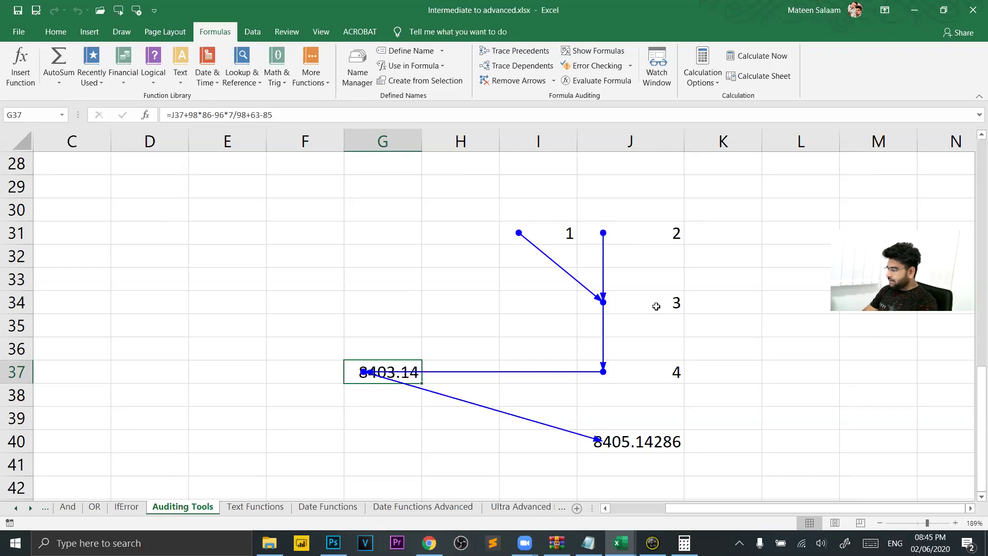
left_click(657, 307)
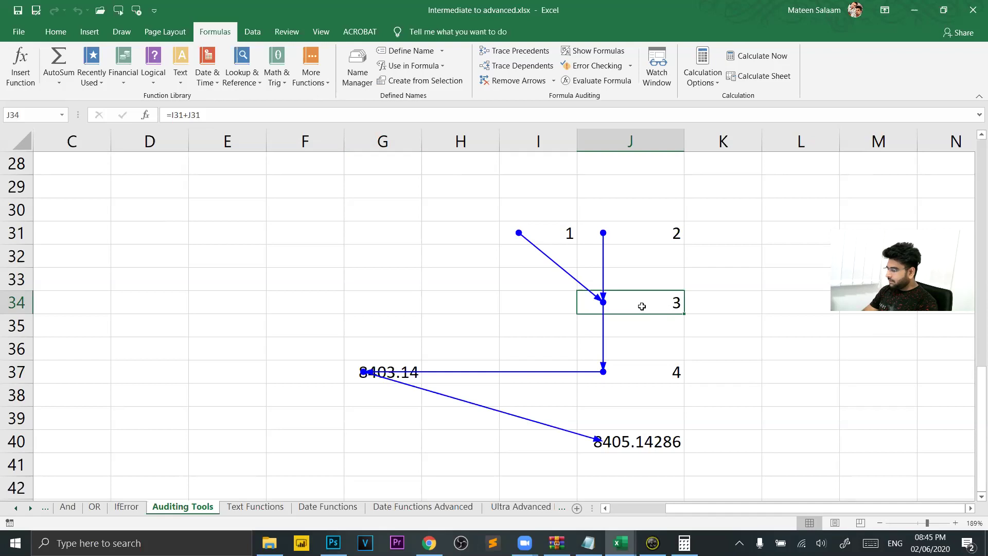
left_click(662, 376)
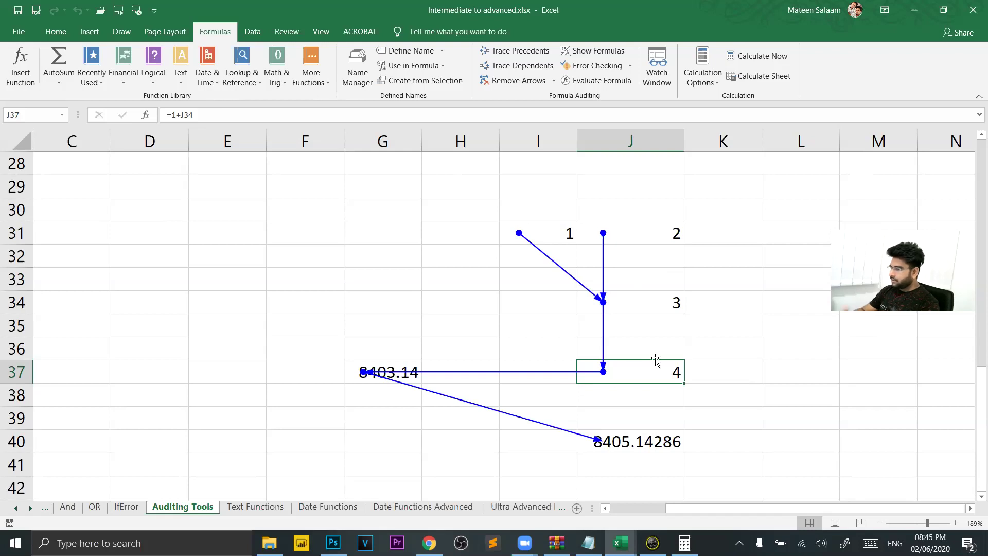
Step: Remove all tracer arrows, trace only the dependents of J37, and clear that arrow too
left_click(518, 81)
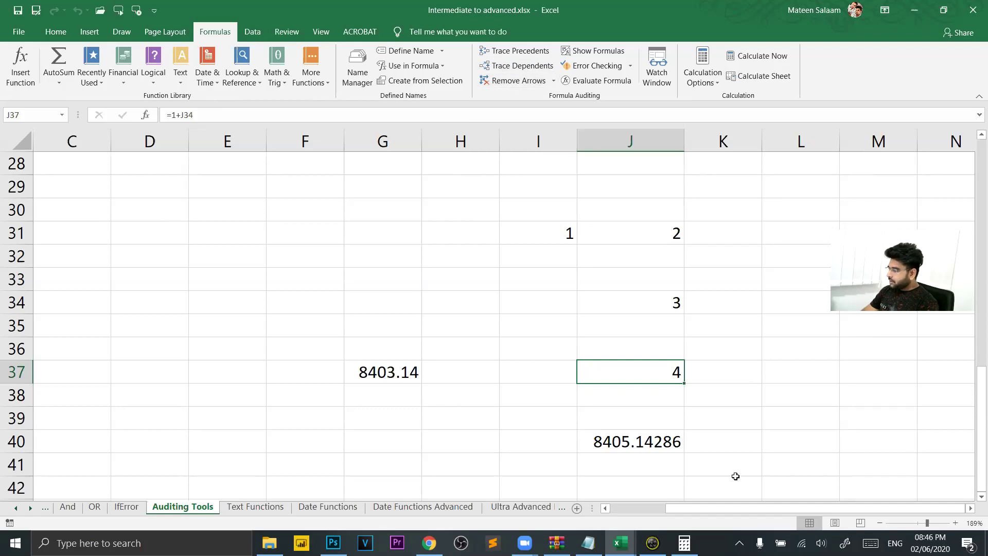
left_click(517, 66)
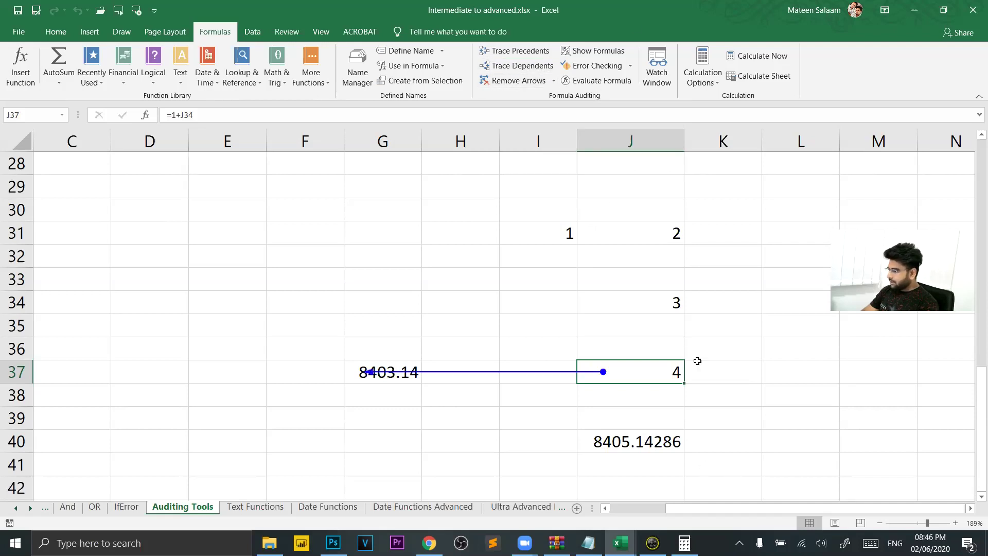
left_click(512, 83)
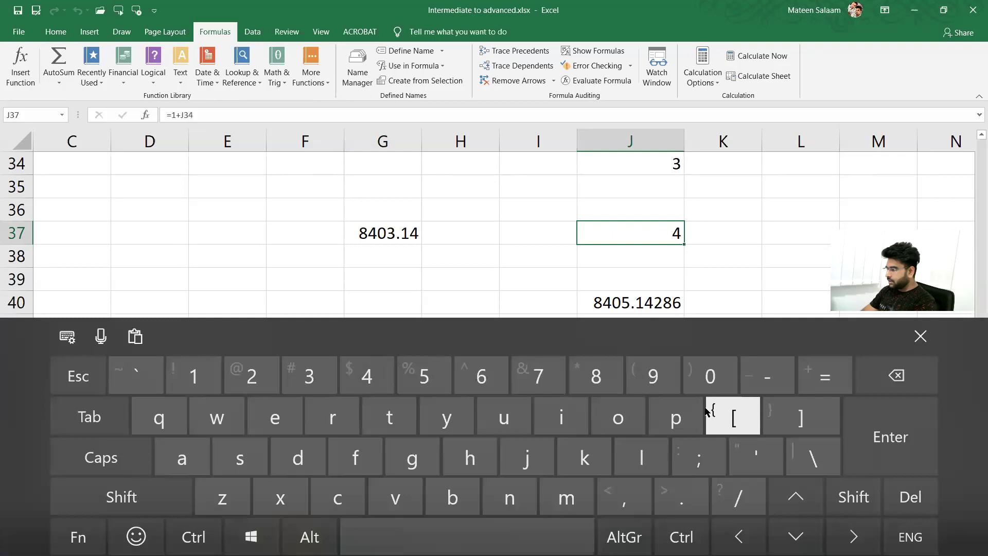
Step: Toggle the sheet between results and formulas, ending with the on-screen keyboard closed and Show Formulas turned on
key("ctrl")
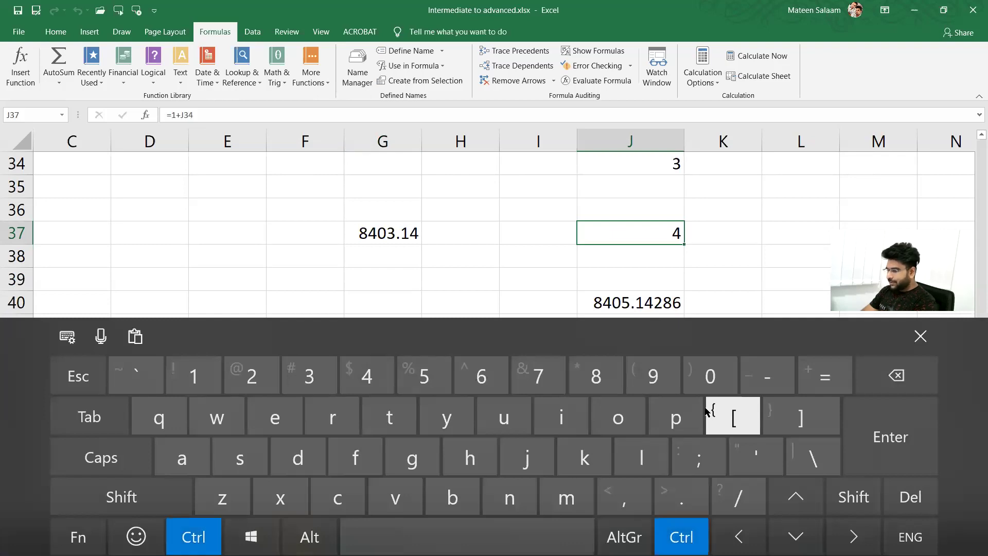
key("ctrl+grave")
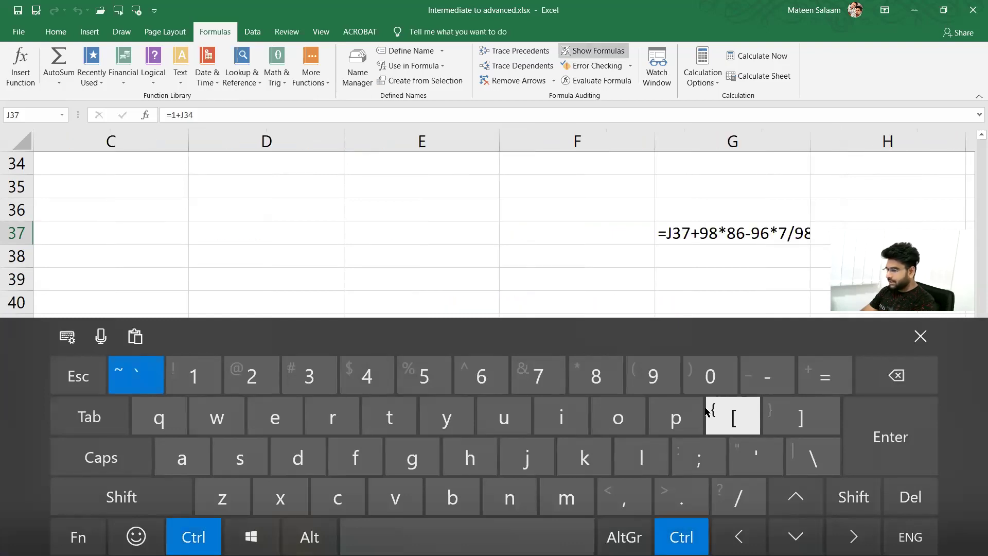
key("ctrl+grave")
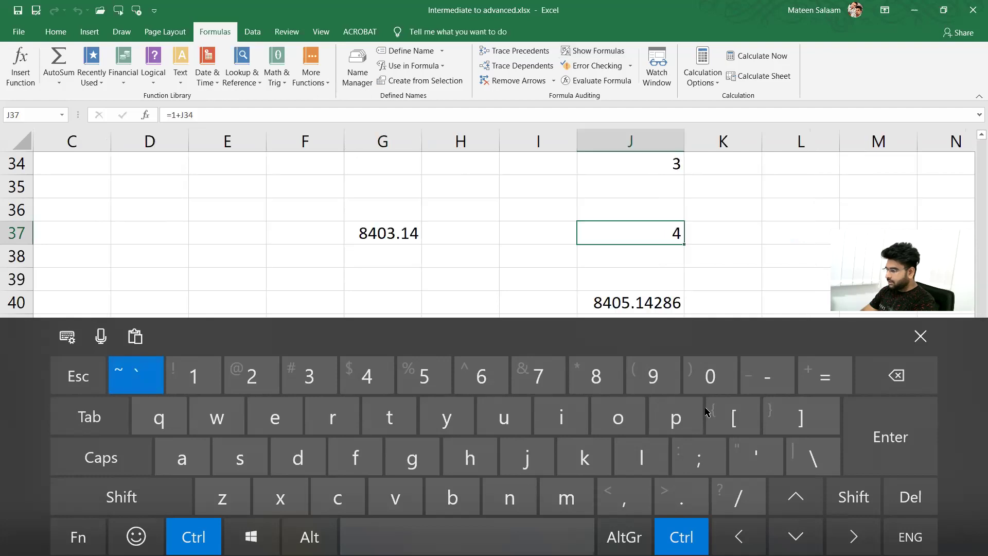
key("ctrl+grave")
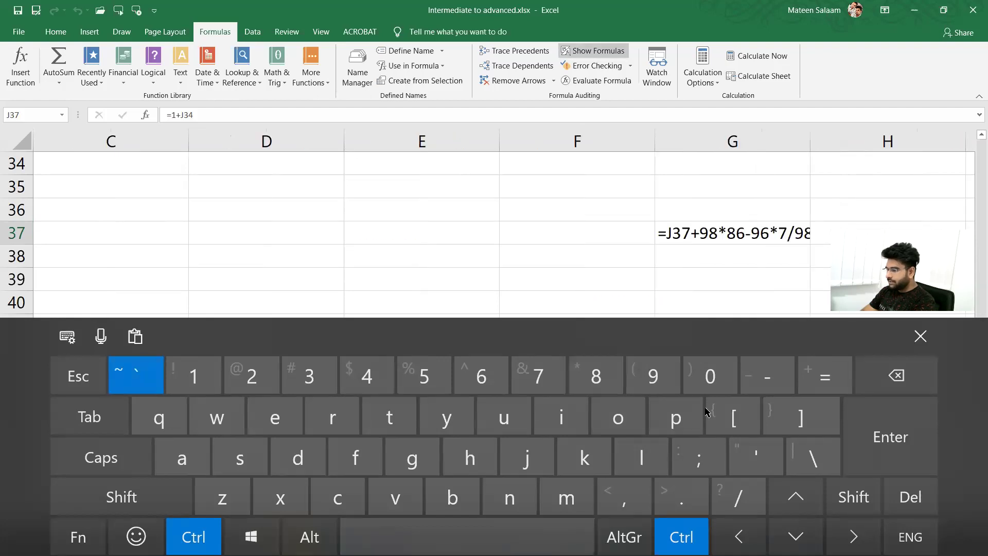
key("ctrl+grave")
left_click(936, 337)
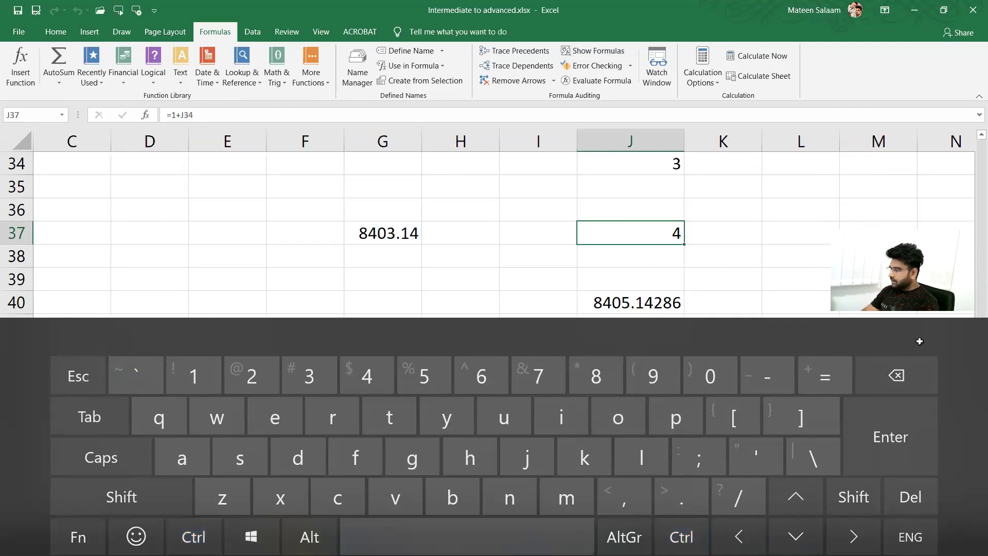
left_click(615, 50)
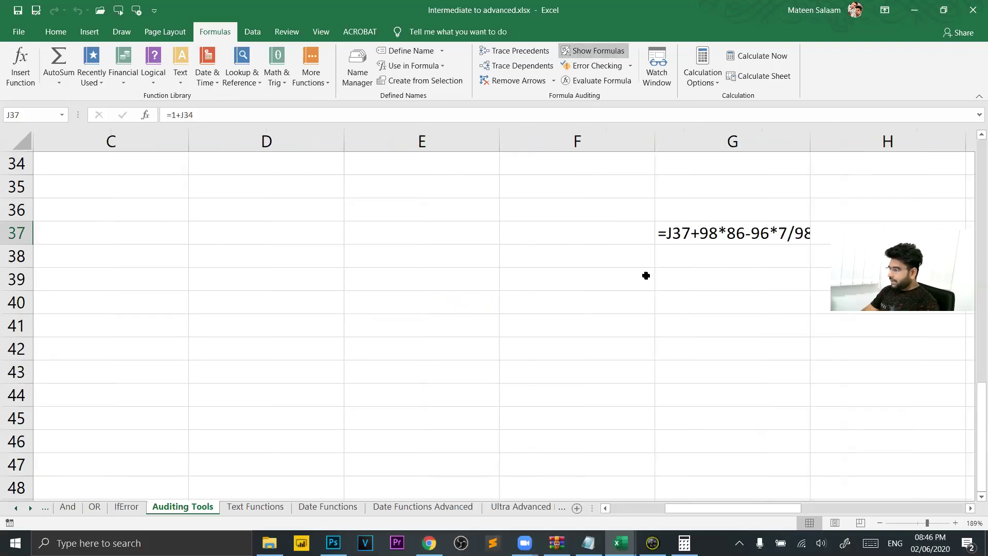
Step: Switch the sheet back to showing results and enter =SUM(9,10) in cell E76
key("ctrl+grave")
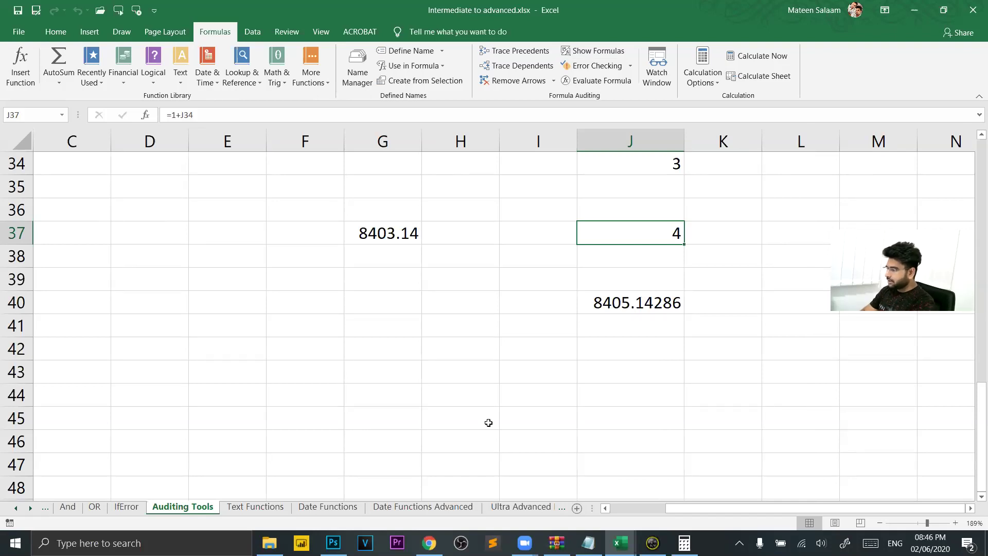
scroll(489, 423, "down", 7)
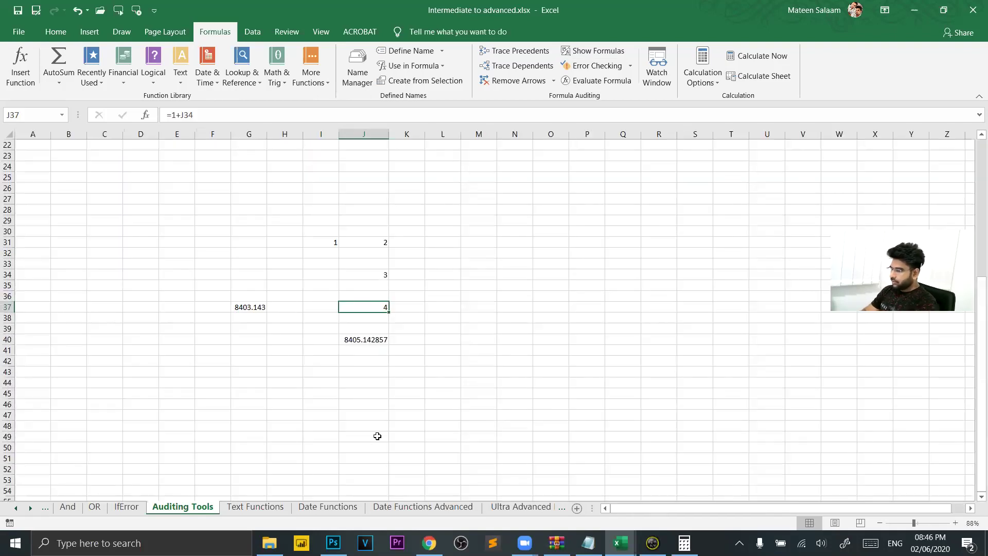
scroll(377, 436, "up", 5)
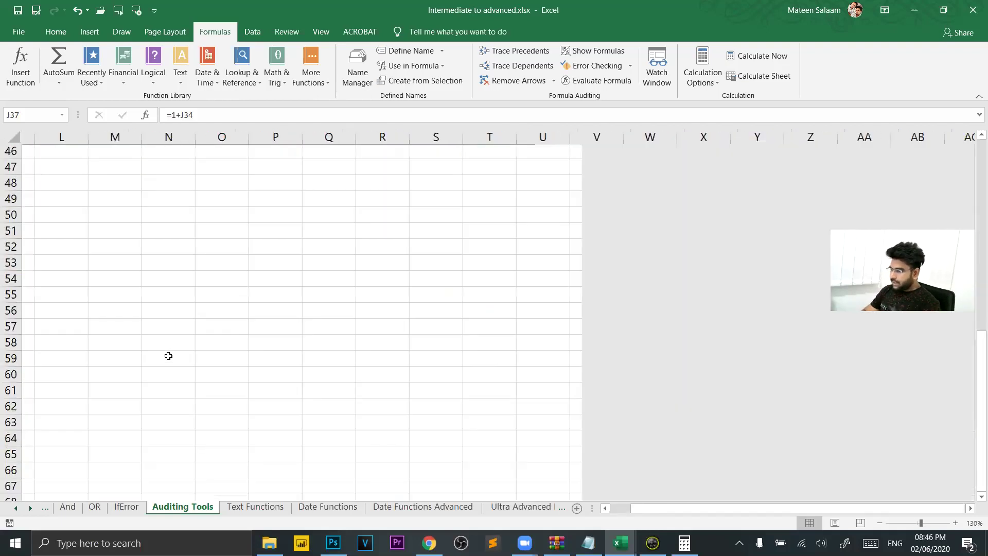
left_click(258, 308)
type("=")
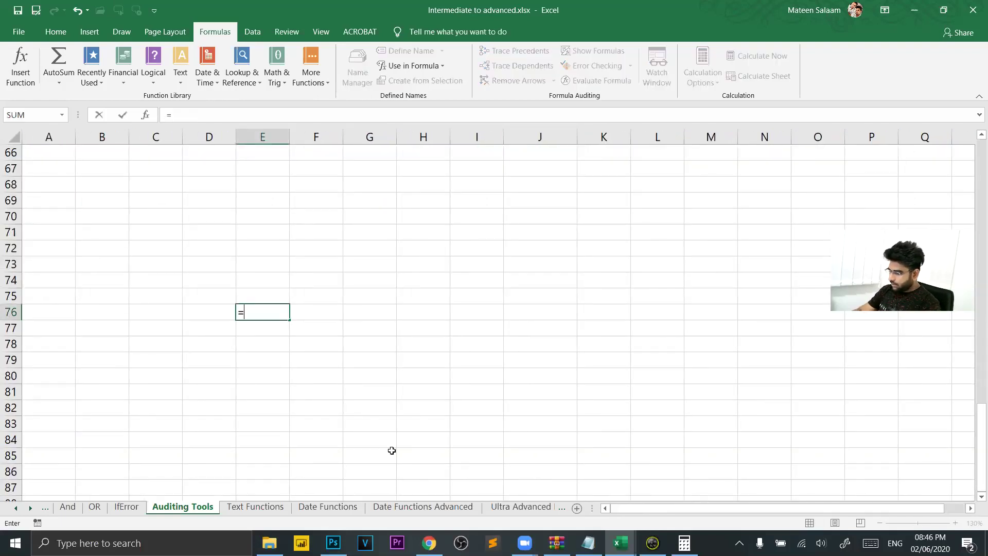
type("sum(9,10")
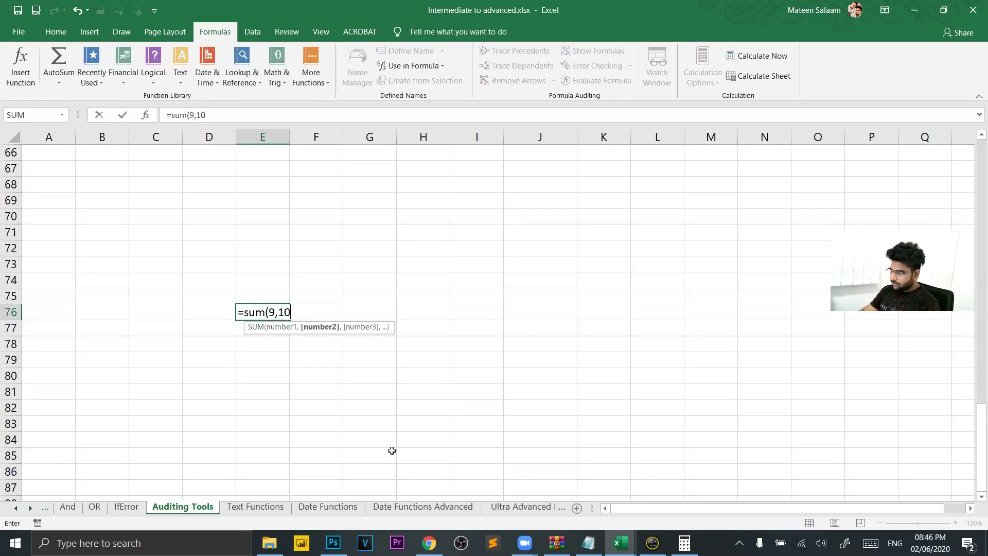
type(")")
key("Return")
Step: Inspect the formula behind cell E76, comparing it with an empty cell
left_click(286, 297)
left_click(260, 315)
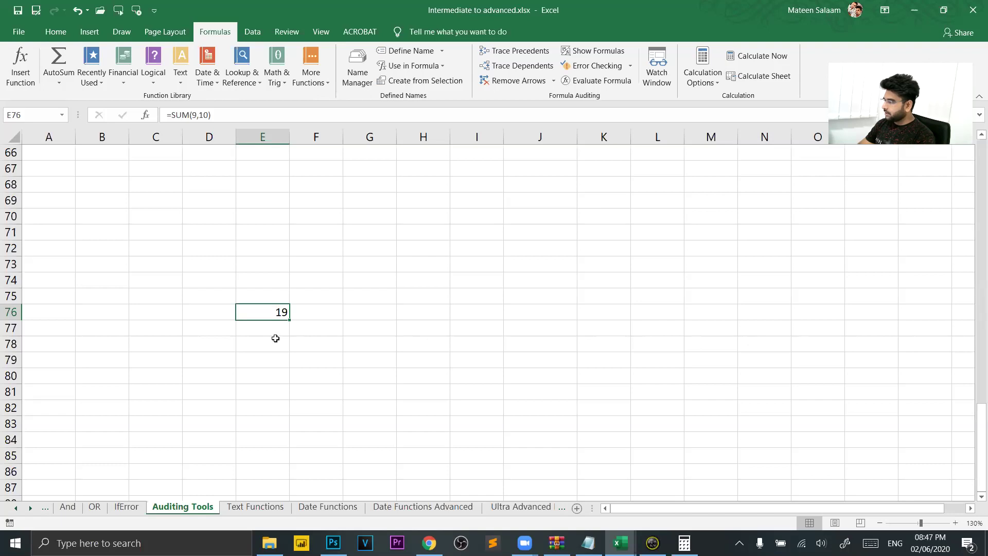
left_click(276, 259)
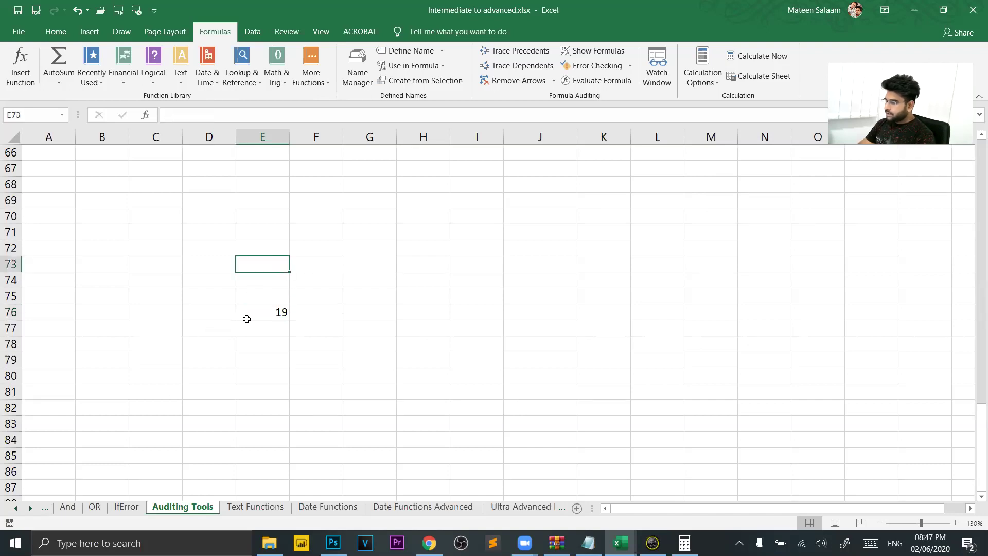
left_click(271, 309)
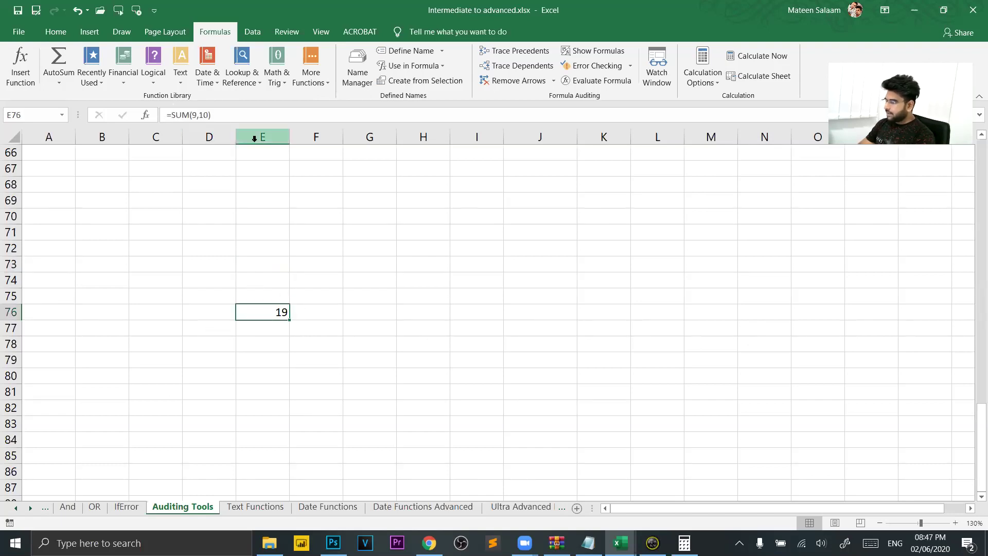
left_click(430, 231)
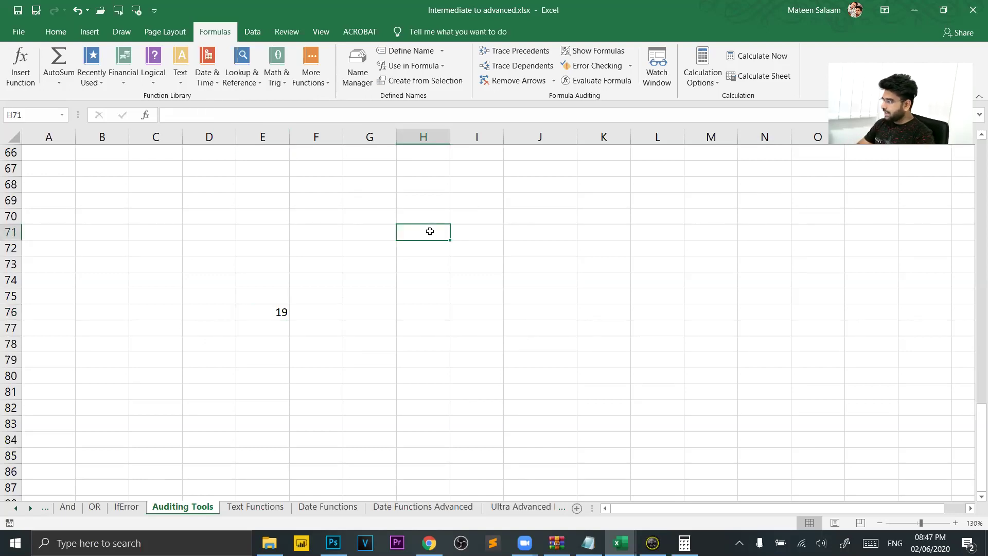
Step: Show the sheet's formulas and return to results, and briefly display the on-screen keyboard
key("ctrl+grave")
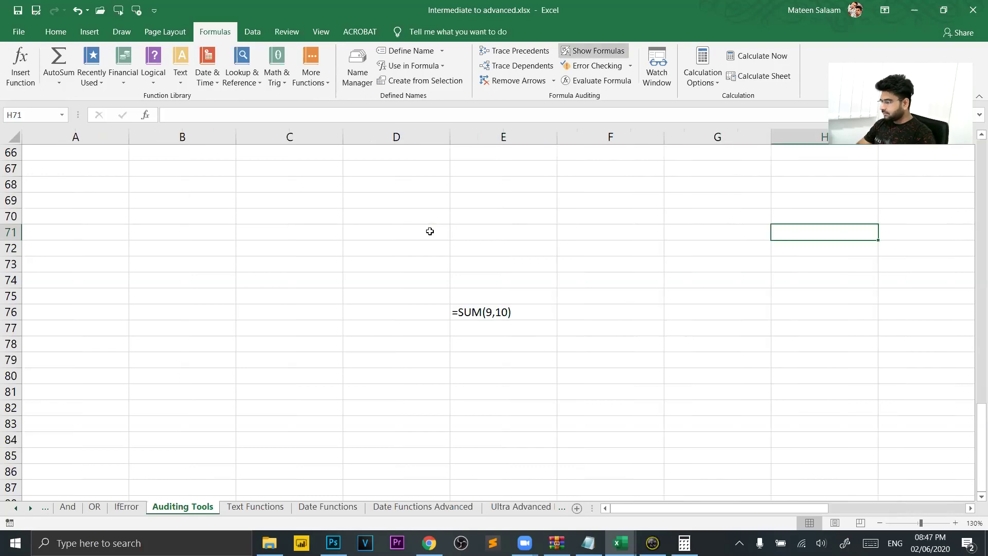
key("ctrl+grave")
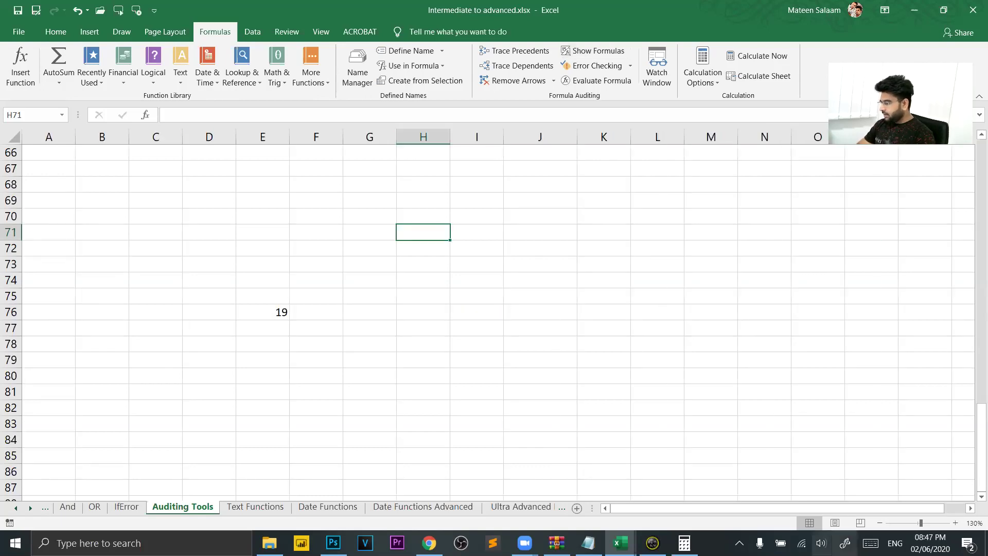
left_click(871, 543)
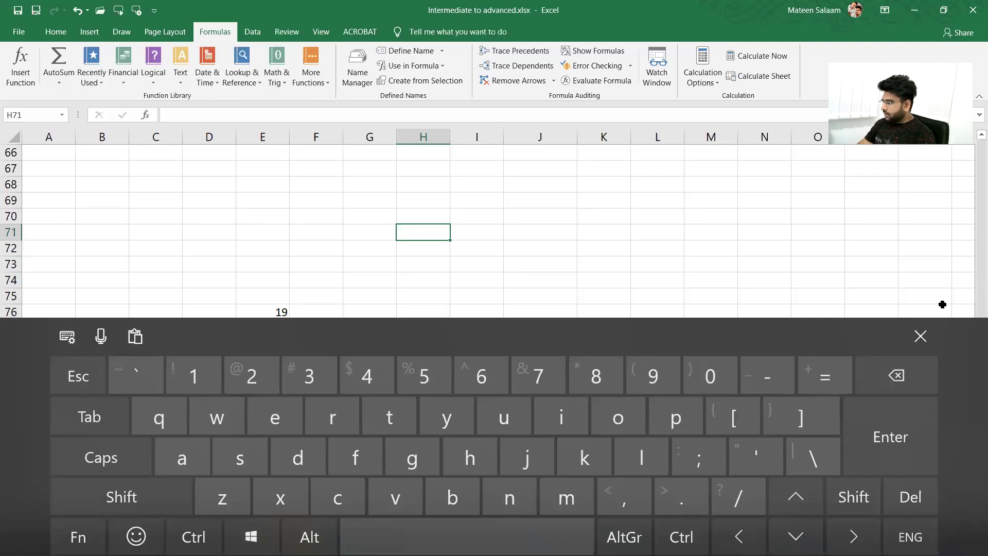
left_click(920, 336)
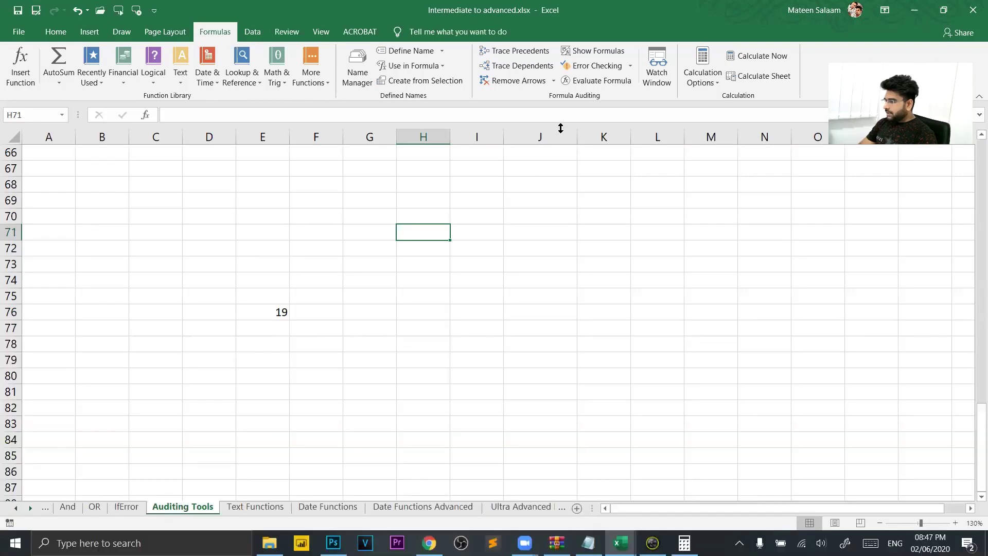
Step: Turn Show Formulas on and off twice to compare E76's formula with its result, ending with results shown
left_click(593, 51)
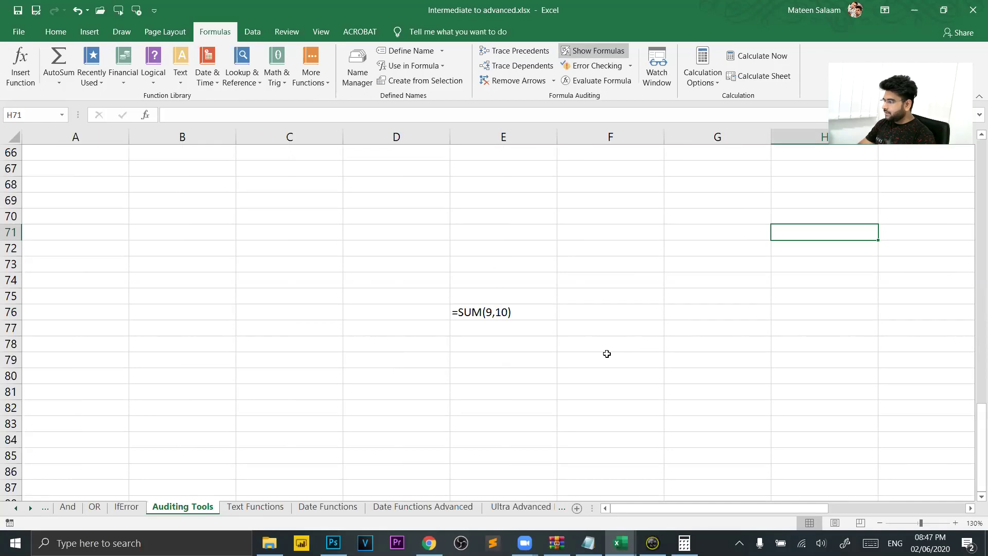
scroll(696, 298, "up", 3)
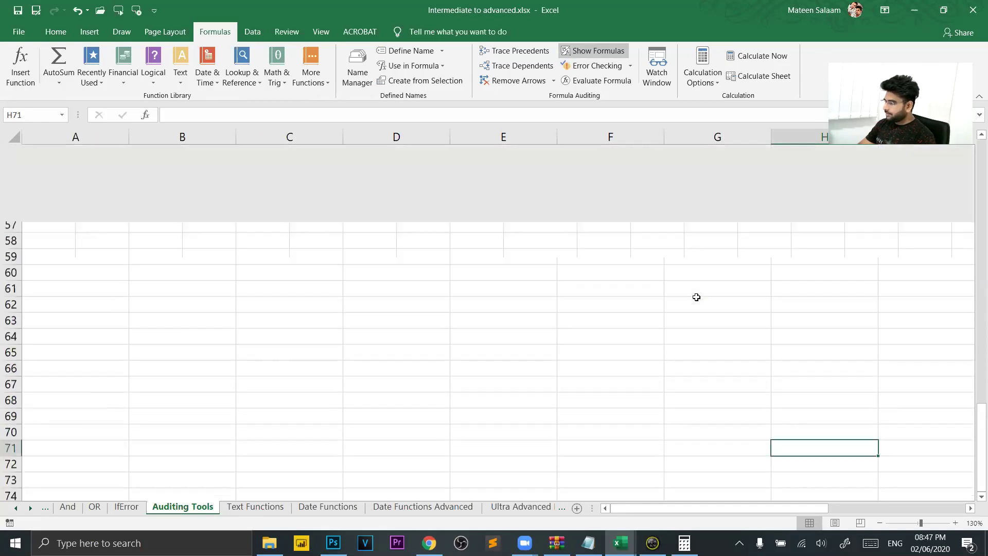
scroll(697, 296, "down", 4)
left_click(601, 54)
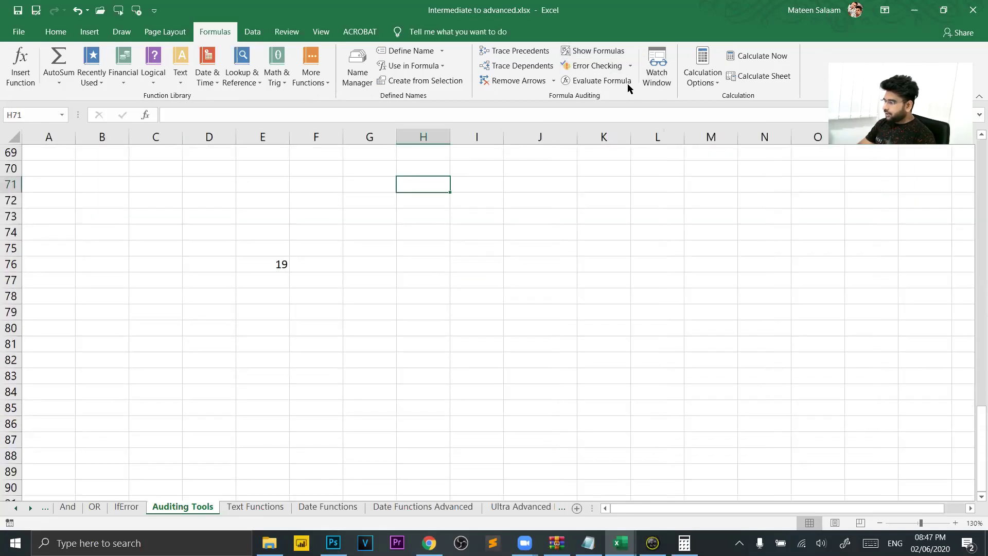
left_click(587, 51)
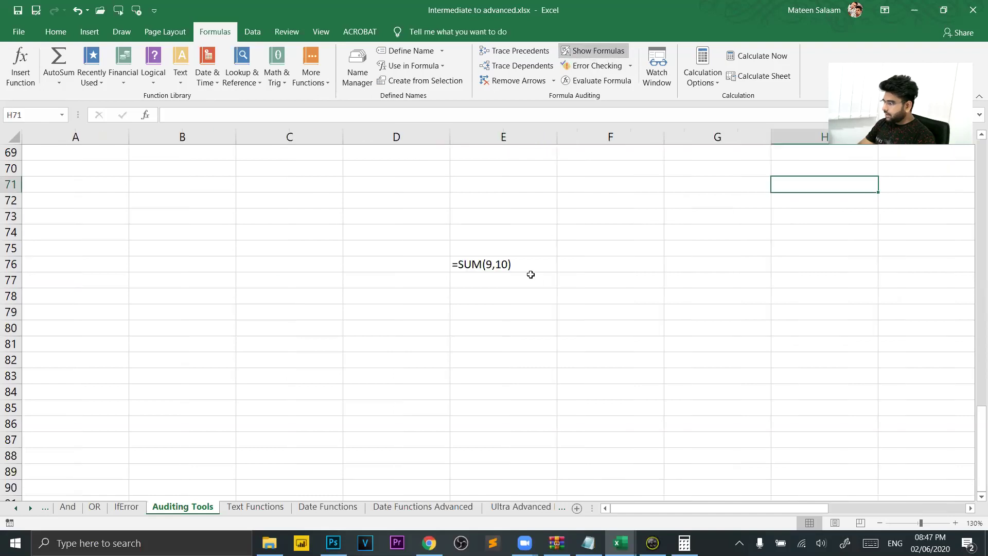
left_click(605, 48)
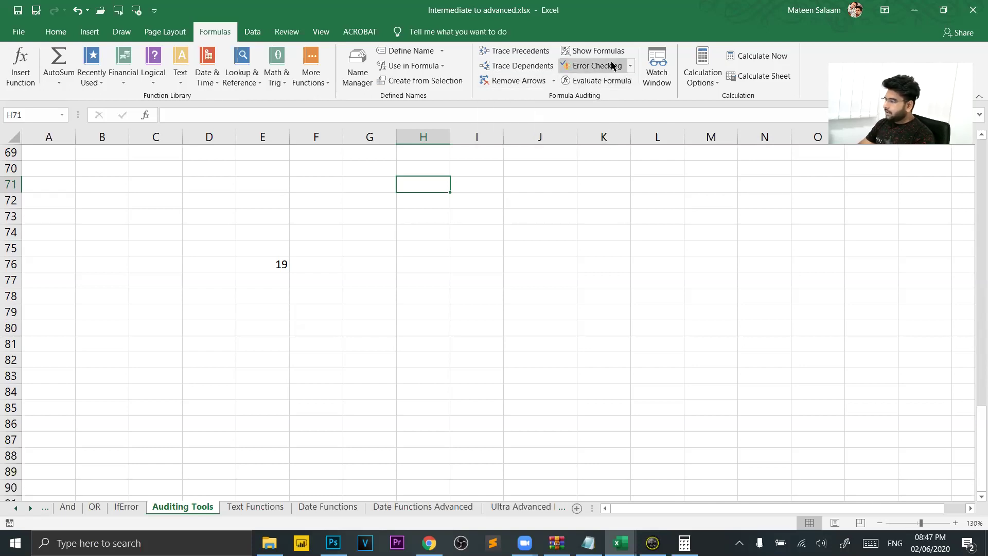
Step: Try to enter =IF(9>10,this is true,this is false) in cell H76 without quotation marks, and discard the entry
left_click(470, 323)
left_click(431, 266)
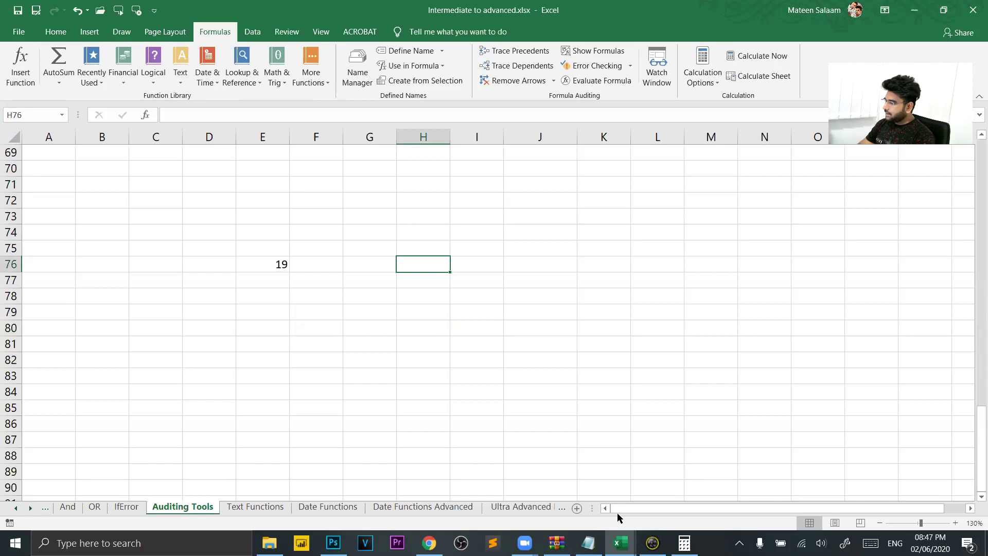
type("=IF(")
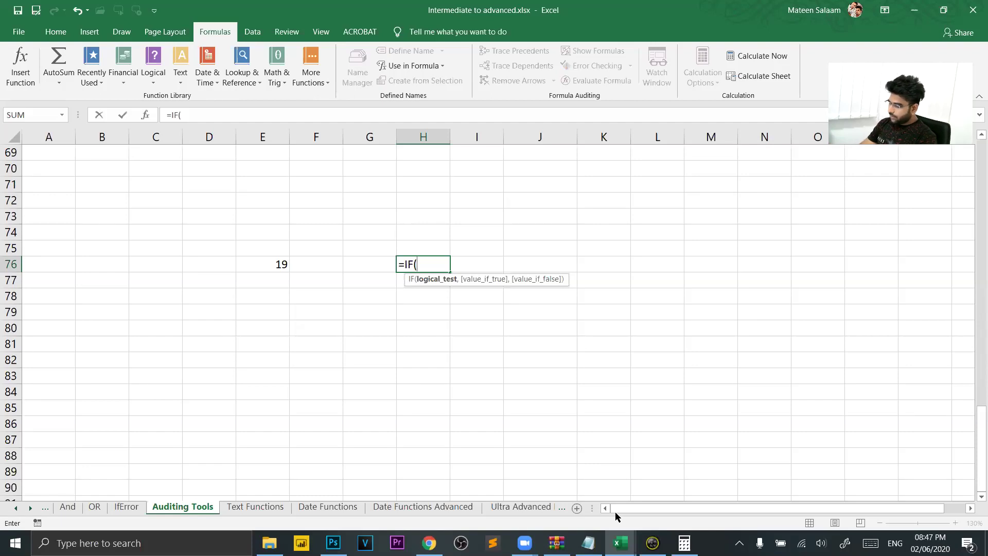
type("9>10,")
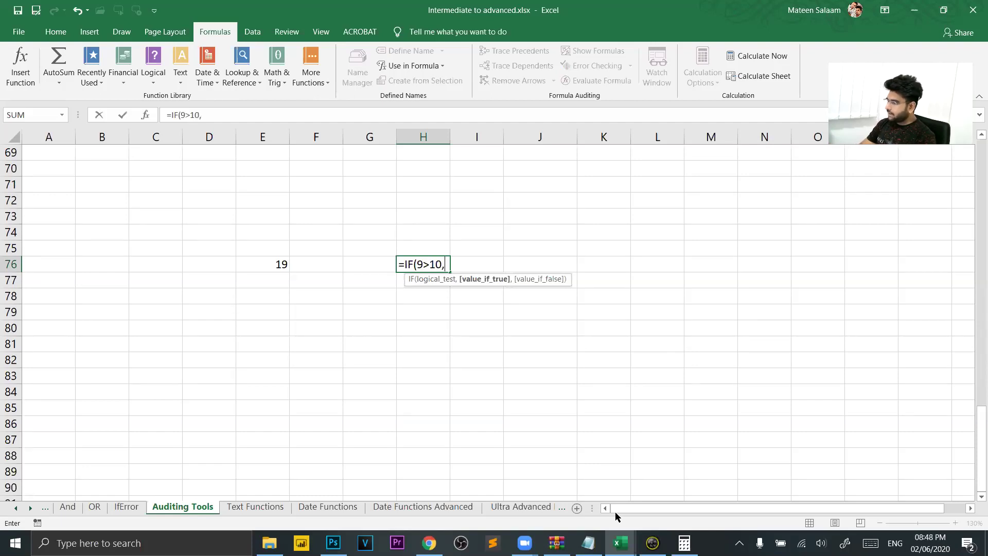
type("this is tr")
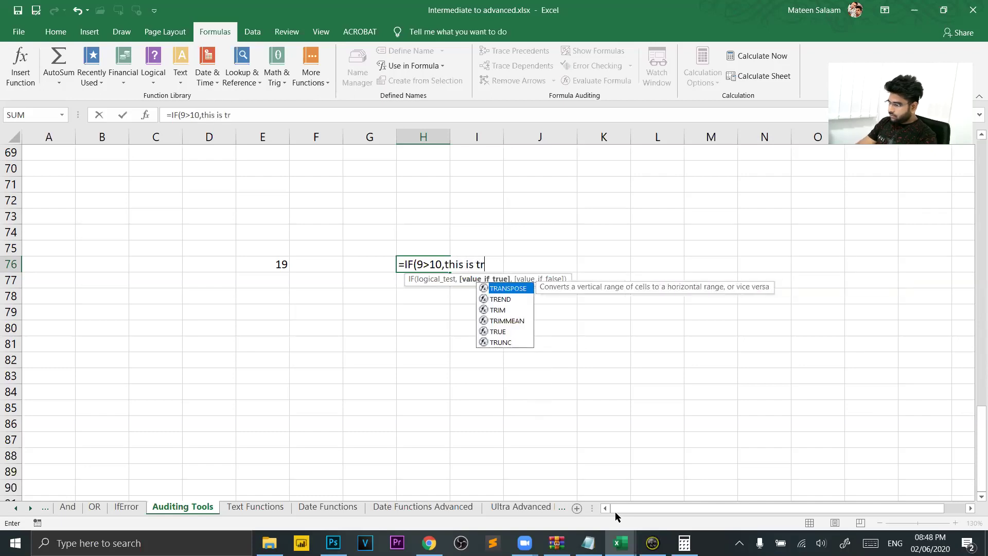
type("ue,this")
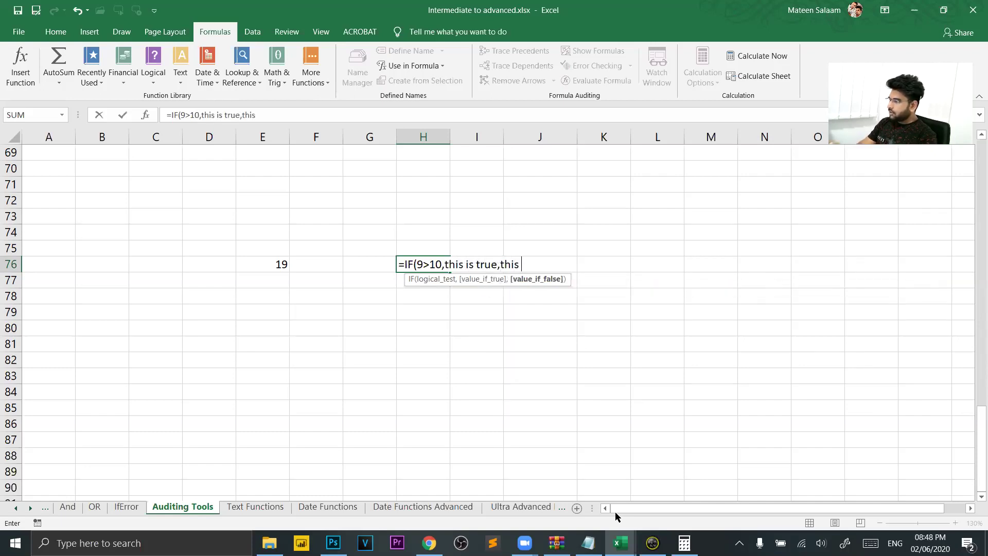
type(" is fa")
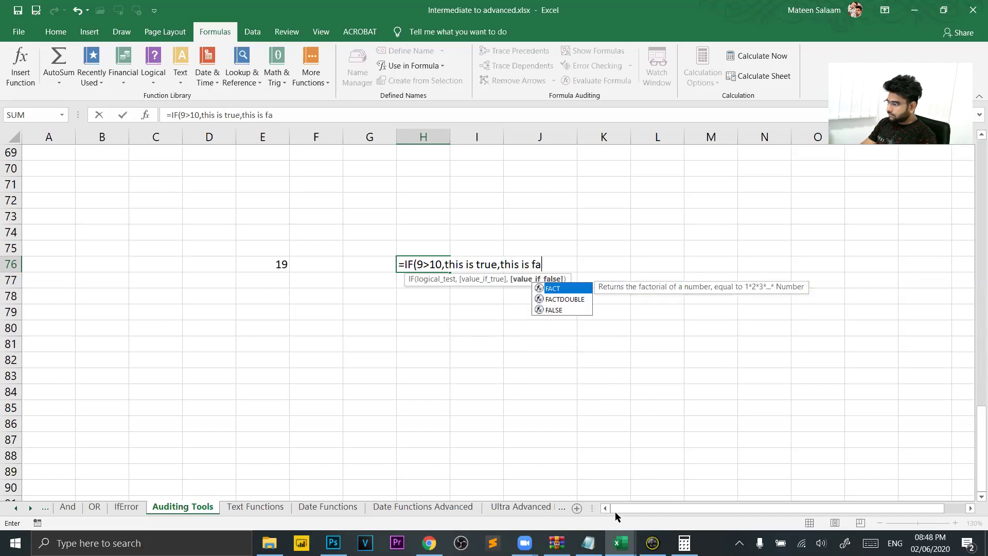
type("lse)")
key("Return")
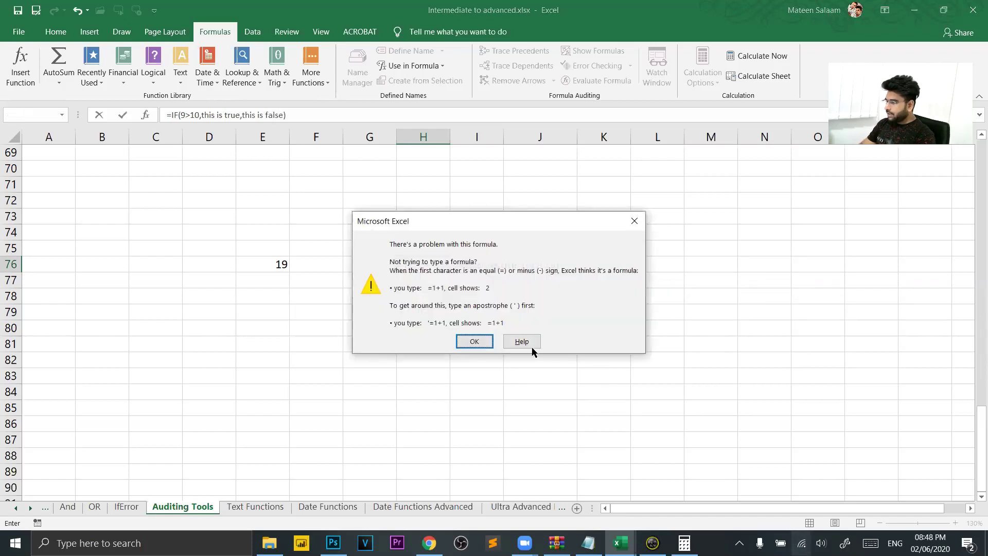
left_click(635, 221)
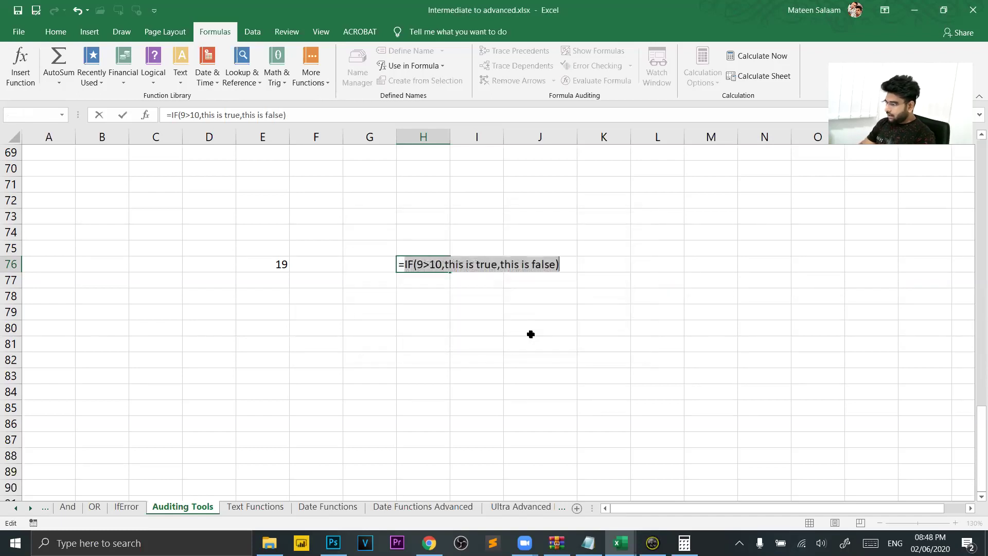
type("=")
left_click(438, 325)
key("Escape")
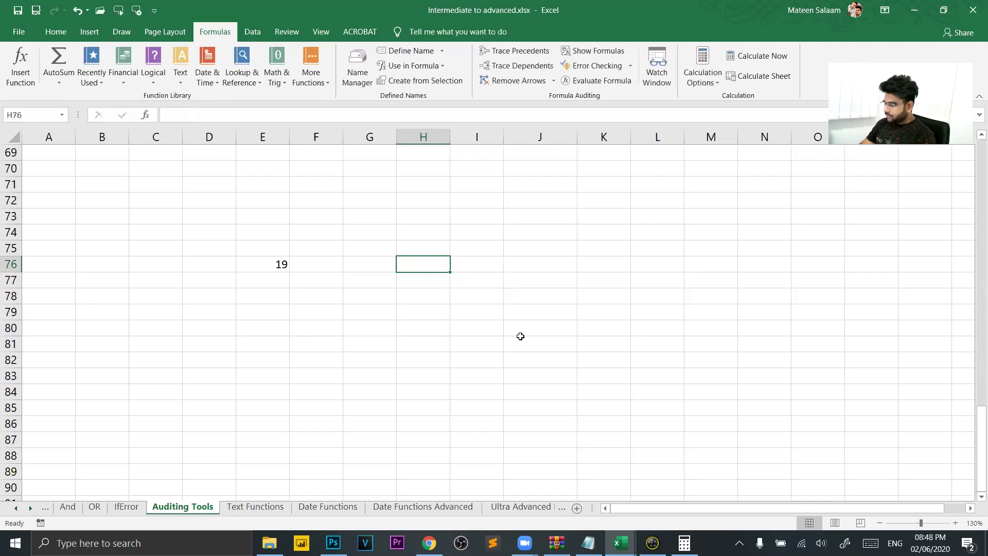
Step: Enter an IF formula with unquoted text, =IF(8>9,alkdjlka,laskdjlksad), in cell H76
type("=if(")
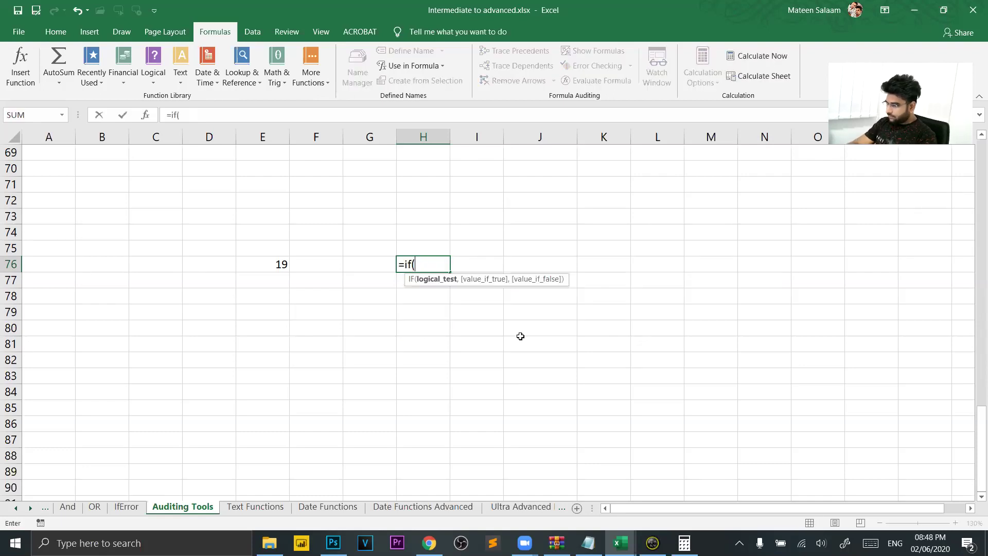
type("8>9")
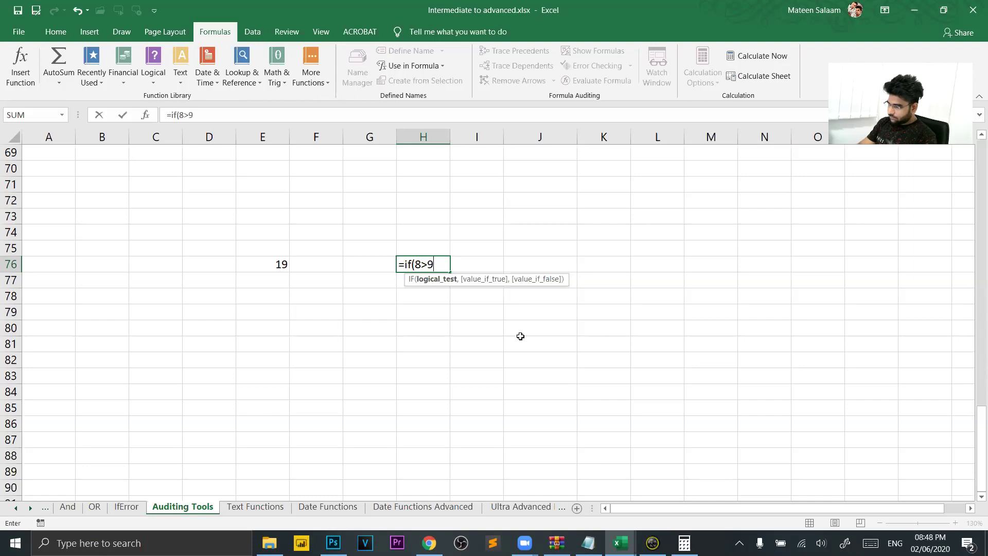
type(",alkdjlka,laskdjlksad")
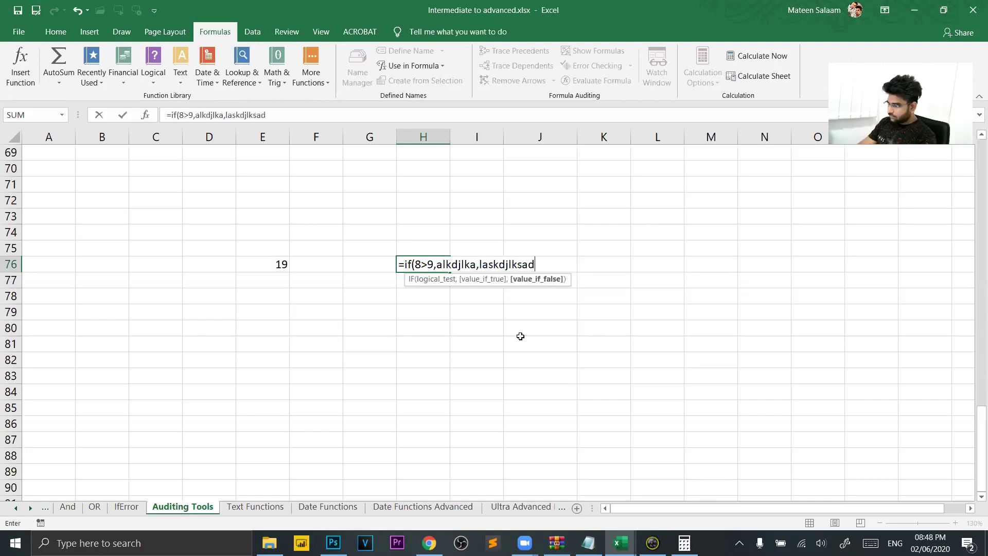
key("Return")
Step: Run Error Checking on cell H76, read the explanation of the error, and close the dialog
left_click(428, 262)
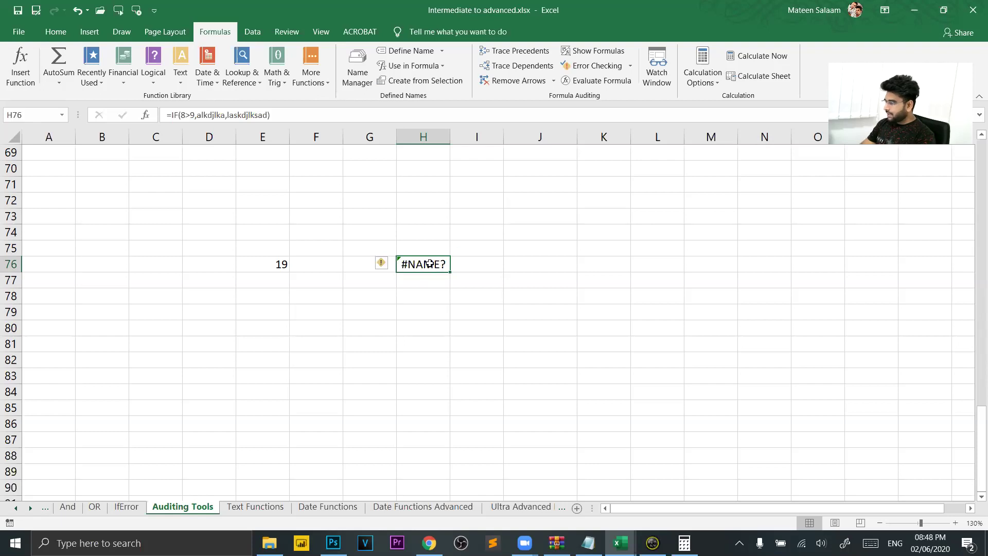
left_click(597, 66)
left_click_drag(631, 209, 622, 162)
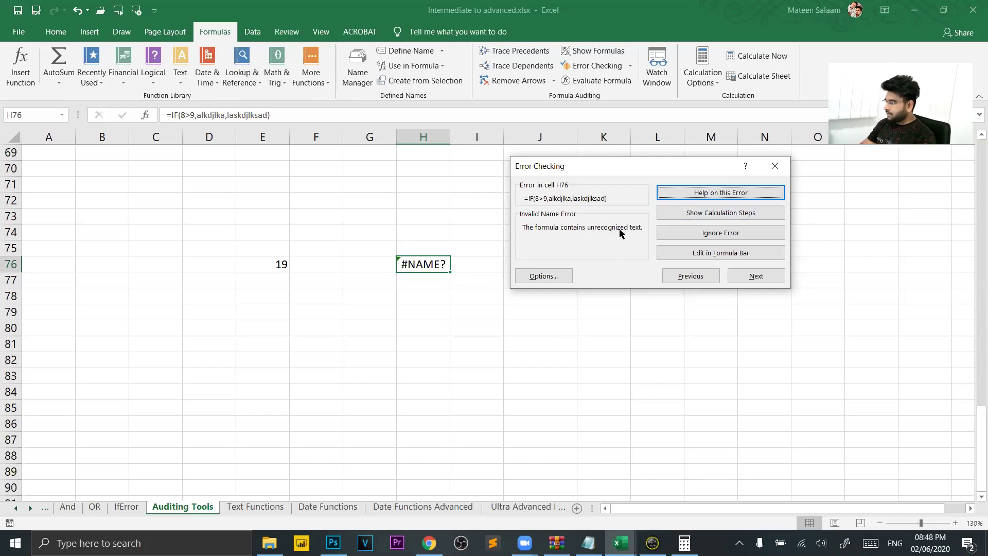
left_click(777, 167)
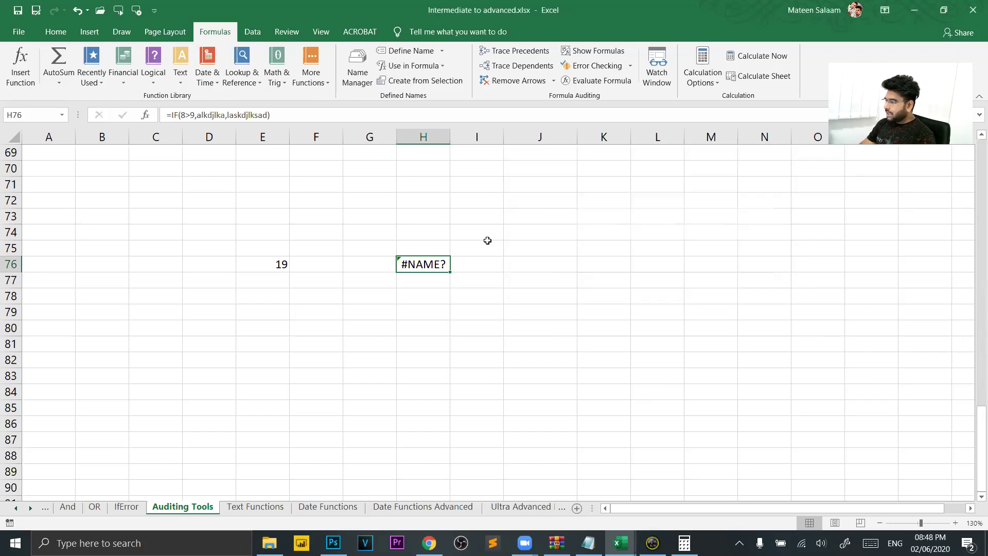
Step: Enclose both text arguments of the IF formula in cell H76 in quotation marks
double_click(437, 264)
type("\"")
type("\"")
key("Right")
type("\"")
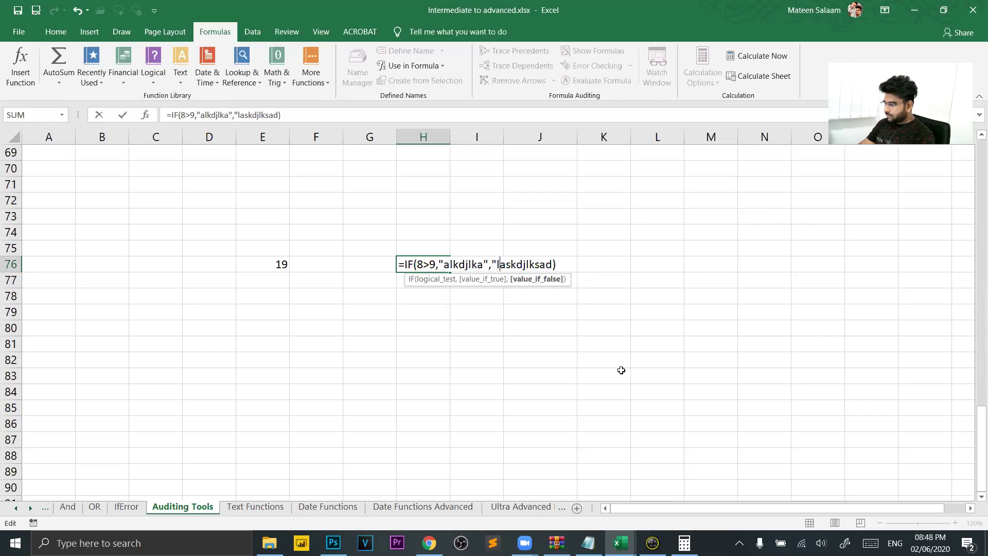
type("\"")
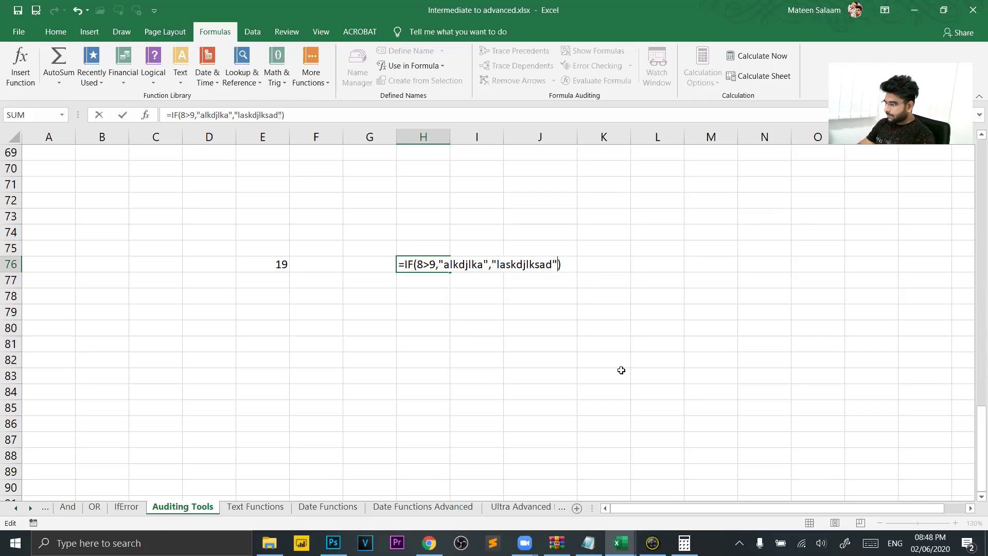
key("Return")
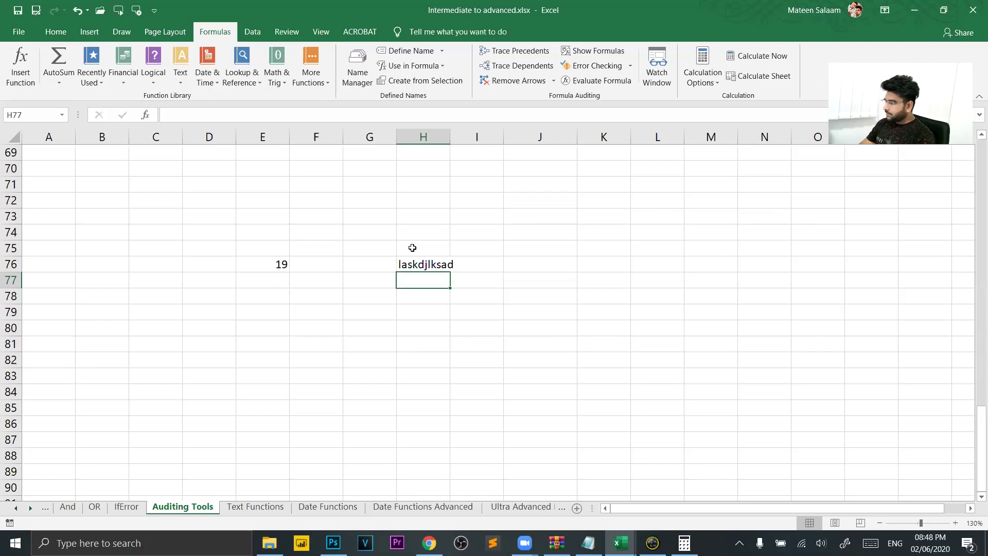
Step: Clear the IF formula from cell H76
double_click(412, 265)
left_click_drag(564, 266, 369, 266)
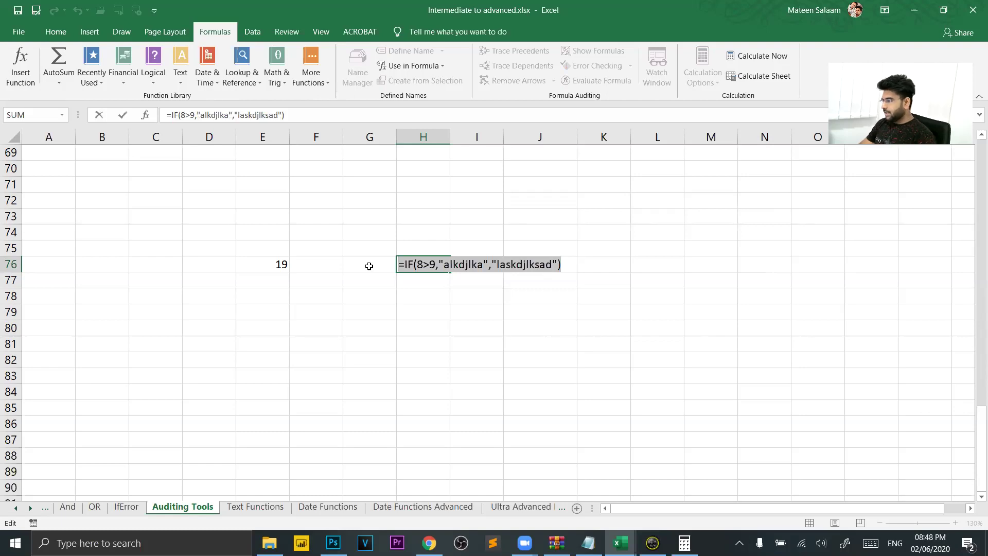
key("BackSpace")
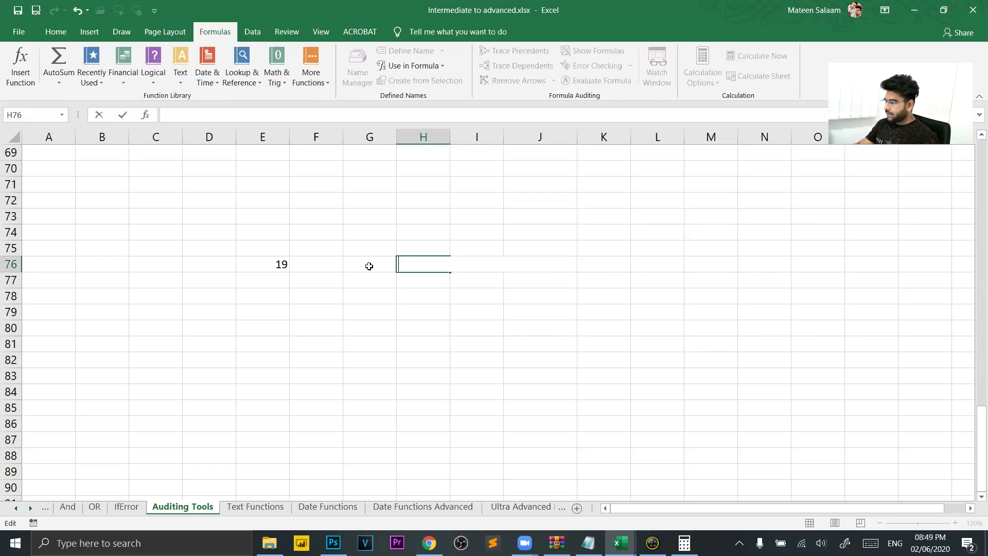
left_click(425, 311)
left_click(410, 262)
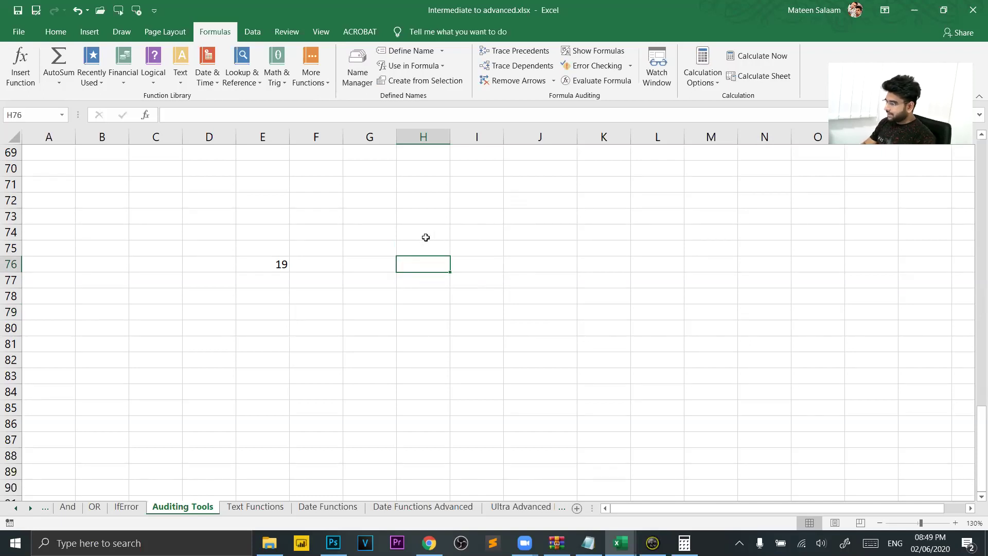
Step: Switch to the Text Functions sheet and go to the name table at its beginning
scroll(353, 391, "up", 20)
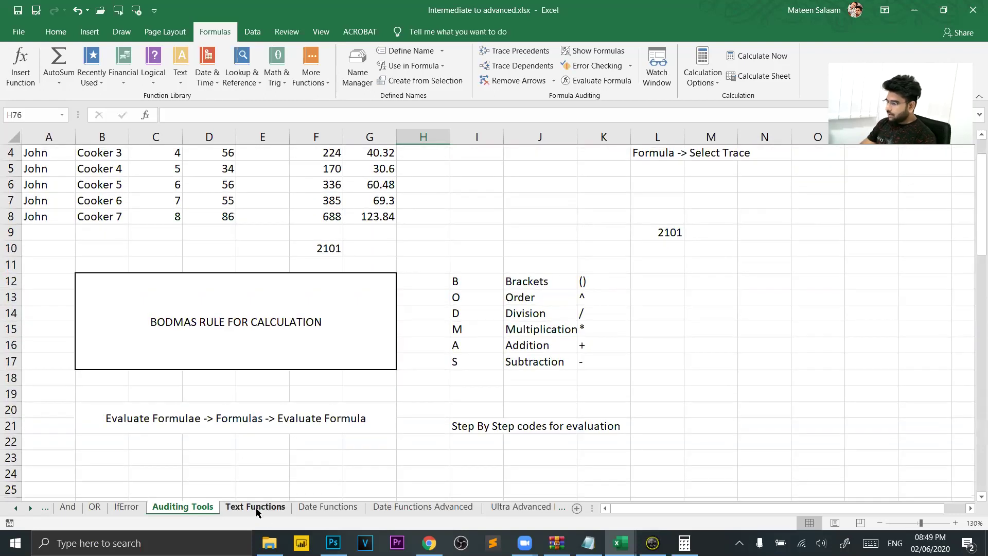
left_click(256, 508)
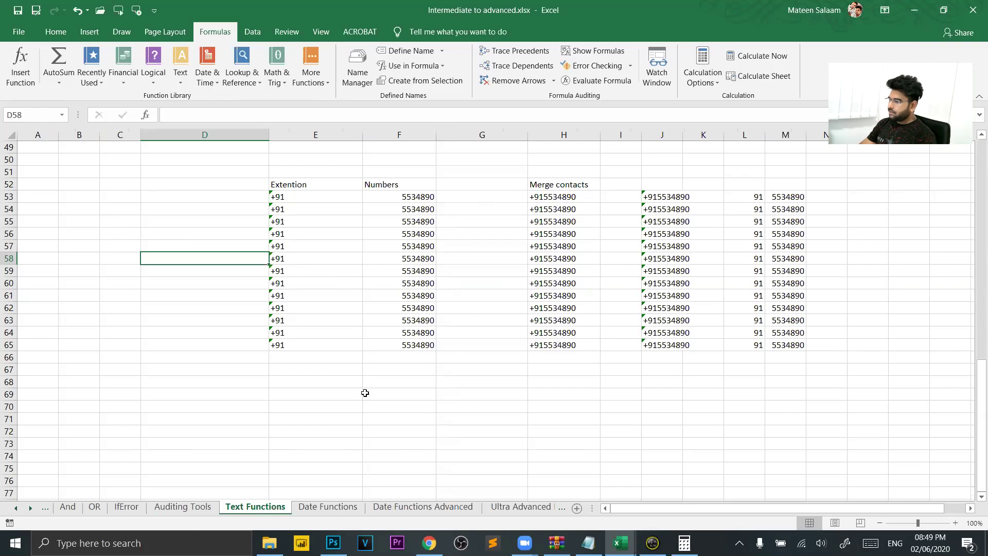
scroll(365, 393, "down", 7)
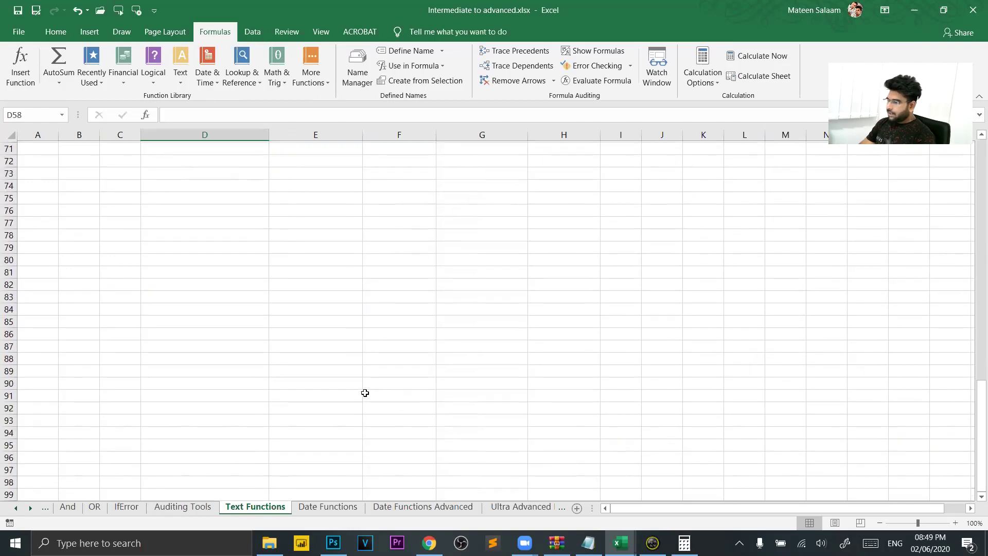
scroll(267, 285, "up", 20)
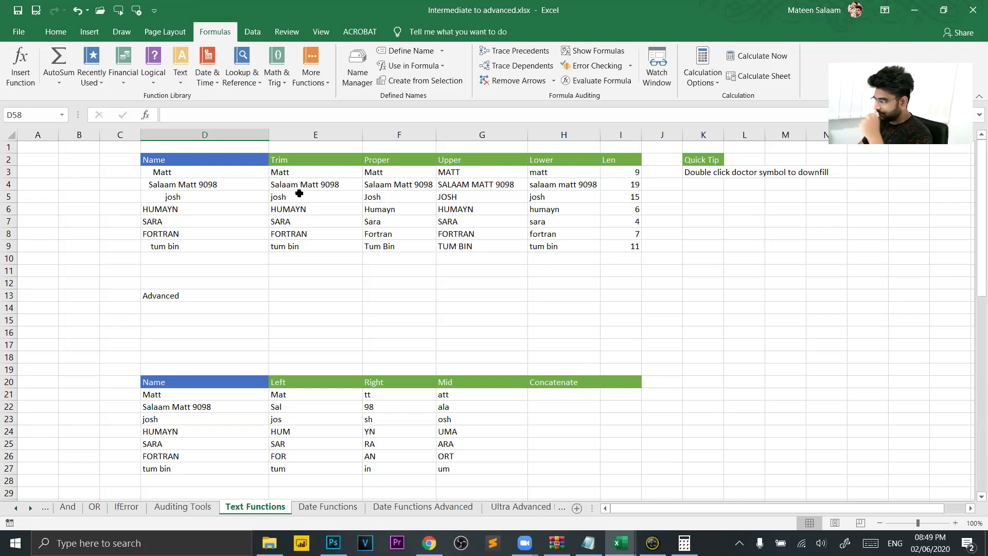
Step: Clear the existing Trim, Proper, Upper, Lower and Len results in E3:I9
left_click(318, 174)
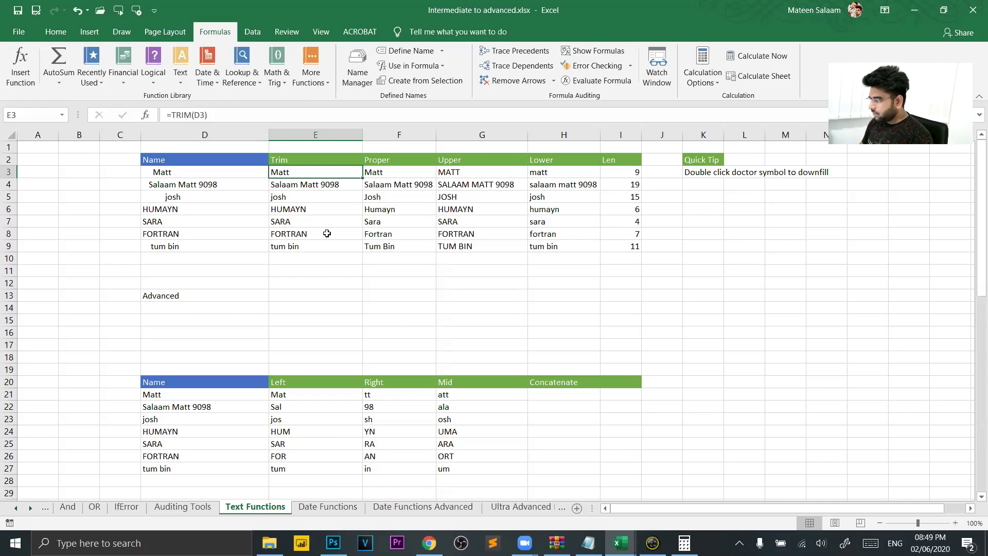
key("shift+Right")
key("shift+Right")
key("shift+Right")
key("shift+Right")
key("shift+Right")
key("shift+Right")
key("shift+Left")
key("shift+Left")
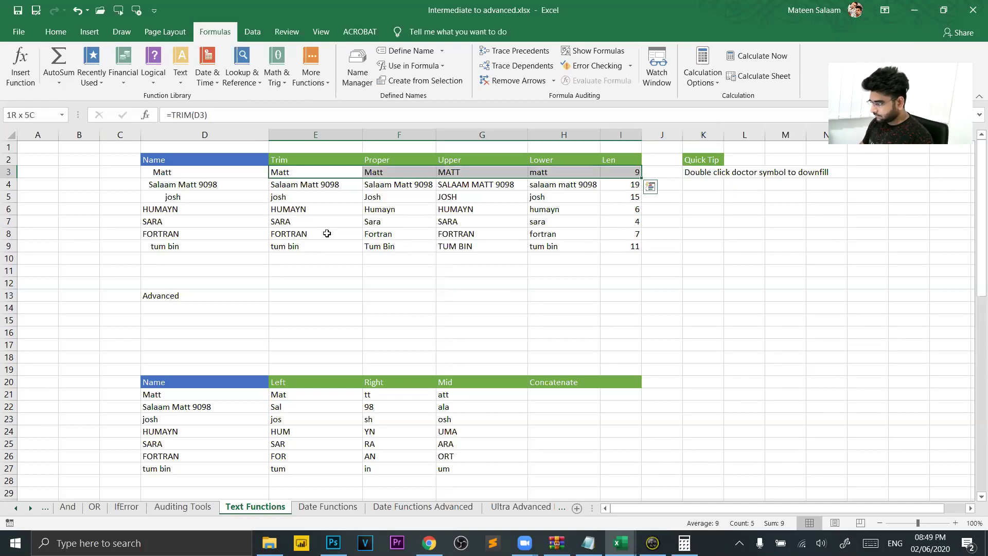
key("shift+Down")
key("shift+Down")
key("shift+Down")
key("shift+Down")
key("shift+Down")
key("shift+Down")
key("Delete")
key("Left")
key("Right")
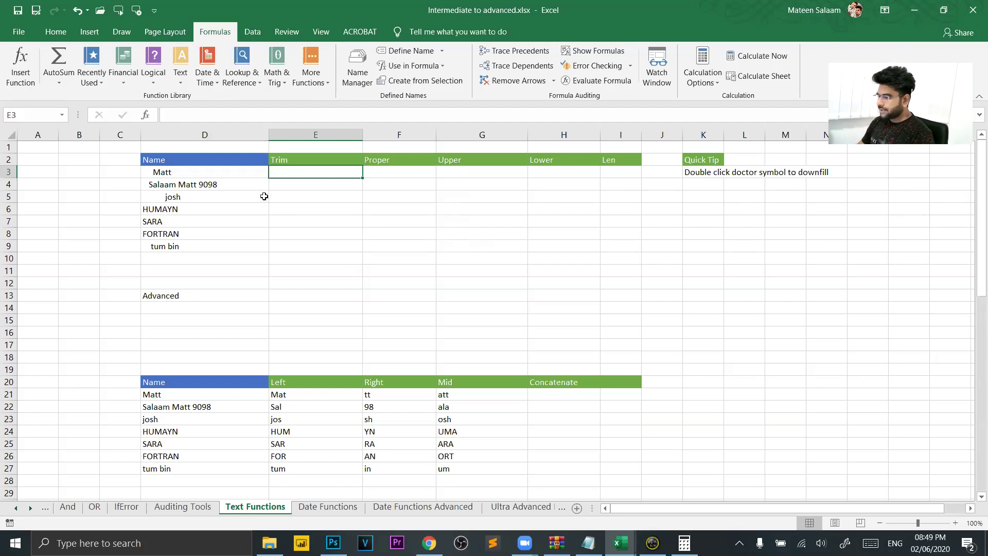
Step: Examine the contents of name cell D3 for extra leading spaces
double_click(160, 174)
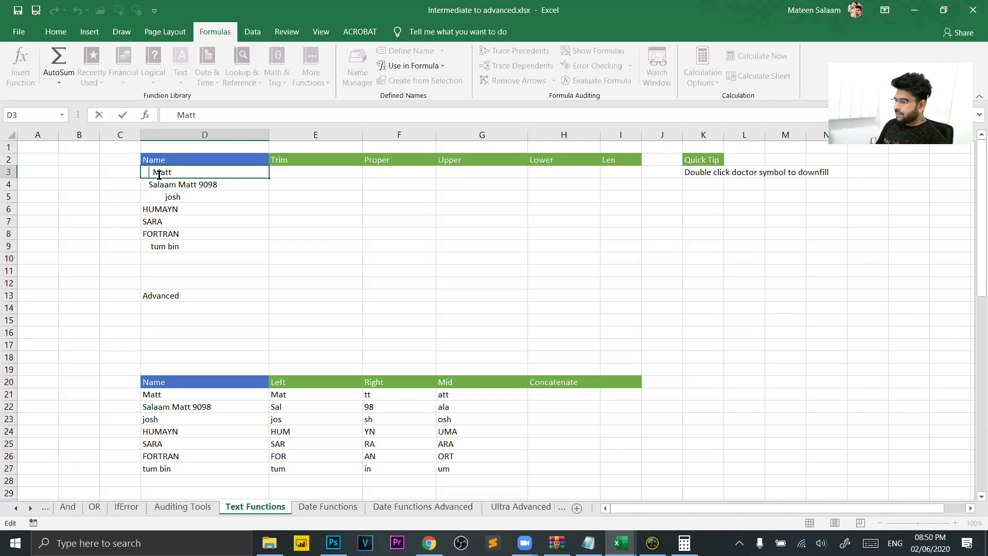
left_click(375, 256)
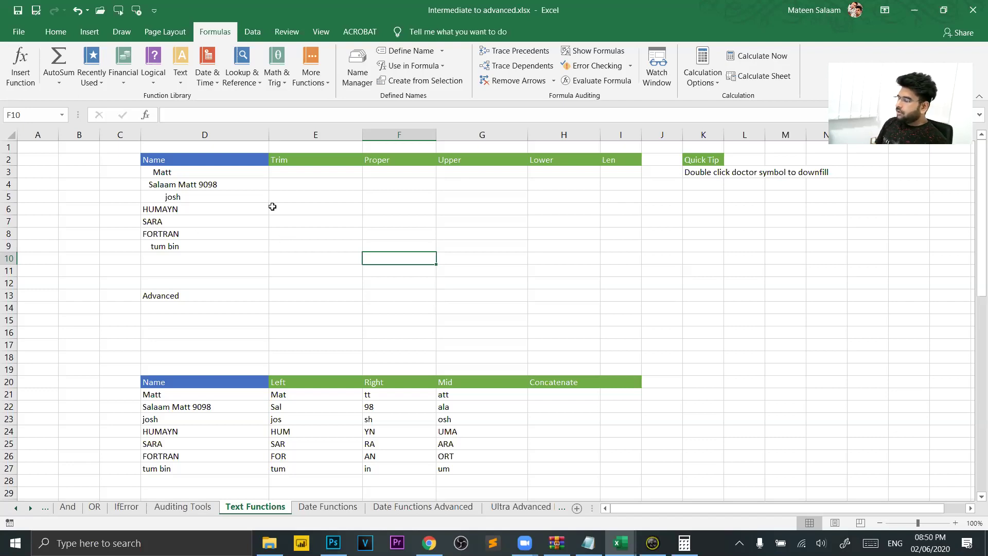
left_click(160, 171)
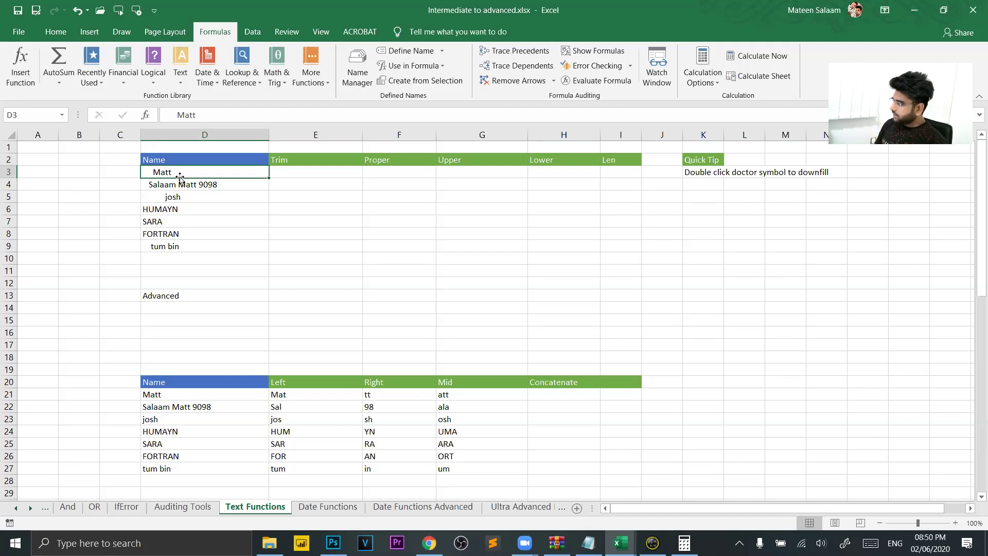
Step: Enter =TRIM(D3) in cell E3 to remove the extra spaces from the first name
left_click(308, 170)
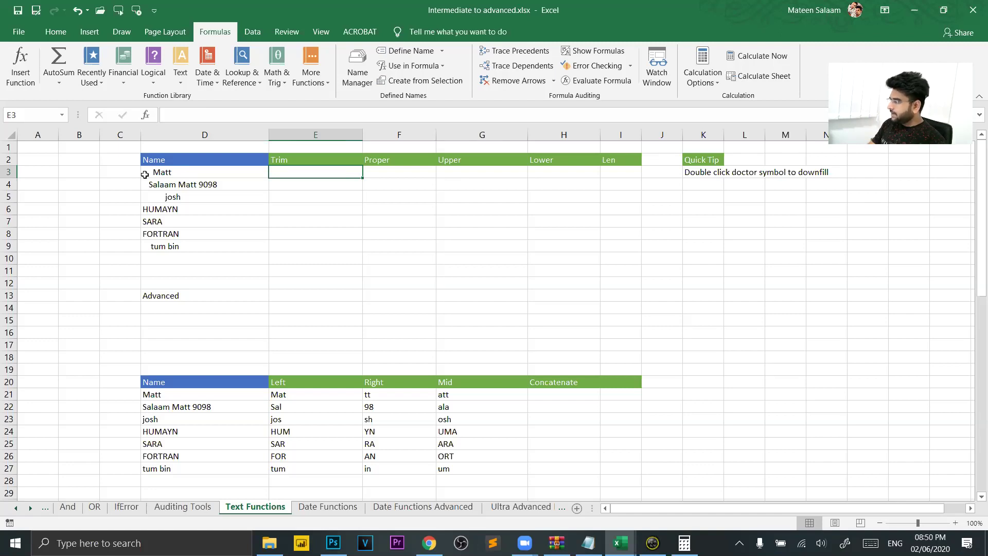
type("=tri")
key("Tab")
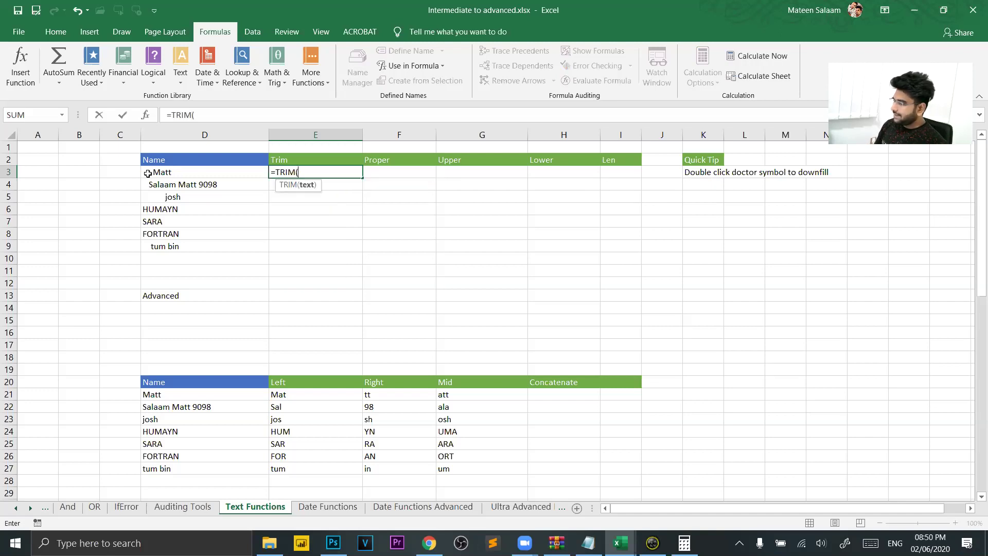
left_click(206, 174)
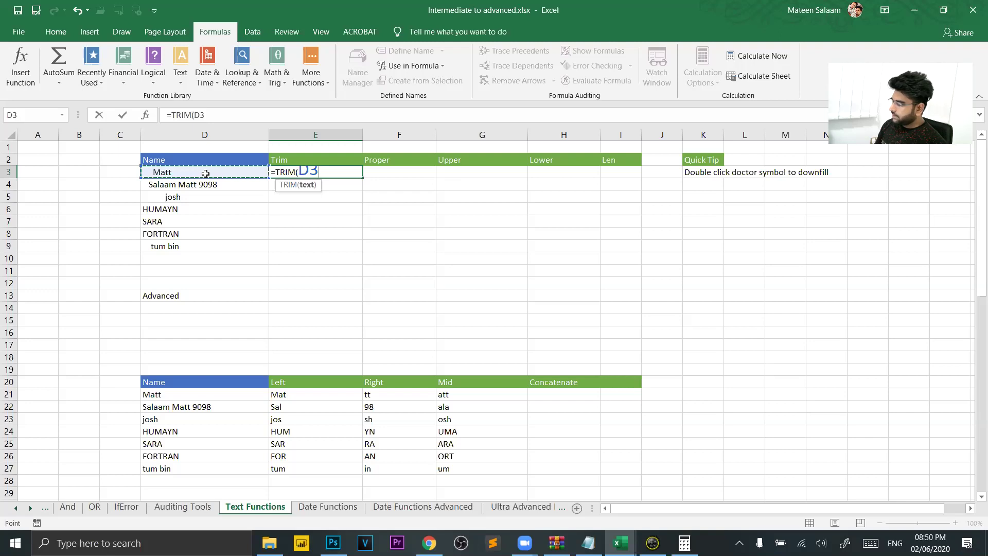
type(")")
key("Return")
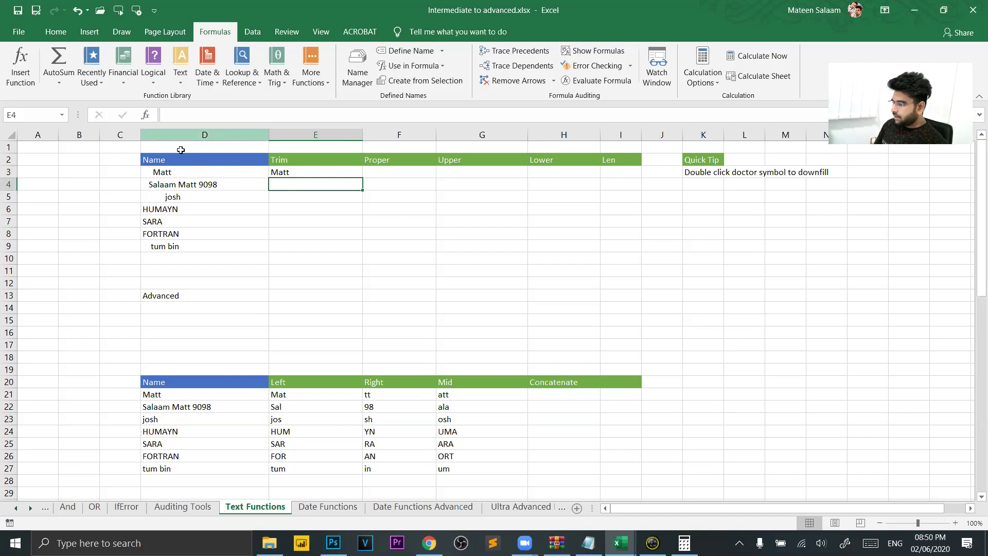
Step: Fill the TRIM formula from E3 down to E9
left_click(306, 175)
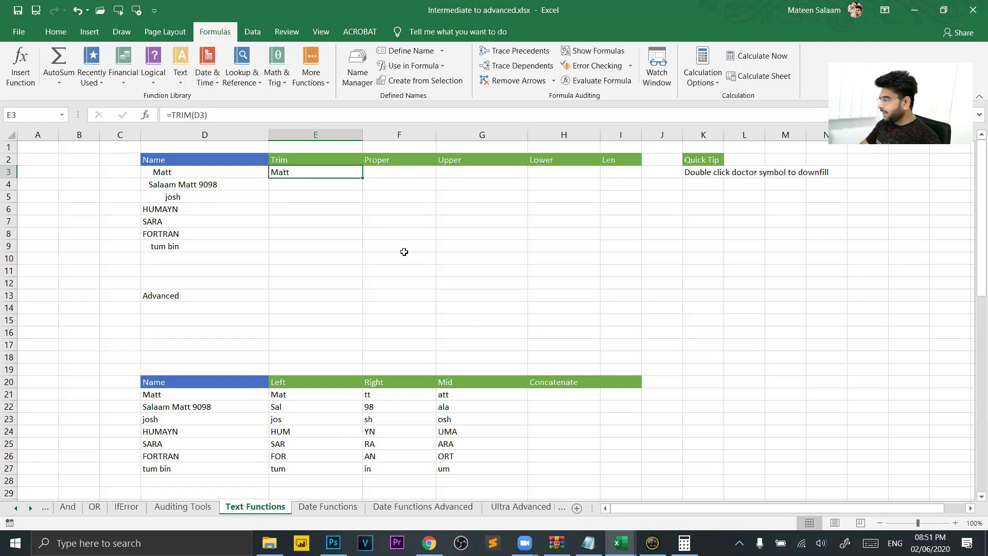
left_click_drag(363, 179, 362, 249)
left_click(413, 194)
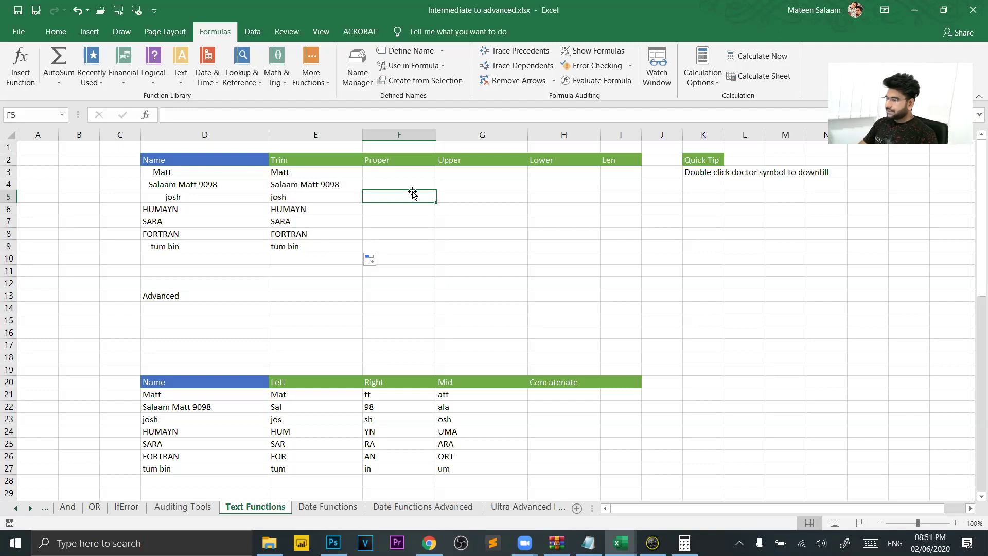
left_click(400, 174)
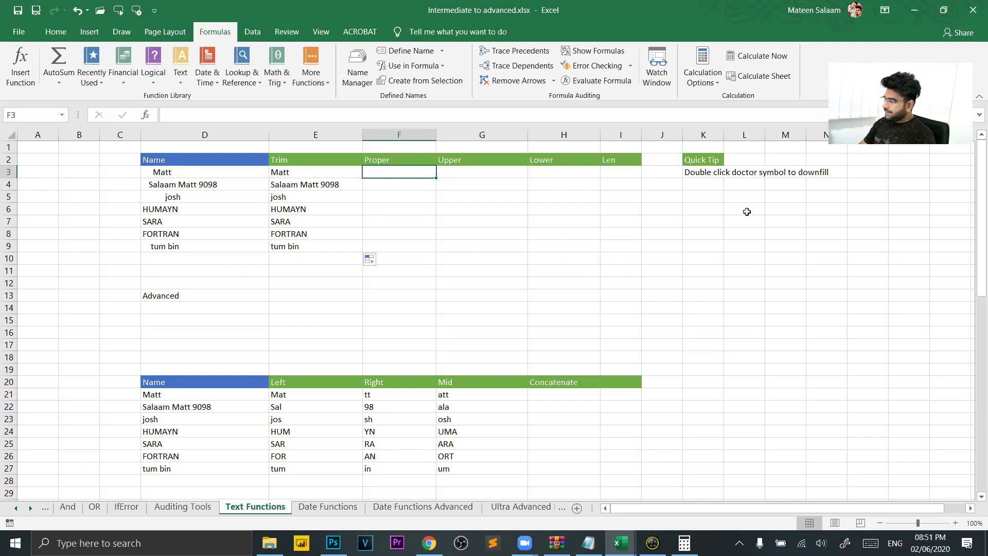
Step: Write the note "First letter cap" in cell M5 and "rest all small" in M6
left_click(767, 199)
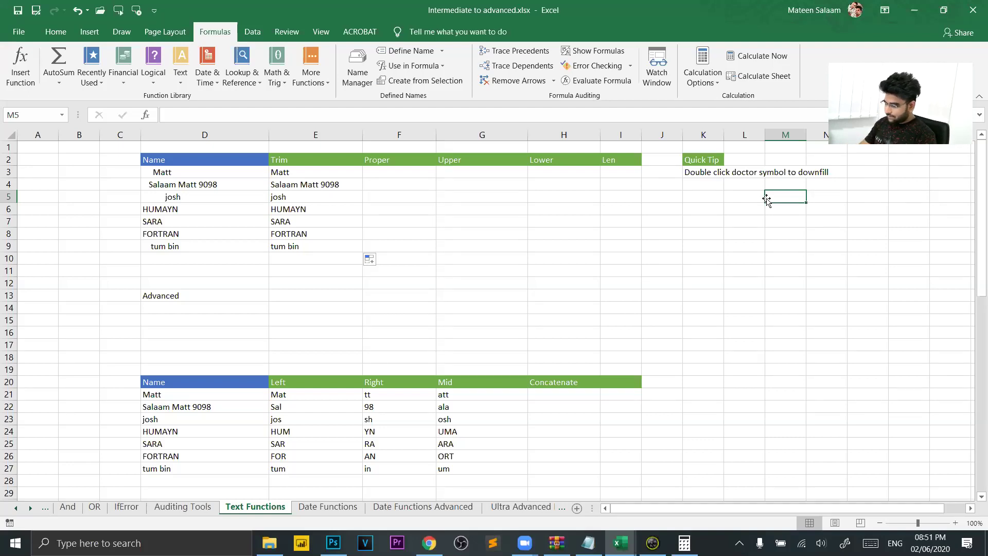
type("F")
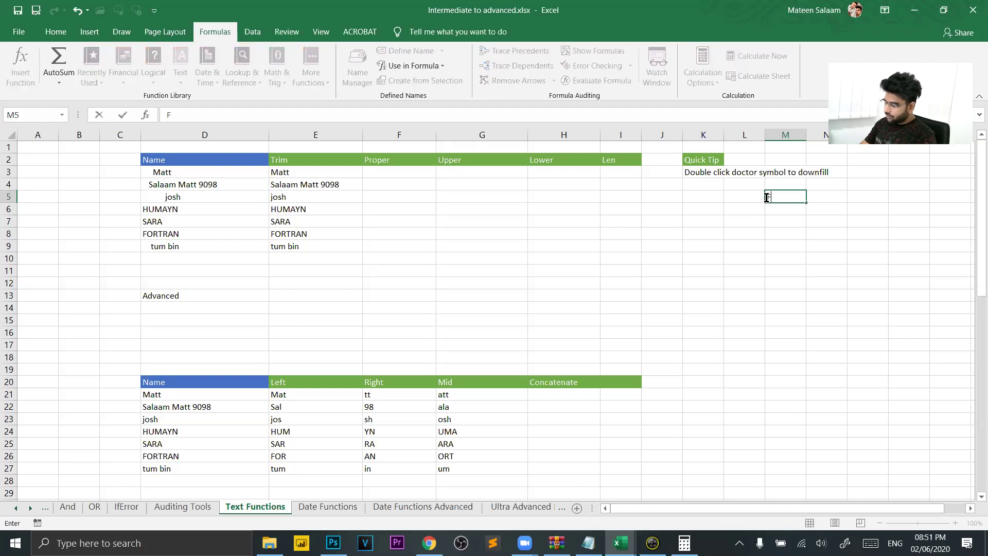
type("irst letter cap")
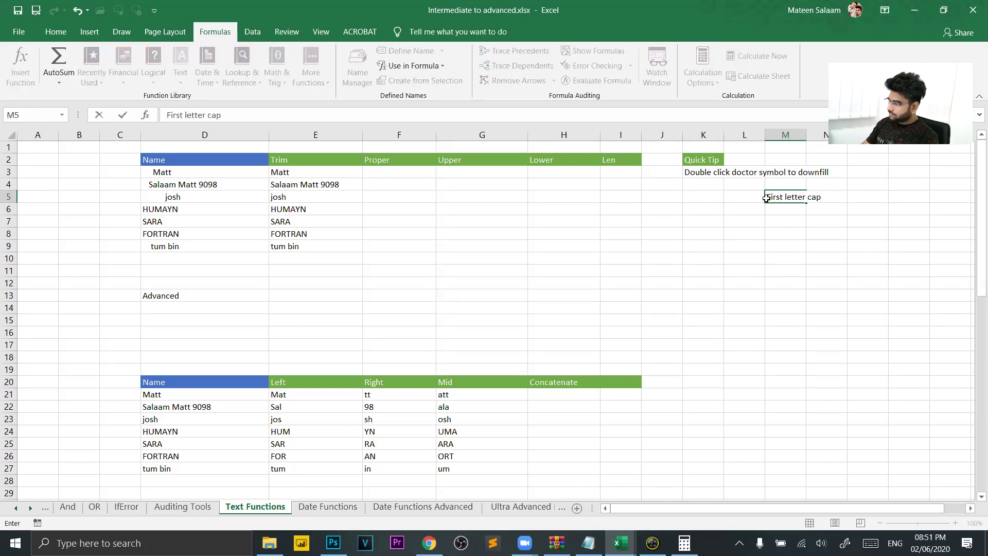
key("Return")
type("rest all small")
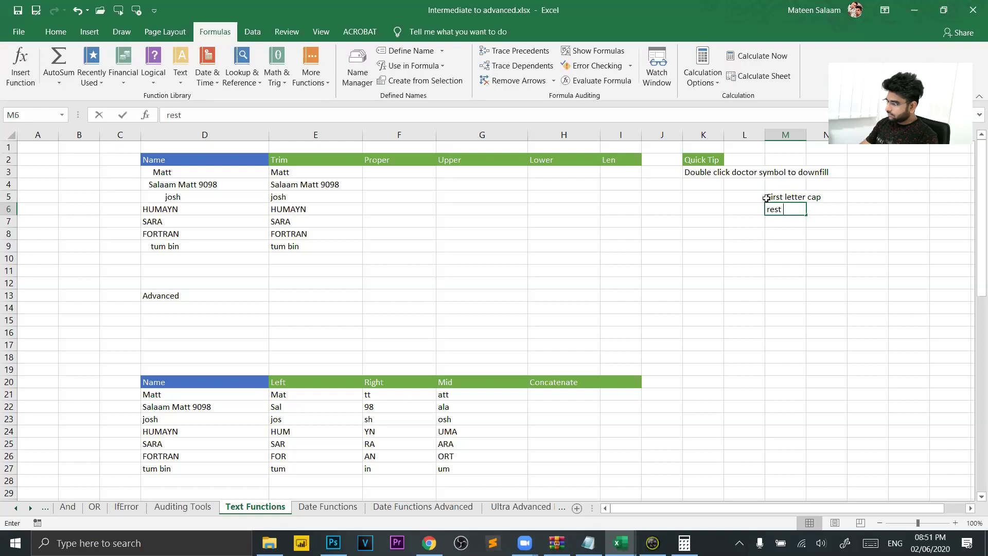
key("Return")
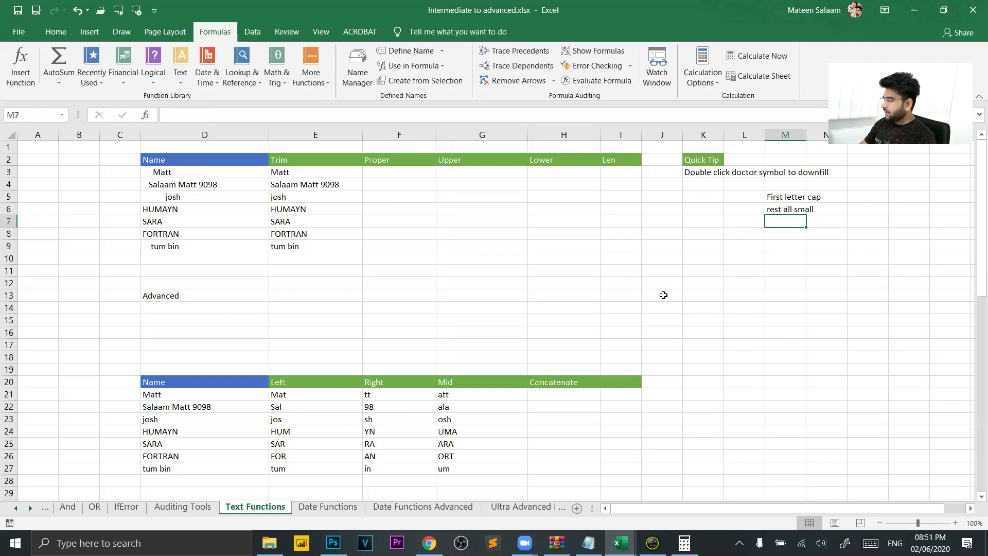
Step: Change the note in cell M6 to "rest all lower case"
left_click(787, 209)
double_click(781, 209)
key("shift+Right")
key("shift+Right")
key("shift+Right")
key("shift+Right")
key("Delete")
type("lower case")
key("Return")
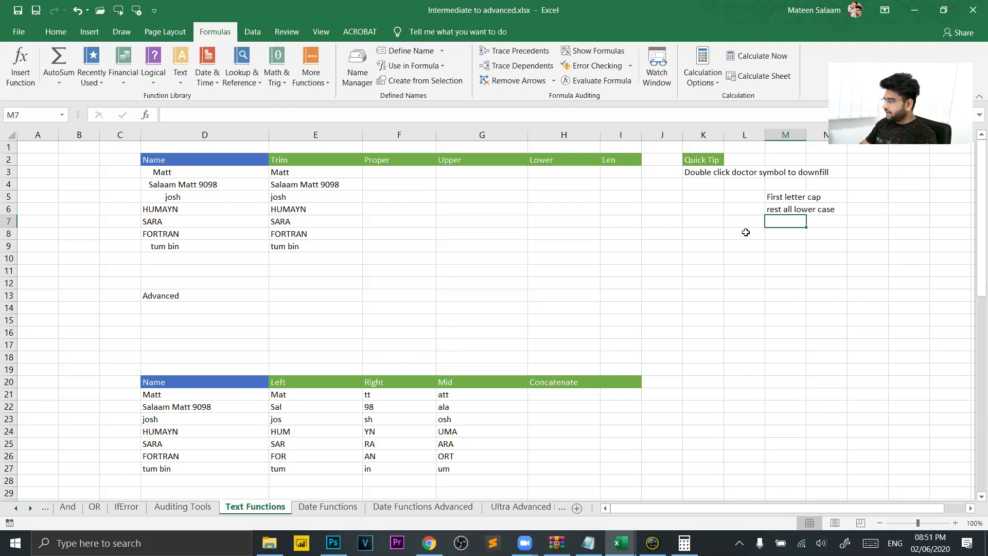
Step: Enter =PROPER(D3) in cell F3 to capitalize the first name properly
left_click(370, 179)
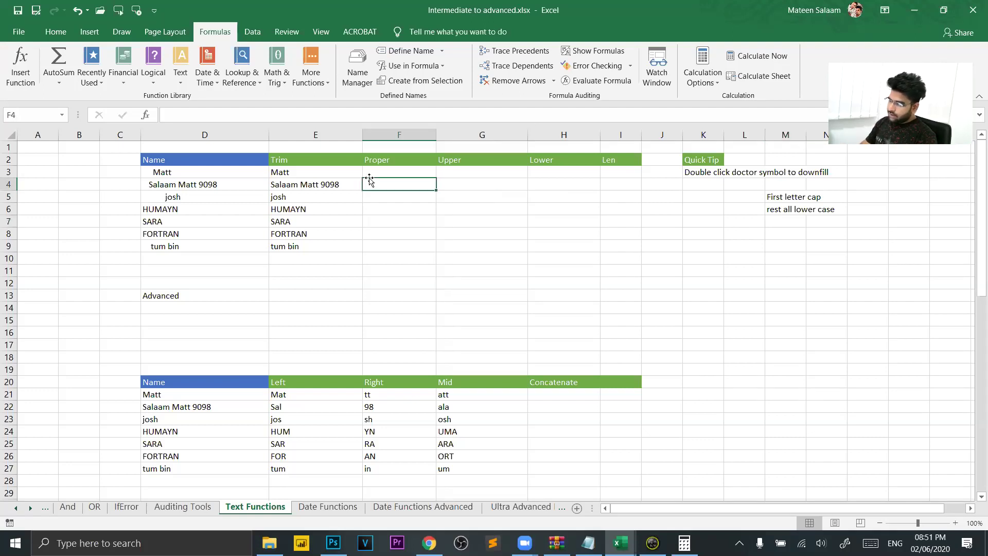
key("Up")
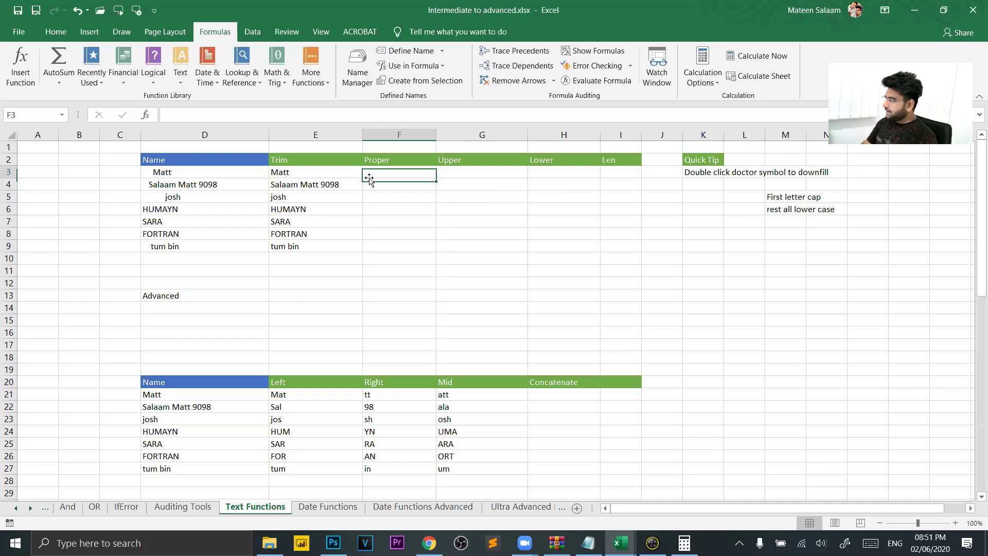
type("=")
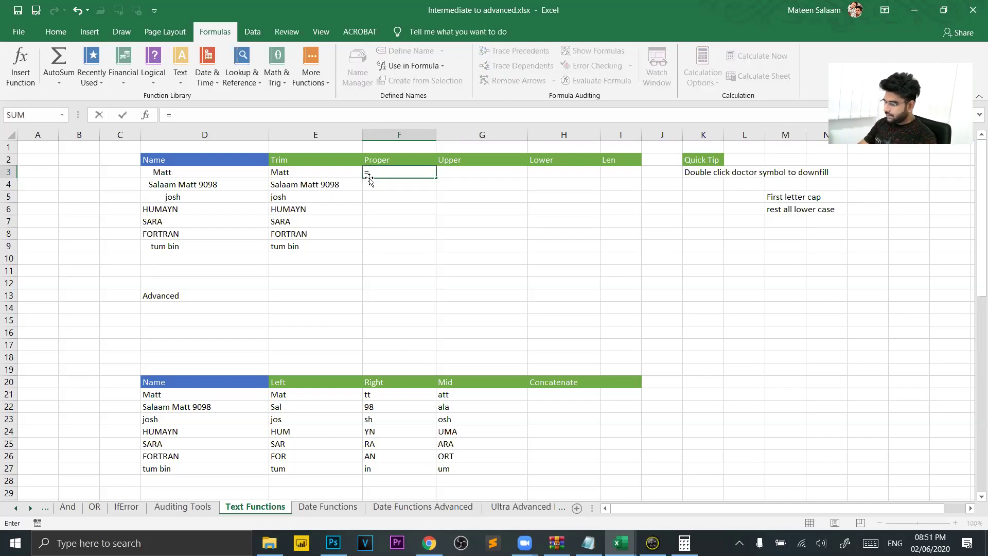
type("prop")
key("Tab")
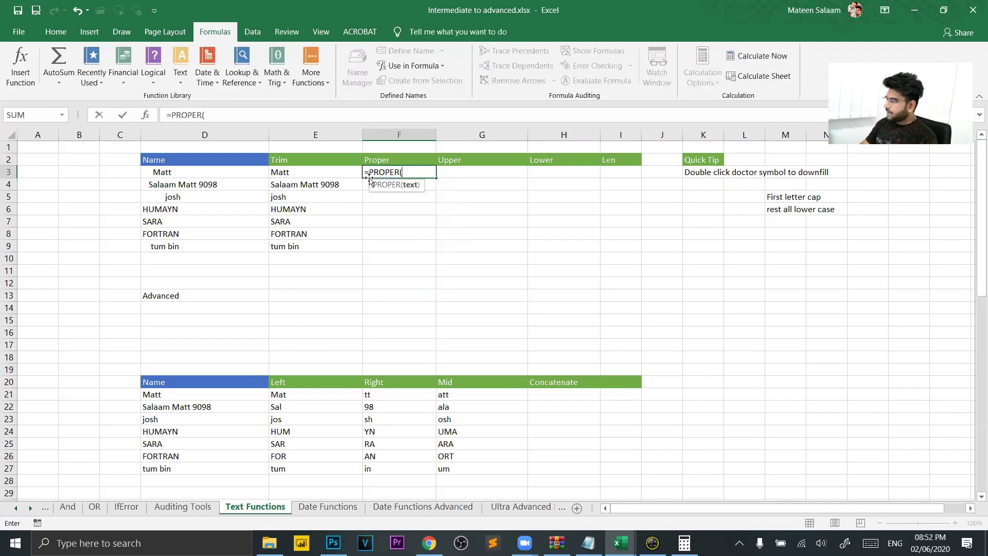
left_click(214, 173)
type(")")
key("Return")
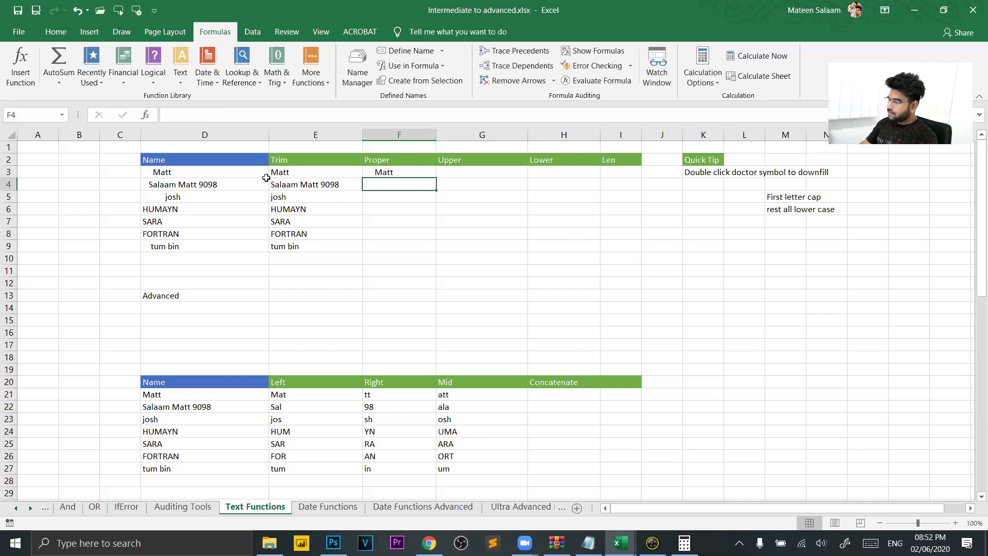
Step: Fill the PROPER formula from F3 down to F9
left_click(415, 172)
left_click_drag(435, 177, 434, 253)
left_click(501, 214)
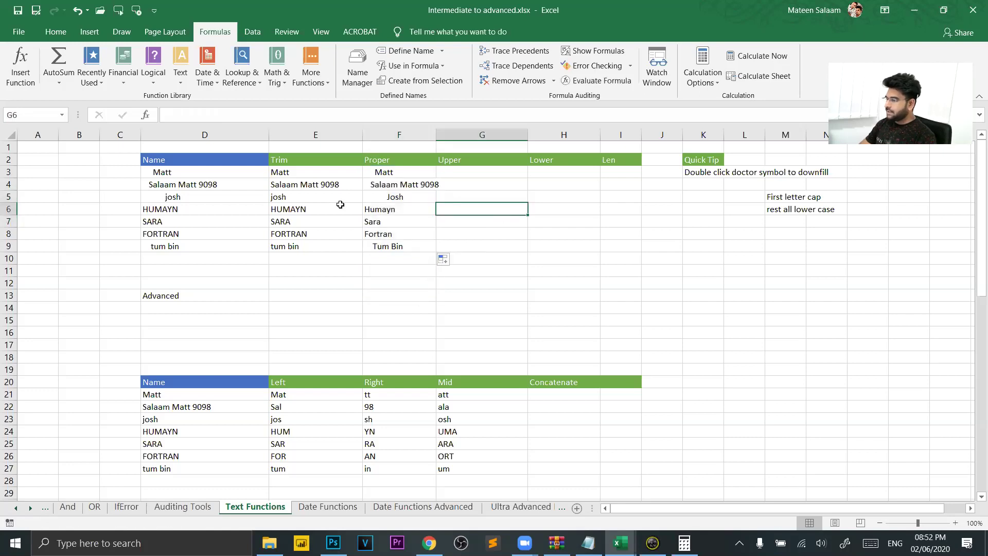
Step: Compare the all-capitals name in D6 with its PROPER formula in F6
left_click(161, 217)
left_click(185, 208)
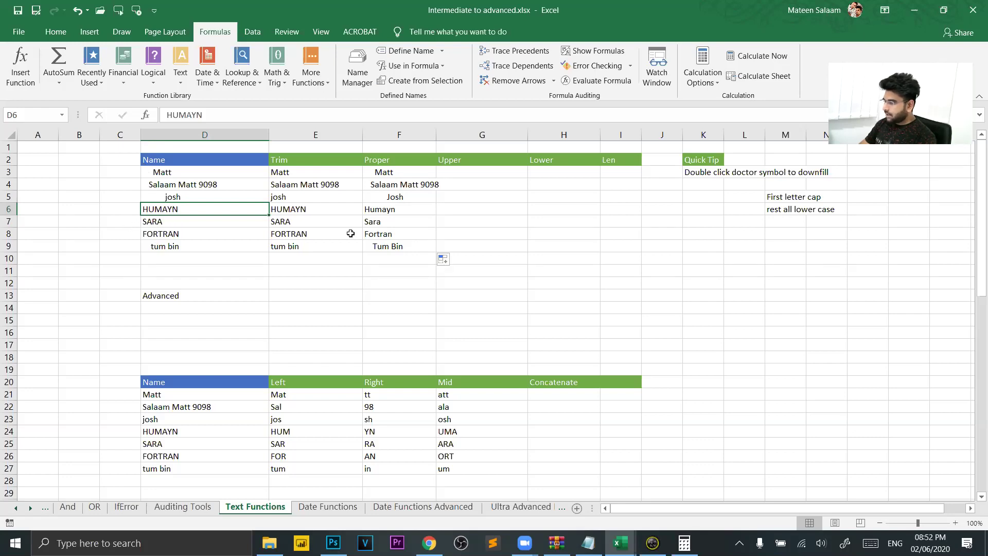
left_click(405, 209)
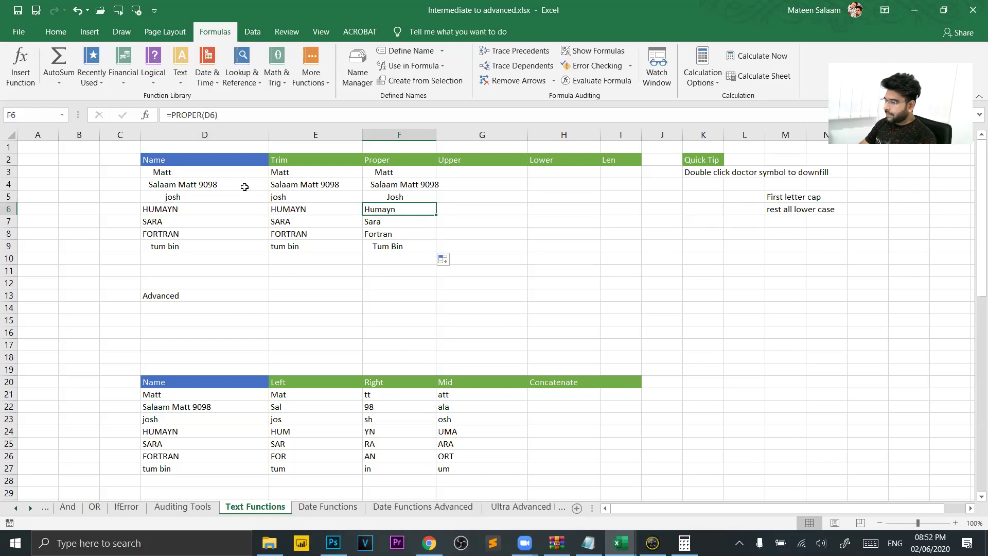
Step: Retype the first name in D3 in all capitals, then check its TRIM and PROPER formulas in E3 and F3
left_click(228, 171)
double_click(228, 172)
key("BackSpace")
key("BackSpace")
key("BackSpace")
type("ATT")
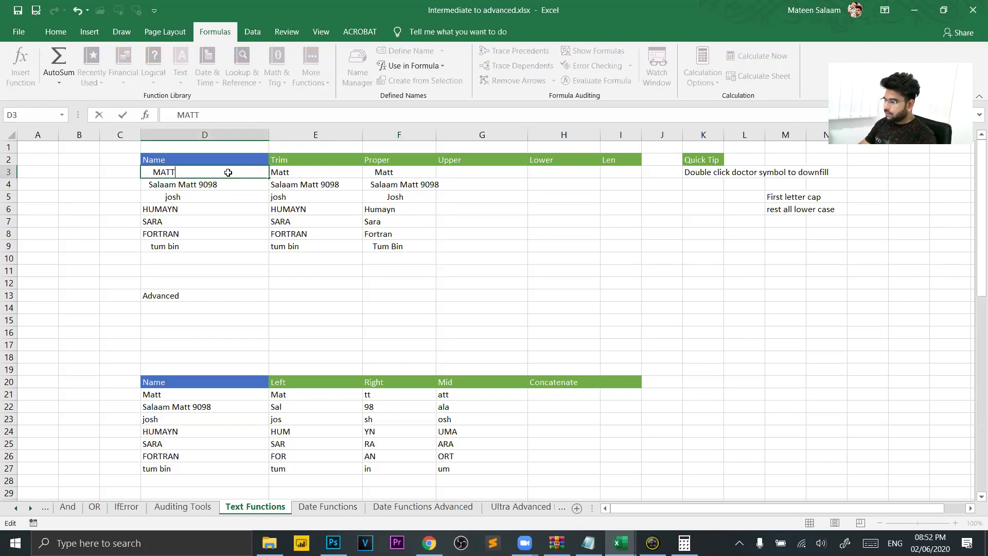
key("Return")
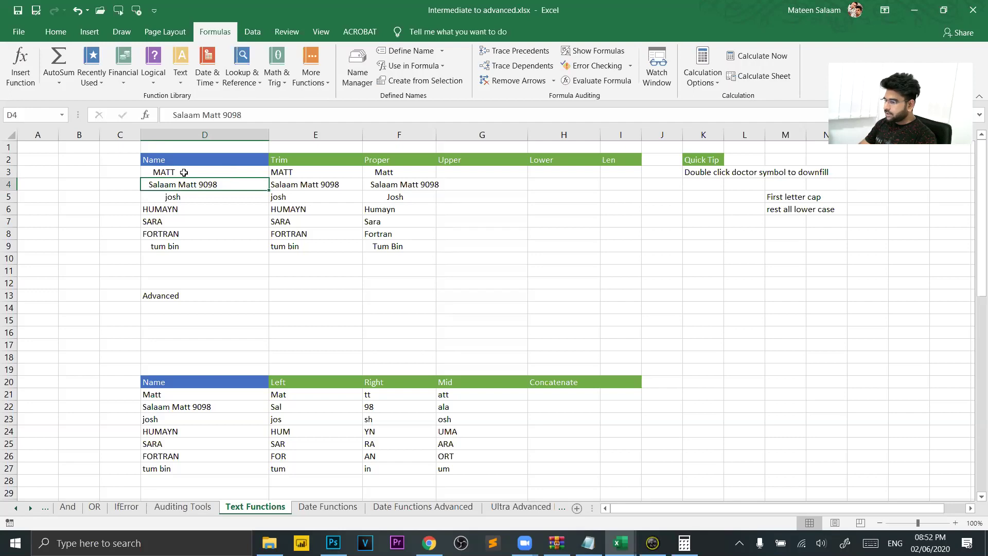
left_click(303, 171)
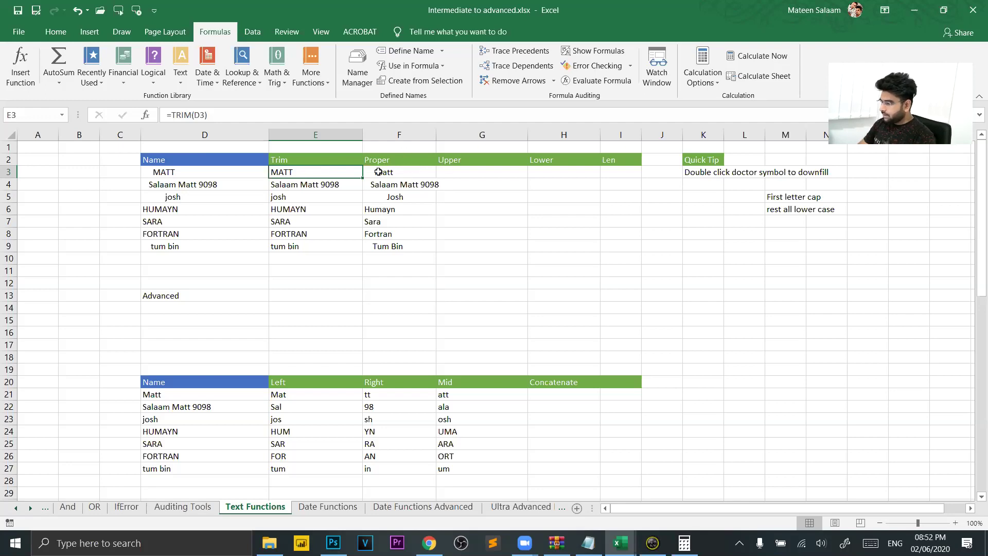
left_click(405, 175)
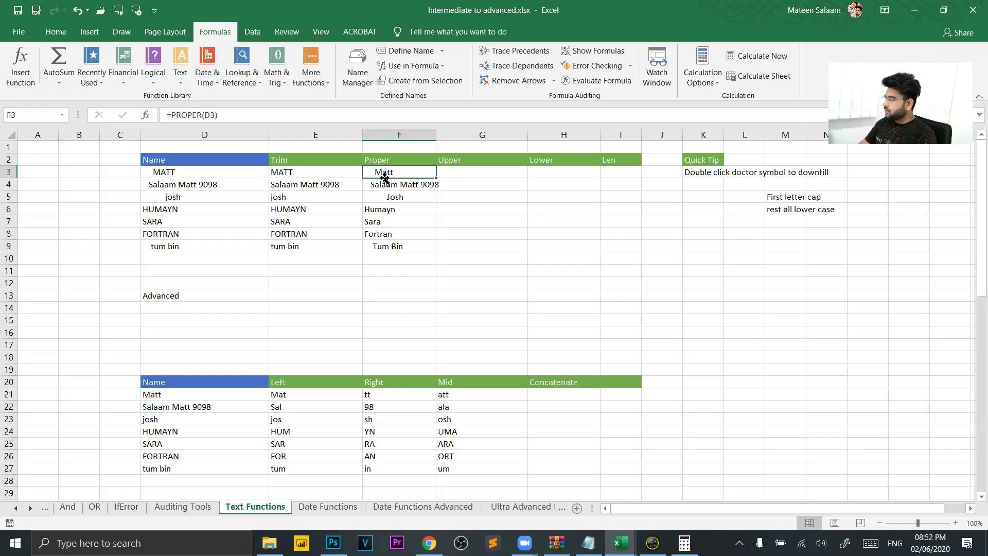
Step: Enter =UPPER(D3) in cell G3 to convert the first name to capitals
left_click(489, 174)
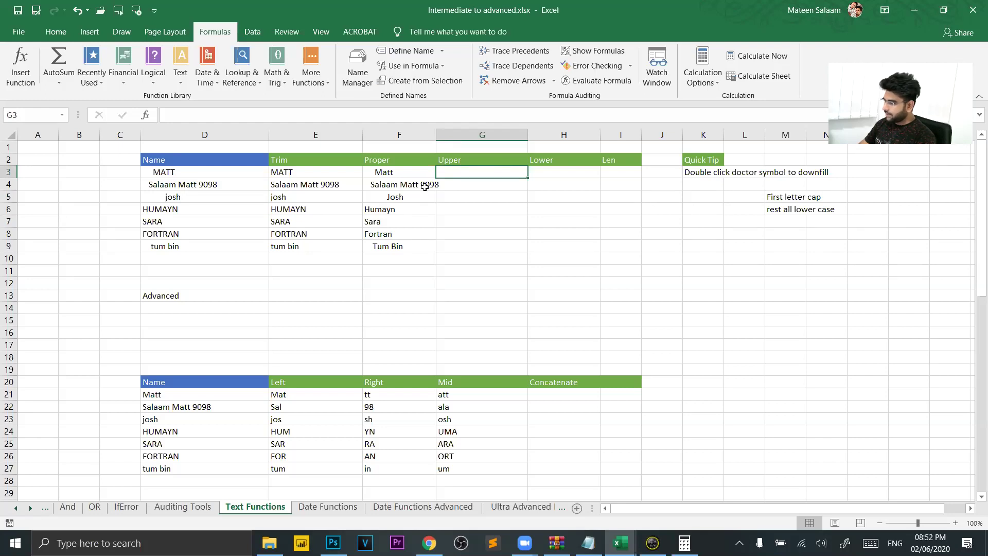
key("BackSpace")
type("=")
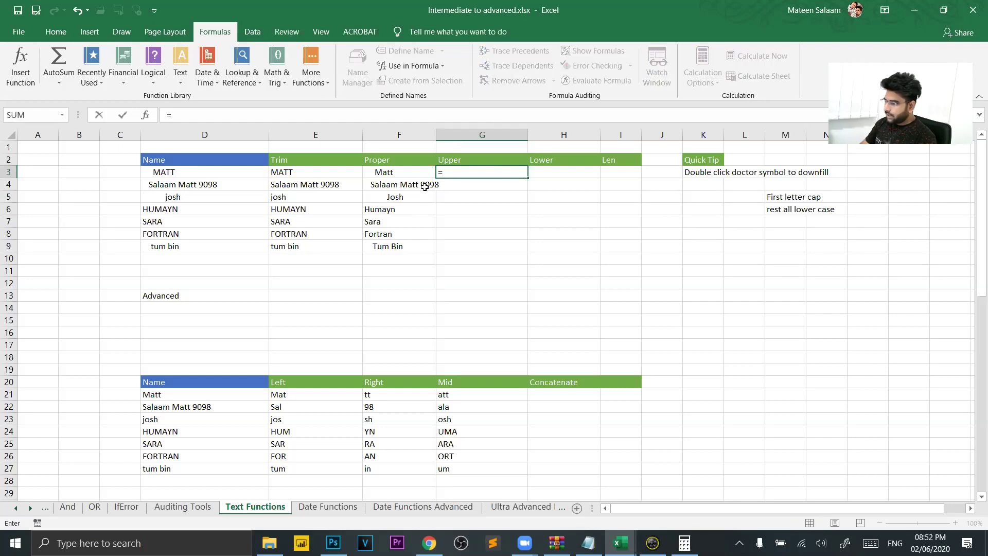
left_click(201, 174)
key("Left")
key("Right")
key("BackSpace")
key("BackSpace")
type("upper")
key("Tab")
left_click(211, 172)
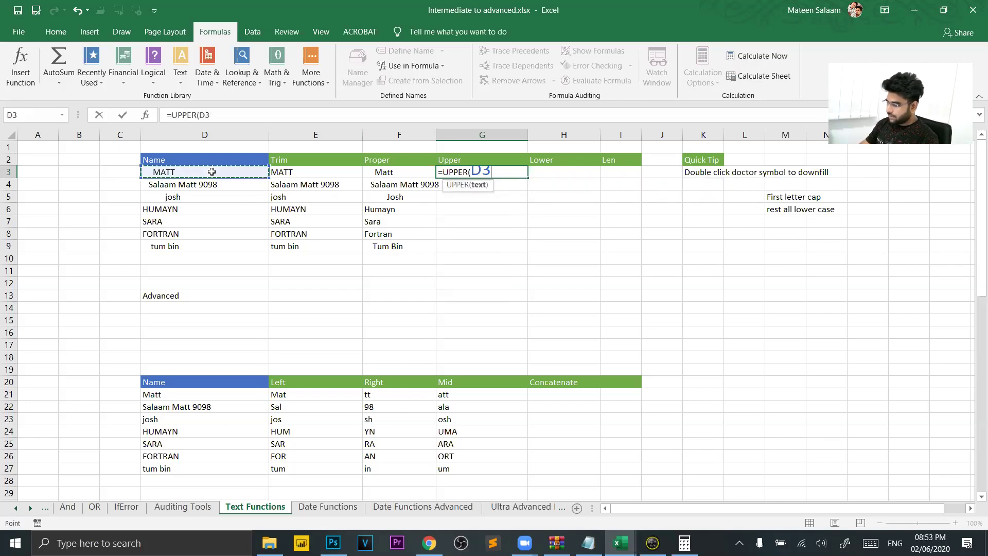
type(")")
key("Return")
Step: Fill the UPPER formula from G3 down to G9
left_click(520, 169)
left_click_drag(530, 180, 525, 249)
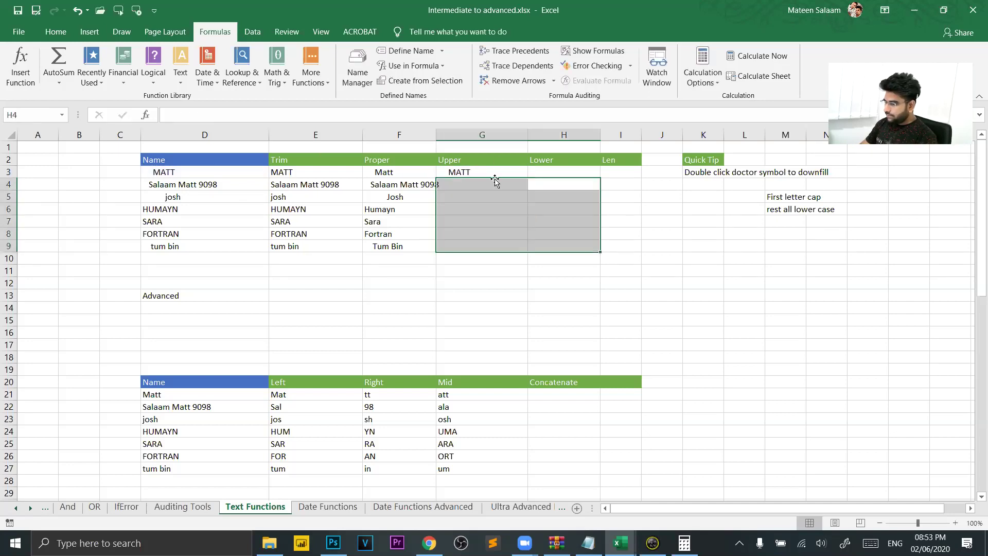
left_click(495, 175)
left_click_drag(528, 181, 522, 245)
left_click(643, 212)
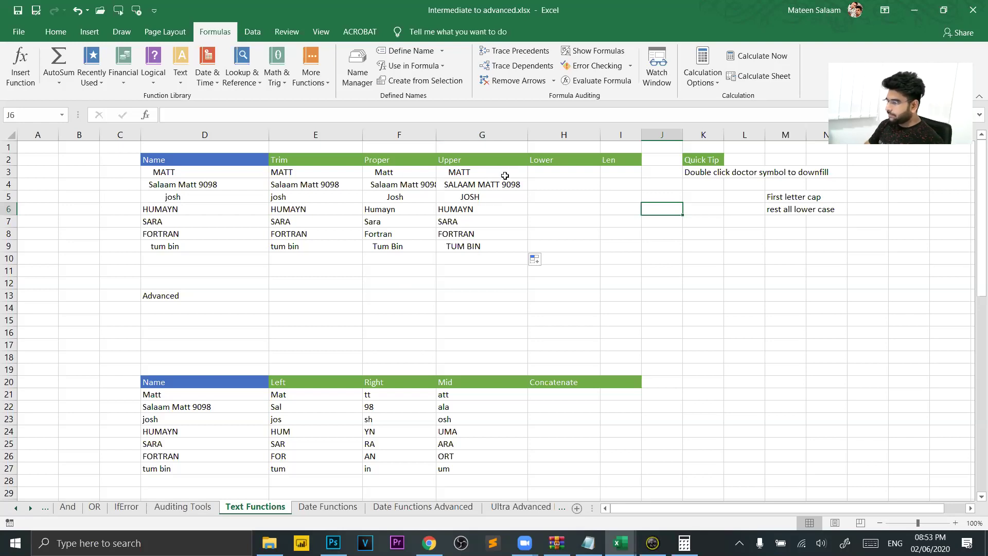
Step: Enter =LOWER(D3) in cell H3 and fill it down to H9
left_click(554, 174)
type("=lowe")
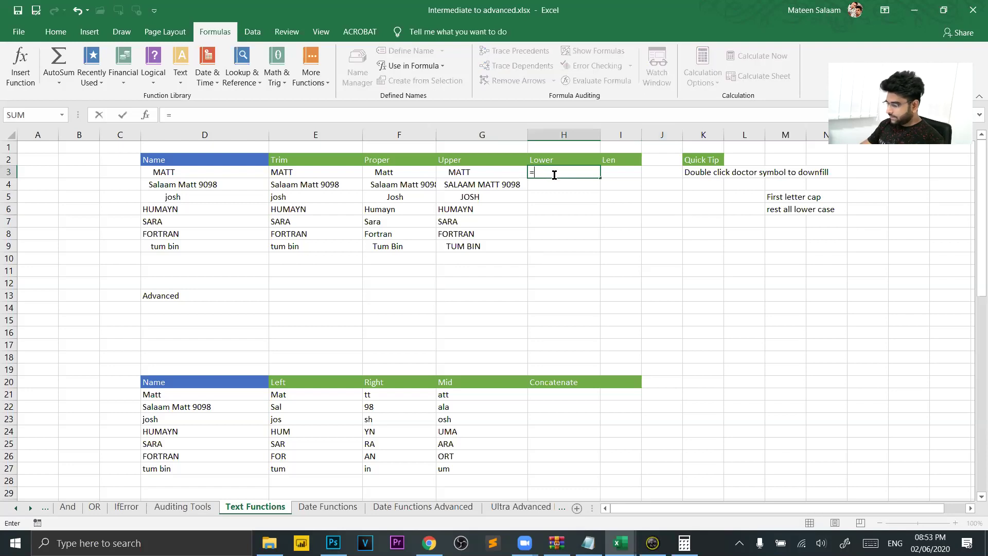
key("Tab")
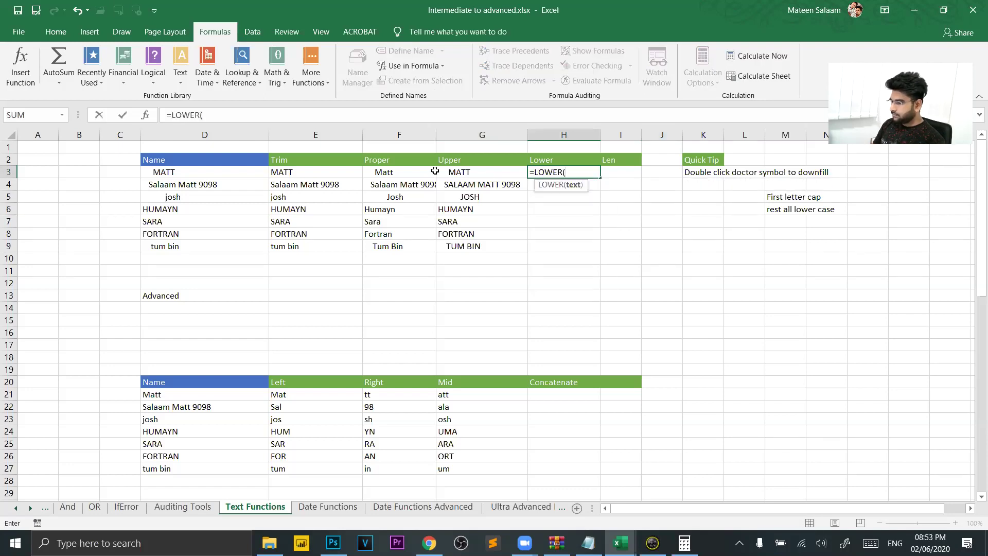
left_click(192, 171)
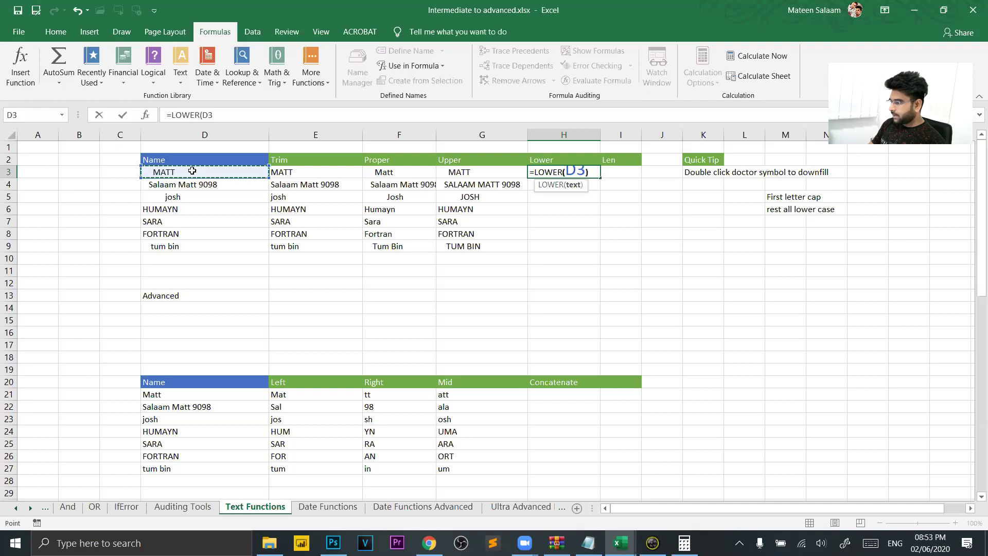
key("Return")
left_click_drag(600, 178, 594, 250)
left_click(761, 216)
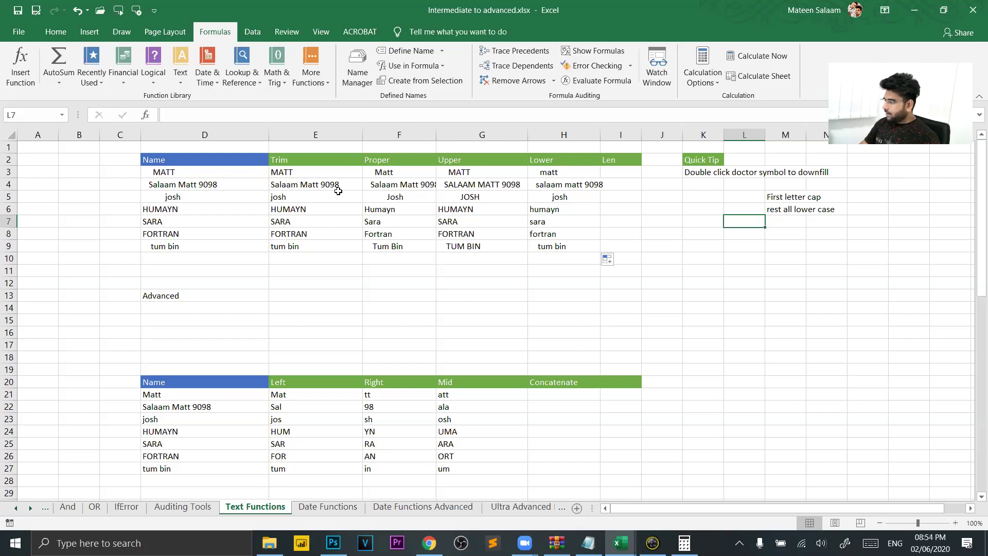
Step: Clear the Proper, Upper and Lower results in F3:H10, then select cell F3
left_click_drag(392, 172, 570, 260)
key("Delete")
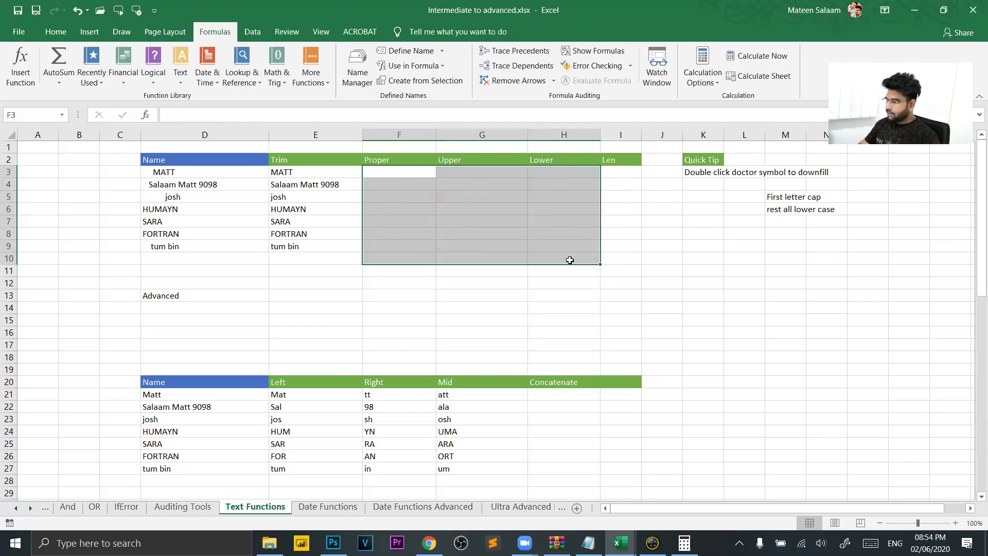
left_click(387, 170)
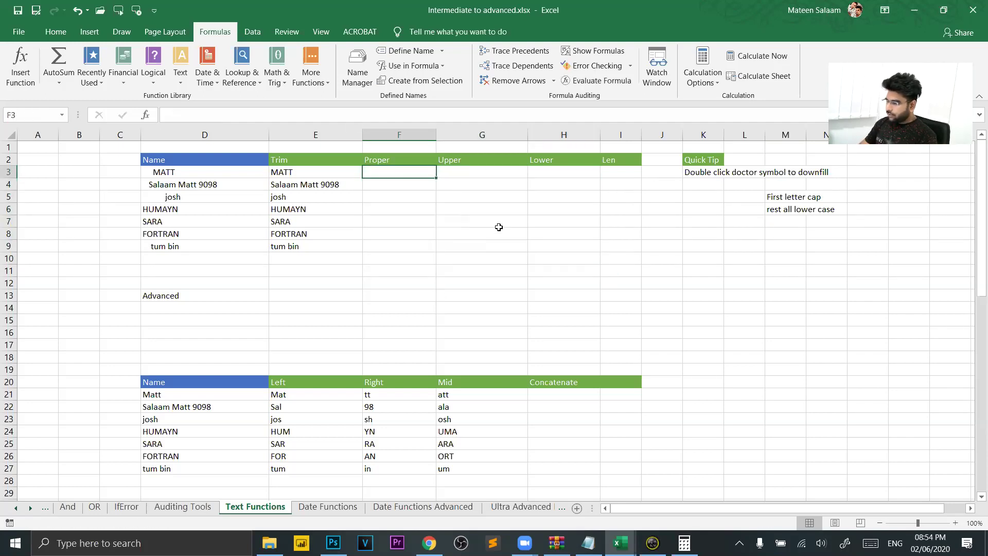
type("=pr")
key("Tab")
key("BackSpace")
key("BackSpace")
key("BackSpace")
key("BackSpace")
type("pe")
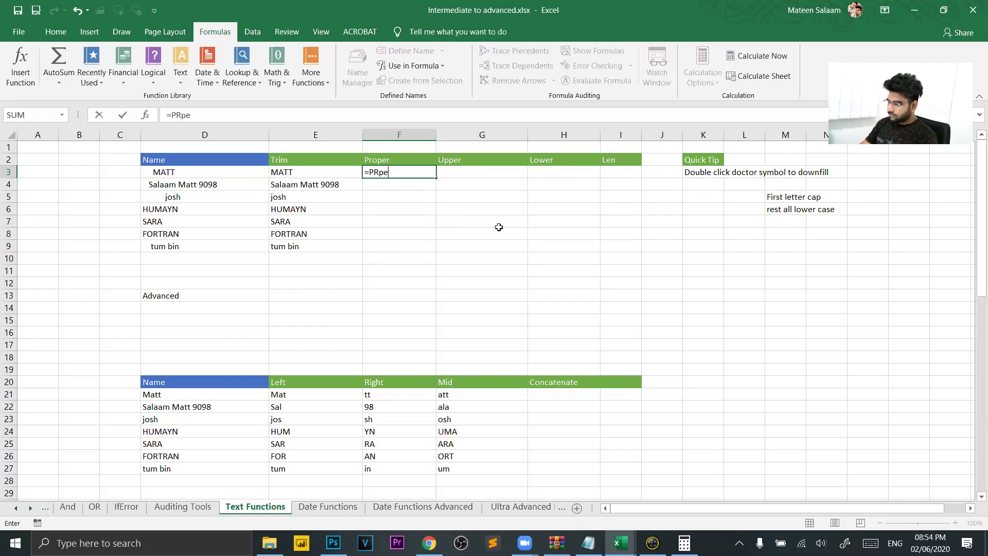
key("Tab")
key("shift+Tab")
key("Delete")
Step: Enter =PROPER(TRIM(D3)) in cell F3 to remove extra spaces and capitalize the first name properly
type("=prop")
key("Tab")
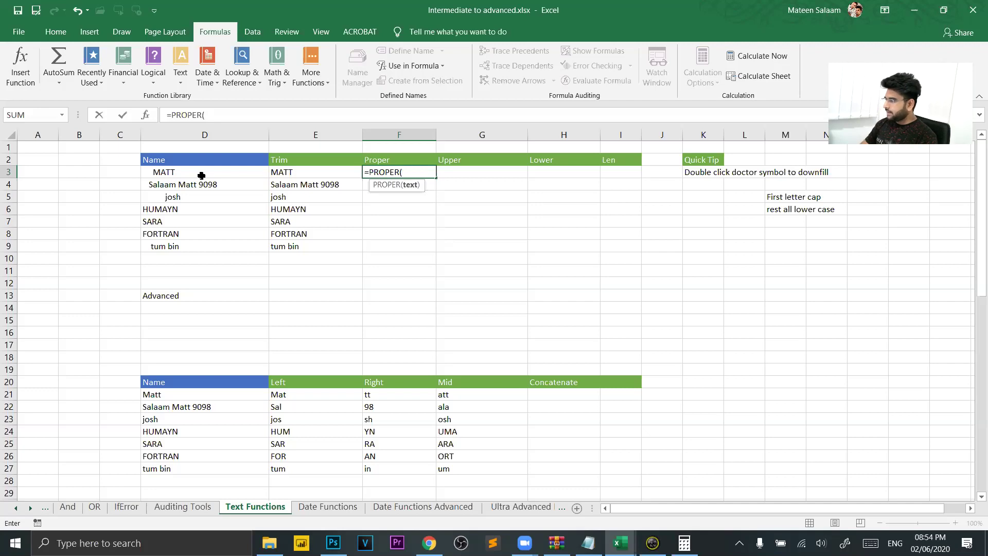
type("TRIM(")
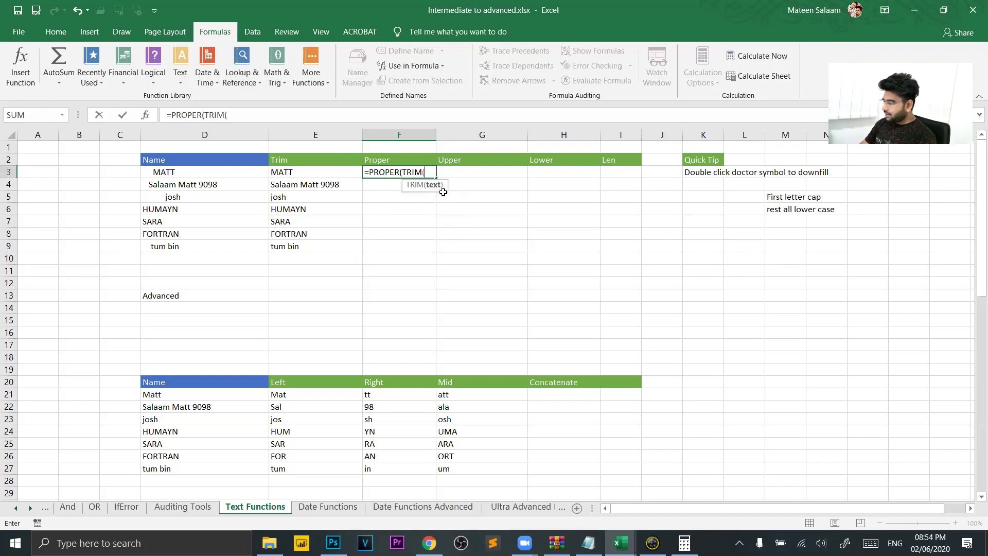
left_click(169, 172)
type("))")
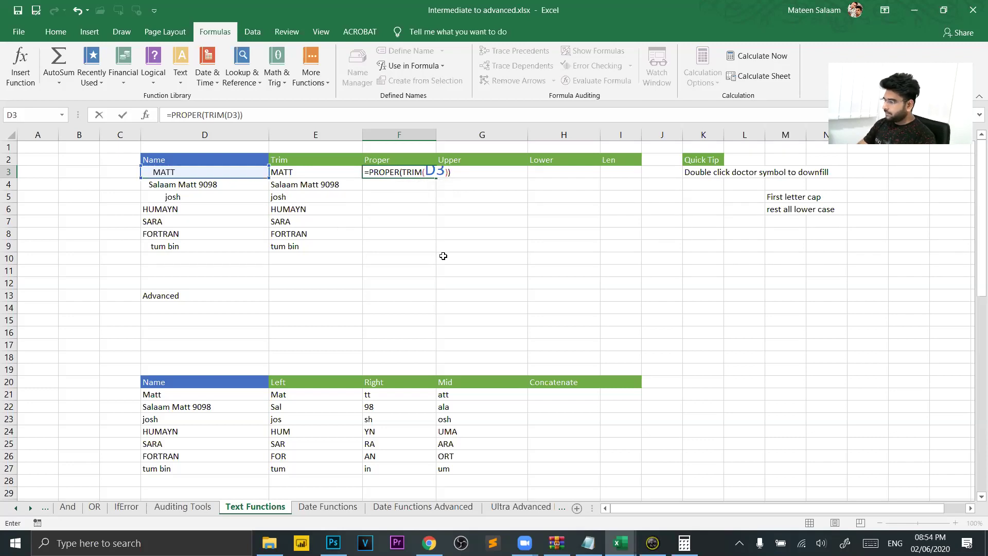
key("Return")
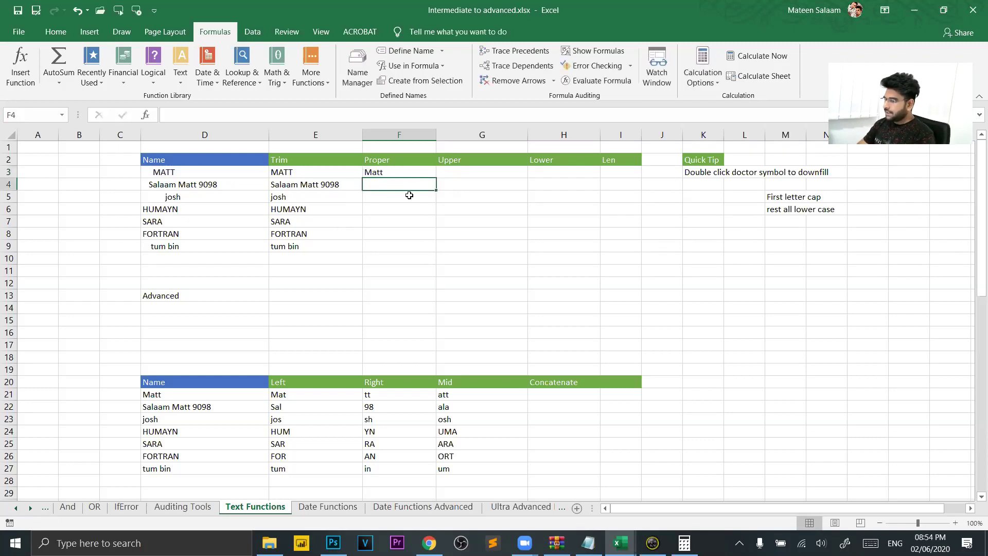
Step: Examine how TRIM is nested inside PROPER in the formula in F3
scroll(409, 195, "up", 5)
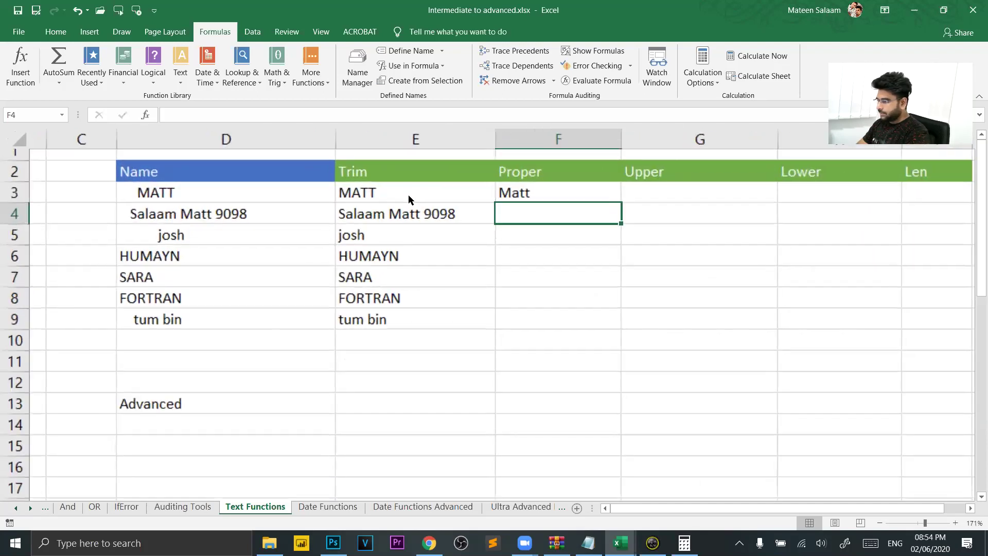
double_click(556, 205)
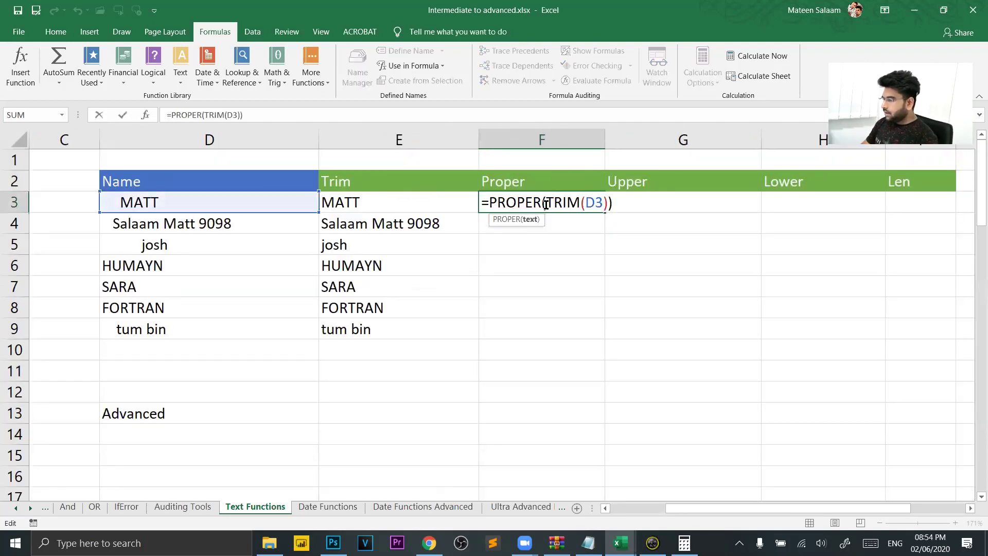
left_click(616, 206)
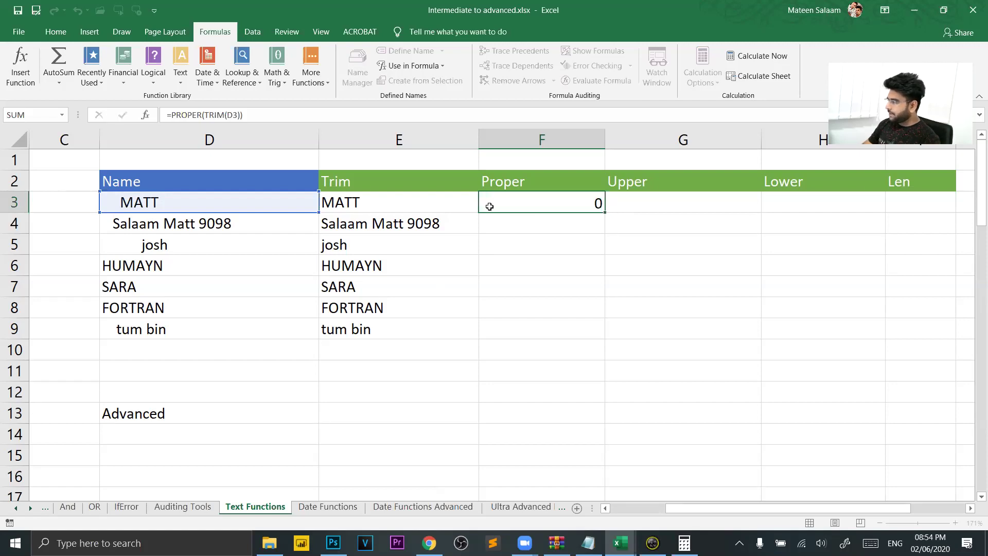
key("Return")
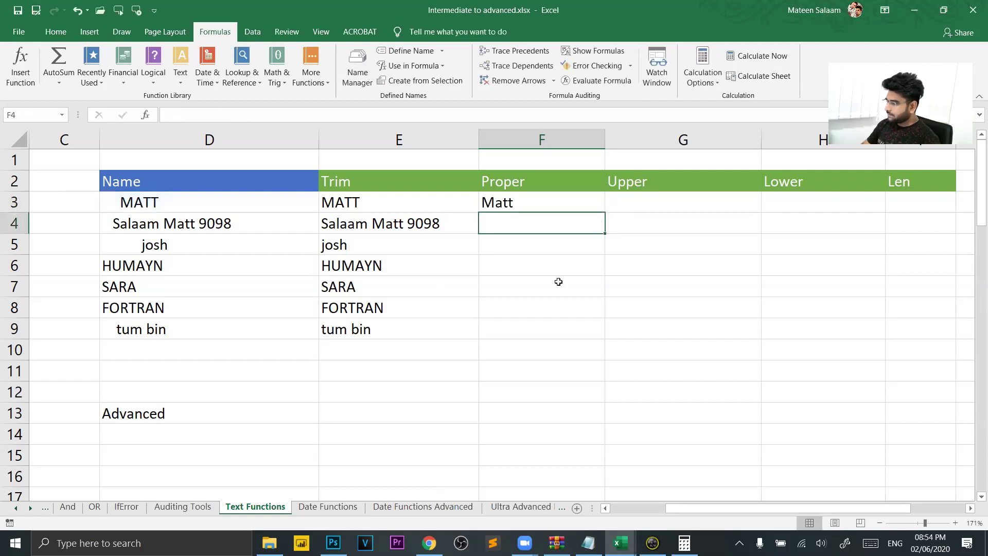
Step: Fill the nested PROPER and TRIM formula from F3 down to F9
left_click(526, 204)
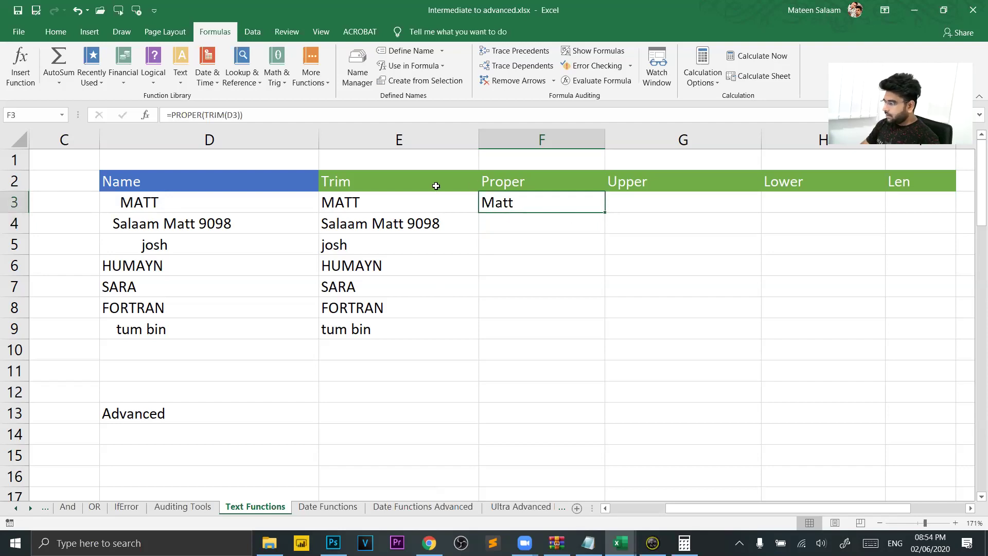
left_click_drag(610, 209, 596, 343)
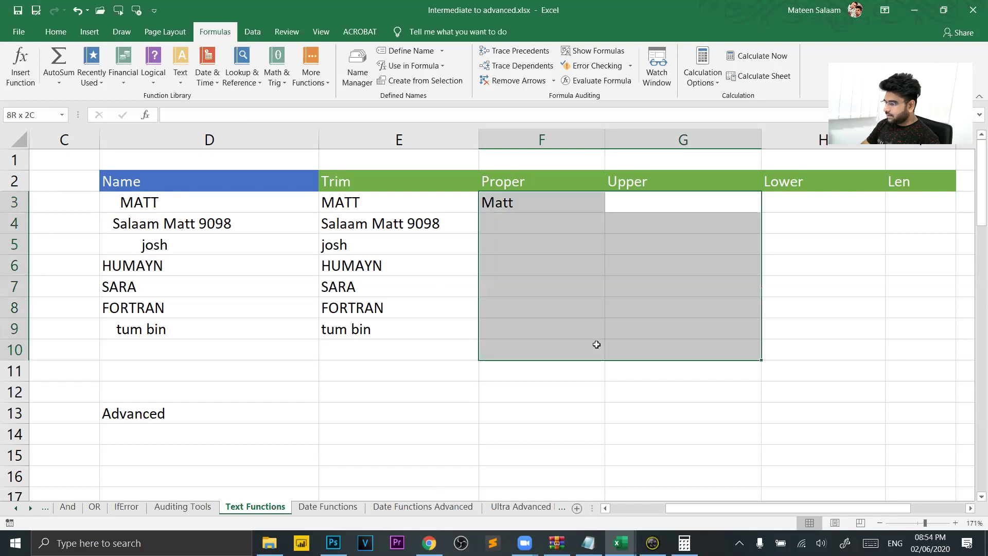
left_click(547, 208)
left_click_drag(605, 212, 597, 334)
left_click(664, 350)
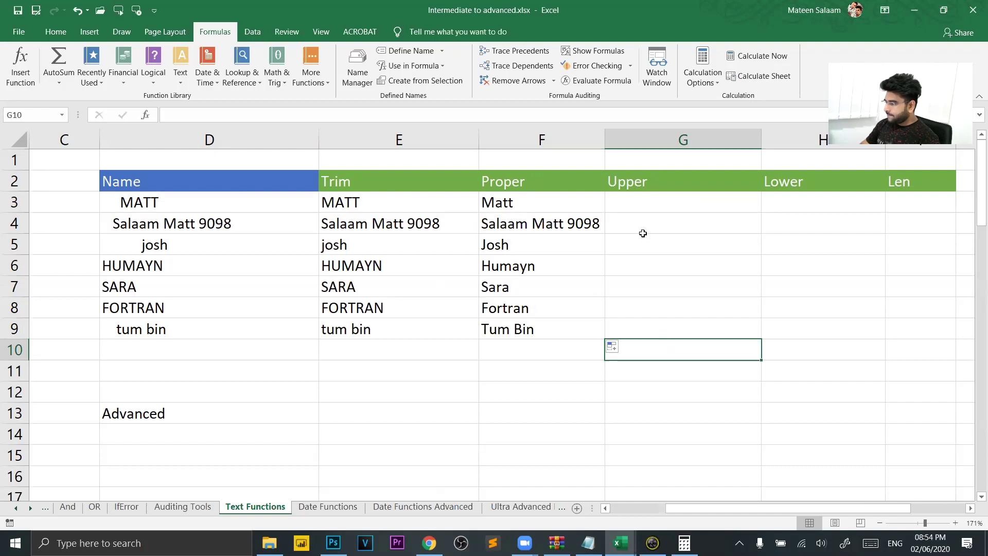
Step: Enter =UPPER(TRIM(D3)) in cell G3 to remove extra spaces and capitalize the whole first name
left_click(648, 213)
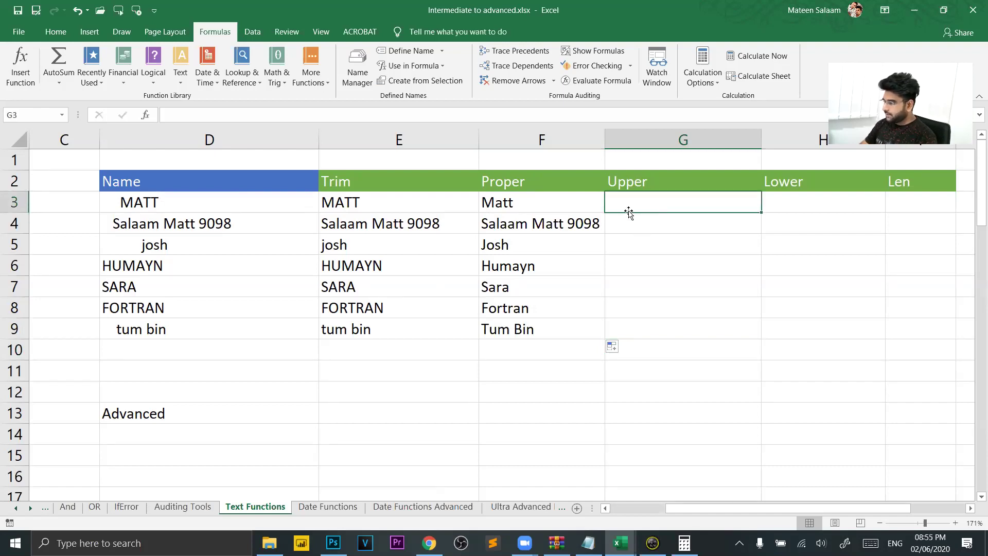
type("=upp")
key("Tab")
type("tri")
key("Tab")
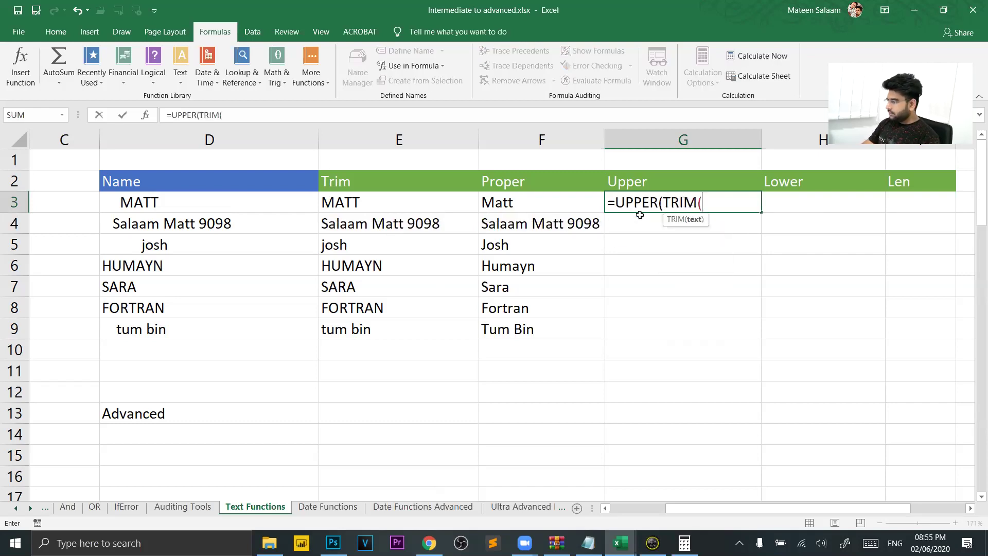
left_click(223, 209)
type("))")
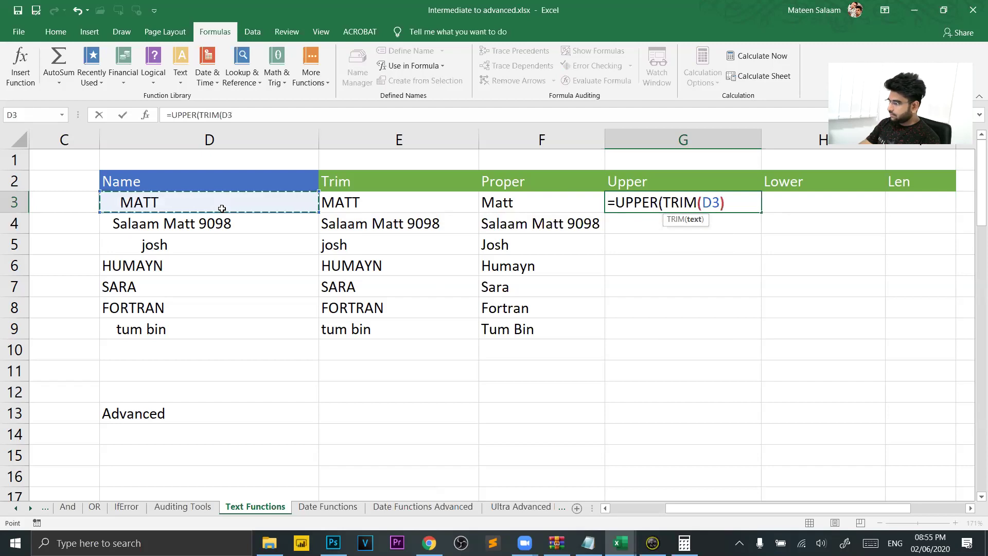
key("Return")
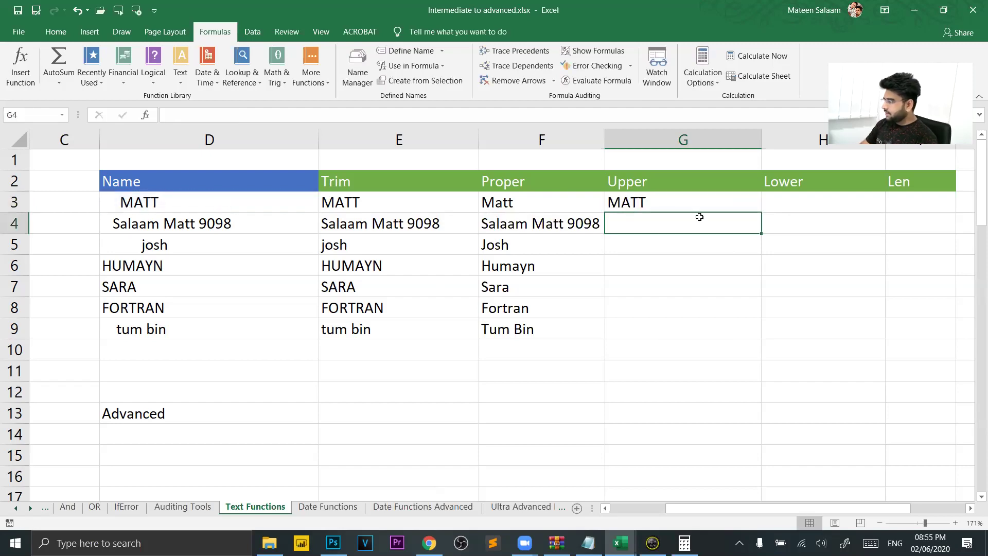
Step: Fill the nested UPPER and TRIM formula from G3 down to G10, then select cell H3
left_click(731, 202)
left_click_drag(762, 209, 772, 352)
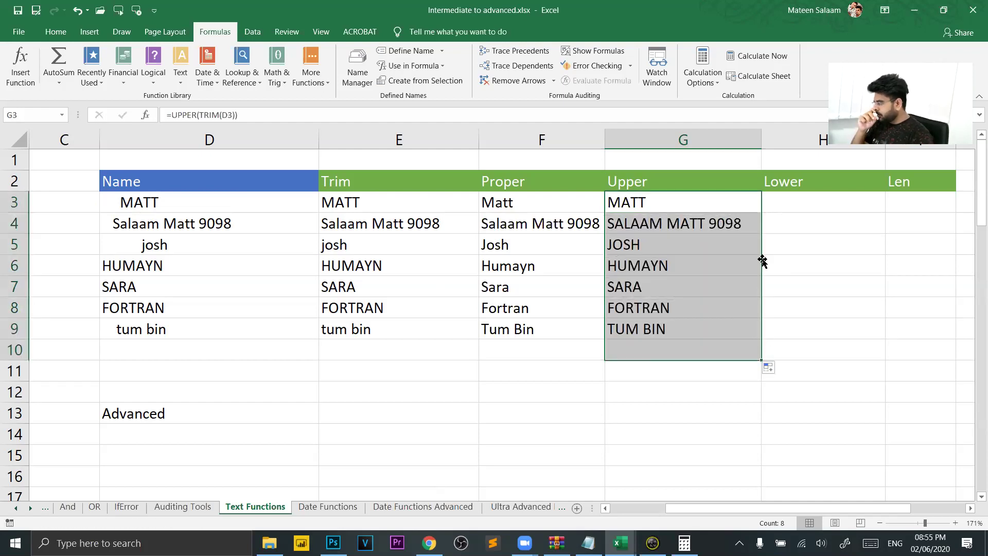
left_click(787, 220)
left_click(800, 198)
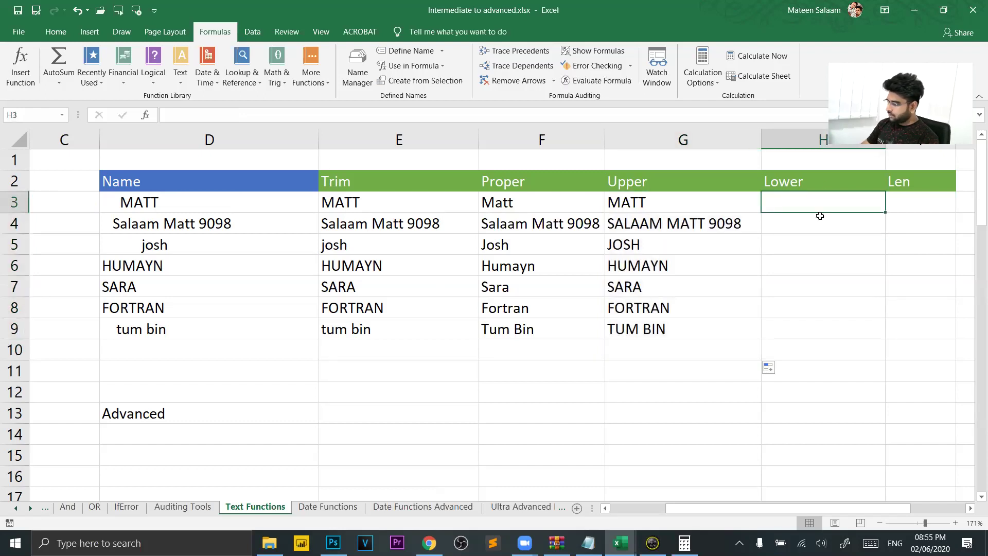
Step: Enter =LOWER(TRIM(D3)) in cell H3 to remove extra spaces and convert the first name to lowercase
type("=lower")
key("Tab")
type("tri")
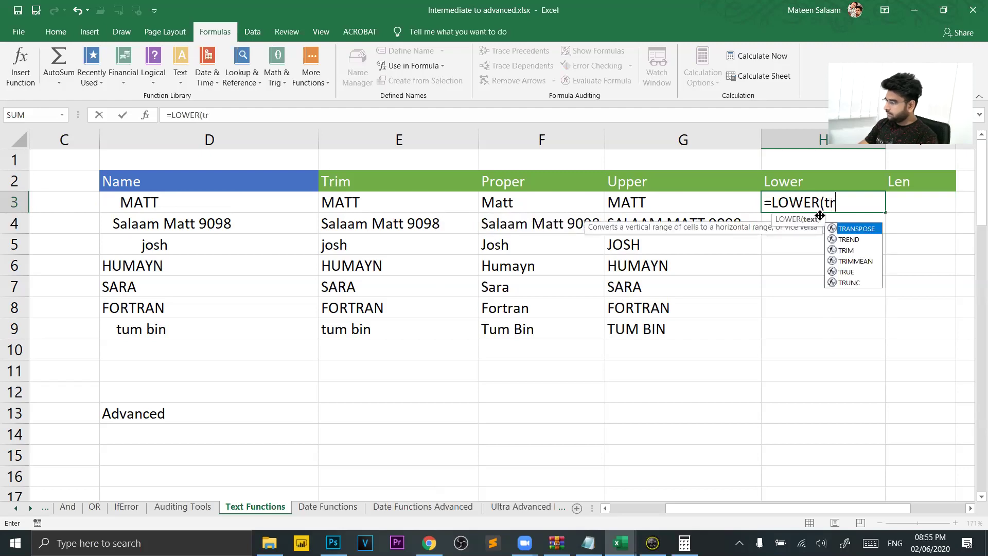
key("Tab")
left_click(235, 206)
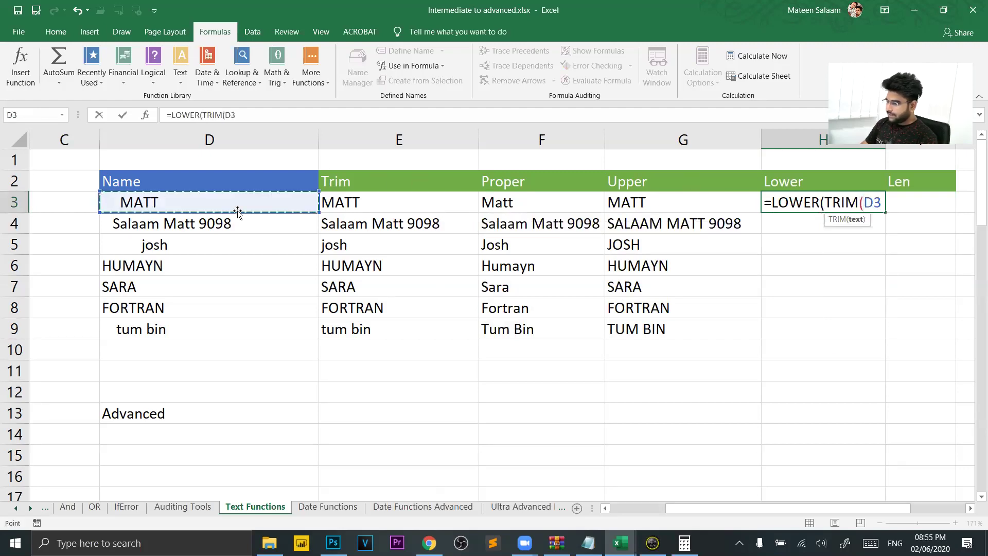
key("Return")
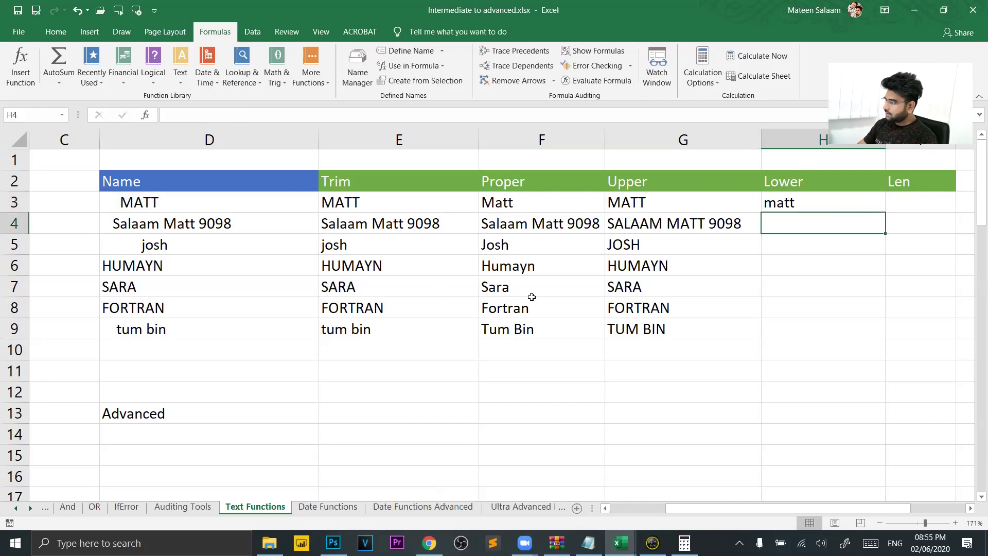
Step: Fill the nested LOWER and TRIM formula from H3 down to H10
left_click(841, 195)
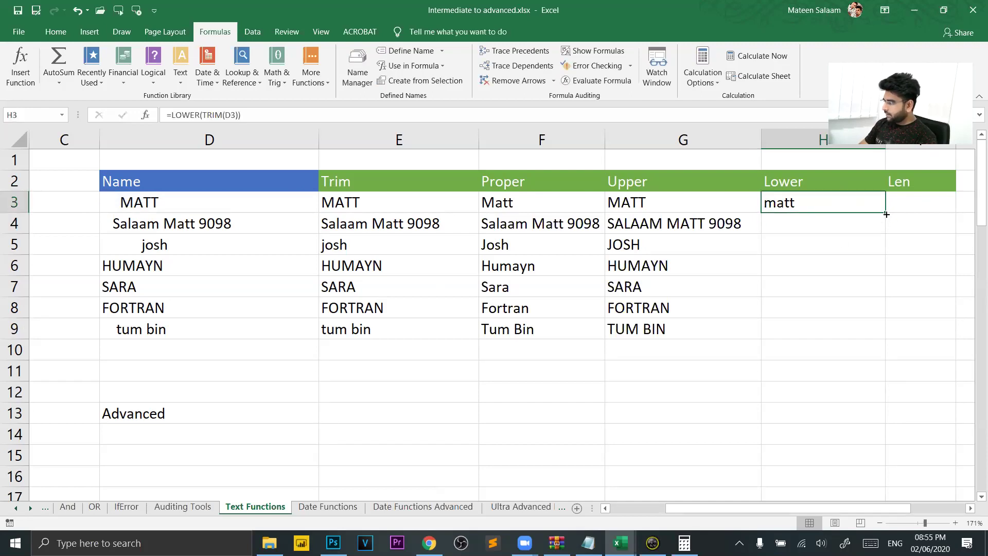
left_click_drag(887, 217, 887, 334)
mouse_move(887, 219)
left_mouse_down()
mouse_move(878, 221)
mouse_move(881, 212)
left_mouse_up()
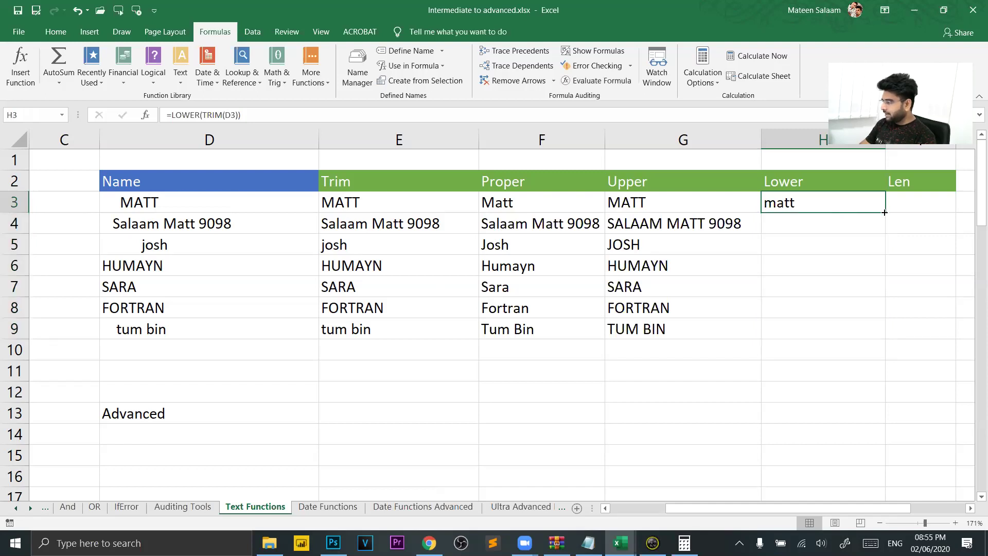
double_click(885, 212)
left_click(923, 217)
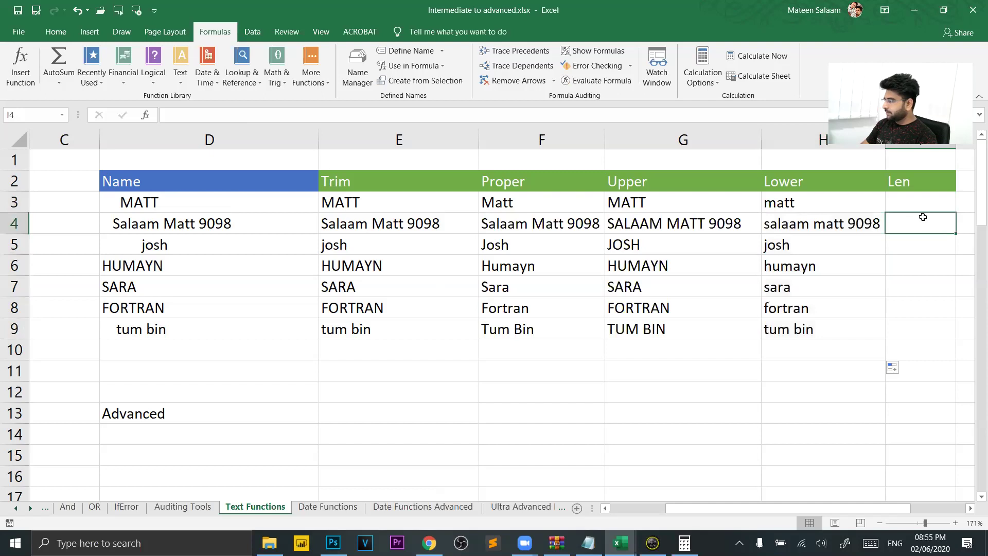
Step: Enter =LEN(D3) in cell I3 to count the characters of the first untrimmed name
left_click(911, 196)
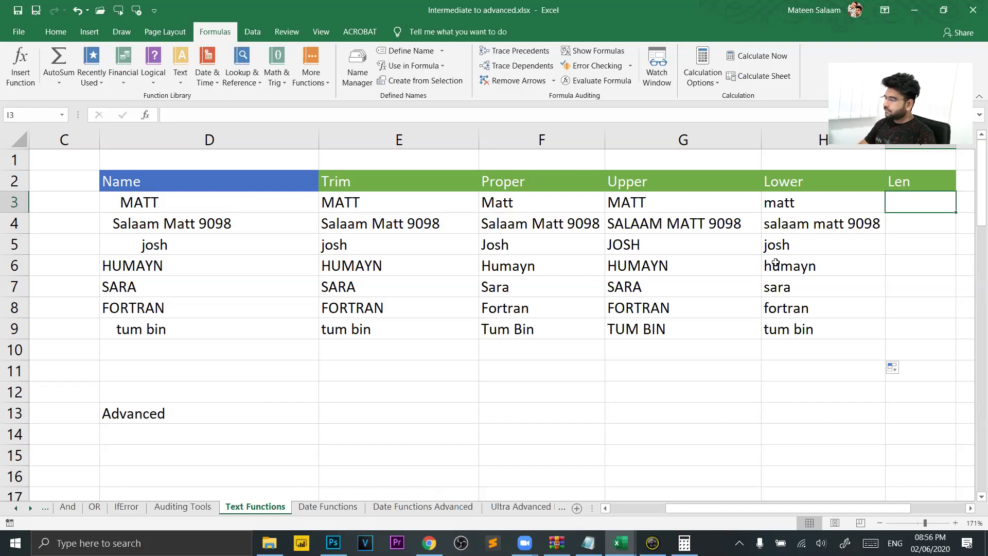
type("=LEN(")
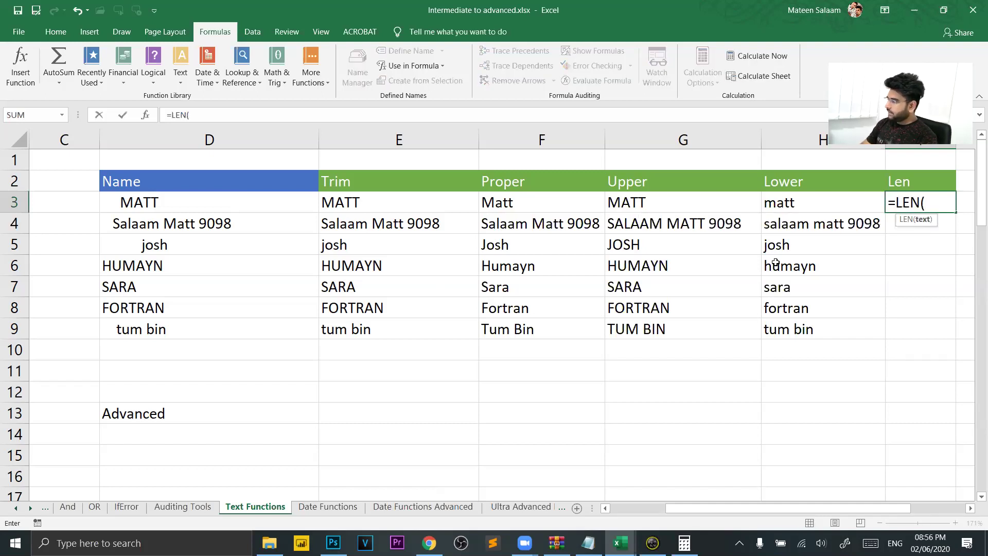
left_click(261, 202)
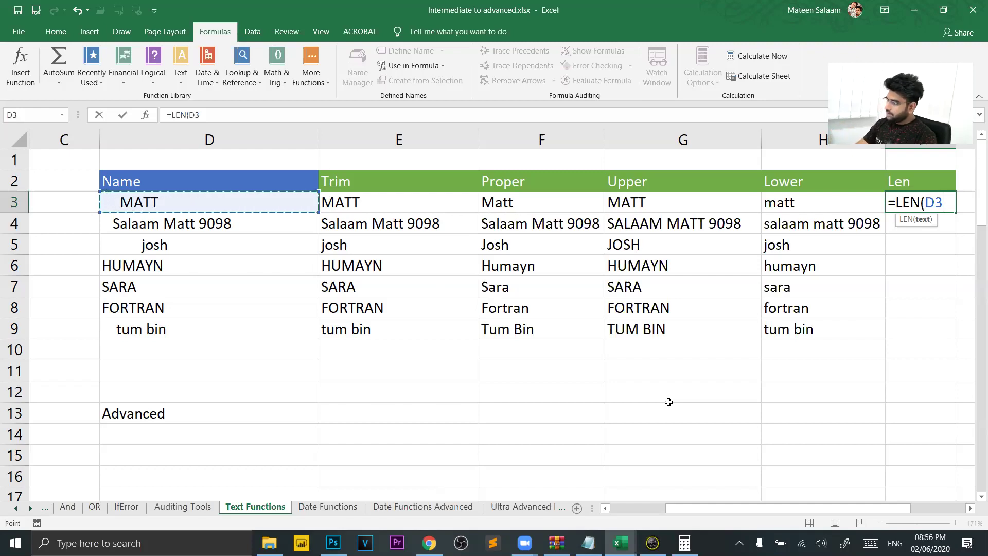
type(")")
key("Return")
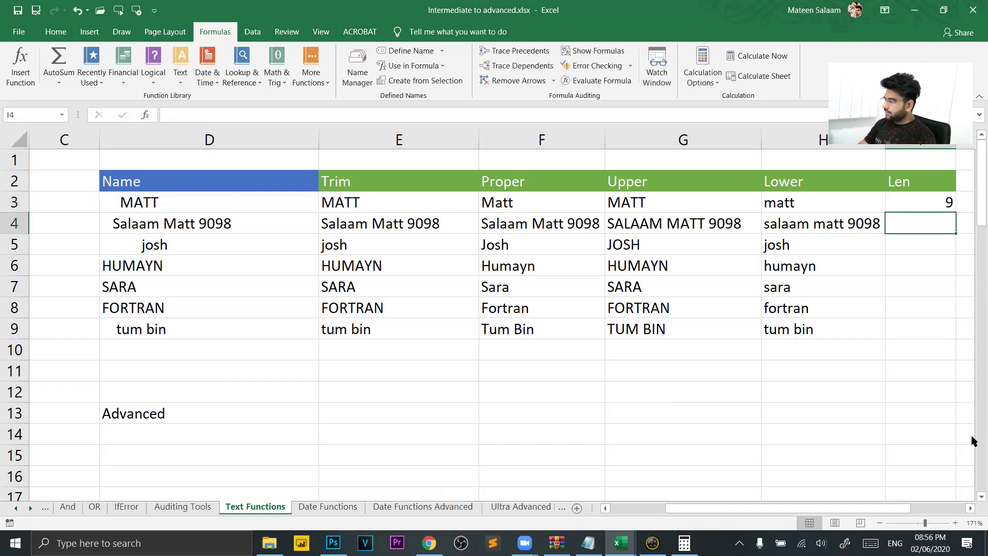
Step: Step through the contents of D3 character by character to check how its leading spaces and letters are counted
double_click(114, 201)
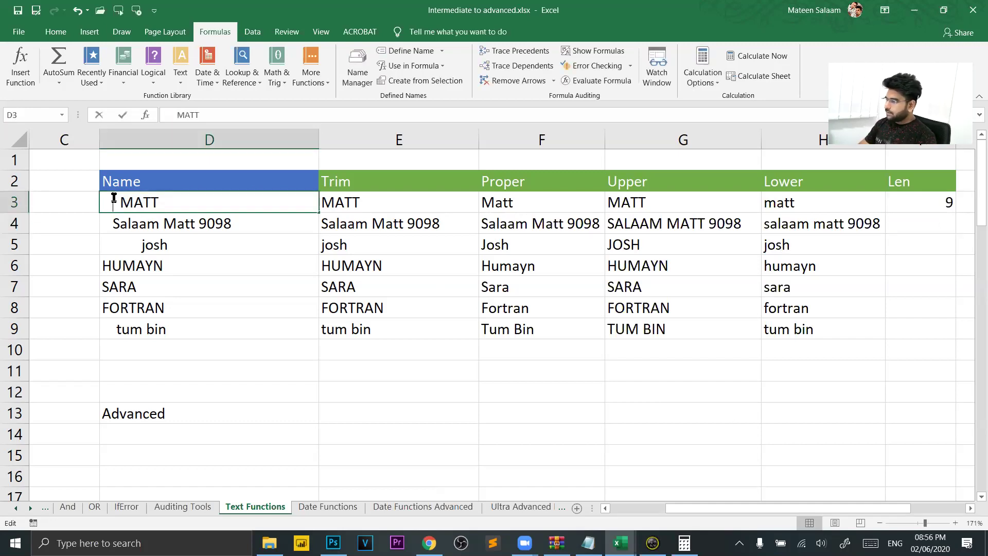
key("Left")
key("Left")
key("Right")
key("Right")
key("Right")
key("Right")
key("Right")
key("Right")
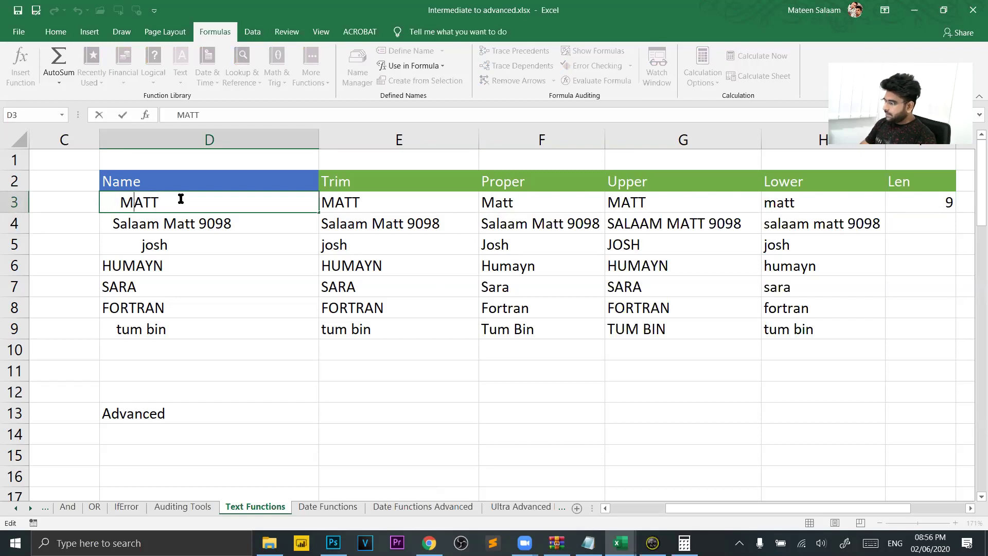
key("shift+Right")
key("Right")
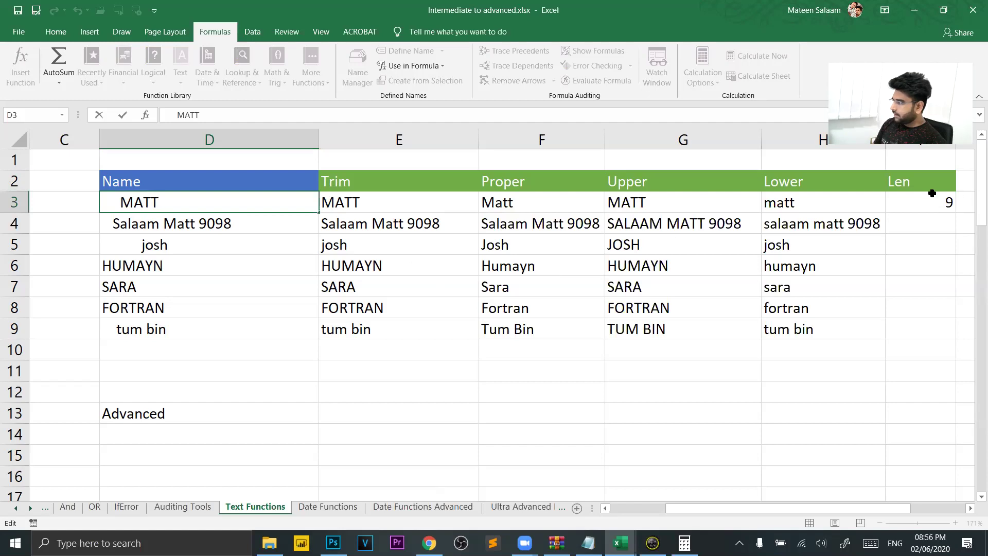
Step: Change the formula in I3 to =LEN(TRIM(D3)) so that extra spaces are left out of the character count
double_click(930, 202)
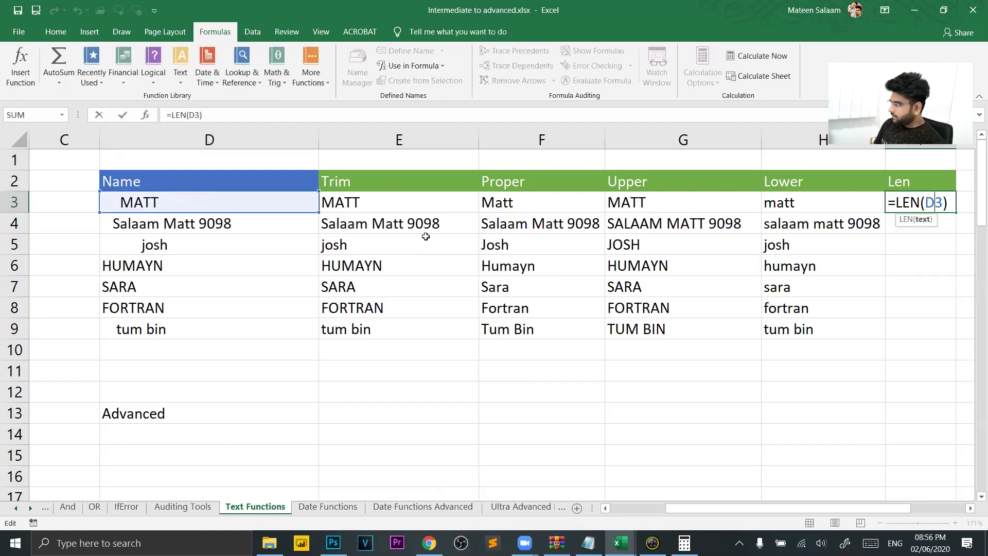
type("tr")
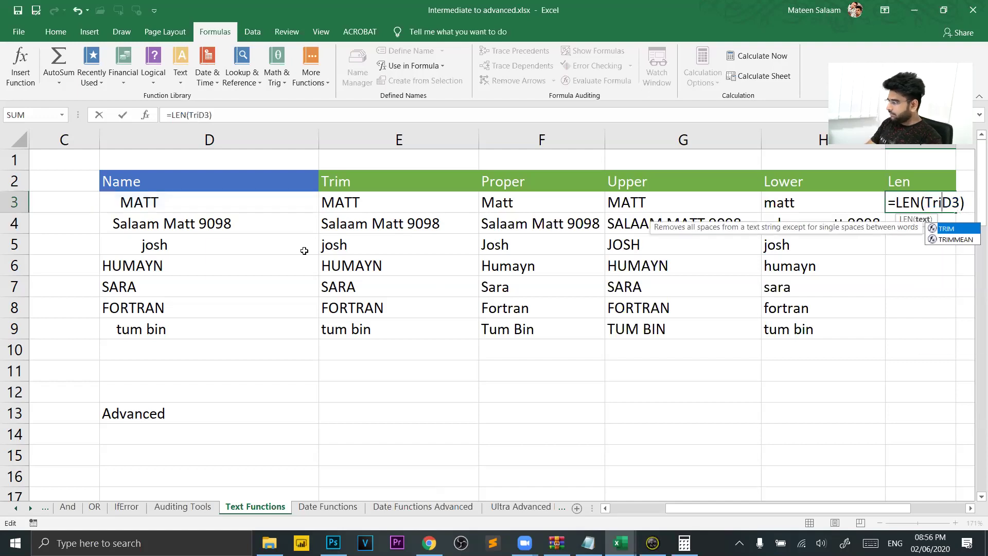
key("Tab")
type("m")
key("BackSpace")
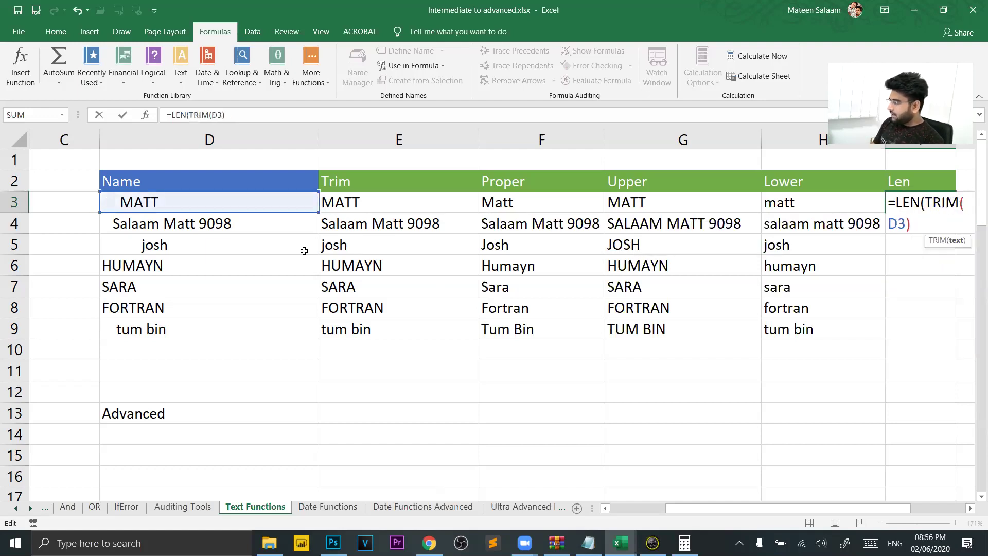
type("(")
key("Right")
type(")")
key("Left")
key("Left")
key("Left")
key("Left")
key("Left")
key("Left")
key("Left")
key("Left")
key("Left")
key("Left")
key("Left")
key("Left")
key("Left")
key("Left")
key("Left")
key("Right")
key("Right")
key("Right")
key("Right")
key("Right")
key("Right")
key("Right")
key("Right")
key("Delete")
key("Left")
key("Left")
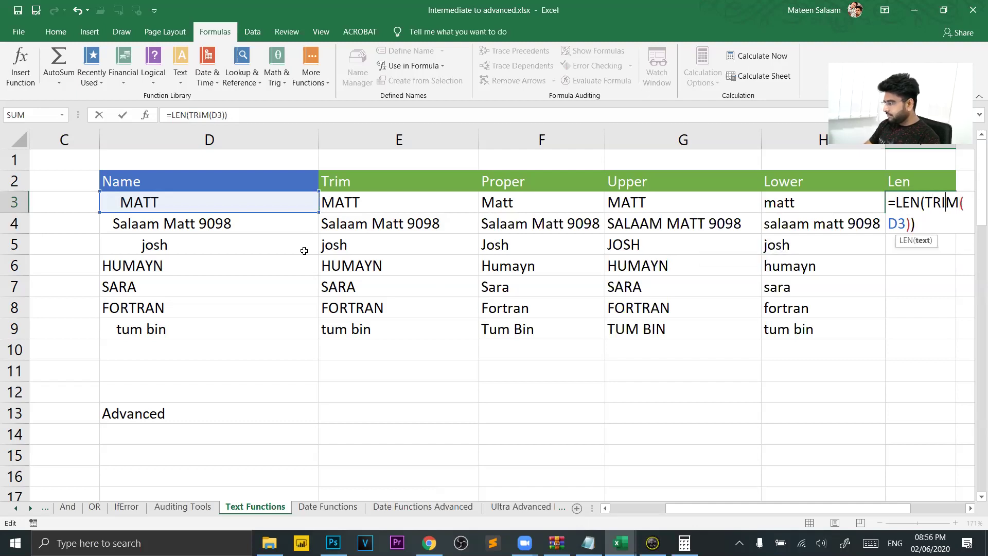
key("End")
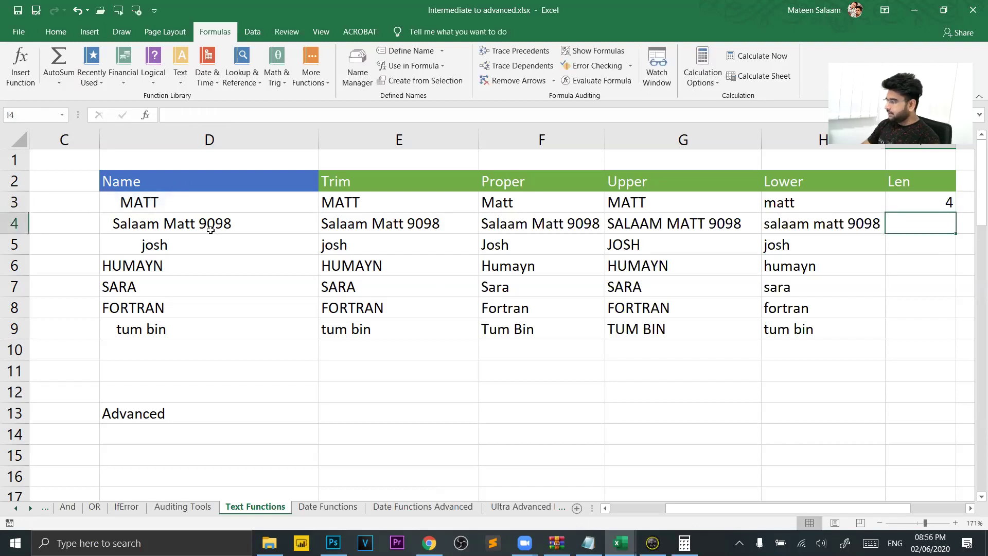
Step: Fill the nested LEN and TRIM formula from I3 down the Len column and clear the surplus result in I10
left_click(950, 203)
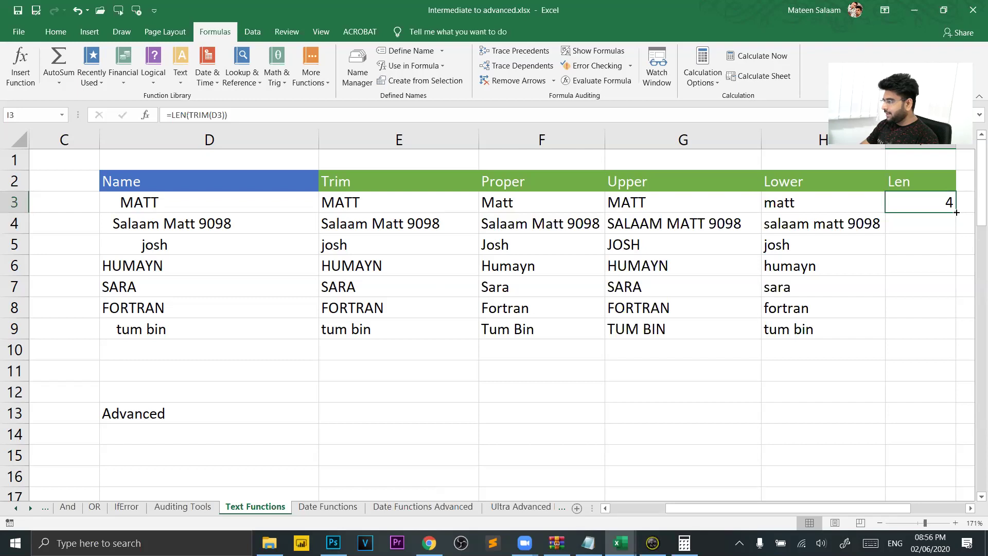
double_click(956, 212)
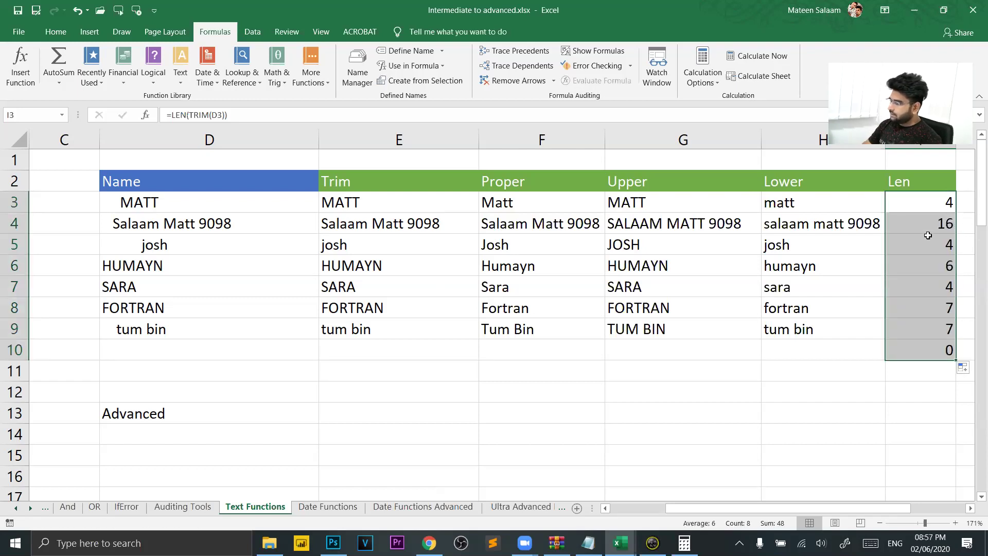
left_click(822, 350)
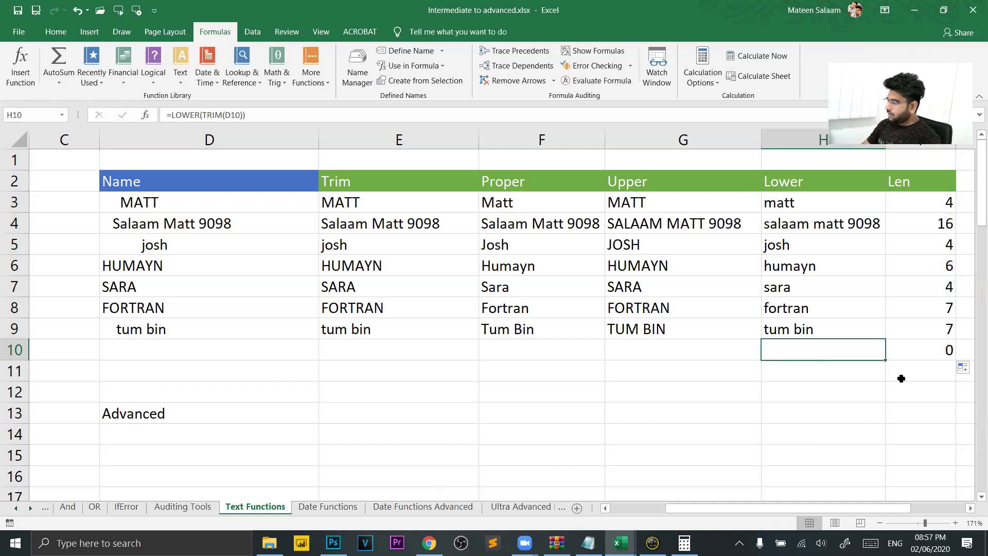
left_click(922, 366)
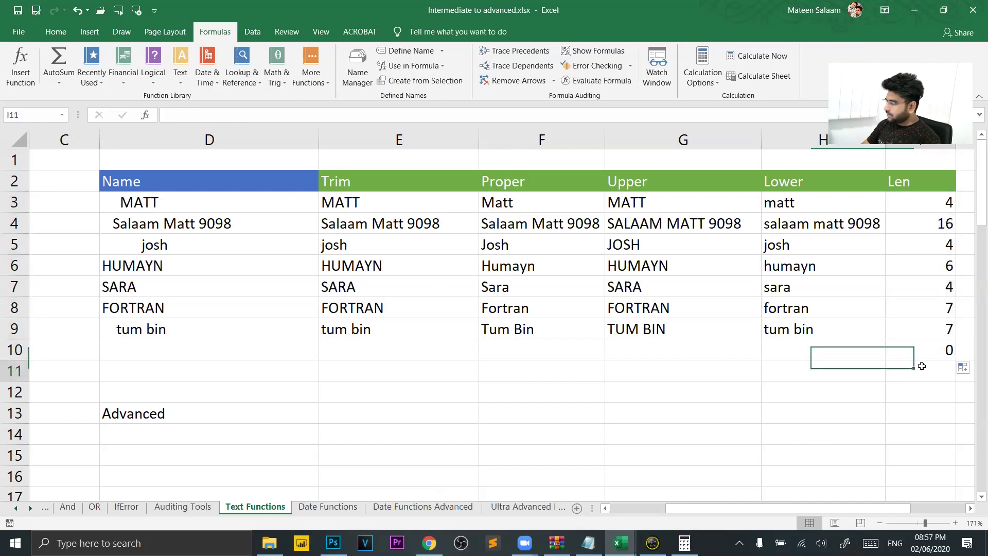
left_click(899, 353)
key("Delete")
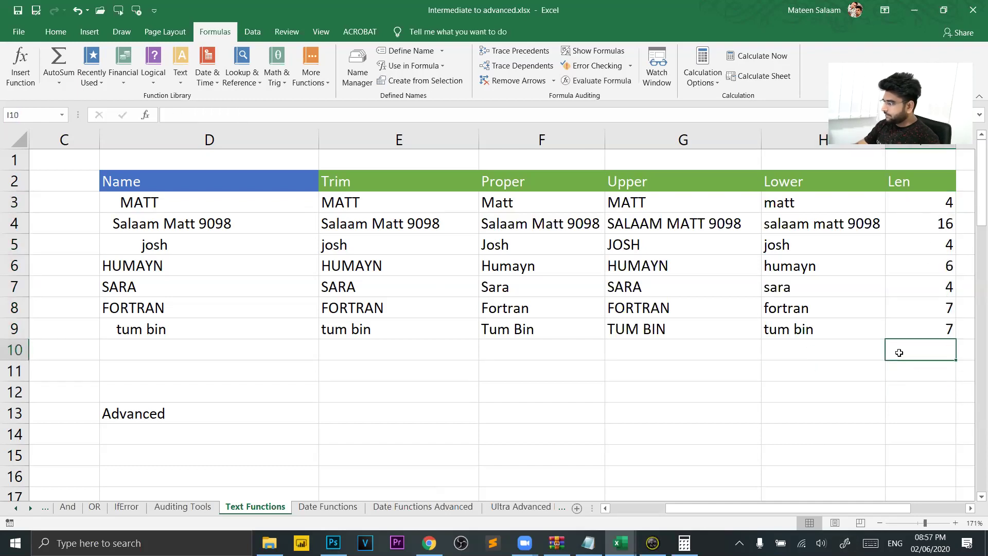
left_click(676, 370)
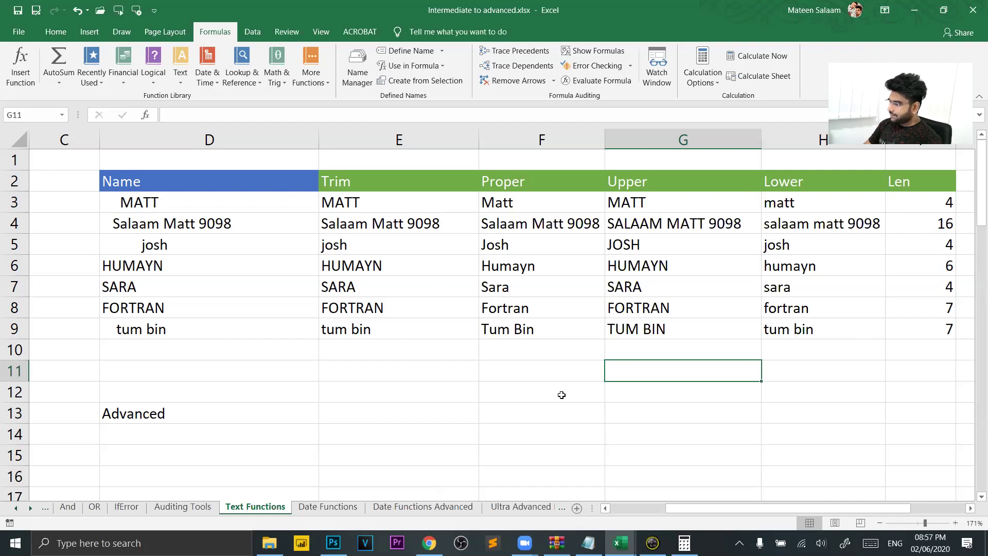
Step: Clear the existing Left, Right and Mid formulas in E21:G27 of the second name table
scroll(561, 395, "down", 4)
scroll(560, 393, "up", 1)
scroll(560, 393, "down", 2)
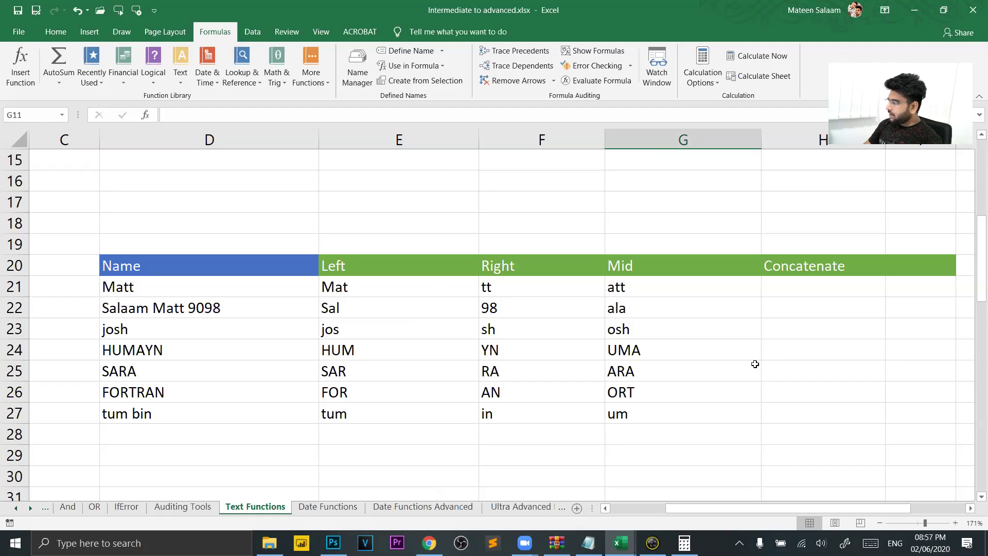
left_click(382, 286)
left_click_drag(382, 287, 717, 415)
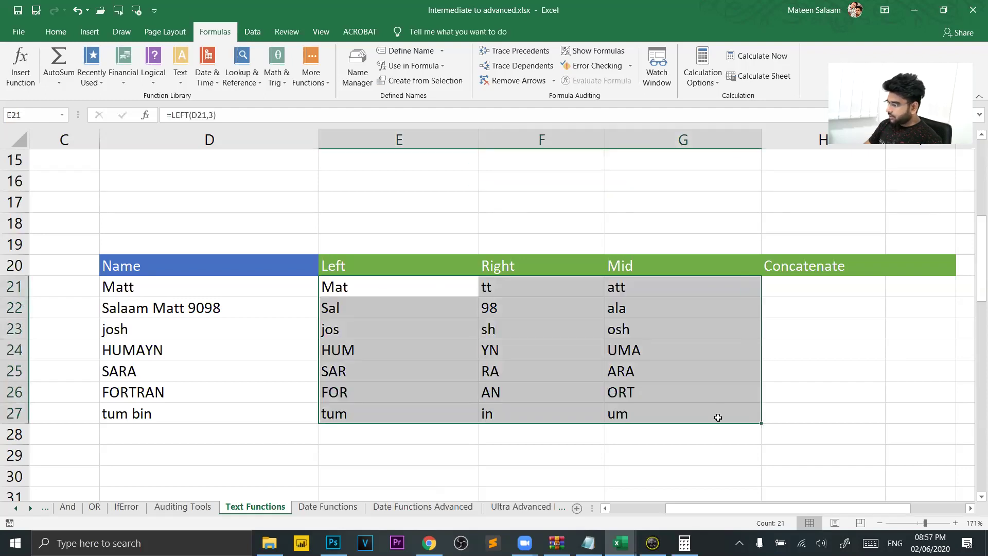
key("Delete")
left_click(380, 289)
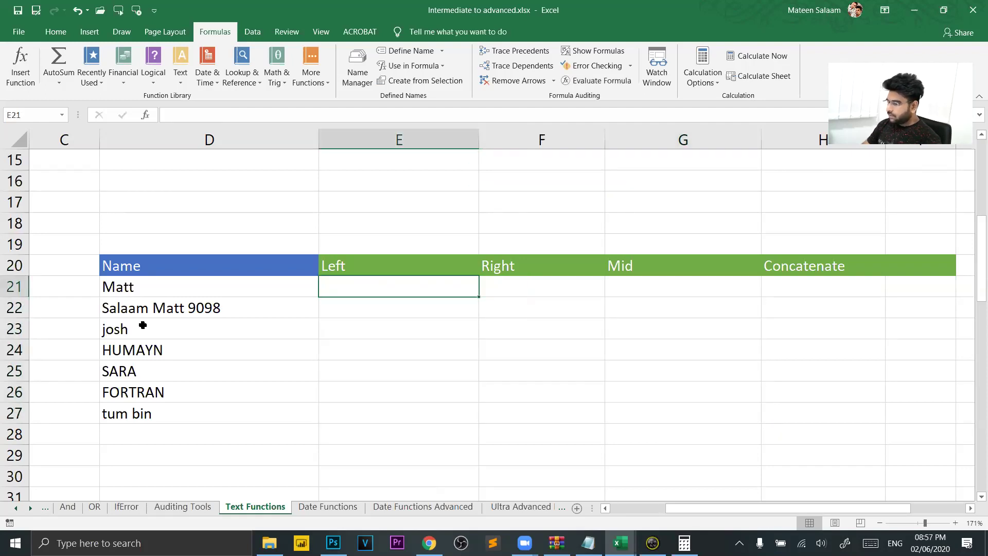
type("=")
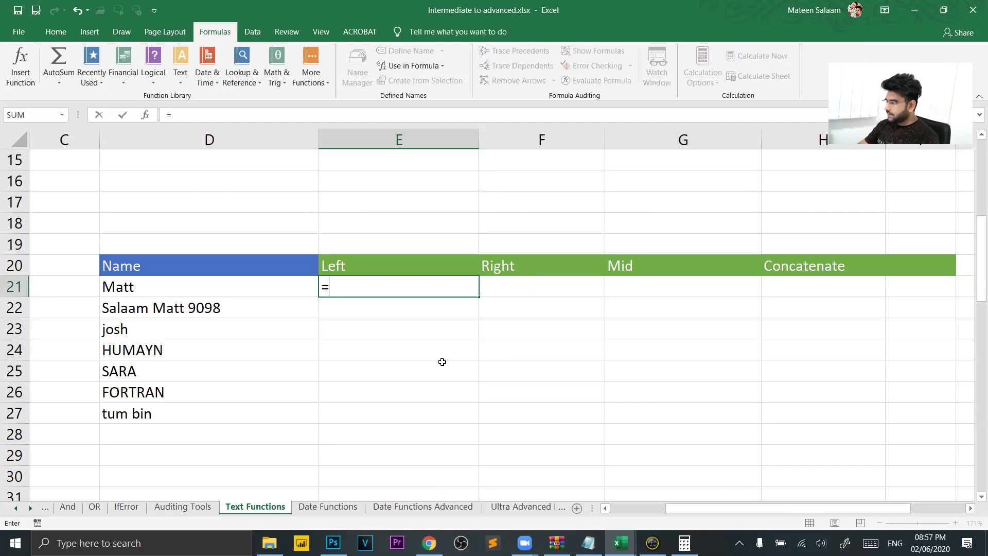
left_click(243, 283)
key("BackSpace")
key("BackSpace")
key("BackSpace")
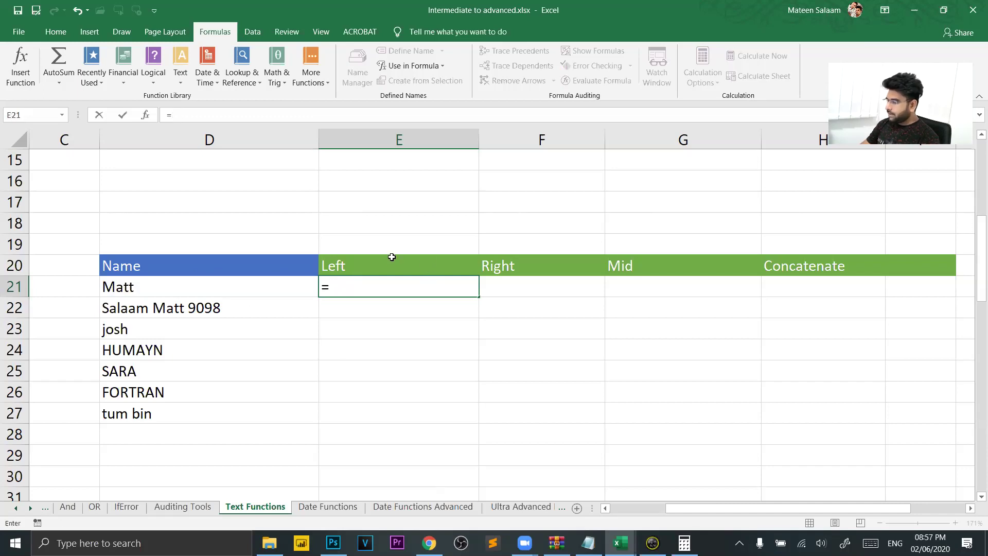
key("BackSpace")
left_click(375, 371)
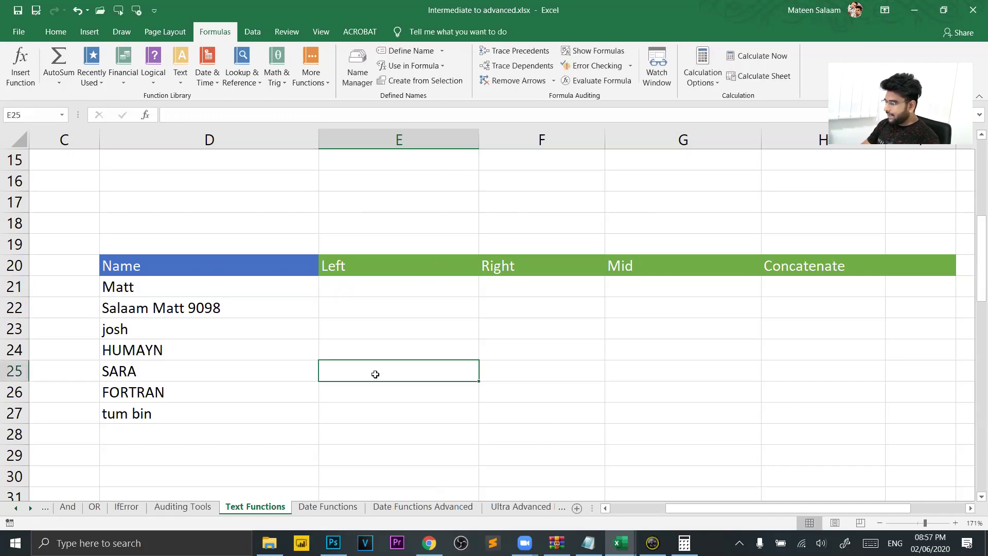
Step: Go to the Advanced Fill with Formatting sheet and inspect the LEFT formula in J10 and its source product code in I10
right_click(37, 508)
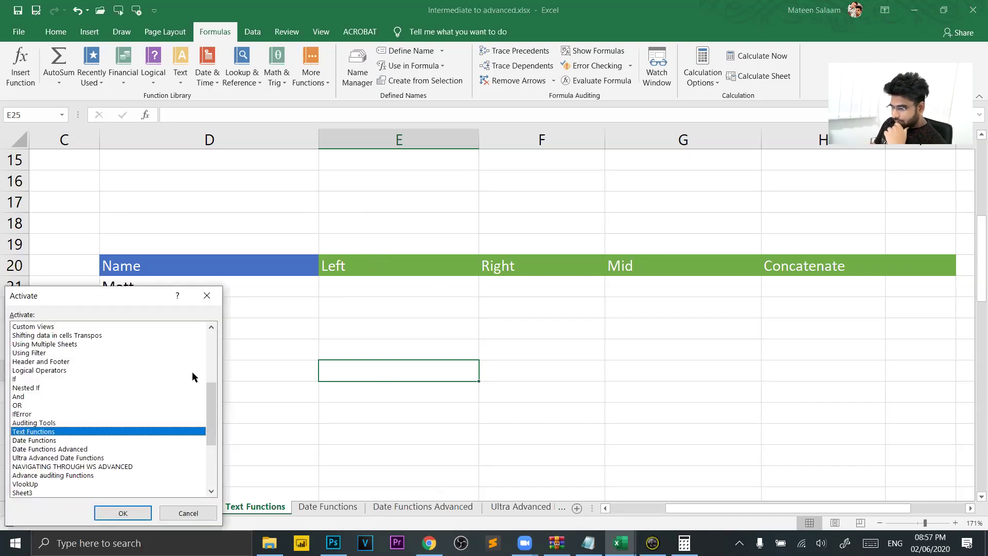
left_click_drag(210, 420, 213, 381)
left_click(43, 409)
left_click(44, 396)
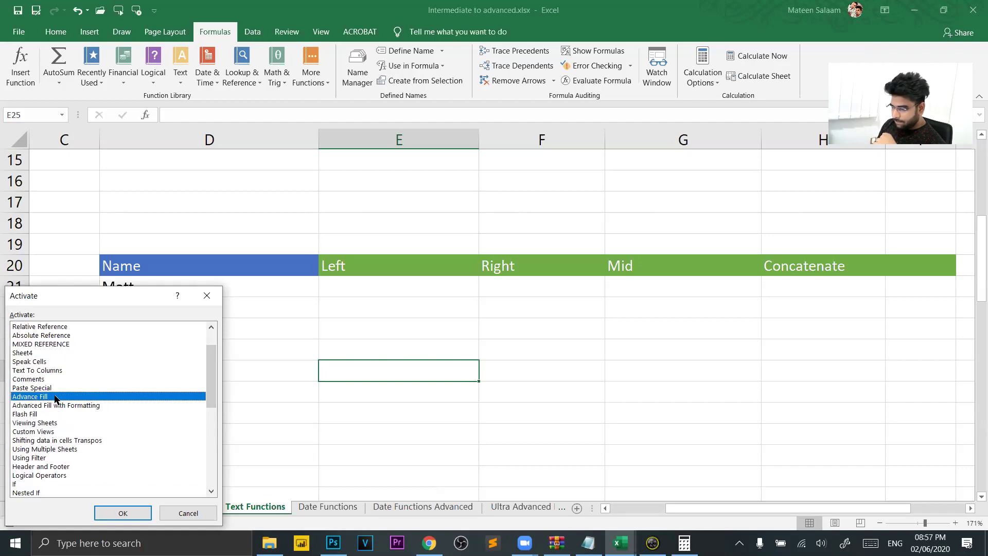
left_click(57, 405)
double_click(57, 405)
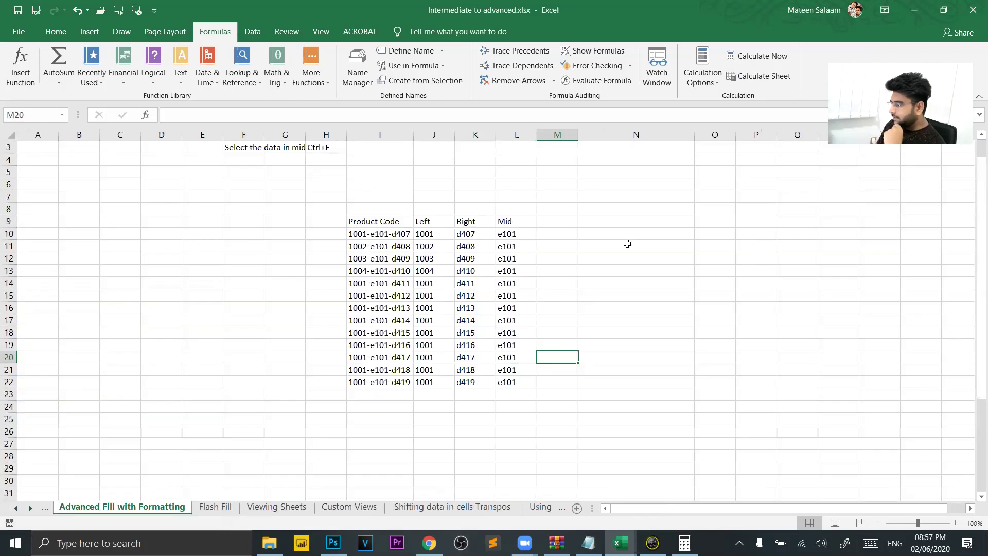
left_click(425, 234)
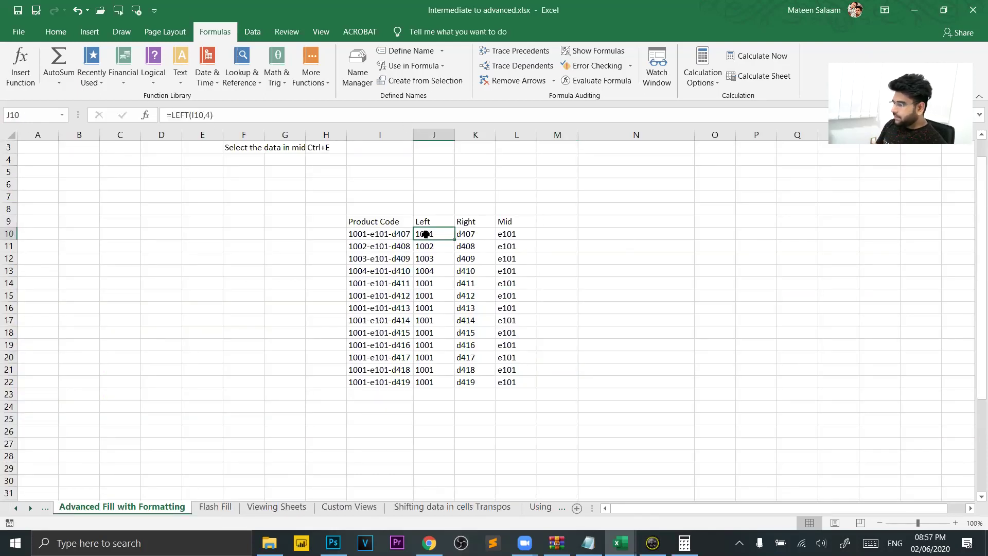
left_click(404, 230)
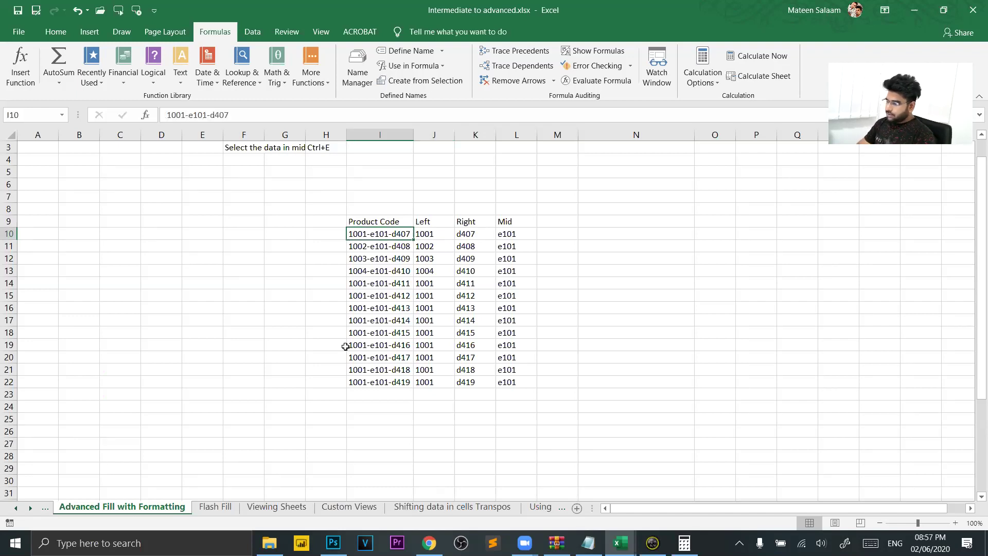
Step: Return to the Text Functions sheet by choosing it from the workbook's full sheet list
key("alt")
right_click(28, 509)
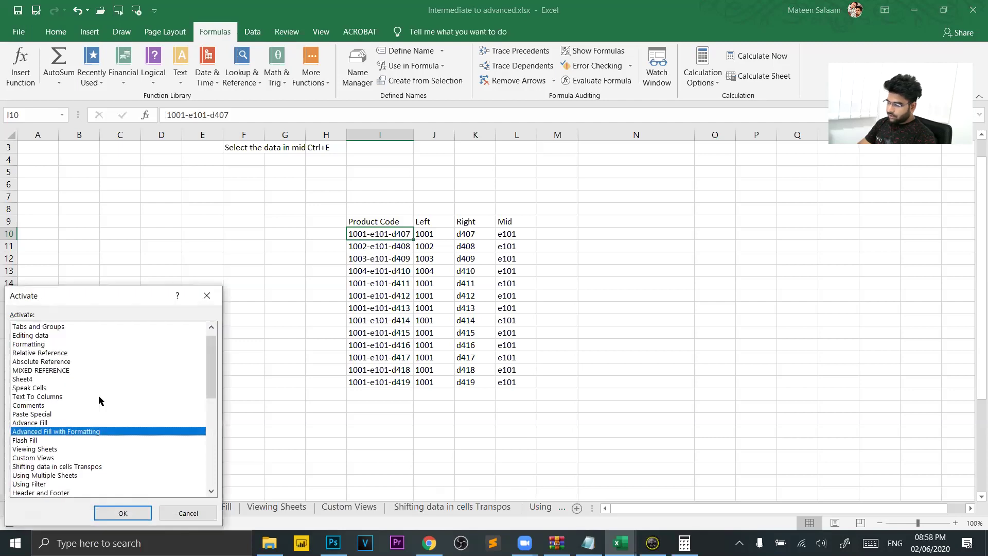
scroll(99, 399, "down", 10)
left_click(91, 337)
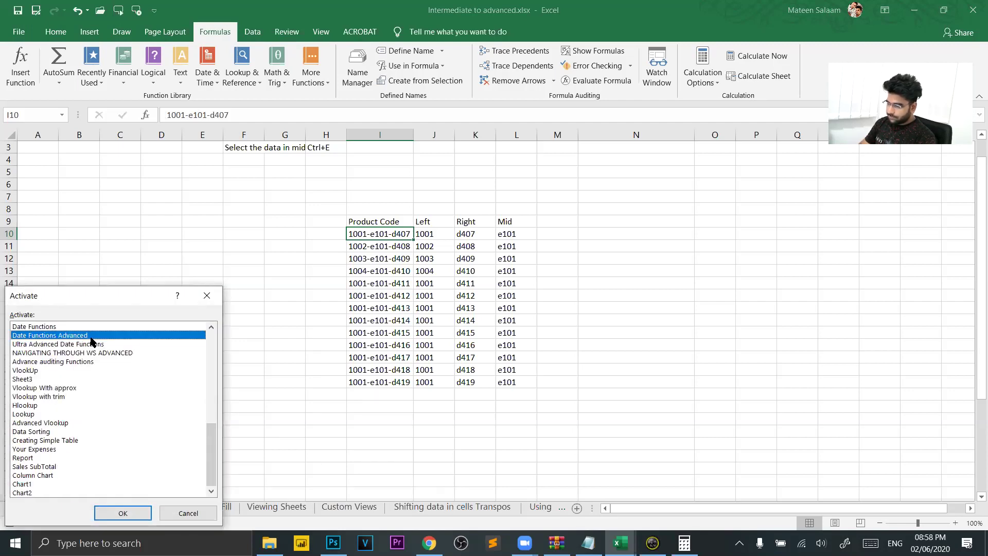
key("Up")
key("Up")
key("Up")
key("Down")
key("Return")
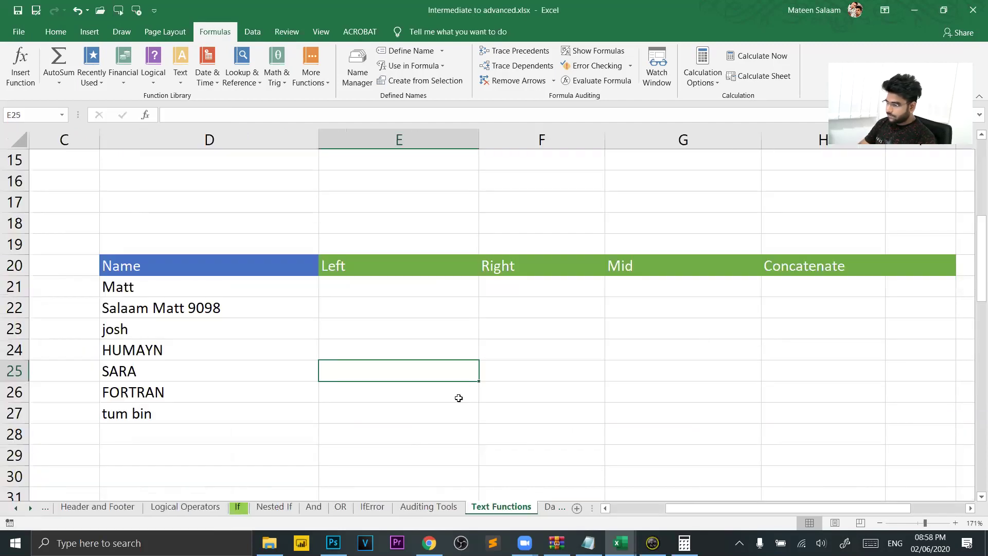
left_click(405, 283)
type("=")
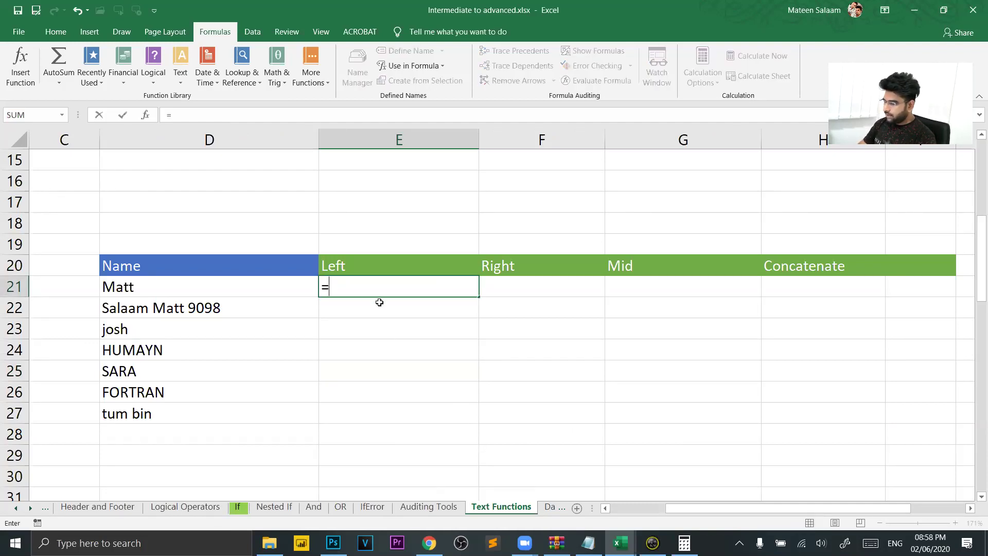
left_click(230, 287)
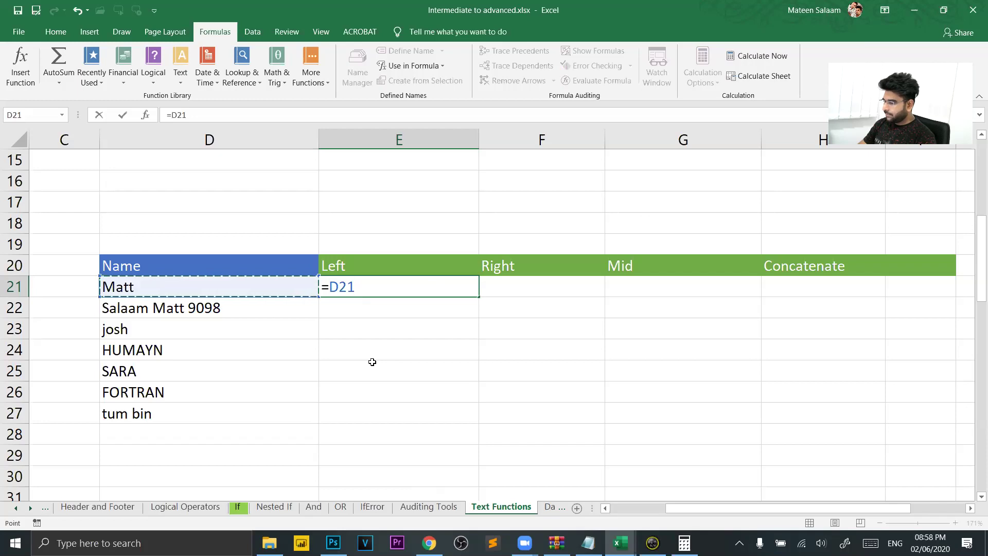
key("Tab")
double_click(376, 292)
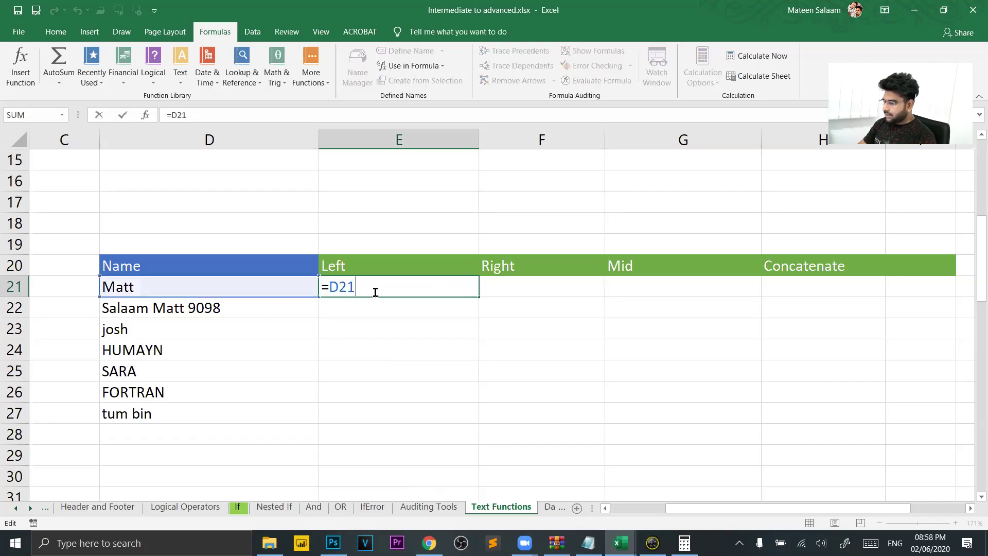
key("BackSpace")
key("BackSpace")
key("BackSpace")
Step: Enter =LEFT(D21,2) in E21 and fill it down the Left column to E27
type("left")
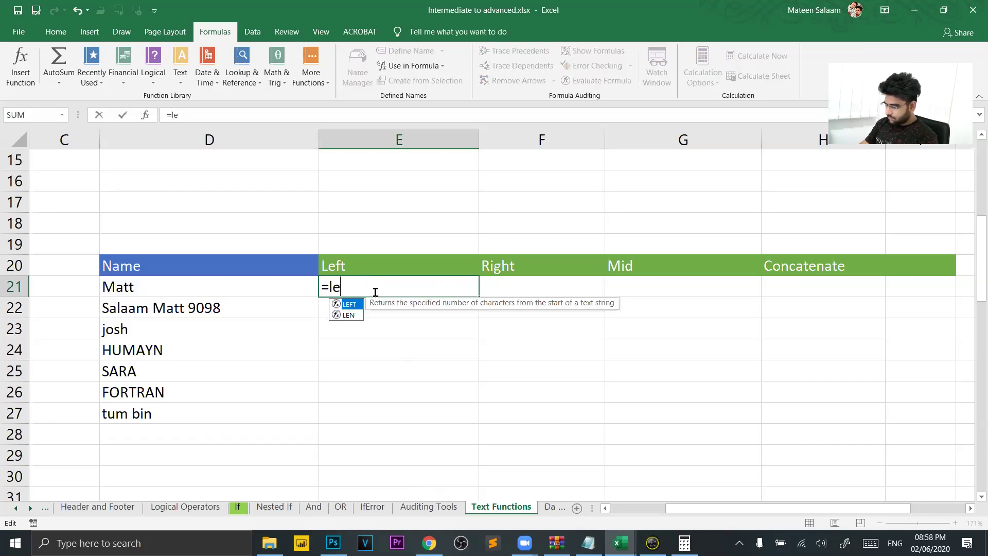
key("Tab")
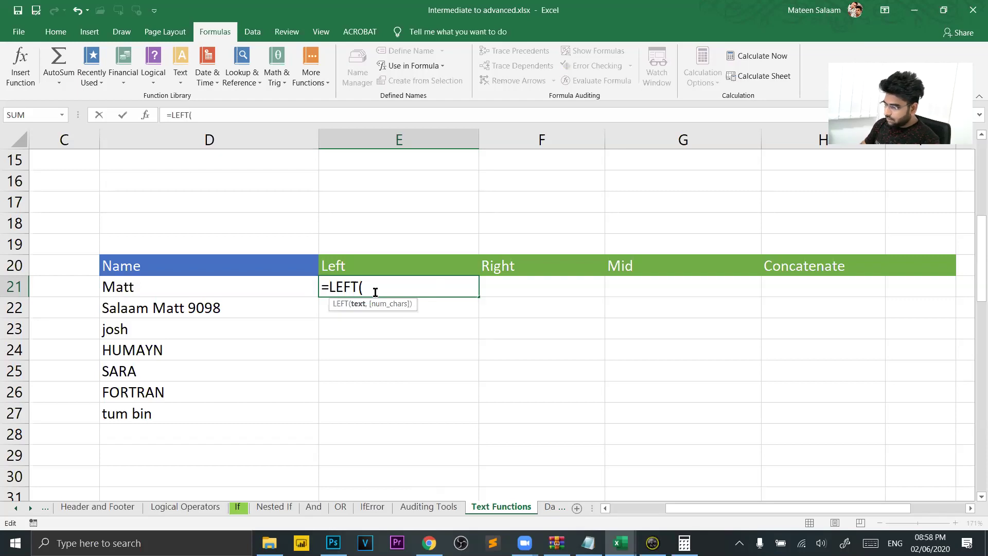
left_click(245, 292)
type(",")
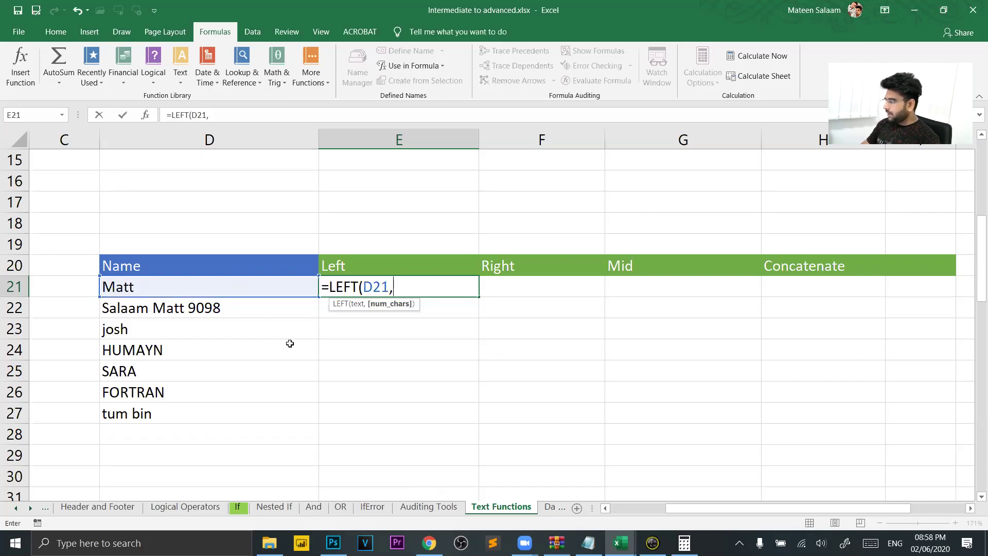
type("2")
key("Return")
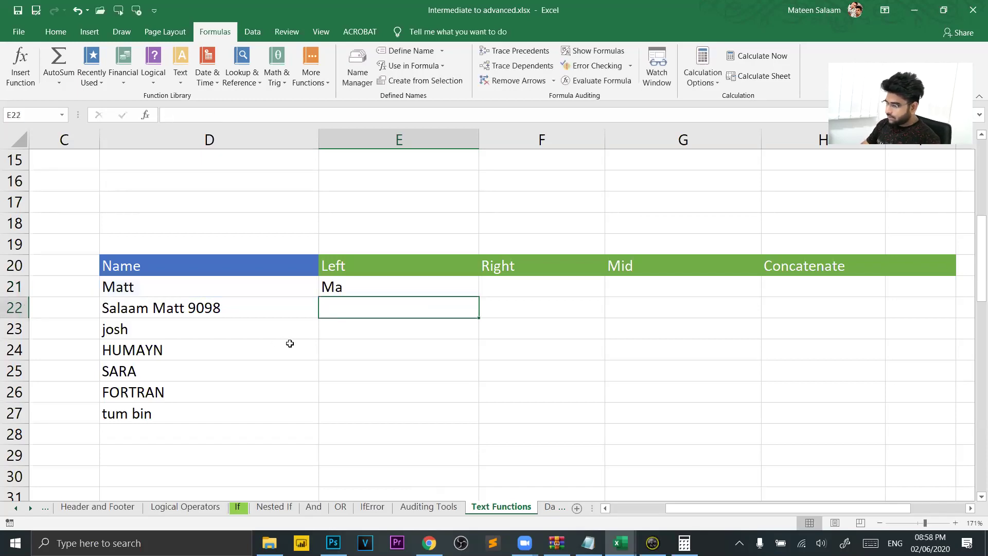
left_click(453, 280)
left_click_drag(480, 297, 482, 424)
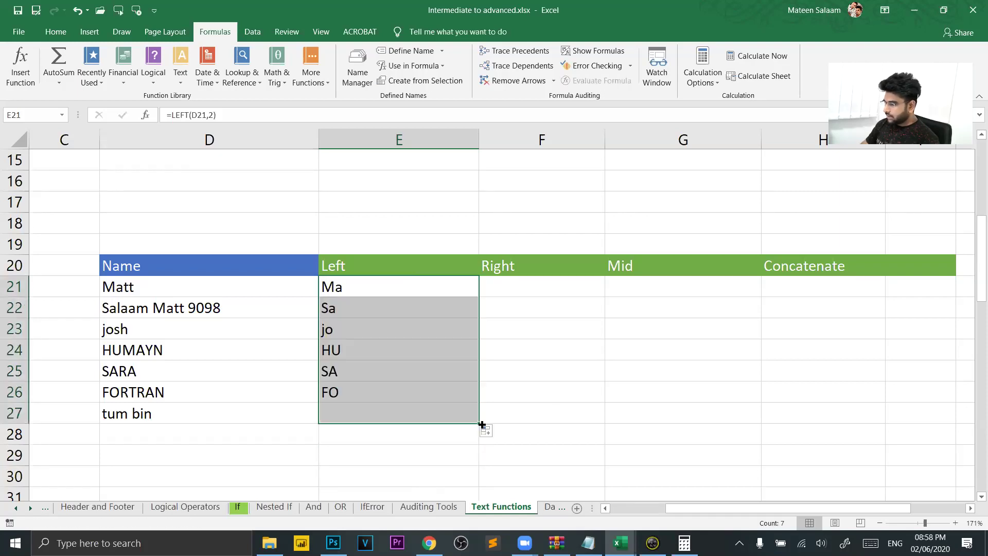
Step: Enter =RIGHT(D21,2) in F21 and fill it down the Right column to F27
left_click(518, 290)
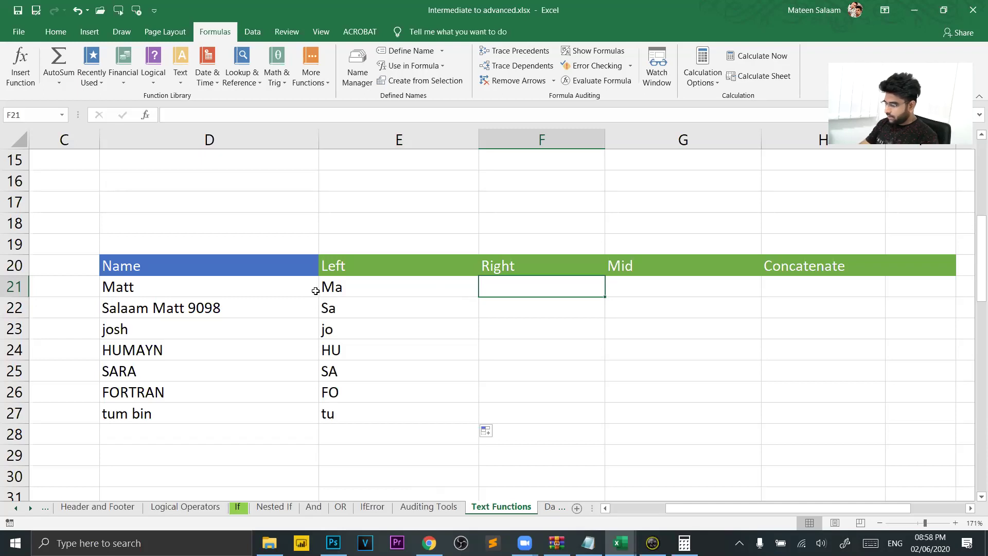
type("=right")
key("Tab")
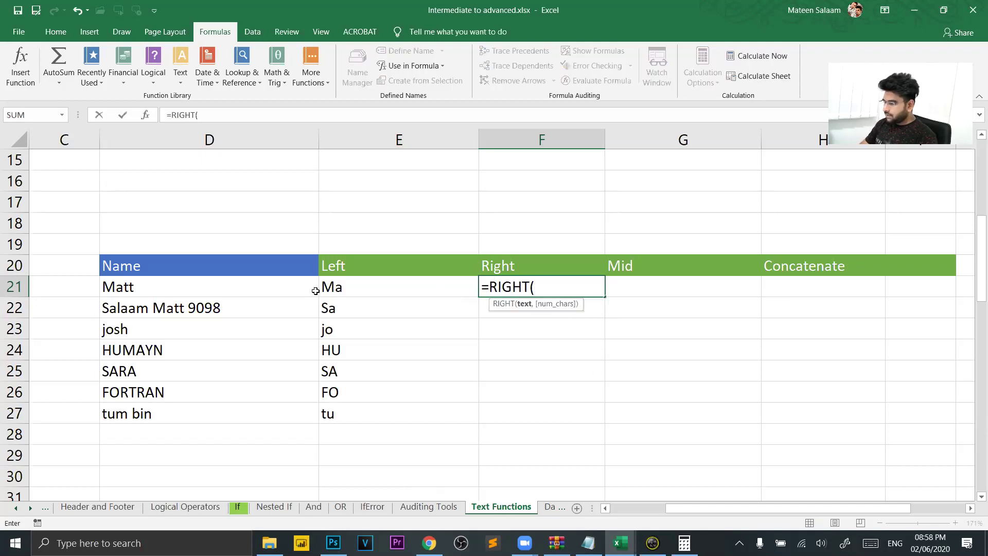
left_click(224, 289)
type(",2")
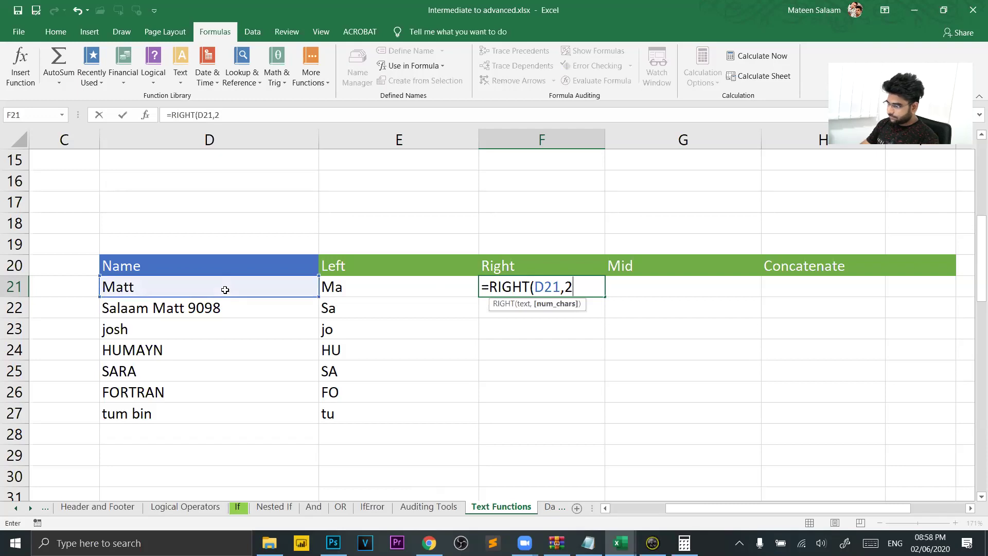
type(")")
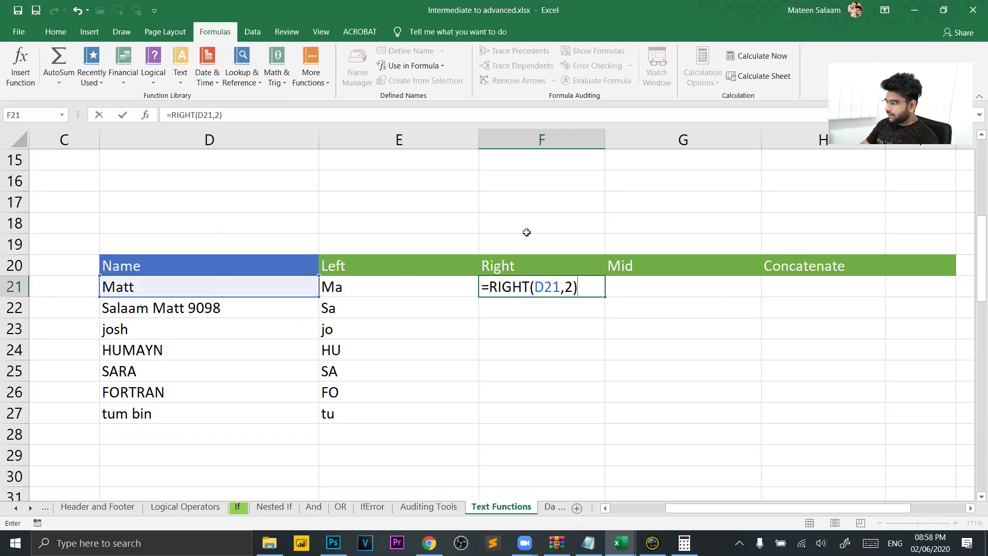
key("Return")
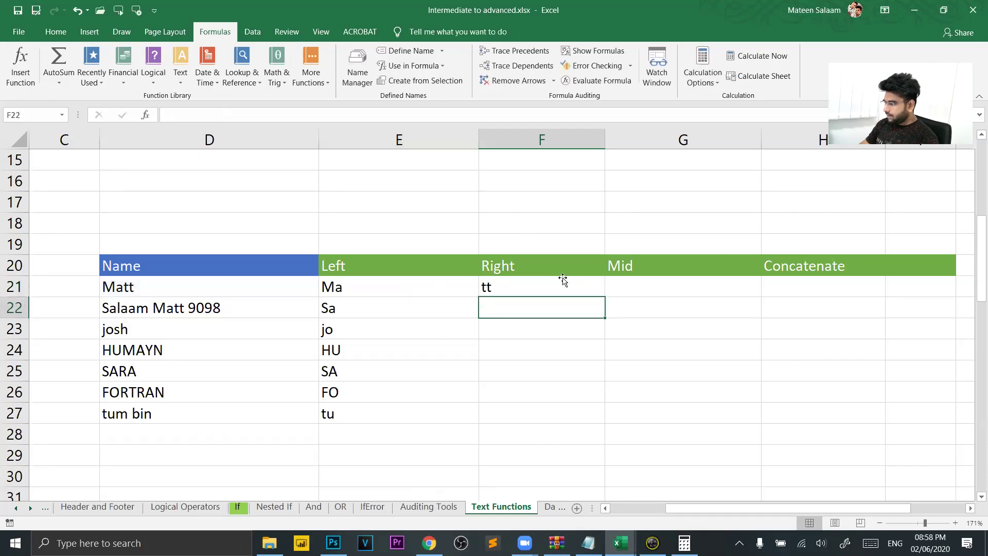
left_click(565, 281)
left_click_drag(606, 297, 596, 428)
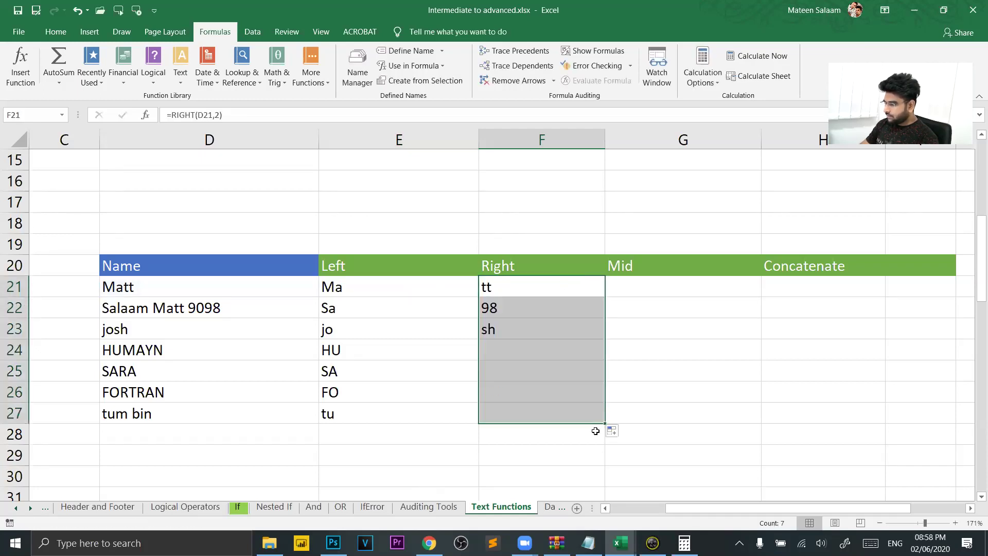
Step: Enter =MID(D21,2,2) in G21 and fill it down the Mid column to G27
left_click(677, 285)
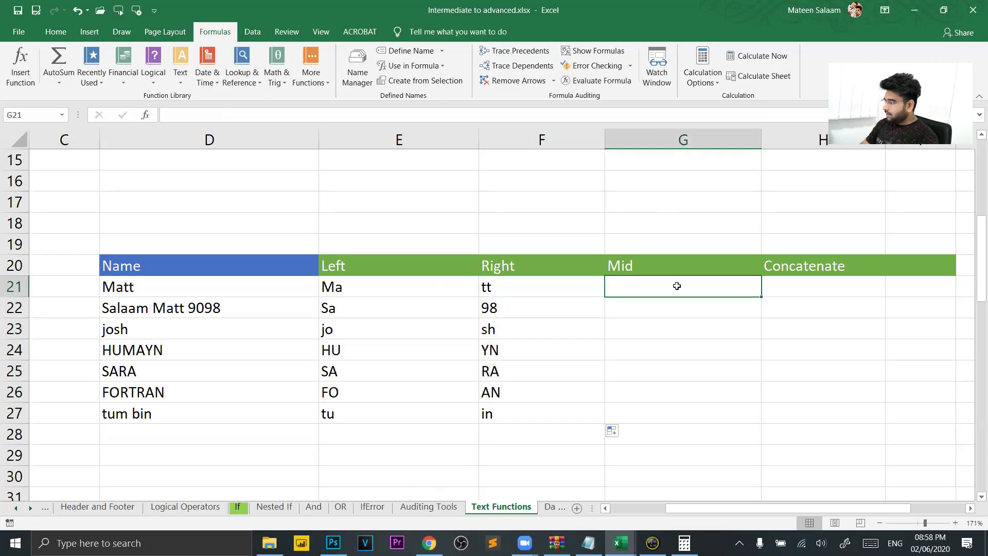
type("=")
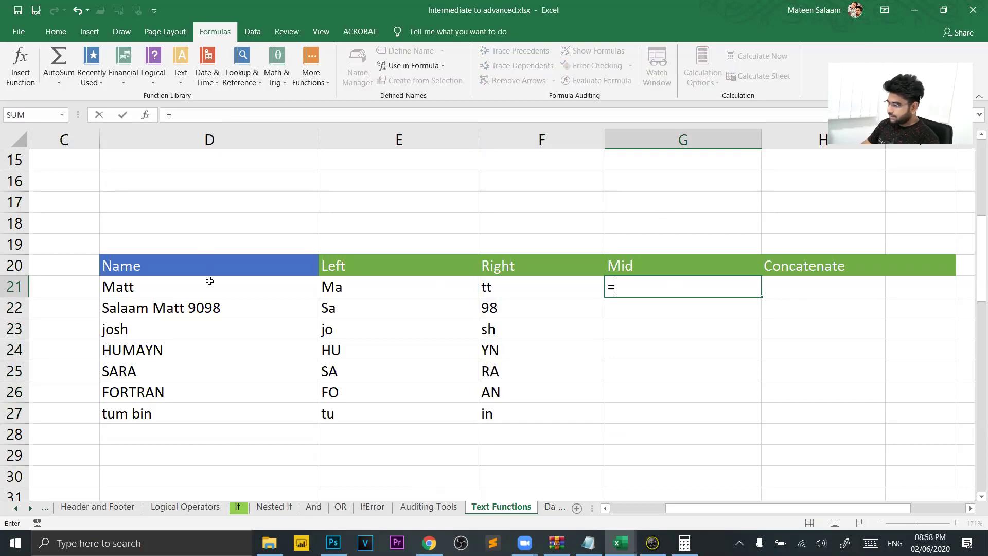
type("MID(")
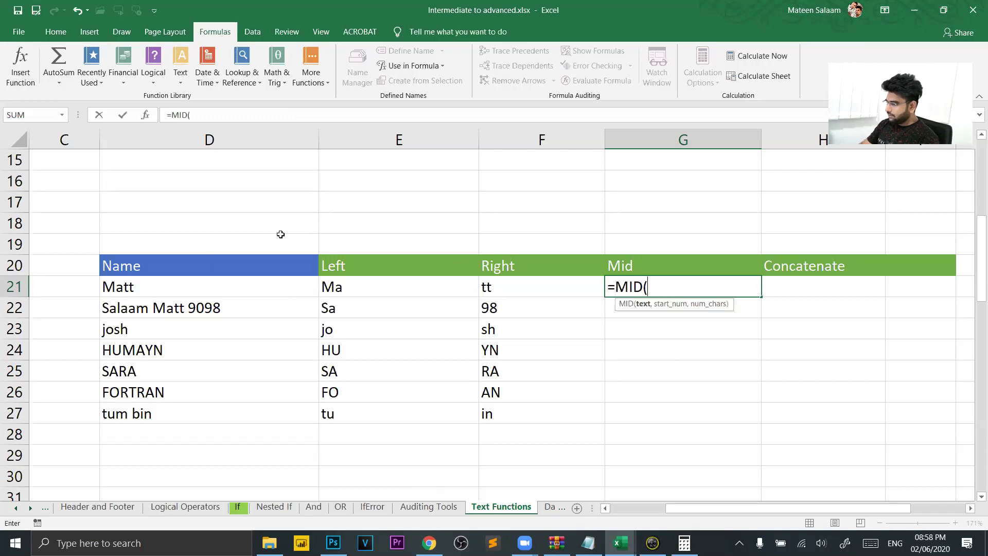
left_click(190, 292)
type(",")
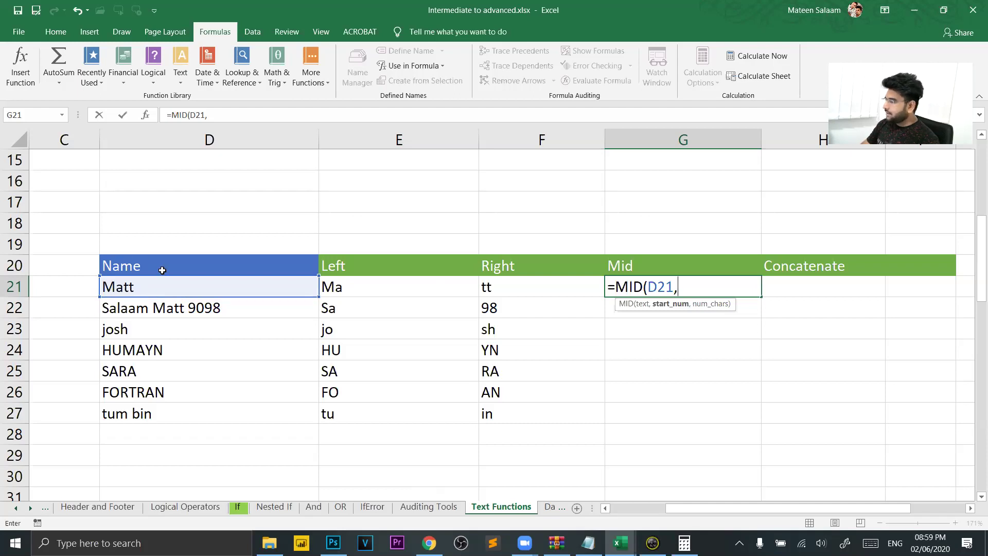
type("2,2")
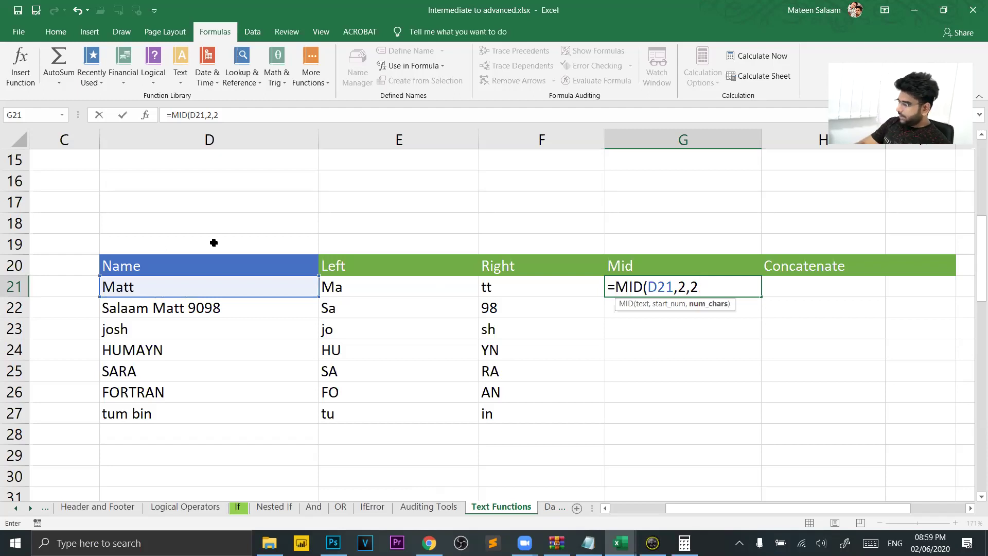
type(")")
key("Return")
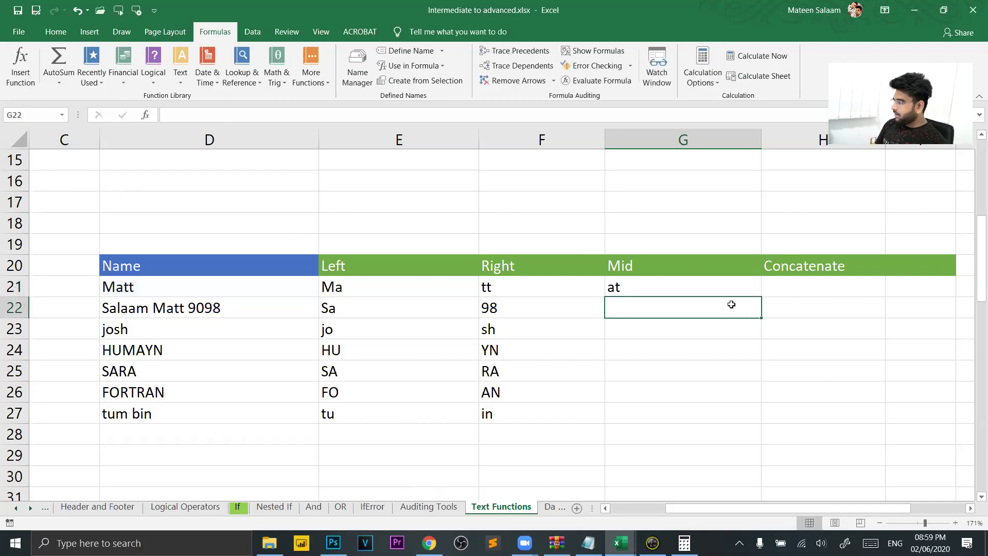
left_click(675, 285)
left_click_drag(761, 297, 761, 422)
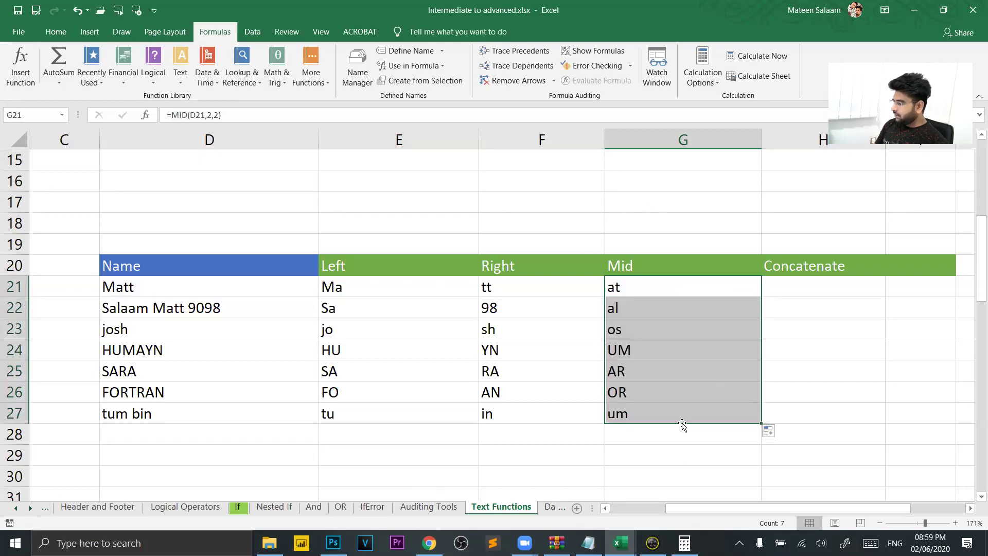
left_click(676, 196)
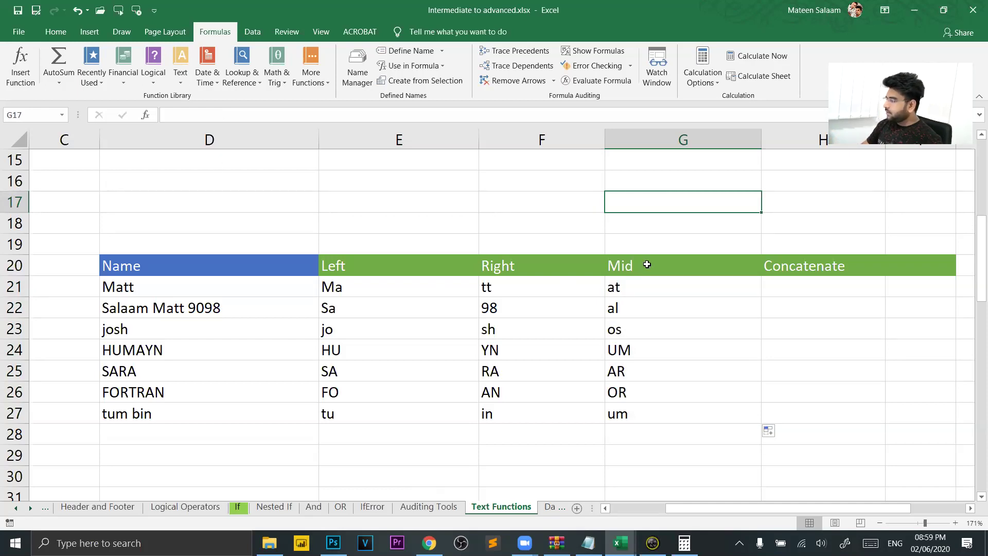
Step: Edit the LEFT formula in E21 to insert nested UPPER and TRIM functions before the D21 reference
double_click(450, 291)
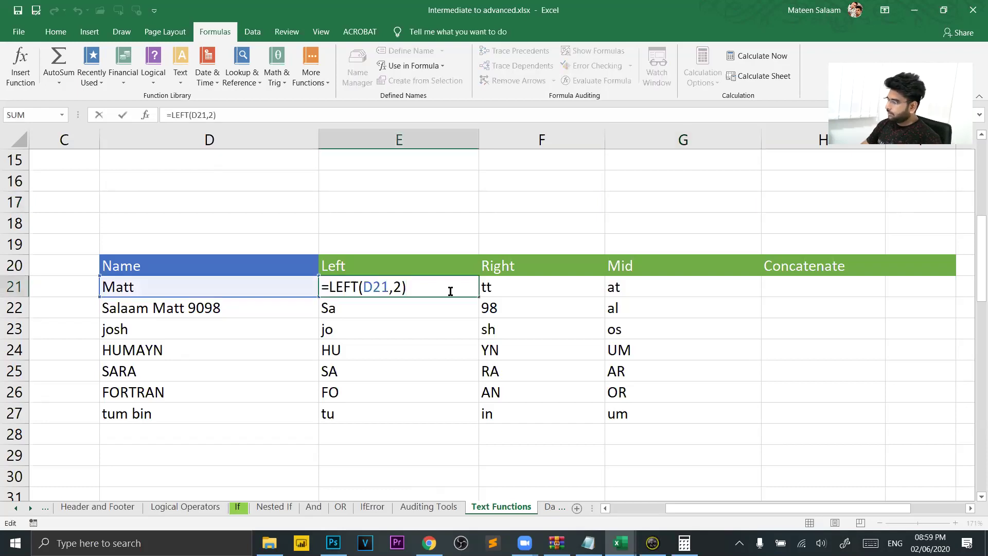
left_click(359, 288)
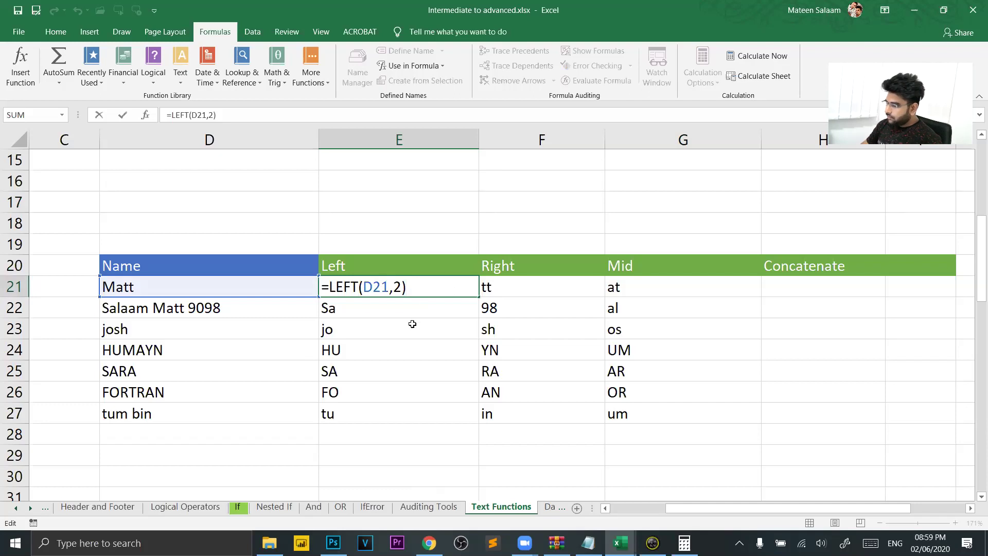
left_click(363, 287)
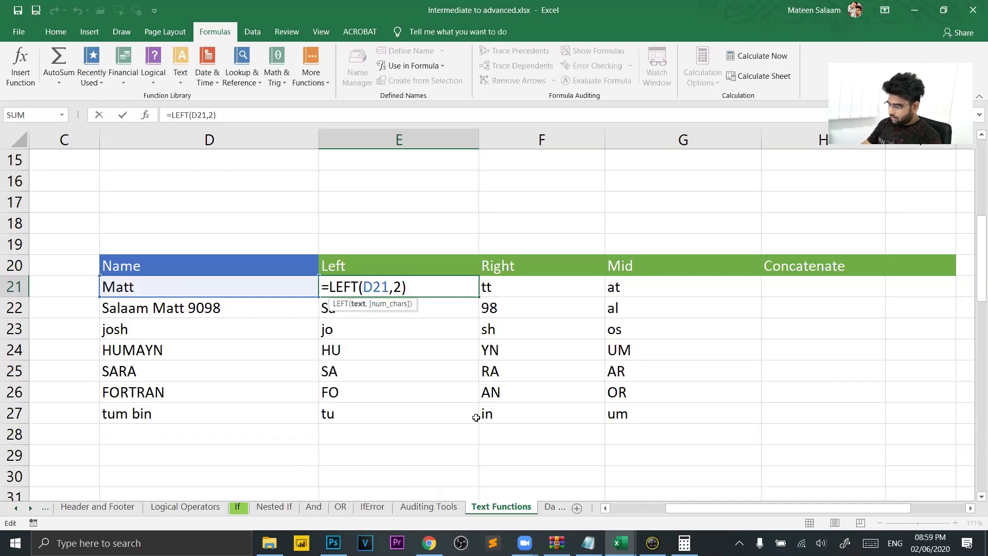
type("upper")
key("Tab")
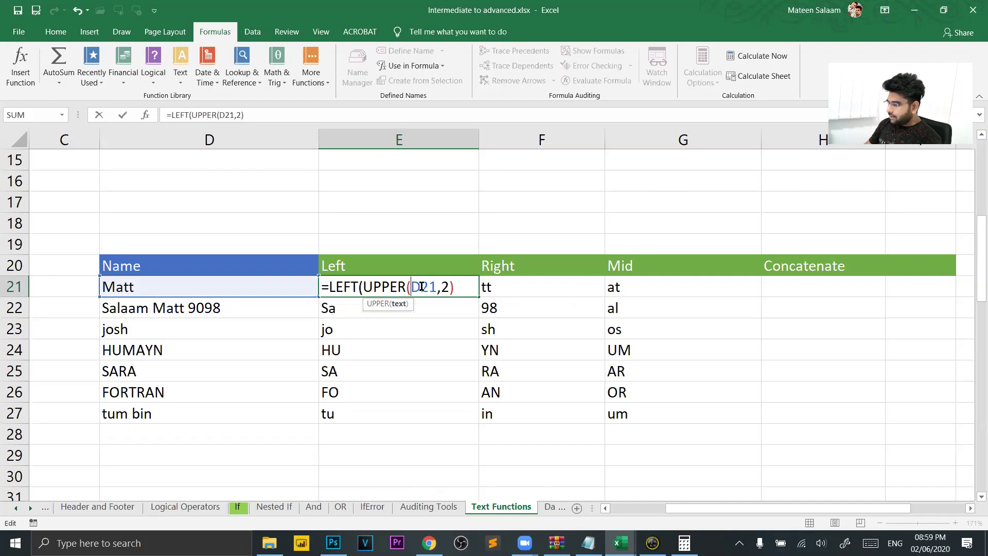
type("trim")
key("Tab")
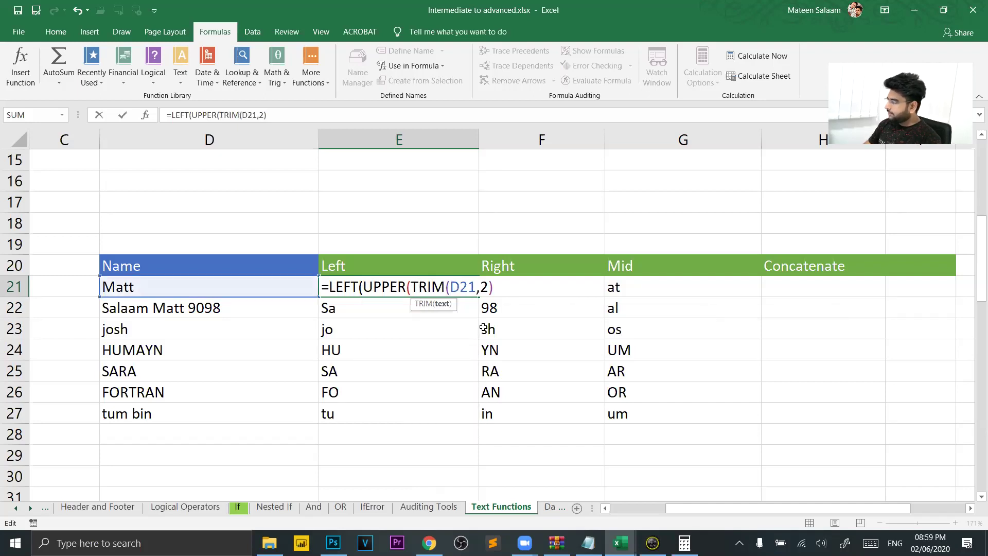
Step: Close the parentheses in the E21 formula to read =LEFT(UPPER(TRIM(D21),2)) and try to enter it
key("Right")
key("Right")
key("Right")
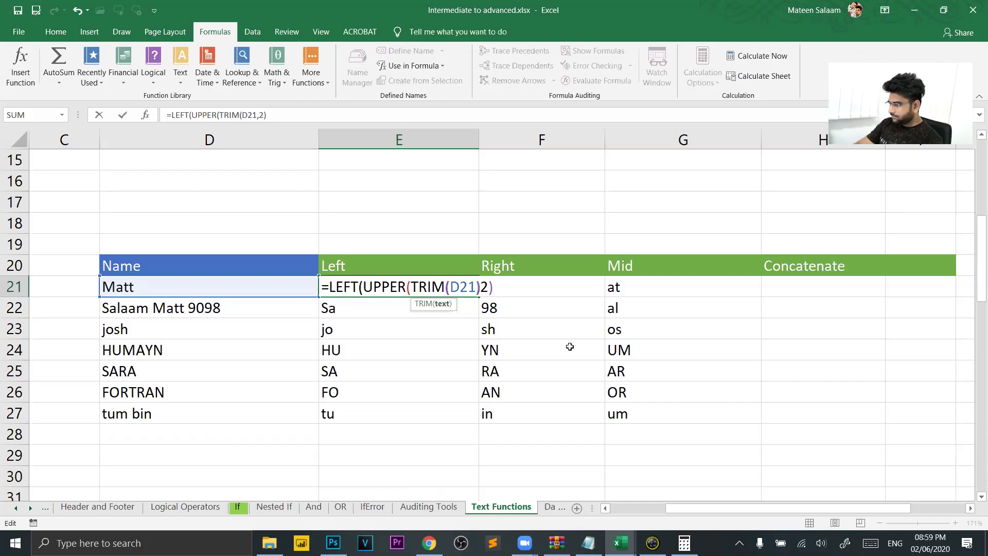
type(")")
key("Right")
key("Right")
key("Right")
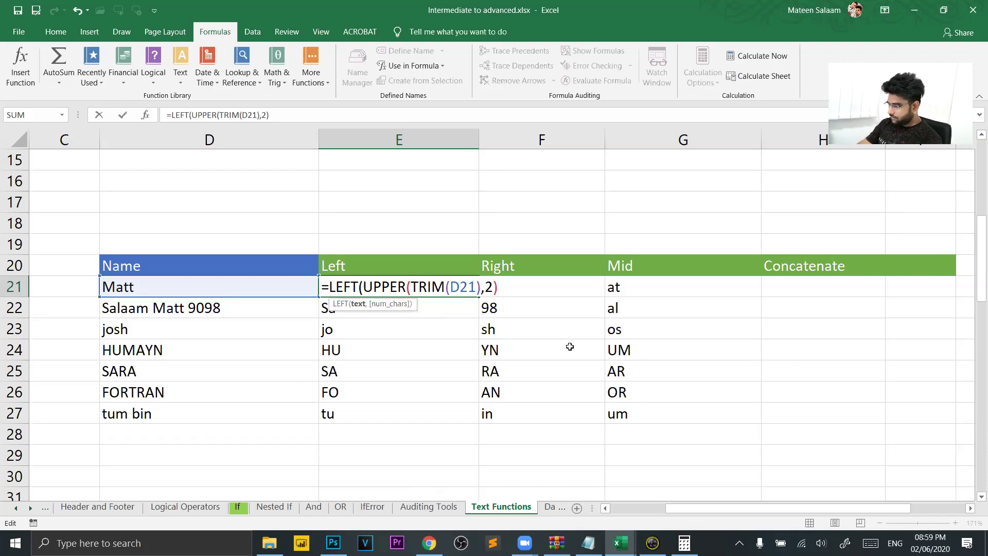
type(")")
key("Return")
left_click(497, 307)
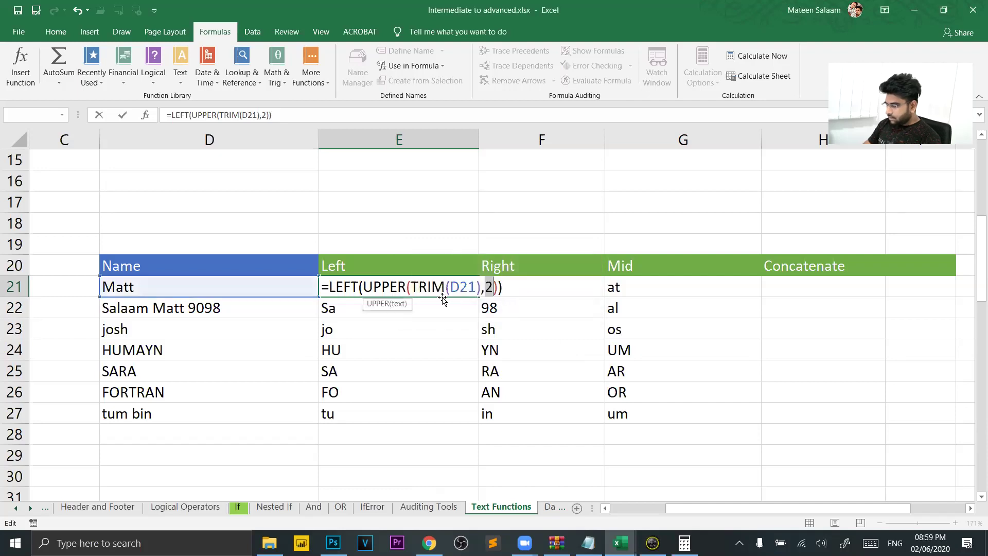
left_click(503, 287)
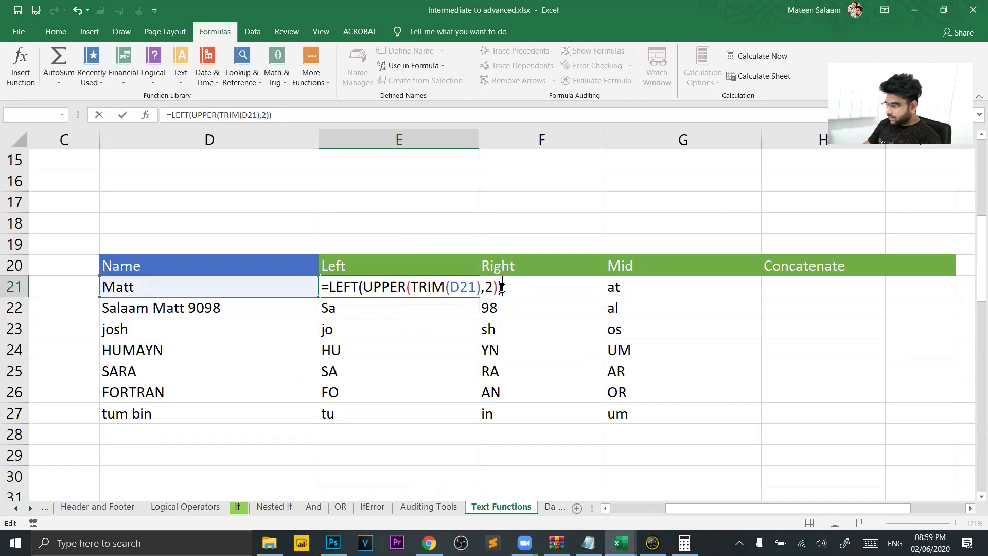
Step: Remove the UPPER function and its parentheses from E21 and enter the formula as =LEFT(TRIM(D21),2)
left_click_drag(330, 287, 410, 287)
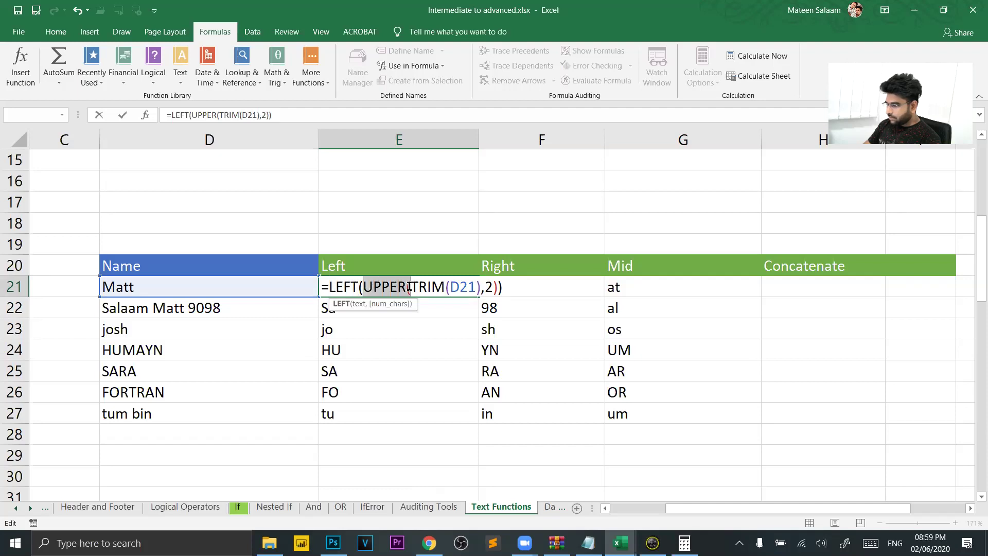
left_click(373, 287)
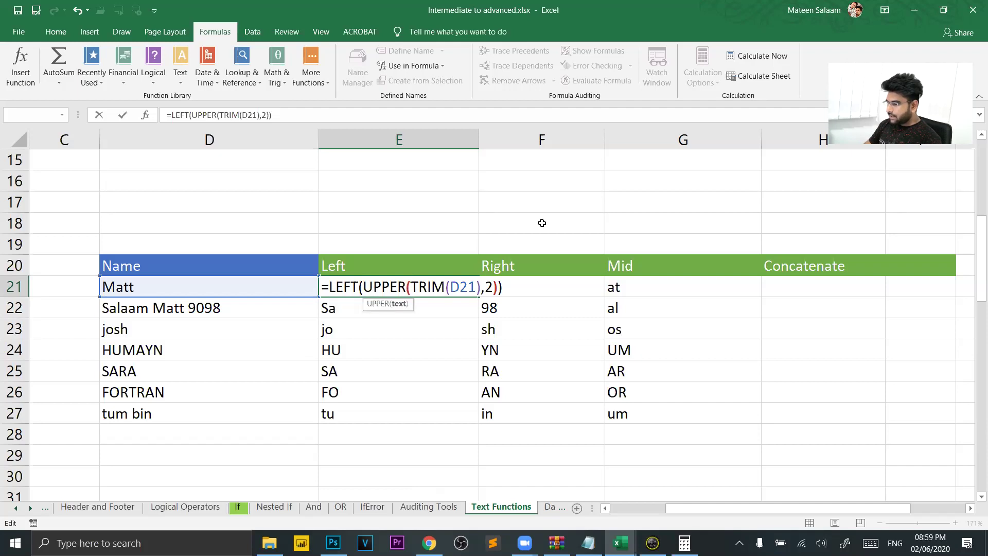
key("shift+Left")
key("shift+Left")
key("shift+Left")
key("shift+Left")
key("shift+Left")
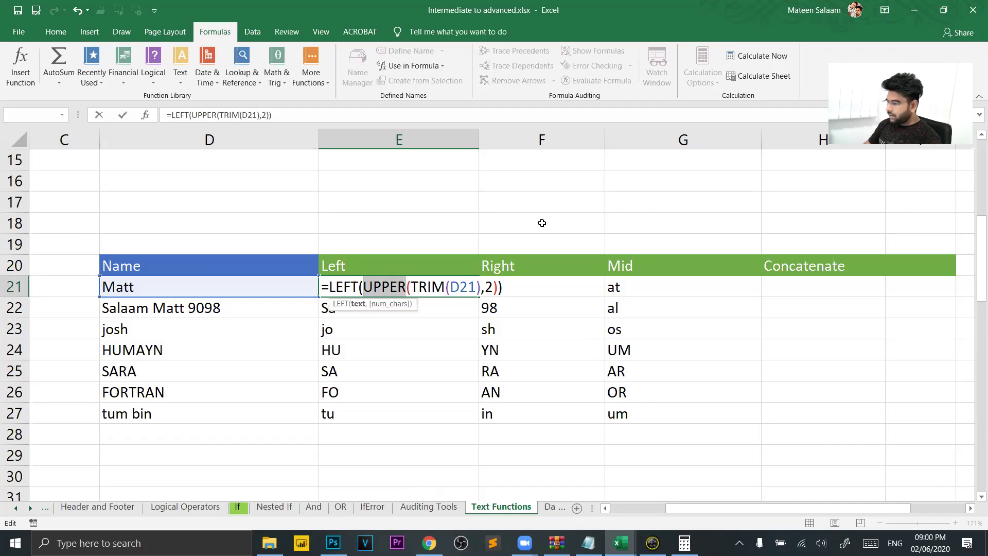
key("BackSpace")
left_click(455, 288)
key("BackSpace")
left_click(364, 294)
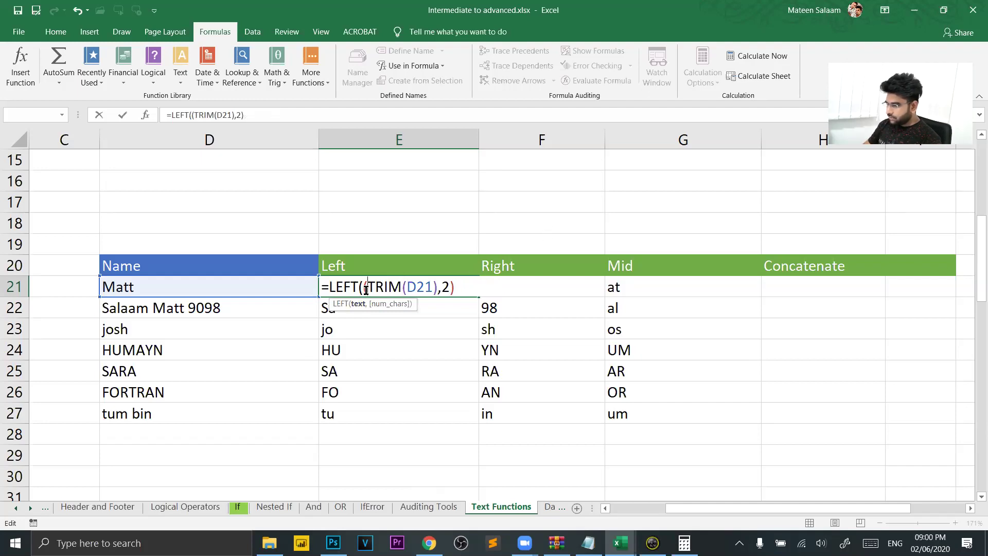
key("BackSpace")
key("Return")
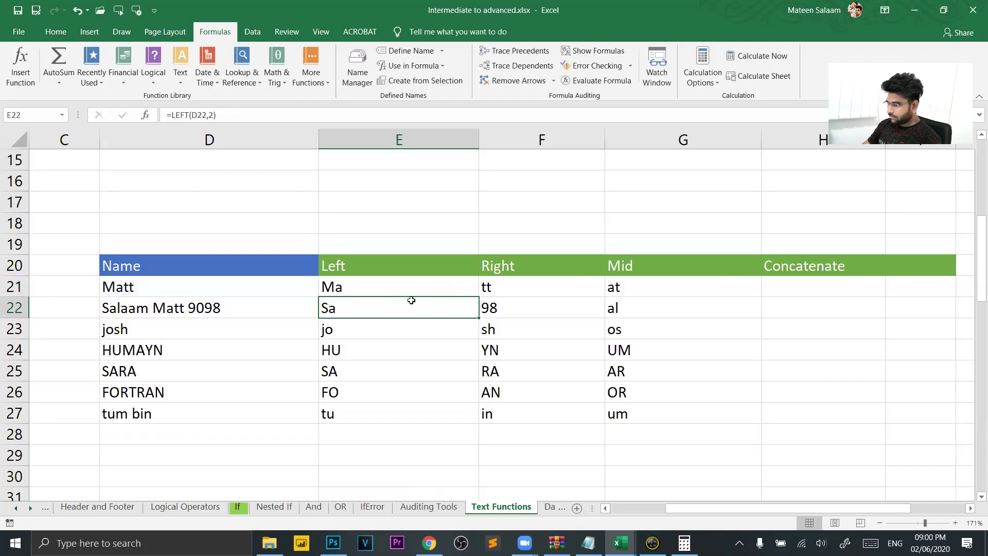
Step: Review the nested formula in E21 and the Trim, Proper, Upper, Lower and Len table in rows 2 to 9
double_click(383, 286)
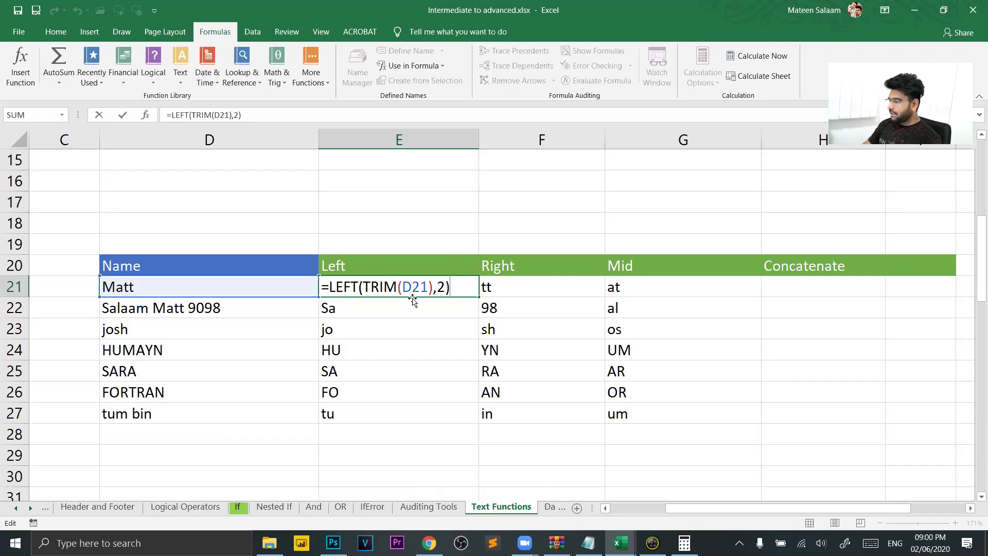
key("Return")
scroll(456, 275, "up", 5)
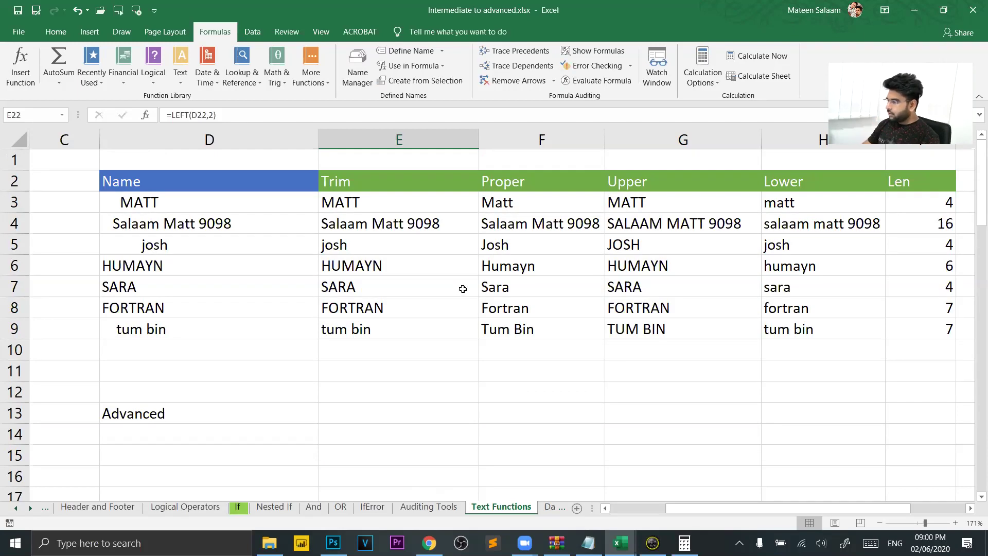
scroll(489, 384, "down", 2)
scroll(488, 384, "down", 2)
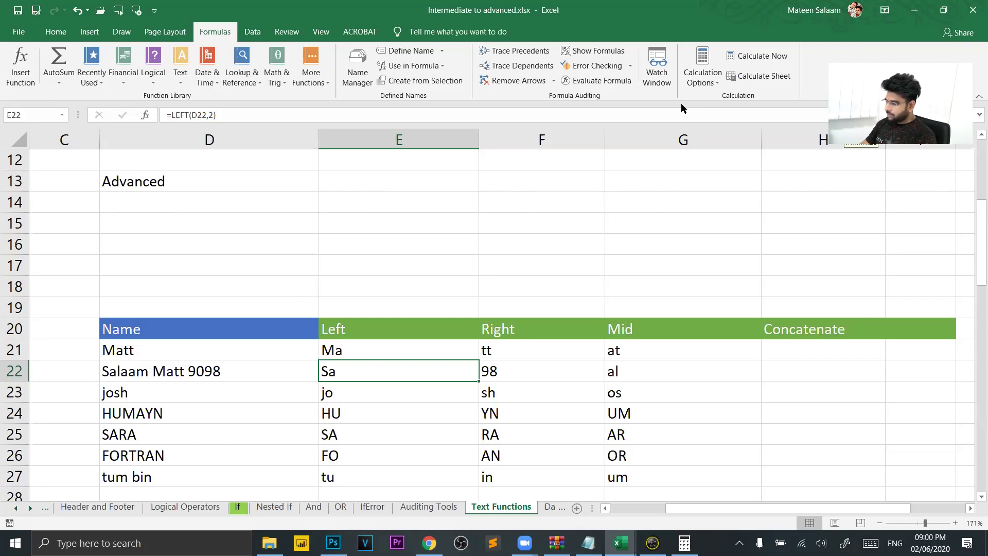
Step: Examine the nested formula in E21 piece by piece, from the LEFT parenthesis through TRIM to the D21 reference
left_click(358, 349)
double_click(360, 350)
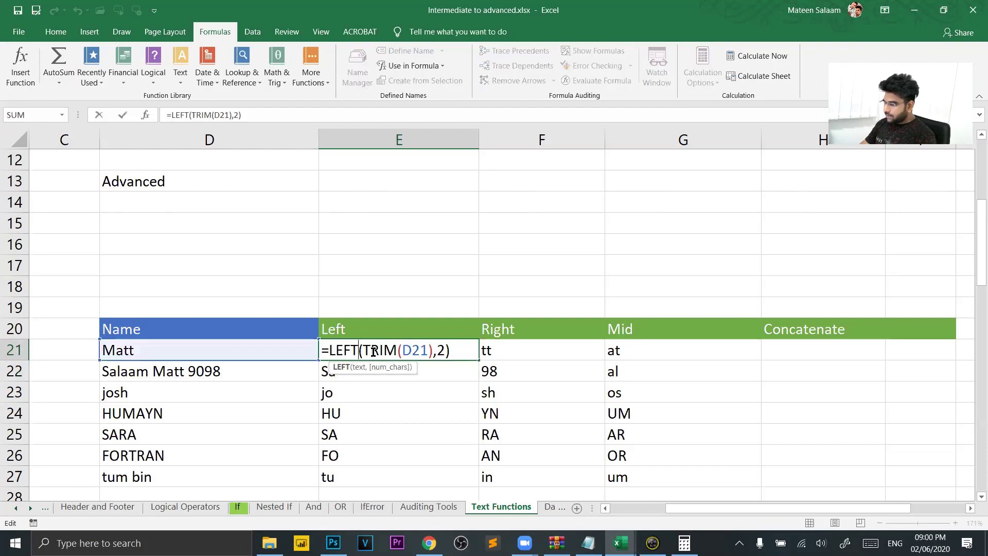
left_click(361, 350)
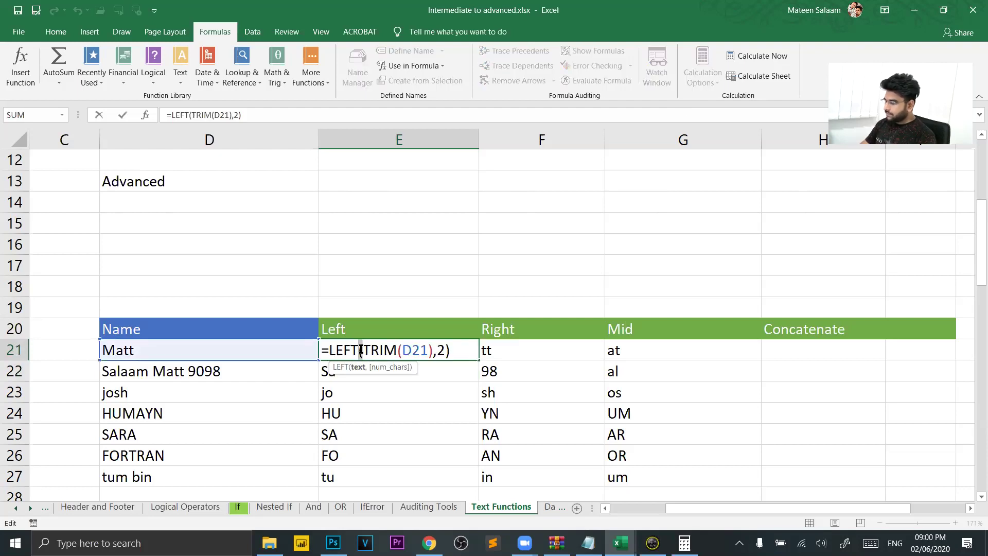
left_click(360, 350)
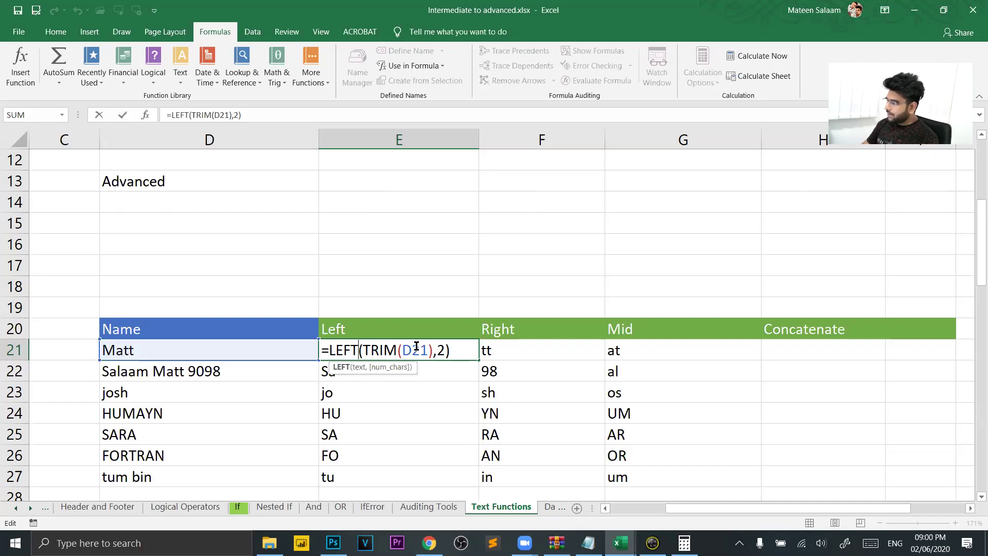
key("Right")
key("Right")
key("Right")
key("Right")
key("Right")
key("Right")
key("shift+Left")
key("Right")
key("Right")
key("Right")
key("Right")
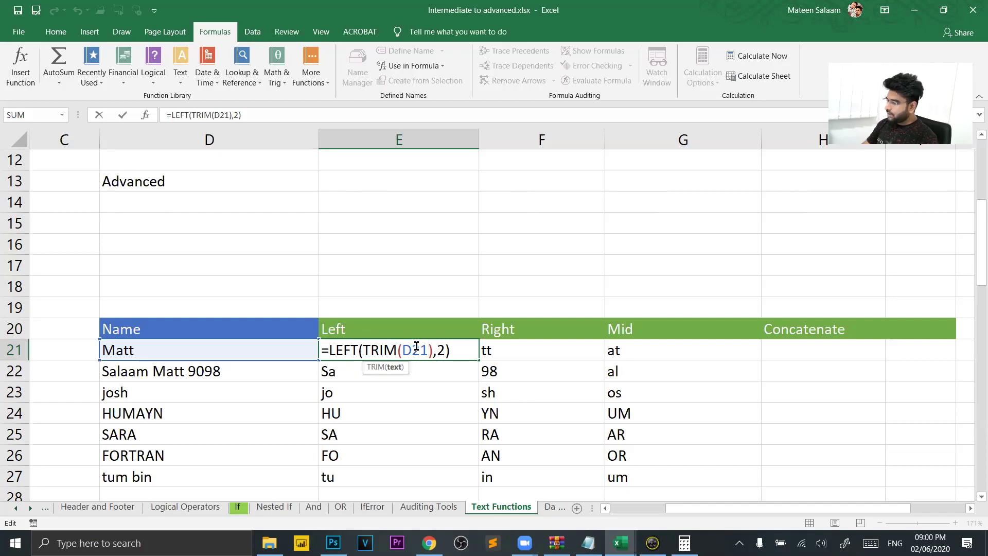
Step: Try adding extra opening parentheses before the D21 reference in the E21 formula, and delete them again
key("Left")
key("Left")
key("Left")
type("(")
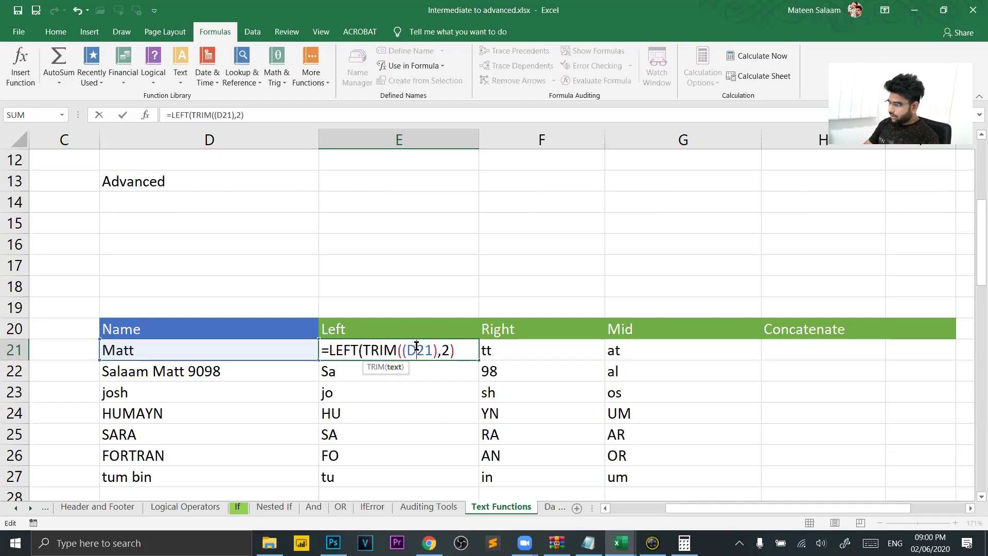
key("Left")
key("Left")
key("Left")
key("Left")
key("Left")
key("Left")
key("Right")
key("Right")
key("Right")
key("Right")
key("Right")
key("Right")
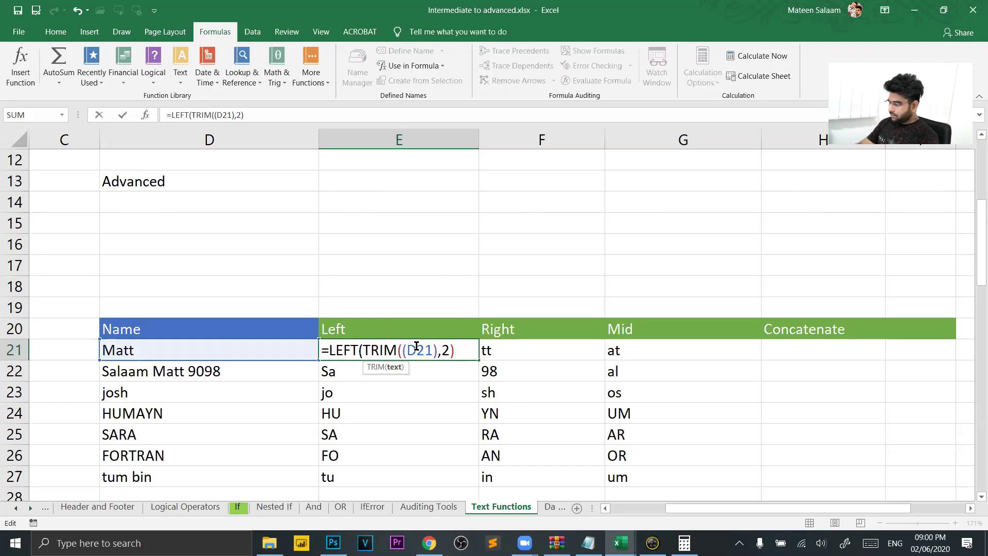
type("((")
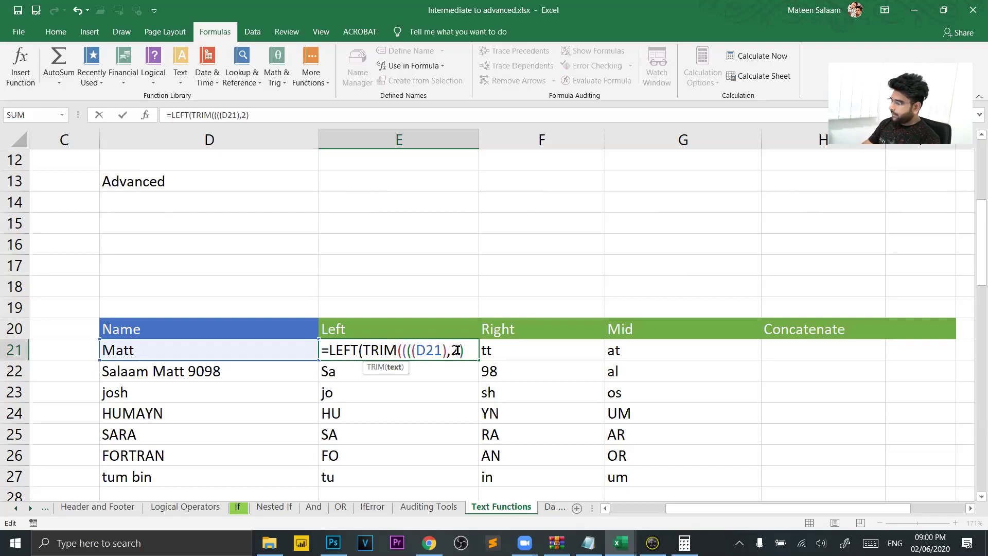
type("(((")
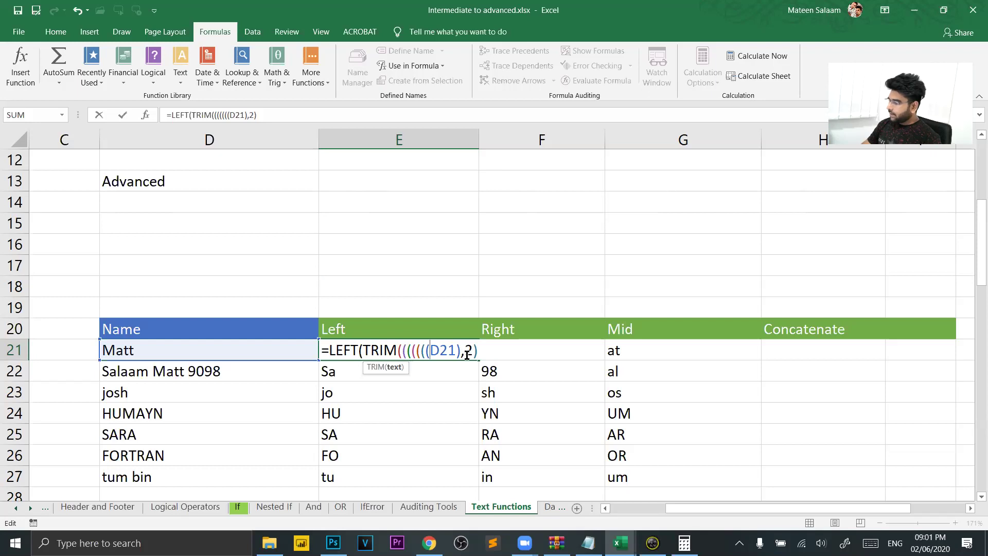
key("BackSpace")
key("BackSpace")
key("BackSpace")
key("BackSpace")
key("BackSpace")
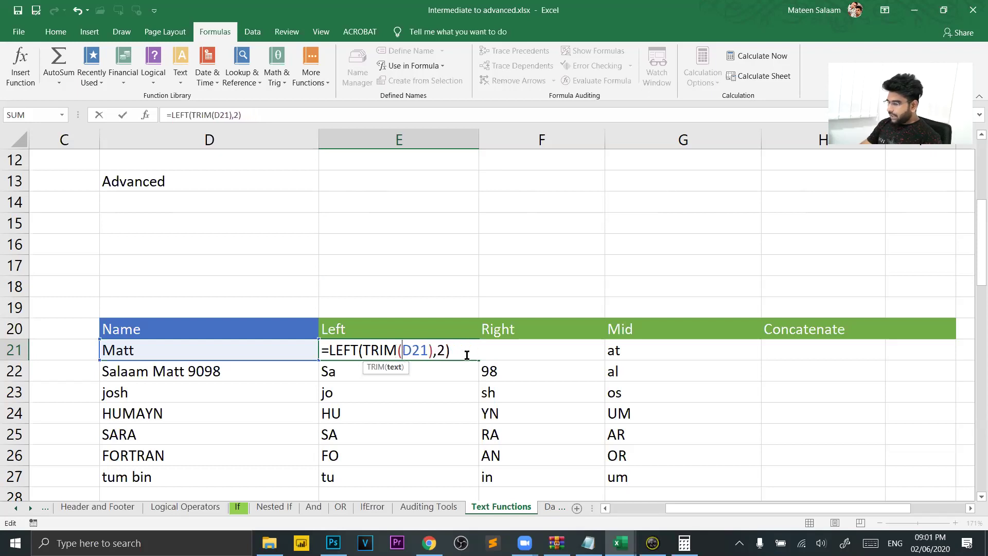
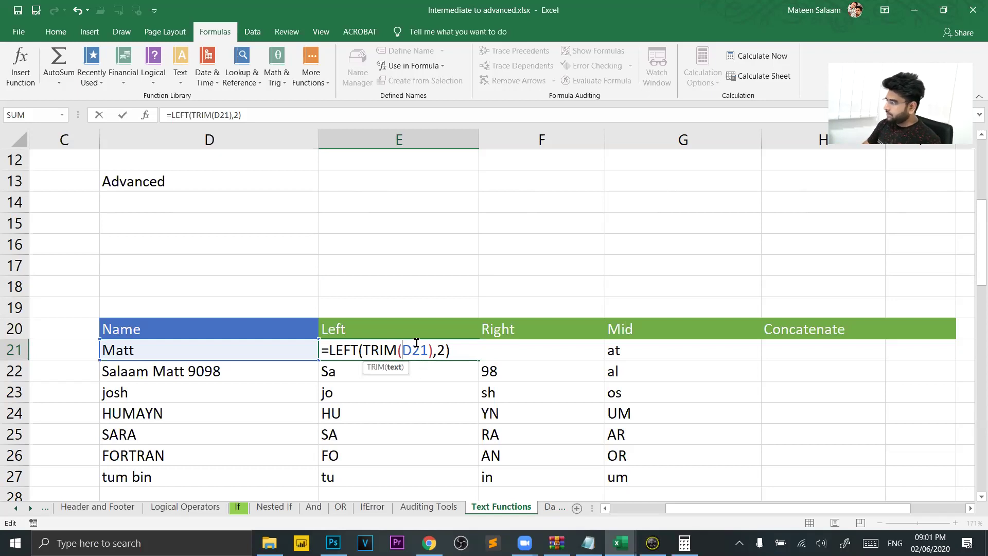
Step: Confirm =LEFT(TRIM(D21),2) in E21 and fill it down the Left column to E27
left_click(458, 351)
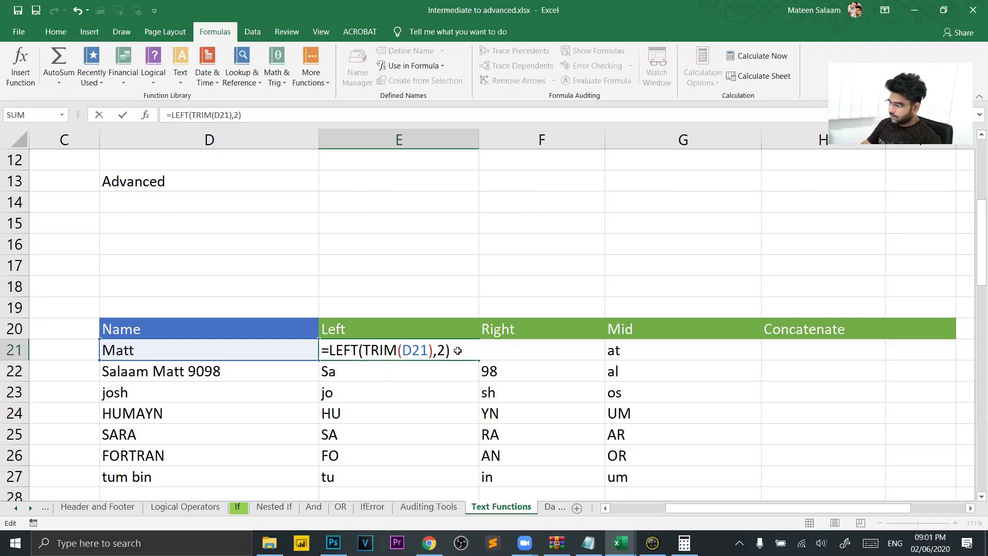
key("Return")
left_click(457, 347)
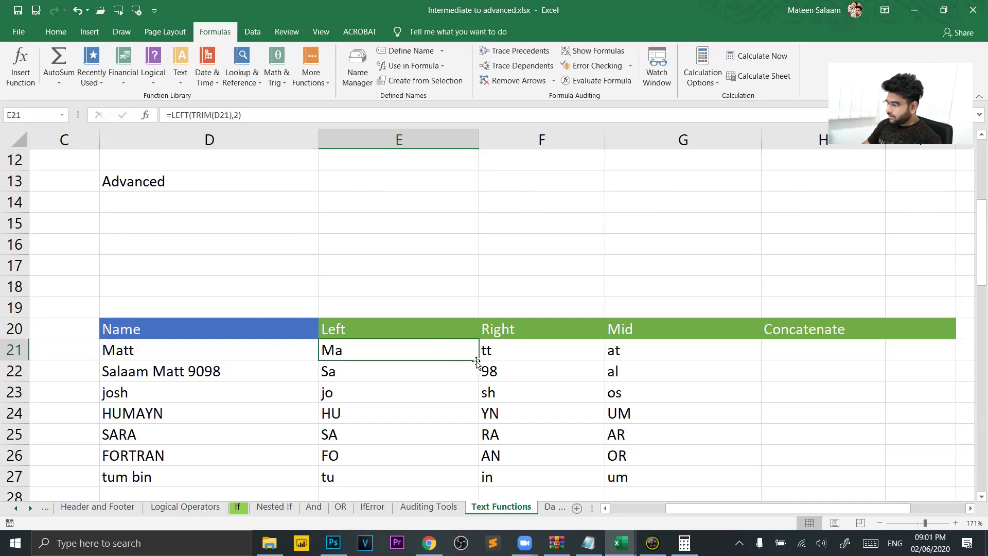
double_click(481, 361)
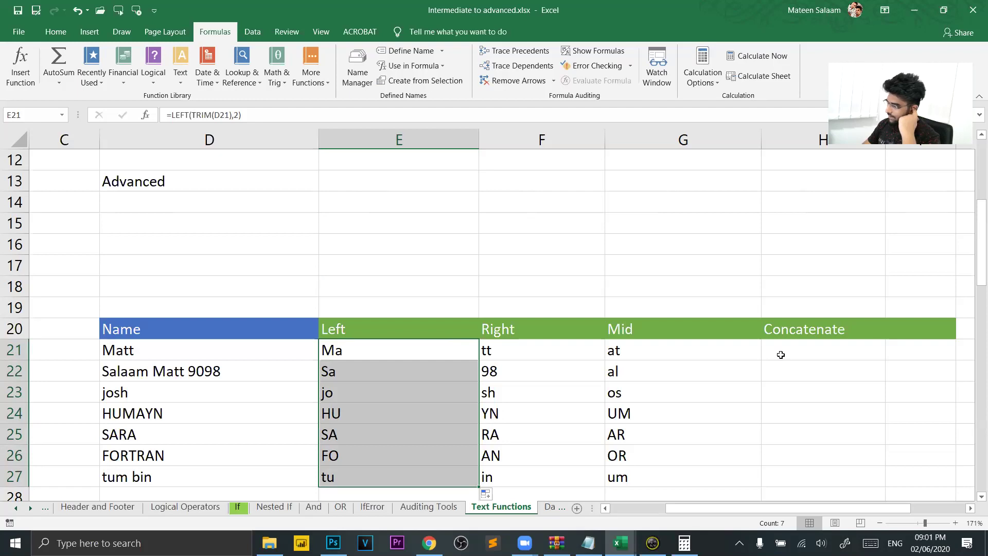
Step: Enter =CONCATENATE(E21,F21) in H21 to join the Left and Right values
left_click(859, 344)
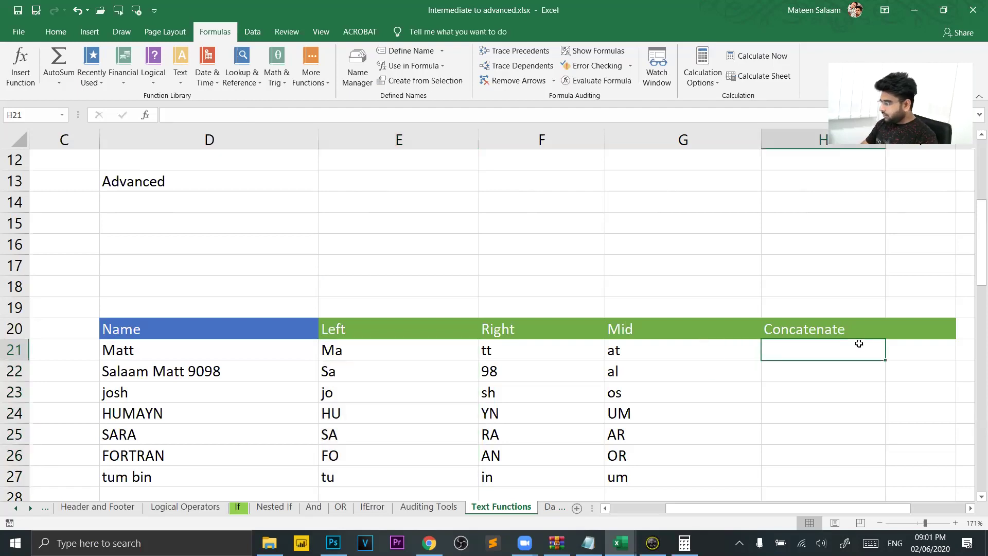
scroll(859, 344, "right", 1)
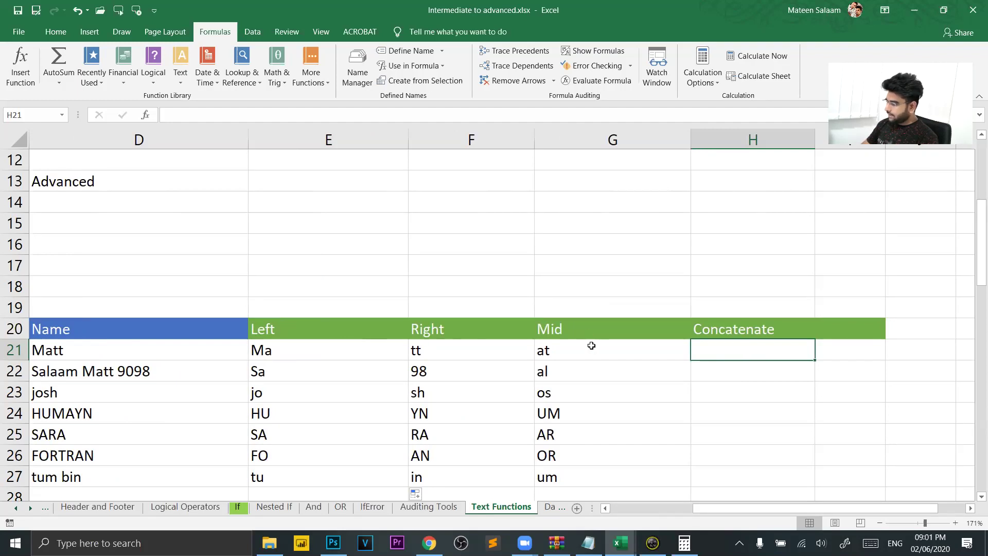
type("=concate")
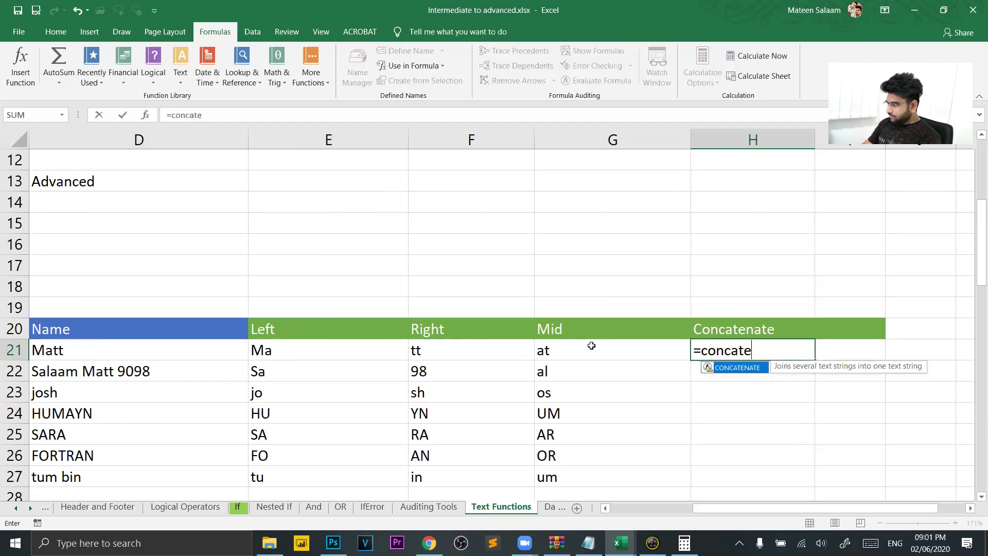
key("Tab")
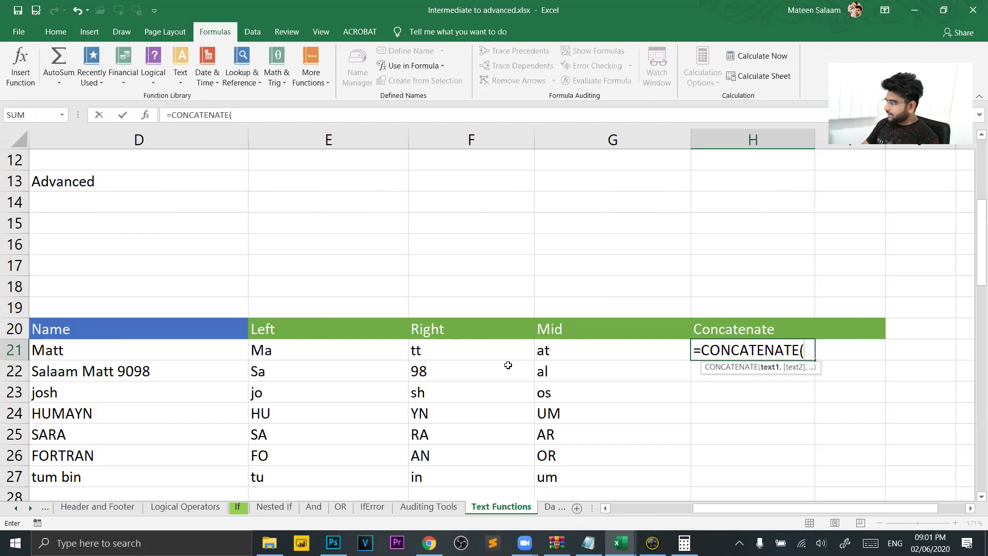
left_click(307, 352)
type(",")
left_click(428, 350)
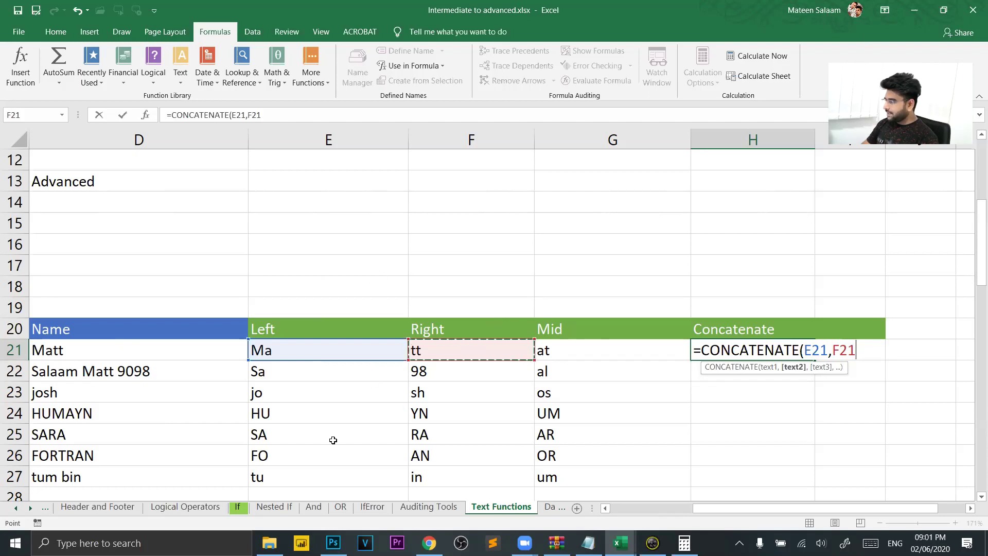
key("Return")
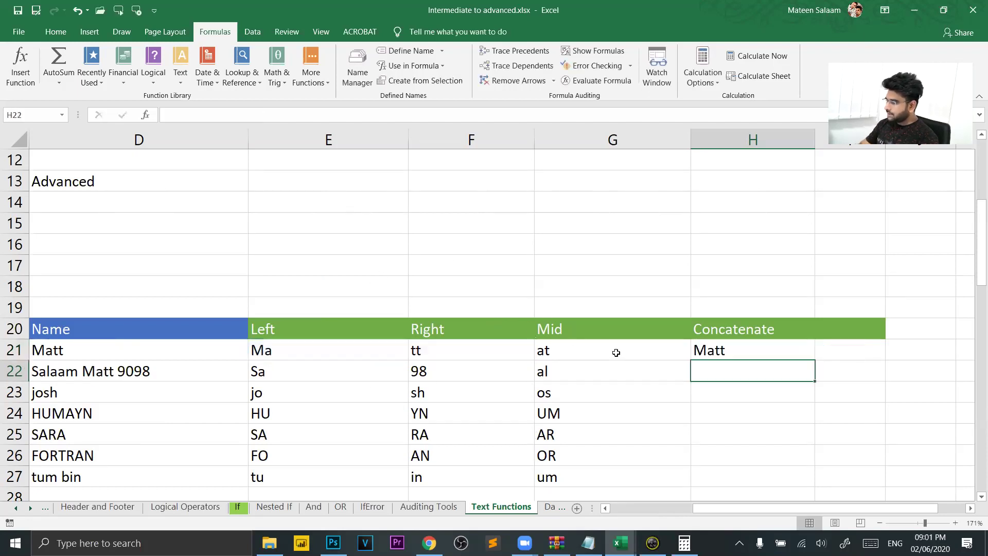
Step: Fill the CONCATENATE formula from H21 down the Concatenate column to H27
left_click(751, 349)
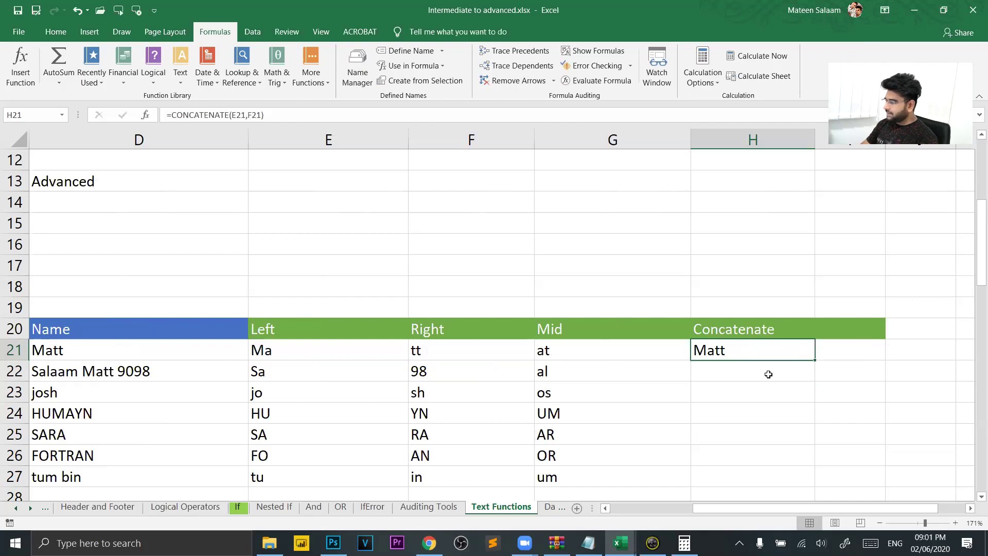
left_click_drag(816, 361, 785, 226)
scroll(785, 226, "up", 2)
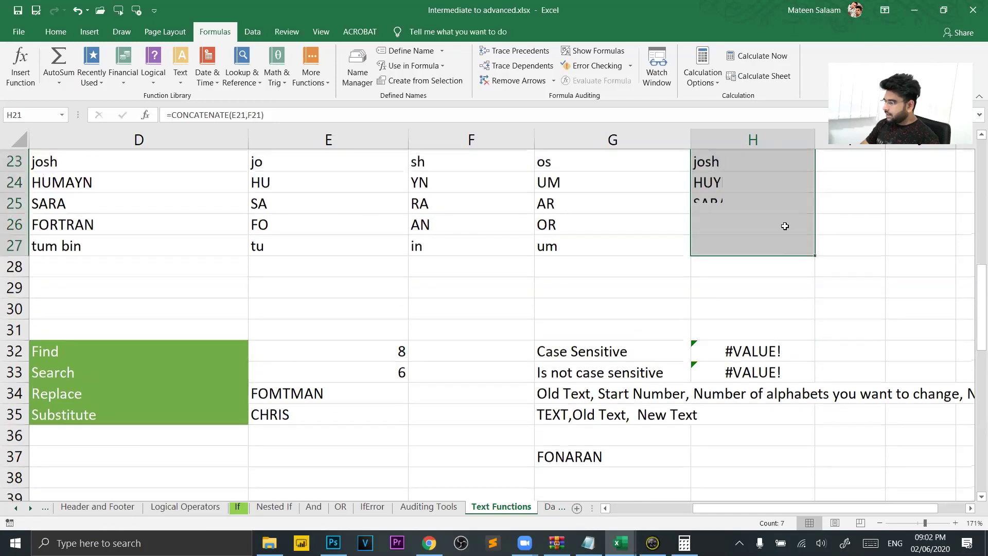
left_click(893, 245)
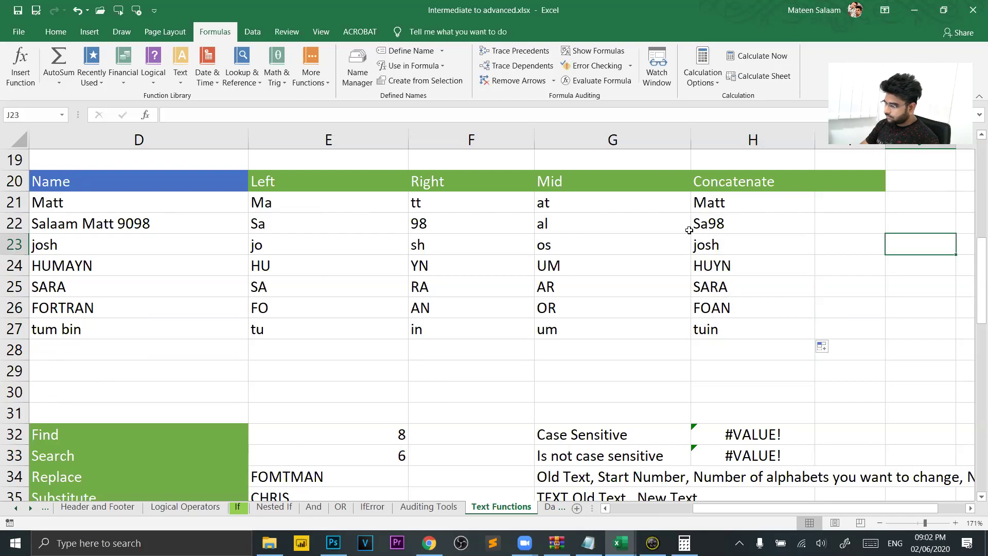
scroll(563, 331, "down", 2)
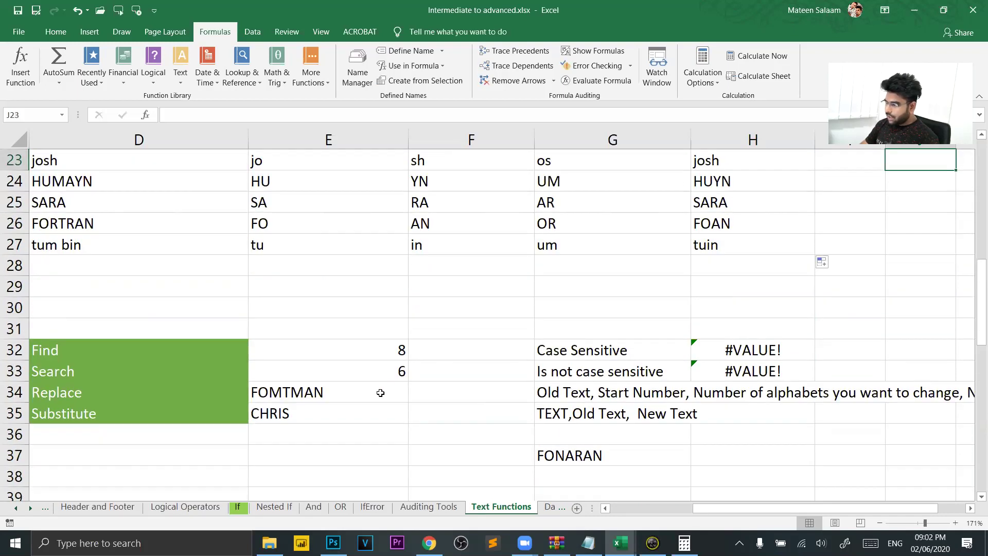
Step: Look over the Find, Search, Replace and Substitute examples in rows 32 to 35 and the name list above them
left_click(381, 394)
key("Down")
key("Down")
left_click(349, 414)
left_click(329, 345)
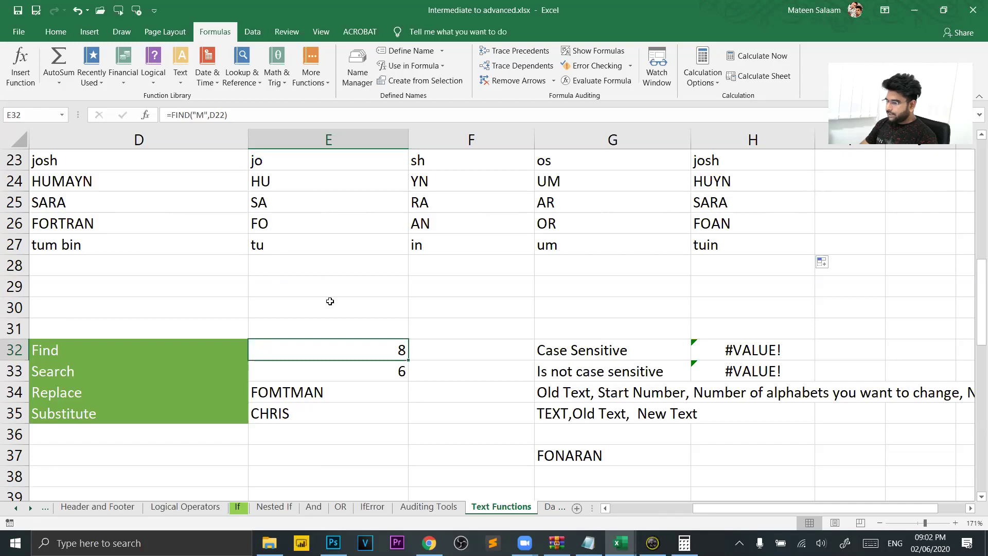
scroll(330, 301, "up", 1)
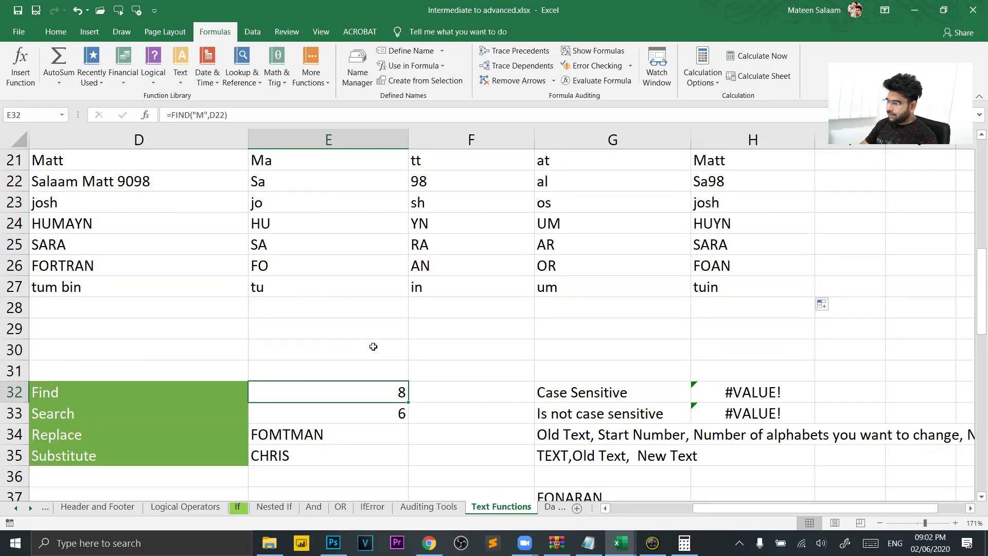
scroll(358, 343, "left", 1)
scroll(357, 343, "up", 2)
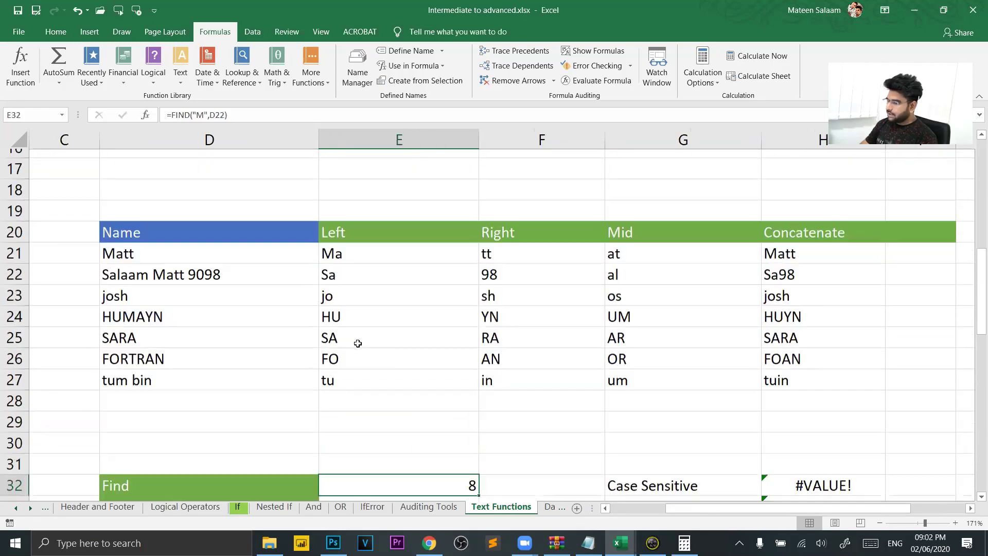
scroll(358, 343, "down", 3)
scroll(358, 342, "up", 1)
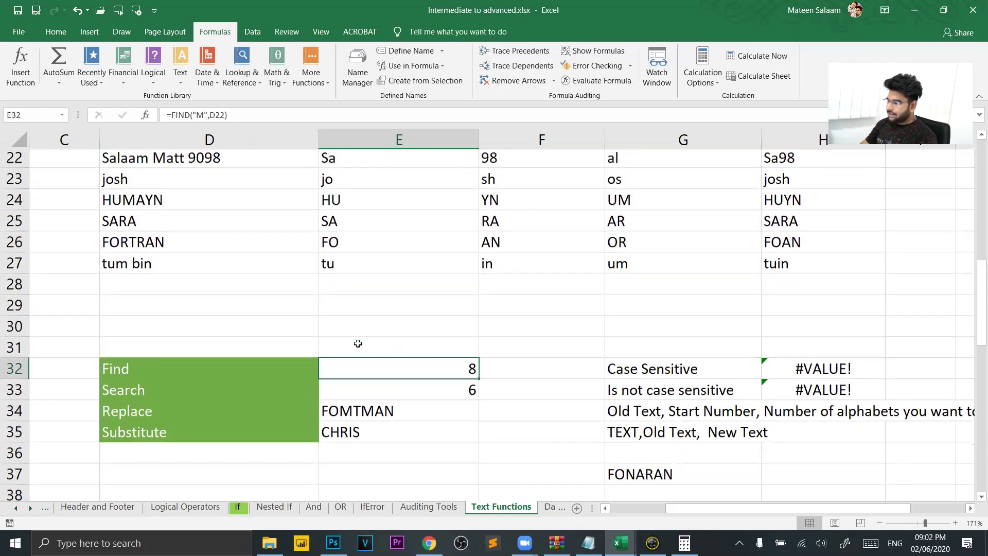
scroll(358, 343, "up", 1)
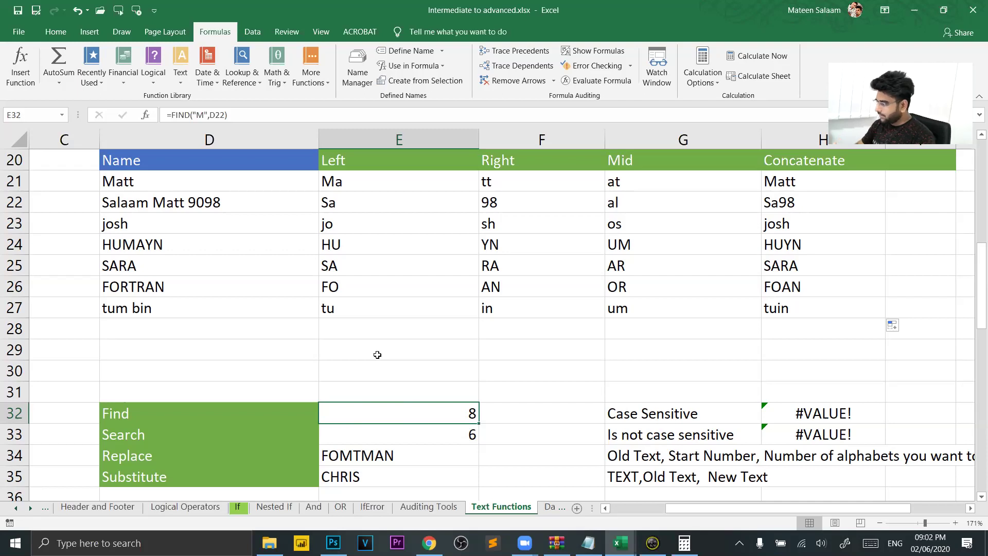
Step: Re-enter the Find example in E32 as =FIND("M",D22)
key("BackSpace")
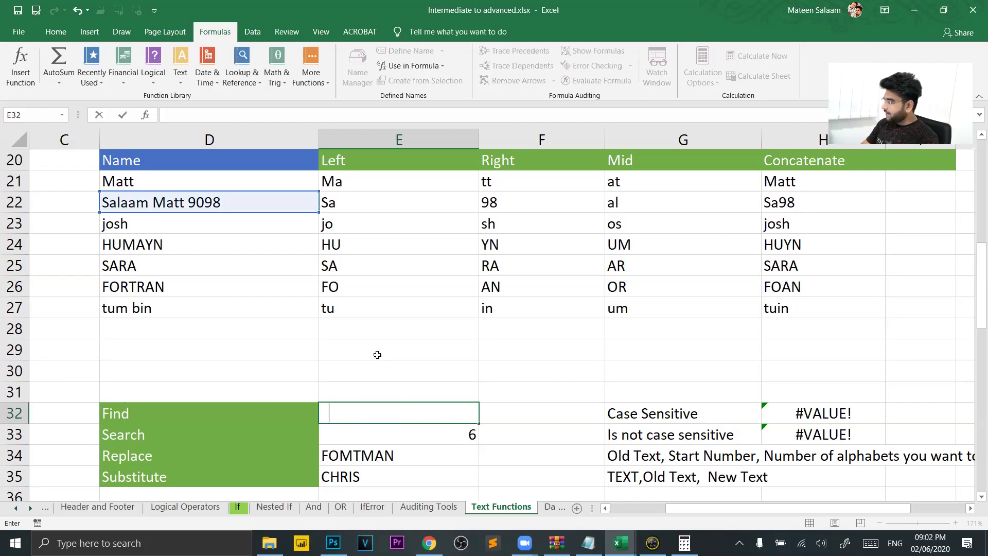
type("=fin")
key("Tab")
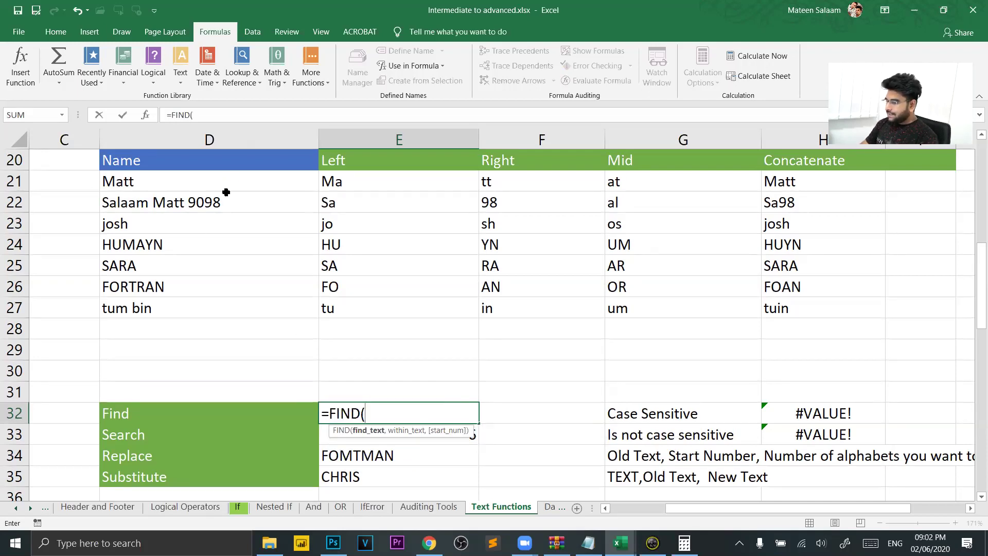
left_click(226, 202)
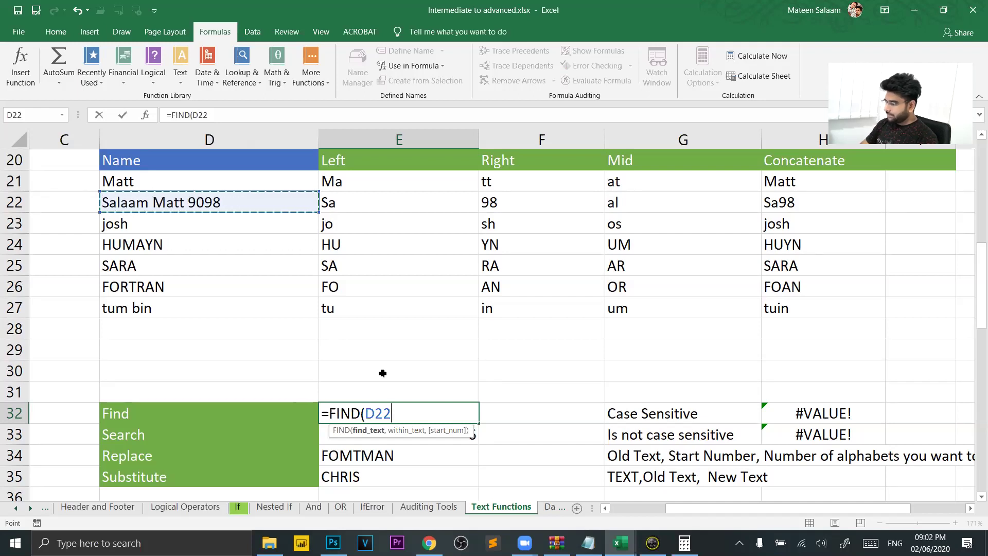
key("BackSpace")
key("BackSpace")
key("BackSpace")
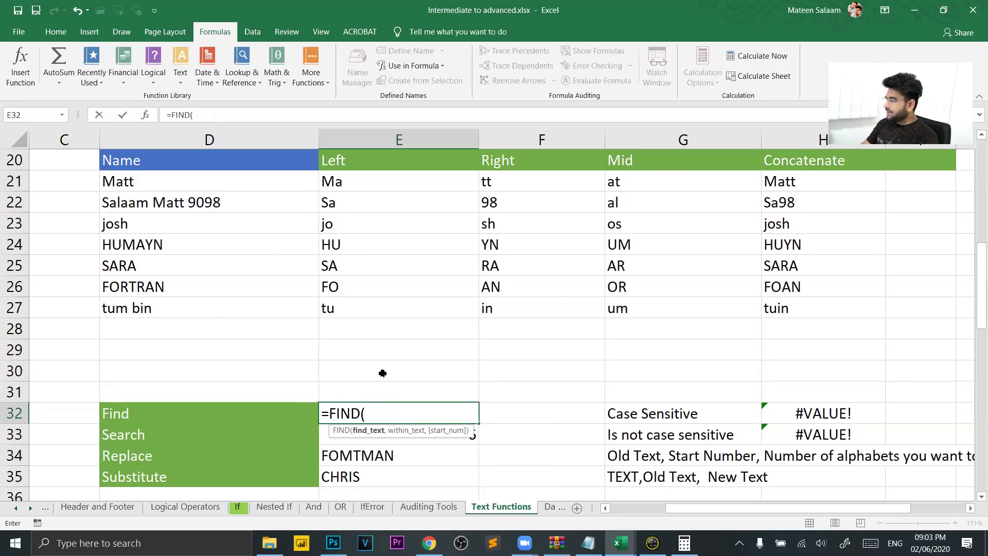
type("\"M")
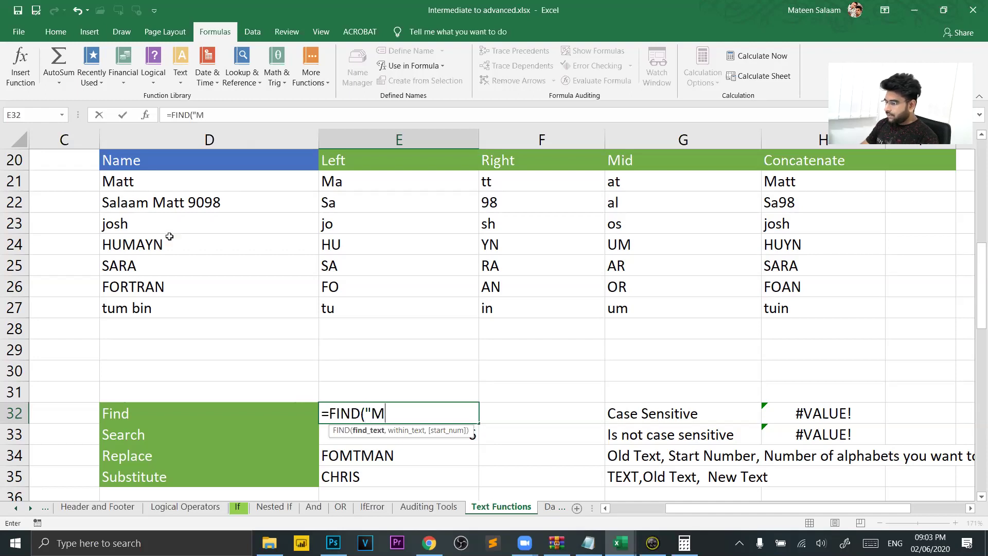
type("\",")
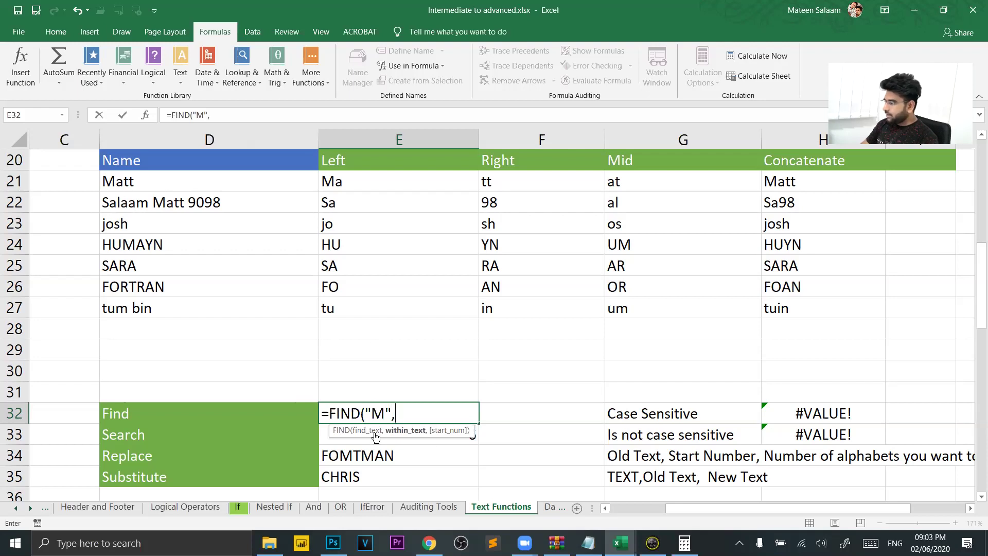
left_click(156, 201)
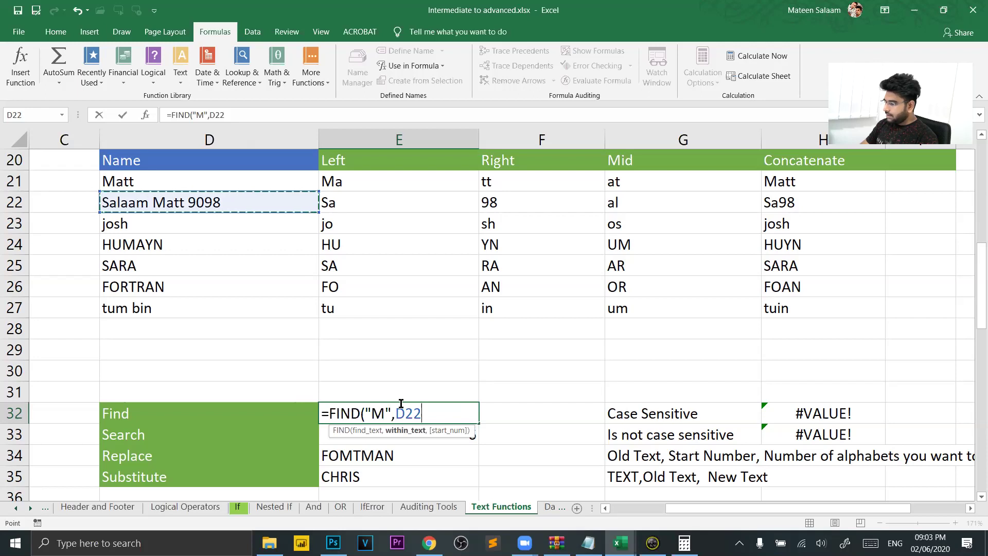
type(")")
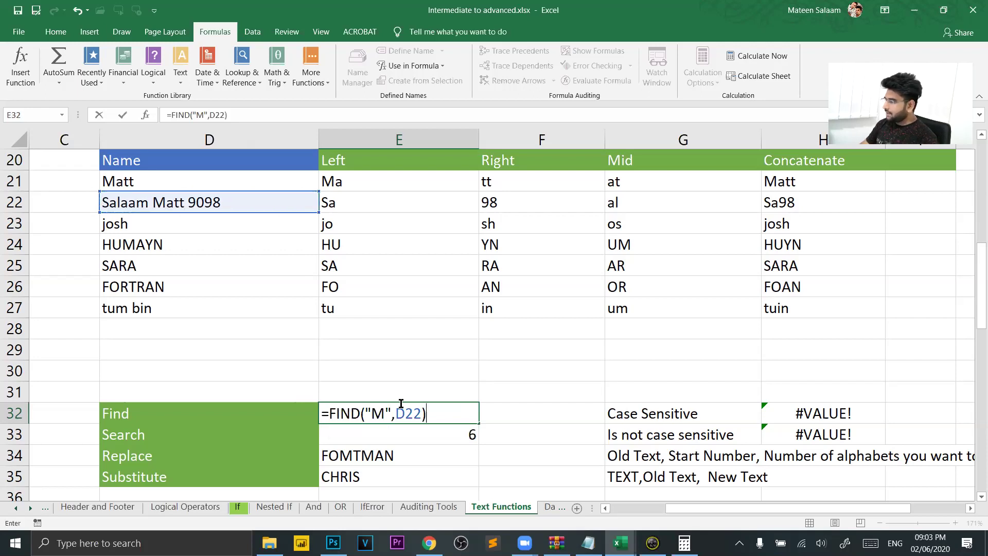
key("Return")
Step: Check the FIND formula in E32 by counting the characters of D22 up to the capital M
left_click(427, 415)
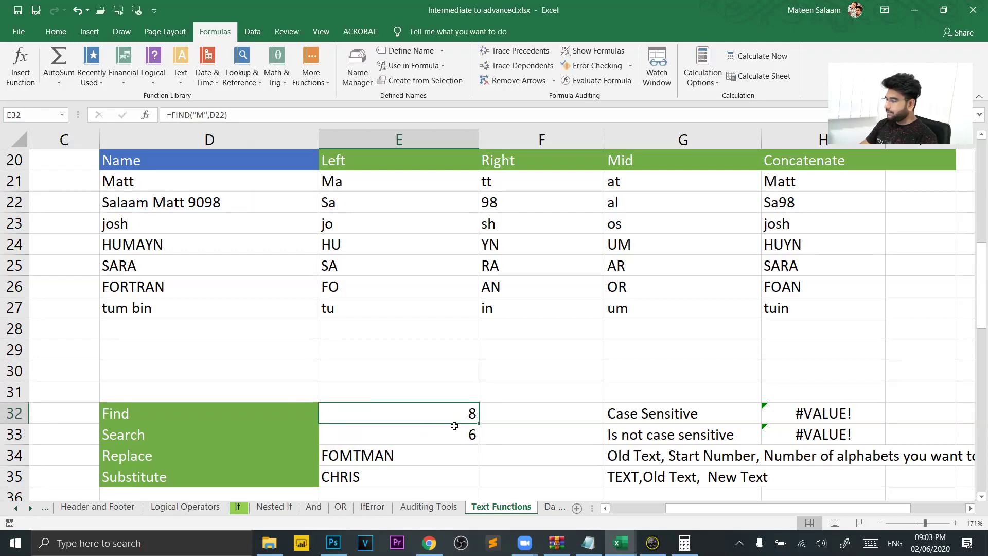
double_click(439, 415)
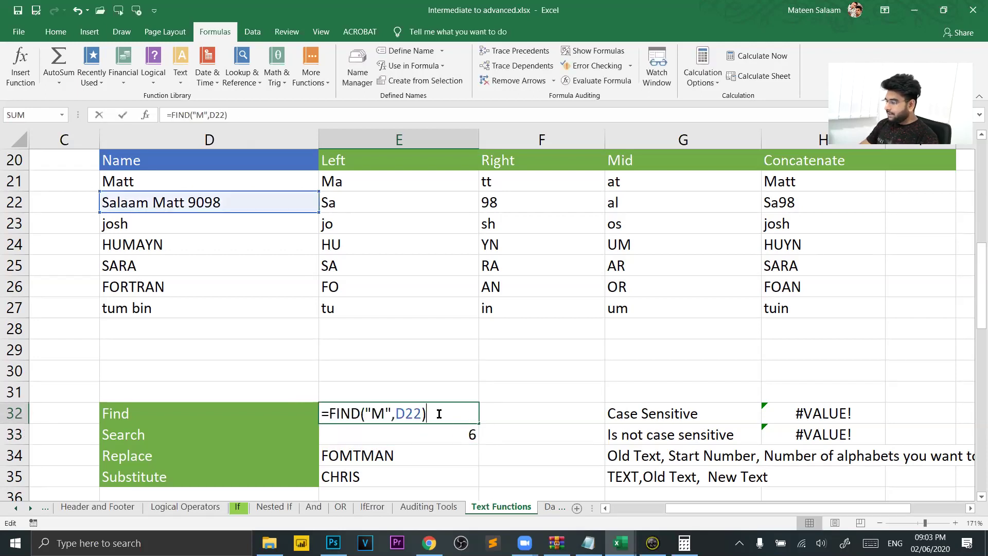
left_click(106, 201)
double_click(136, 200)
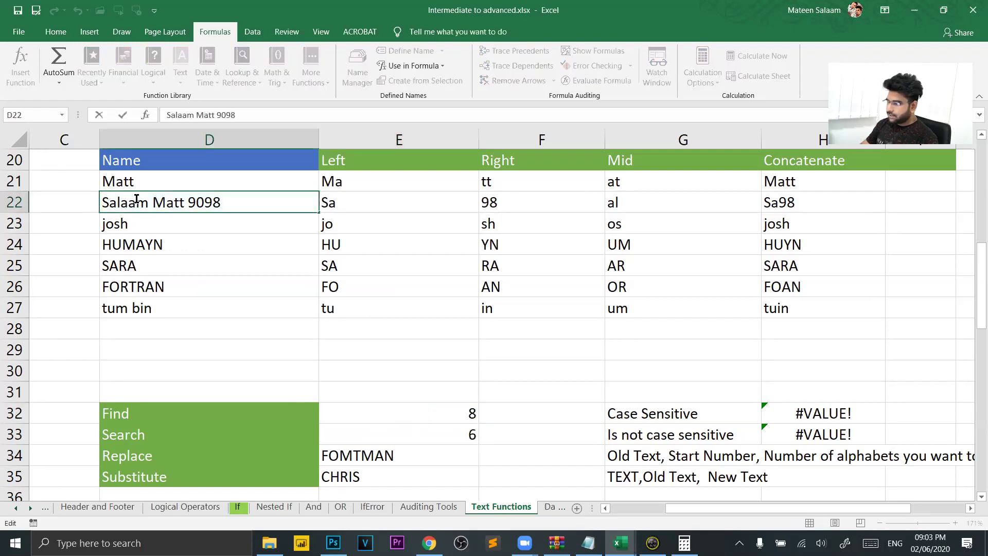
key("shift+Right")
key("shift+Right")
key("shift+Right")
key("shift+Right")
key("shift+Right")
key("shift+Right")
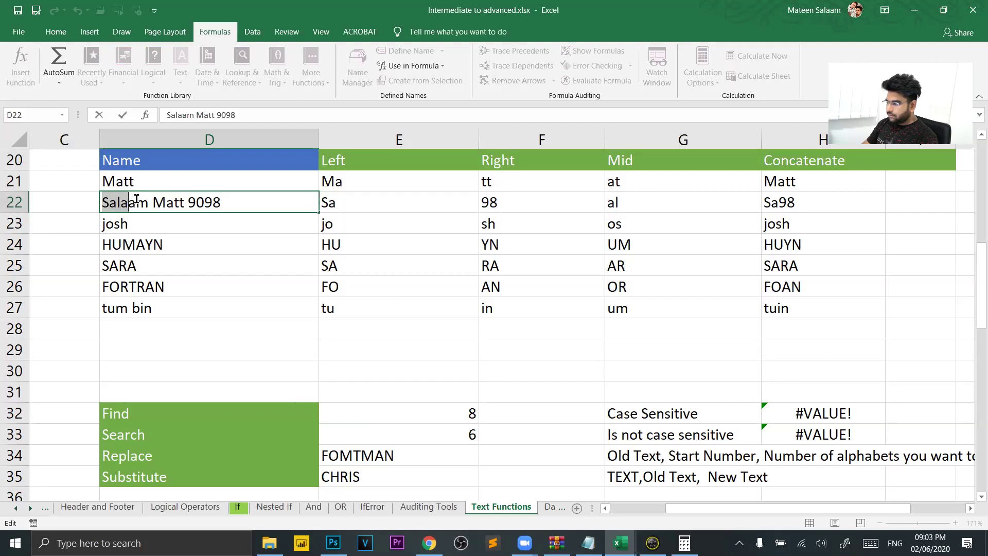
key("shift+Right")
key("shift+Right")
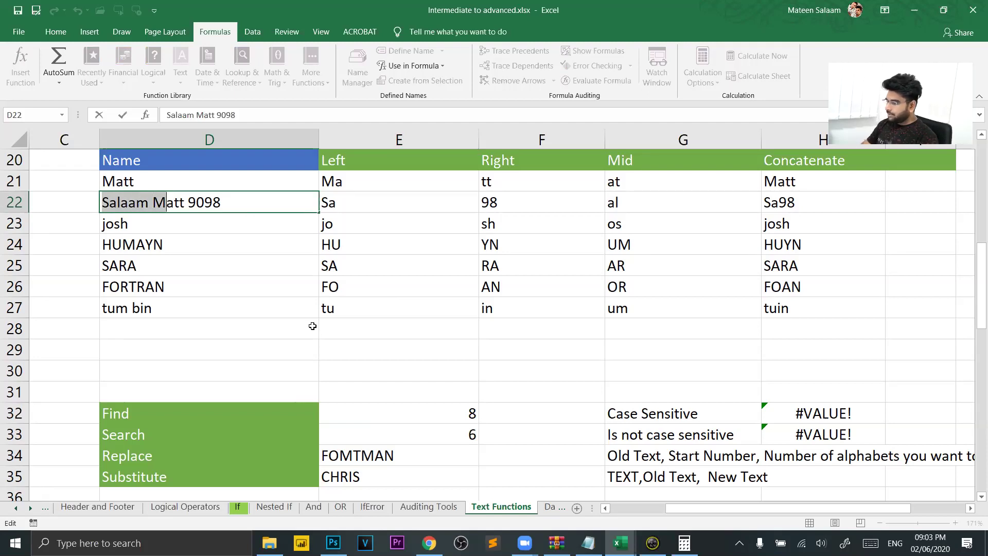
left_click(415, 414)
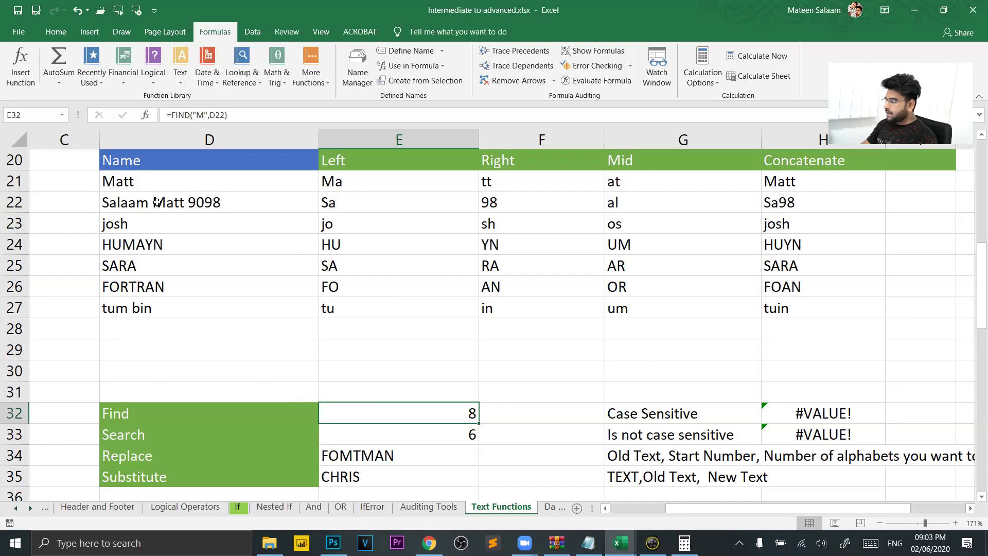
Step: Change the search text in E33 to a capital M so the formula reads =SEARCH("M",D22)
left_click(417, 446)
left_click(418, 439)
double_click(418, 437)
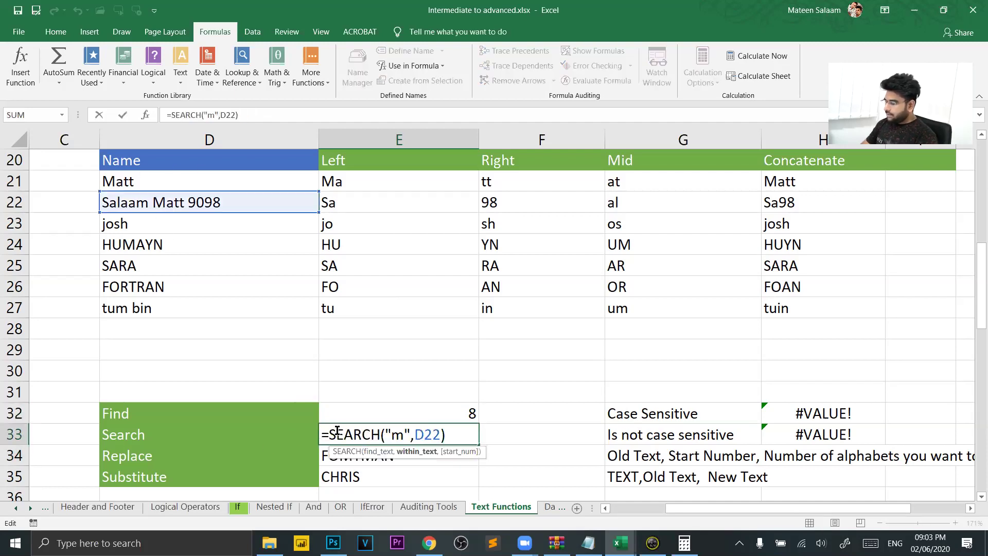
left_click(410, 434)
key("shift+Left")
type("M")
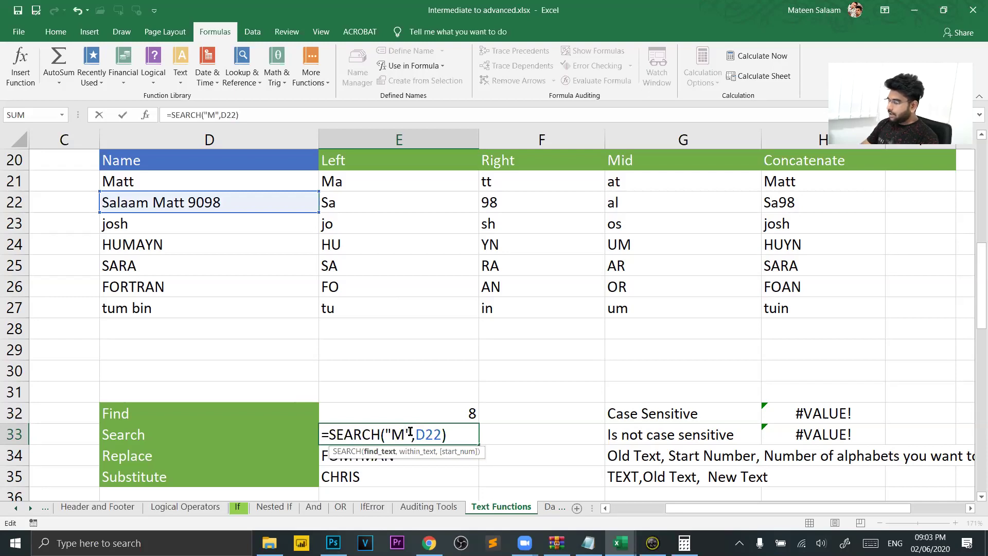
key("Return")
left_click(457, 434)
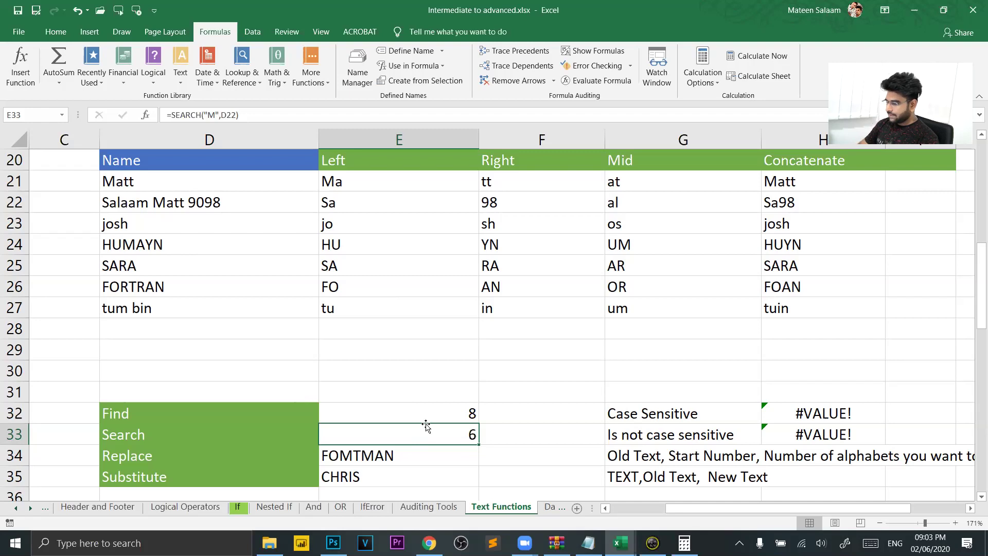
scroll(517, 403, "down", 1)
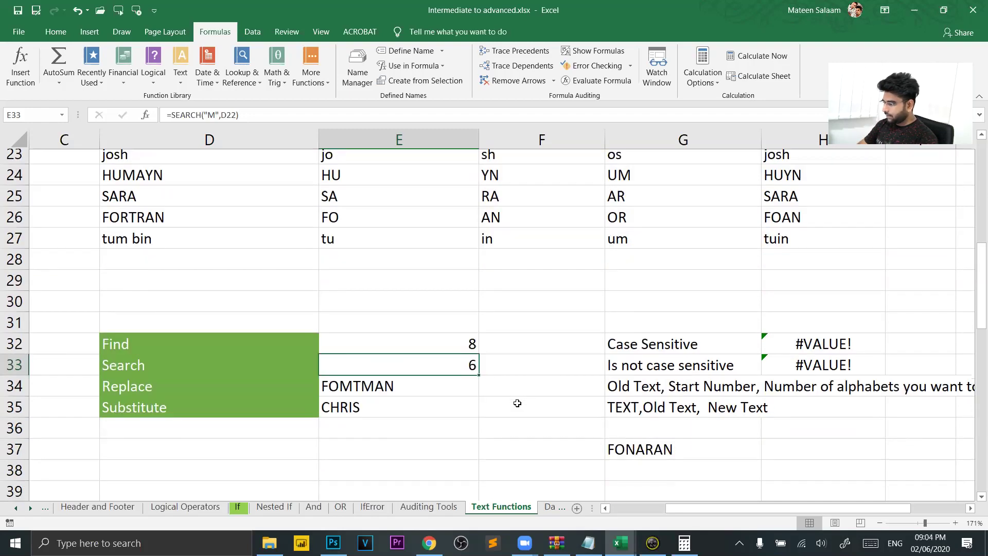
double_click(426, 351)
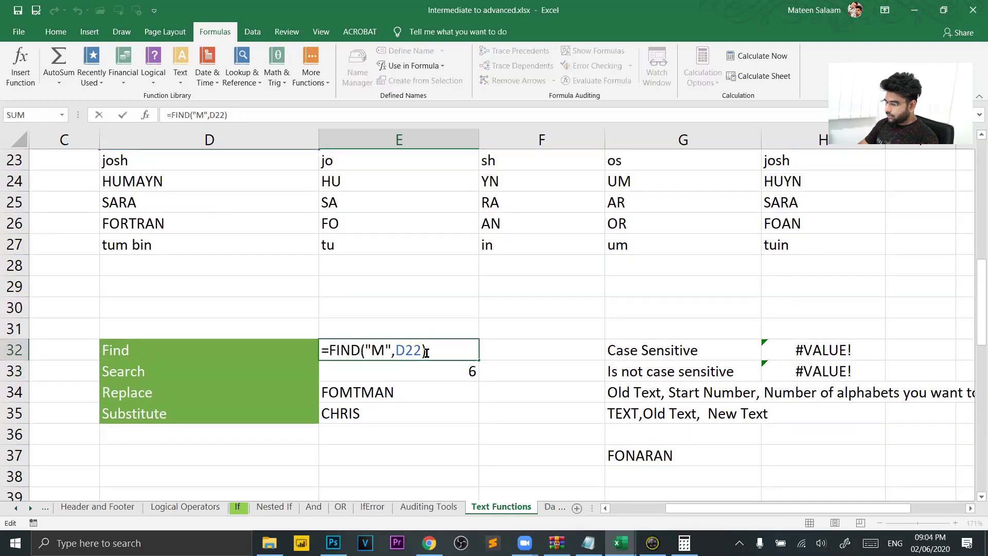
key("Escape")
key("Delete")
type("=fund")
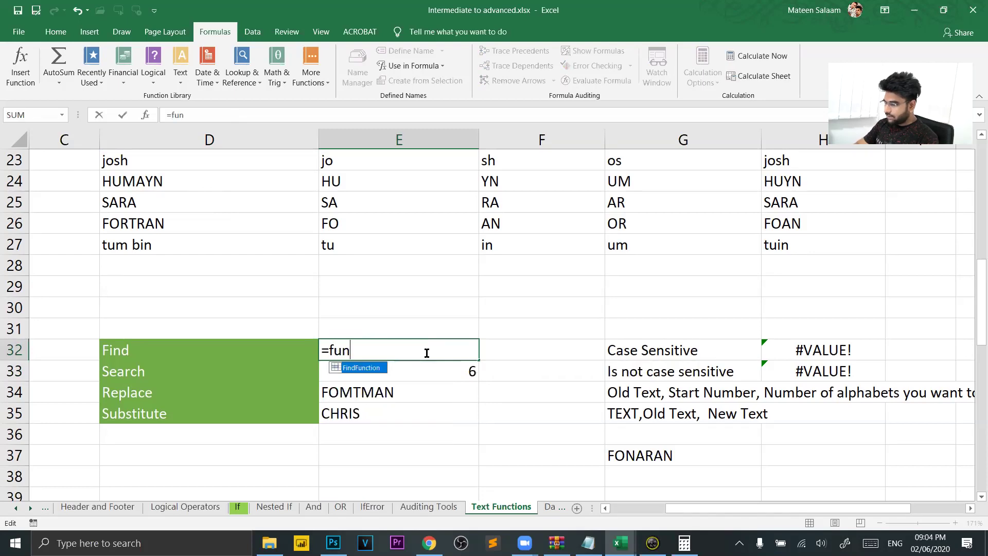
key("Tab")
Step: Enter =FIND("Y",D24) in E32 and compare the formula with the name in D24
left_click(427, 353)
type("=")
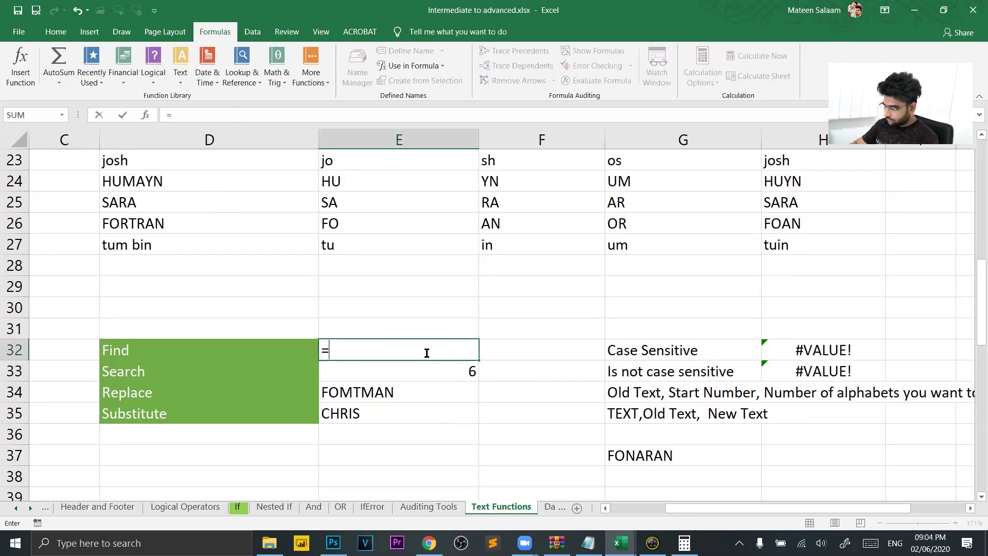
type("find")
key("Tab")
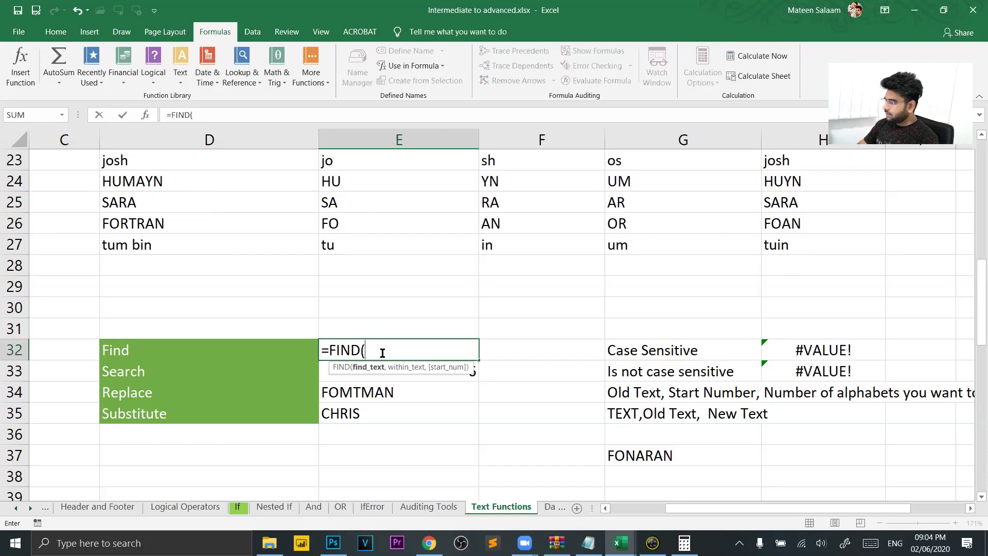
type("\"M")
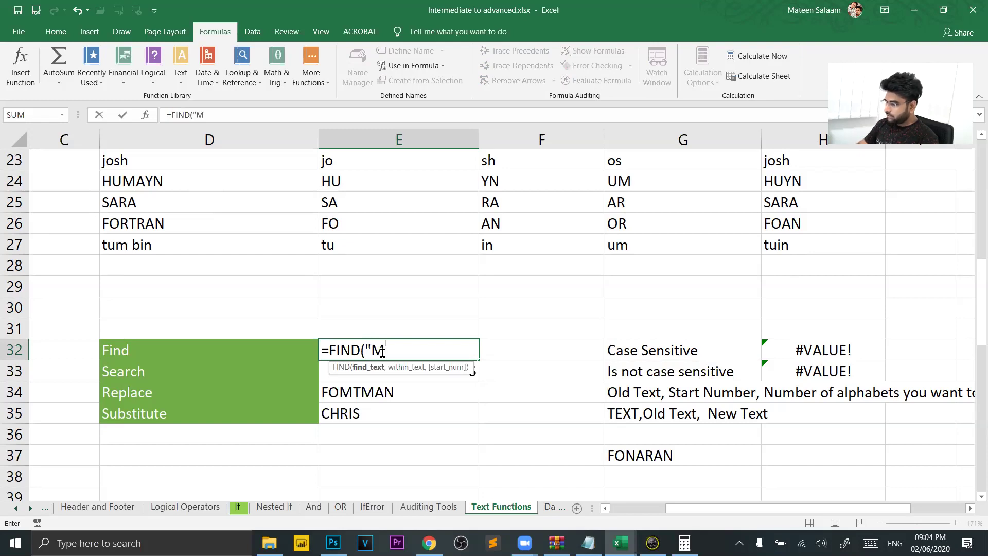
key("BackSpace")
type("Y\",")
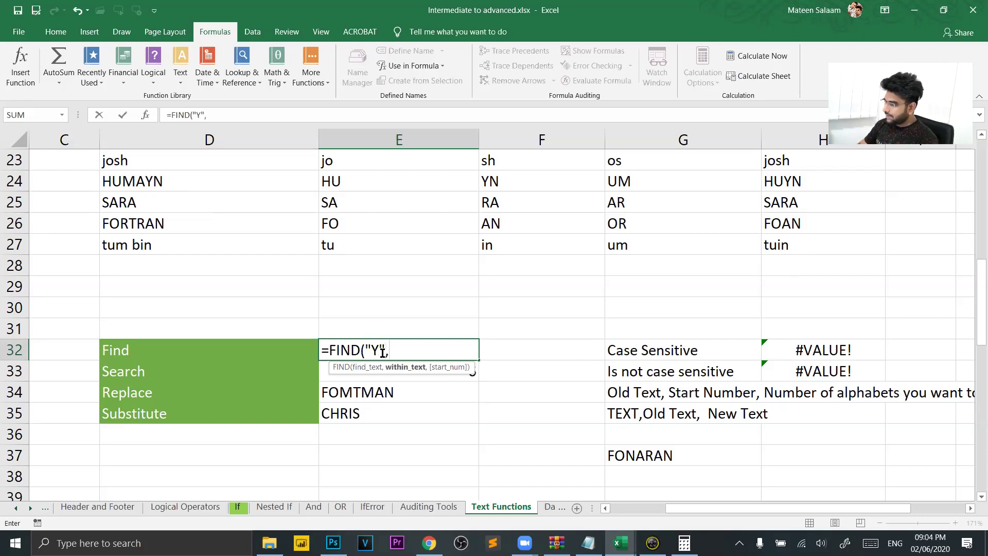
left_click(180, 180)
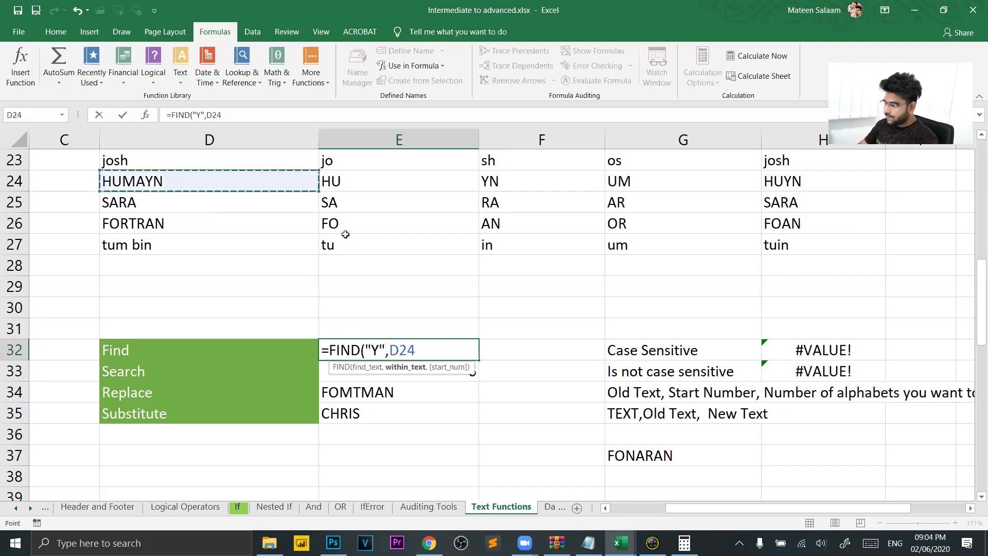
type(",")
key("BackSpace")
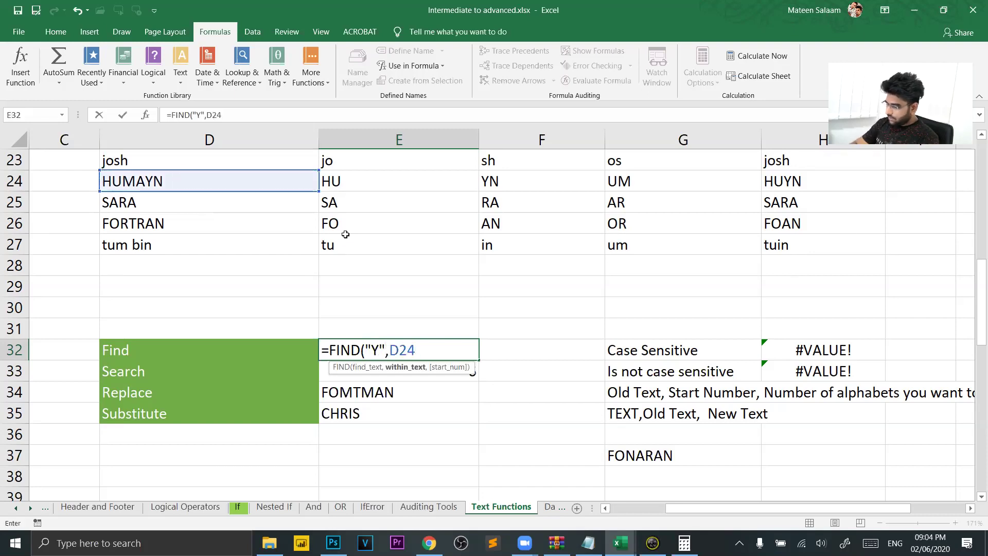
type(")")
key("ctrl+Return")
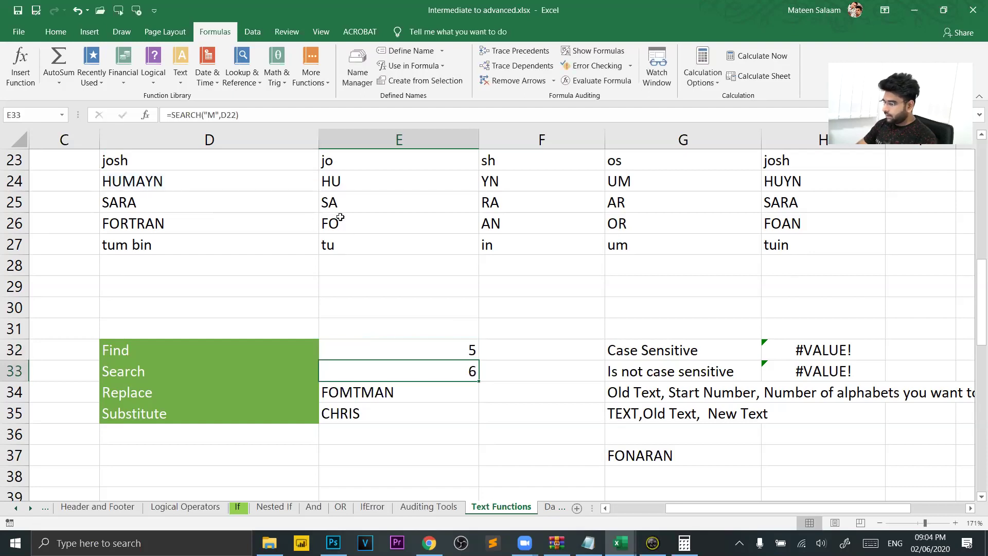
double_click(384, 356)
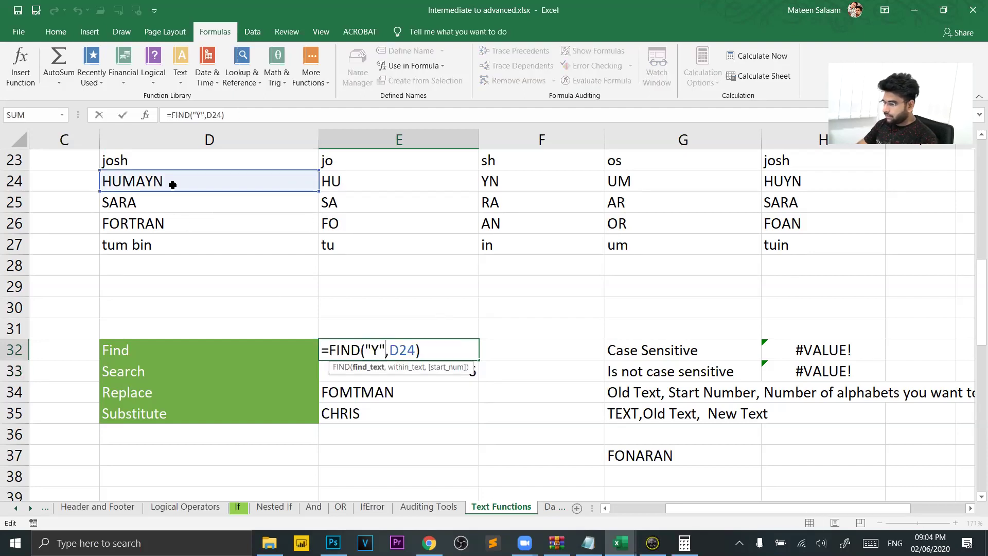
key("Escape")
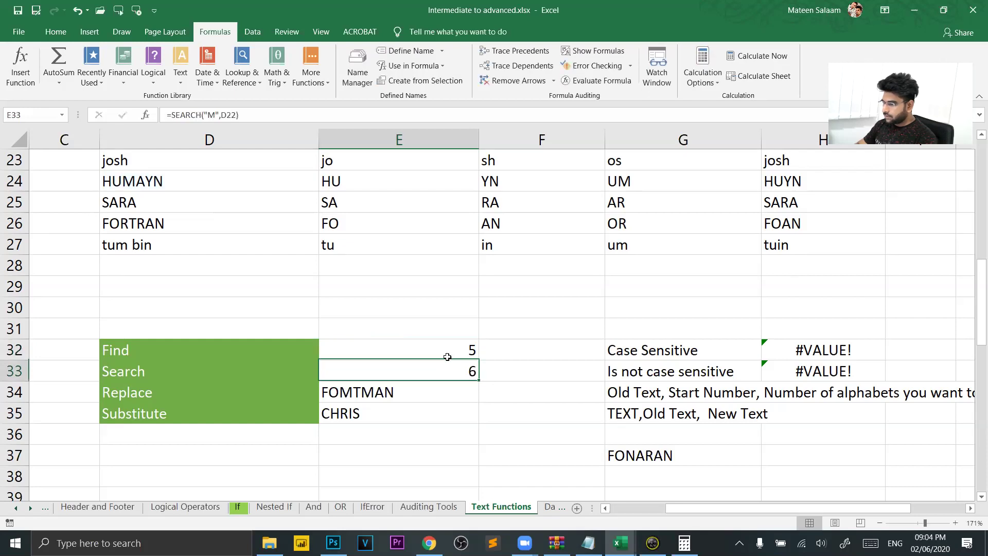
left_click(172, 182)
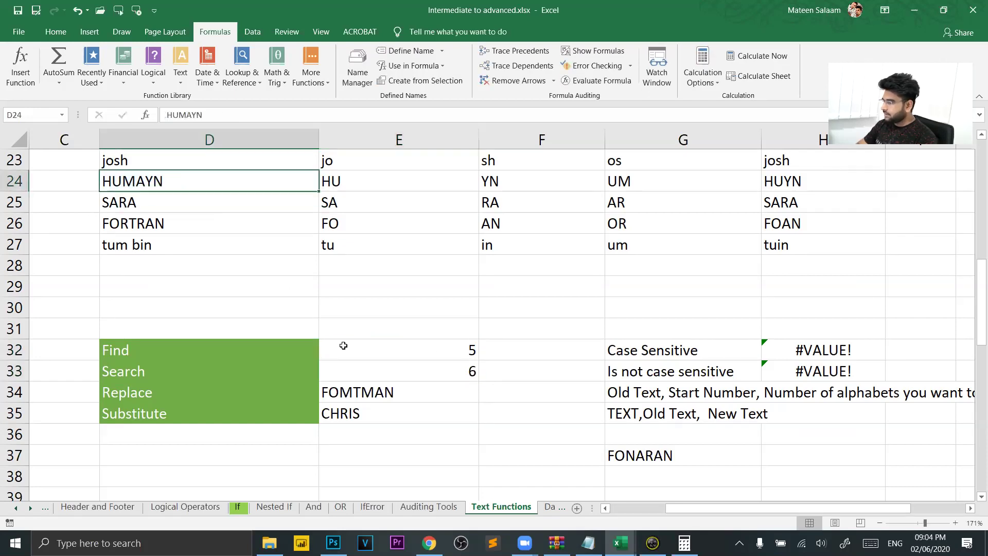
Step: Replace the Search formula in E33 with a SEARCH for a lowercase "a" within D25
left_click(389, 368)
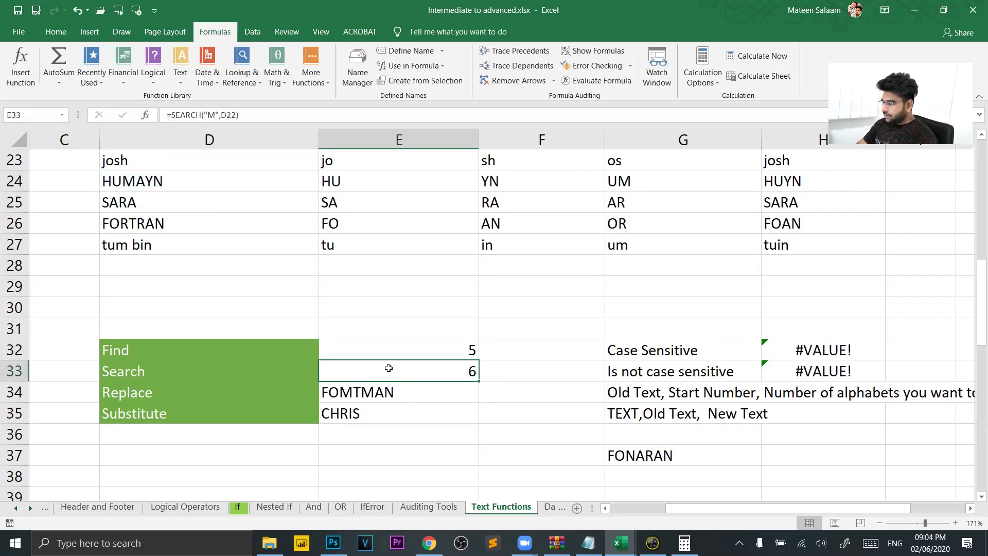
double_click(442, 362)
key("shift+Home")
key("BackSpace")
type("=seac")
key("BackSpace")
key("Tab")
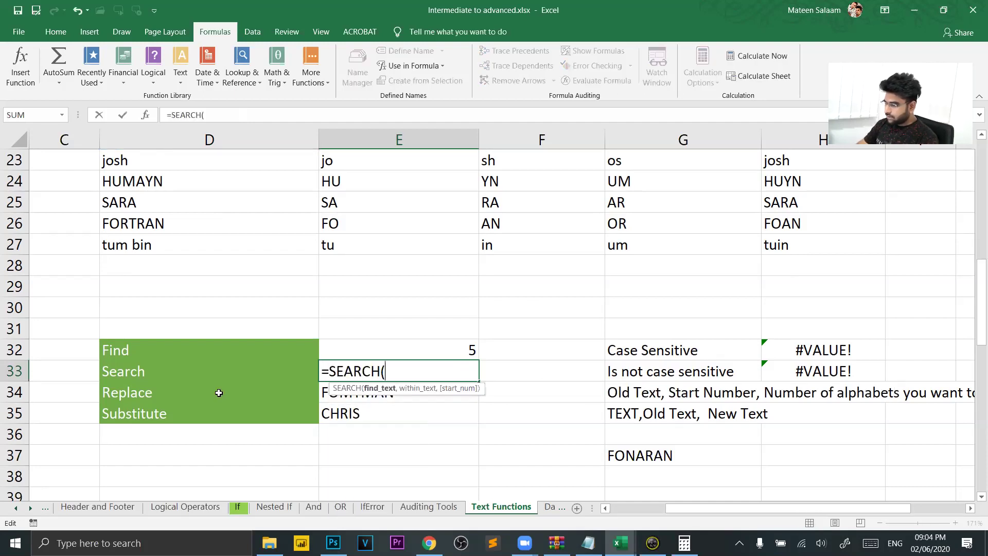
type("\"")
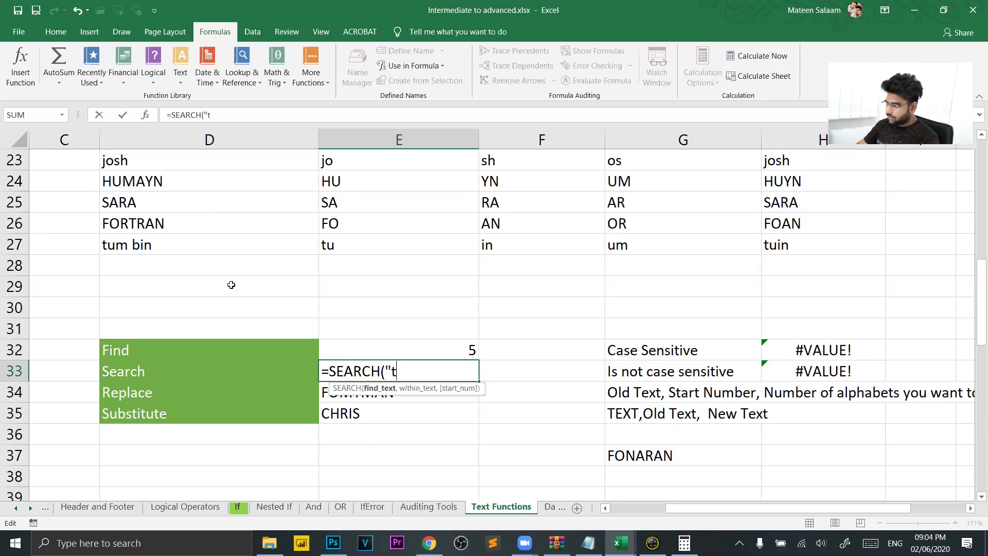
type("a\",")
left_click(213, 209)
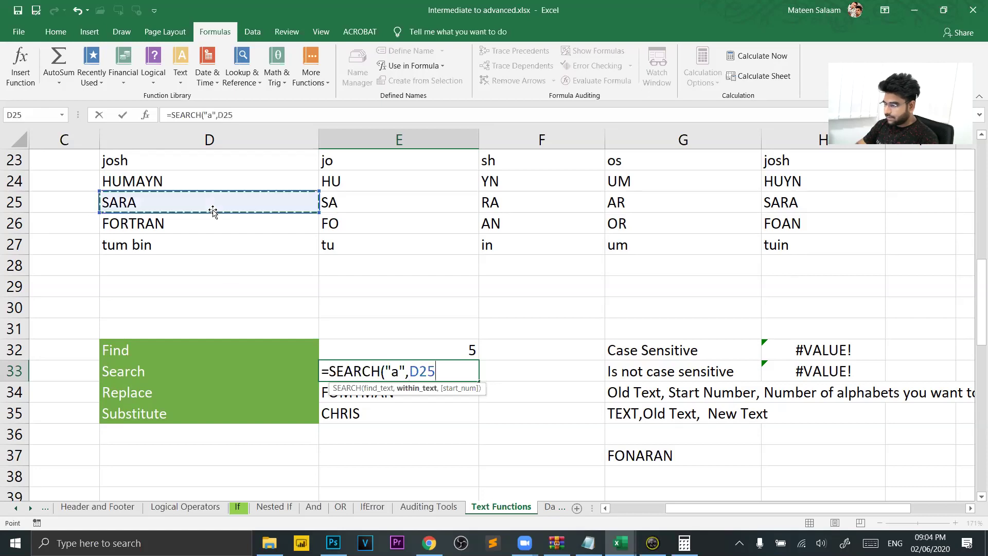
Step: Complete the Search formula in cell E33 as =SEARCH("a",D25)
type(")")
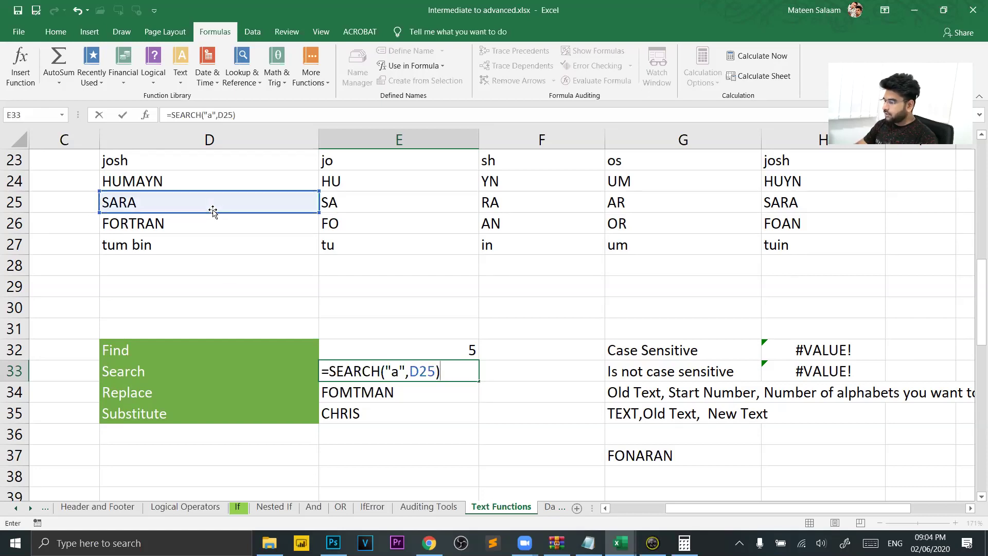
key("Return")
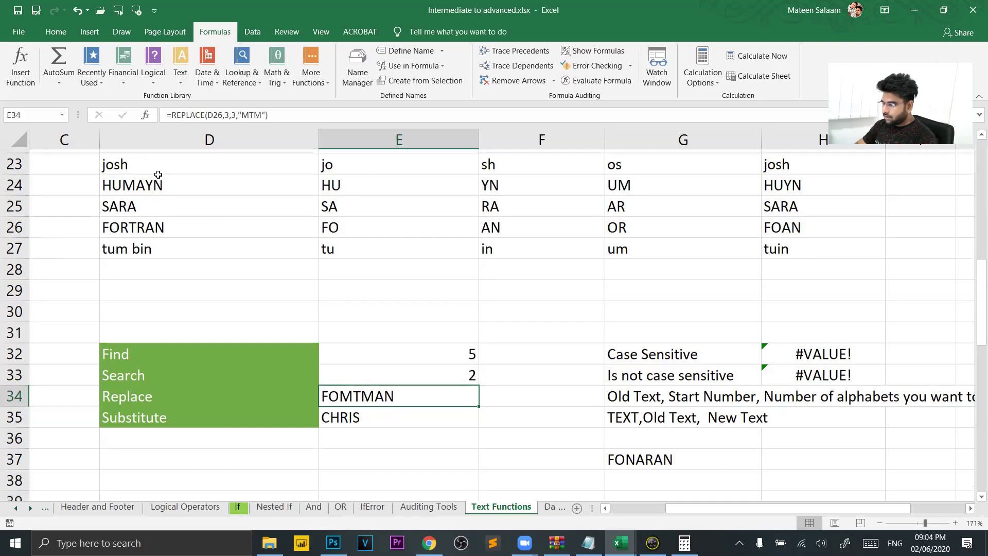
Step: Change the text reference in the SEARCH formula in cell E33 to D22
scroll(159, 192, "up", 1)
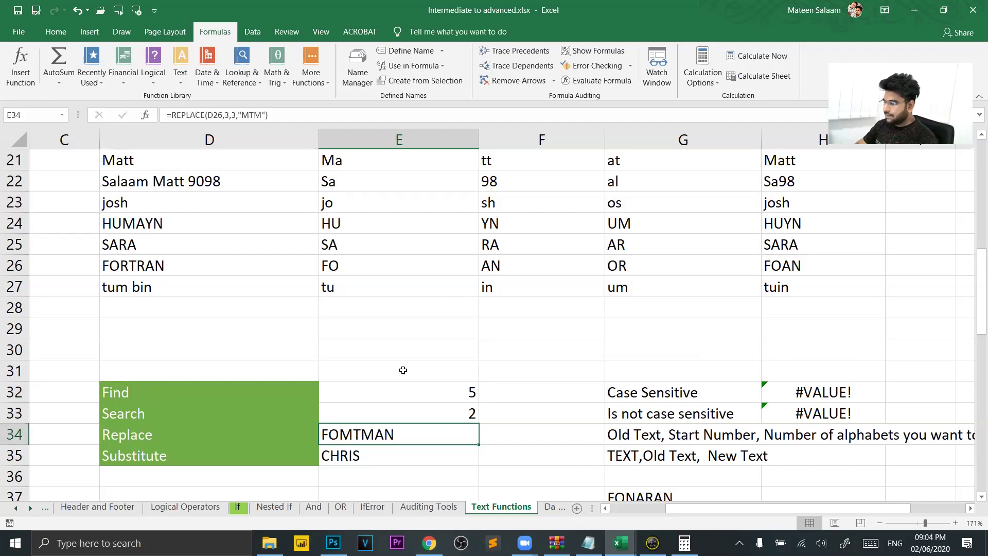
double_click(437, 418)
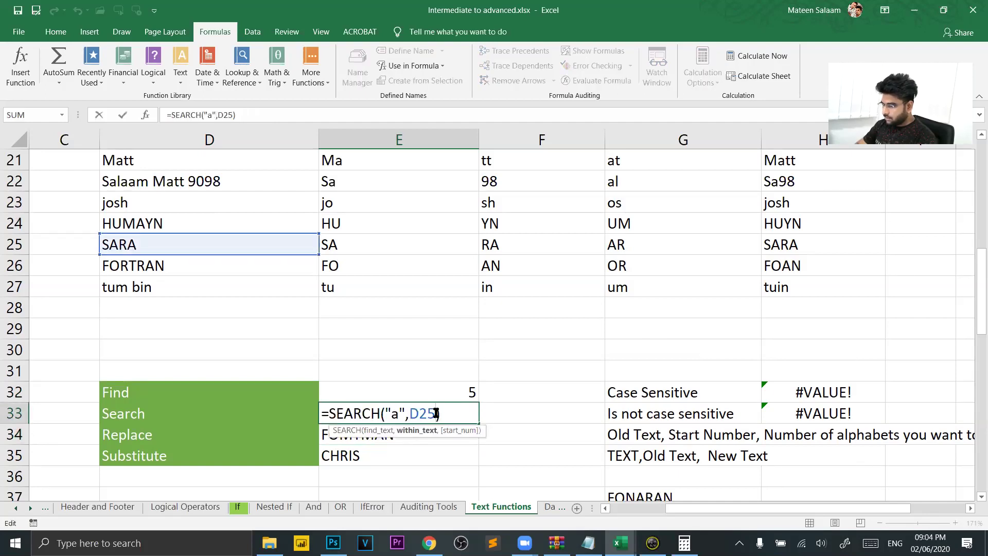
key("BackSpace")
key("BackSpace")
key("BackSpace")
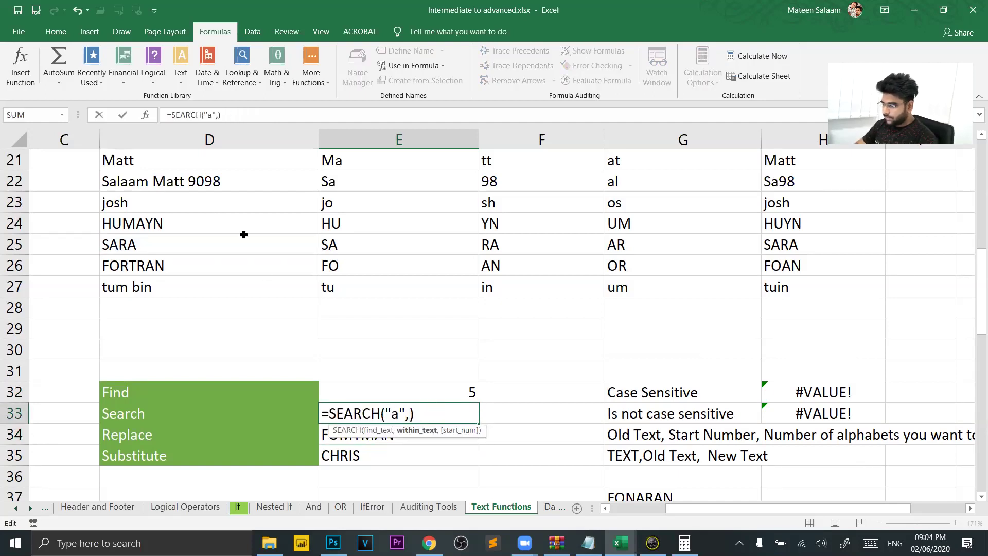
left_click(206, 183)
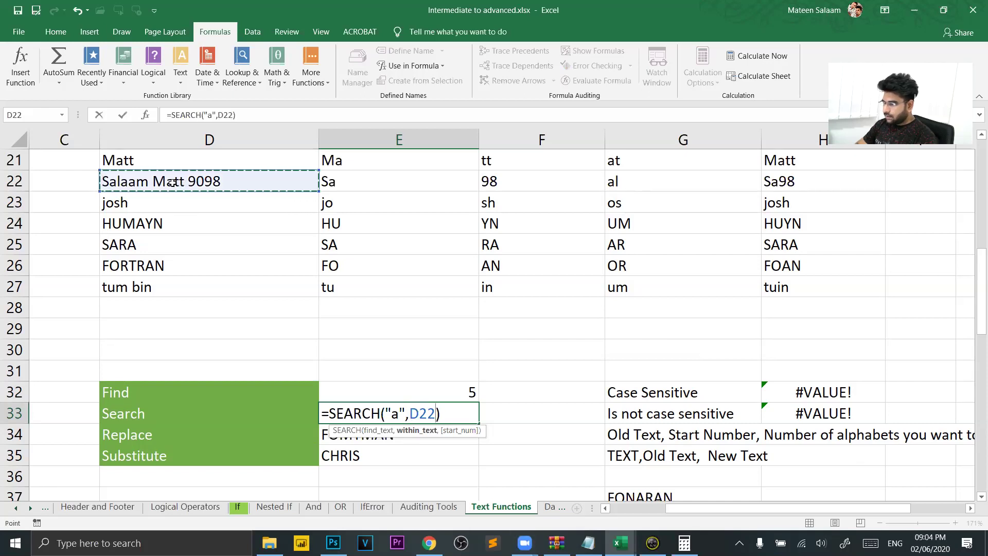
key("Return")
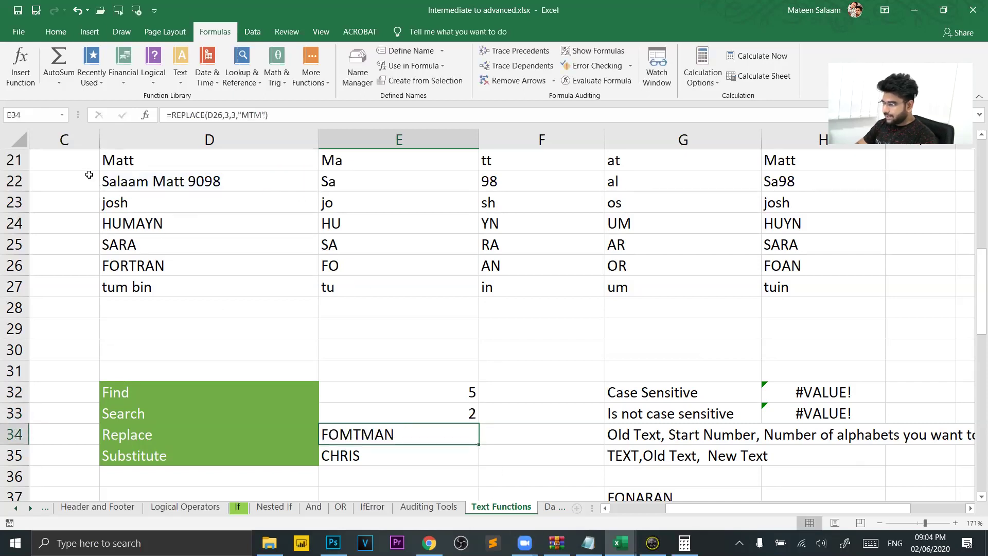
Step: Capitalise the letter "a" in the second word of the text in cell D22
double_click(173, 180)
key("BackSpace")
type("A")
left_click(419, 416)
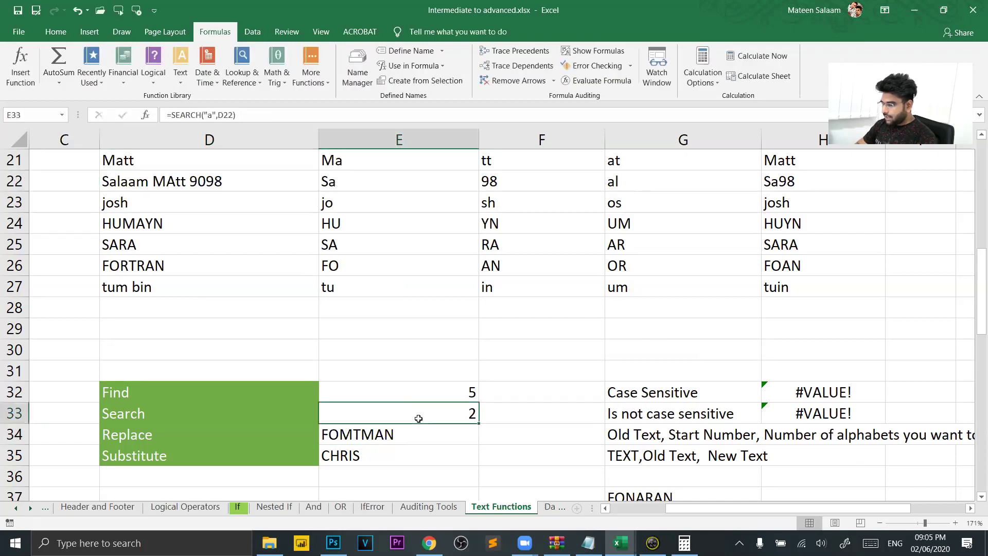
Step: Change the Find formula in cell E32 to =FIND("A",D22)
double_click(410, 385)
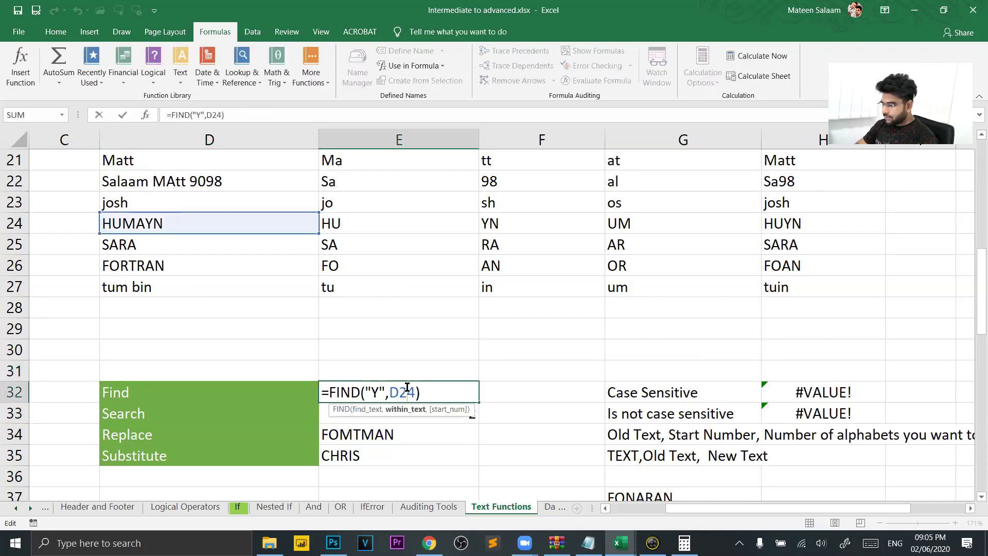
key("Right")
key("BackSpace")
key("BackSpace")
key("BackSpace")
key("BackSpace")
key("BackSpace")
key("BackSpace")
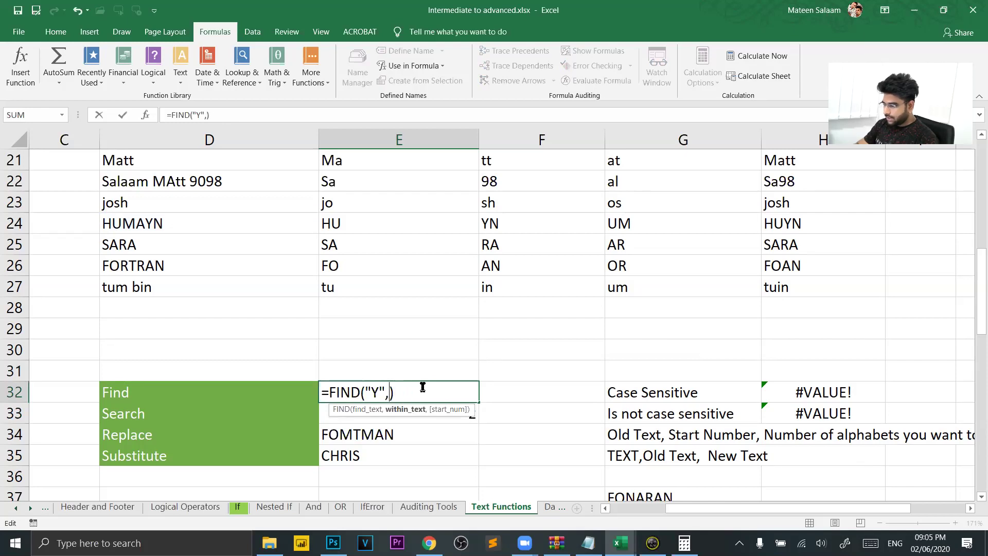
type("A\",")
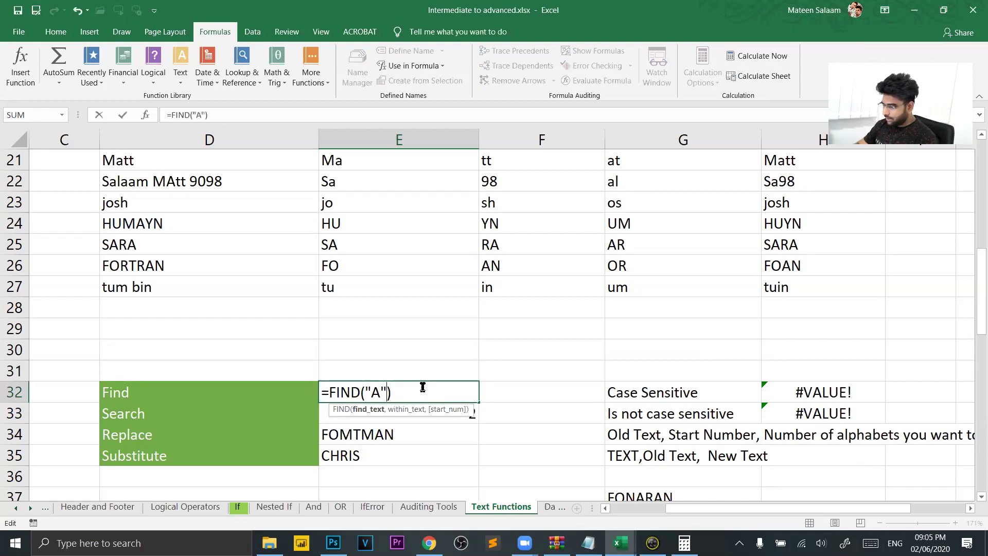
left_click(204, 184)
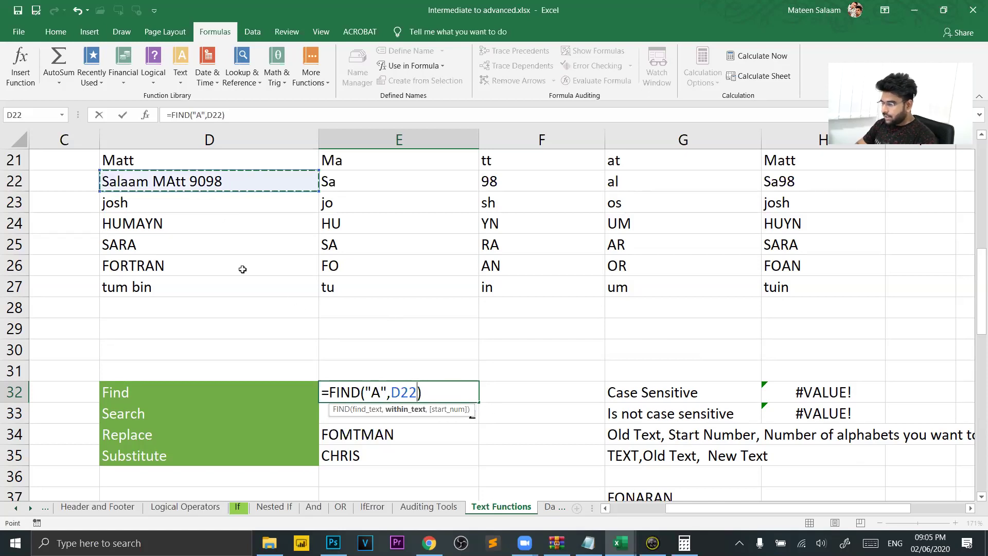
key("Return")
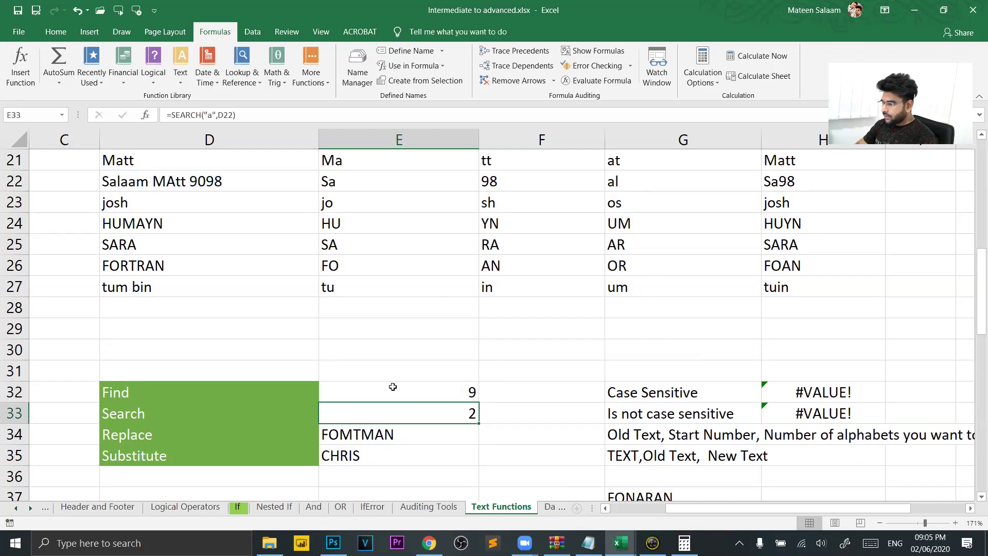
Step: Change the search text of the SEARCH formula in cell E33 to an uppercase "A"
double_click(412, 415)
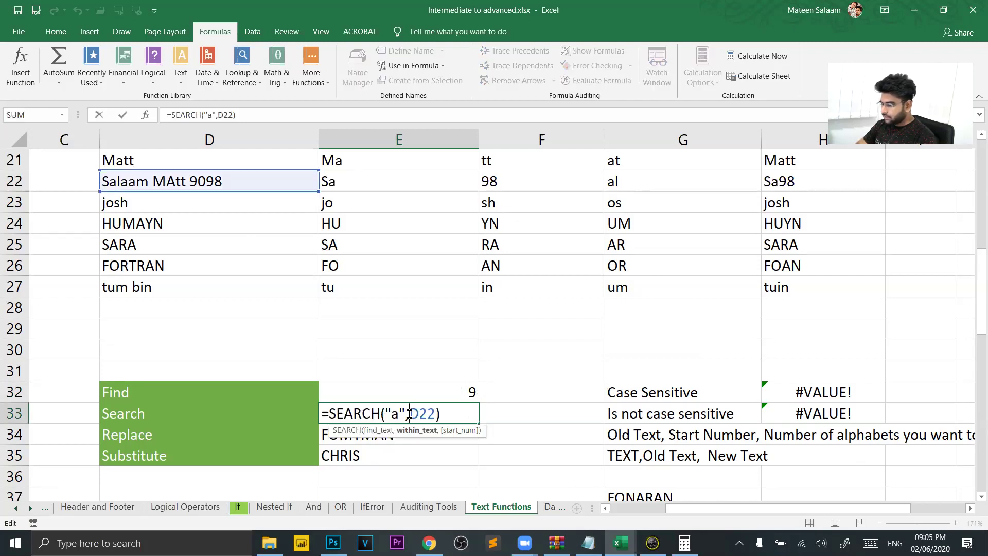
left_click(397, 415)
key("BackSpace")
type("A")
key("Right")
key("Right")
key("Right")
key("Right")
key("Right")
key("Right")
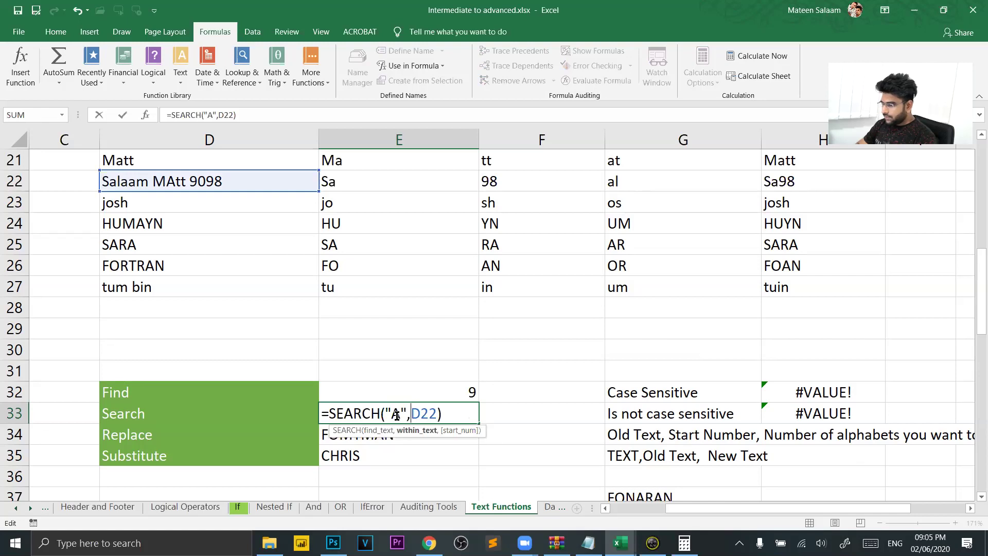
key("Return")
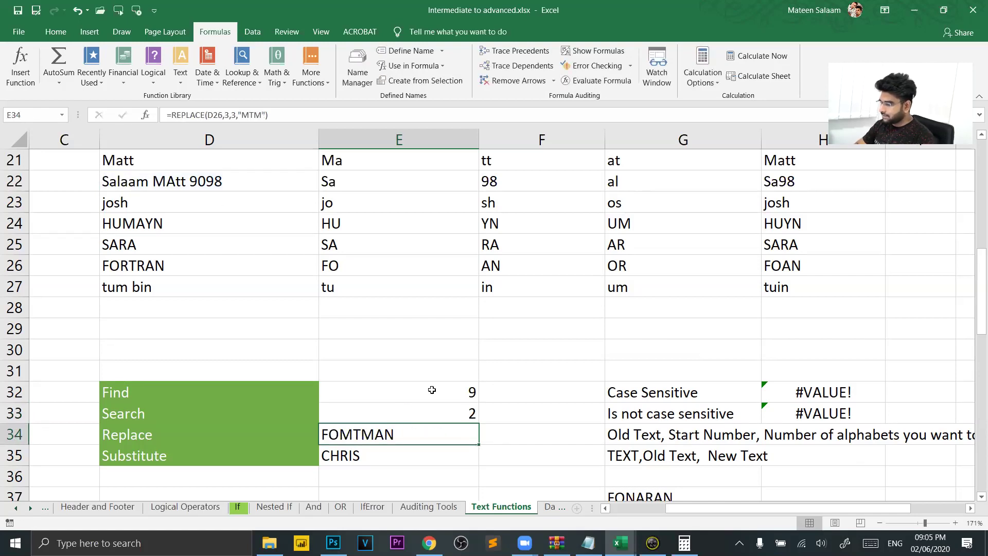
scroll(410, 438, "down", 1)
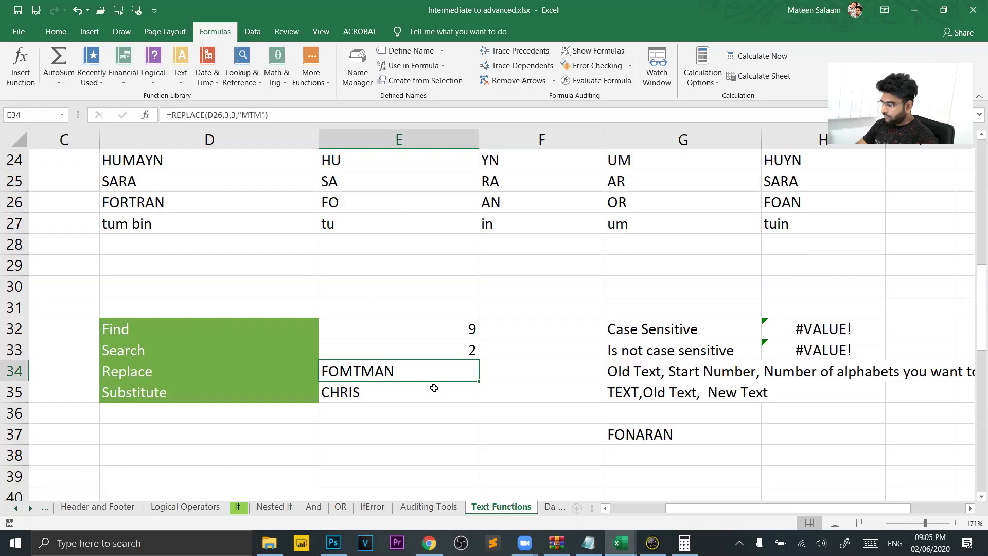
left_click_drag(435, 380, 434, 395)
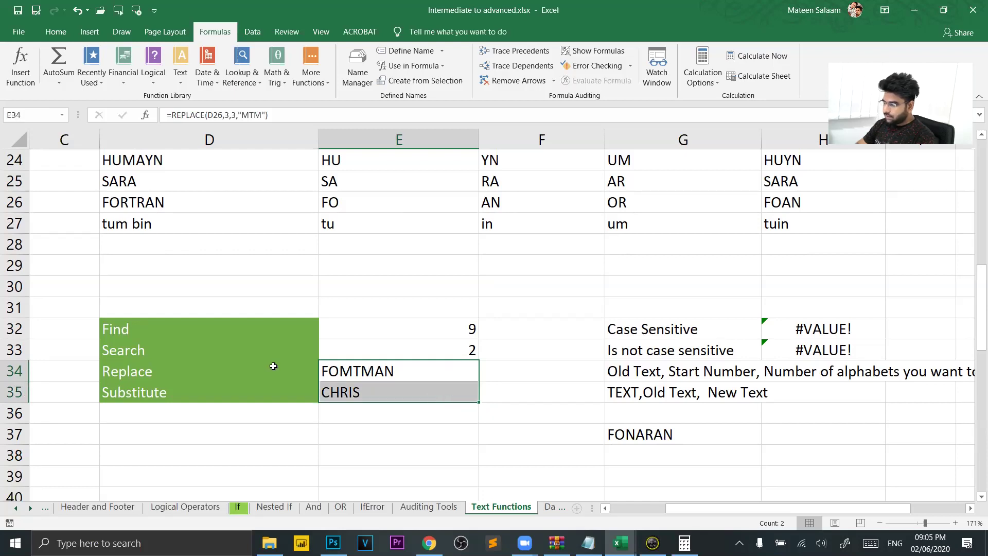
left_click(394, 415)
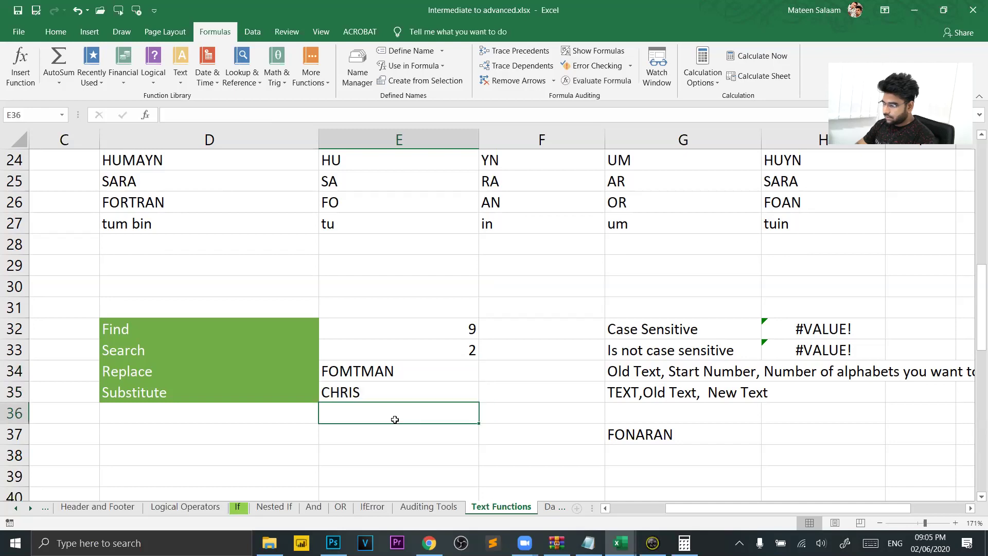
left_click(388, 371)
key("Down")
key("Up")
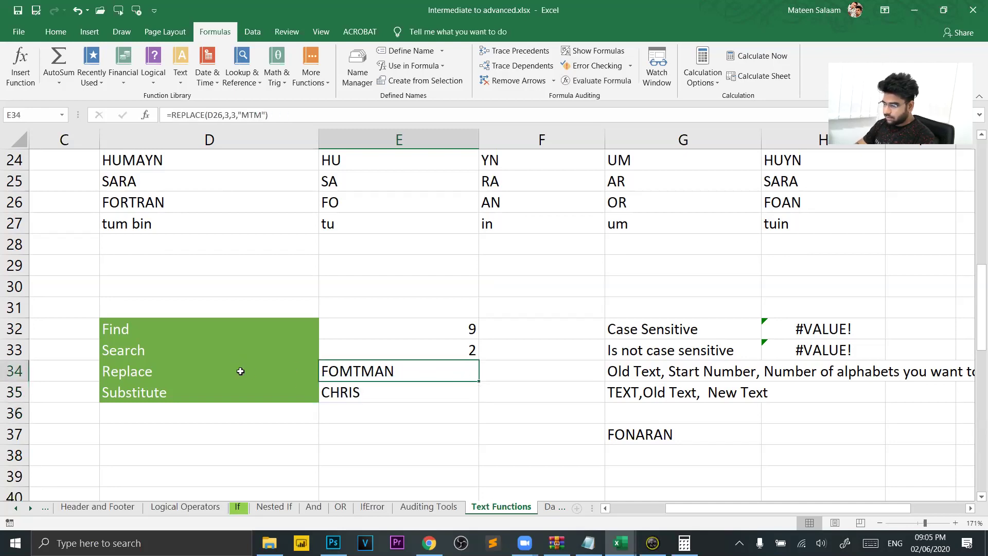
Step: Clear the existing REPLACE formula from cell E34 and undo that deletion
key("F2")
key("Escape")
key("BackSpace")
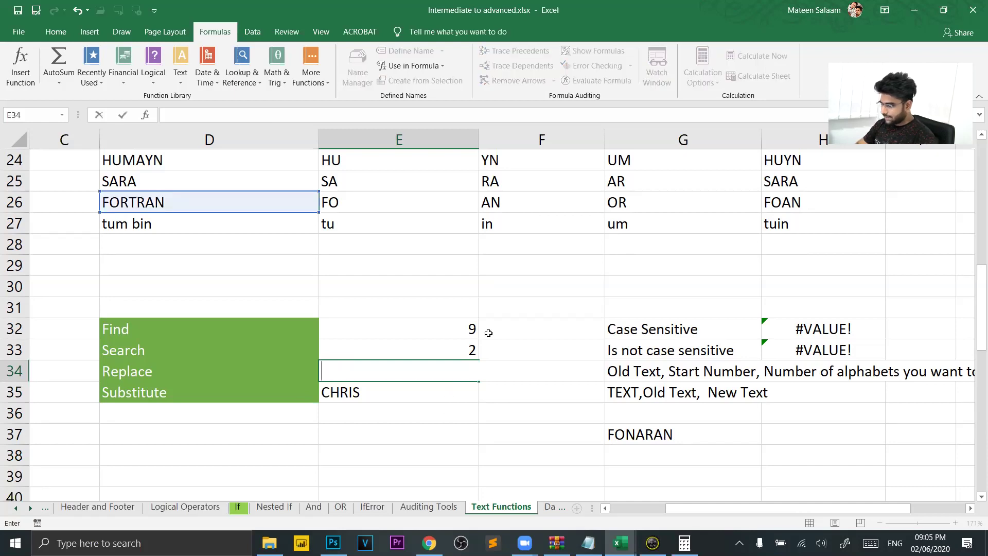
key("ctrl+z")
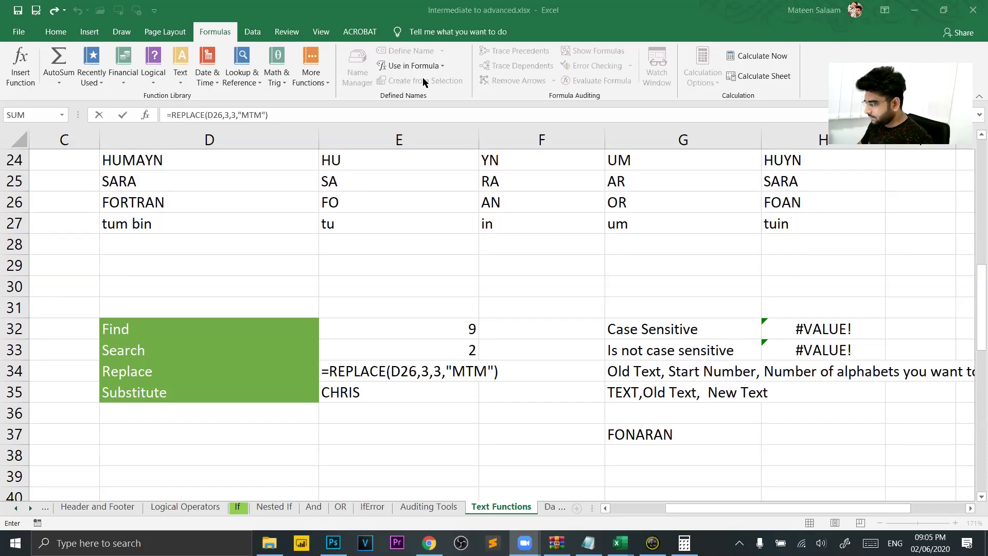
double_click(507, 371)
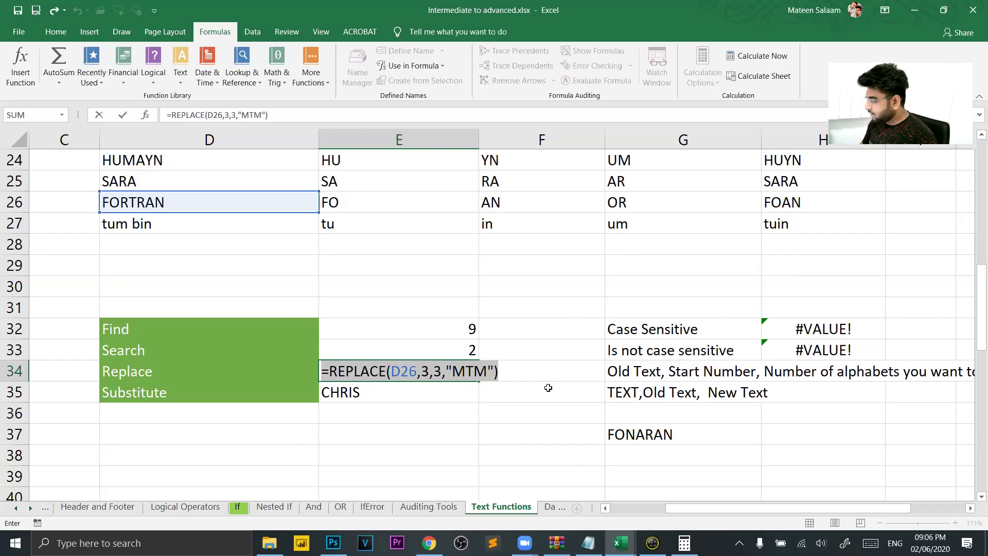
left_click(508, 367)
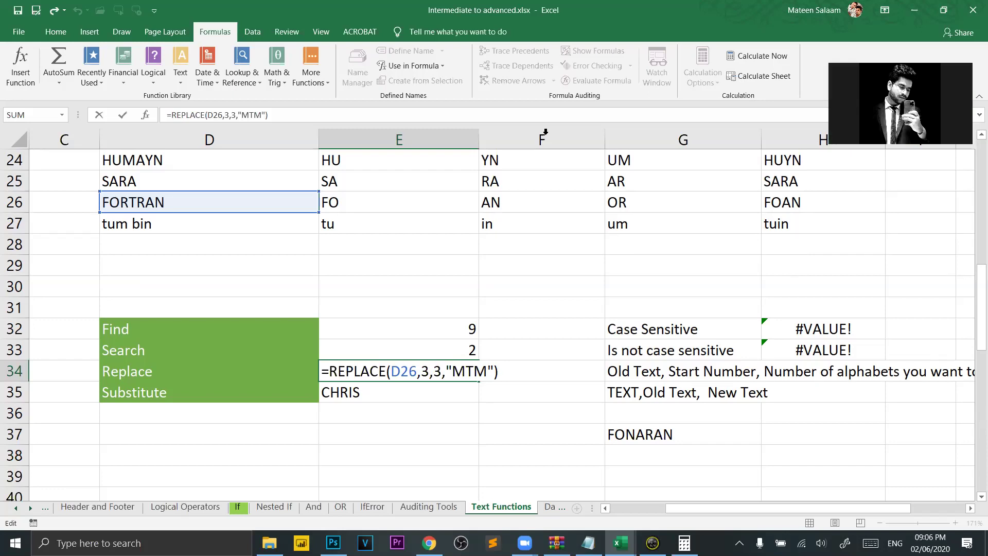
left_click(591, 73)
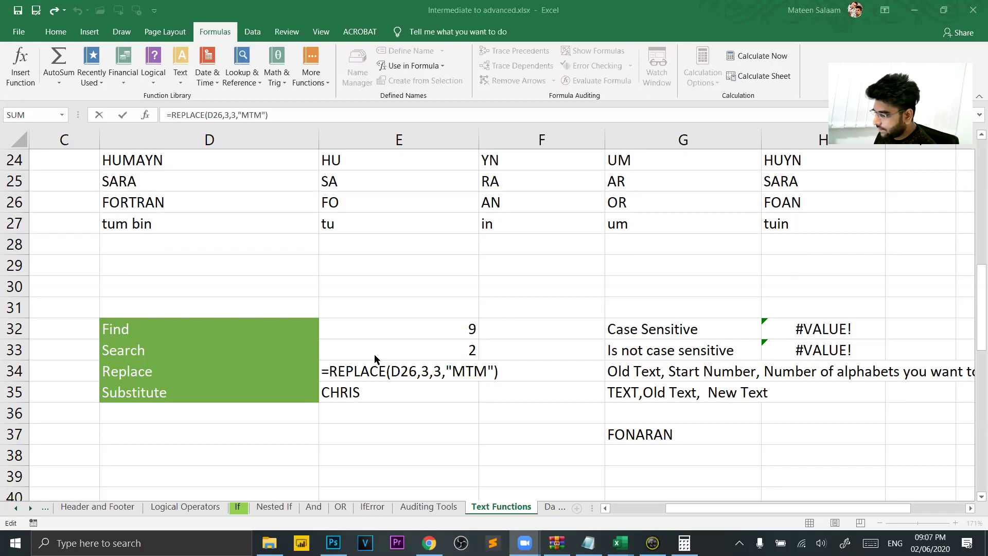
Step: Overwrite the formula in cell E34 with a new REPLACE function that takes D26 as its old text
key("F2")
key("shift+Home")
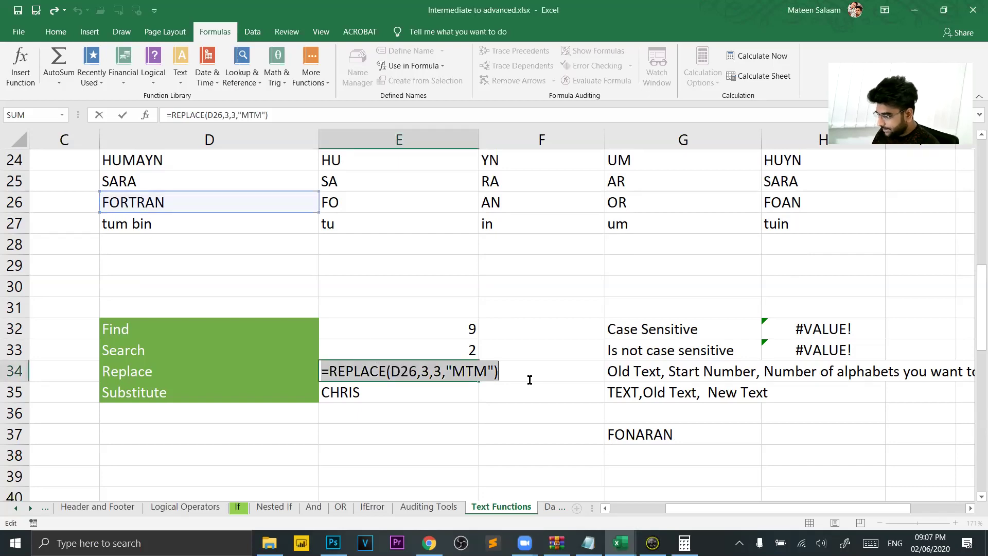
key("BackSpace")
type("=replac")
key("Tab")
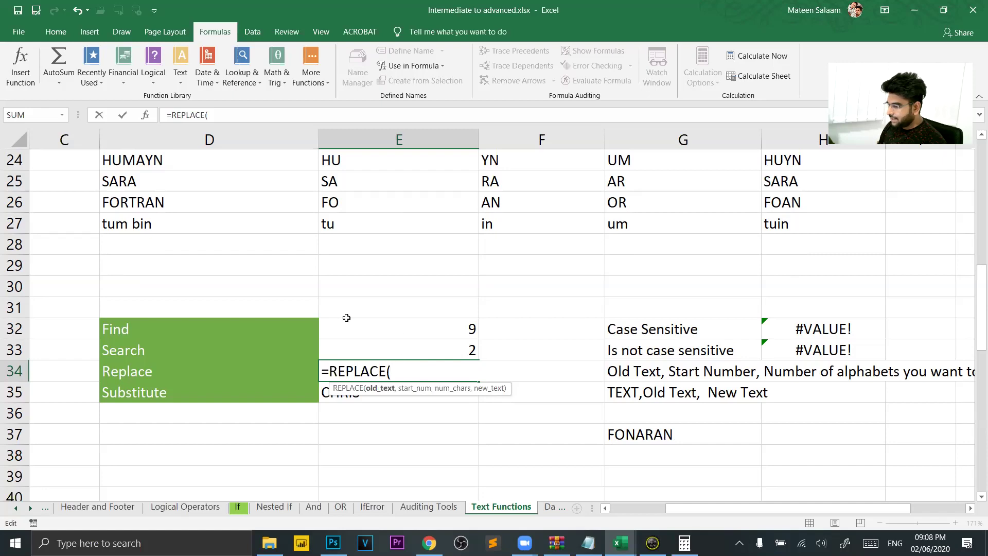
left_click(194, 205)
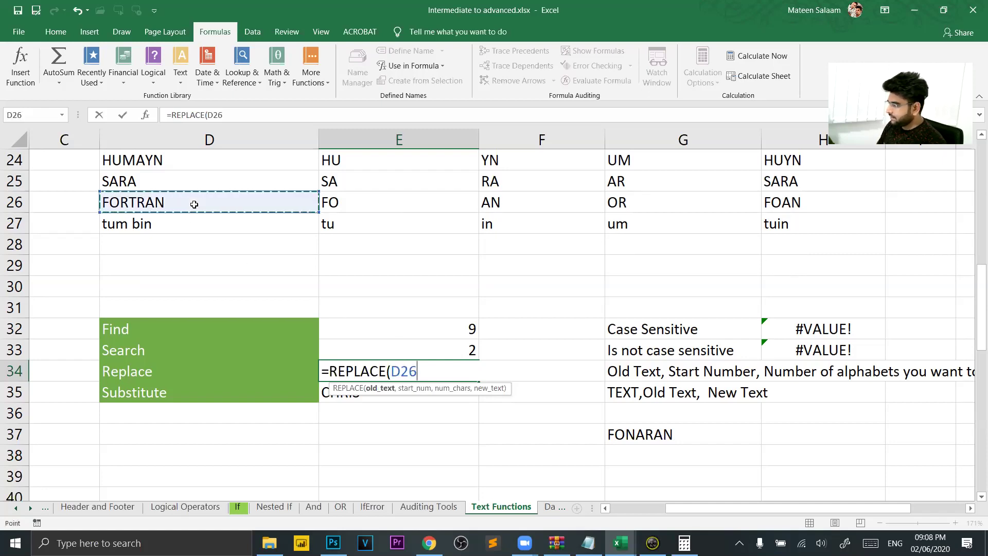
type(",")
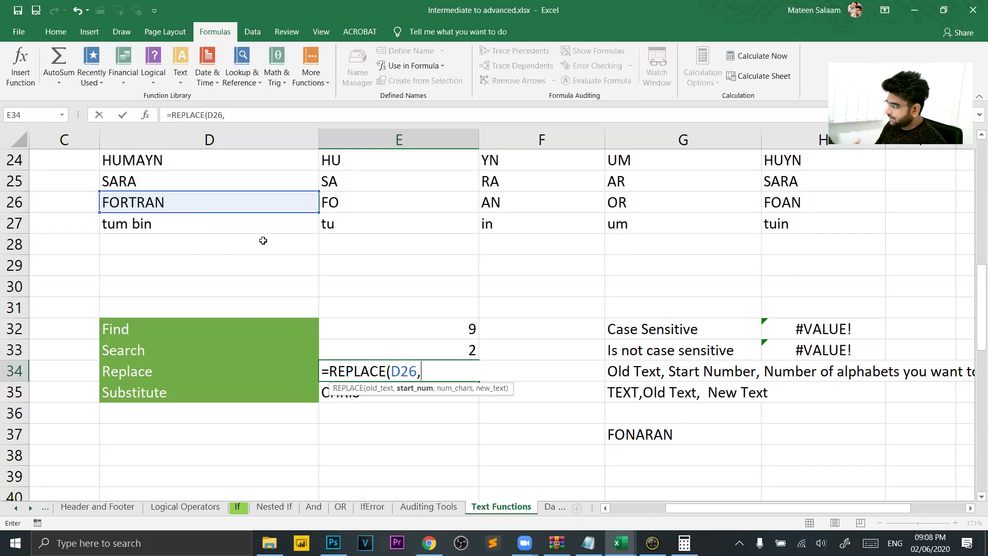
Step: Complete the REPLACE formula in cell E34 with start number 1, 4 characters and "TRAI" as the new text
type("1")
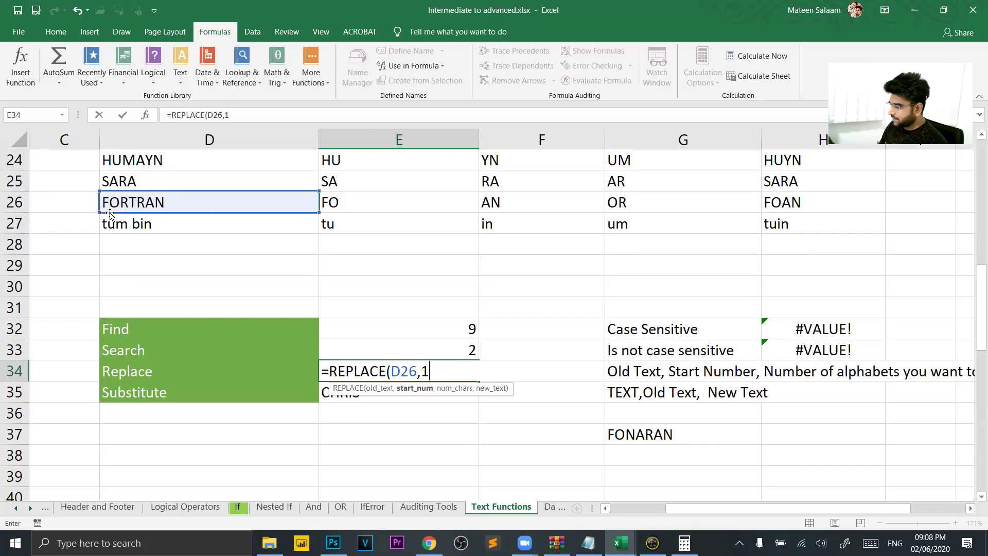
type(",")
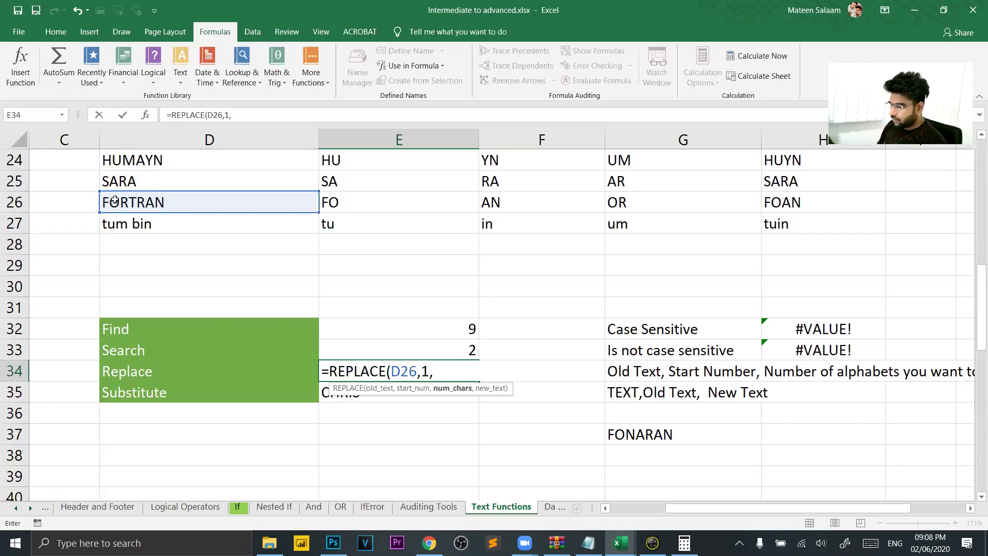
type("4")
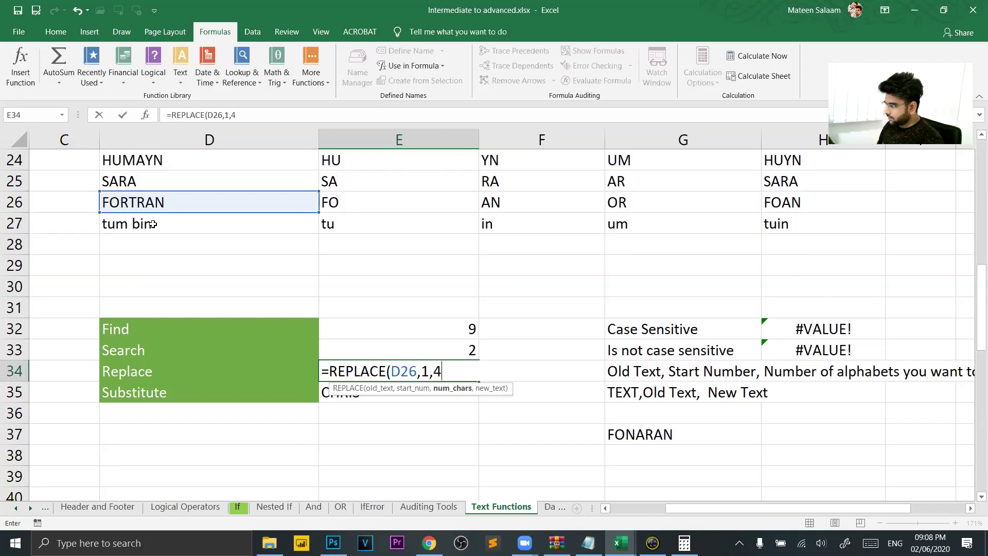
type(",\"")
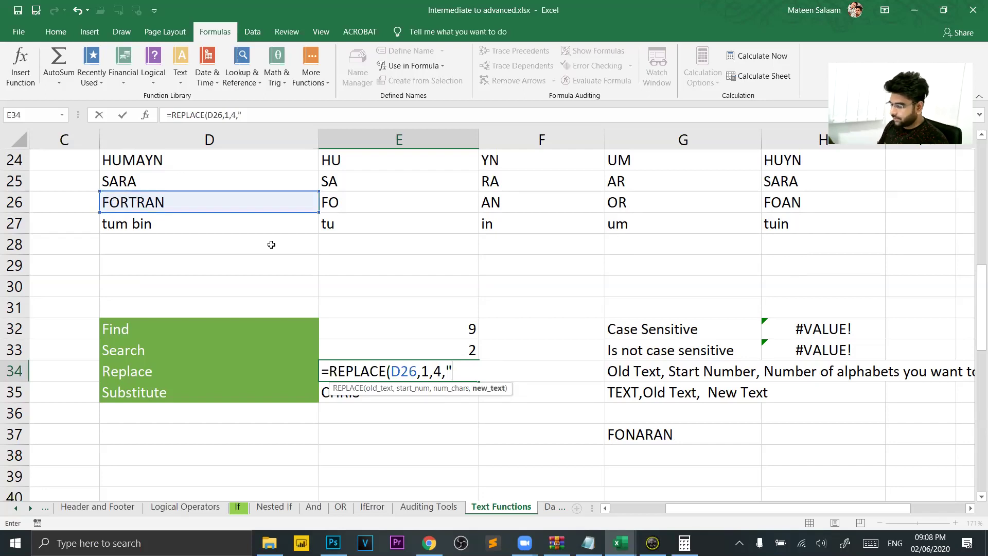
type("TRA")
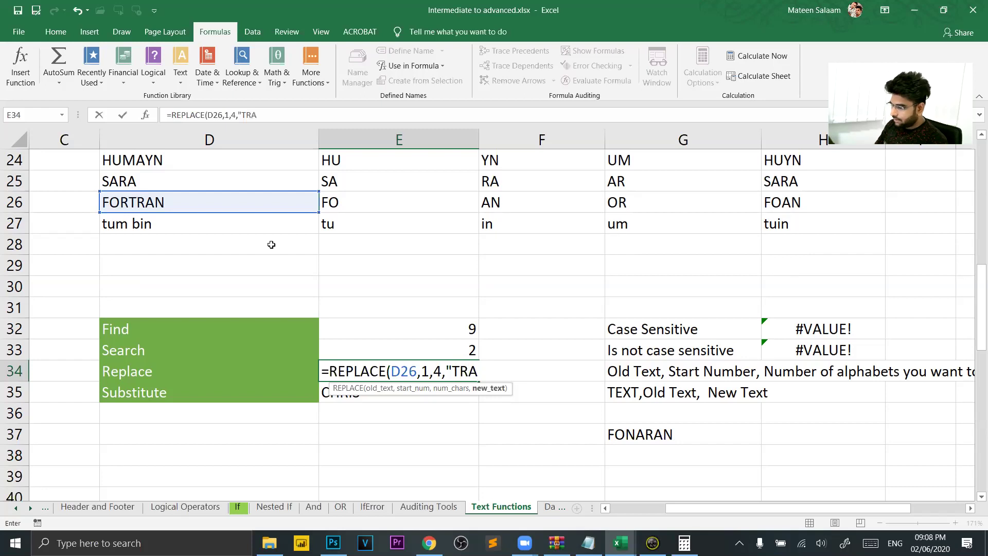
type("I")
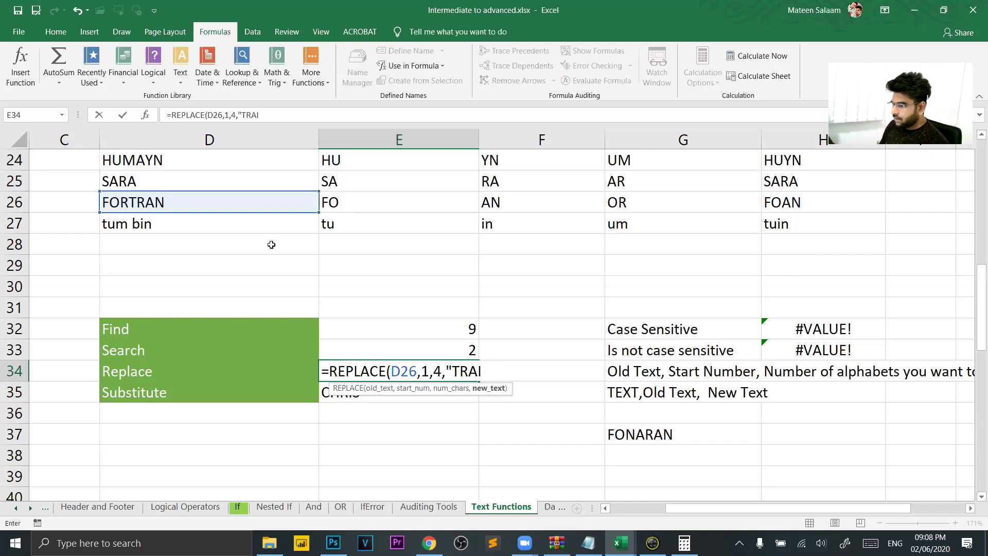
type("\"")
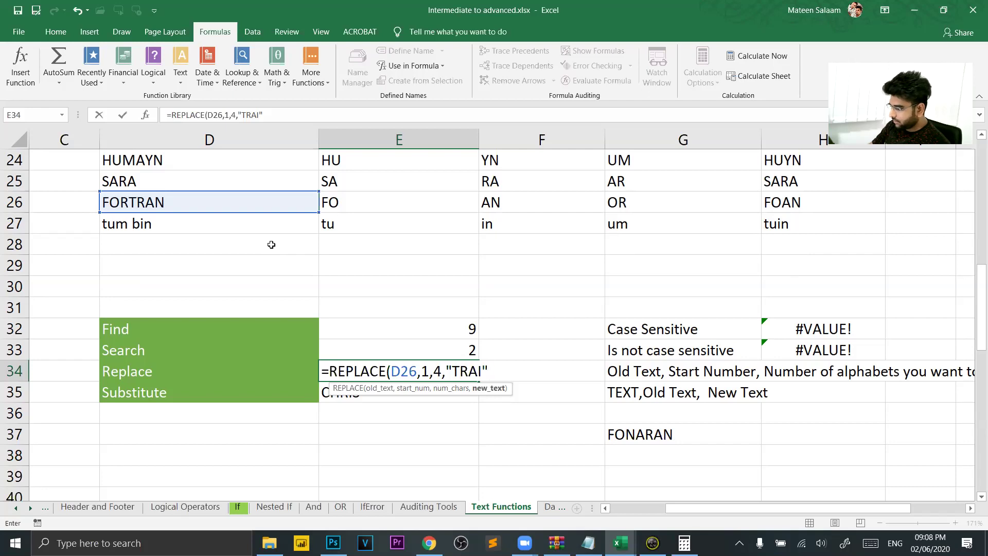
type(")")
key("Return")
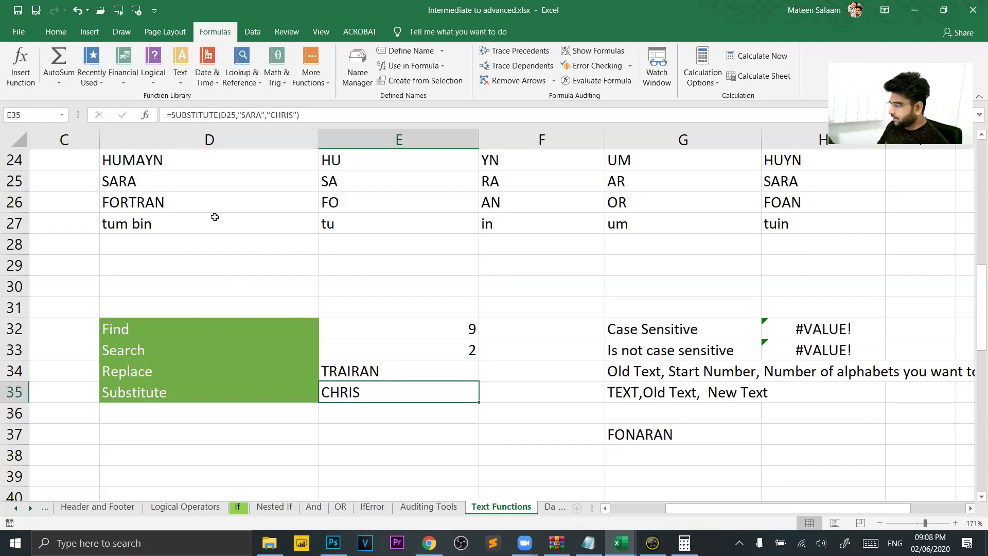
Step: Review the arguments of the REPLACE formula in E34 and the SUBSTITUTE formula in E35
double_click(409, 374)
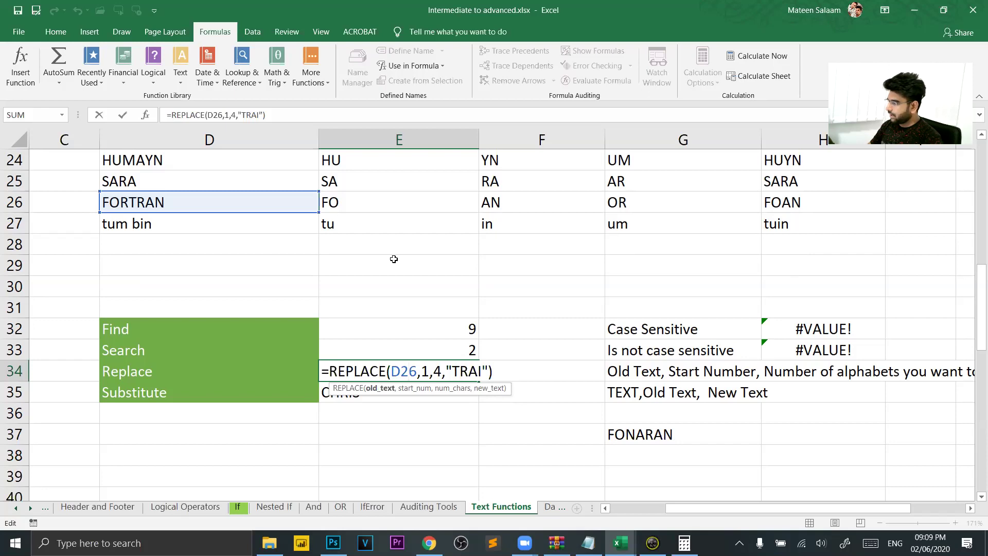
key("Return")
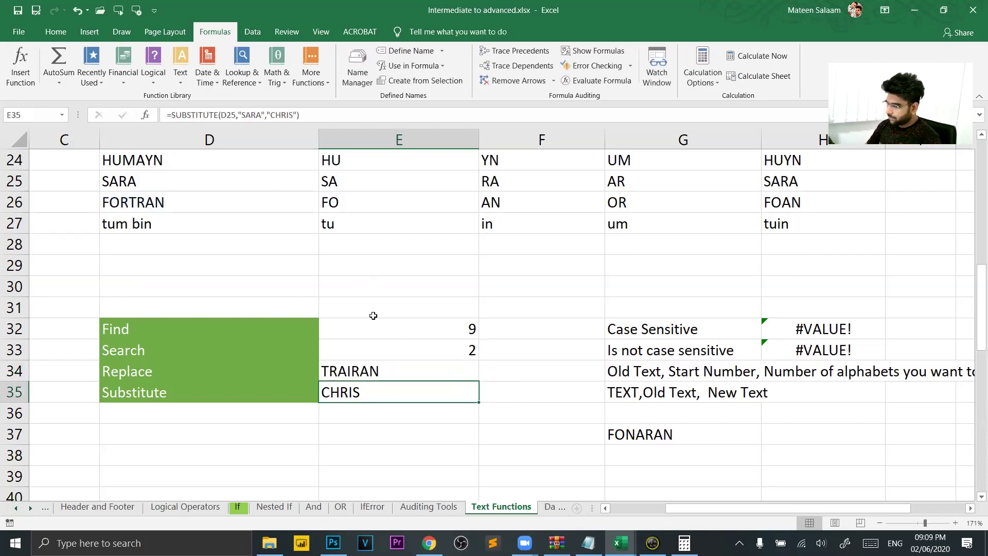
double_click(373, 390)
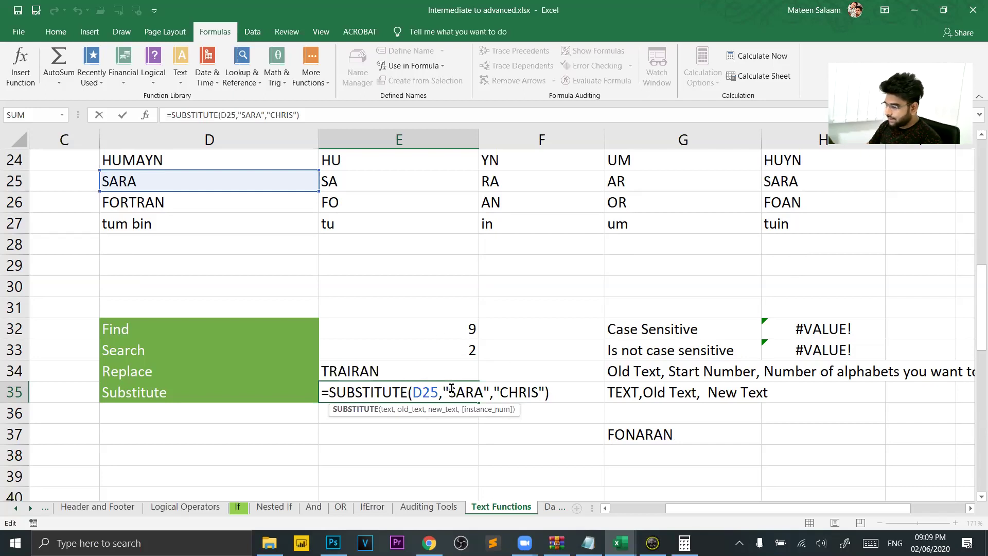
left_click_drag(448, 391, 542, 392)
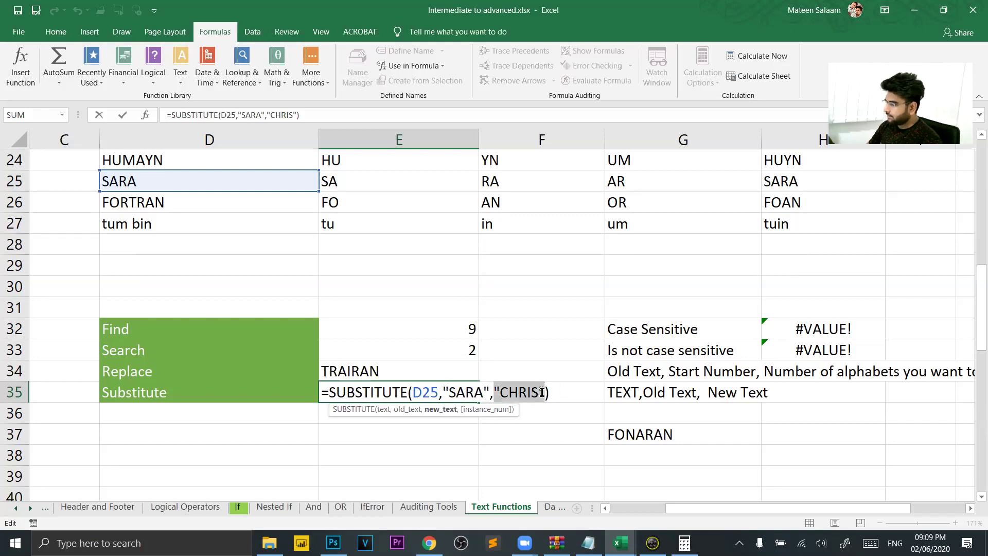
key("Return")
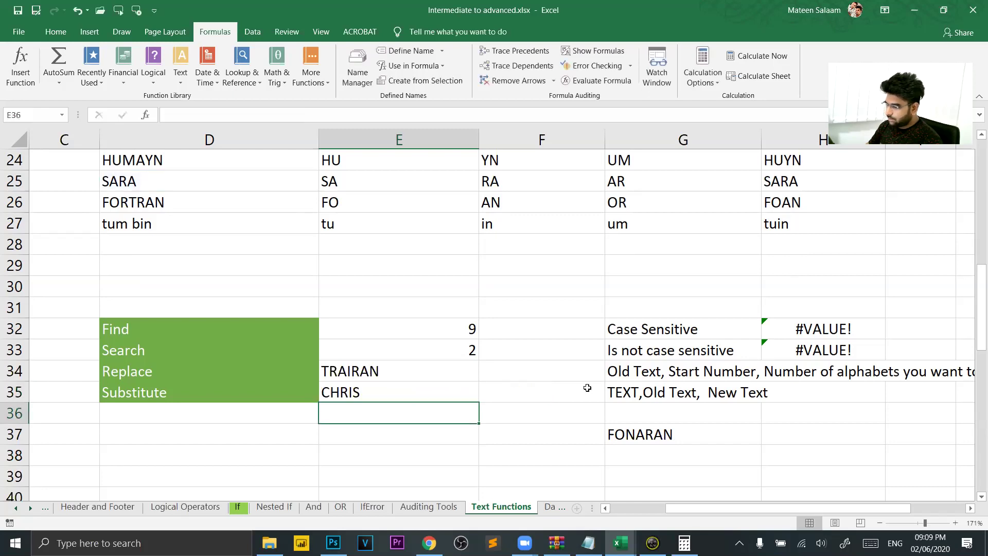
Step: Overwrite cell E35 with a SUBSTITUTE formula on D24 that swaps the full name in that cell for "FORTRAN"
left_click(416, 396)
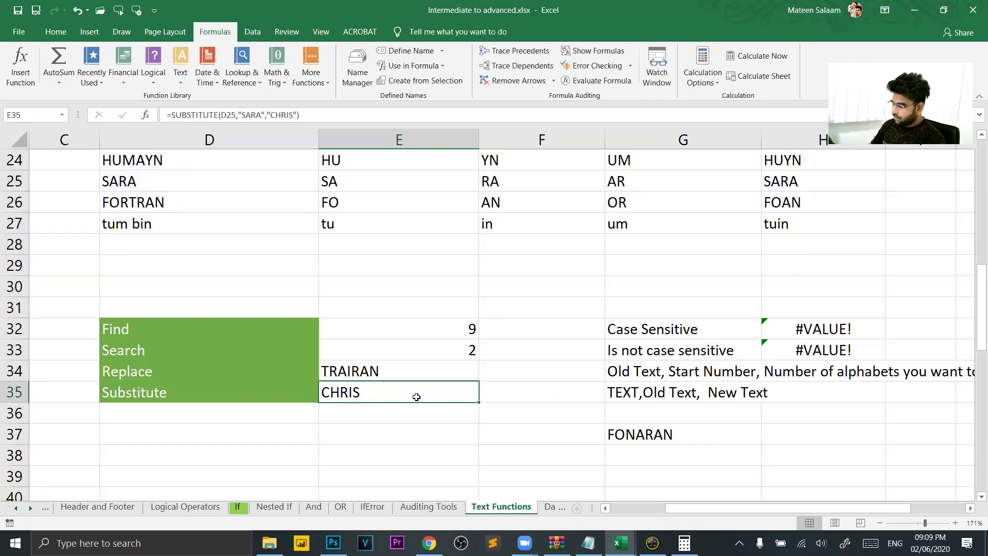
type("=sums")
key("BackSpace")
key("BackSpace")
type("bs")
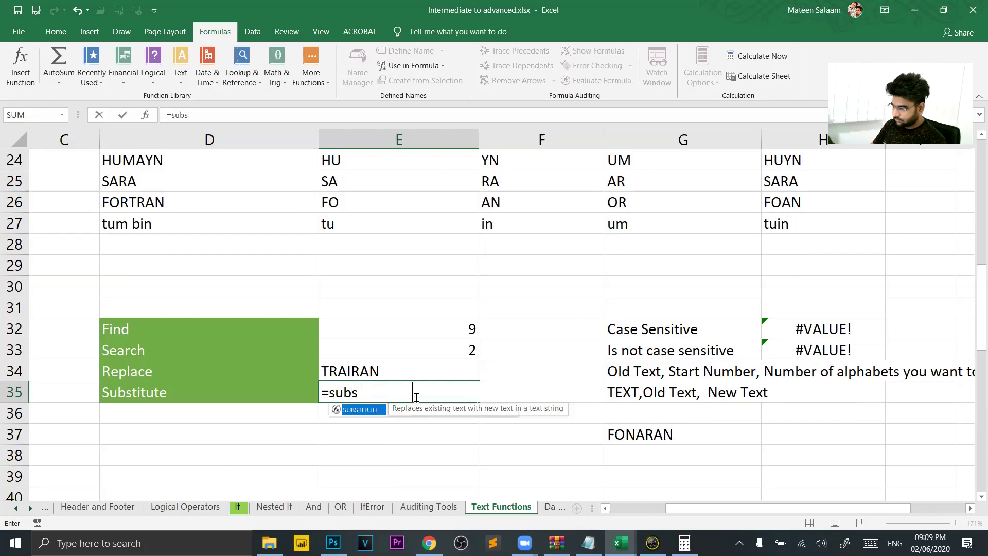
key("Tab")
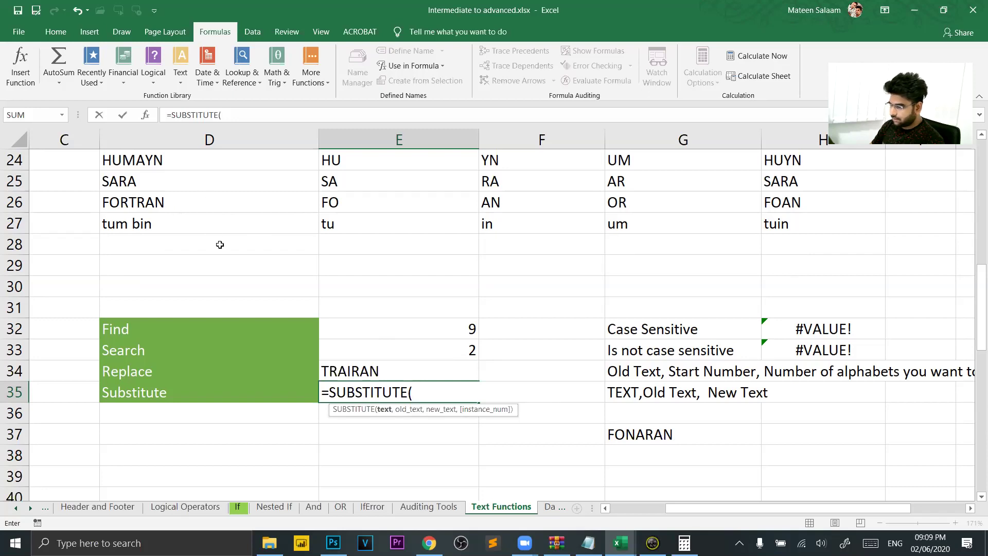
scroll(294, 276, "up", 1)
left_click(224, 224)
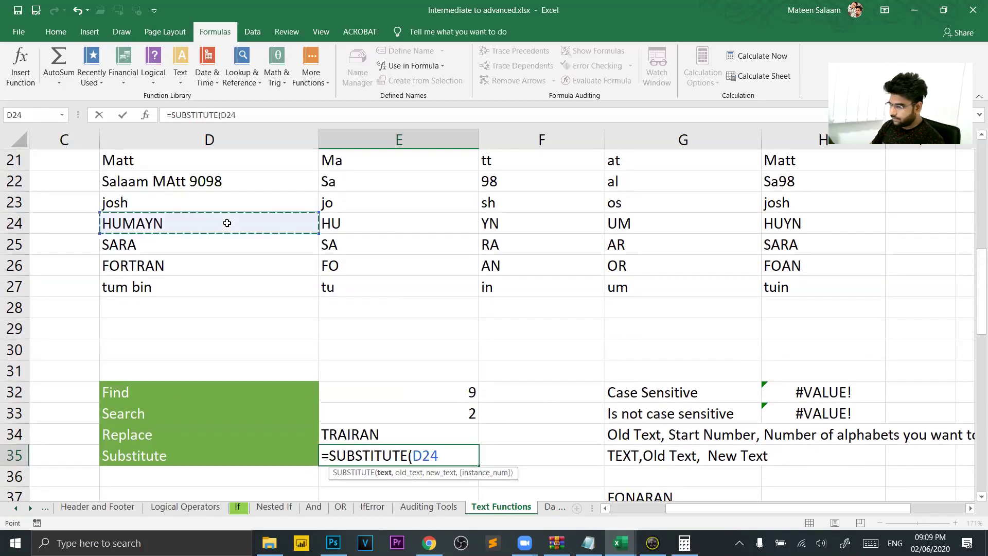
type(",")
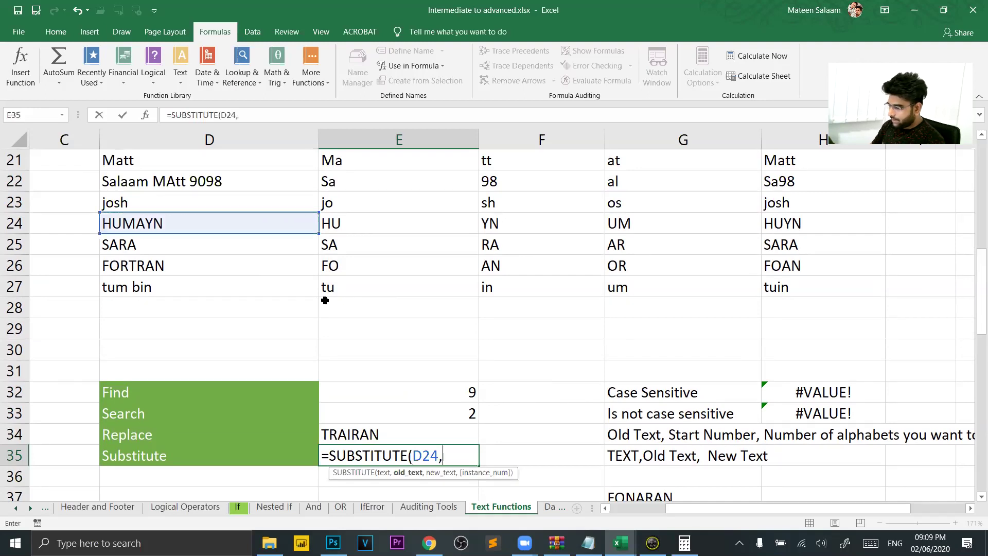
type("\"HUM")
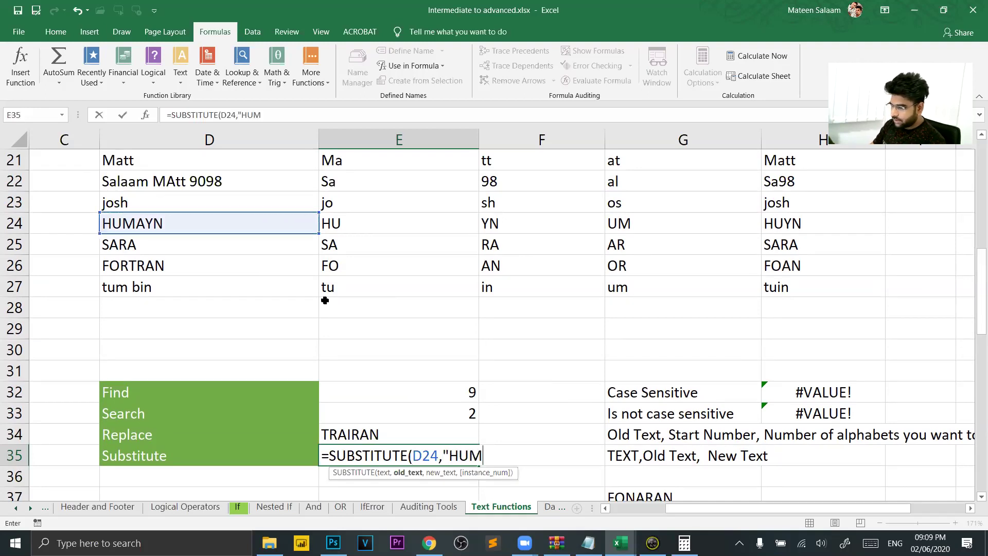
type("AYN\",\"FORTRAN\")")
key("Return")
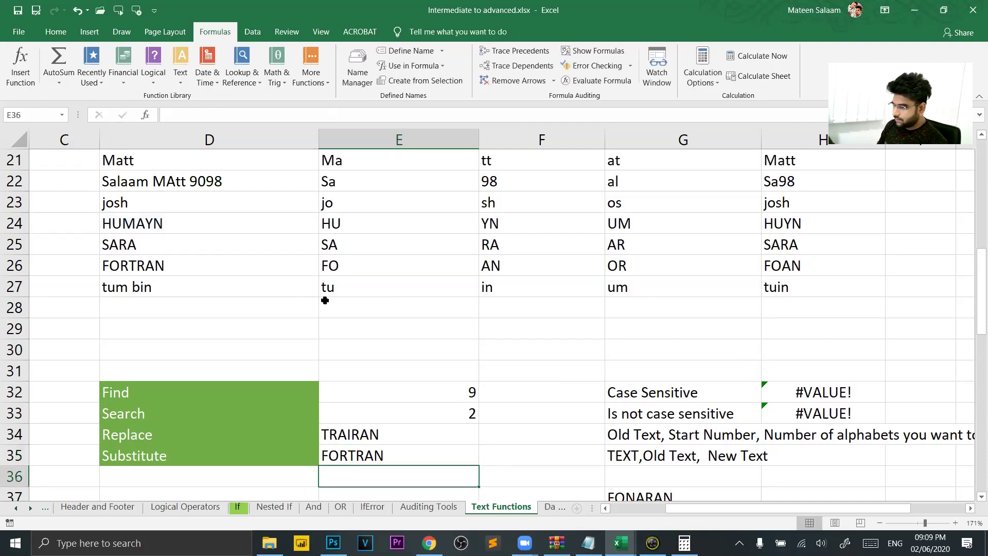
left_click(162, 227)
left_click(412, 461)
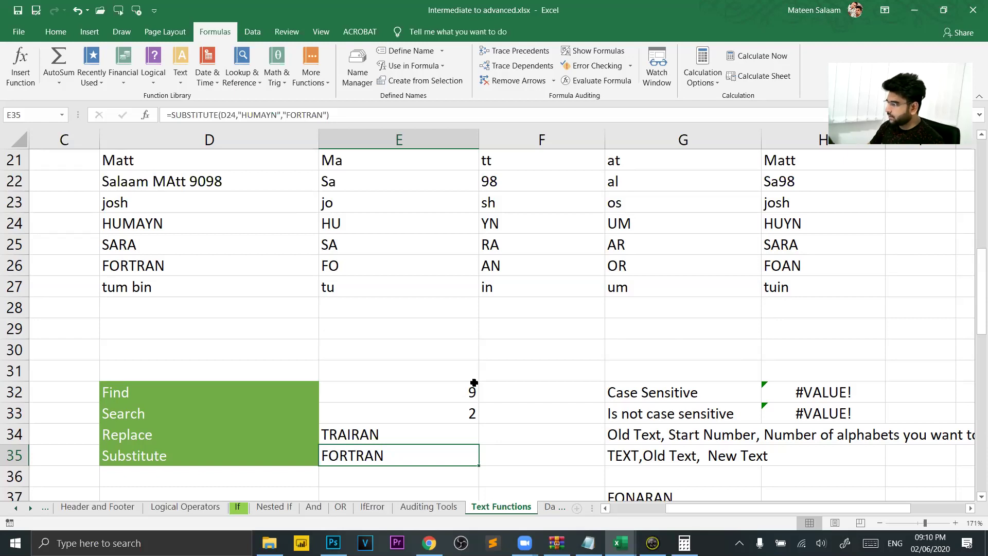
Step: Switch to the Date Functions worksheet
scroll(474, 383, "down", 1)
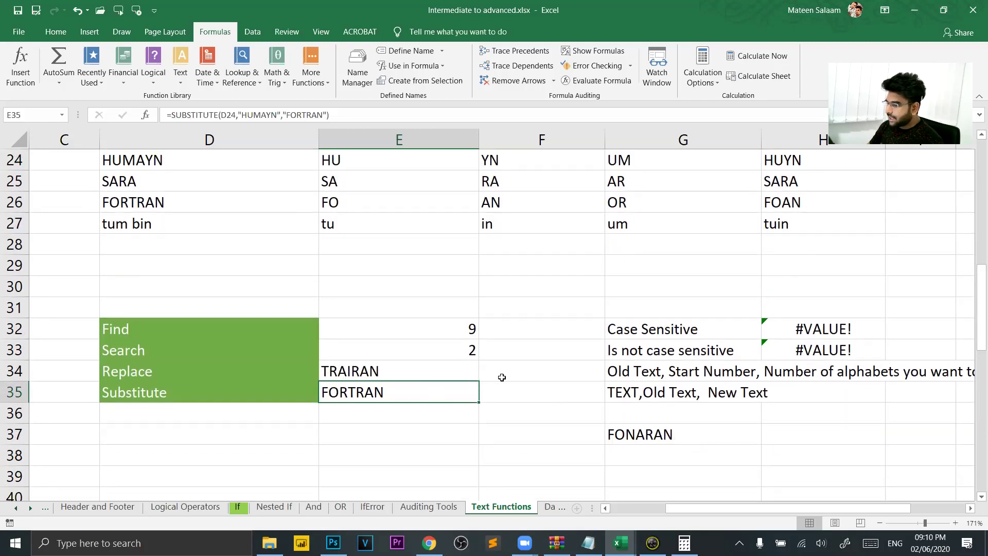
scroll(488, 394, "up", 8)
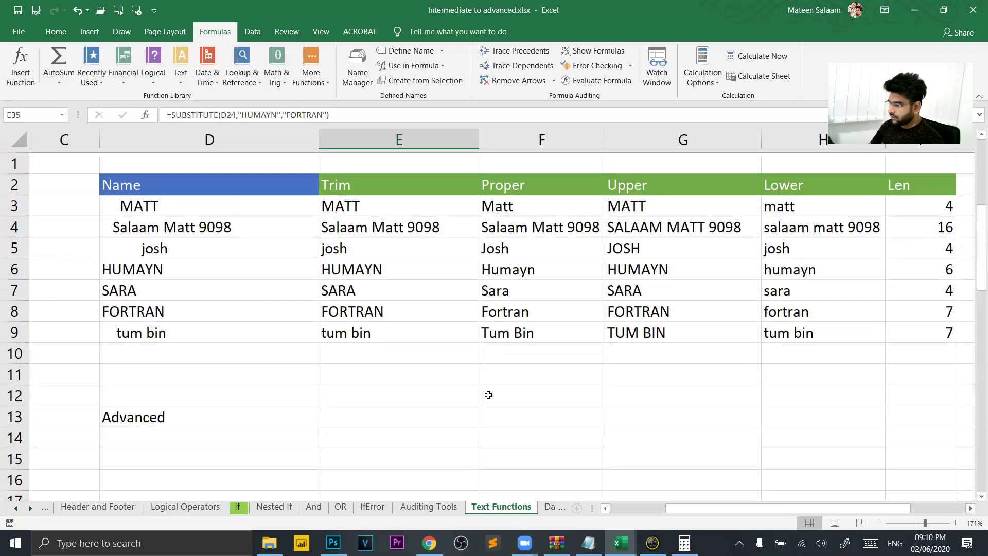
left_click(31, 509)
left_click(31, 509)
left_click(391, 497)
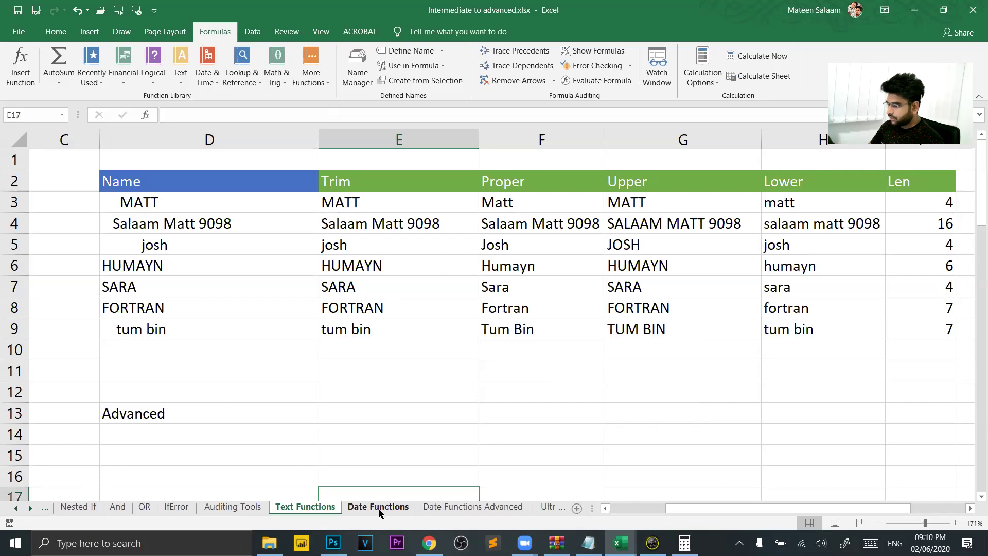
left_click(383, 506)
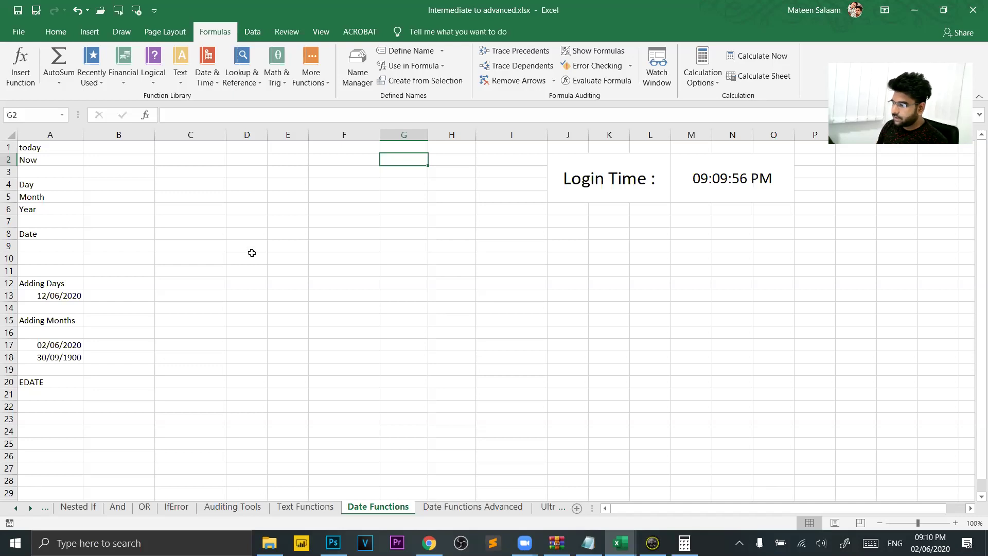
Step: Enter =TODAY() in cell D6 of the Date Functions sheet
left_click(230, 211)
type("=today")
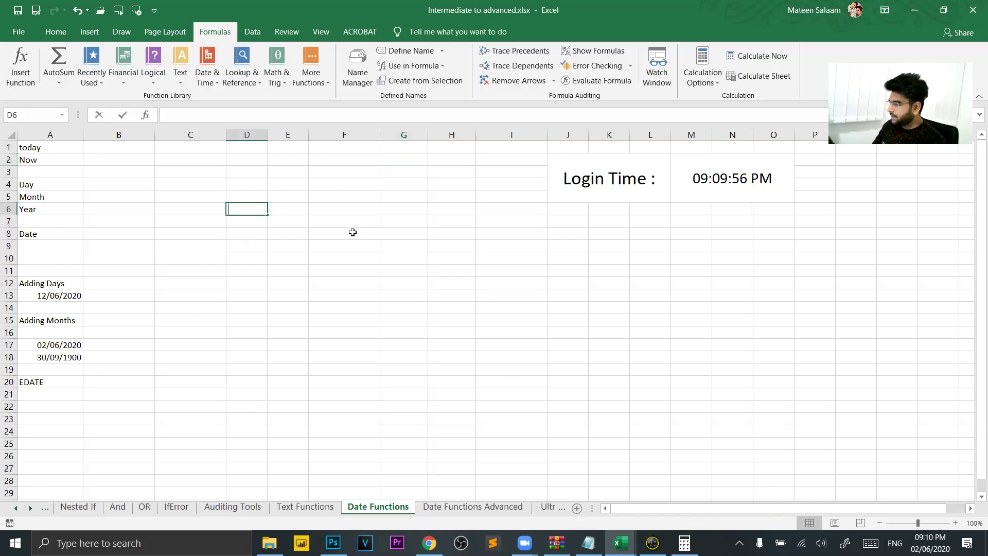
type("()")
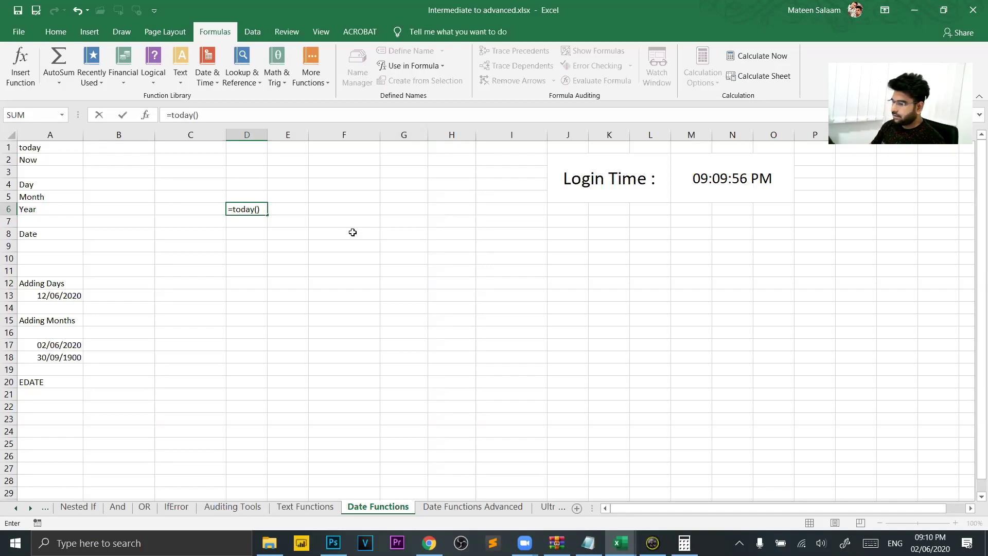
key("Return")
left_click(263, 210)
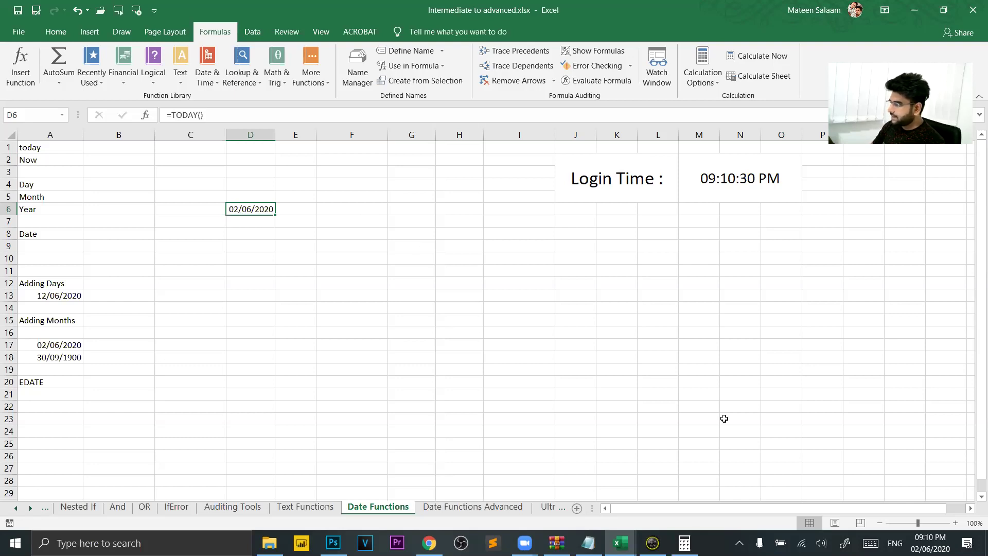
Step: Enter =NOW() in cell F6 to return the current date and time
left_click(369, 207)
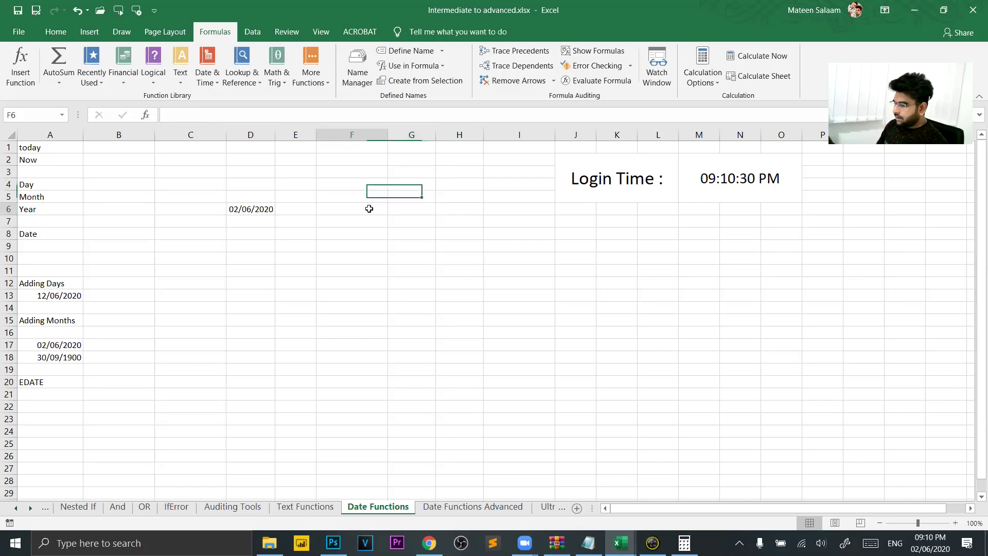
type("=")
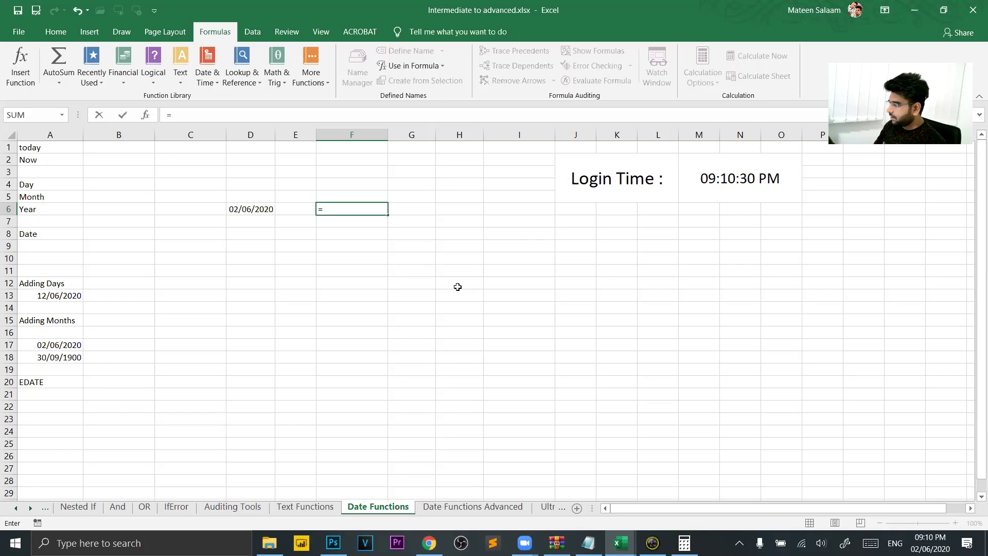
type("now")
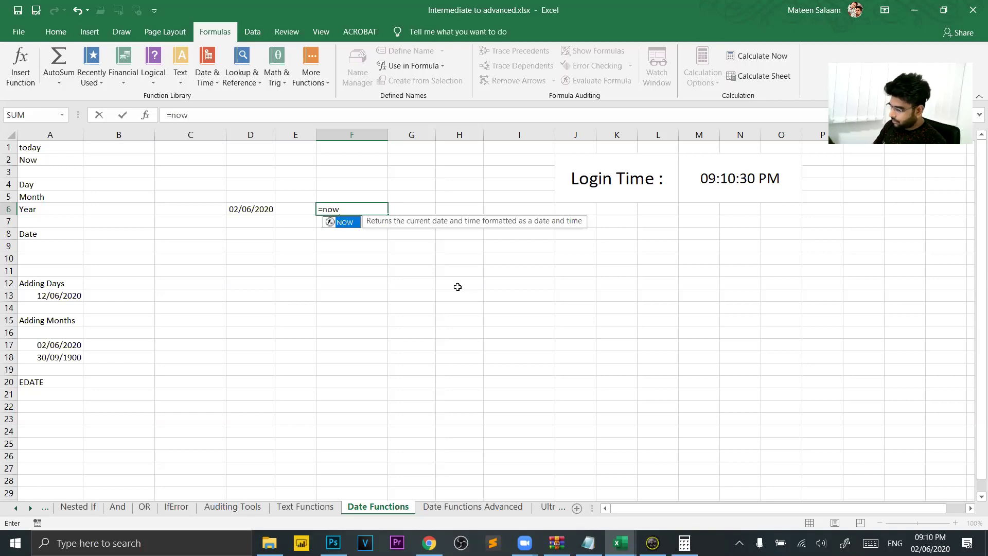
type("()")
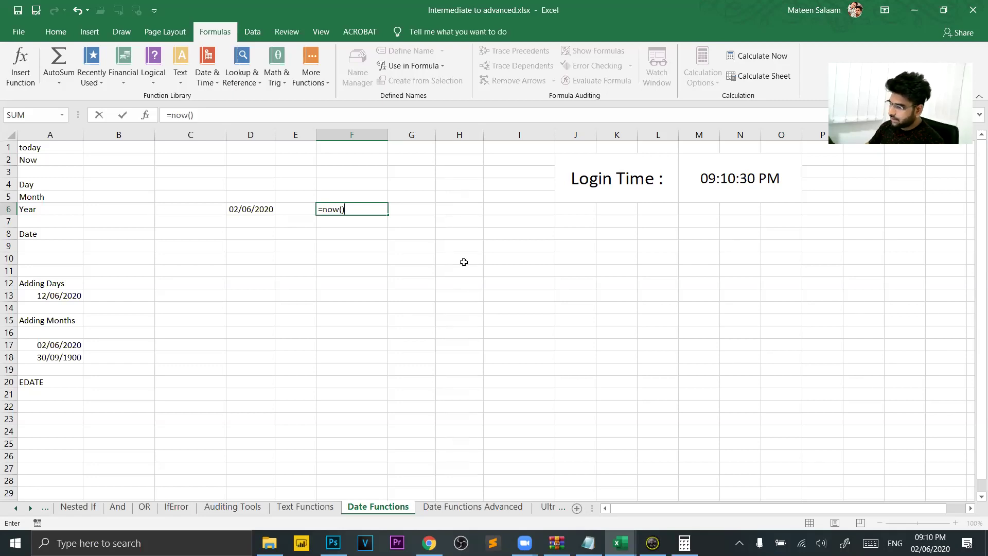
key("Return")
left_click(348, 209)
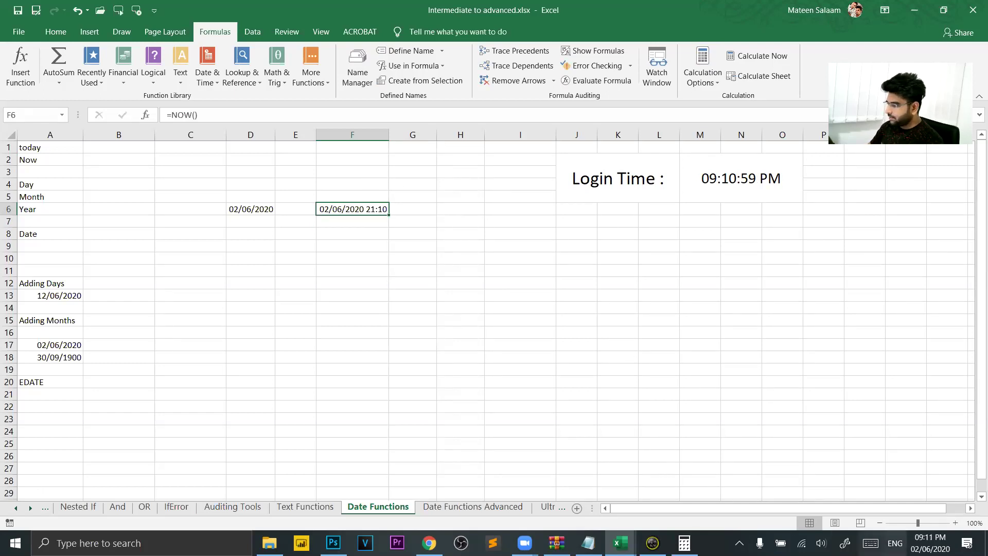
Step: Re-enter the NOW formula in cell F6 to refresh its date and time
mouse_move(931, 542)
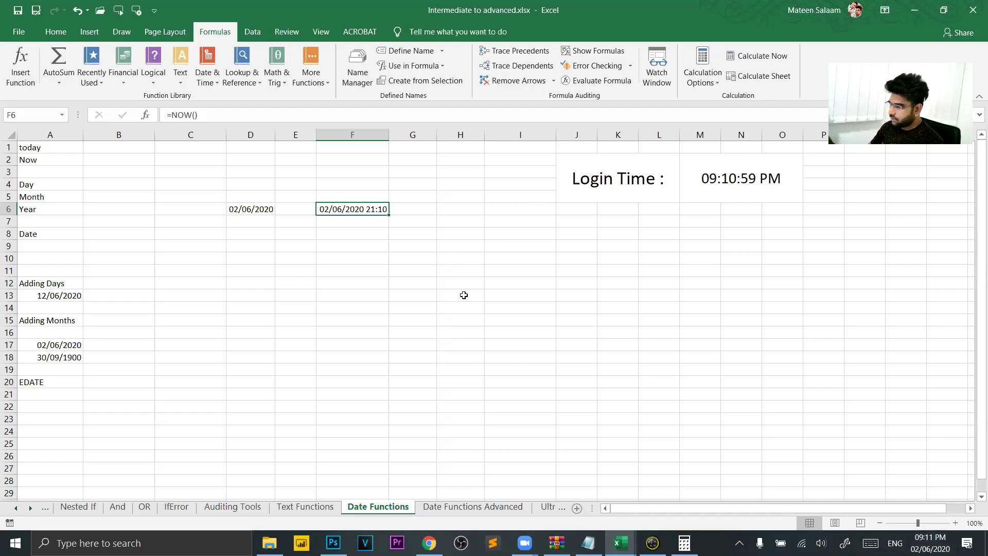
double_click(372, 207)
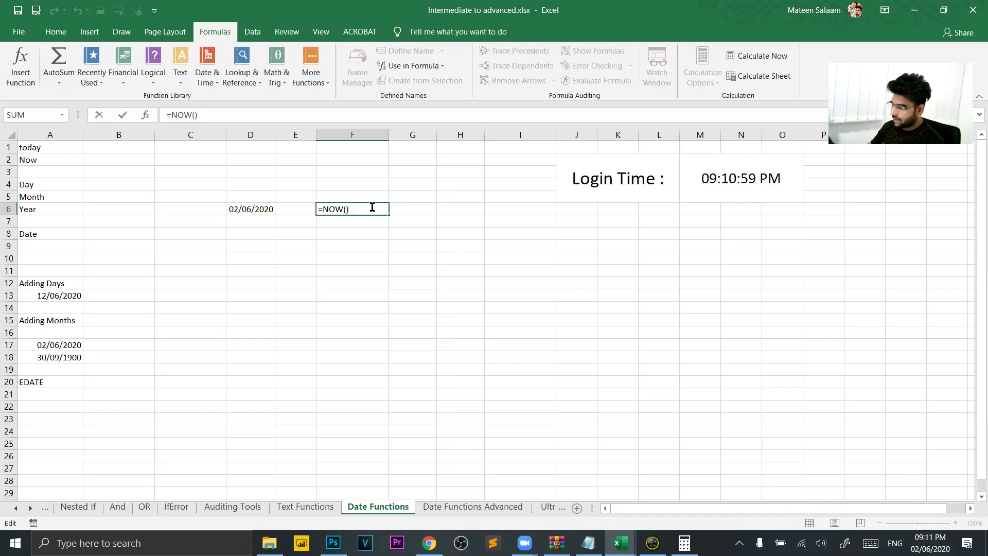
key("Return")
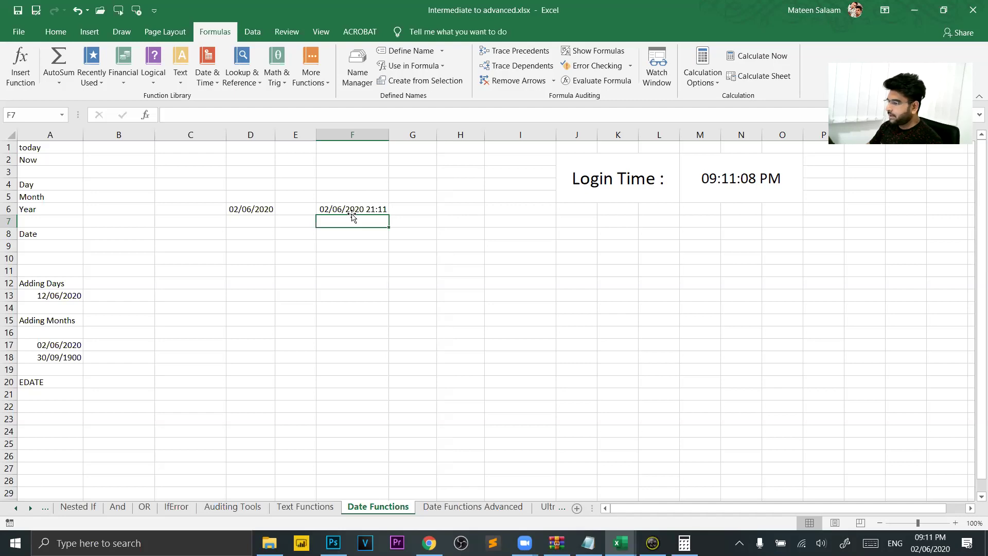
Step: Enter =TODAY() + 60 in cell C2 to calculate the date 60 days from today
left_click(216, 157)
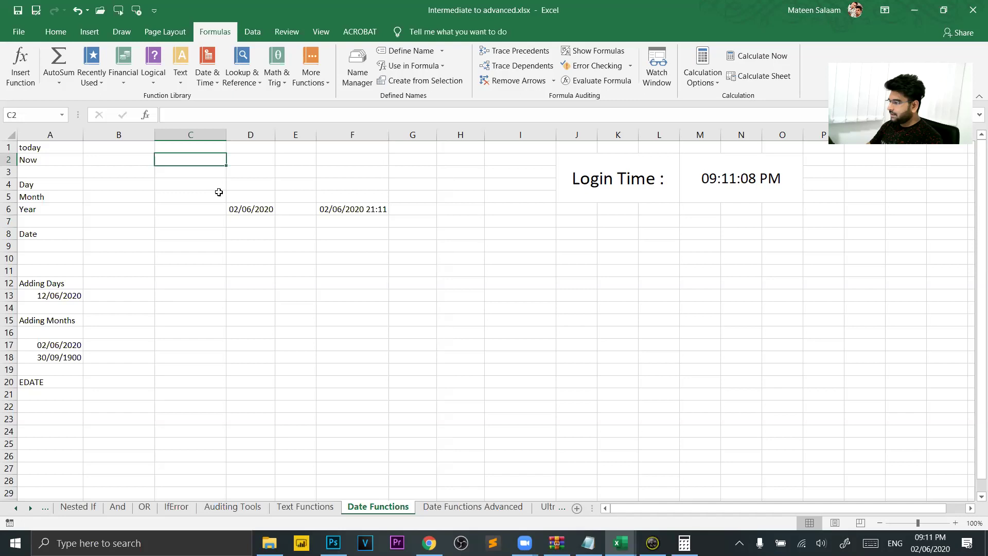
type("=")
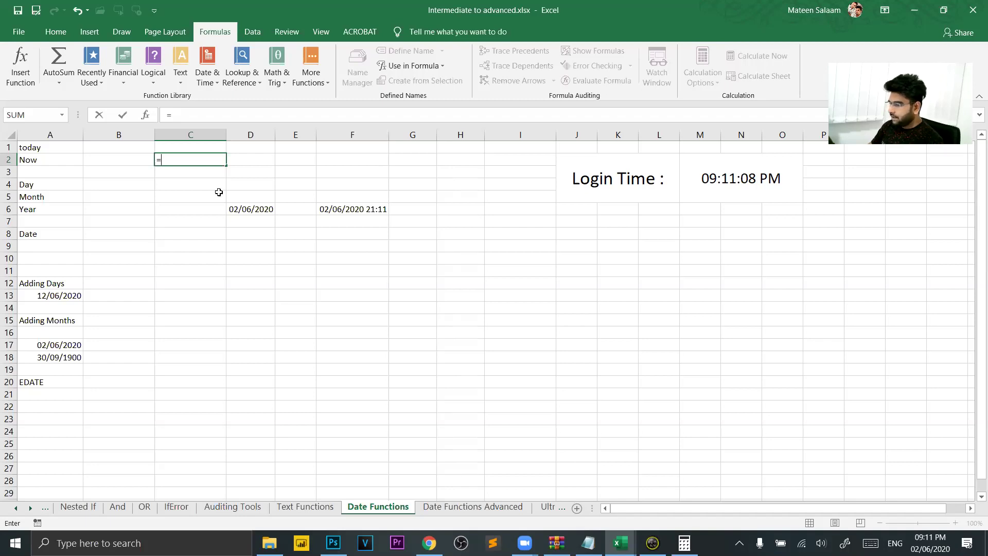
type("today()")
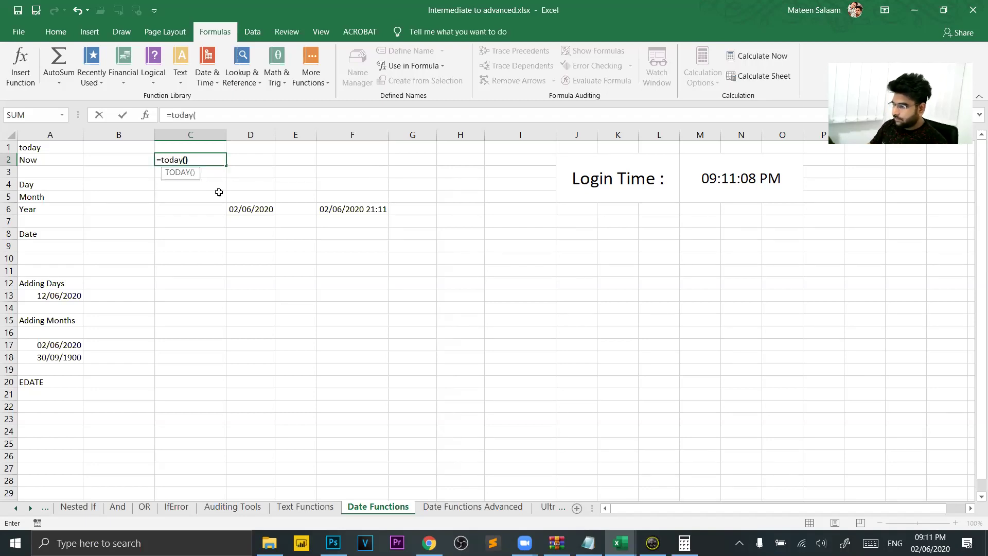
type(" + 60")
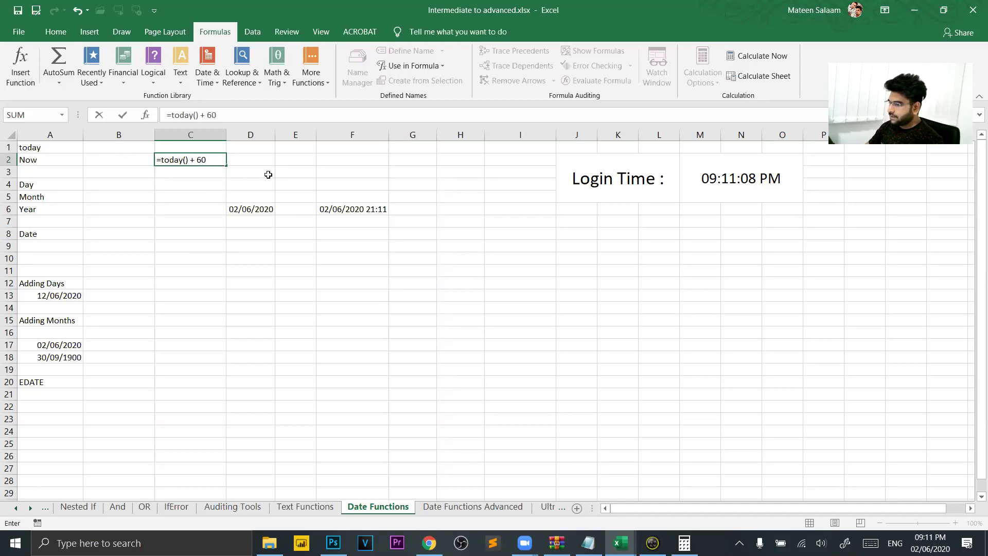
key("Return")
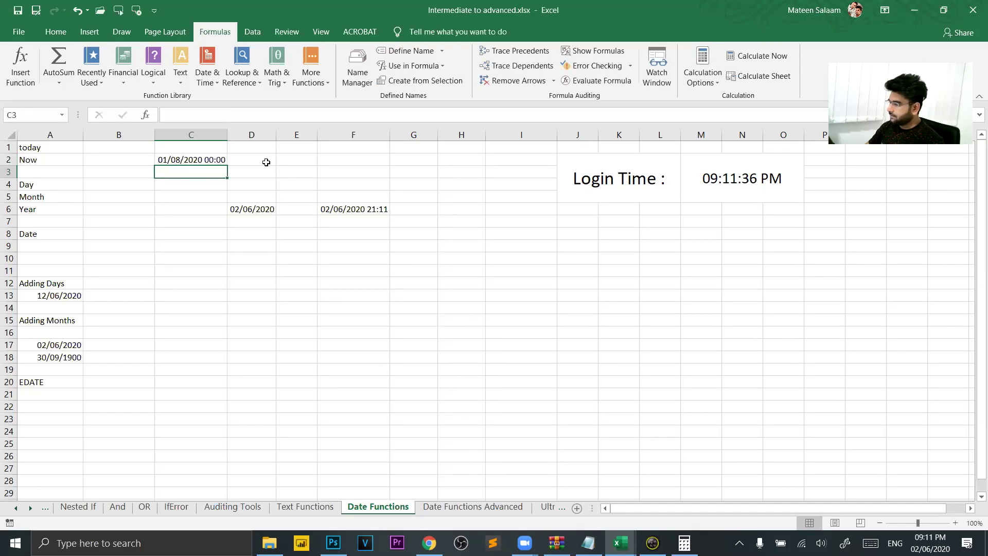
Step: Edit the formula in cell C2 so it adds 90 days to today's date
double_click(172, 161)
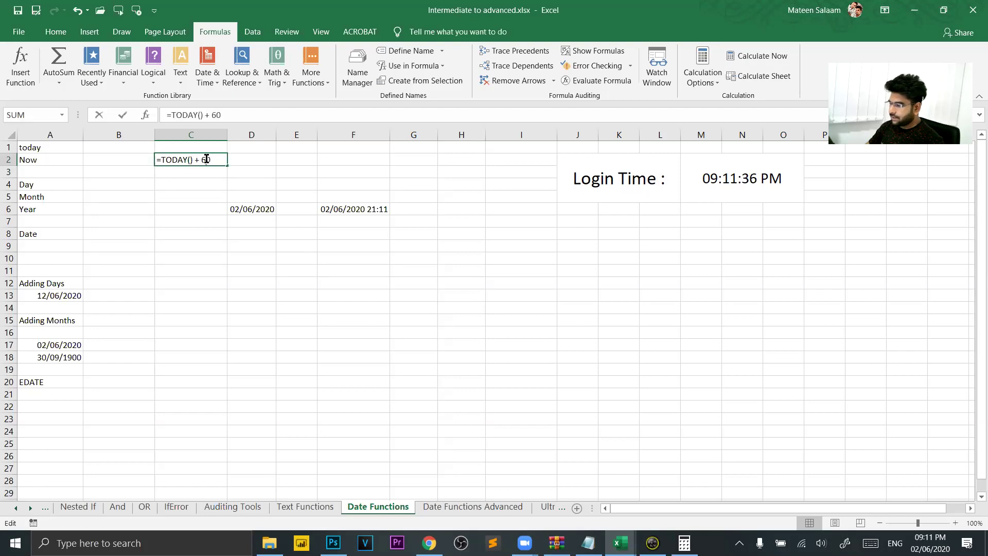
left_click(207, 159)
key("BackSpace")
type("9")
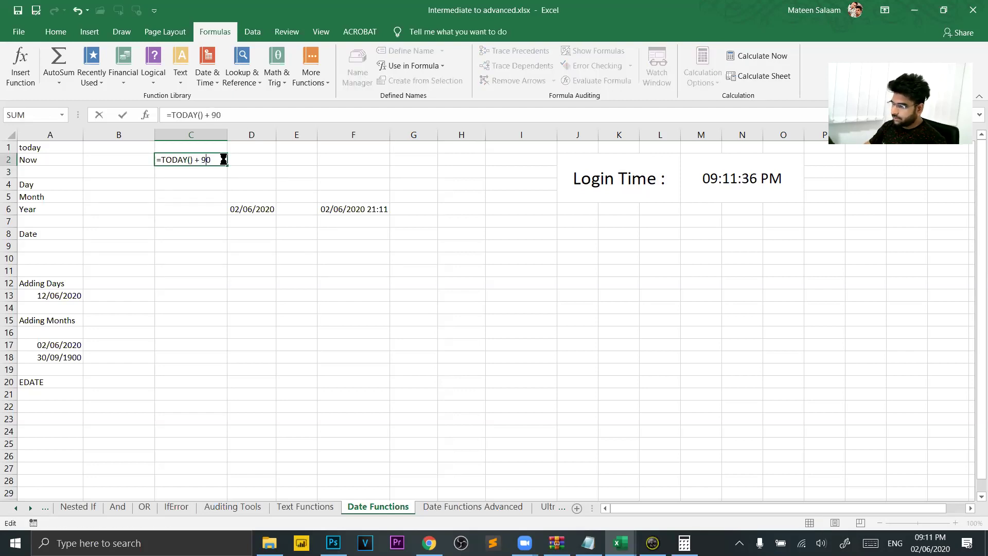
key("Return")
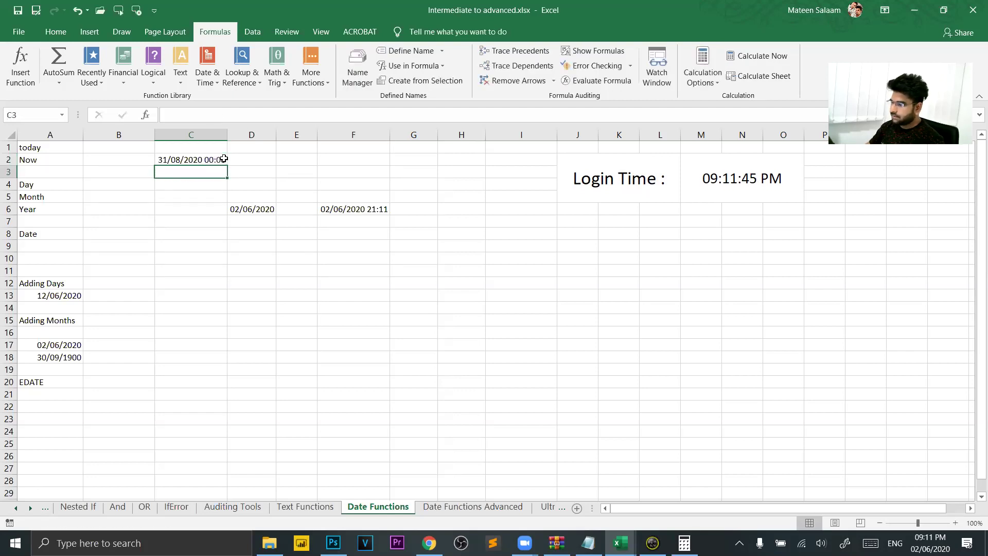
left_click(193, 157)
double_click(193, 157)
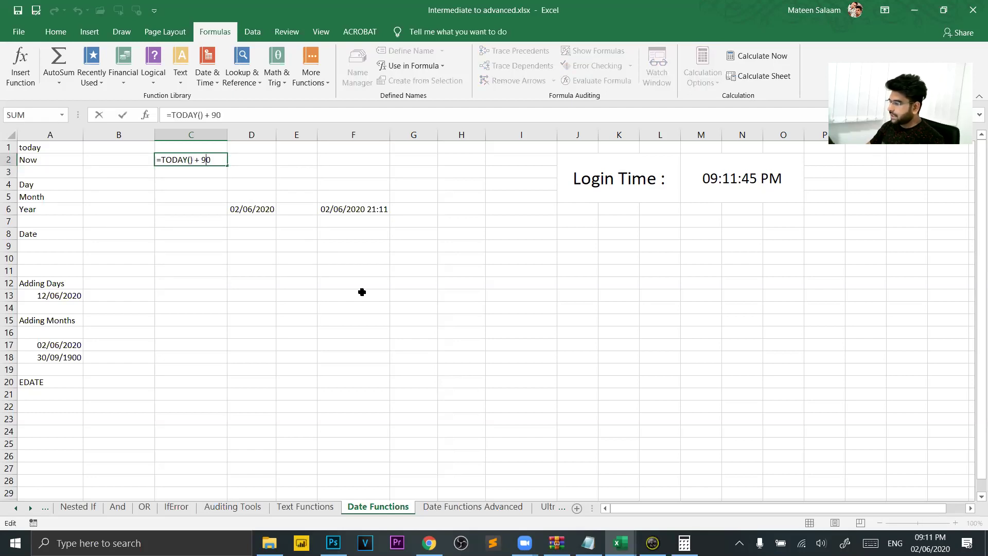
type("1")
key("shift+Left")
type("-")
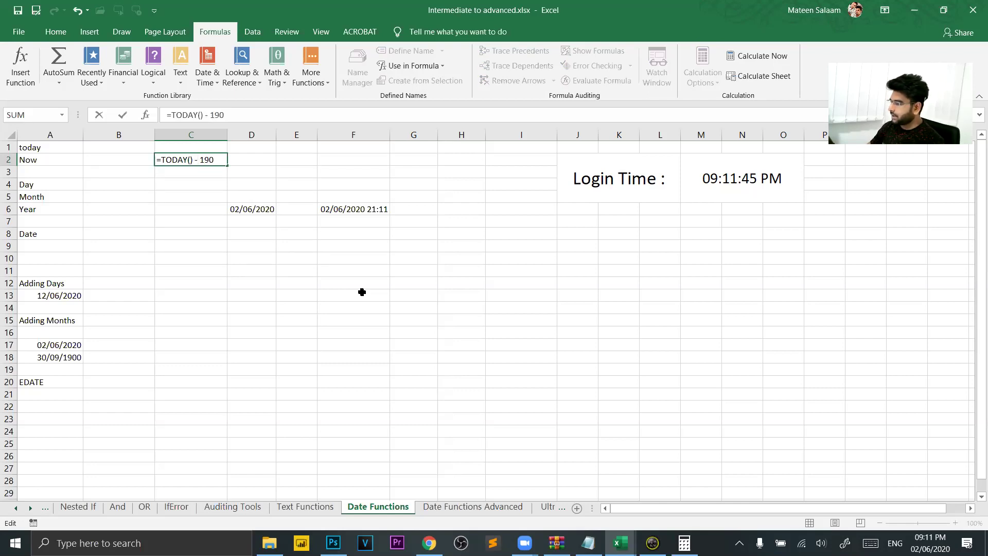
key("Escape")
Step: Change the formula in cell C2 to =TODAY() - 90 so it subtracts 90 days from today's date
scroll(362, 292, "up", 15, "ctrl")
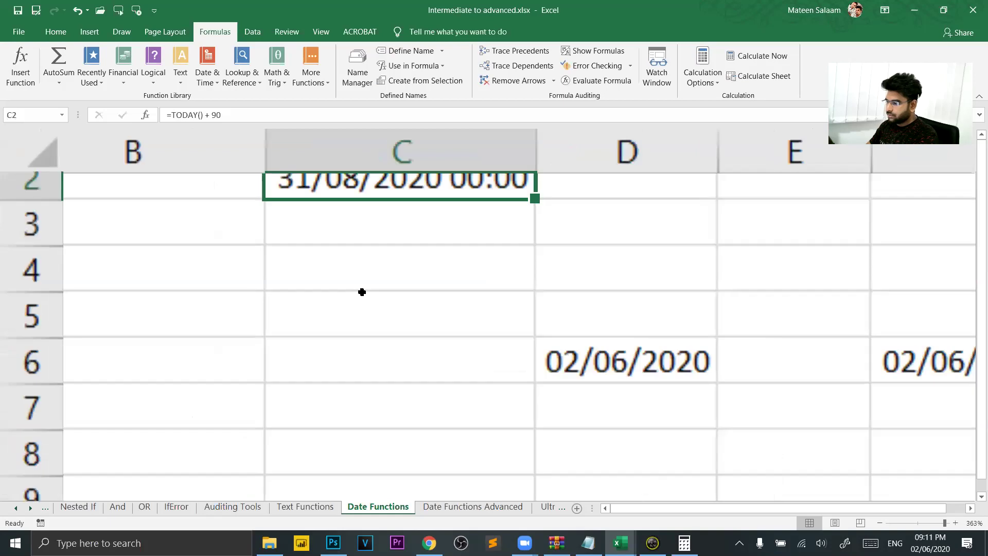
double_click(519, 262)
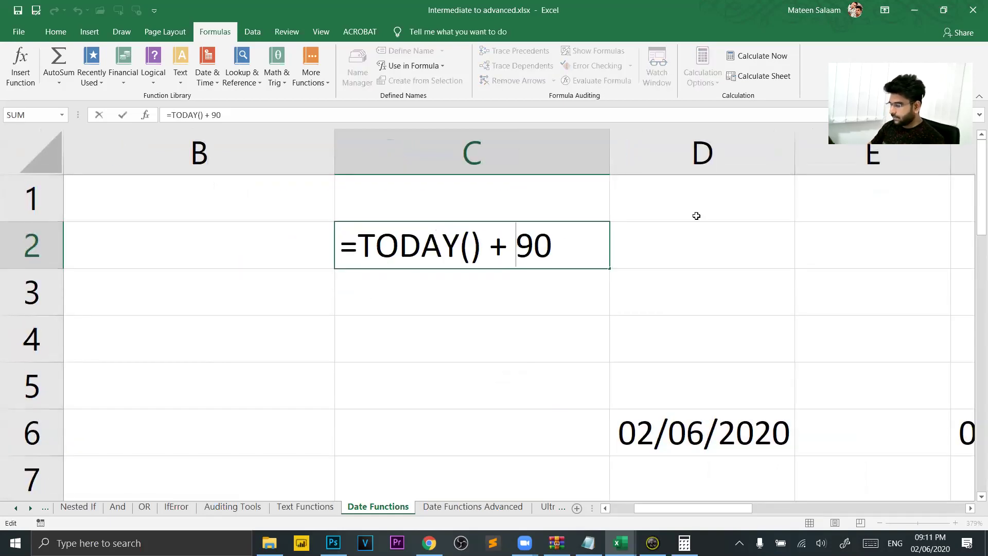
key("Left")
key("shift+Left")
type("-")
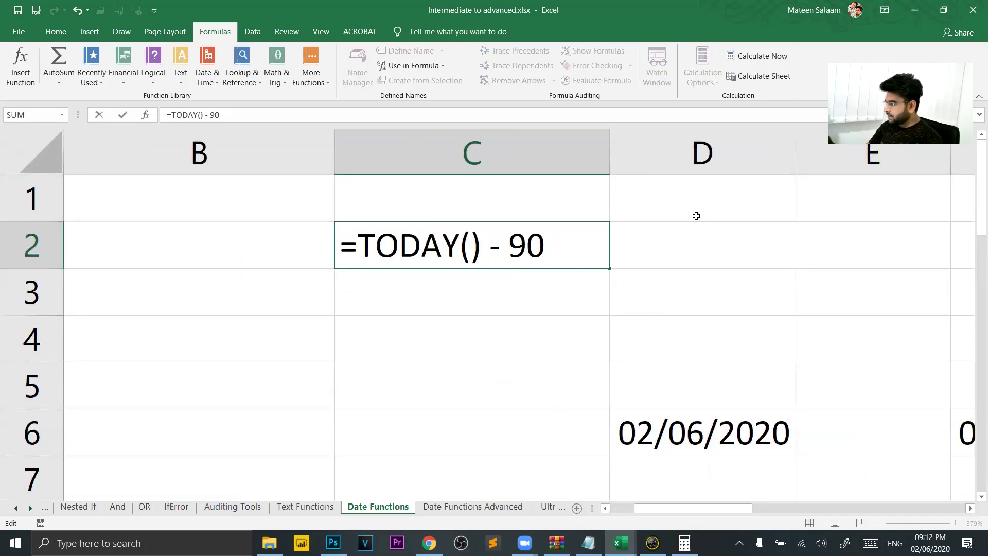
key("Return")
left_click(496, 240)
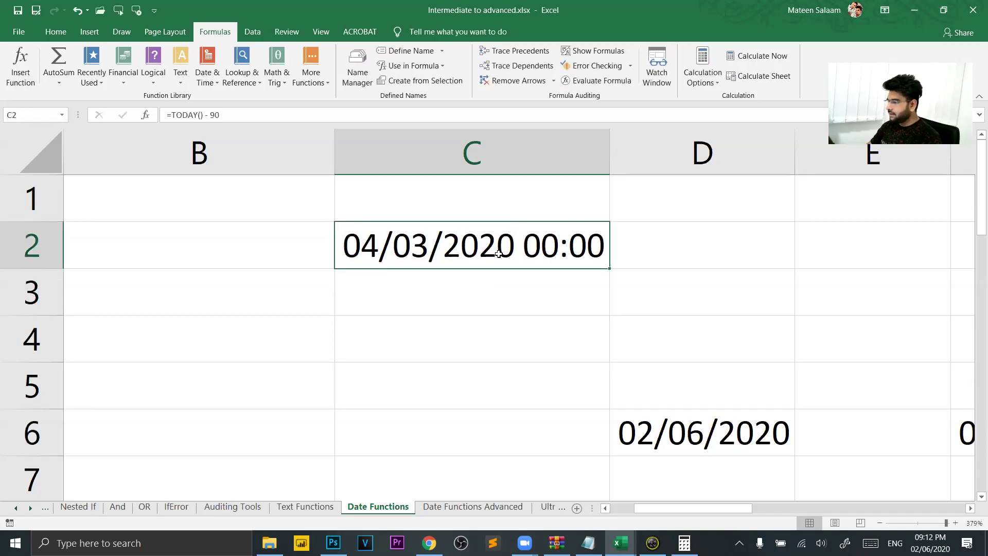
double_click(499, 253)
left_click(589, 238)
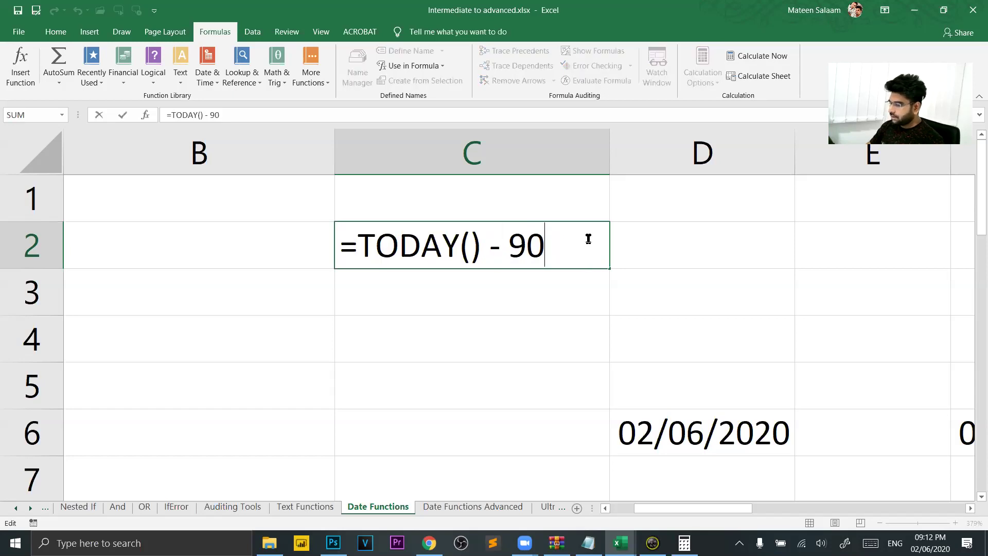
key("Return")
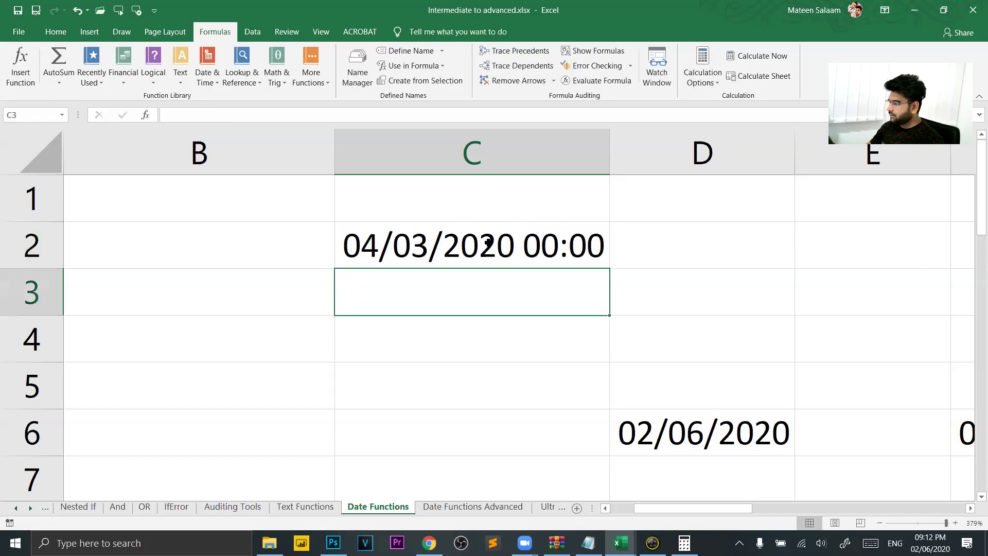
Step: Change the formula in cell C2 to =TODAY() - 190 so it subtracts 190 days from today's date
double_click(490, 243)
left_click(501, 241)
key("Right")
type("1")
key("Return")
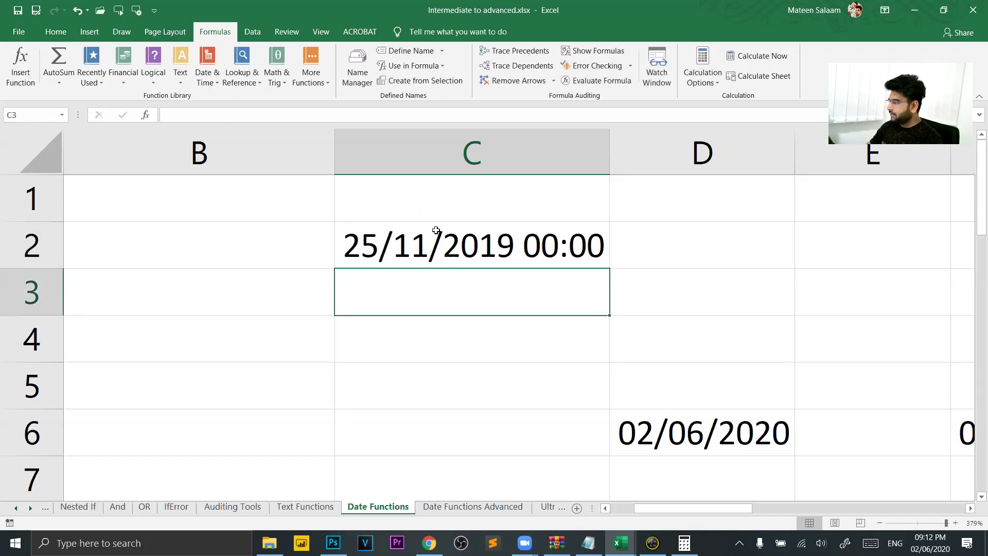
left_click(481, 236)
double_click(507, 242)
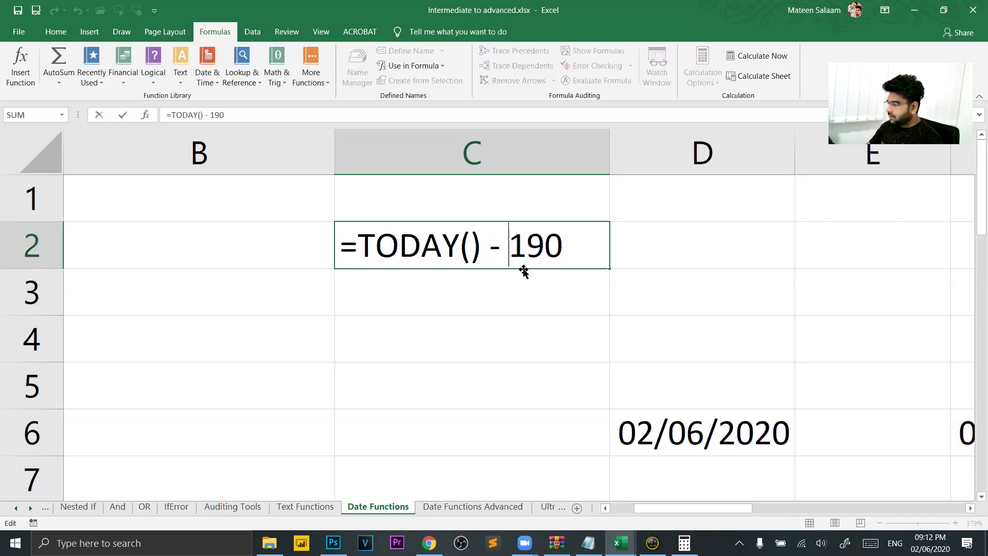
left_click(579, 241)
key("Return")
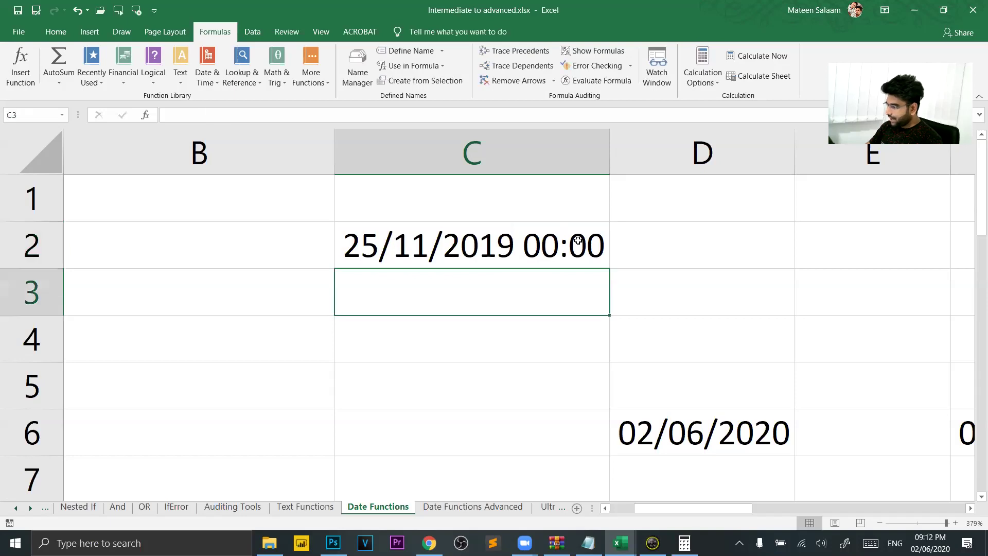
Step: Remove the time from cell C2's display by setting its custom number format to dd/mm/yyyy
left_click(579, 241)
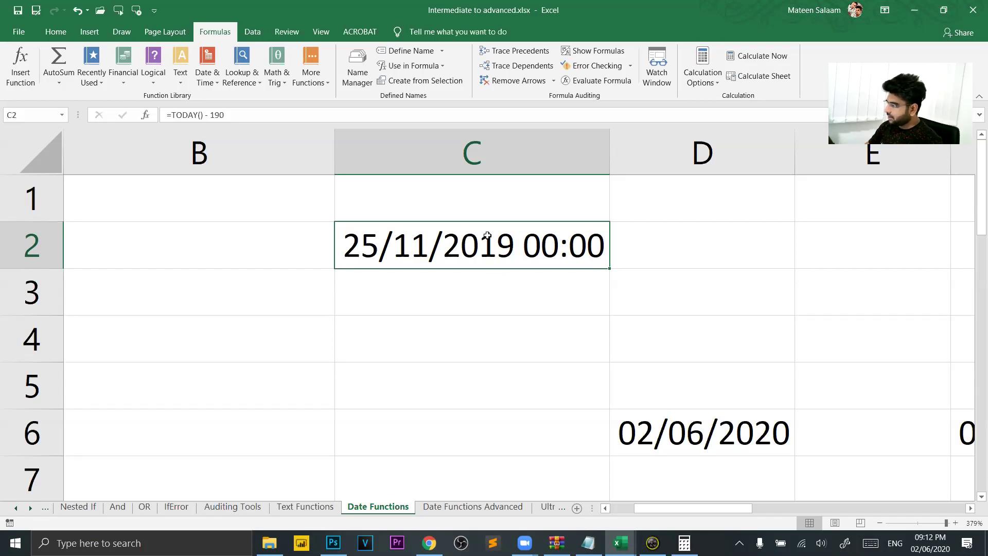
right_click(524, 257)
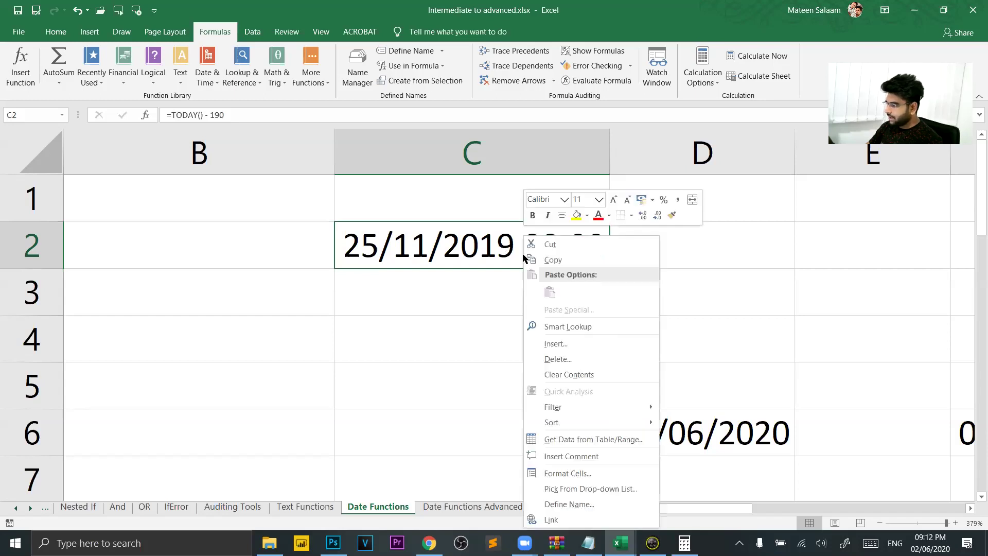
left_click(590, 476)
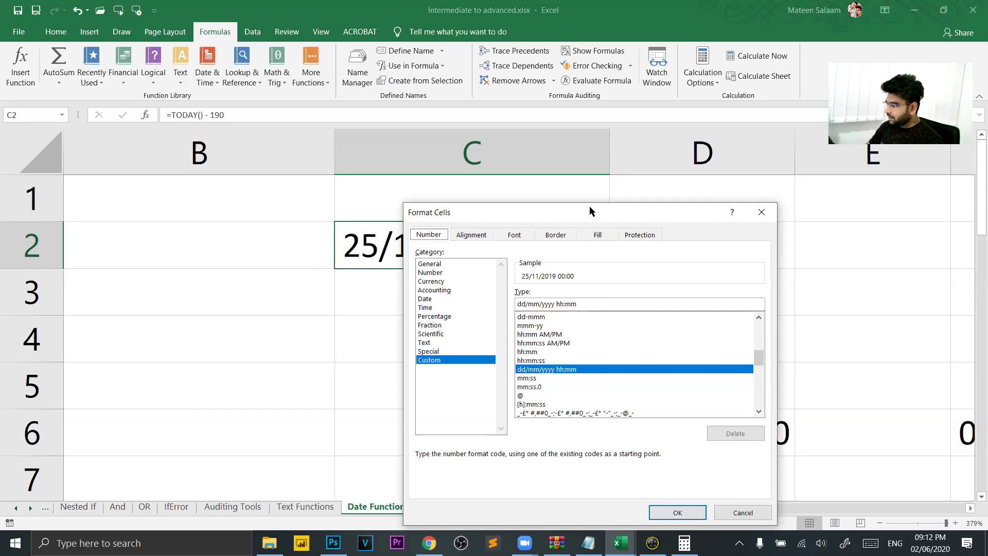
left_click_drag(590, 211, 826, 136)
left_click_drag(814, 230, 789, 230)
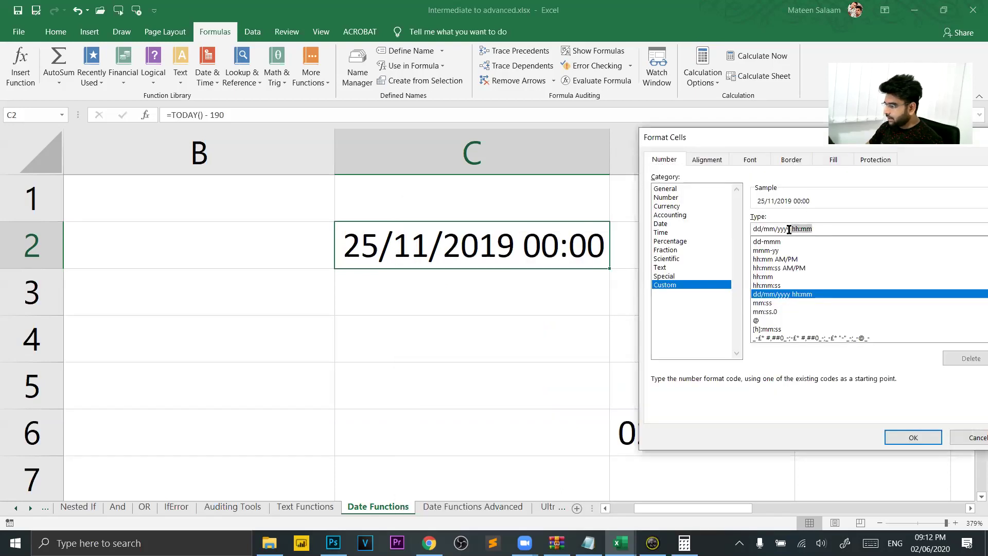
key("BackSpace")
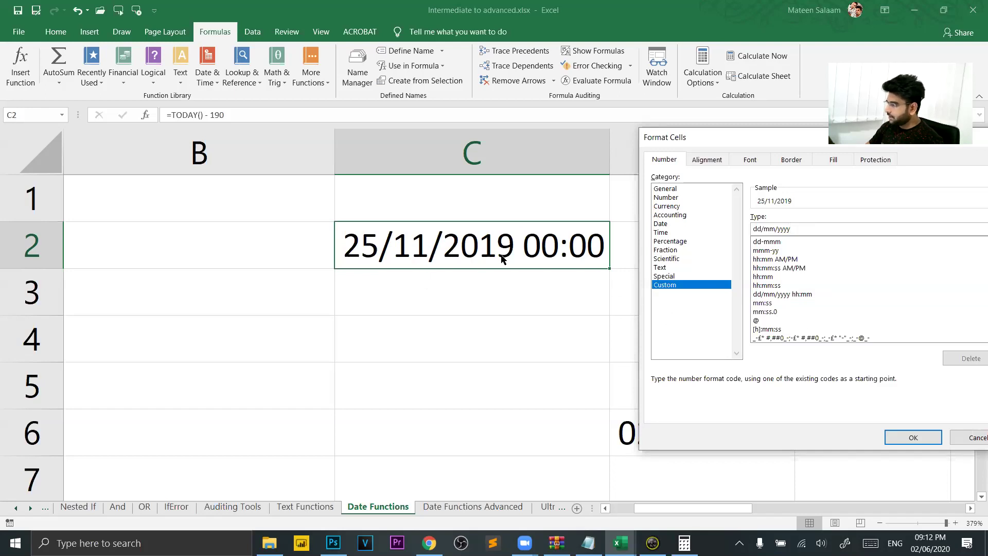
left_click(914, 436)
left_click(554, 373)
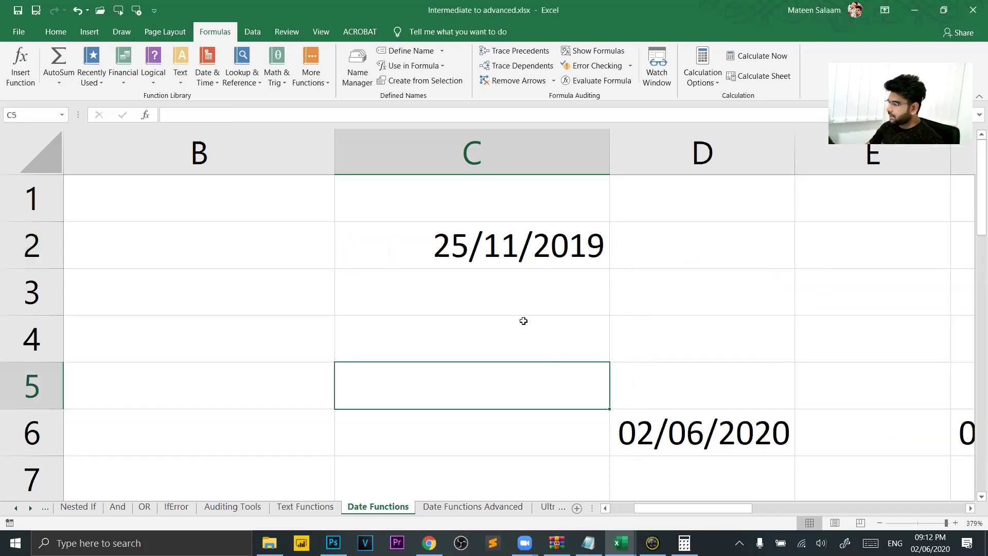
Step: Inspect the formula in cell C2 and its cell format settings, leaving them as they are
left_click(509, 245)
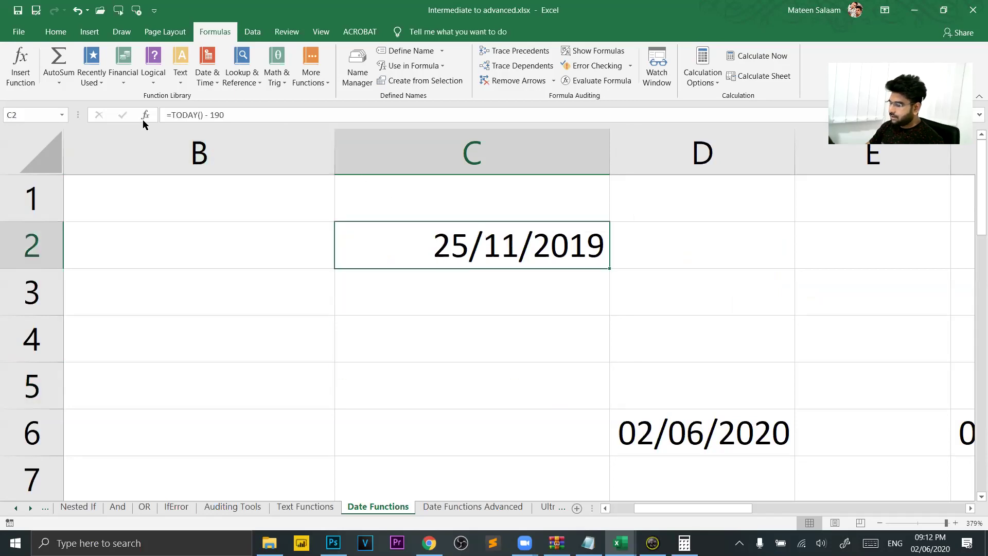
left_click(541, 291)
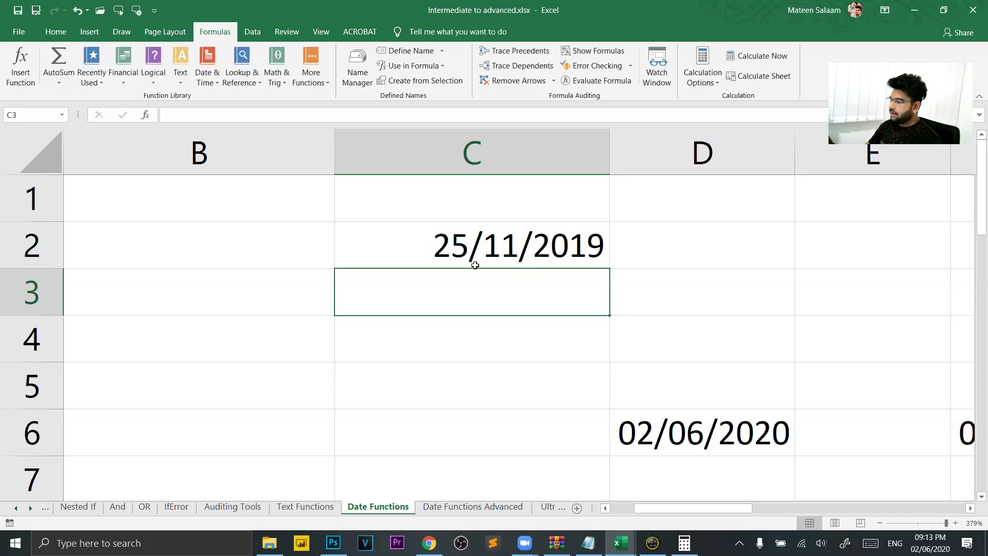
left_click(523, 240)
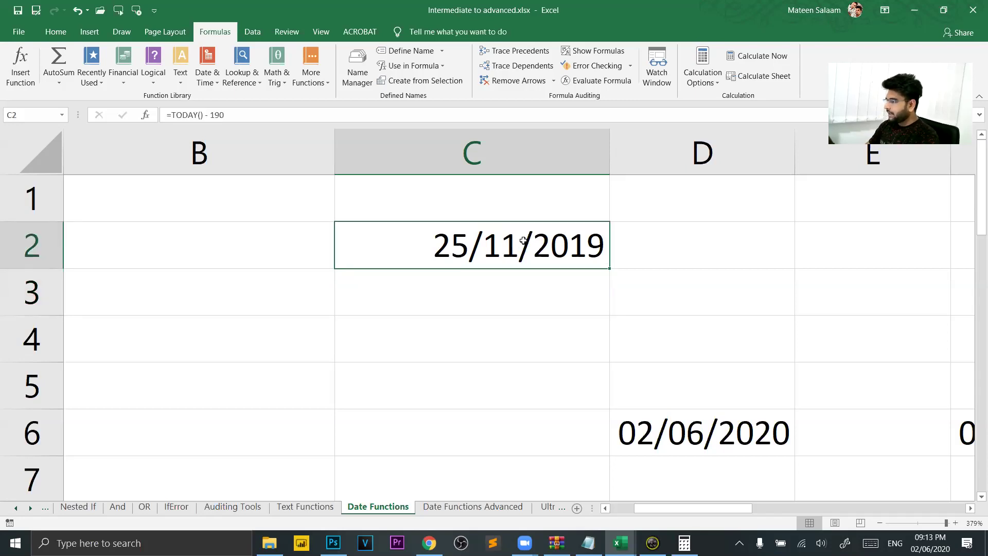
right_click(524, 241)
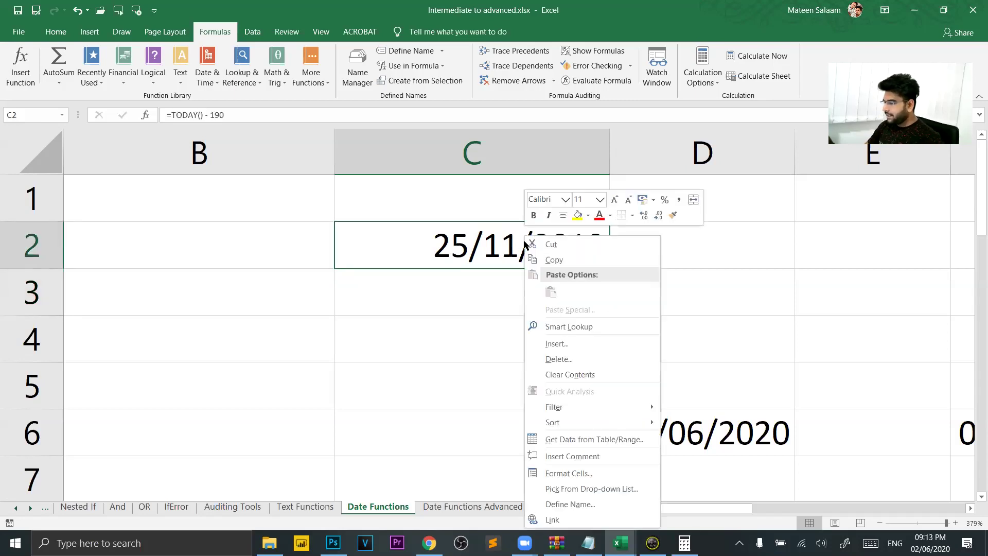
left_click(580, 477)
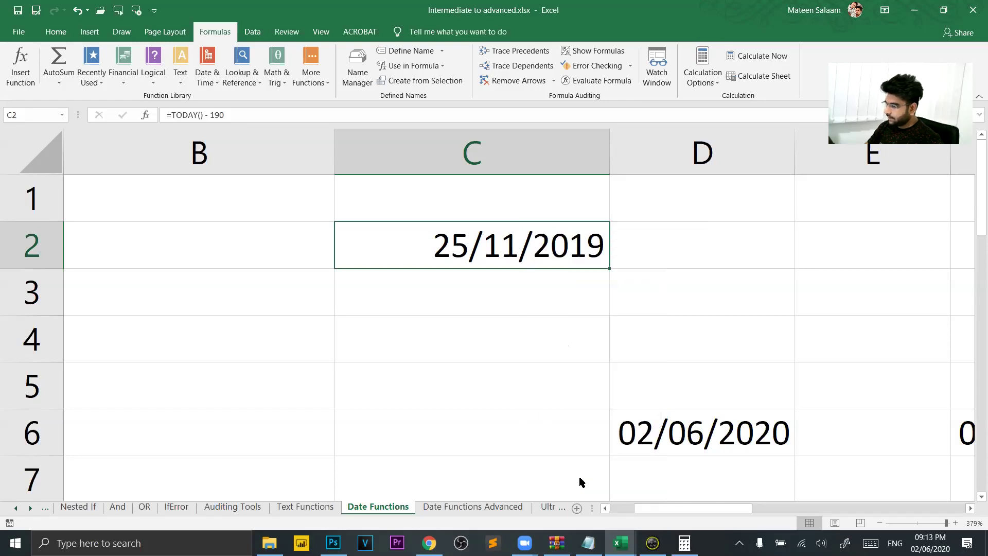
left_click(737, 212)
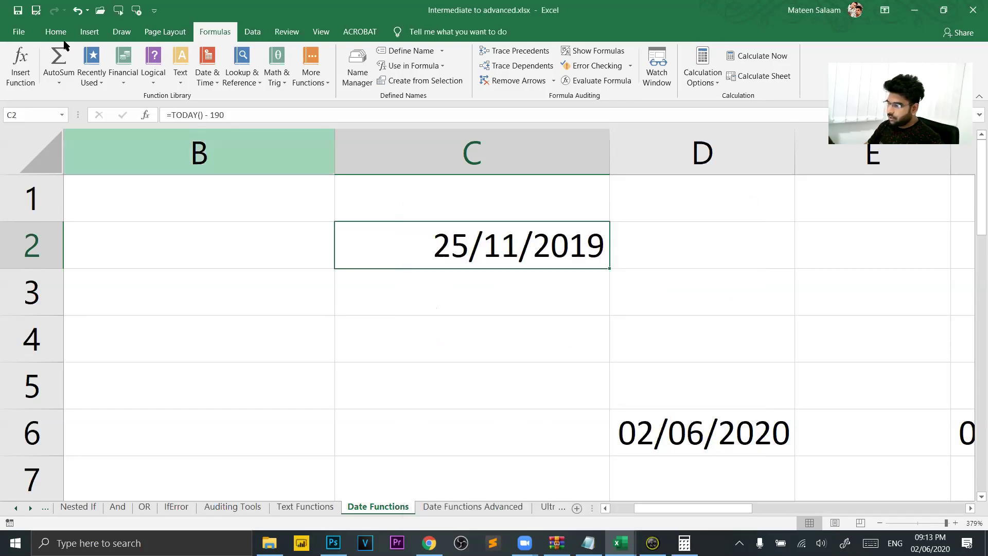
Step: View the complete date format options for cell C2 starting from its list of number formats, and close them without applying any
left_click(58, 32)
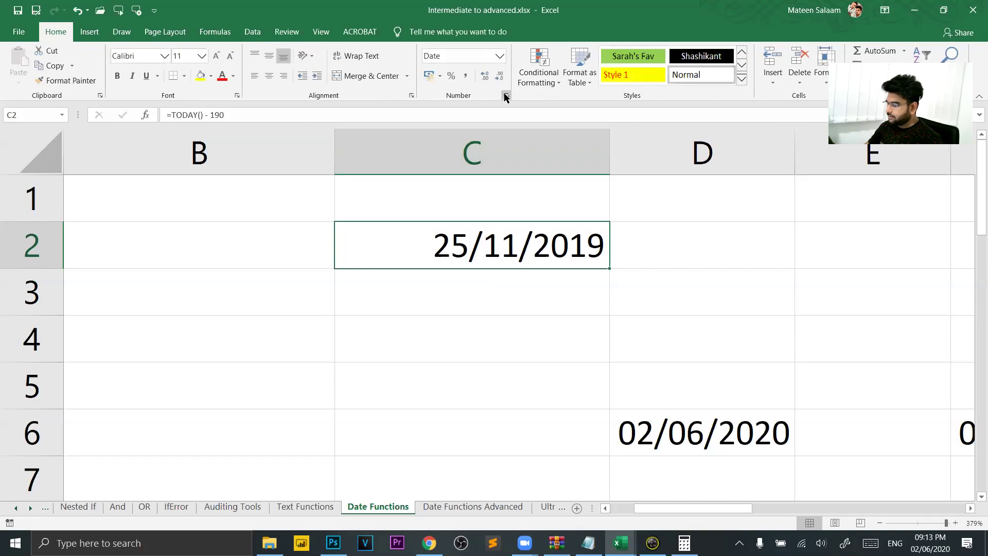
left_click(499, 56)
left_click(504, 386)
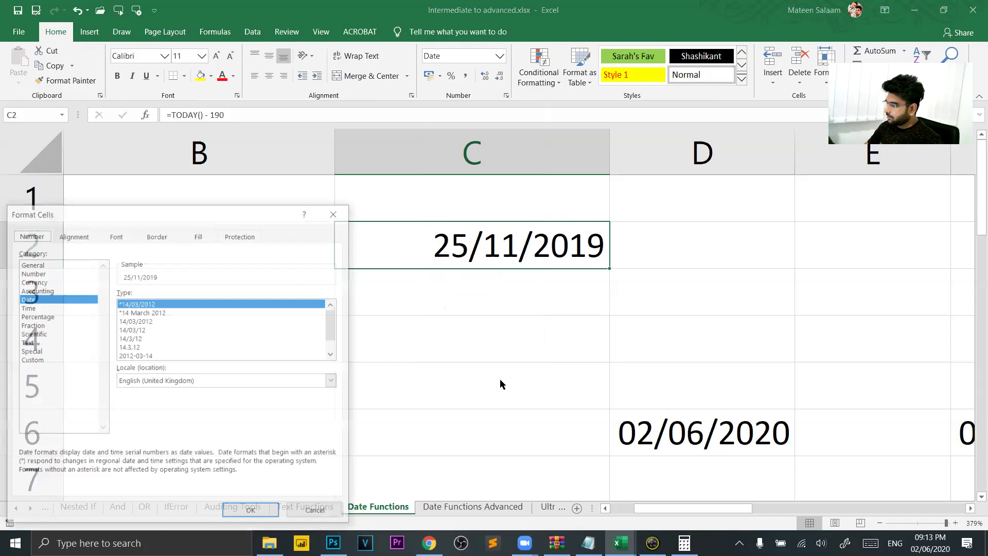
left_click(336, 212)
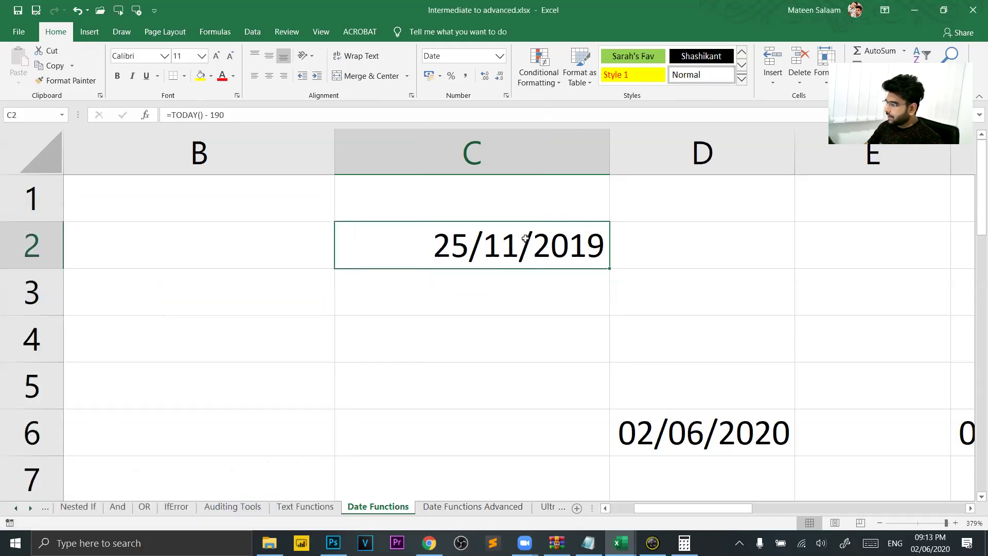
Step: Review the custom number format codes available for cell C2, including dd/mm/yyyy, and close the format settings without applying any
right_click(517, 252)
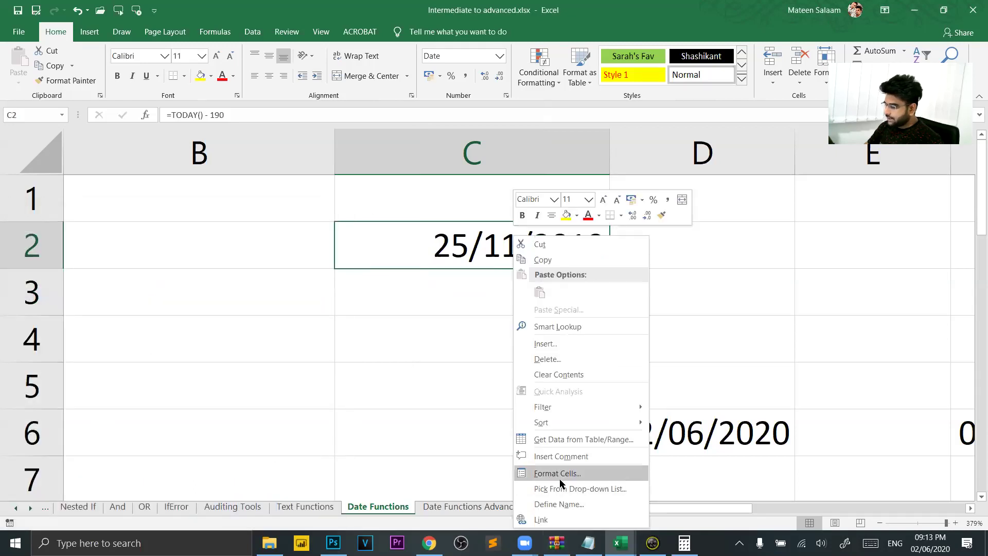
left_click(52, 34)
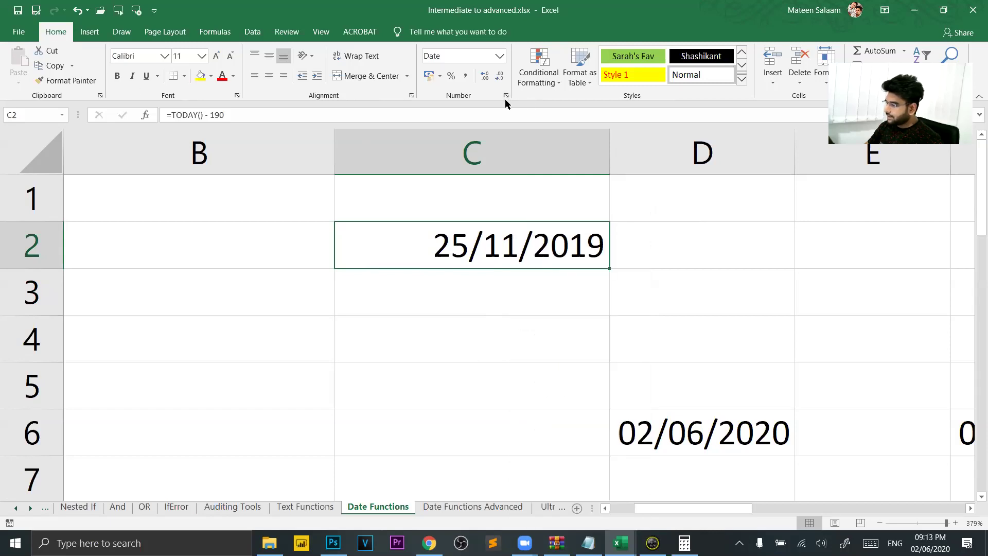
left_click(500, 55)
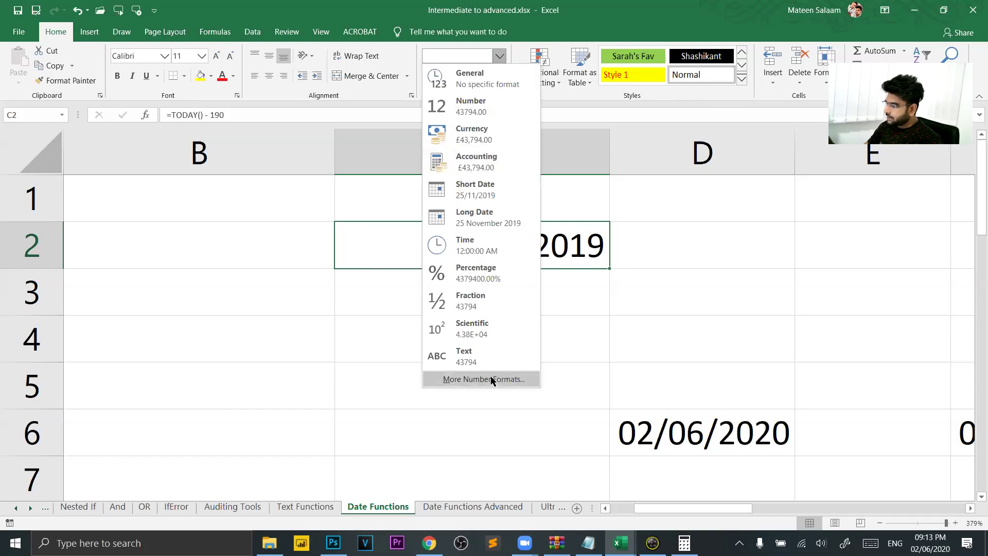
left_click(598, 246)
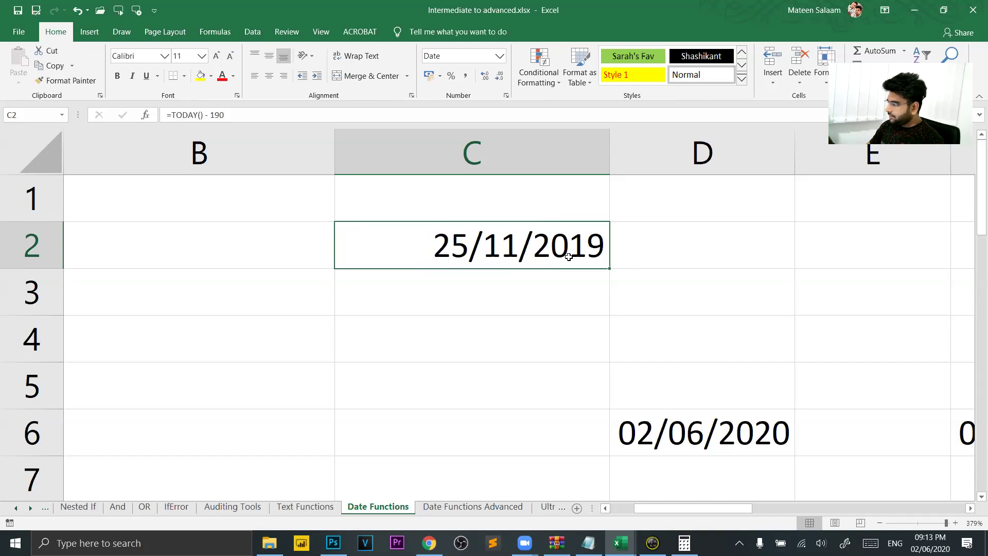
right_click(569, 256)
left_click(610, 472)
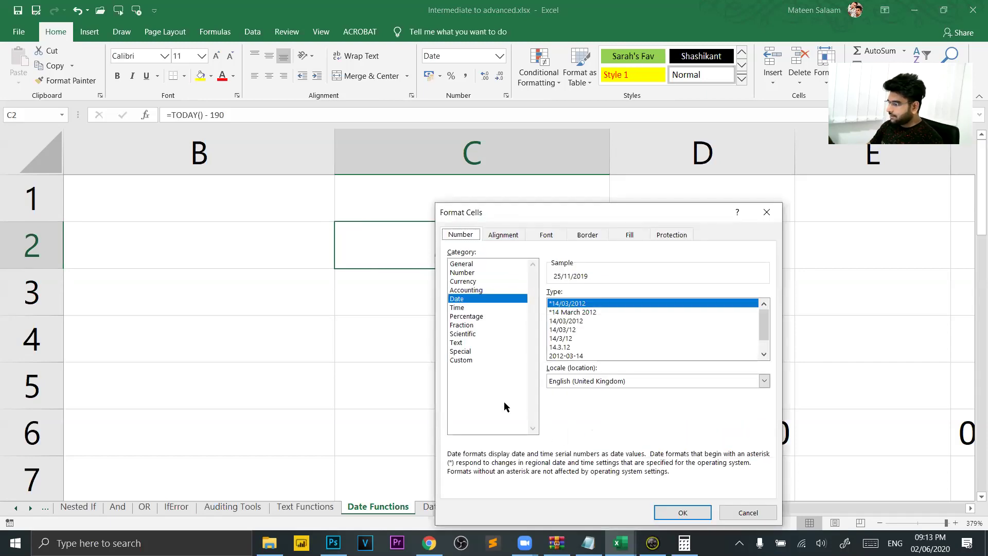
left_click(472, 360)
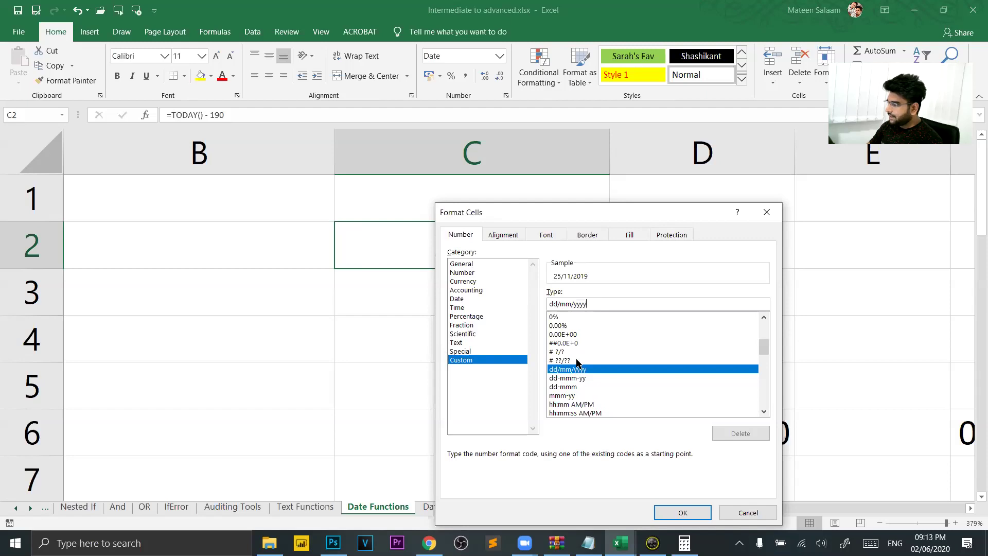
left_click(767, 212)
Step: Enter the format code m in cell D2 and describe it as "Single number digit" in cell E2
left_click(726, 261)
scroll(792, 282, "right", 2)
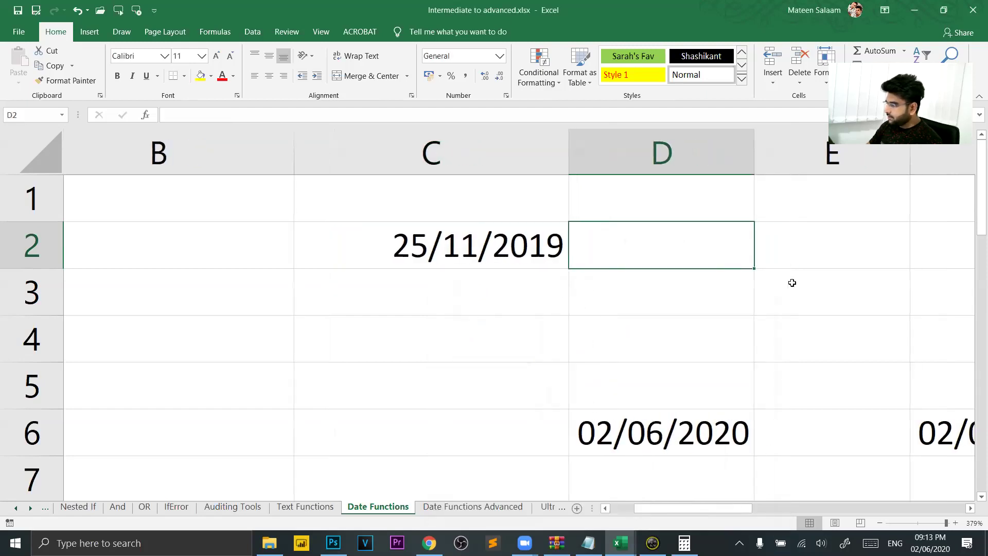
scroll(792, 283, "left", 1)
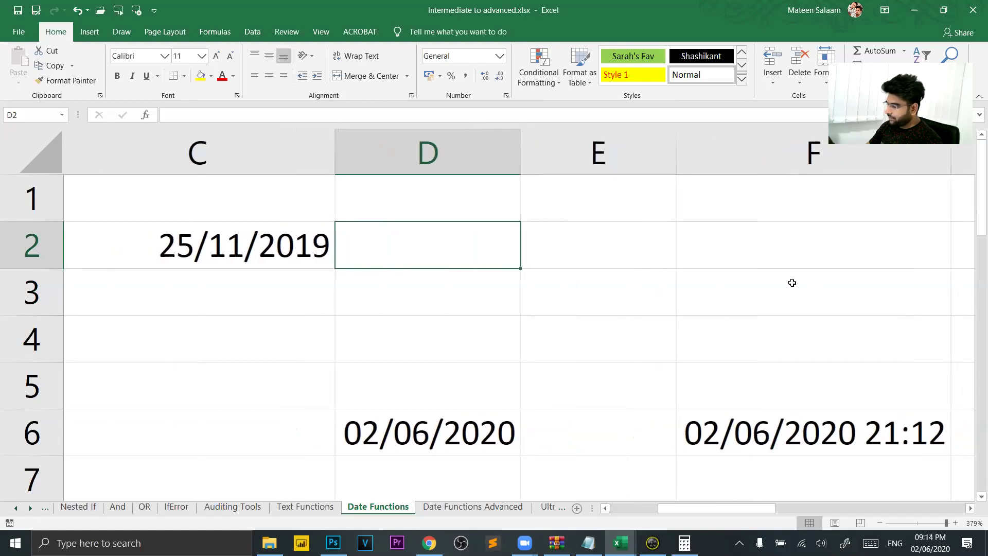
type("m")
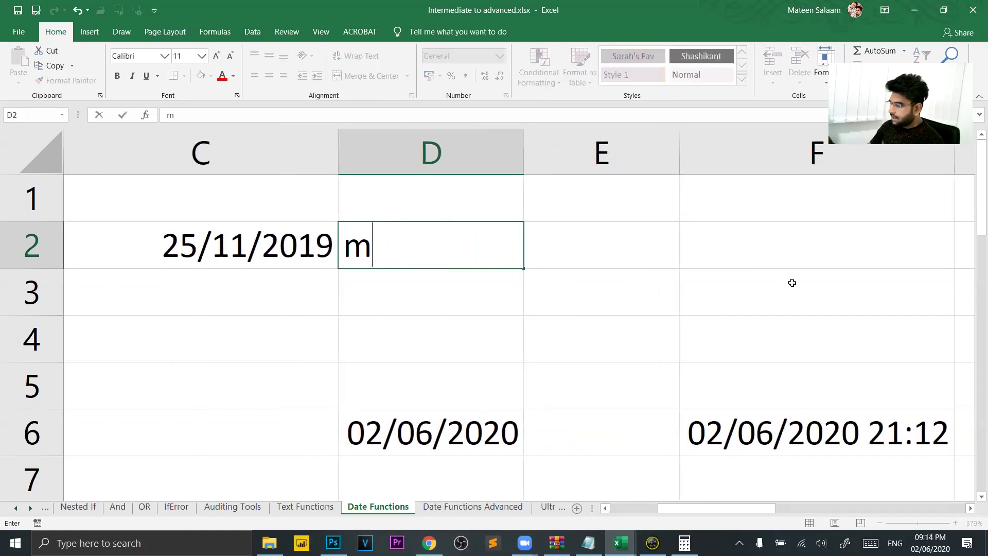
key("Tab")
type("Single ")
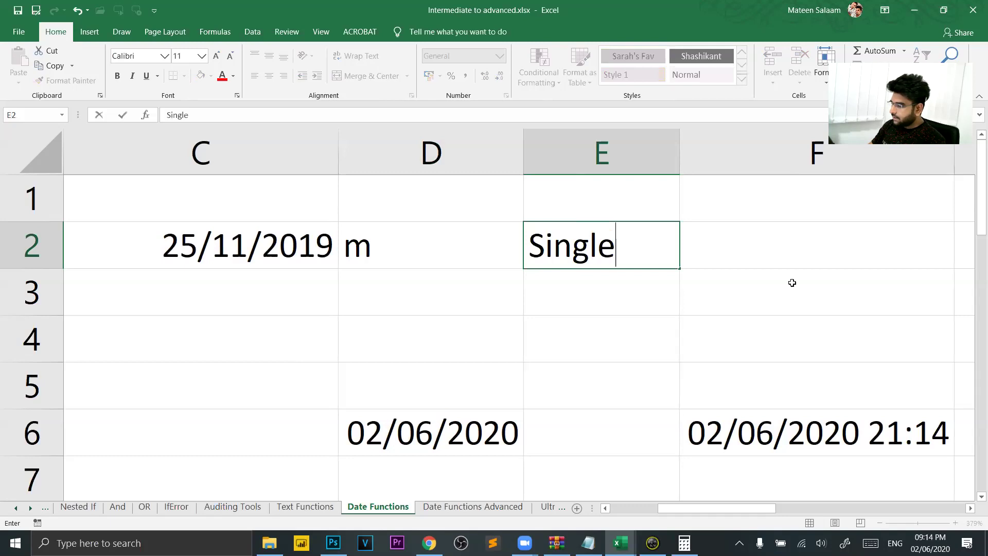
type("number digit")
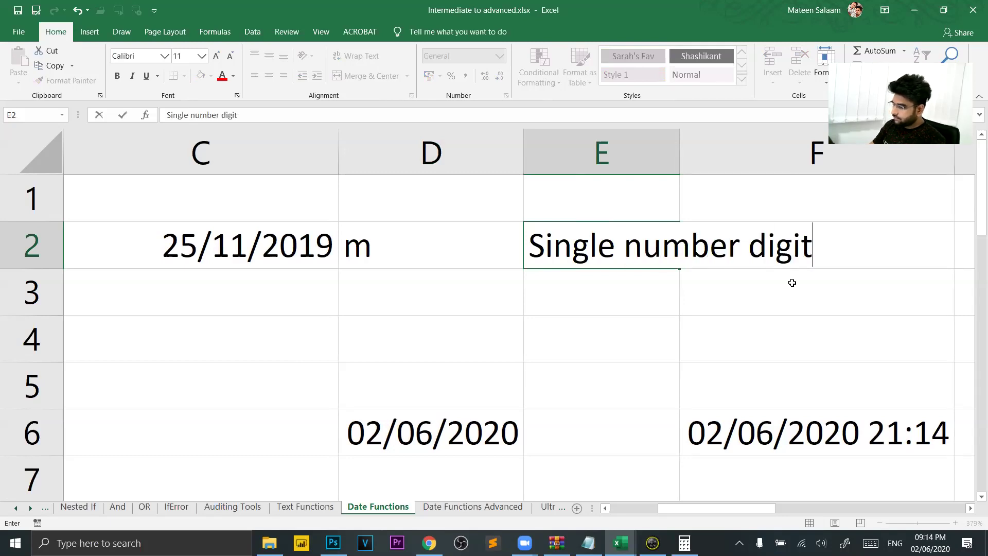
key("Return")
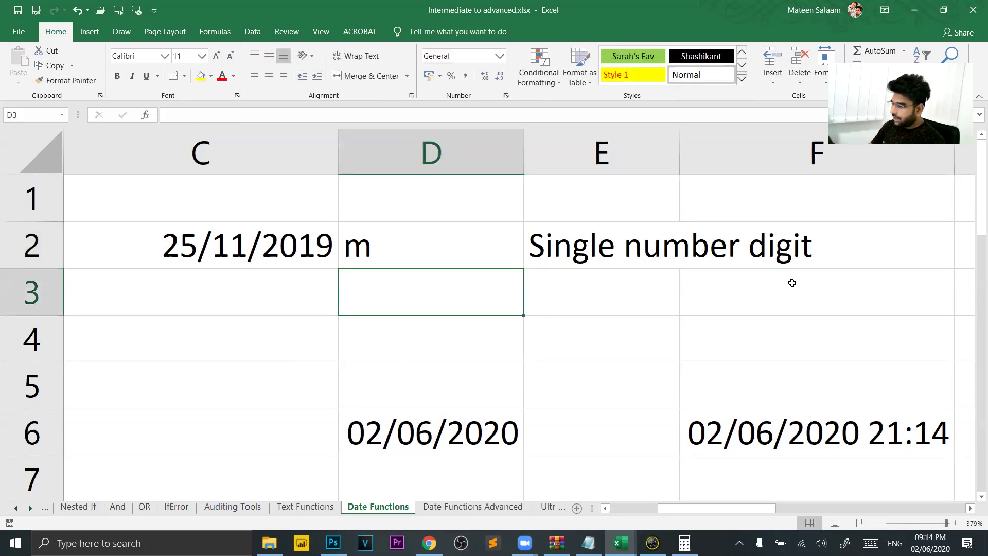
Step: Enter the format code mm in cell D3 and describe it as "Double number digit" in cell E3
type("mnn")
key("BackSpace")
key("BackSpace")
type("m")
key("Tab")
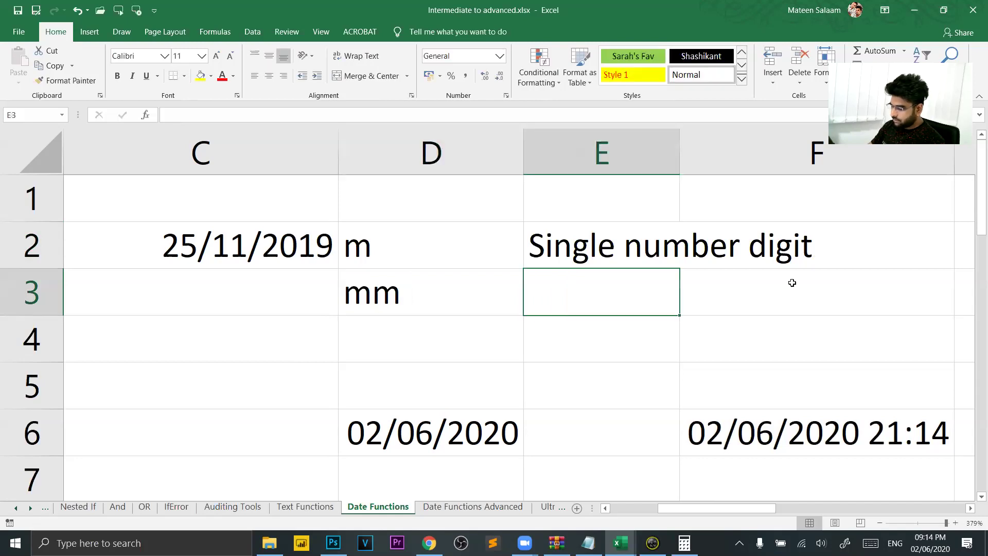
type("Double number digit")
key("Return")
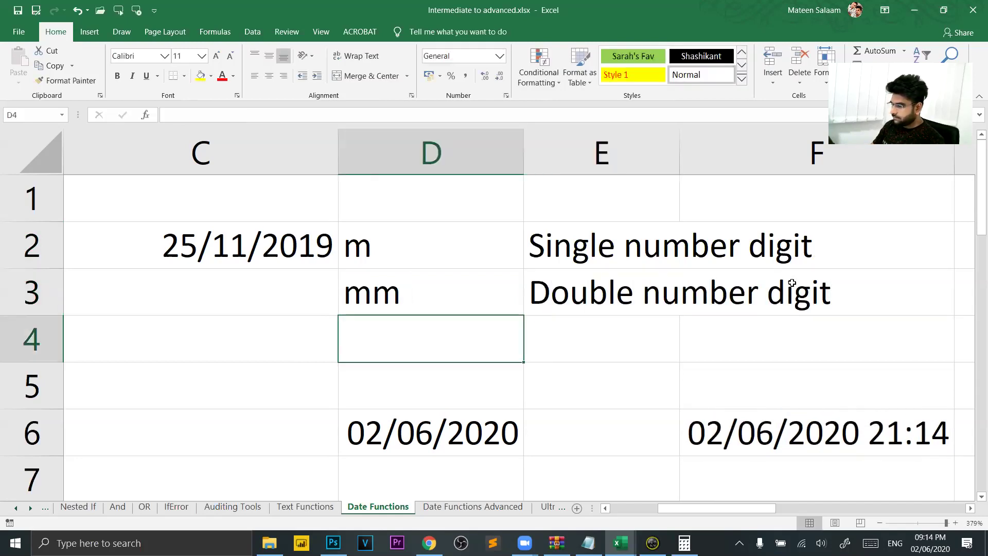
Step: Enter the codes mmm in D4 and mmmm in D5, described in column E as "Small text" and "Full form text"
type("mmm")
key("Tab")
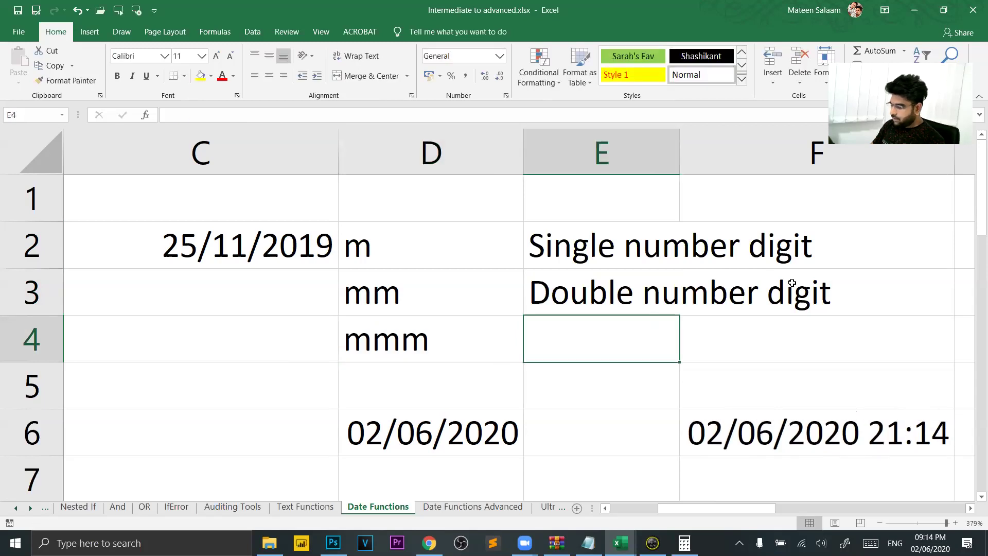
type("Small text")
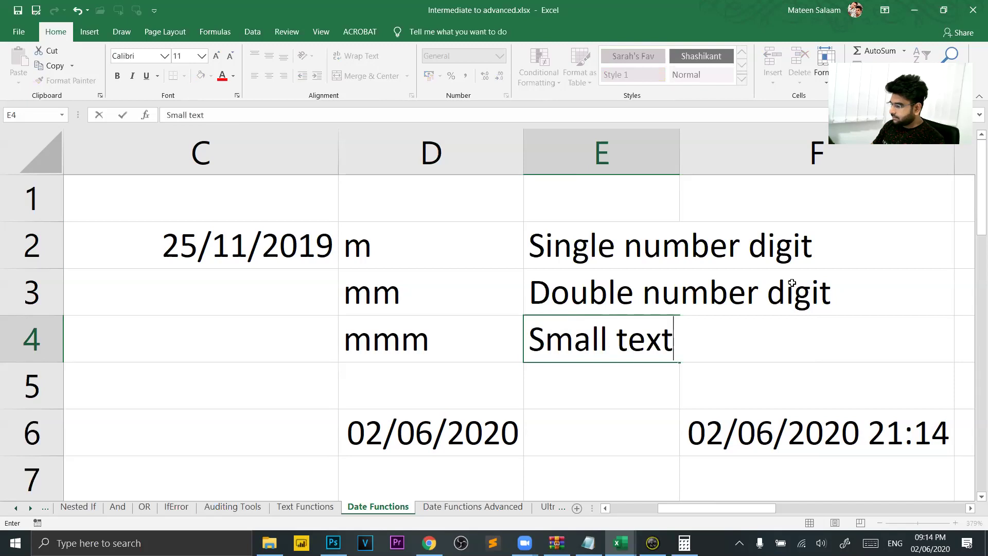
key("Return")
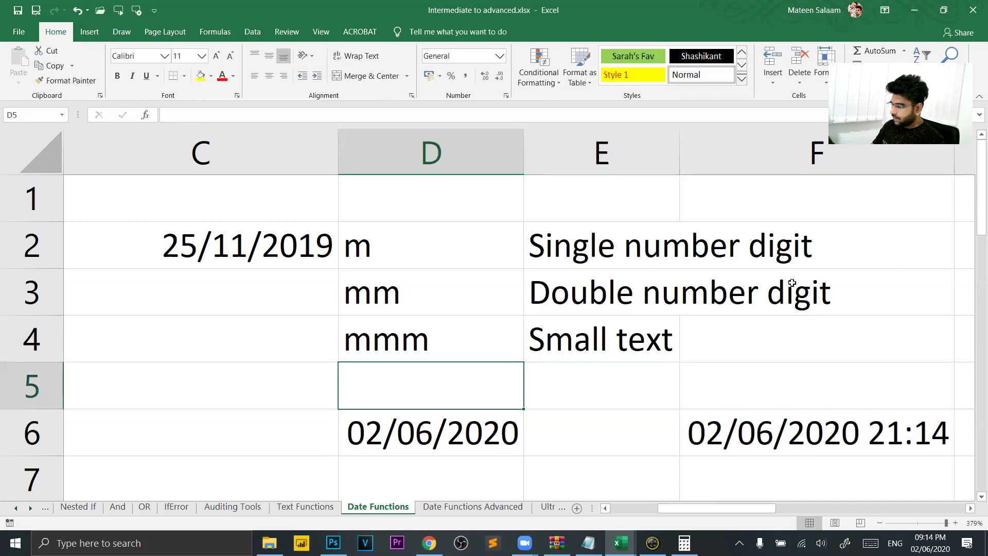
type("mmmm")
key("Tab")
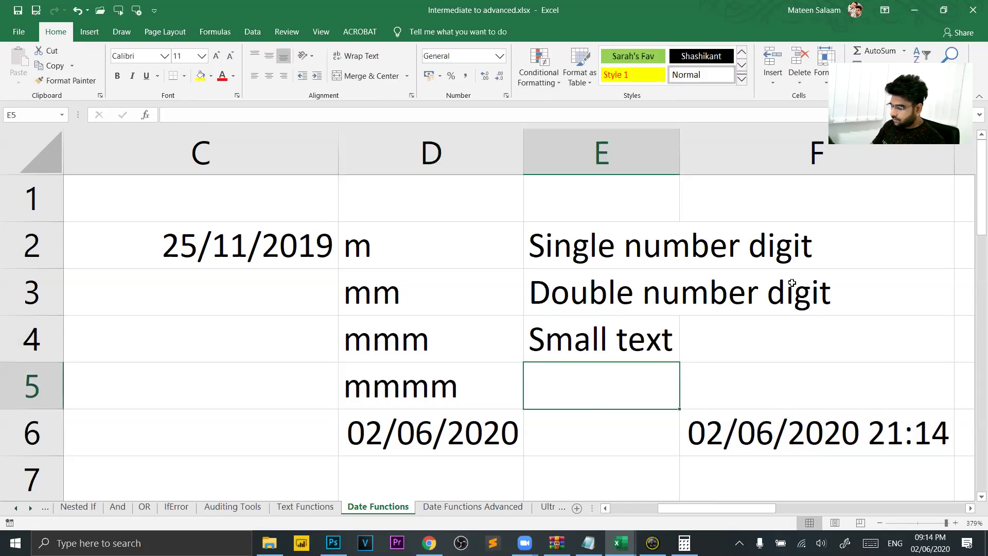
type("Full form text")
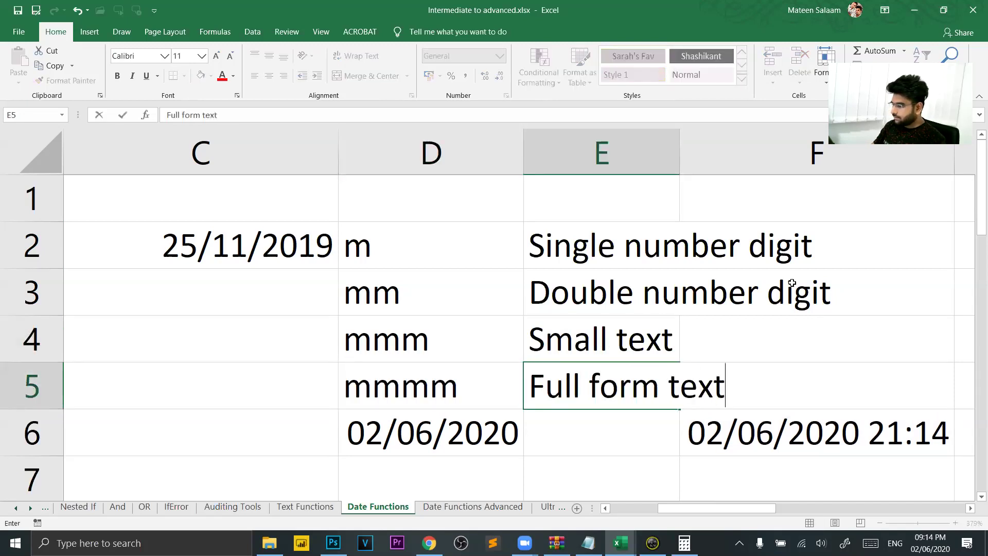
key("Return")
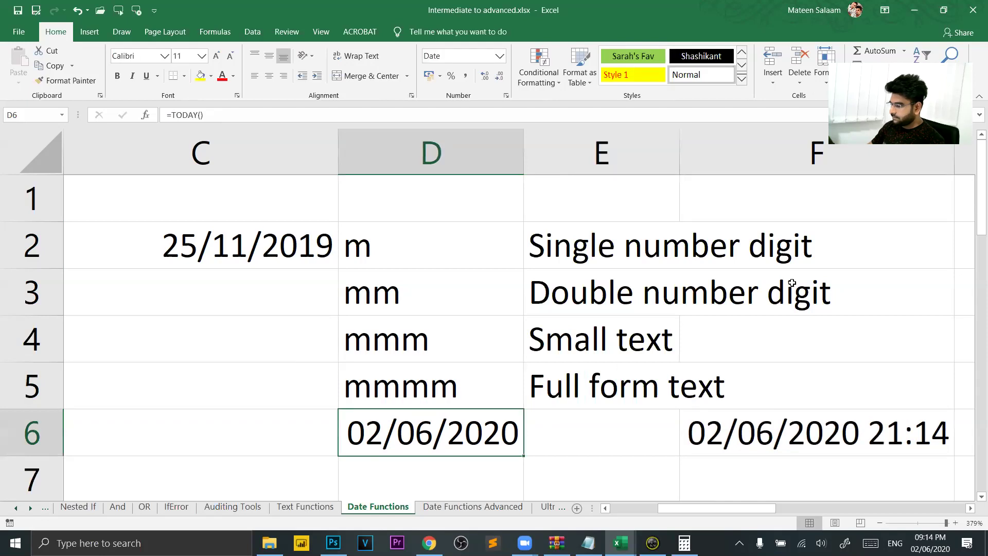
Step: Add the matching day codes so that cell D2 reads "m / d" and cell D3 reads "mm / dd"
double_click(428, 260)
type("/ d")
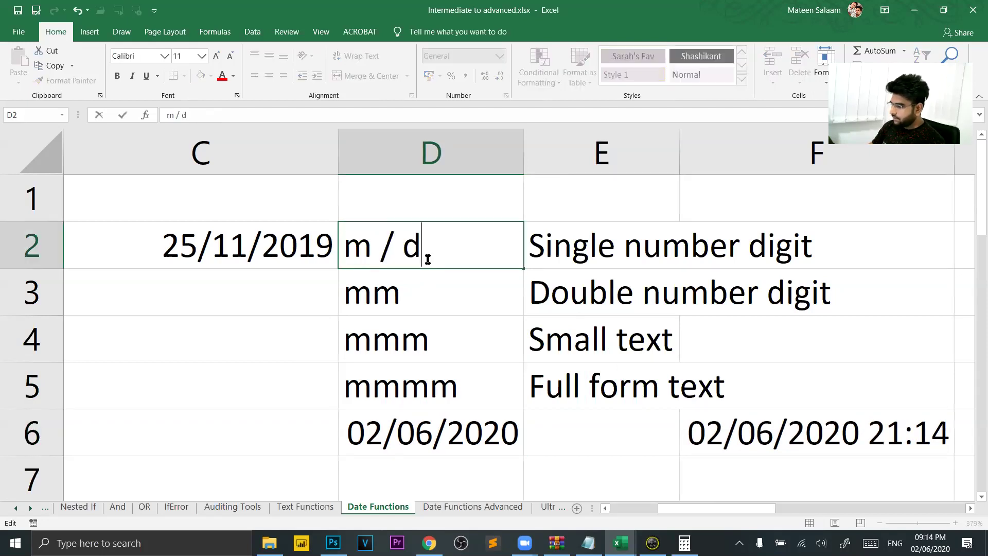
key("Return")
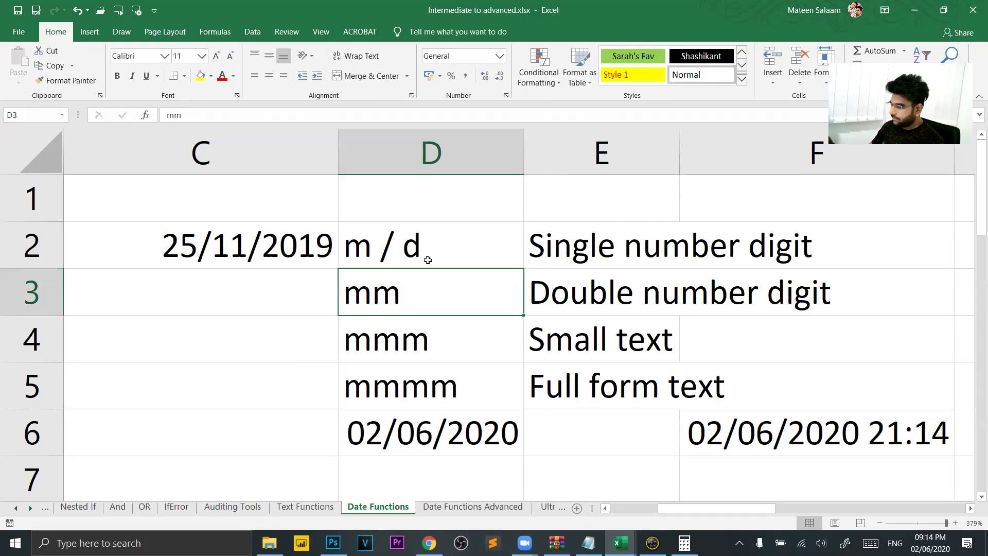
key("F2")
type("/ dd")
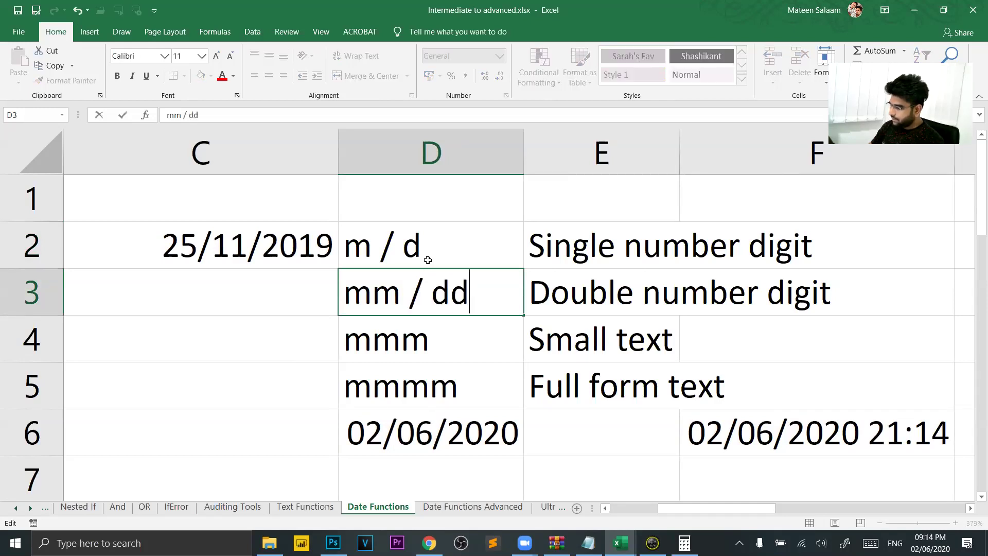
key("Return")
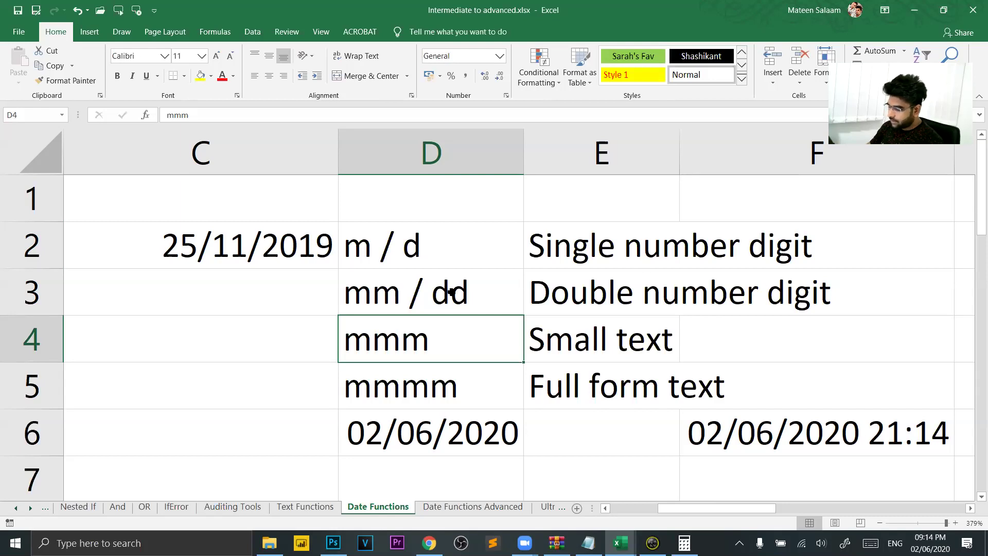
Step: Extend the month code in cell D4 with its day code so it reads "mmm / ddd"
key("alt")
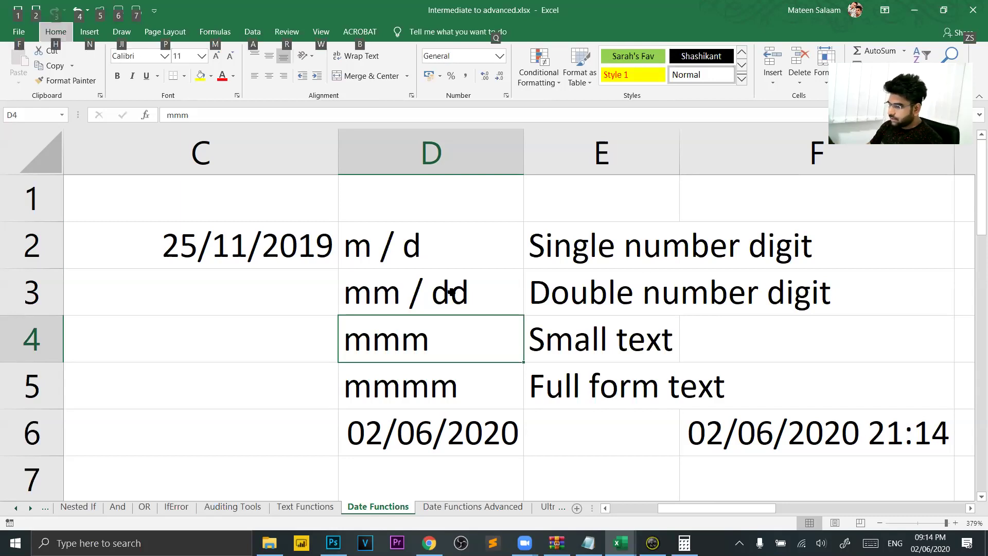
key("alt")
left_click(450, 291)
double_click(439, 350)
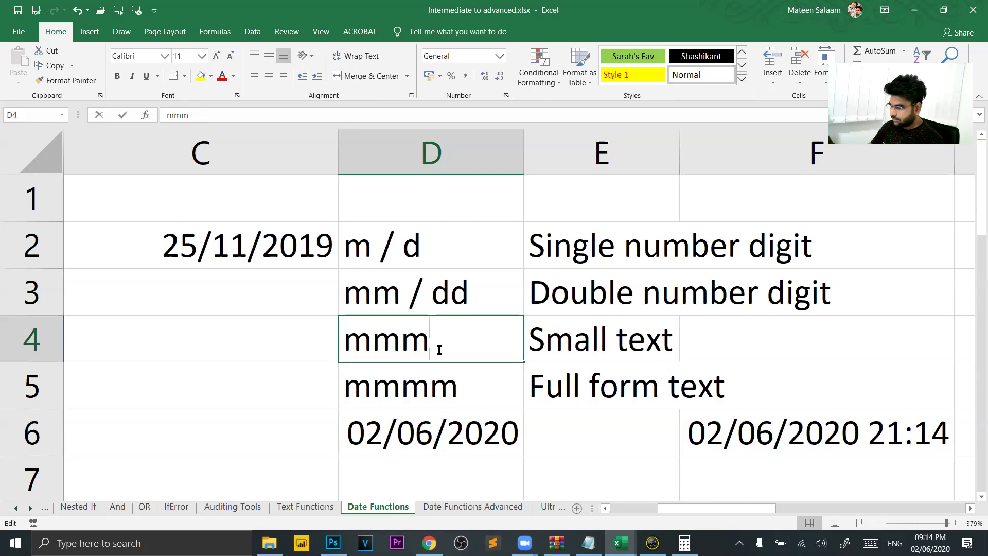
type("/ ddd")
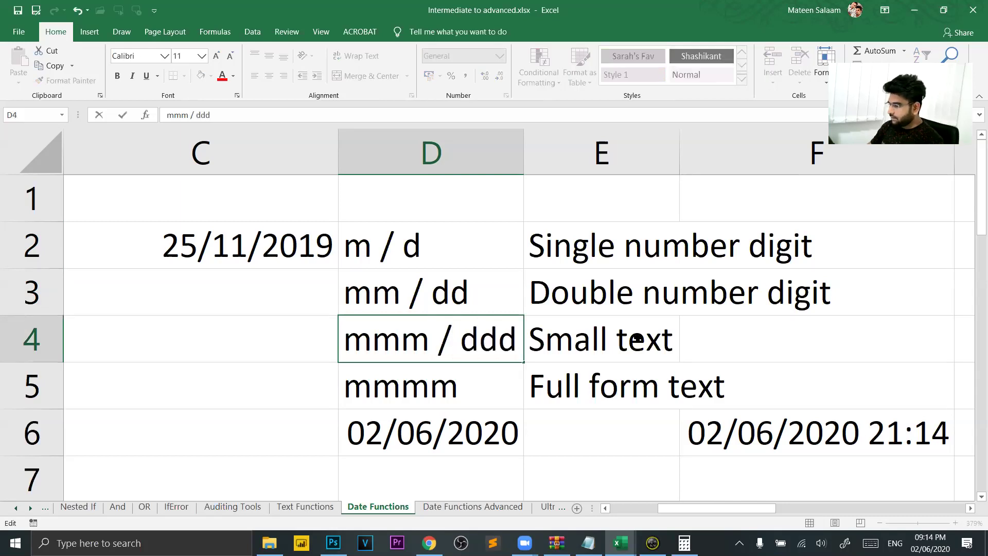
left_click(639, 339)
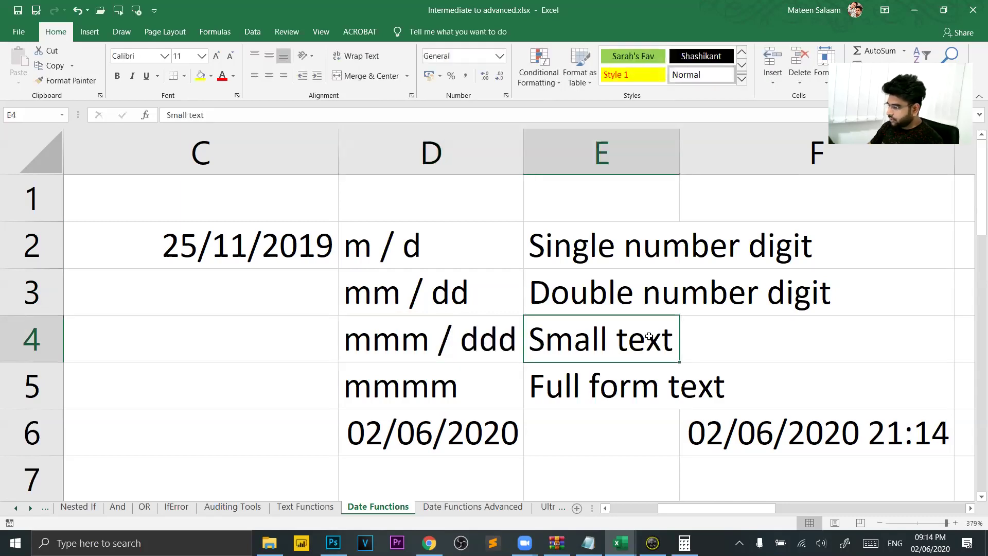
Step: Extend cell D5 to read "mmmm / dddd" and widen column D to fit the full code
double_click(494, 390)
type("/")
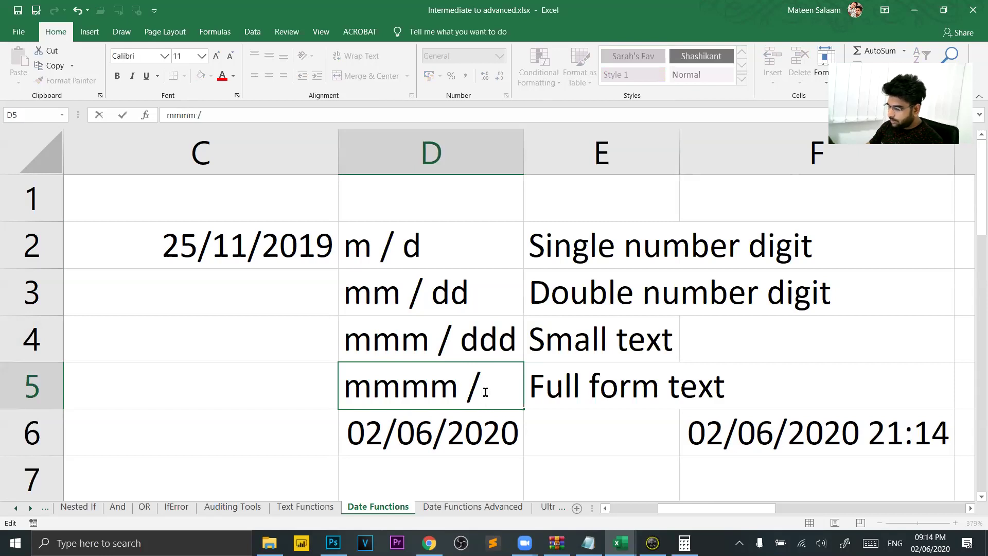
type(" ddd")
key("Return")
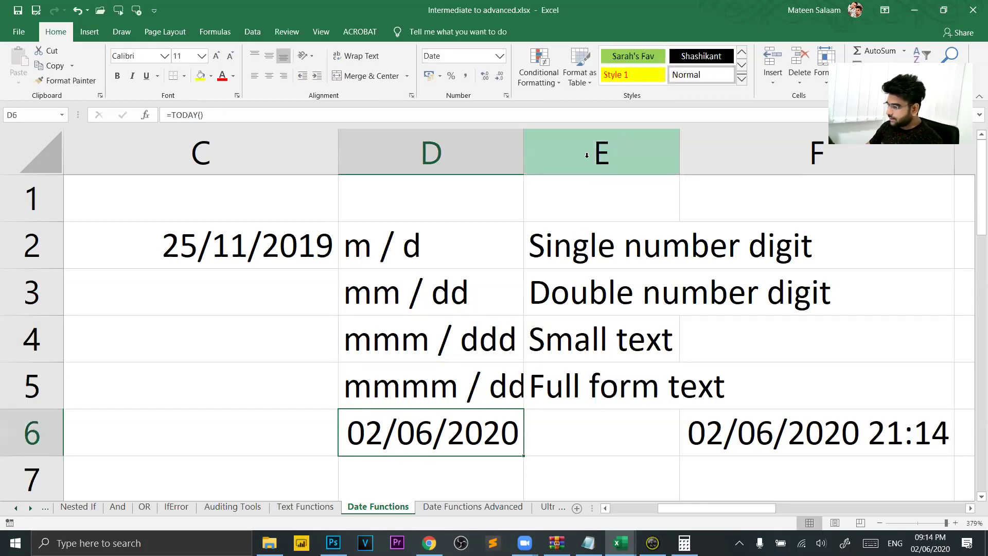
left_click_drag(524, 154, 633, 159)
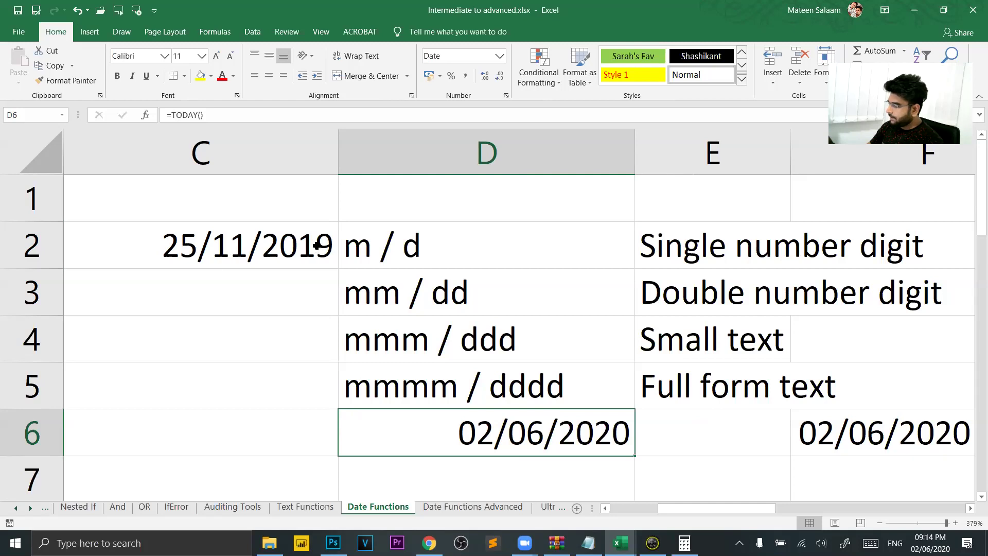
Step: Replace the formula in cell C2 with =TODAY()
left_click(353, 247)
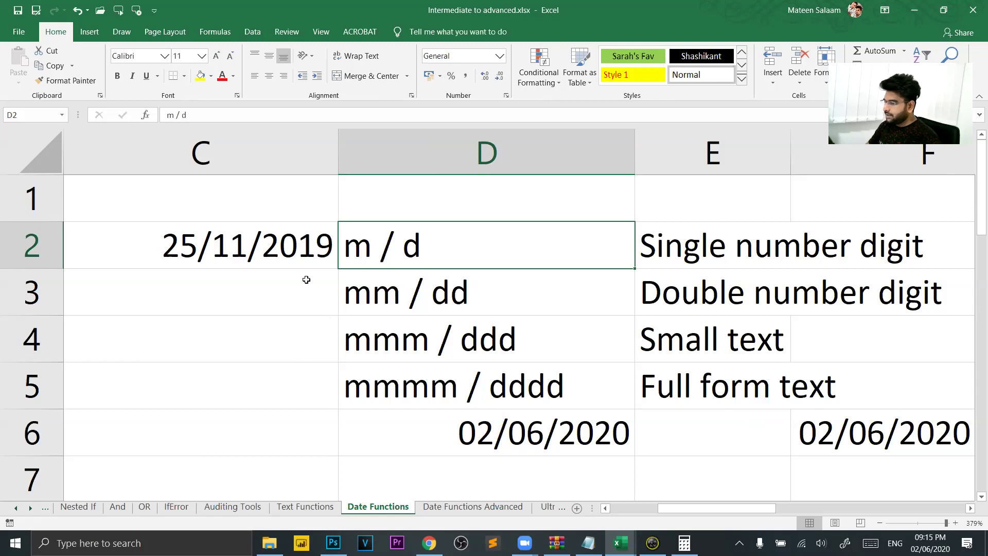
double_click(199, 241)
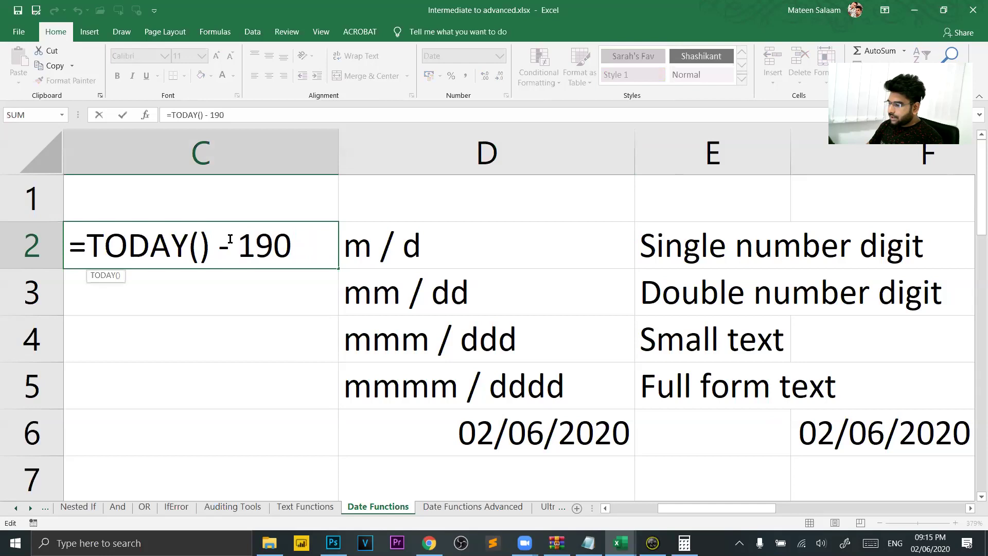
key("ctrl+a")
type("=today")
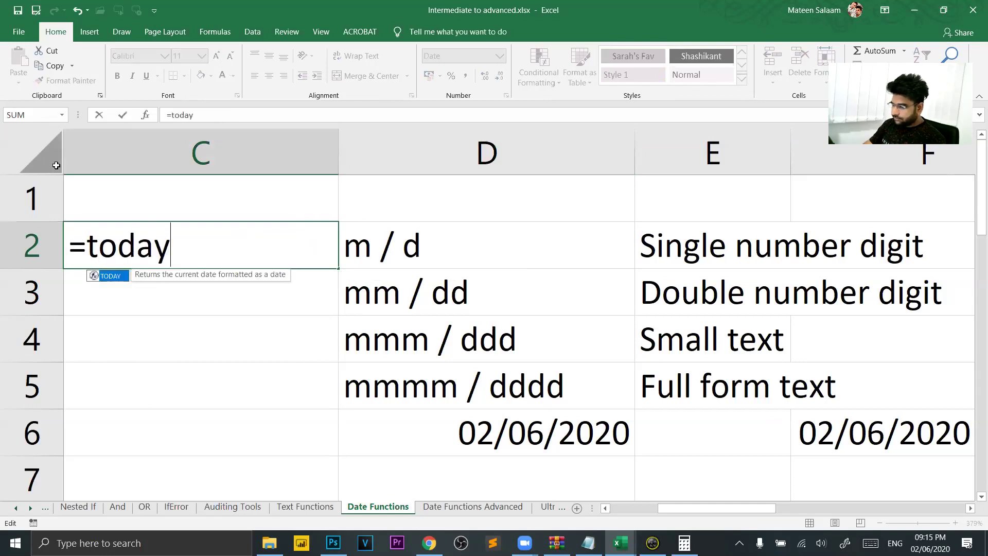
type("()")
key("Return")
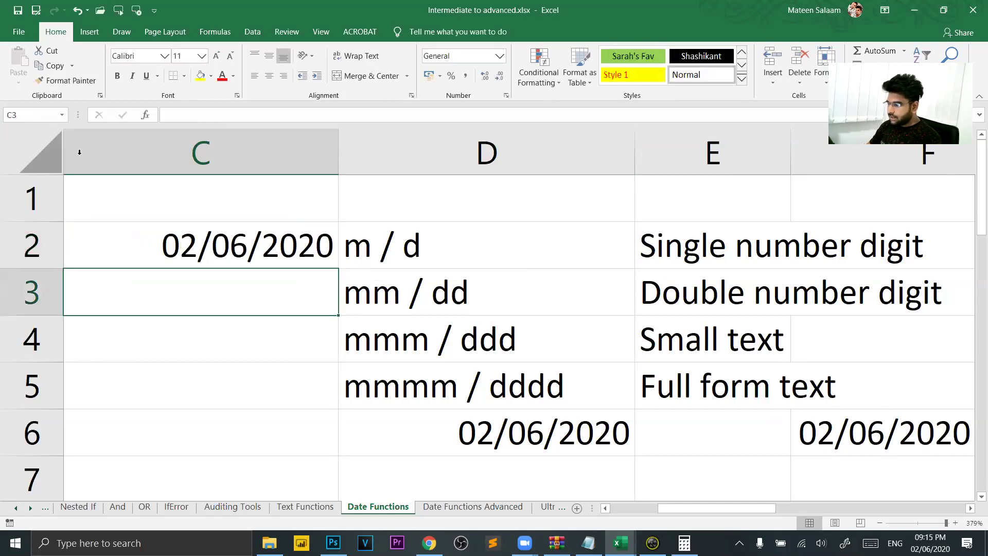
Step: Fill the TODAY formula from cell C2 down through C5, beside the format codes
left_click(302, 215)
left_click(319, 251)
left_click_drag(338, 268, 329, 386)
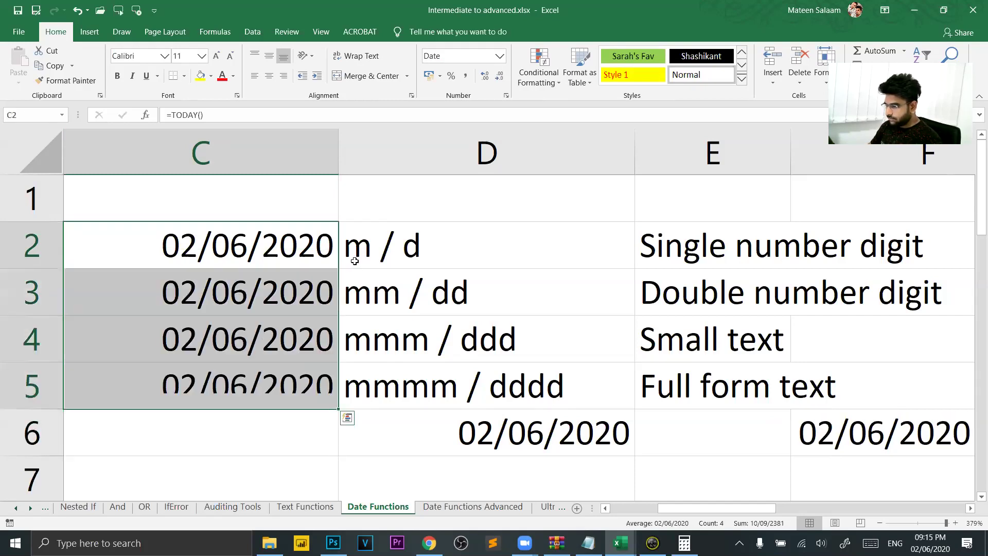
left_click(359, 332)
left_click(327, 306)
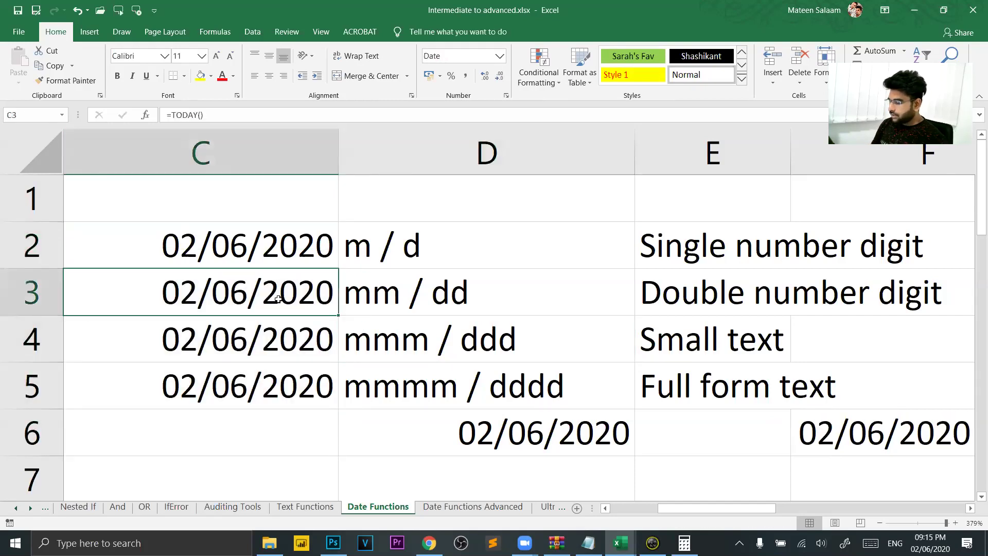
Step: Apply the custom number format d/d/yy to the date in cell C2
left_click(253, 256)
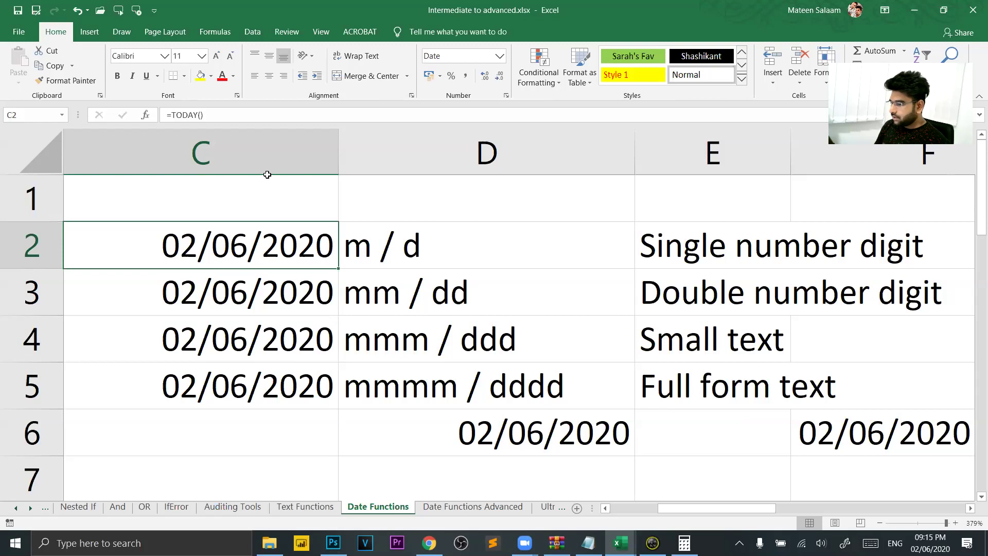
right_click(259, 244)
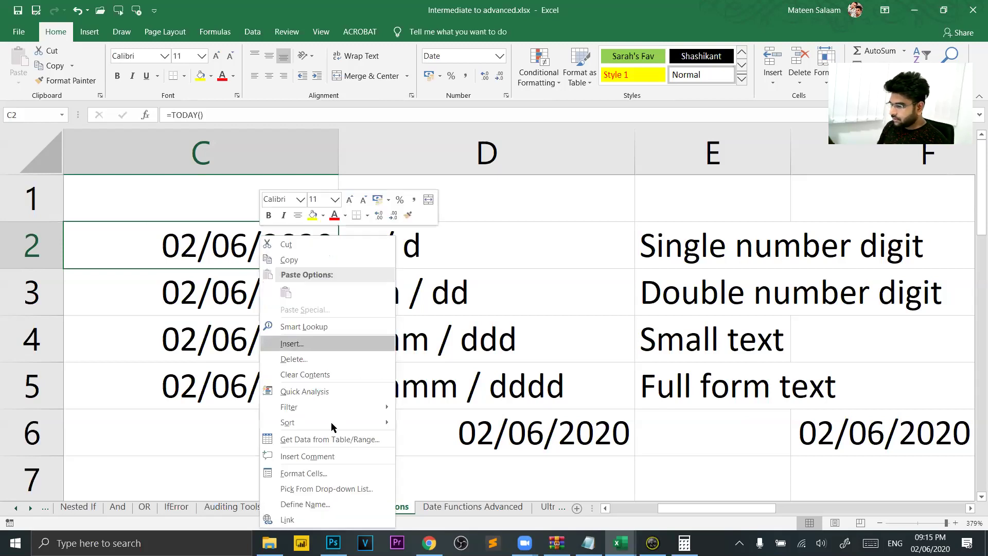
left_click(321, 471)
left_click(182, 360)
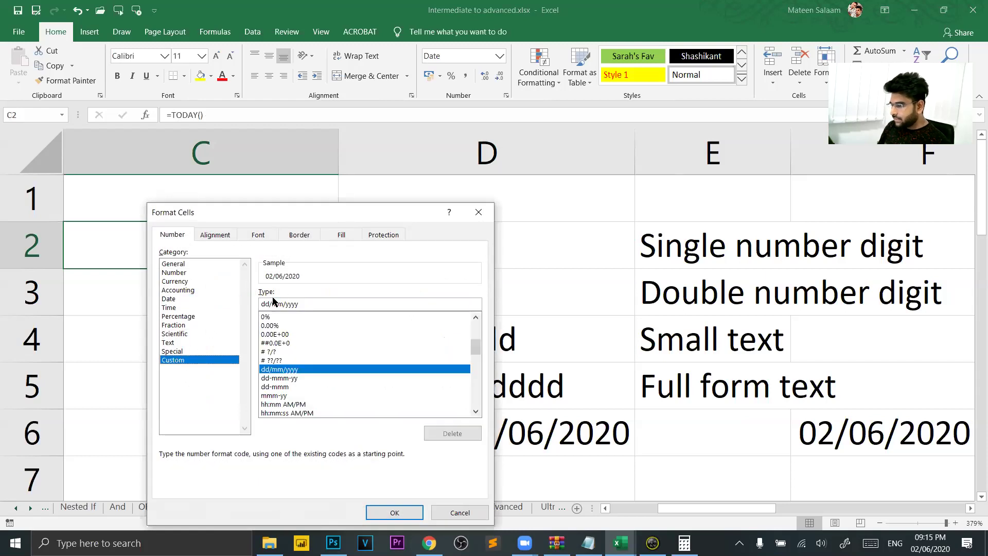
left_click_drag(330, 301, 148, 306)
type("d")
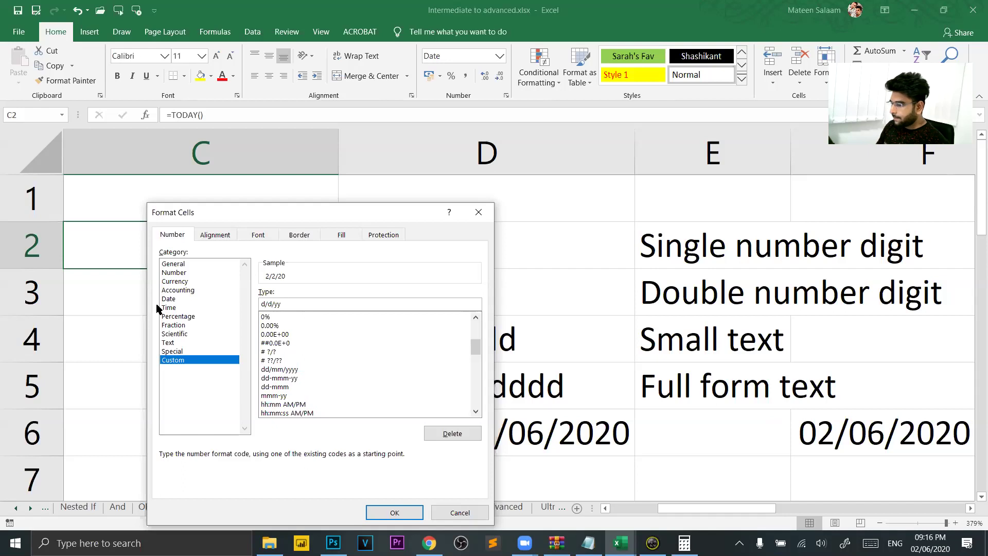
left_click(395, 513)
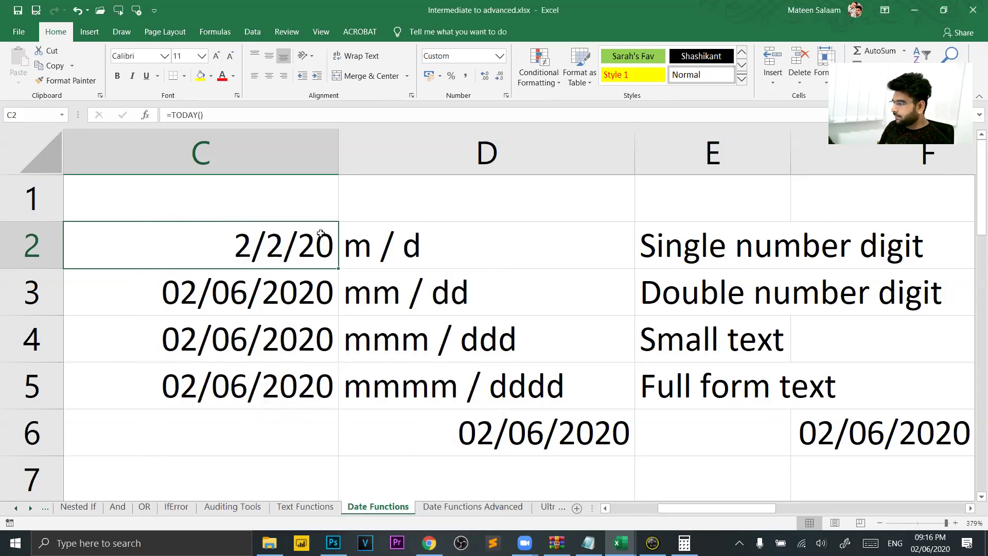
Step: Apply the custom number format dd/mm/yy to the date in cell C3
left_click(261, 276)
right_click(242, 282)
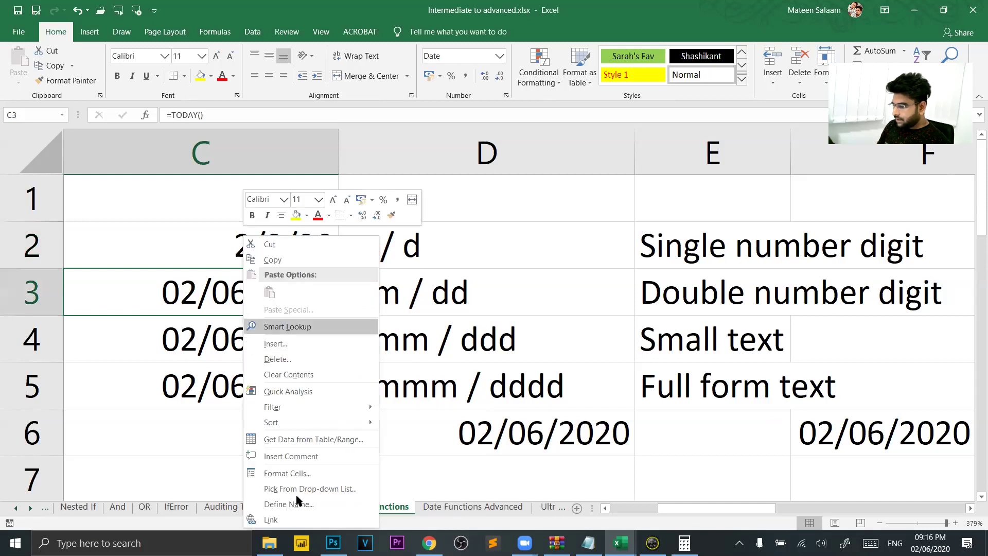
left_click(288, 474)
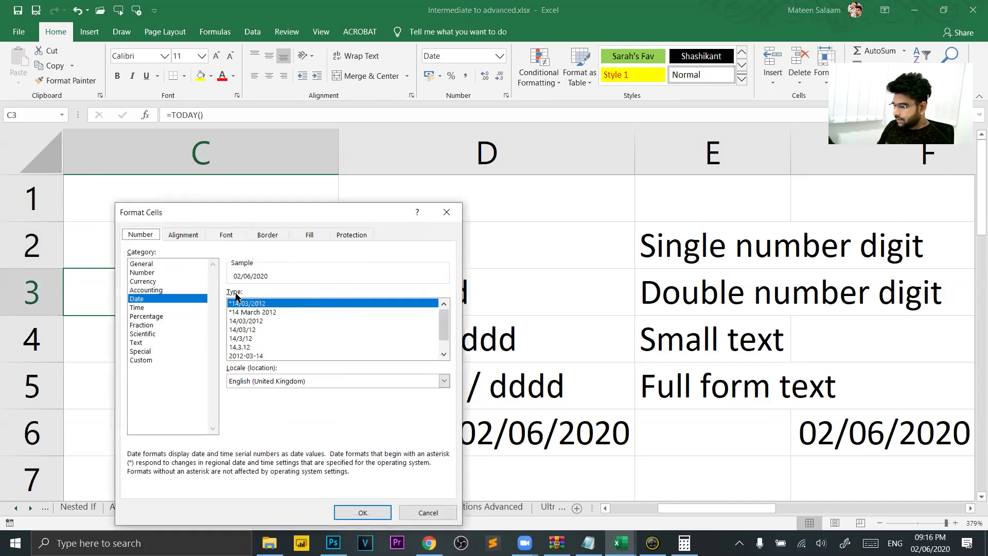
left_click(141, 360)
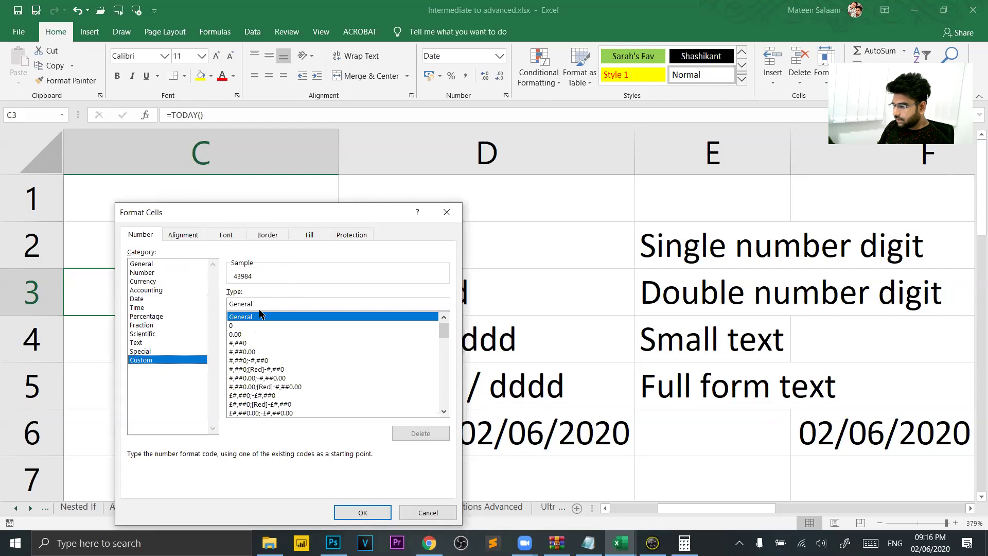
double_click(268, 306)
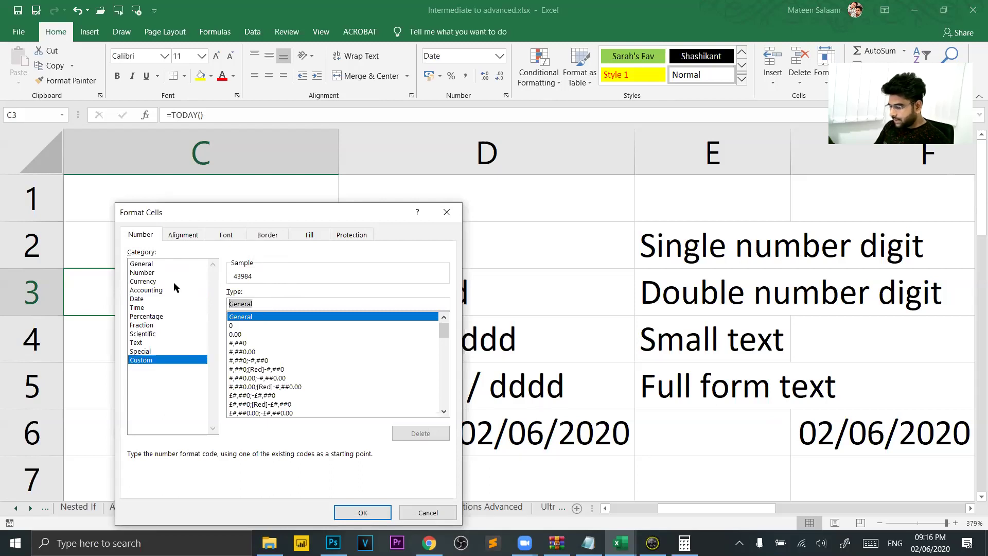
type("dd/mm/yy")
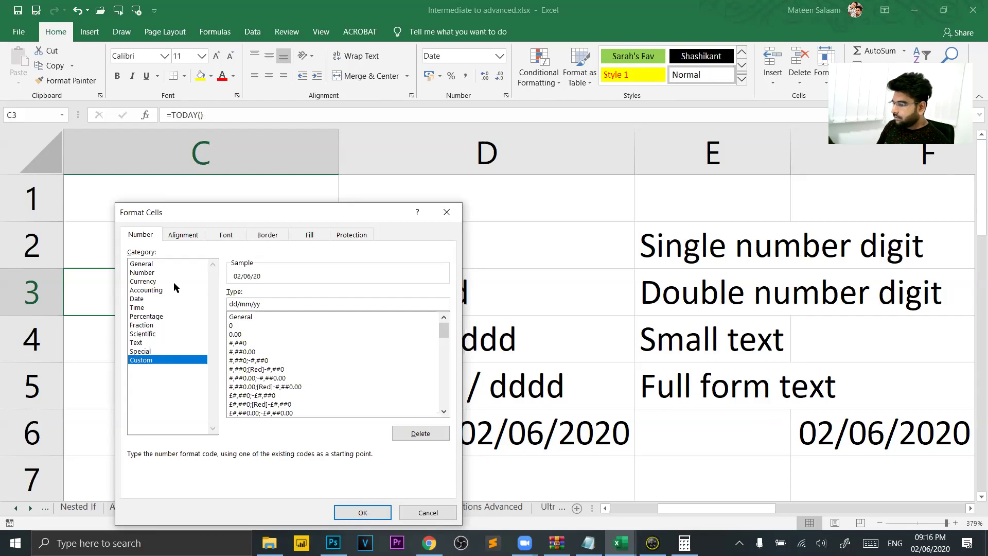
left_click(382, 515)
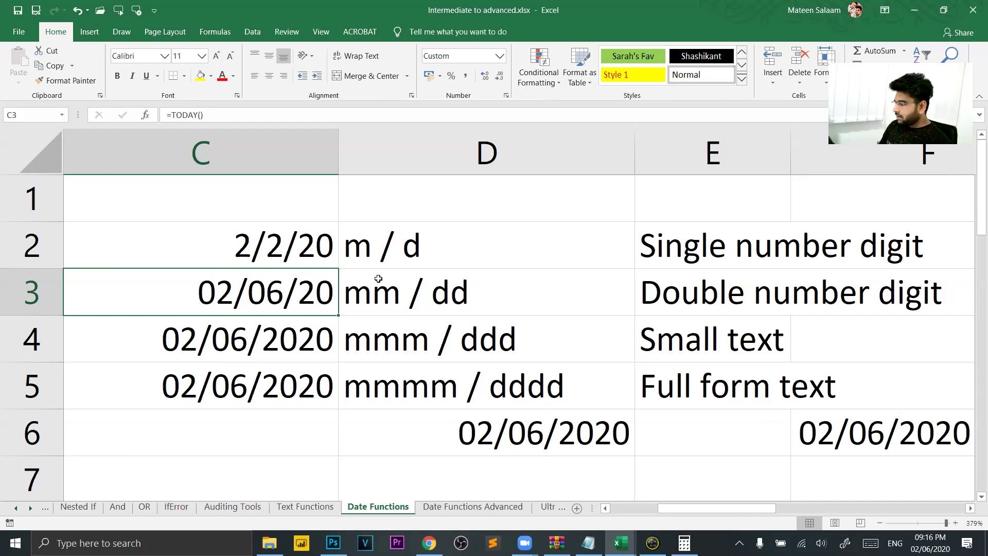
Step: Apply the custom number format ddd/mmm/yyy to the date in cell C4
left_click(255, 339)
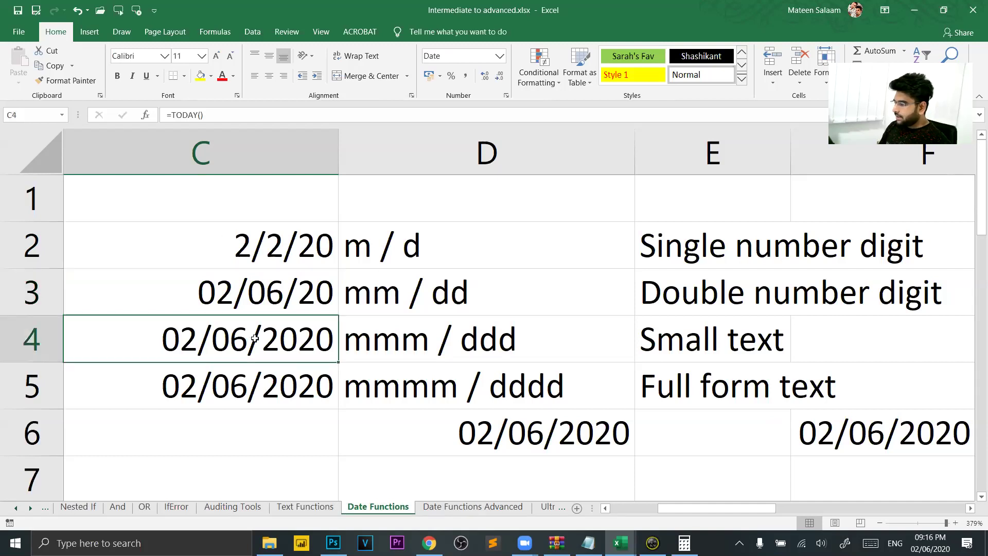
right_click(255, 339)
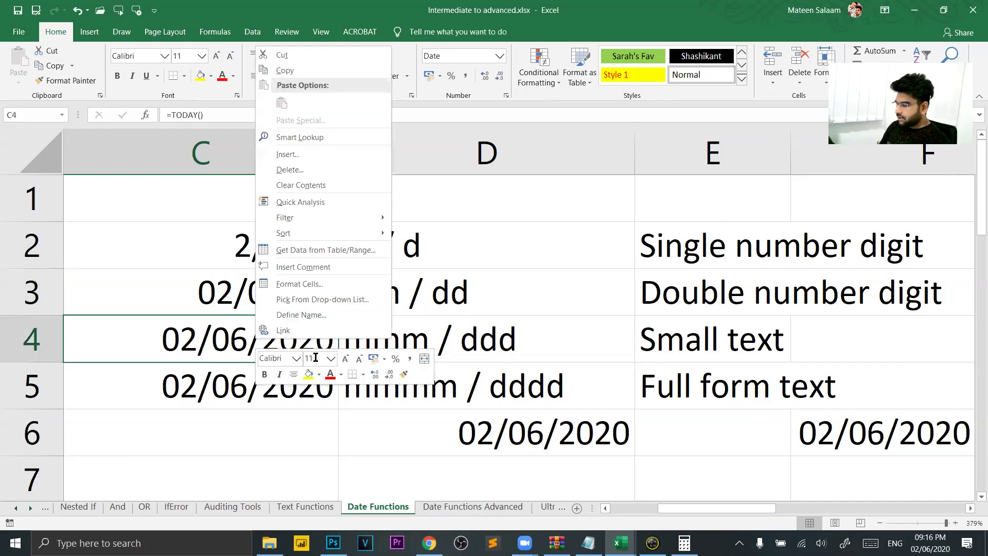
left_click(317, 280)
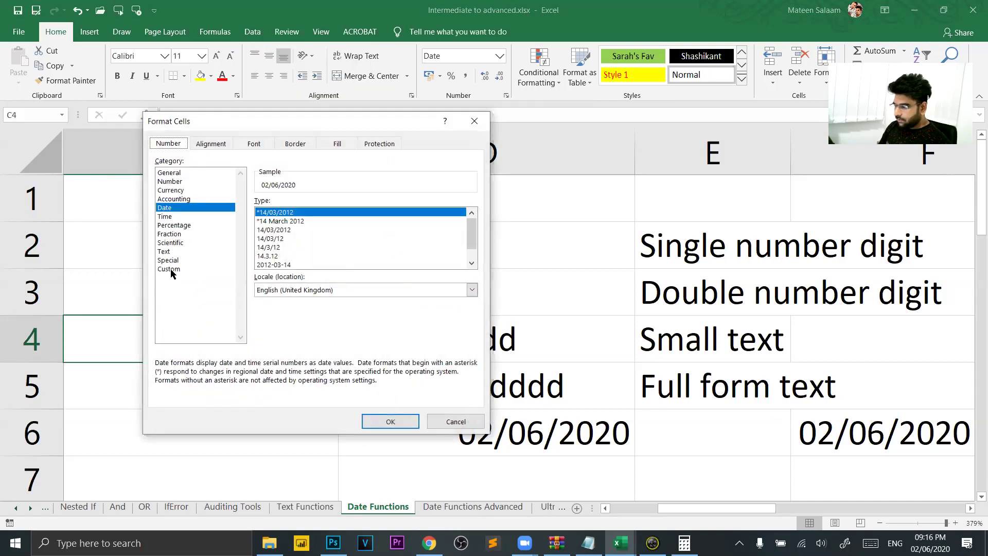
left_click(170, 270)
left_click_drag(320, 216, 189, 211)
type("dd")
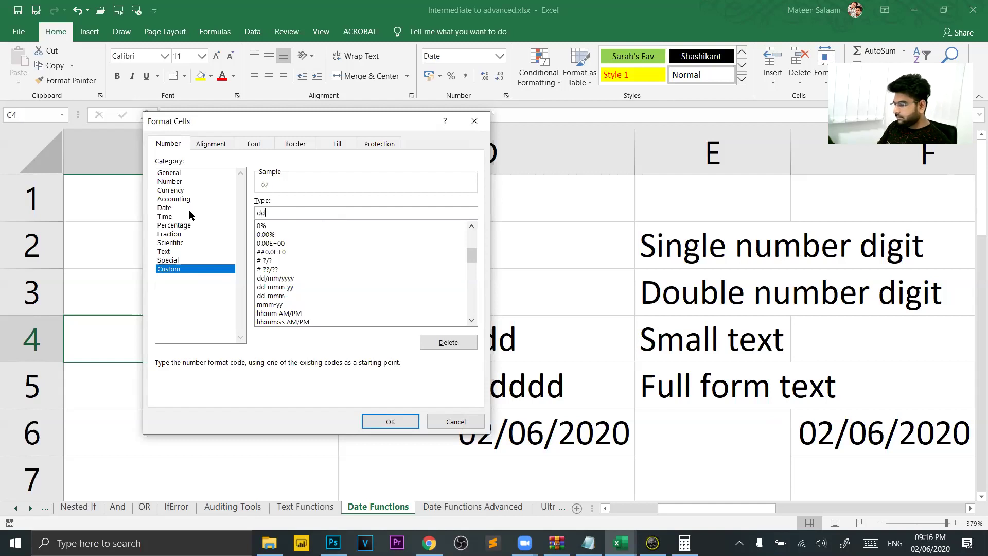
type("d/mmm/yyy")
left_click(391, 422)
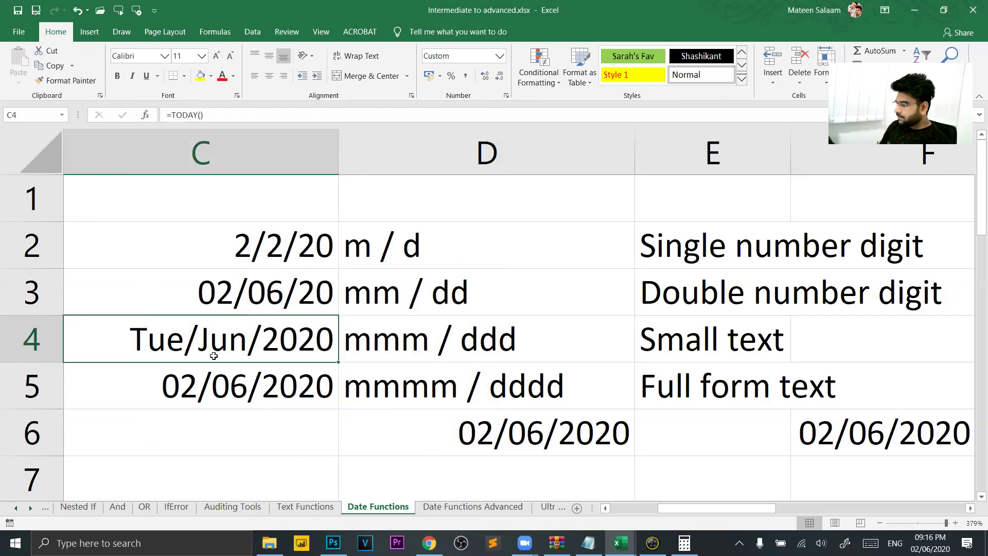
Step: Apply the custom number format dddd/mmmm/yyyy to the date in cell C5
left_click(181, 379)
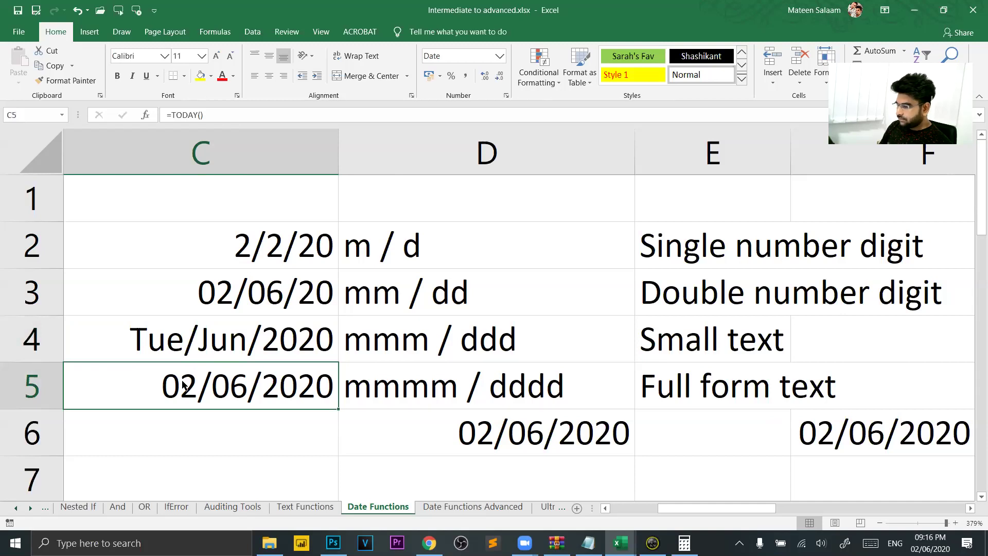
right_click(183, 384)
left_click(258, 326)
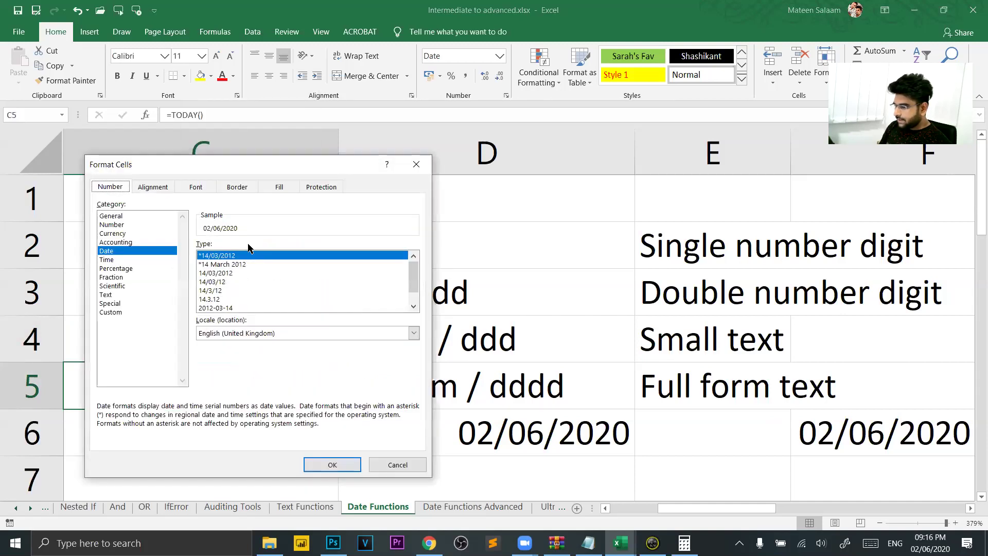
left_click(115, 312)
left_click_drag(256, 257, 153, 259)
type("dddd/")
type("mmmm/yyyy")
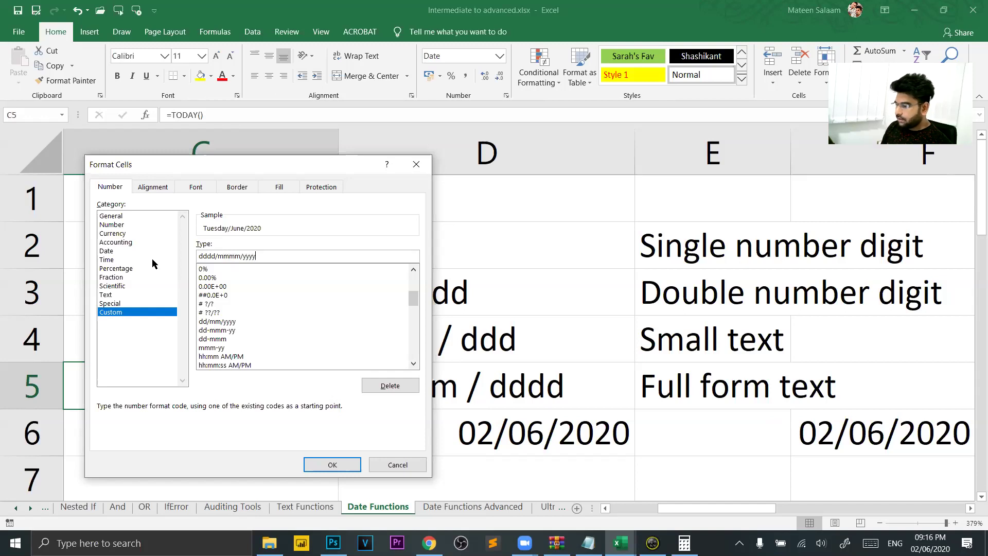
left_click(332, 465)
left_click(419, 286)
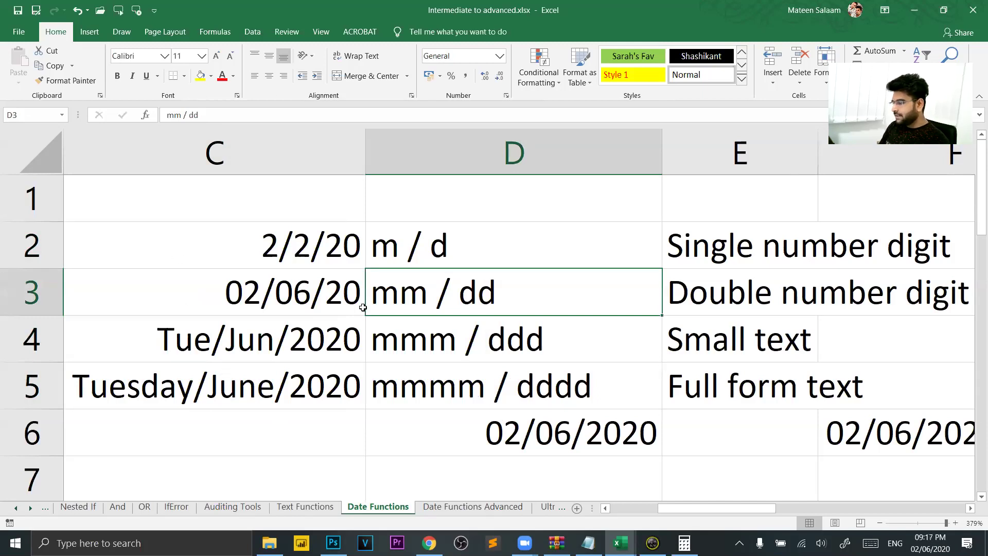
scroll(363, 308, "down", 7)
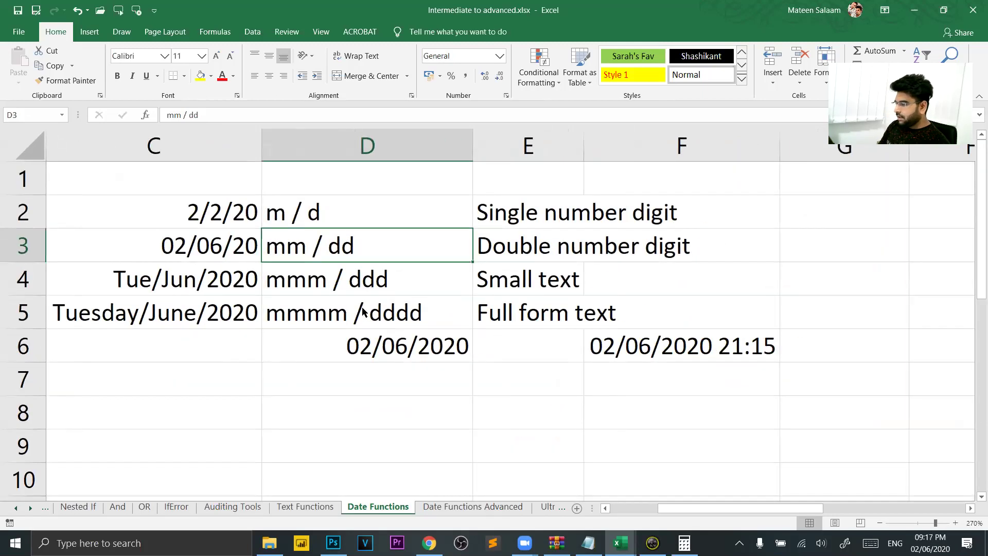
scroll(362, 309, "down", 8)
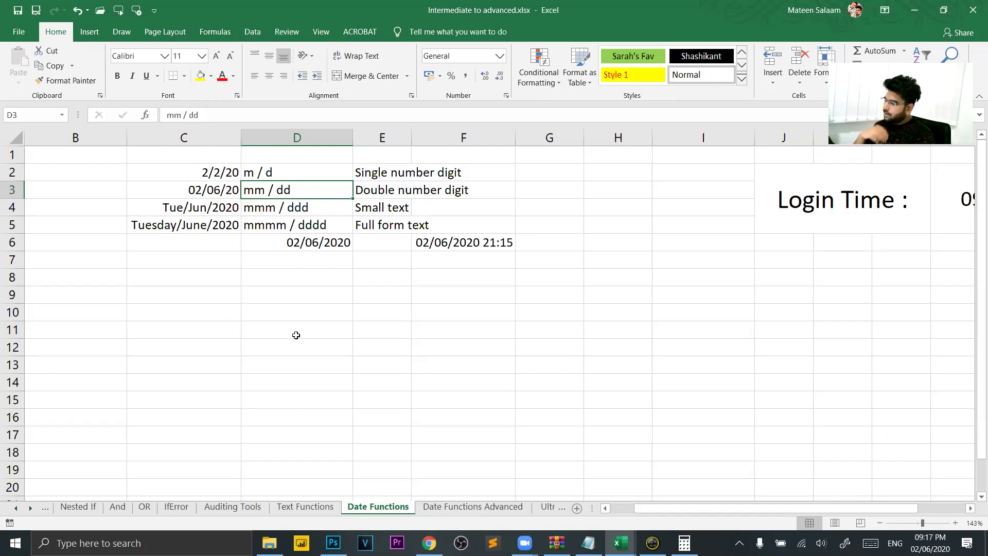
Step: Enter =EDATE(C2,+60) in cell C9 to shift the date in C2 by 60 months
left_click(207, 296)
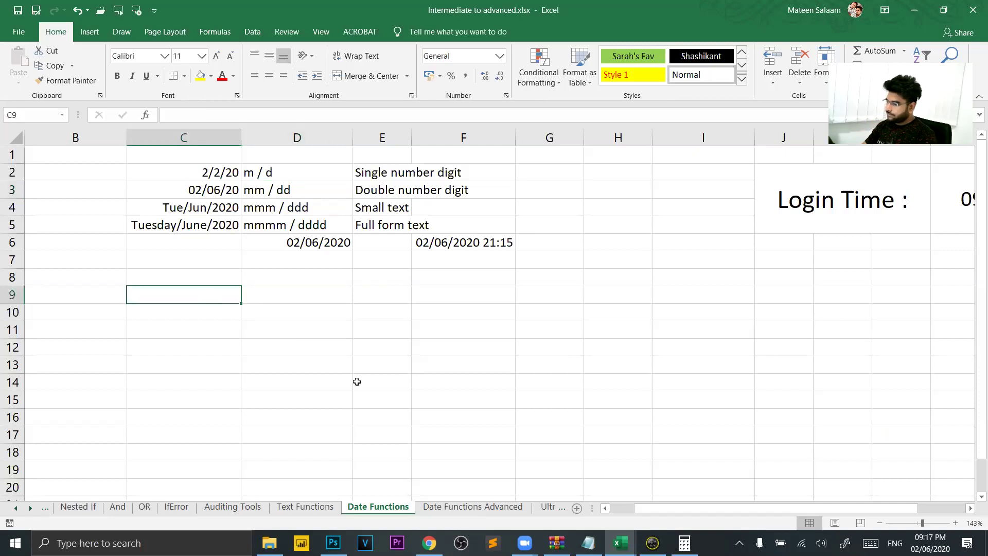
type("=e")
key("Tab")
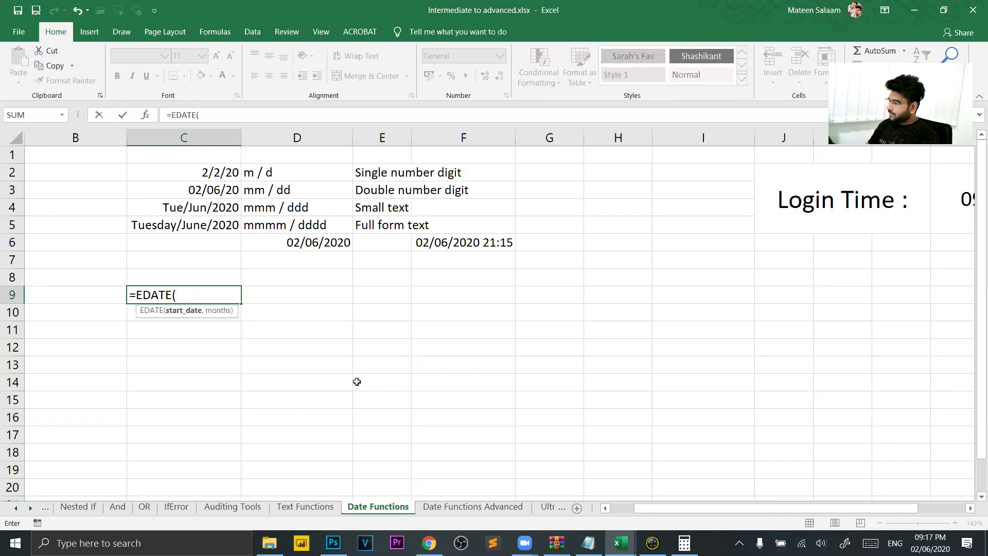
left_click(196, 172)
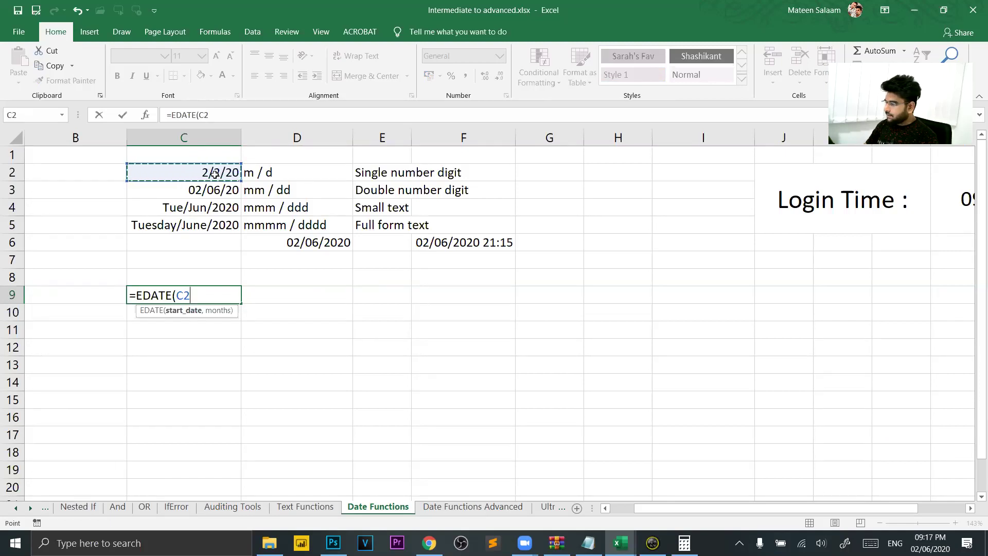
type(",")
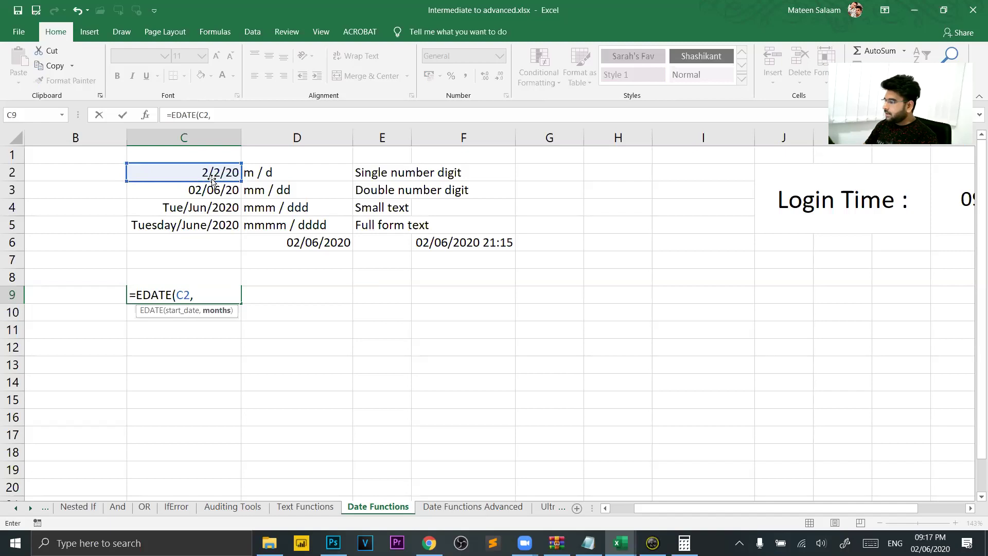
type("+60")
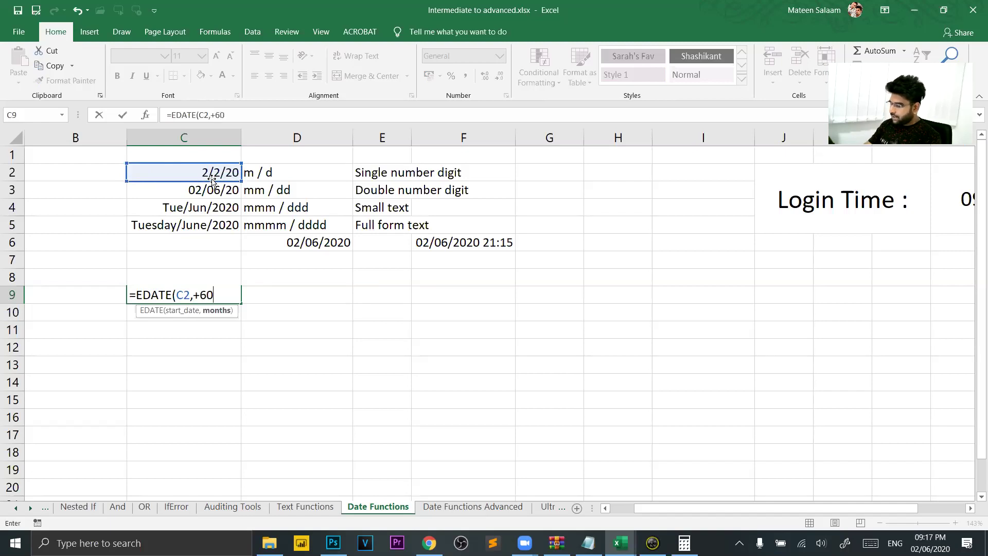
type(")")
key("Return")
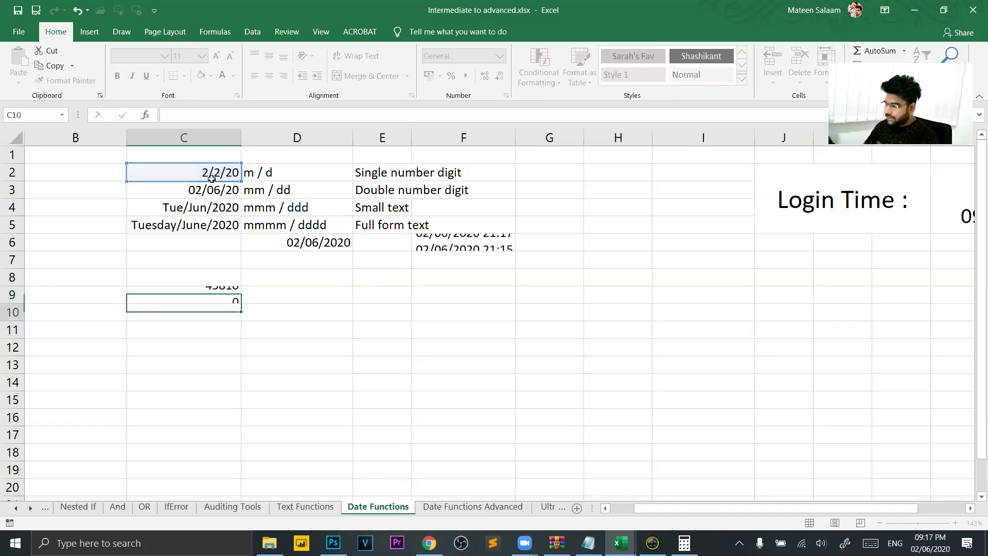
Step: Format the EDATE result in cell C9 as Short Date
left_click(182, 294)
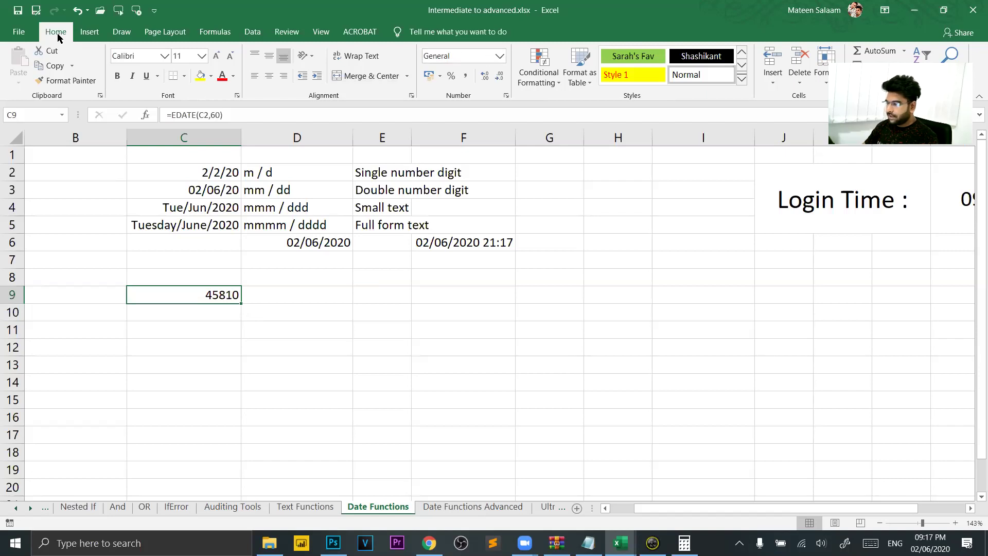
left_click(500, 54)
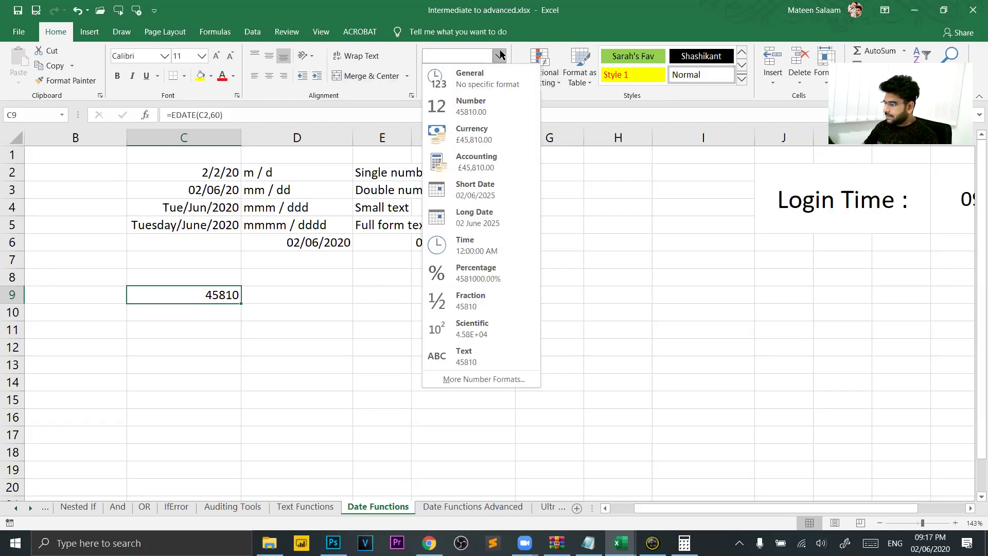
left_click(509, 181)
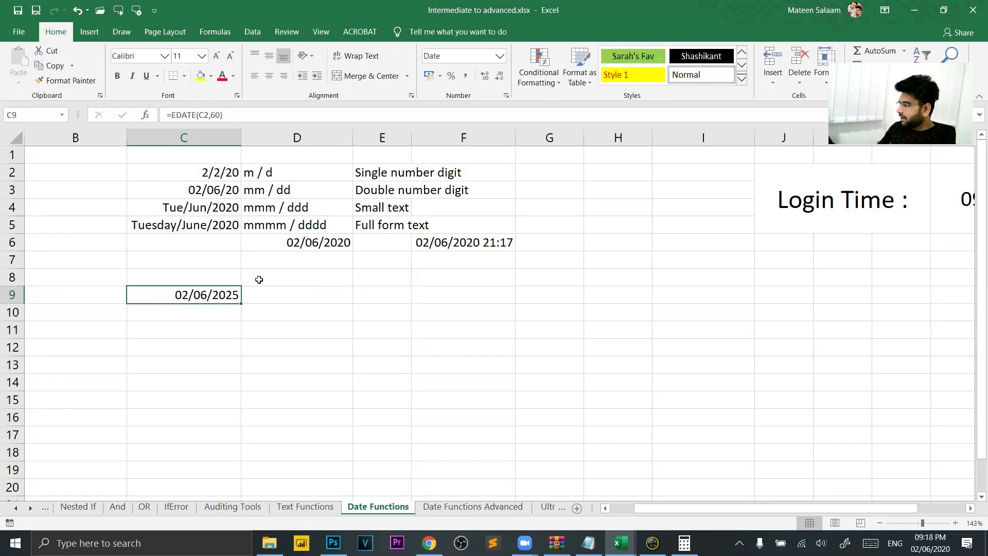
Step: Set the months argument of the EDATE formula in cell C9 to 160
double_click(208, 295)
key("BackSpace")
key("BackSpace")
type("164")
key("Return")
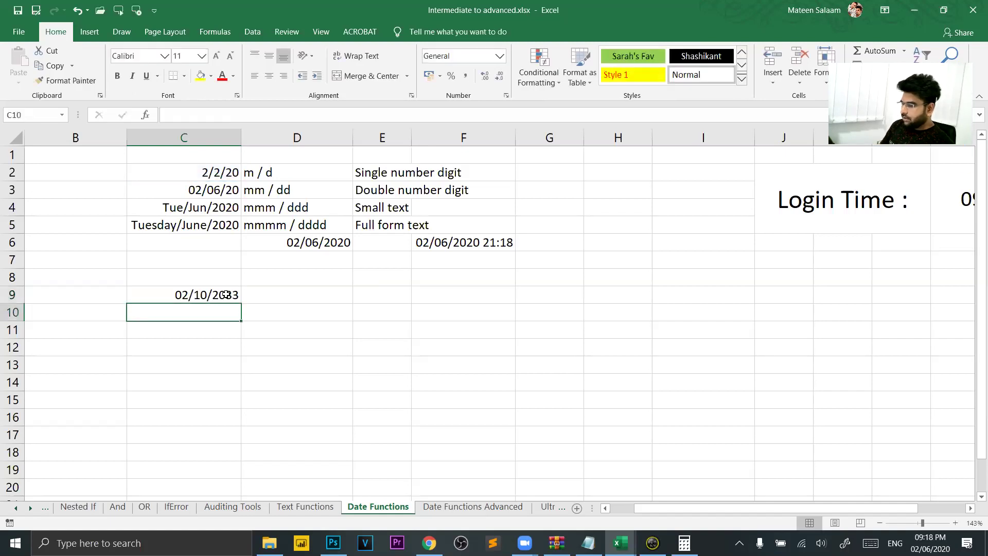
Step: Change the EDATE formula in cell C9 to add 100 months
double_click(233, 295)
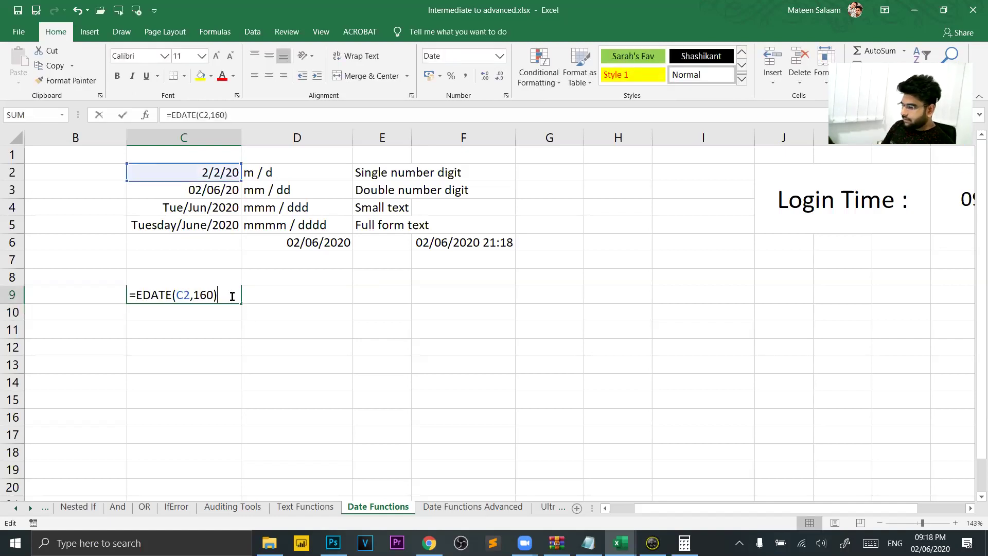
left_click(206, 295)
key("BackSpace")
type("0")
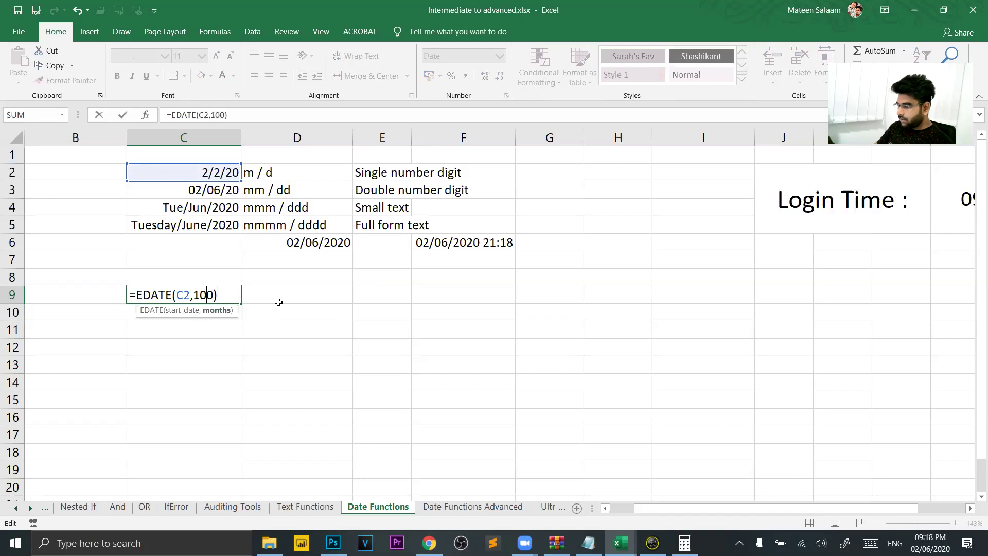
key("Return")
left_click(206, 290)
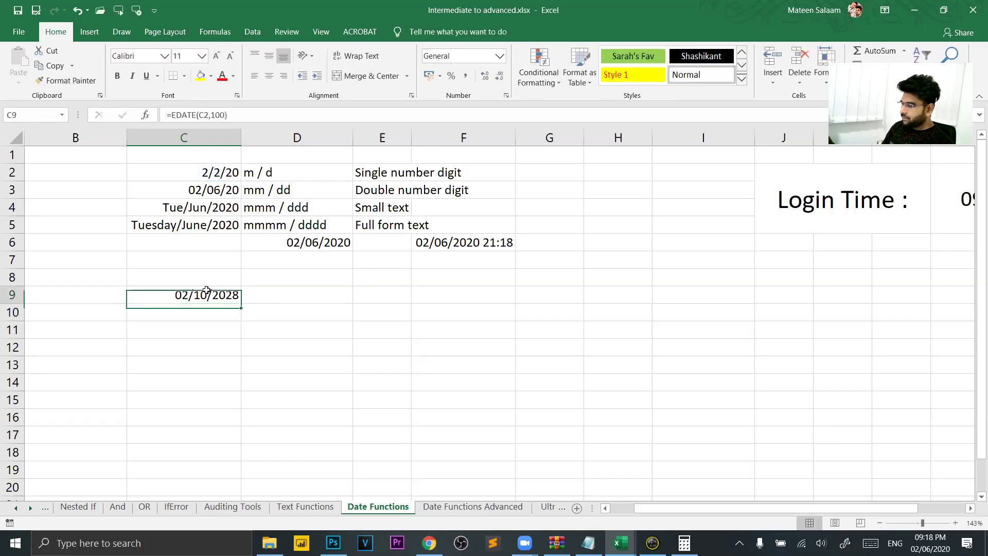
Step: Edit the EDATE formula in cell C9 so it adds 300 months
double_click(207, 290)
key("BackSpace")
type("3")
key("Return")
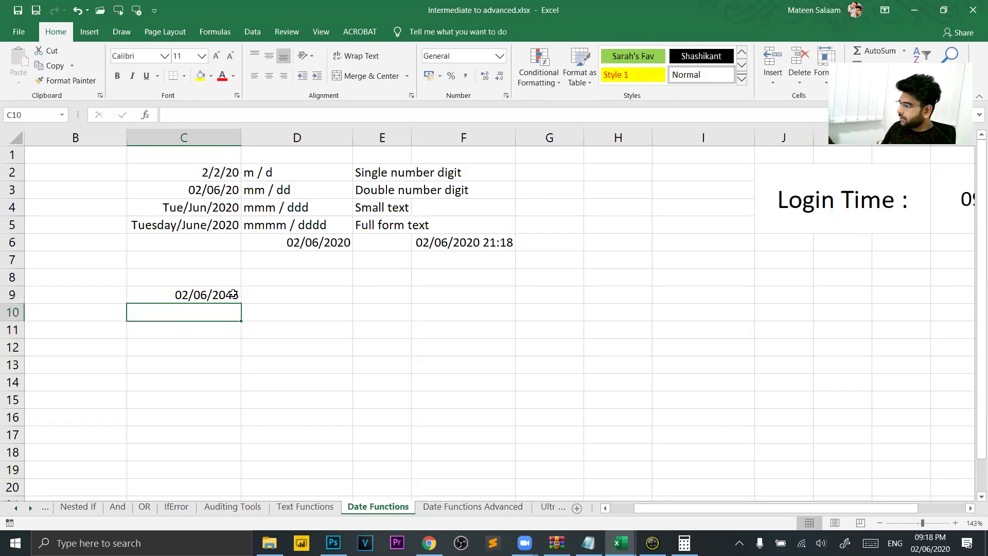
Step: Set the number of months in cell C9's EDATE formula to 600
double_click(233, 294)
key("BackSpace")
type("6")
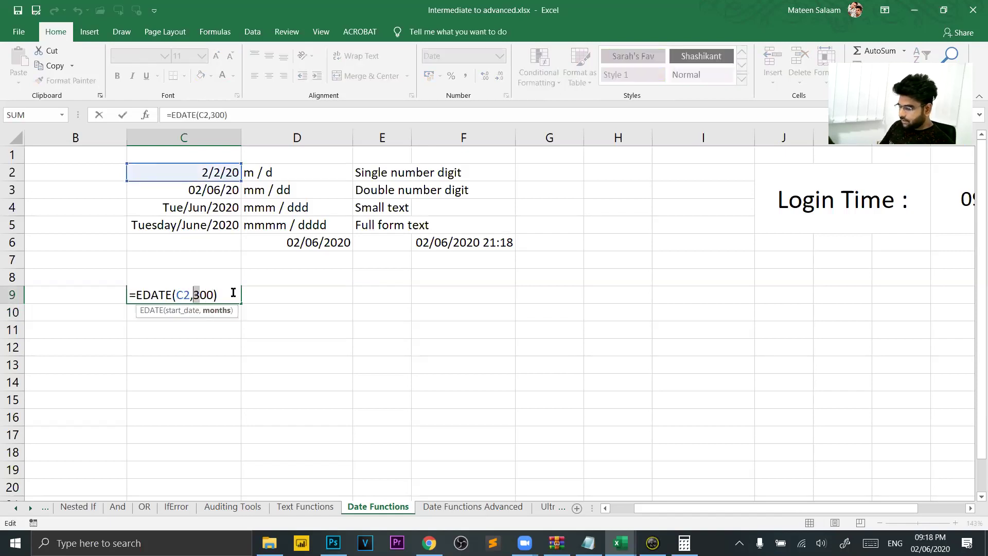
key("Return")
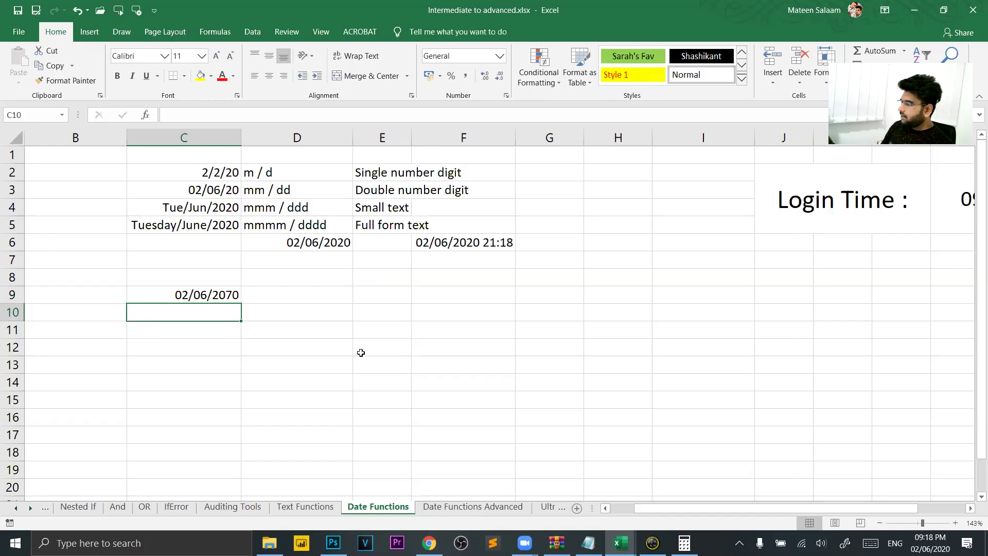
double_click(211, 290)
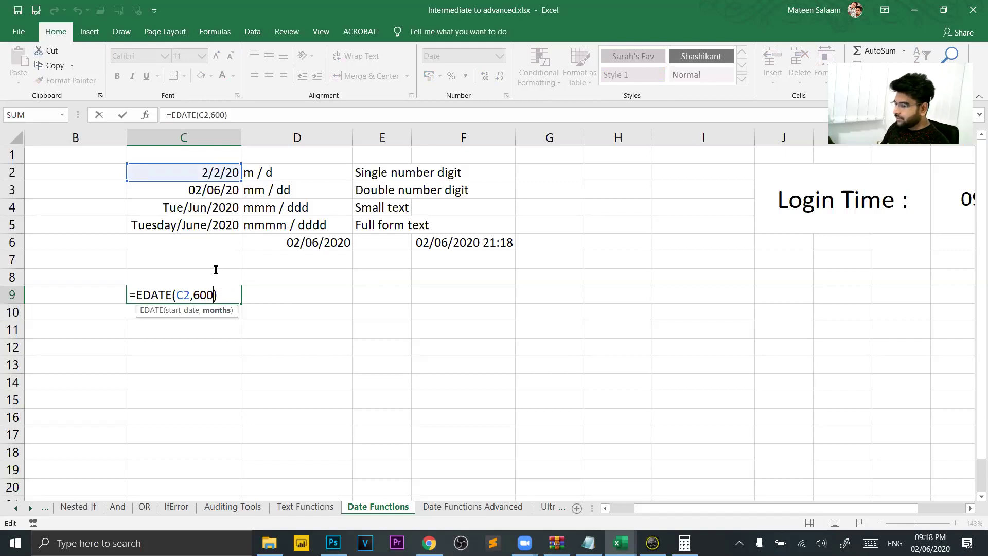
left_click_drag(226, 295, 108, 297)
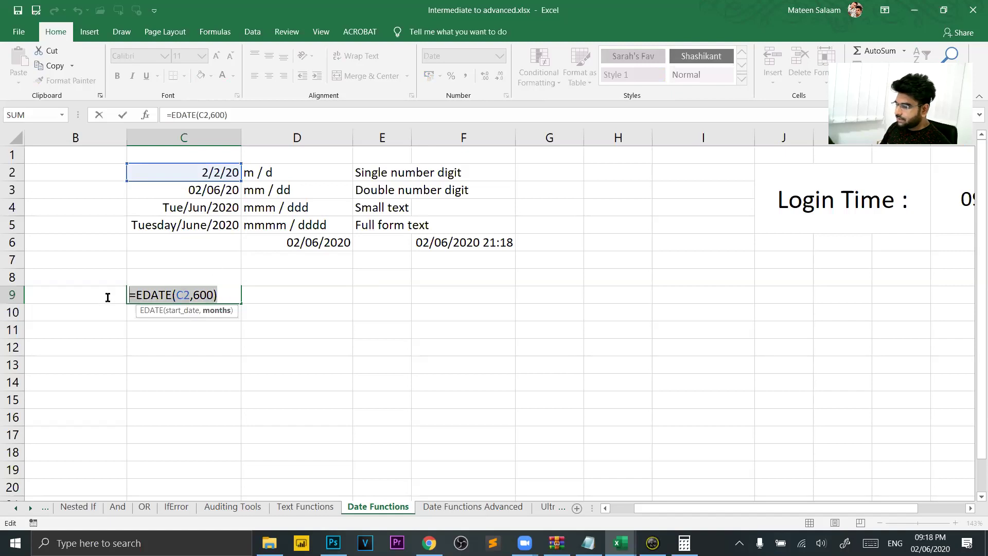
left_click(231, 294)
key("Return")
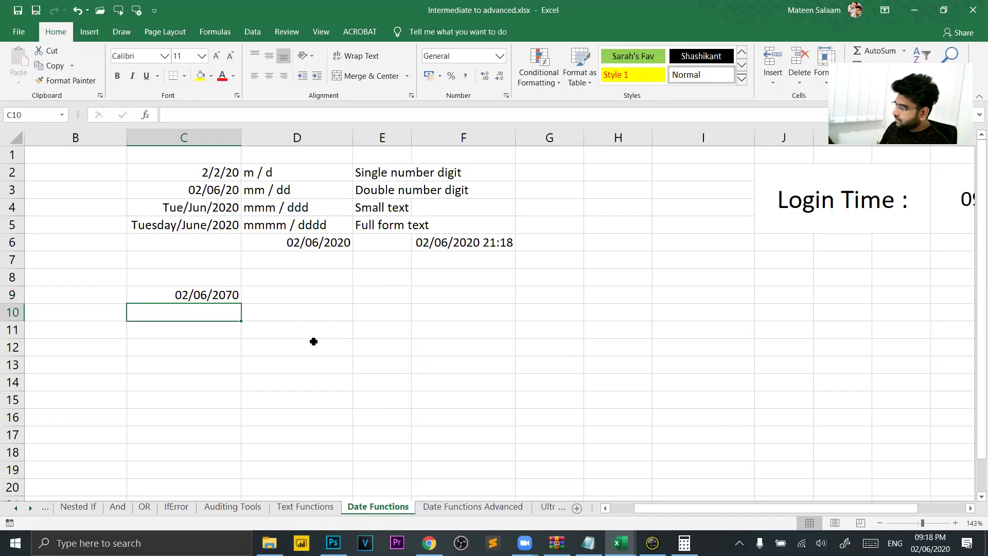
Step: Make the months argument in cell C9 negative so the formula reads =EDATE(C2,-600)
double_click(189, 294)
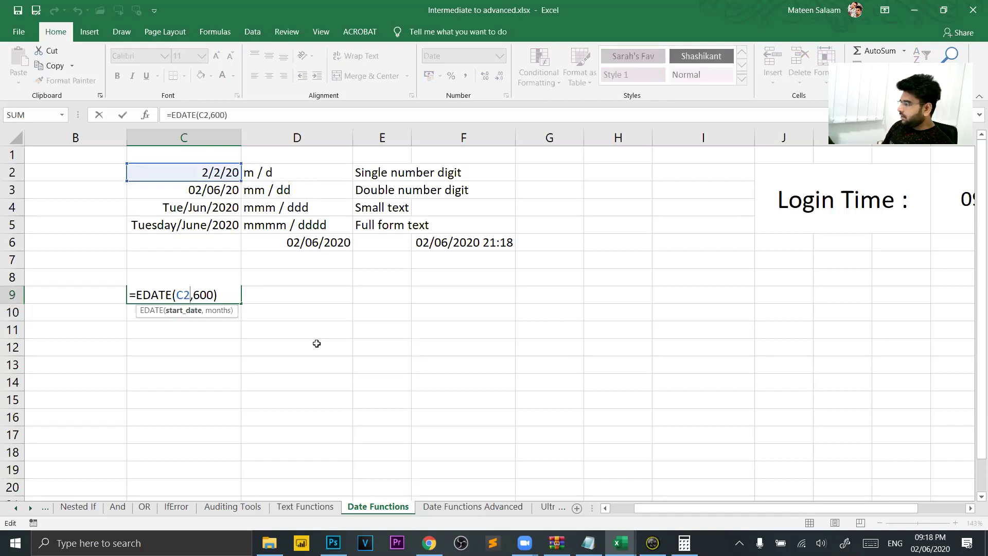
key("Right")
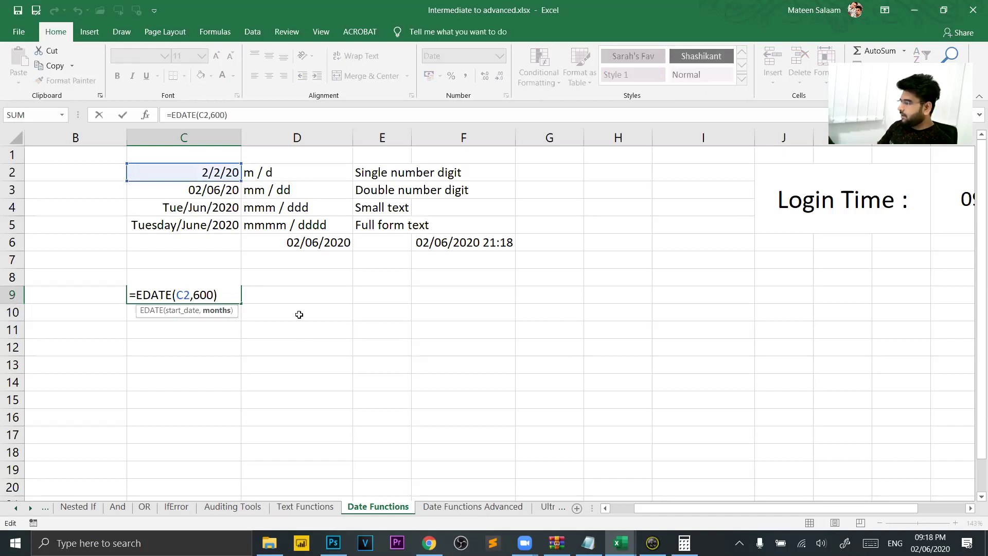
type("-")
key("Return")
key("Up")
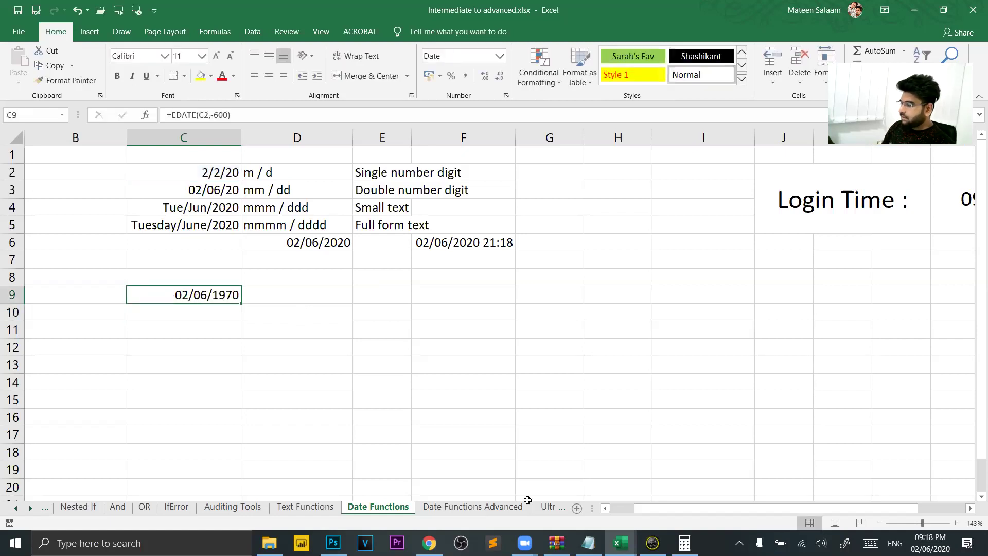
Step: Remove the minus sign from the months argument in C9 so the formula reads =EDATE(C2,600)
double_click(208, 293)
key("BackSpace")
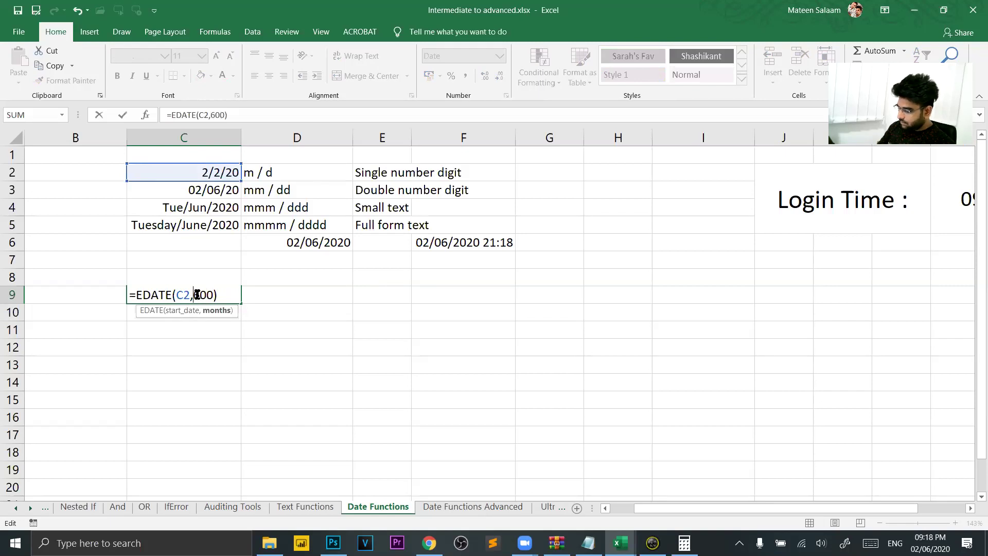
key("Return")
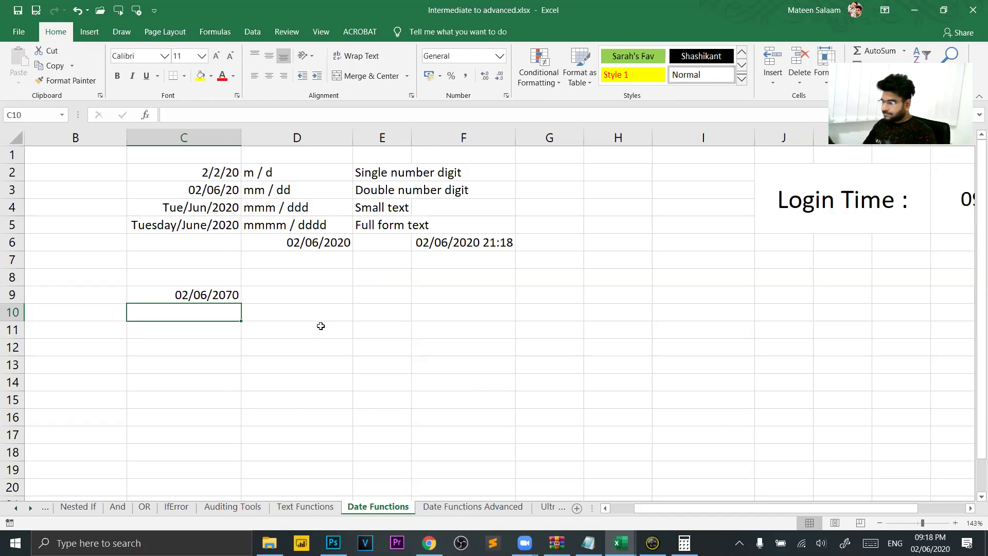
Step: Open the Date Functions Advanced worksheet and bring the worksheet tabs that follow it into view
scroll(258, 302, "down", 1)
scroll(258, 265, "up", 1)
scroll(314, 330, "left", 1)
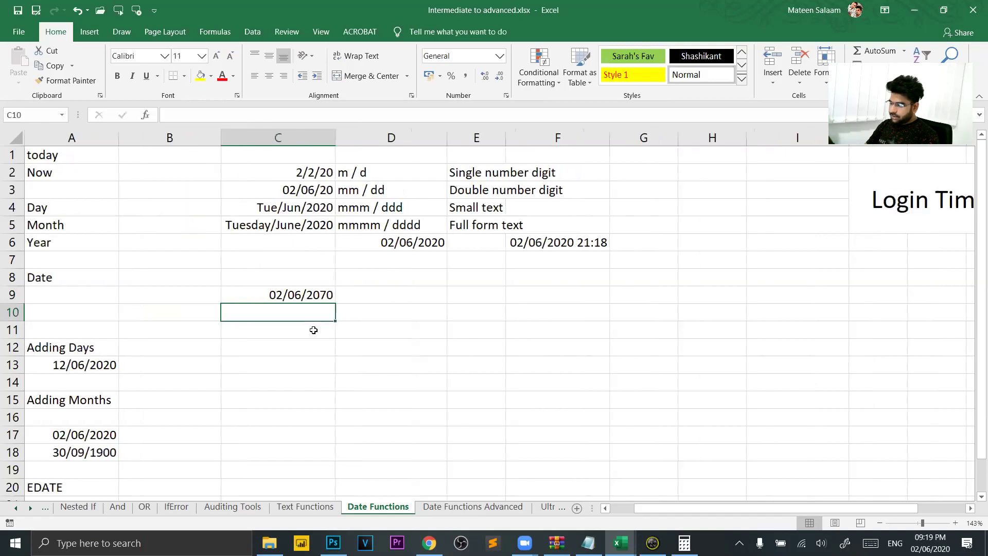
scroll(313, 330, "down", 2)
scroll(314, 330, "up", 2)
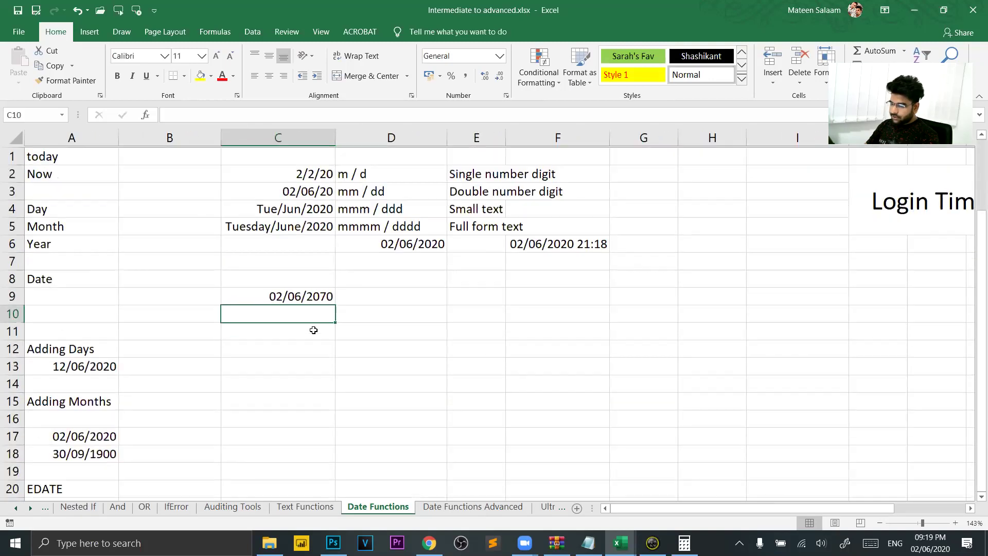
left_click(456, 508)
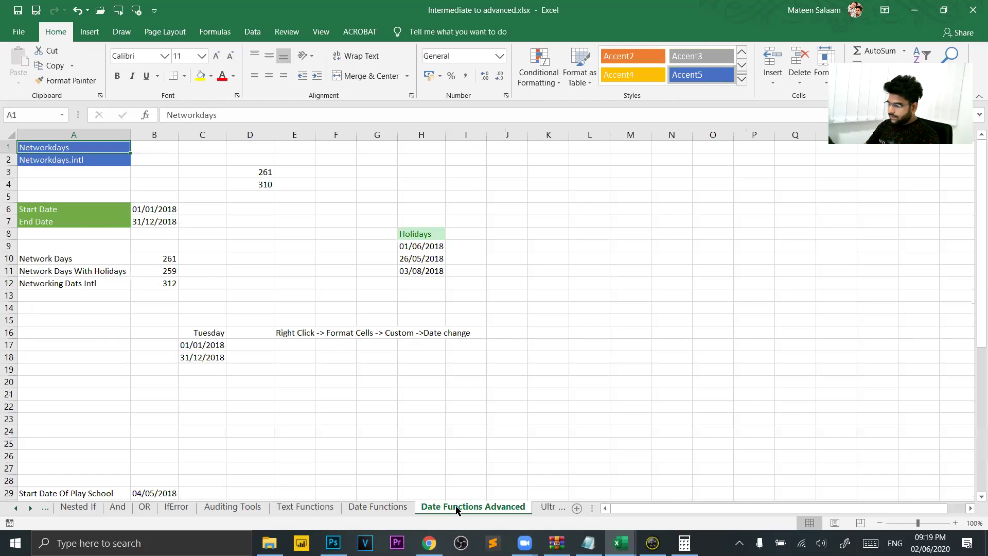
left_click(30, 508)
left_click(30, 509)
left_click(30, 509)
left_click(29, 509)
left_click(30, 509)
left_click(30, 509)
left_click(30, 509)
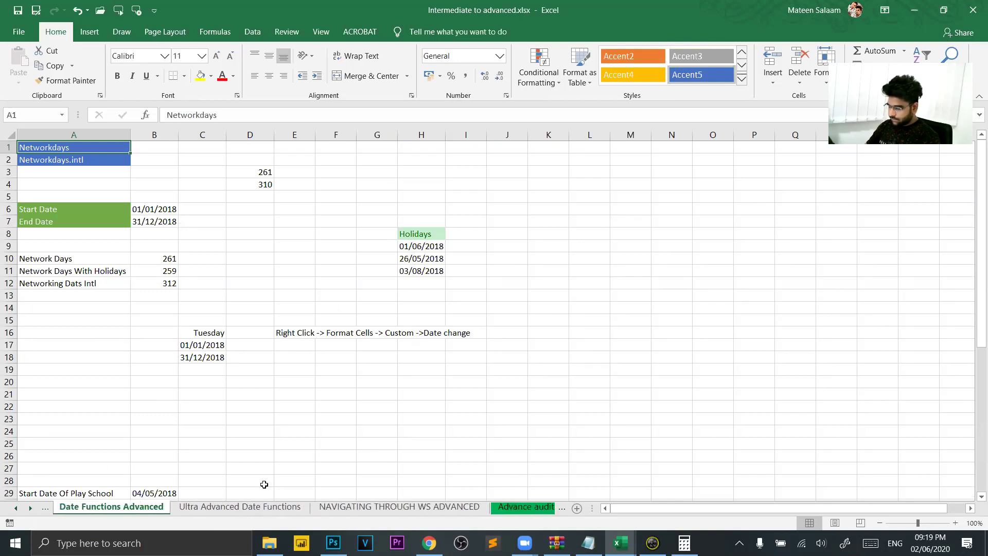
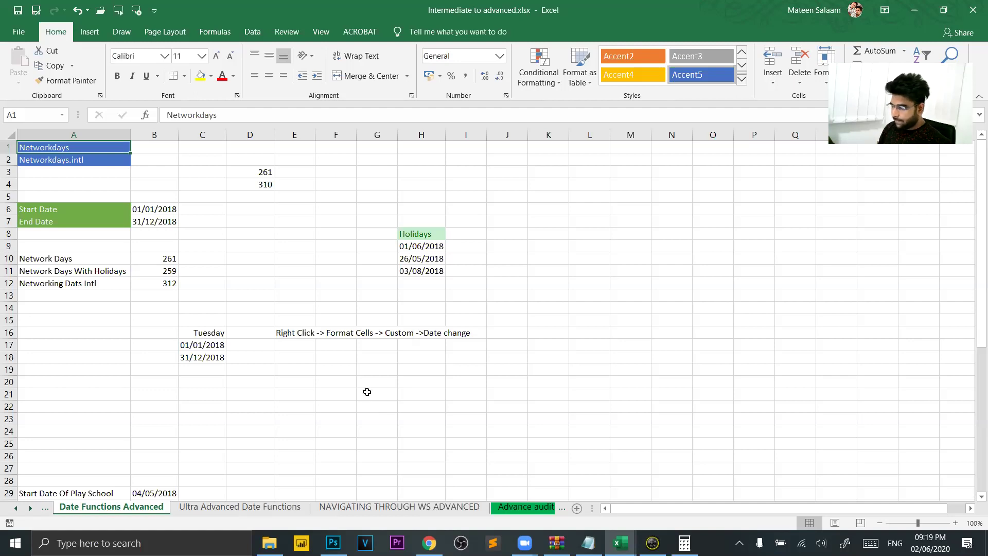
Step: Clear the old results and sample entries from B9:B15, C13:L24 and D2:D9
left_click_drag(154, 246, 150, 321)
key("Delete")
left_click_drag(212, 298, 606, 425)
key("Delete")
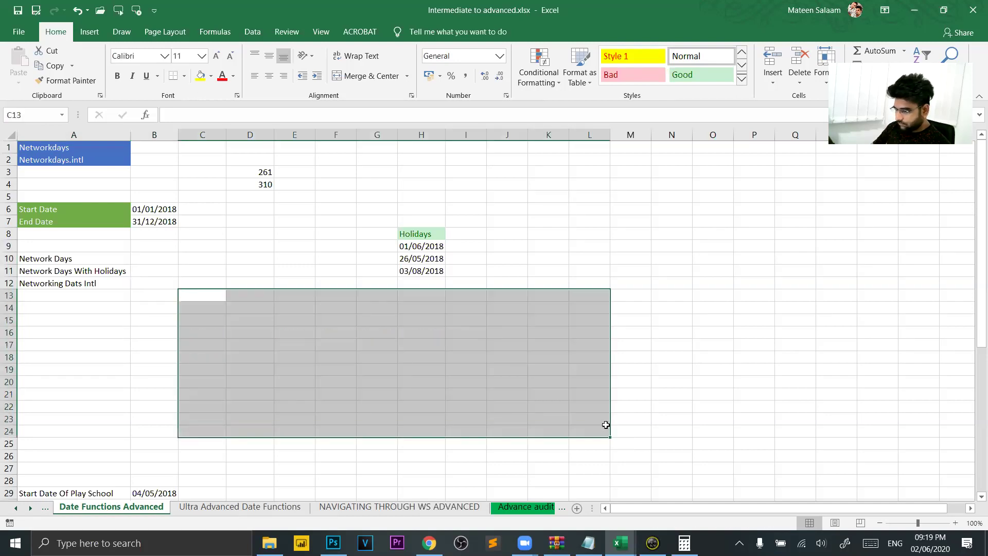
left_click_drag(251, 156, 251, 244)
key("Delete")
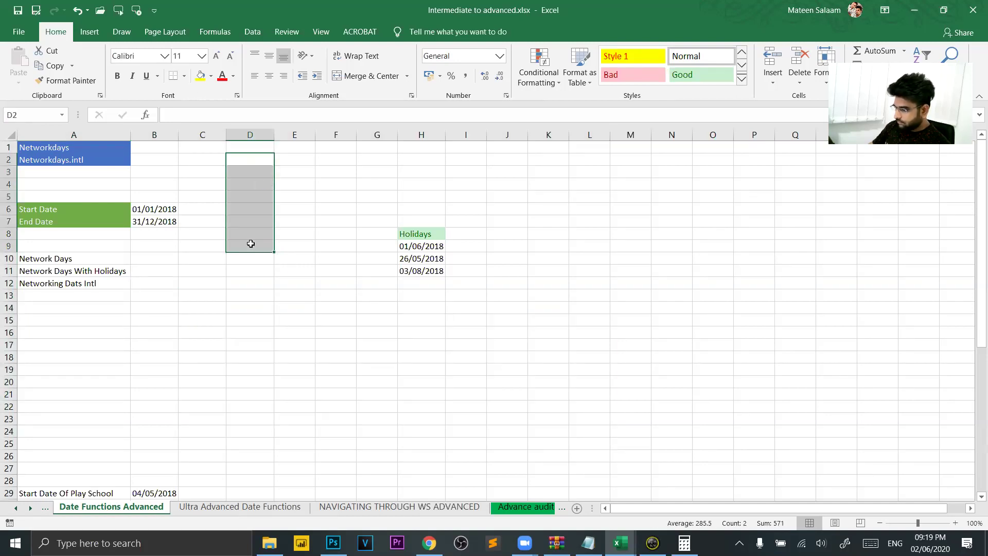
Step: Extend the Holidays list by filling the date in H11 down through H22, ending at 14/08/2018
left_click(176, 271)
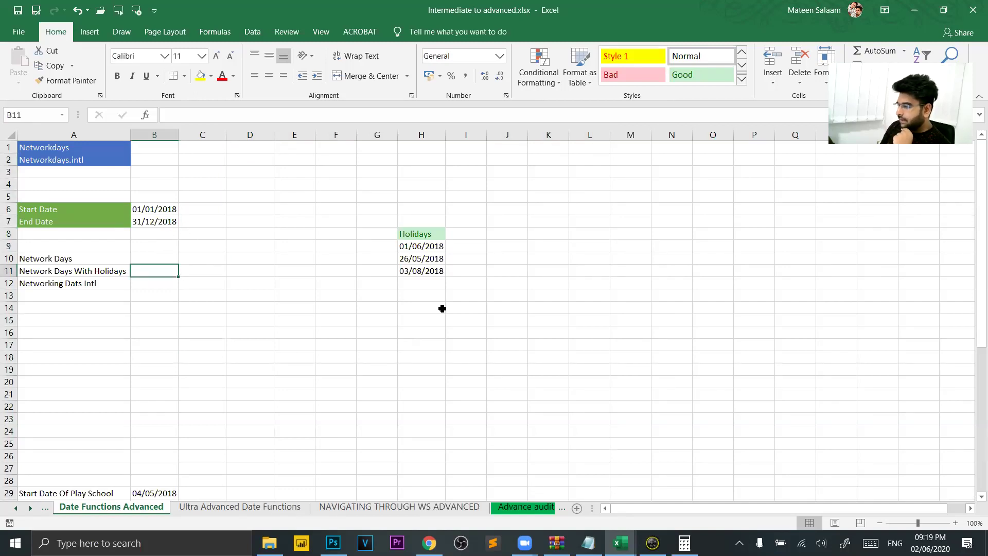
left_click(432, 272)
left_click_drag(443, 276, 450, 413)
left_click(569, 311)
left_click(288, 312)
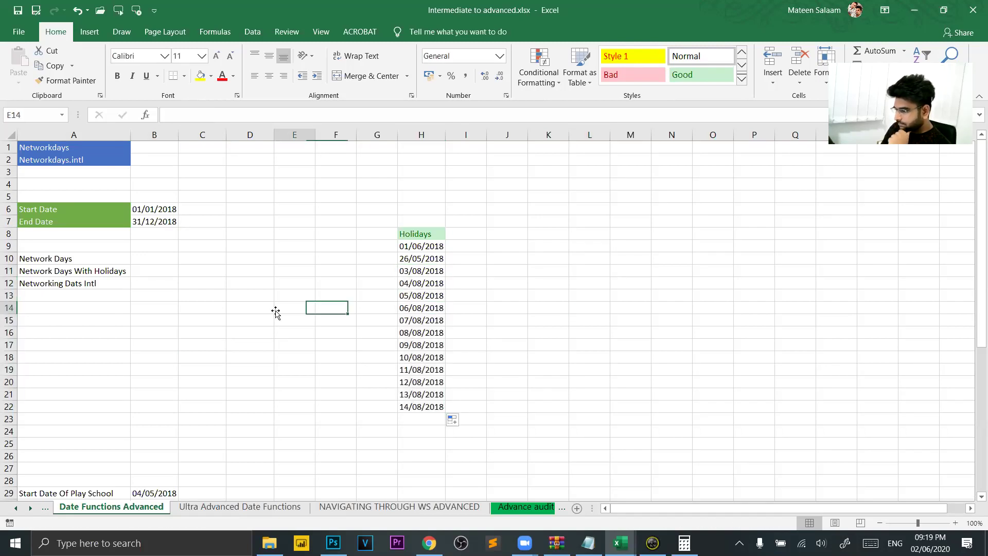
Step: Enter the weekend note "Sat and Sun" in cell H3 above the Holidays list
left_click(151, 254)
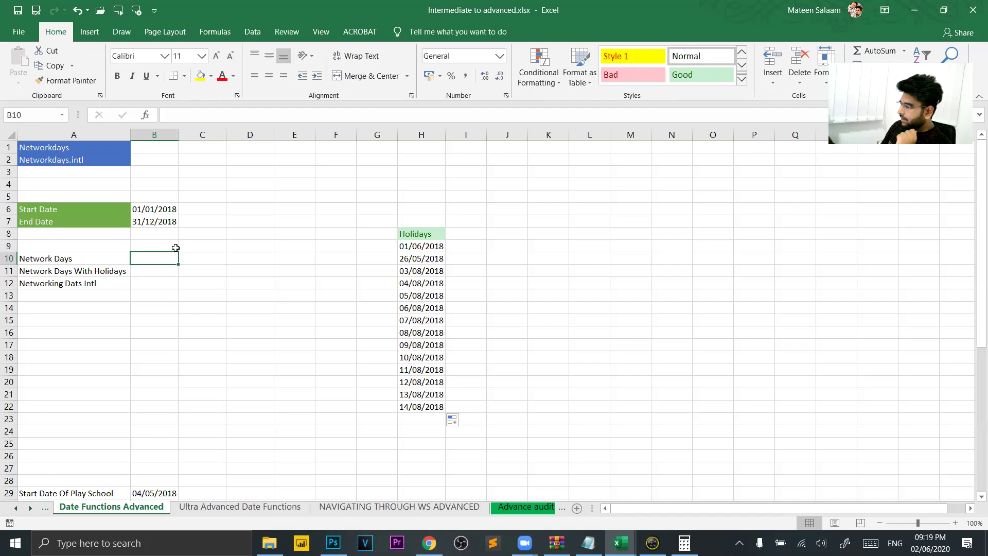
left_click(410, 169)
type("Sat and Sun")
key("Return")
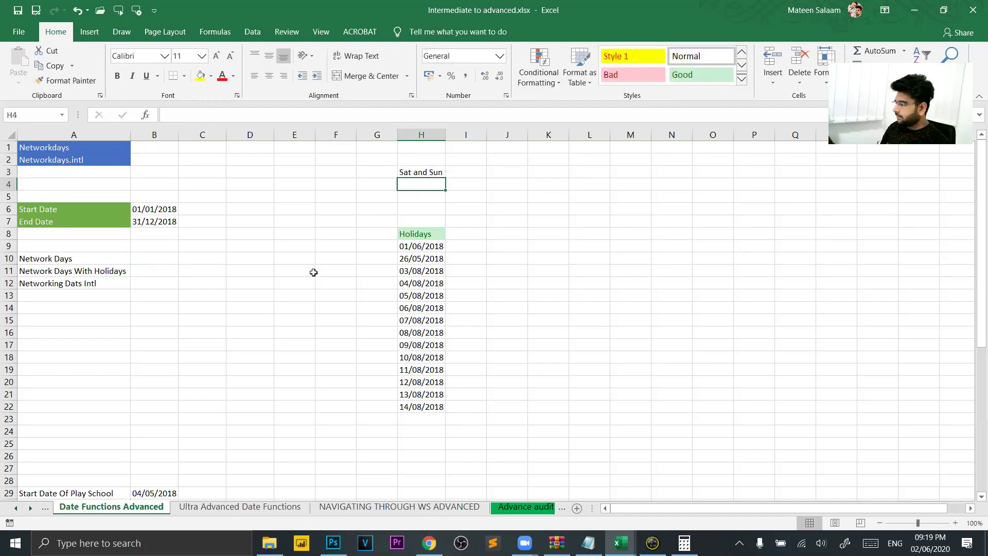
Step: Calculate the working days between the start and end dates in B10 with =NETWORKDAYS(B6,B7)
left_click(420, 174)
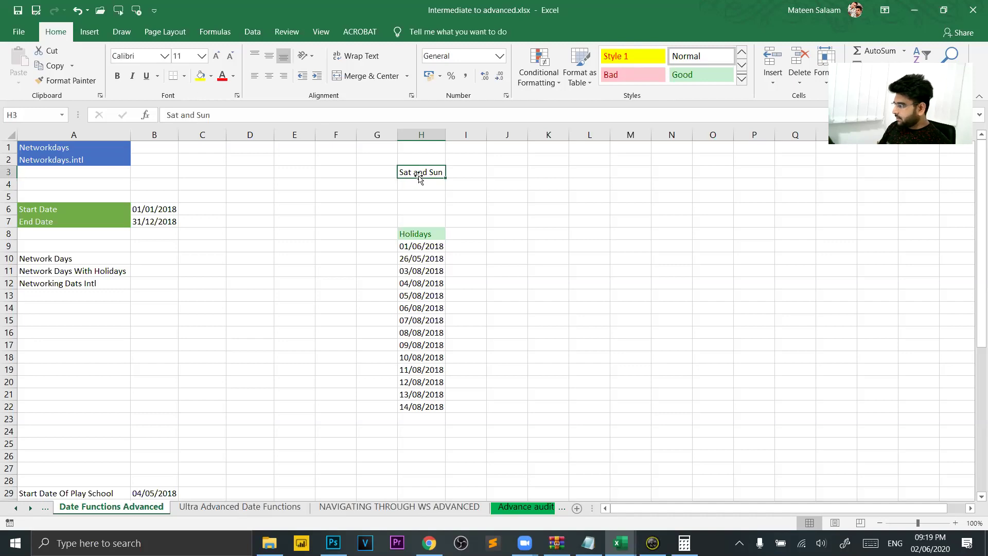
left_click(156, 257)
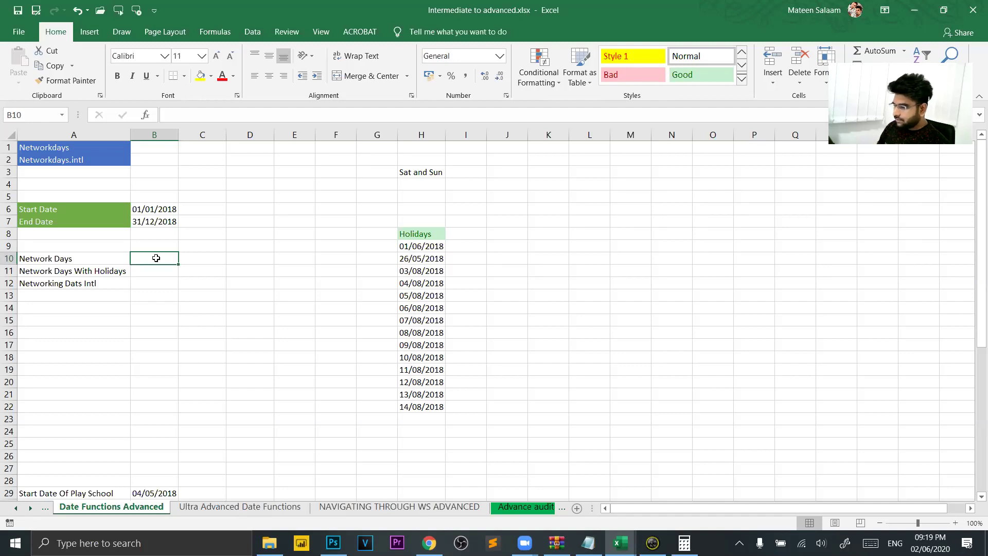
type("=net")
key("Tab")
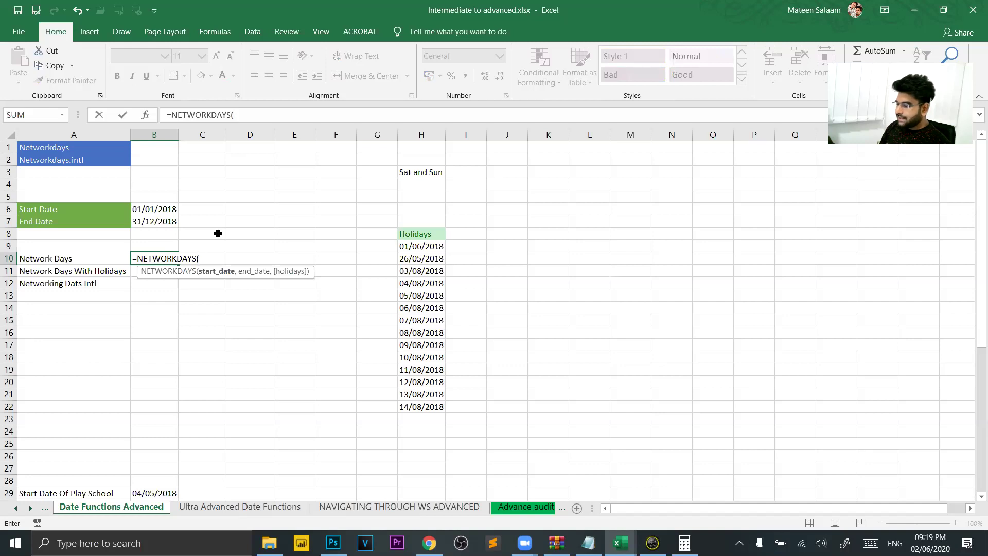
left_click(156, 209)
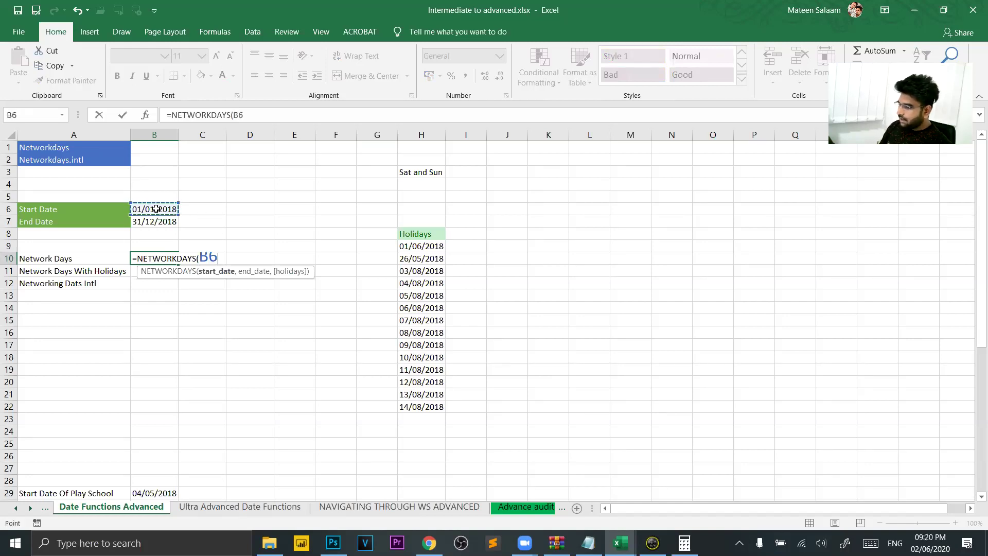
type(",")
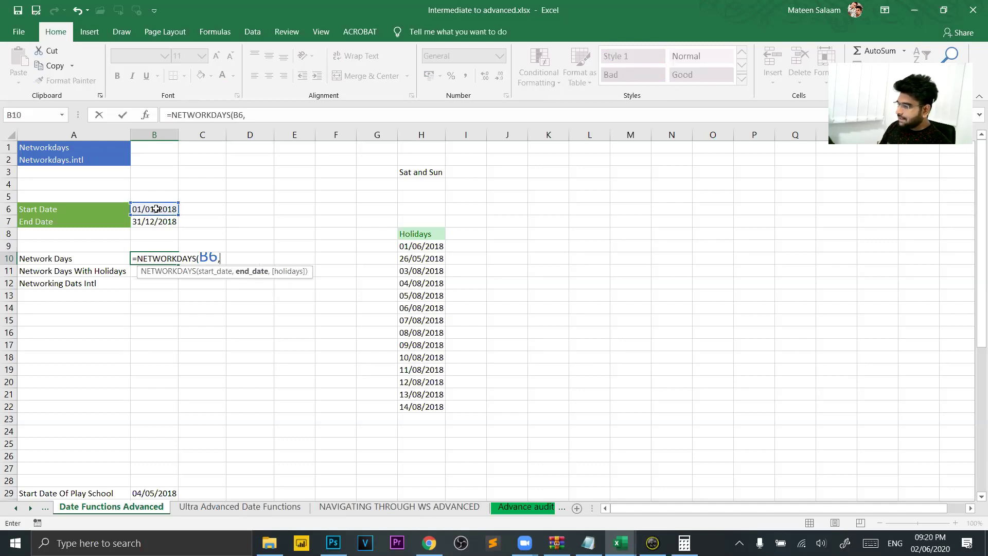
left_click(164, 221)
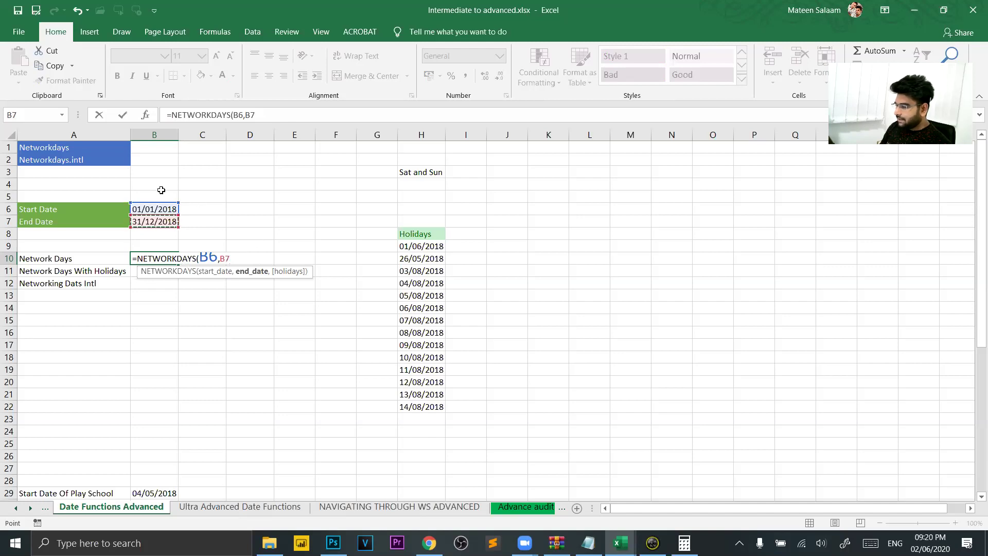
type(")")
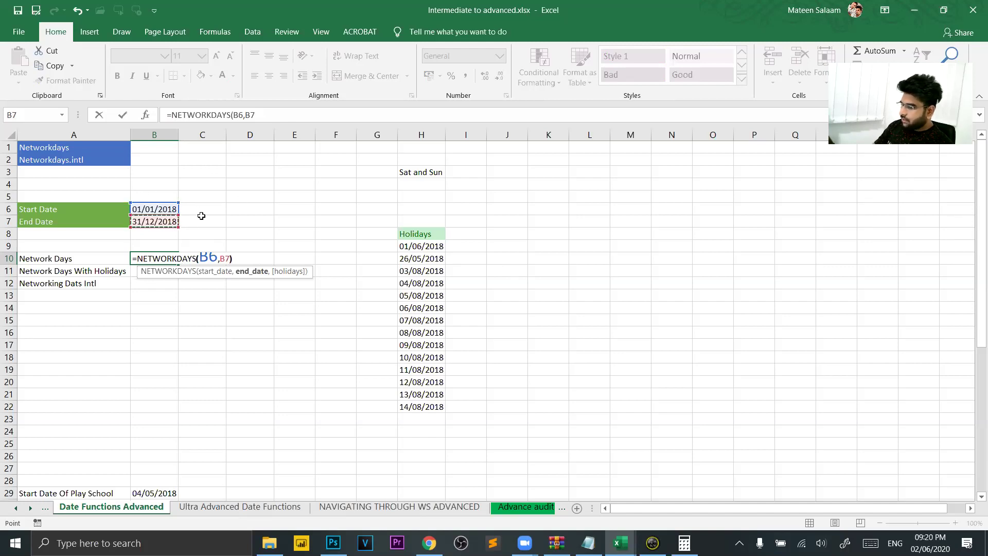
key("Return")
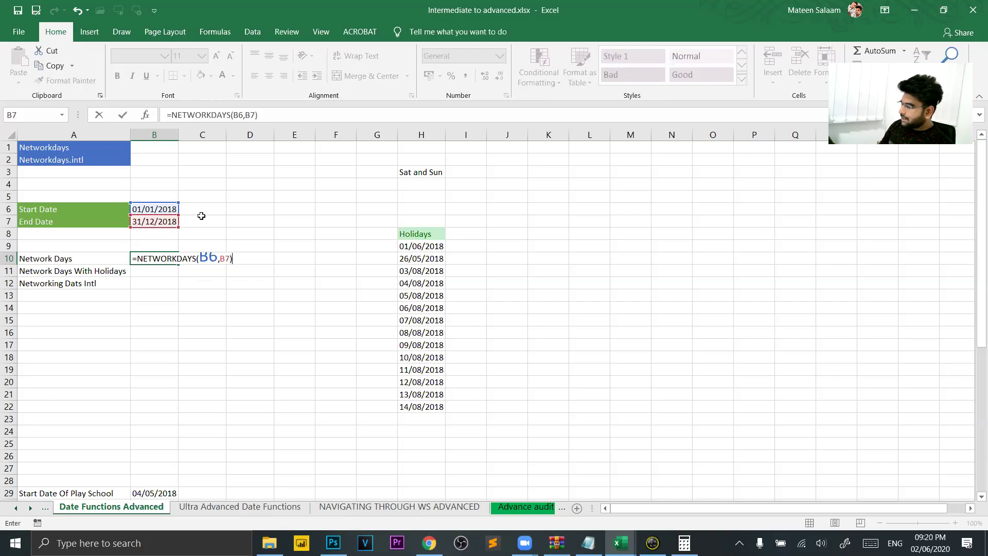
Step: Review the Network Days formula in B10 against the start and end dates and the Holidays list in H9:H22
left_click(144, 257)
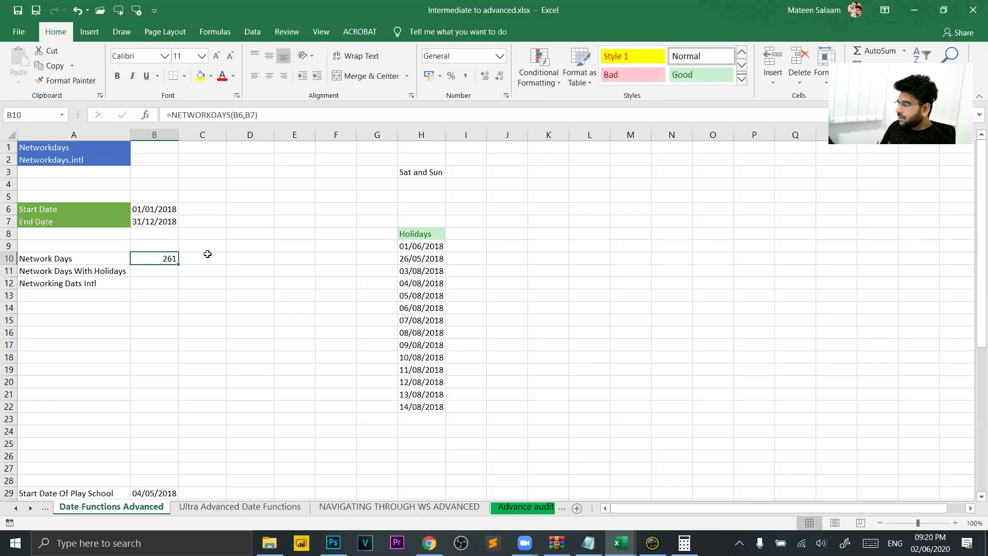
left_click(169, 209)
left_click(170, 221)
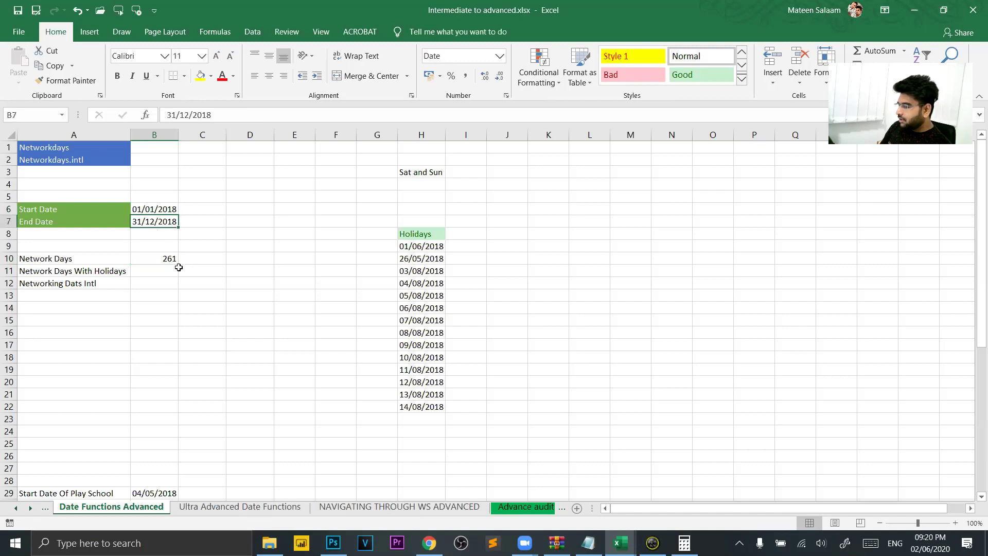
left_click(165, 259)
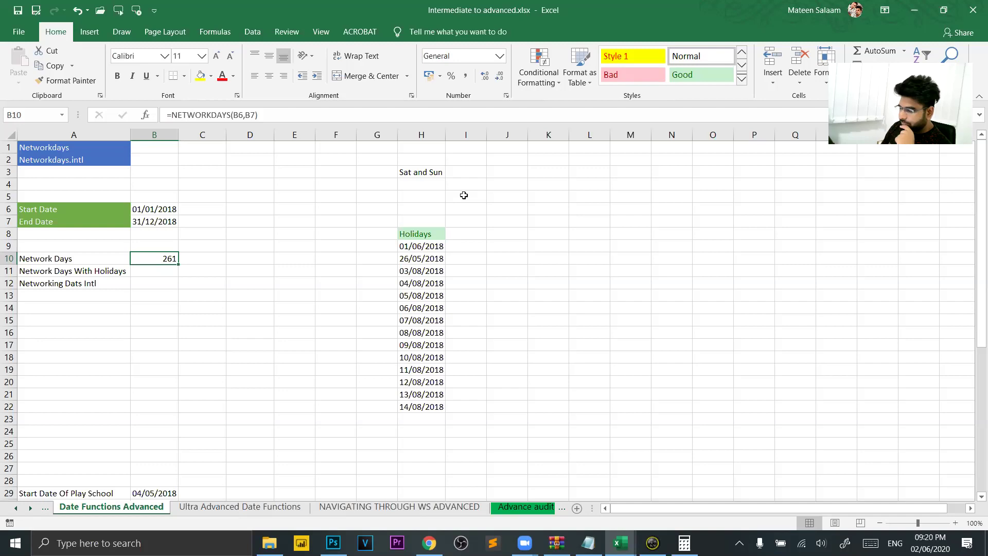
left_click(158, 270)
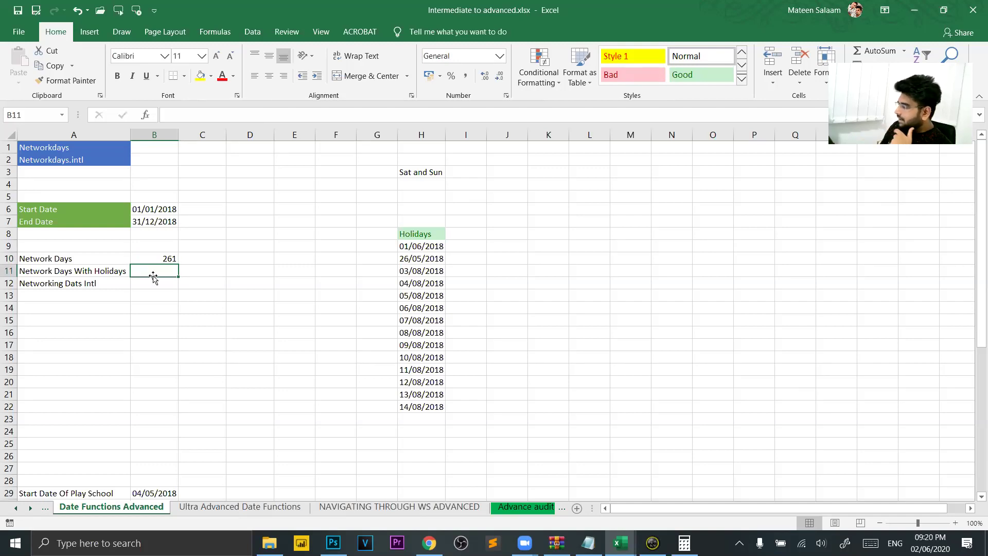
left_click_drag(420, 247, 413, 403)
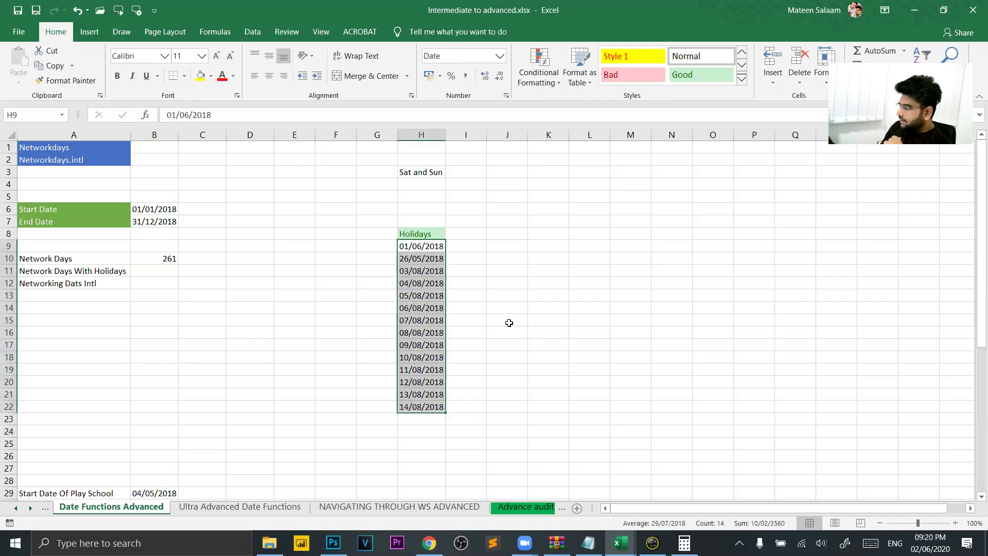
left_click(153, 261)
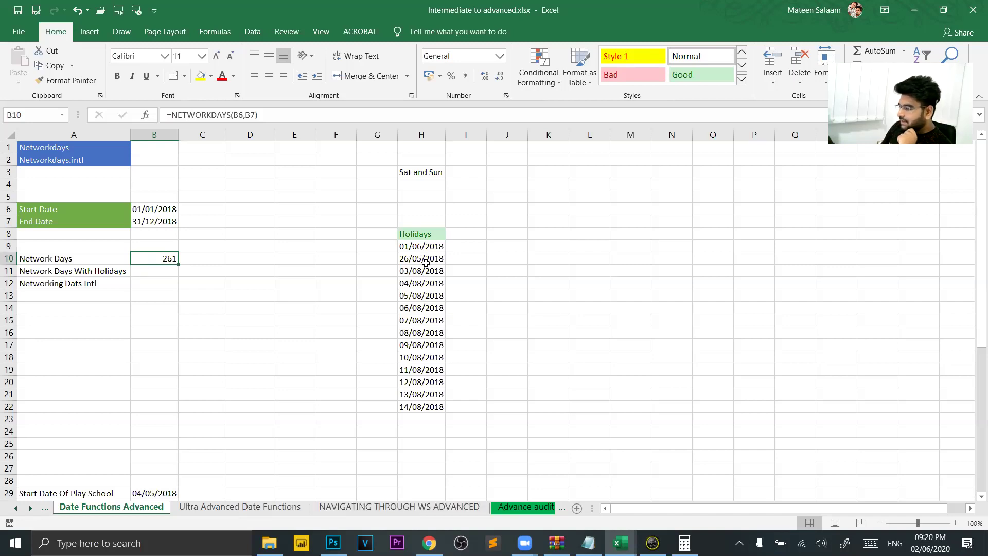
Step: Enter the working-week note "Mon to FRI" in cell J8 beside the Holidays heading
left_click(521, 236)
type("M")
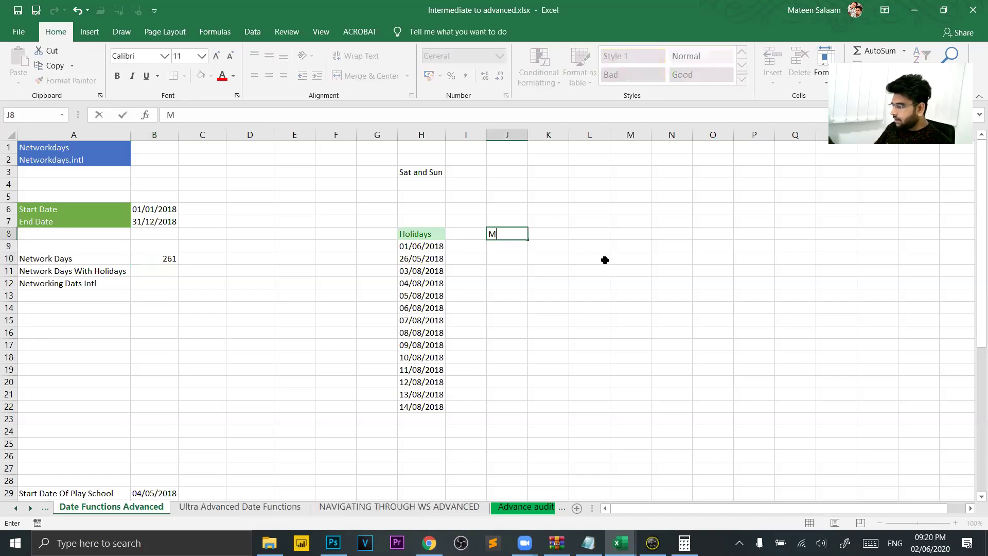
type("on to FRI")
key("Return")
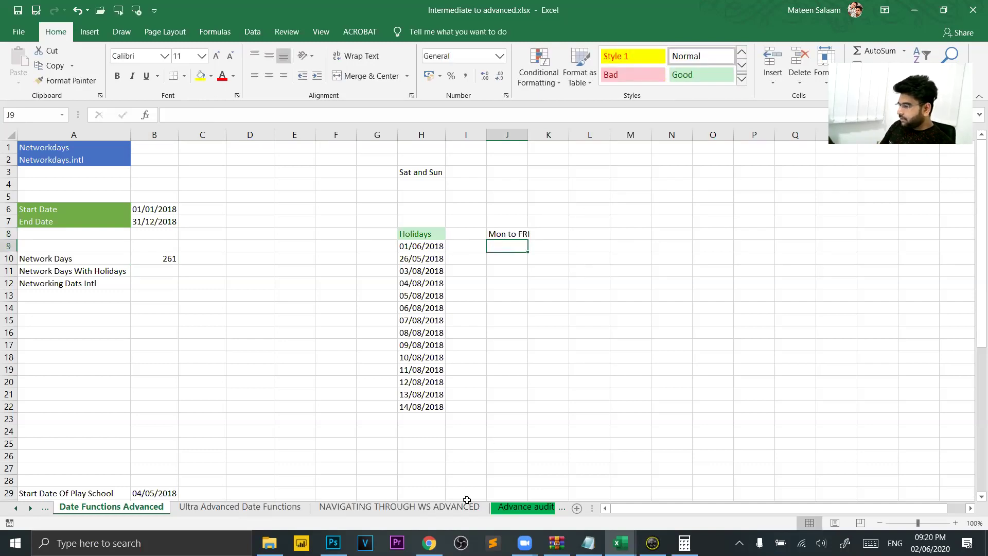
left_click(161, 260)
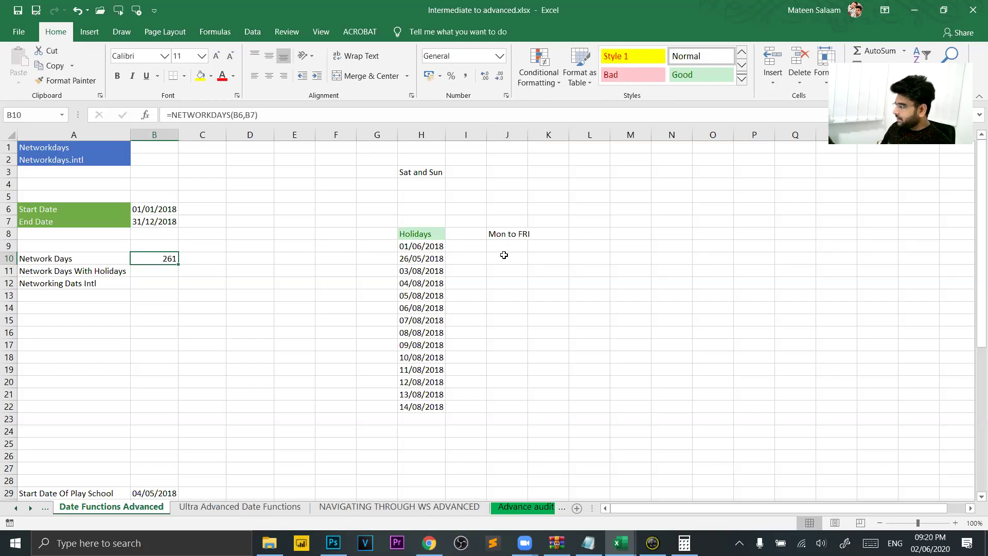
Step: Calculate the working days excluding the listed holidays in B11 with =NETWORKDAYS(B6,B7,H9:H22)
left_click(157, 270)
type("=")
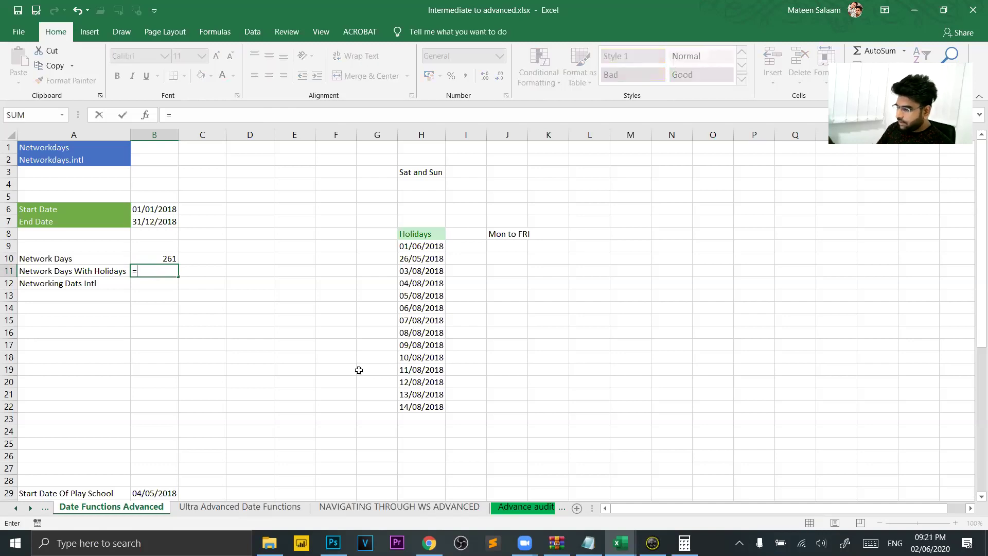
type("net")
key("Tab")
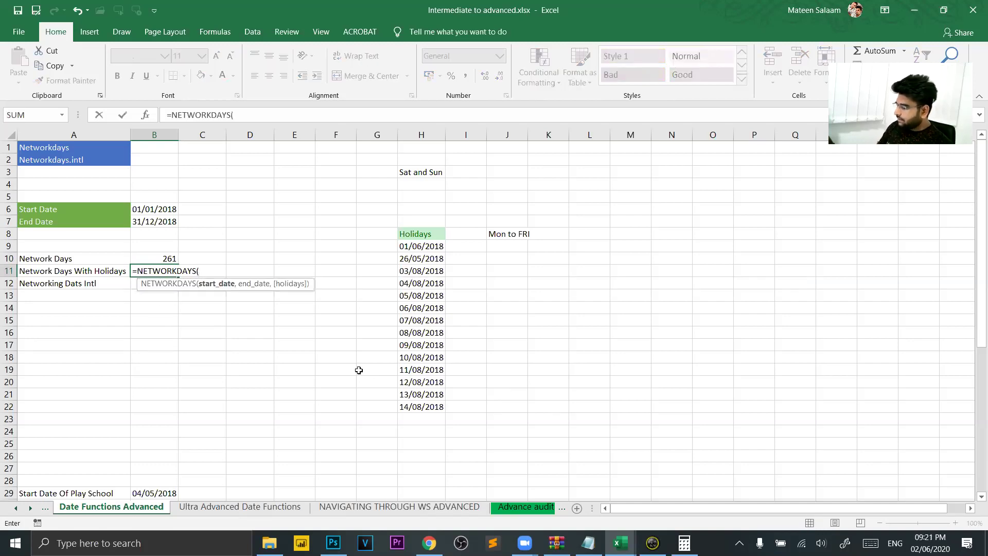
left_click(164, 209)
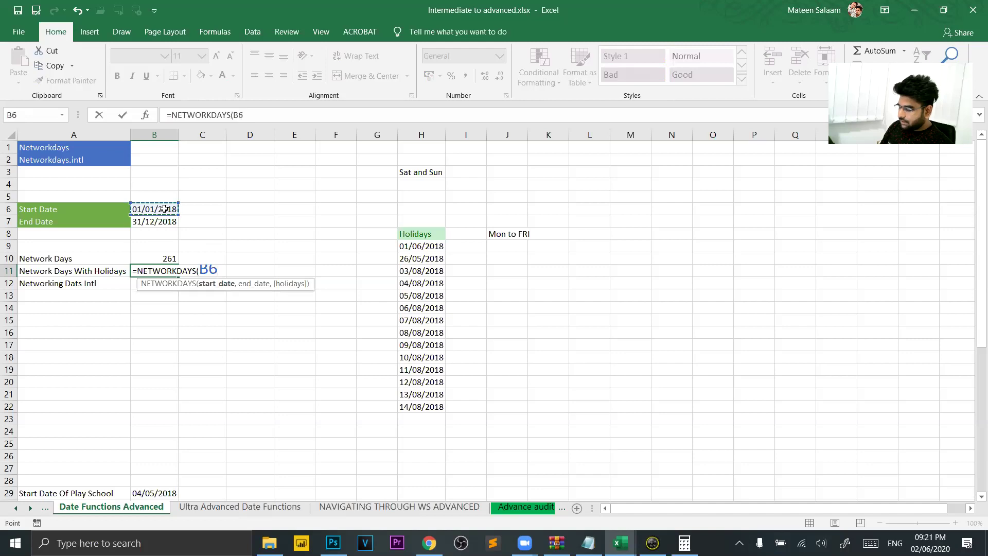
type(",")
left_click(170, 222)
type(",")
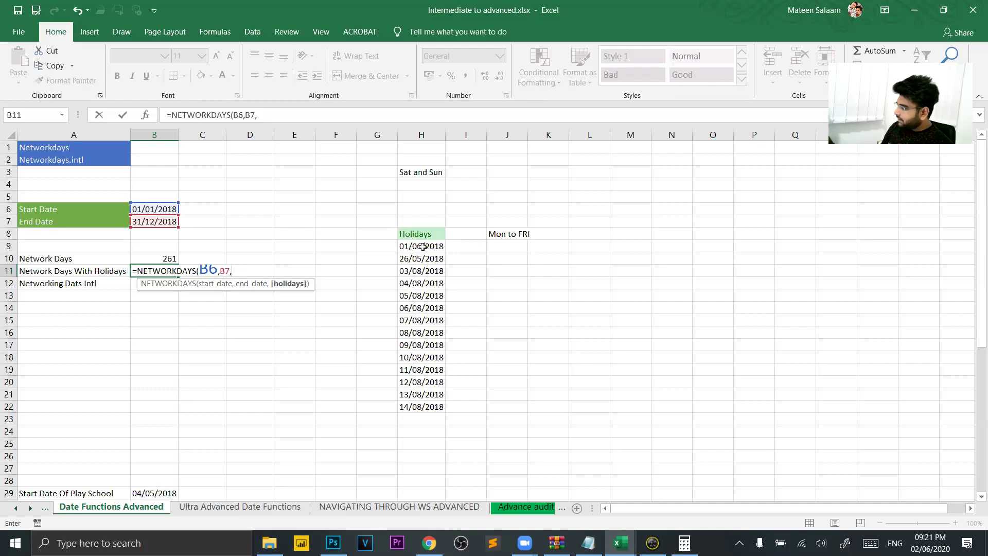
left_click_drag(423, 247, 415, 406)
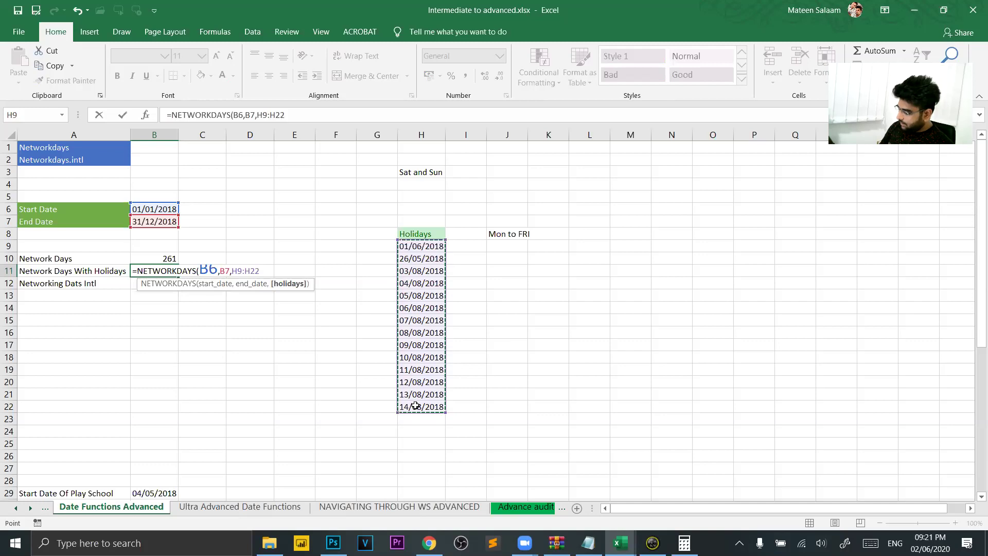
type(")")
key("Return")
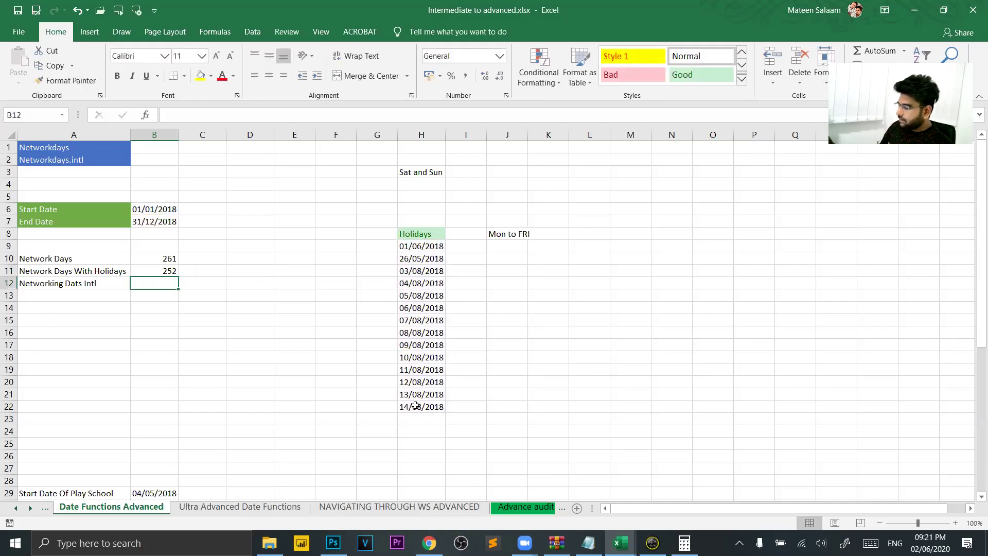
left_click(170, 271)
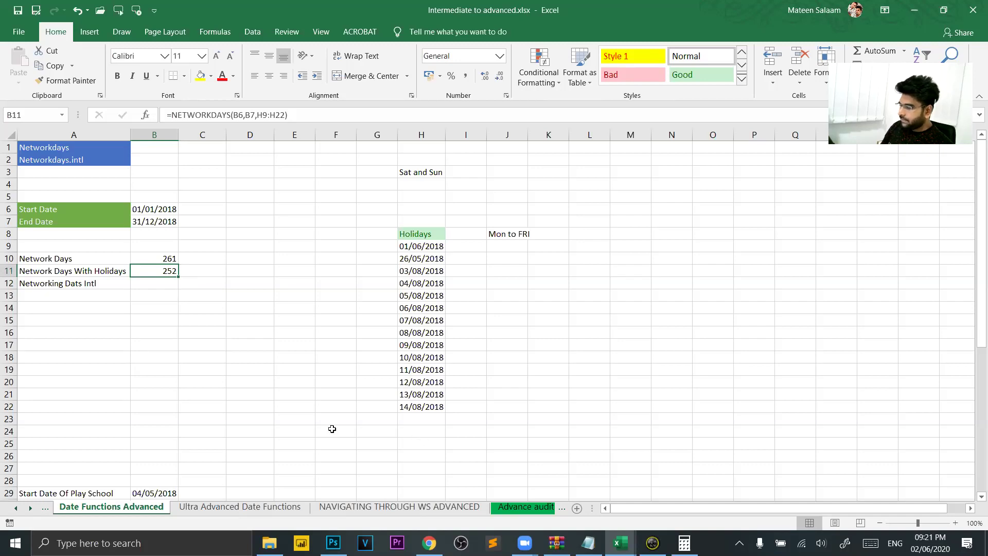
left_click(143, 286)
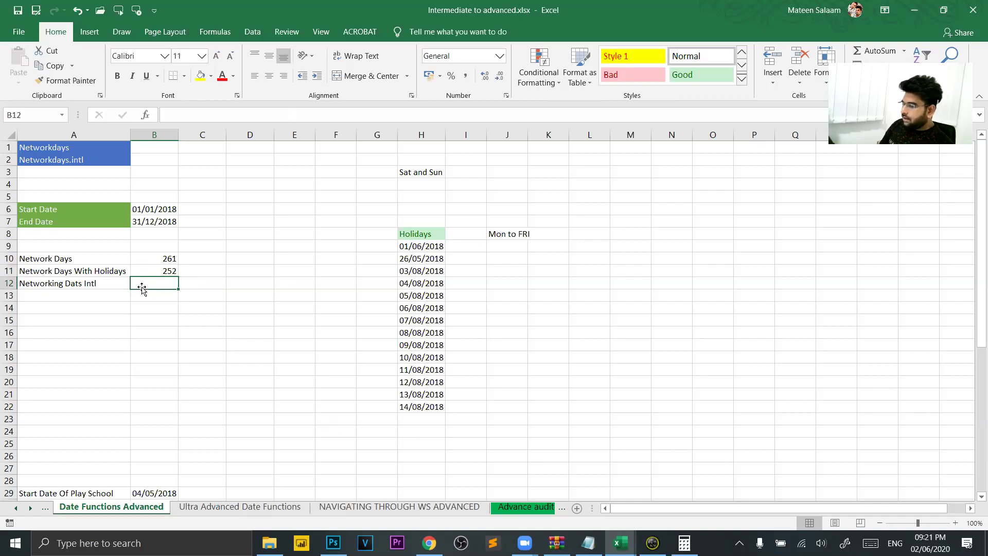
left_click(268, 368)
left_click(166, 284)
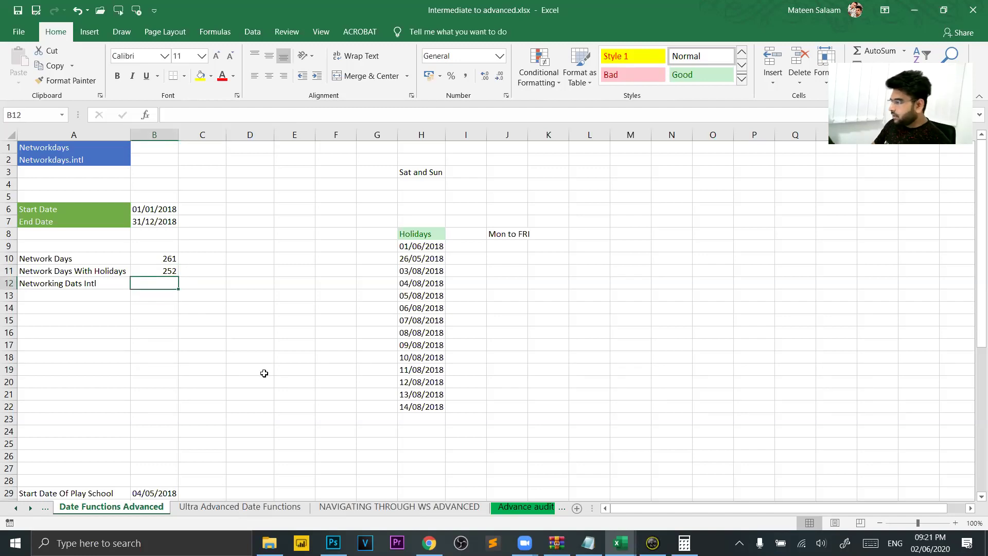
left_click(172, 271)
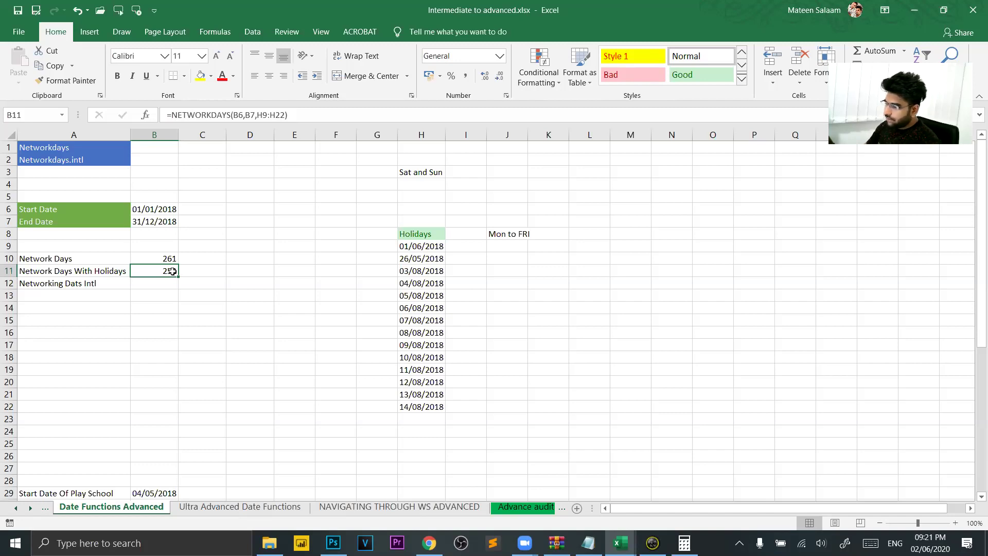
key("Down")
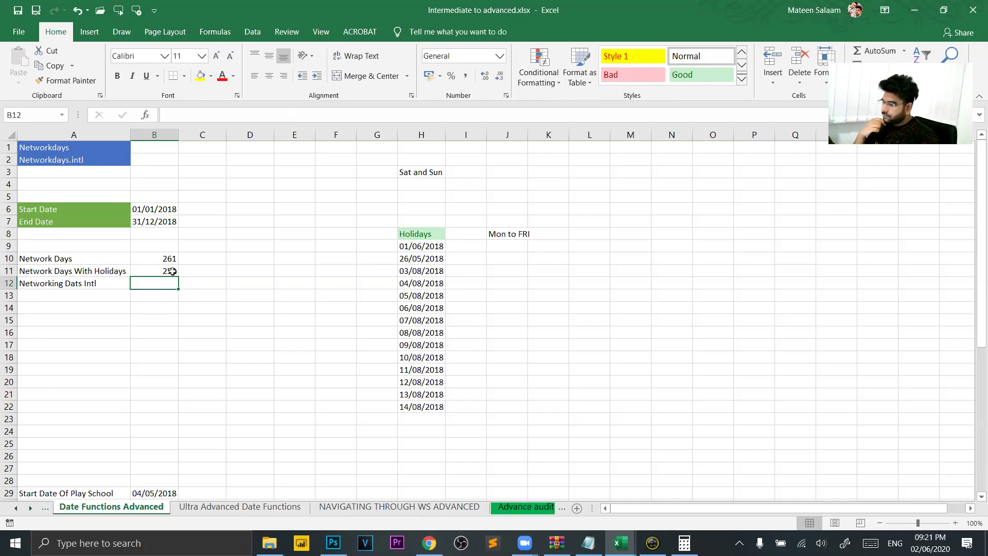
type("=net")
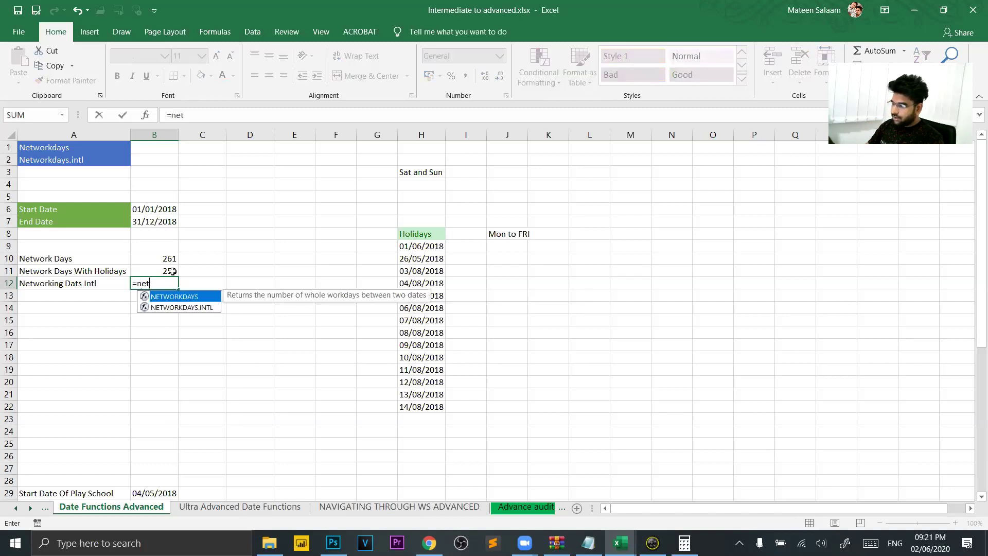
key("Tab")
key("BackSpace")
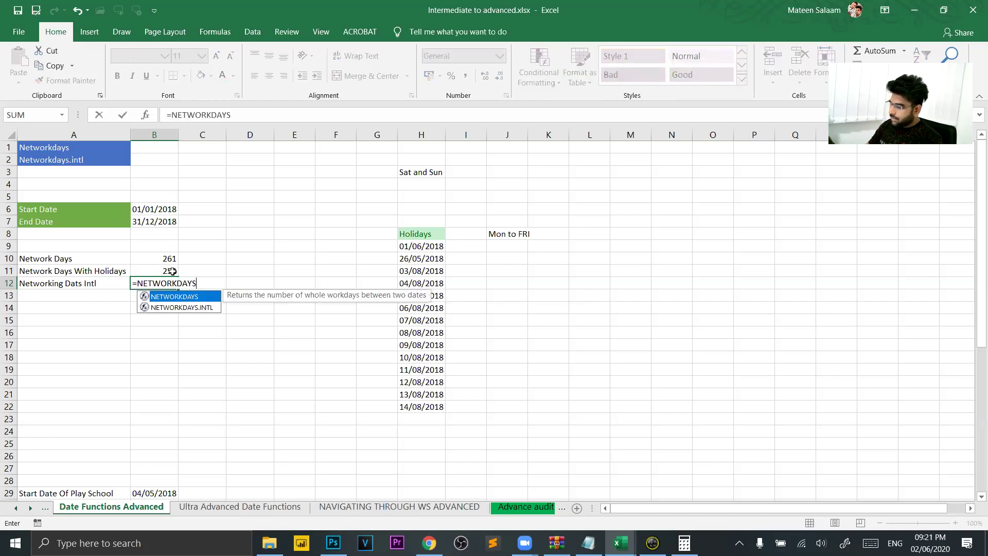
key("Down")
key("Tab")
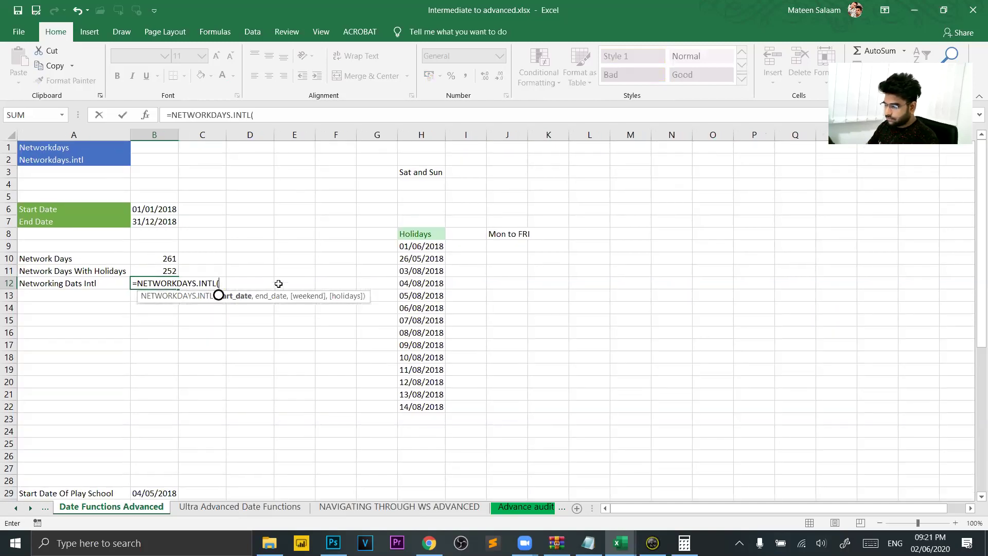
key("Escape")
Step: Start a NETWORKDAYS.INTL formula in B12 with B6 as the start date and B7 as the end date
scroll(278, 284, "up", 8)
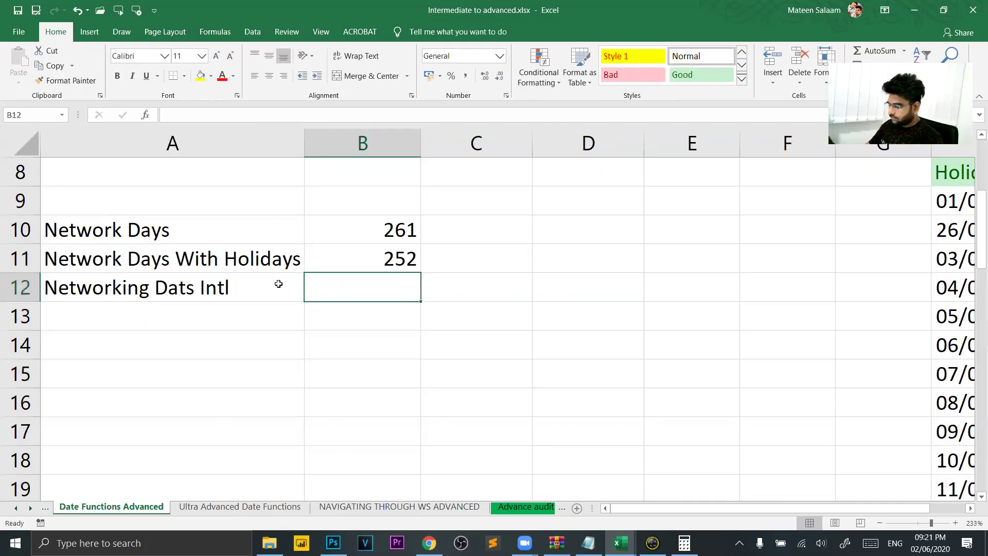
type("=ne")
key("Down")
key("Down")
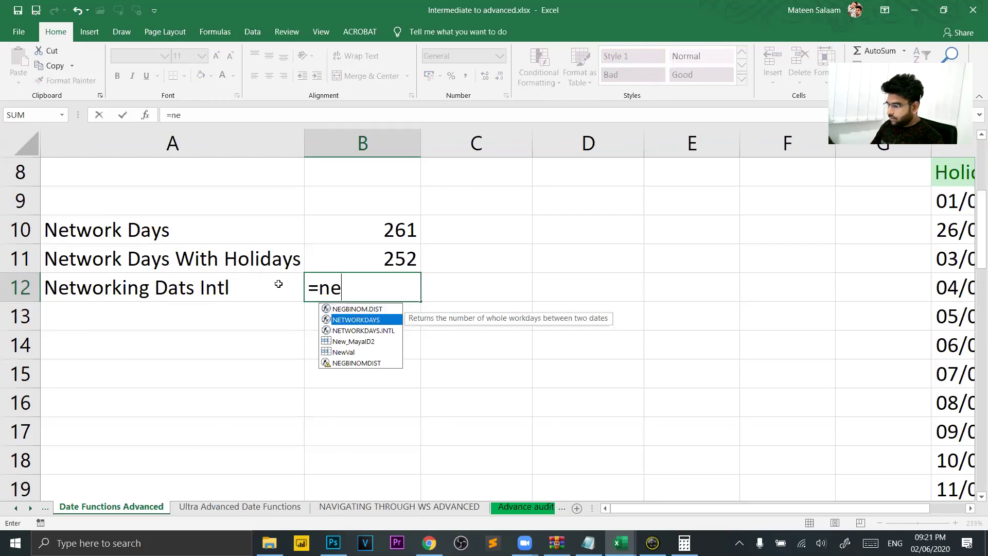
key("Tab")
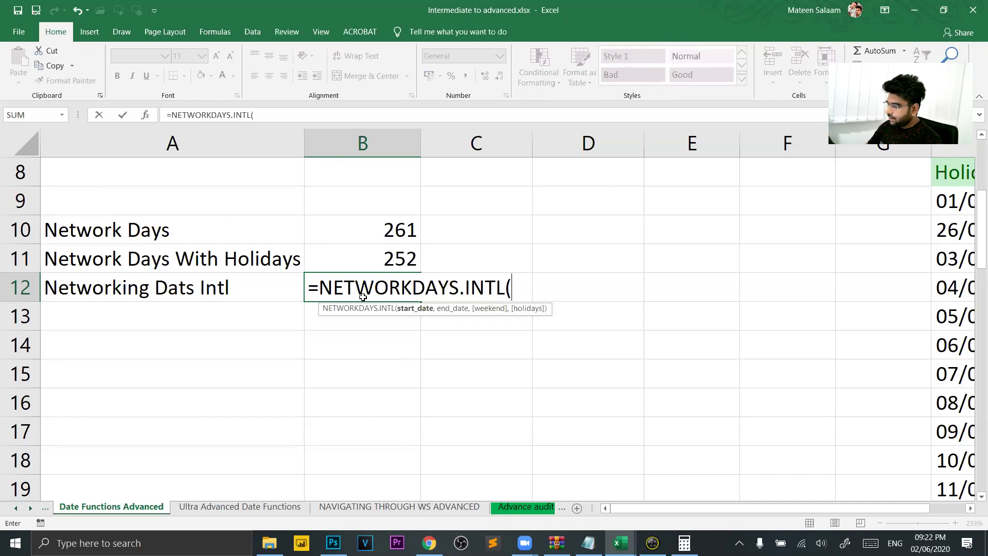
scroll(363, 296, "up", 3)
scroll(363, 297, "down", 1)
scroll(363, 298, "down", 1)
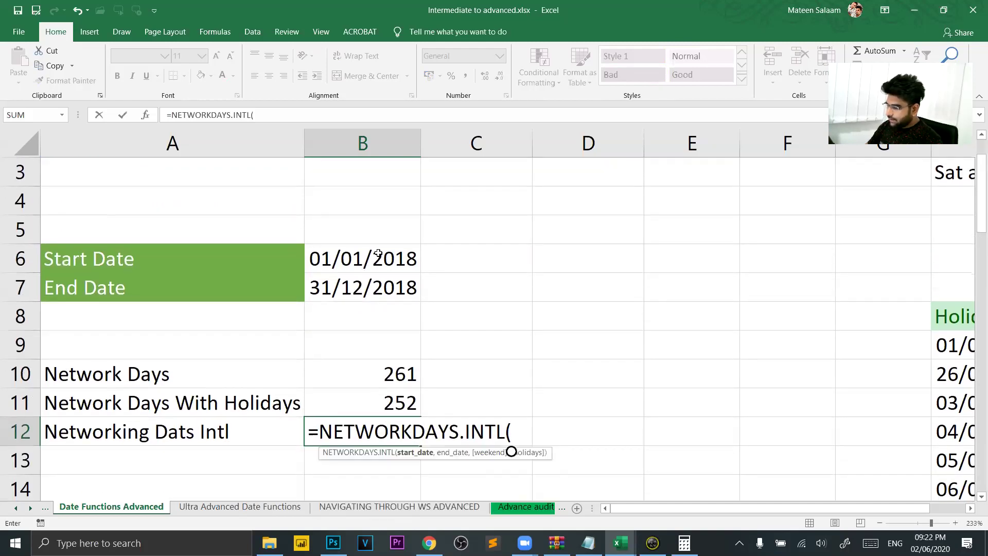
left_click(379, 252)
type(",")
left_click(363, 280)
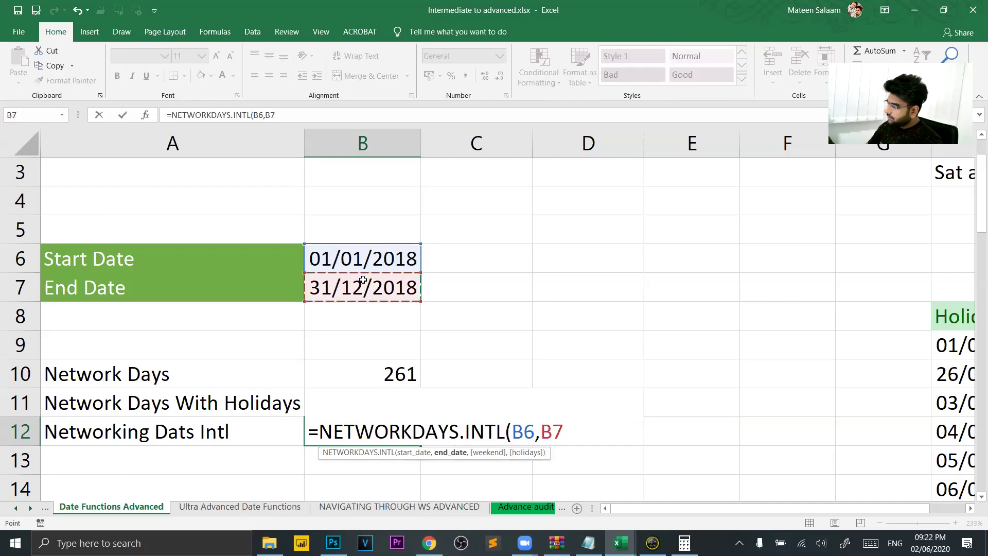
type(",")
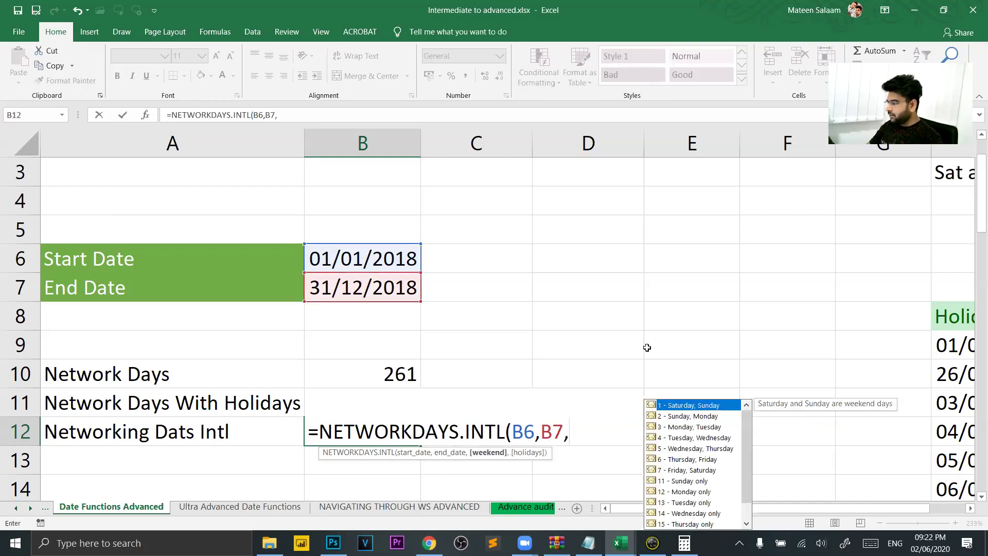
Step: Choose weekend option 7 (Friday, Saturday) and complete the B12 formula as =NETWORKDAYS.INTL(B6,B7,7)
scroll(647, 346, "down", 1)
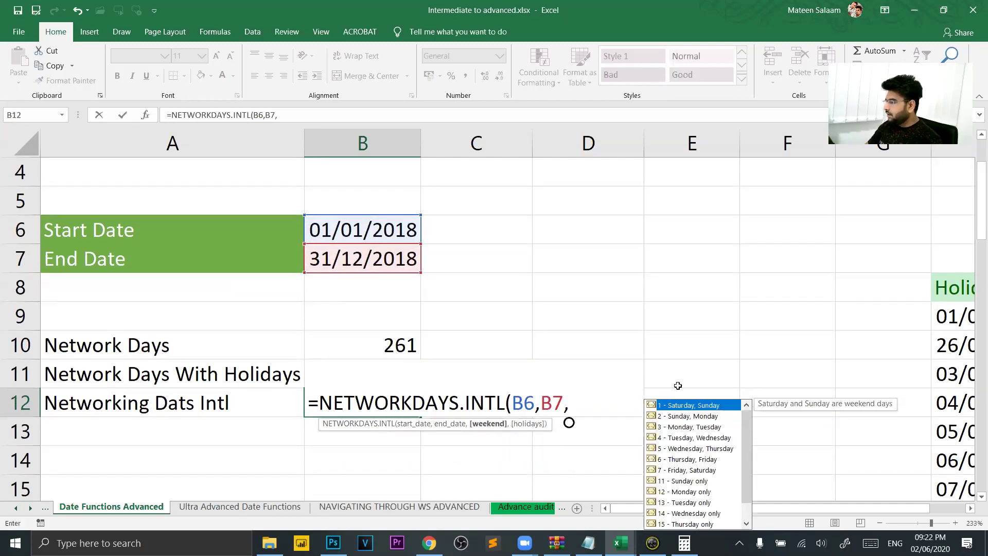
left_click(708, 471)
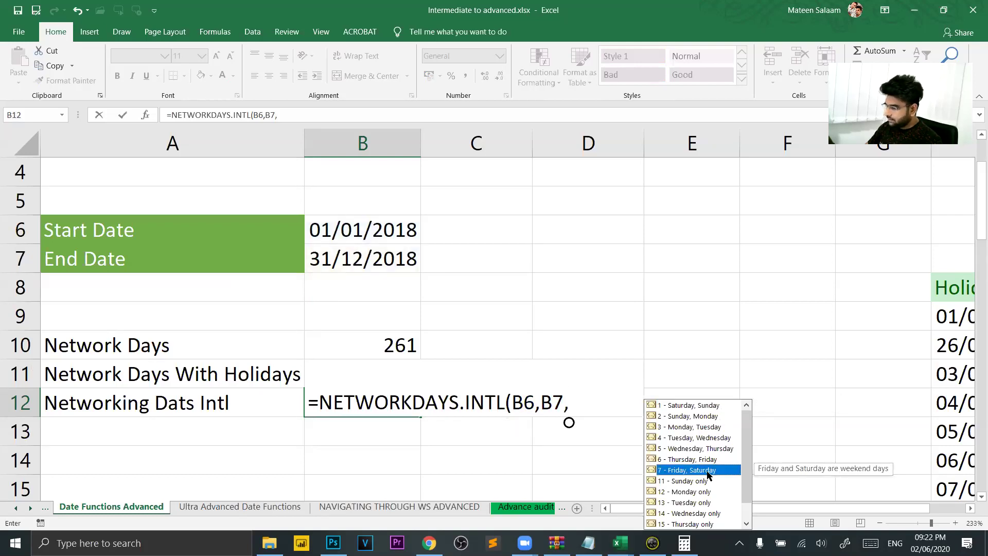
double_click(708, 472)
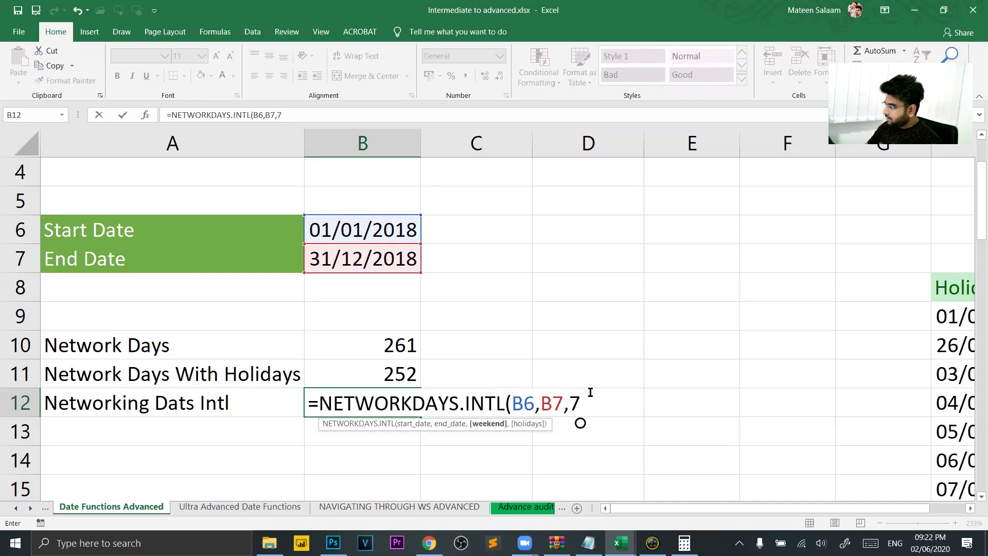
type(",")
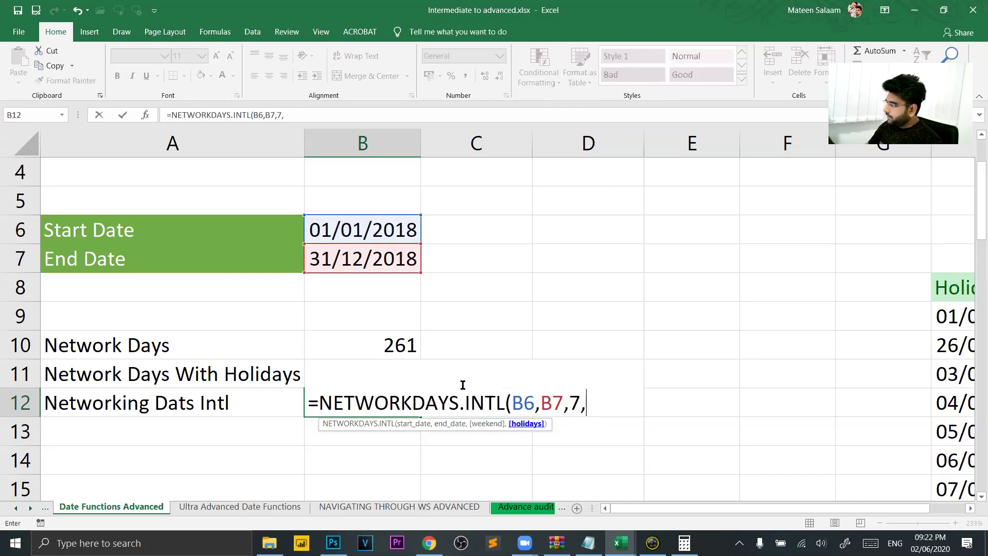
key("BackSpace")
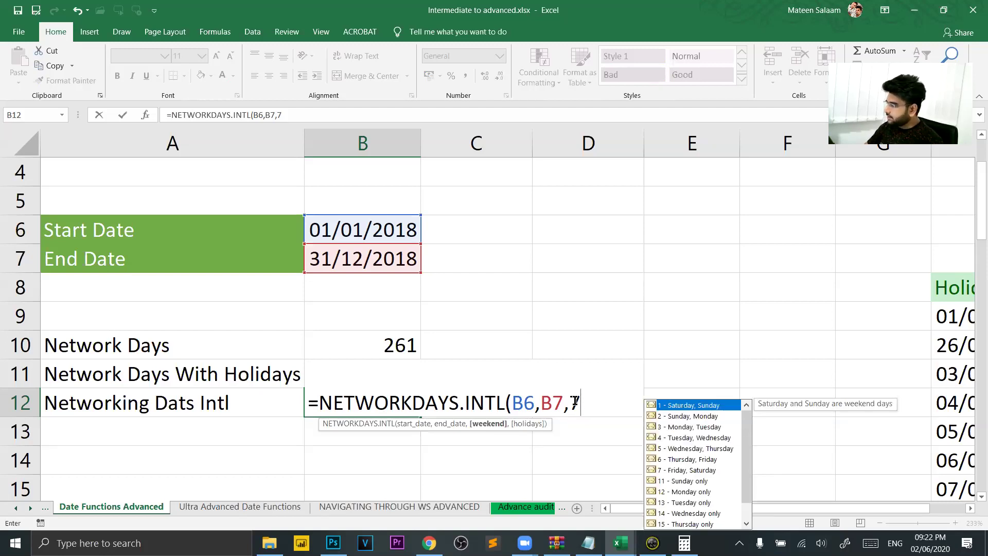
type(")")
key("Return")
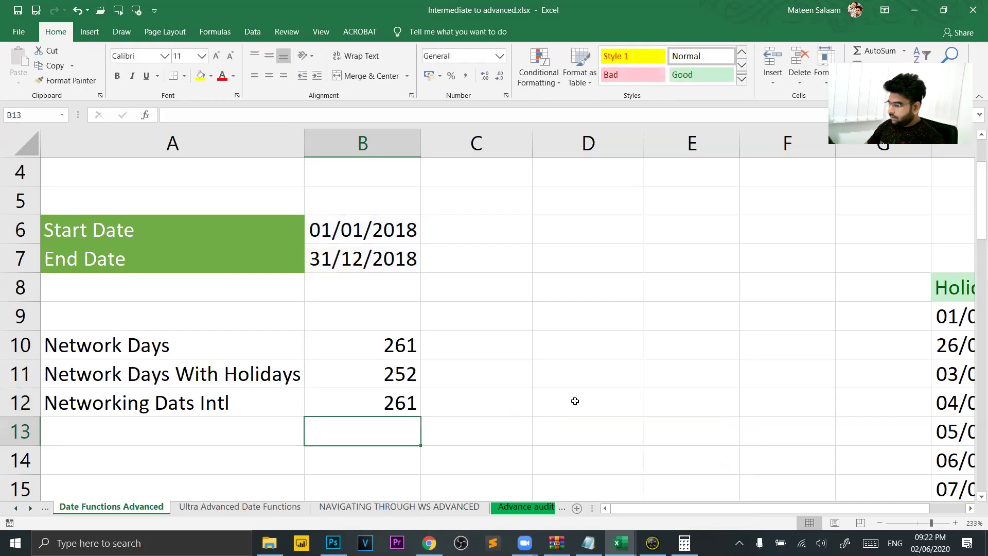
left_click(409, 408)
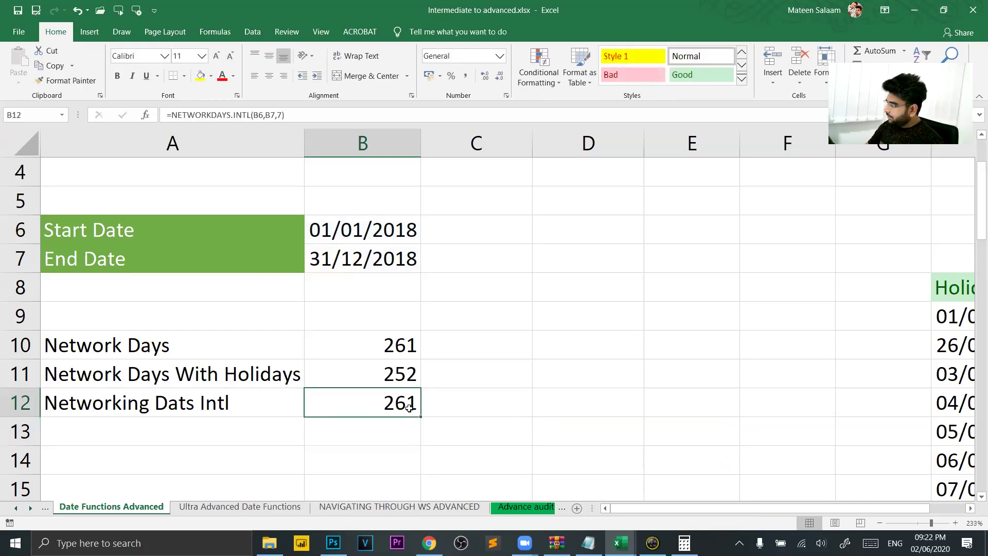
Step: Enter the label "Networking Dats Intl with holidays" in A13 and widen column A to fit it
scroll(409, 407, "down", 1)
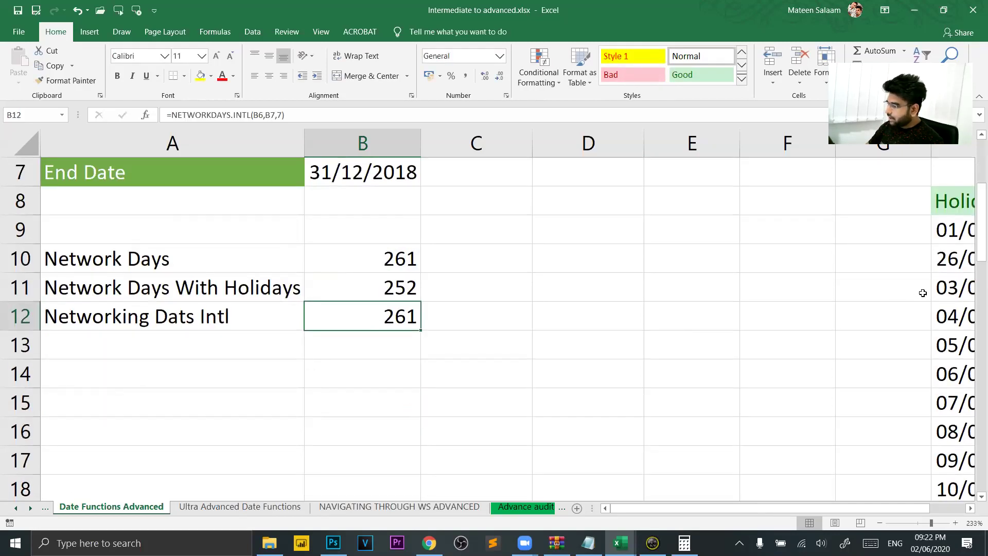
left_click(96, 366)
left_click(129, 350)
type("Networking Dats Intl")
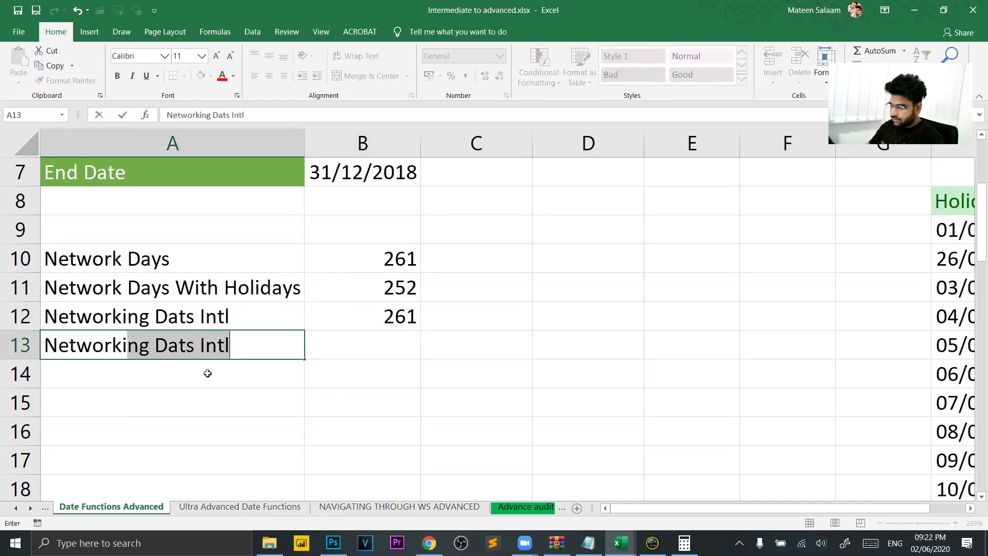
key("Tab")
key("shift+Tab")
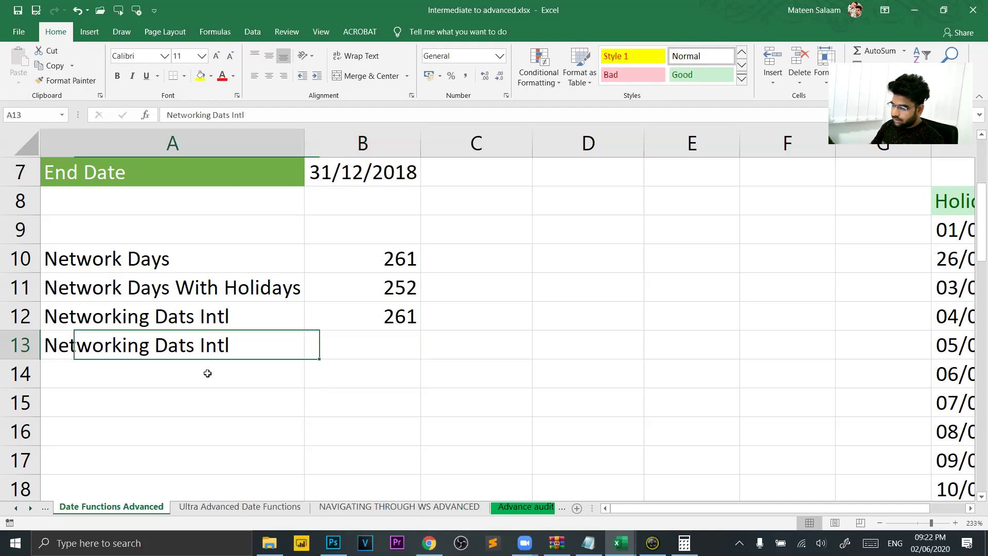
key("F2")
type("with holidays")
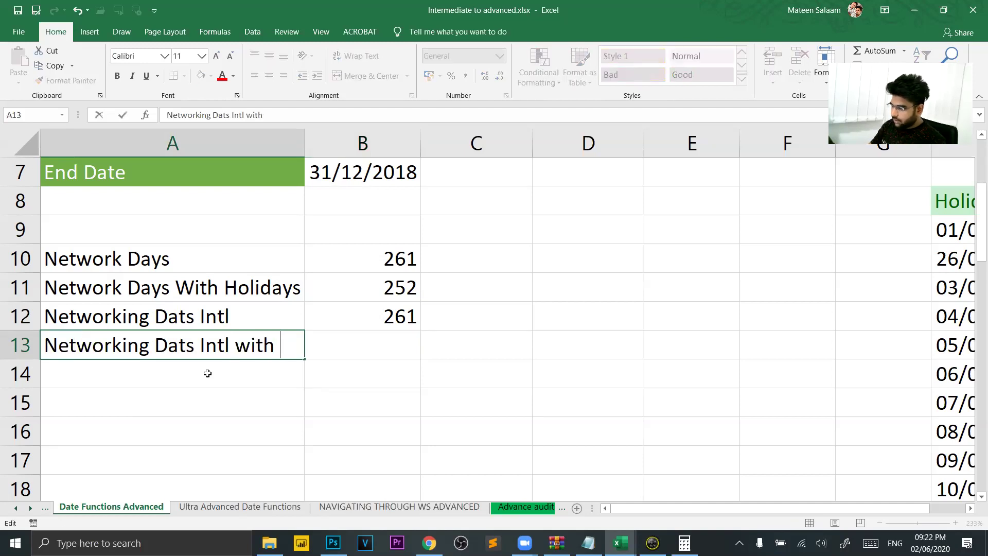
key("Return")
left_click_drag(304, 144, 378, 144)
Step: Start a NETWORKDAYS.INTL formula in B13 using the start date in B6 and the end date in B7
left_click(477, 356)
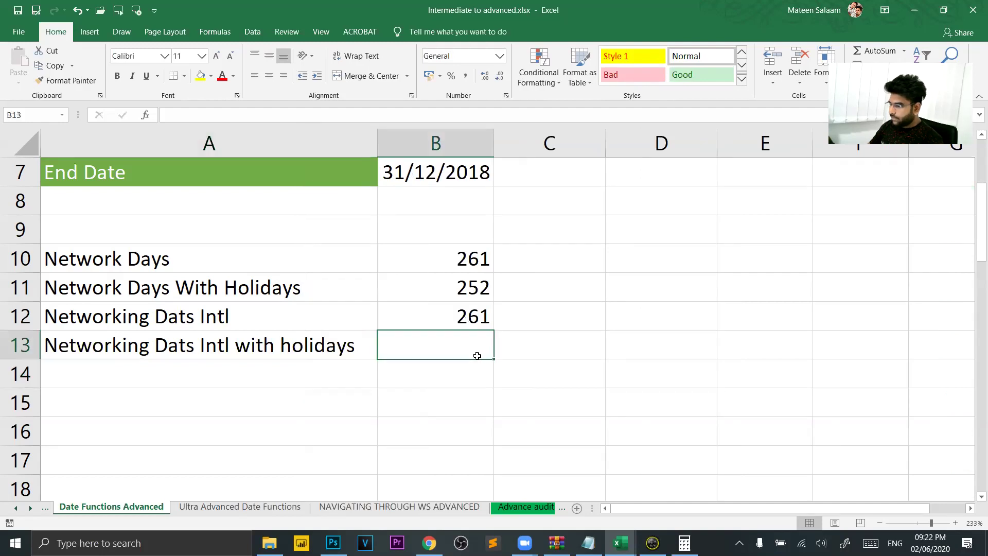
type("=net")
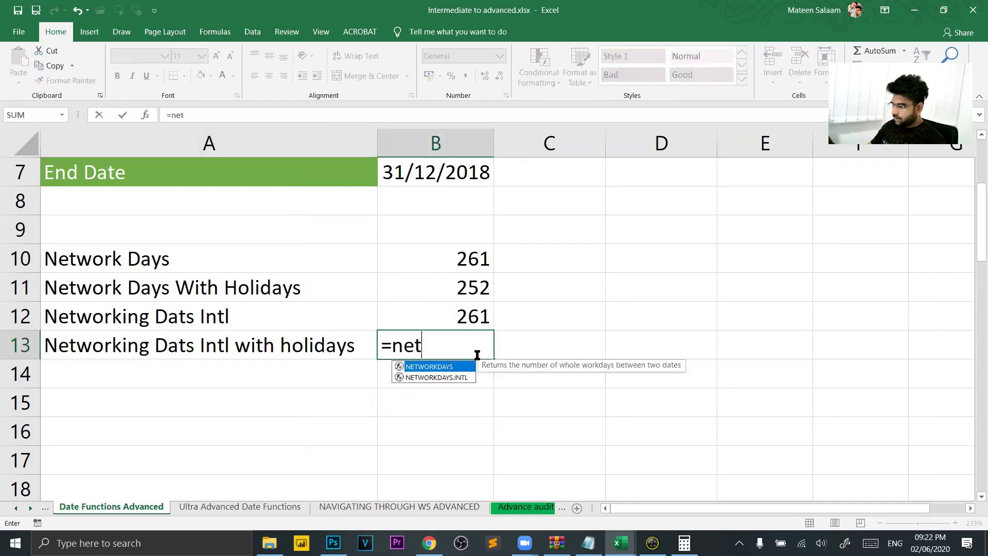
key("Tab")
key("BackSpace")
key("Down")
key("Tab")
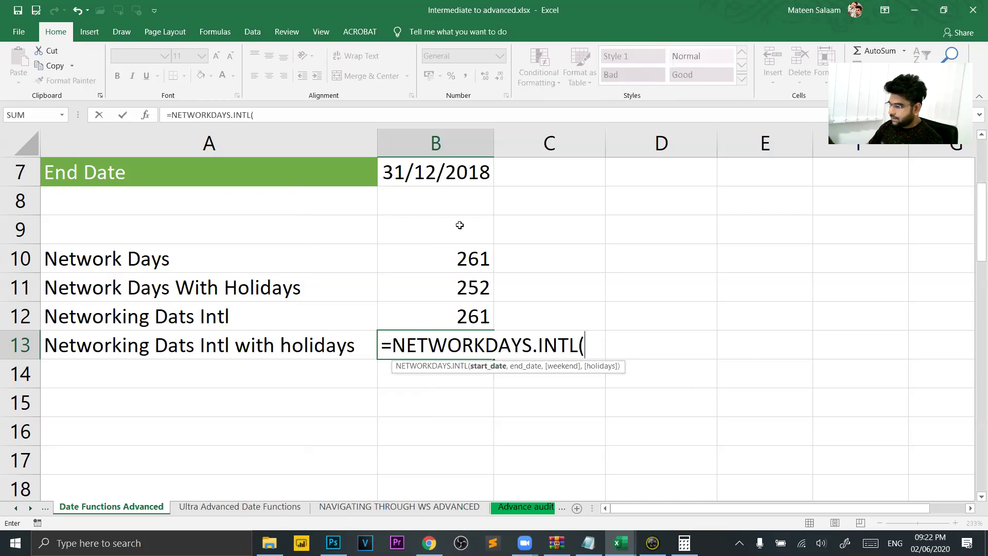
scroll(461, 189, "up", 1)
left_click(460, 189)
left_click(463, 172)
type(",")
left_click(430, 198)
type(",")
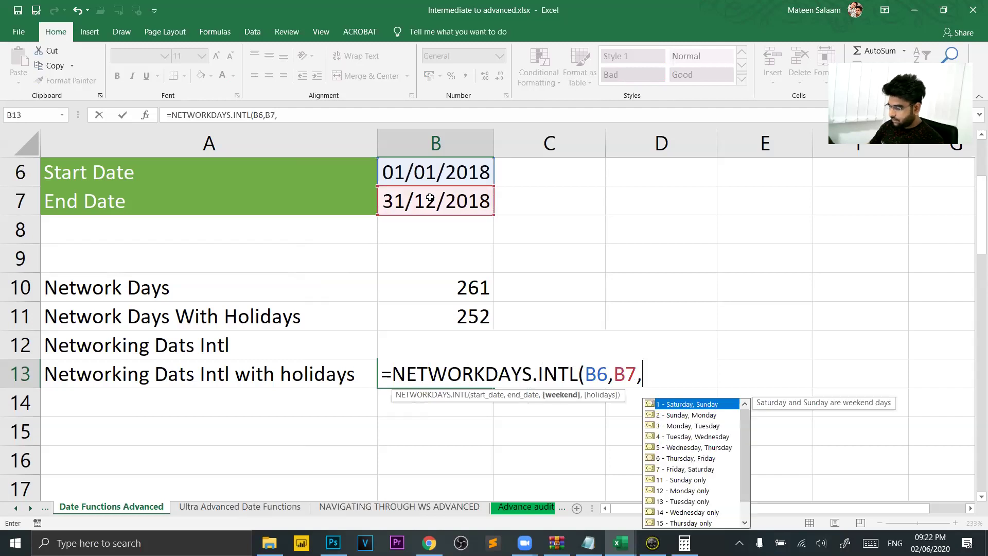
Step: Add weekend option 7 and the holiday list H9:H22 to complete B13 as =NETWORKDAYS.INTL(B6,B7,7,H9:H22)
type("7")
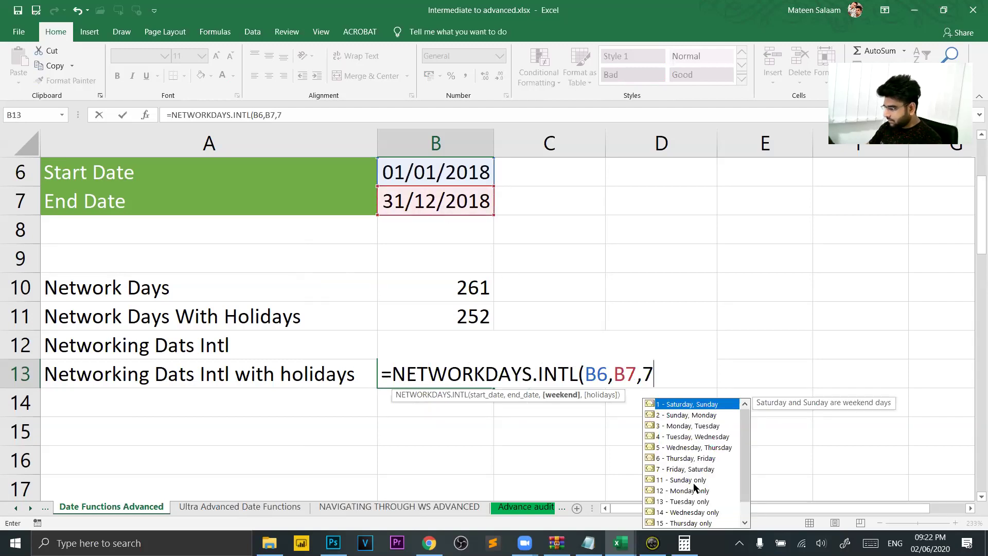
type(",")
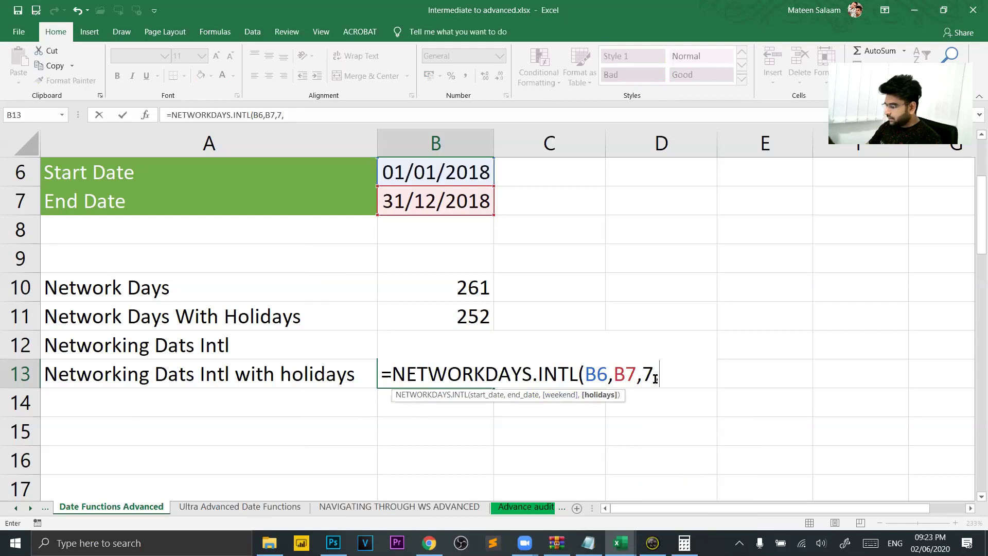
scroll(749, 326, "right", 2)
scroll(749, 326, "right", 3)
left_click_drag(726, 259, 756, 429)
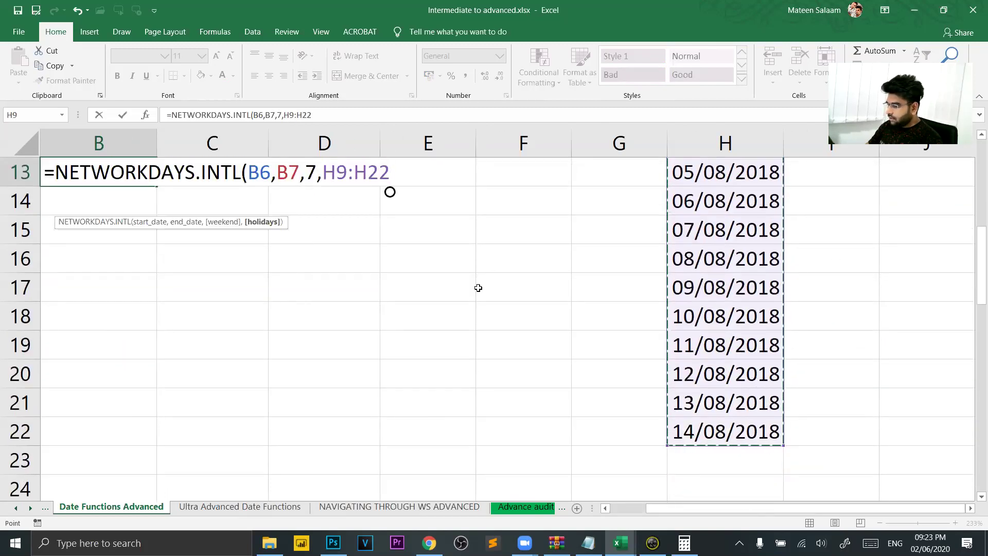
type(")")
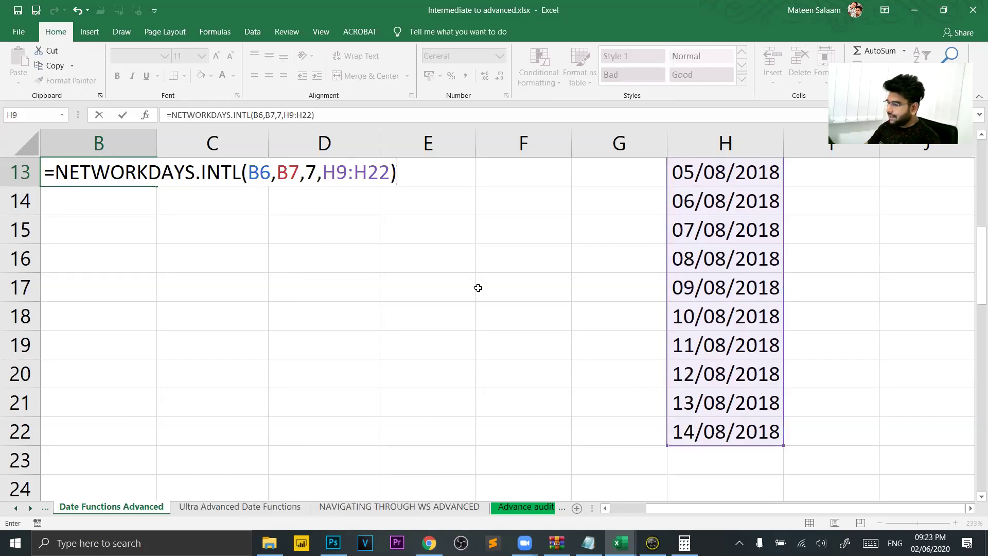
key("Return")
scroll(478, 288, "left", 2)
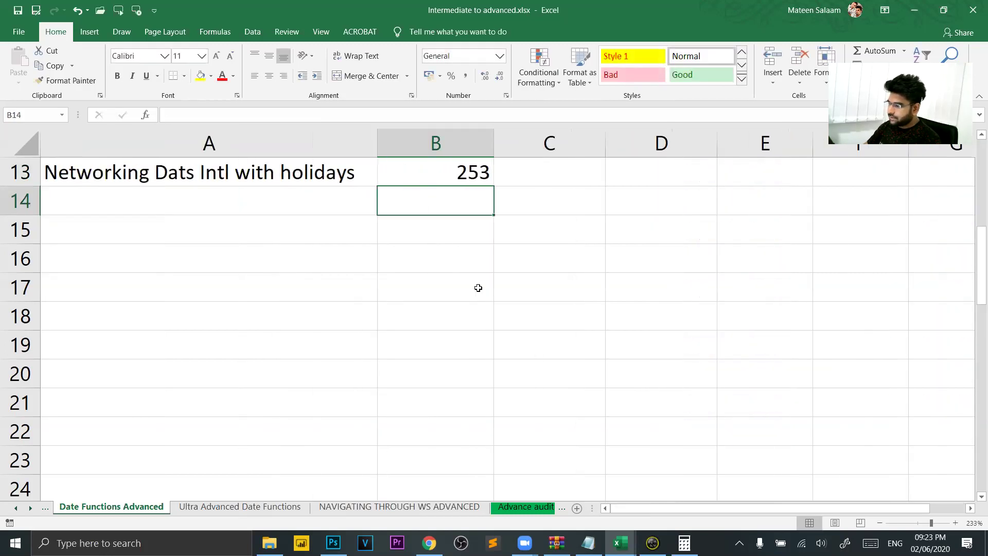
Step: Compare the NETWORKDAYS.INTL formula with holidays in B13 against the NETWORKDAYS formula with holidays in B11
scroll(478, 288, "up", 2)
left_click(476, 321)
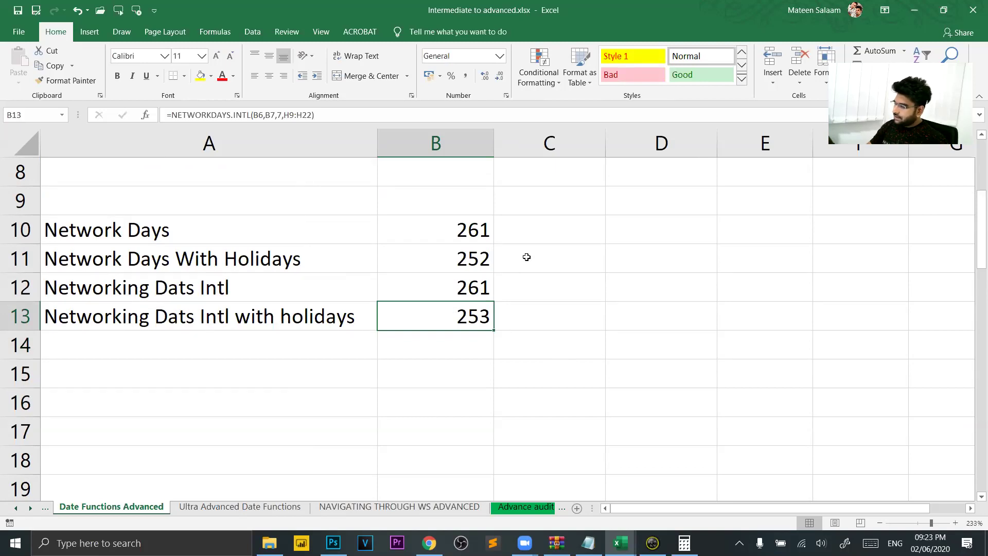
left_click(455, 268)
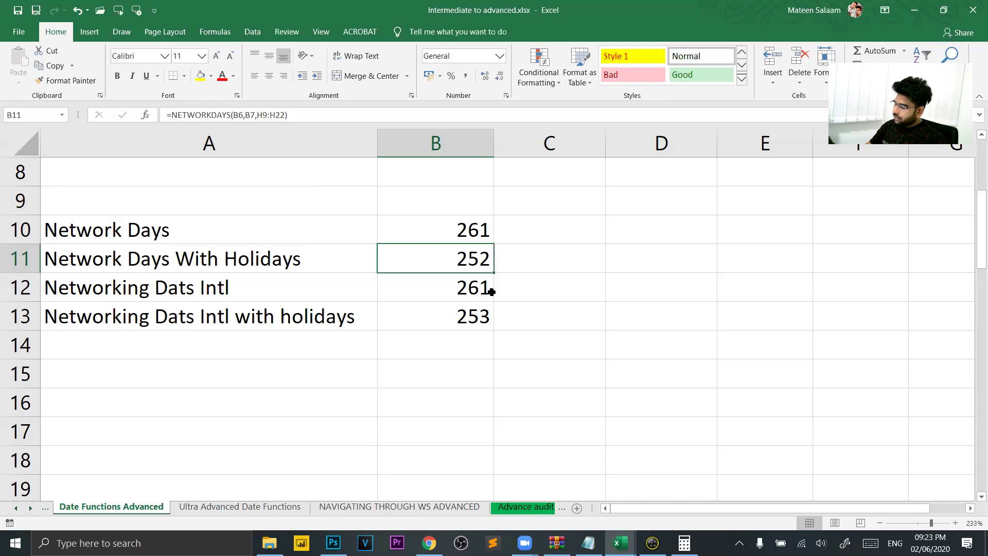
left_click(446, 309)
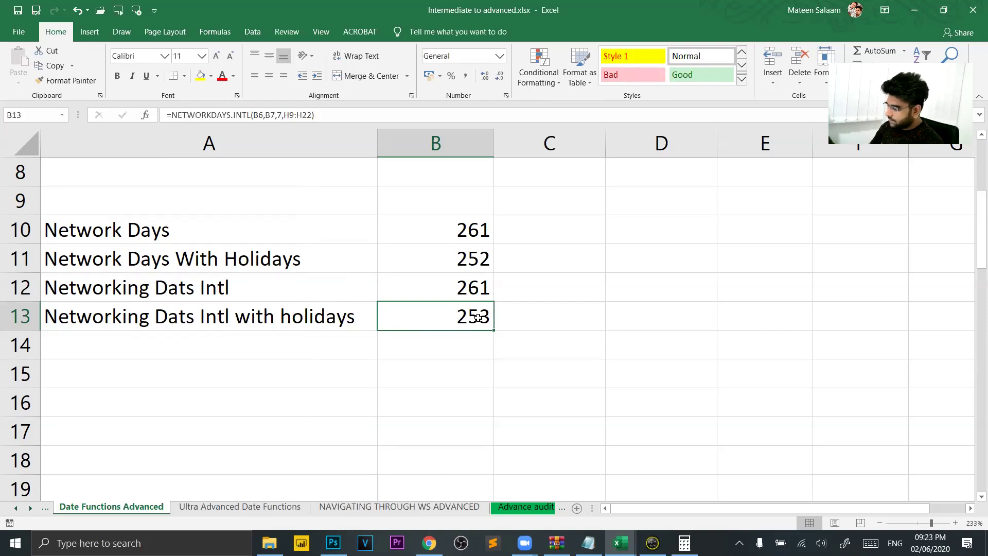
Step: Open the Ultra Advanced Date Functions sheet and review its DATEDIF syntax notes and age calculation table
left_click(249, 507)
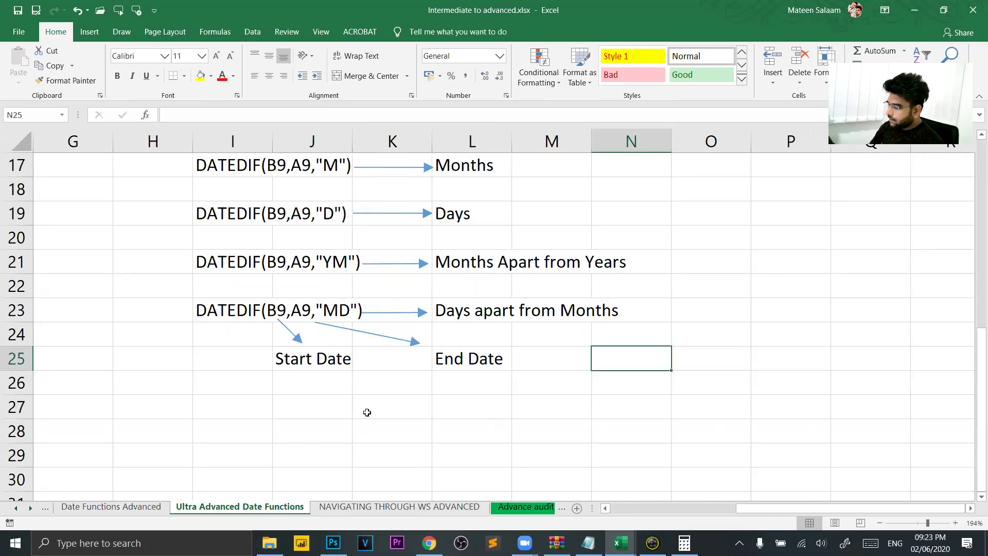
scroll(367, 412, "up", 4)
scroll(367, 412, "up", 2)
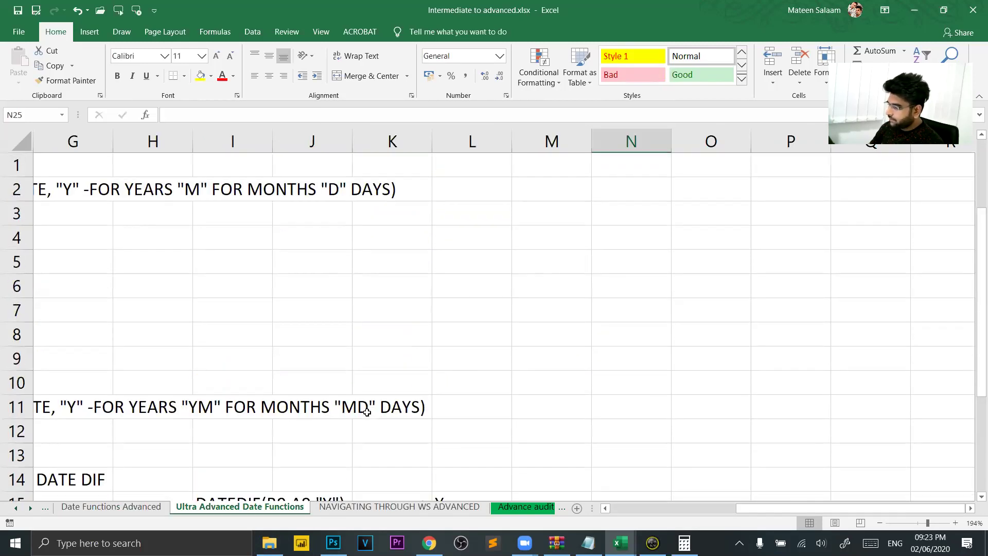
scroll(367, 413, "down", 4)
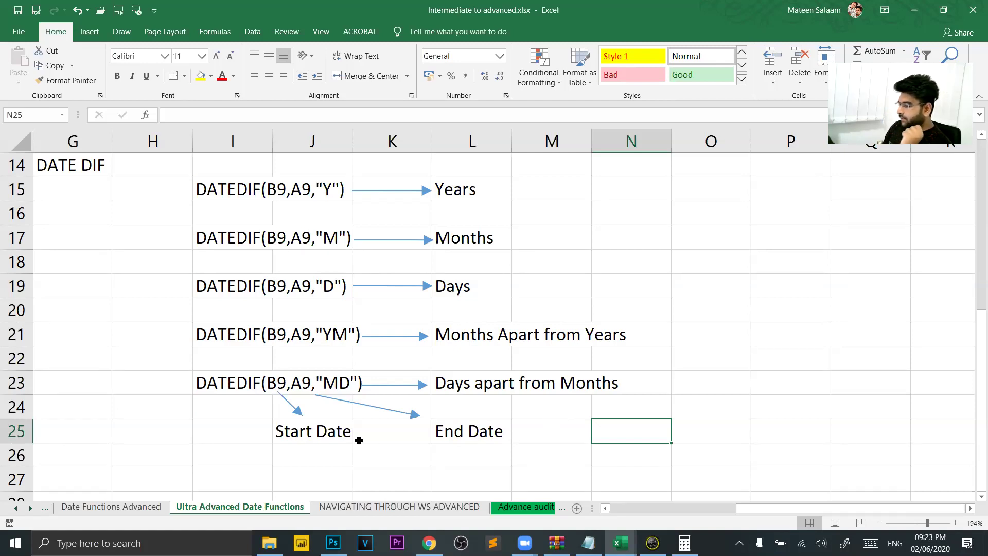
scroll(359, 440, "up", 1)
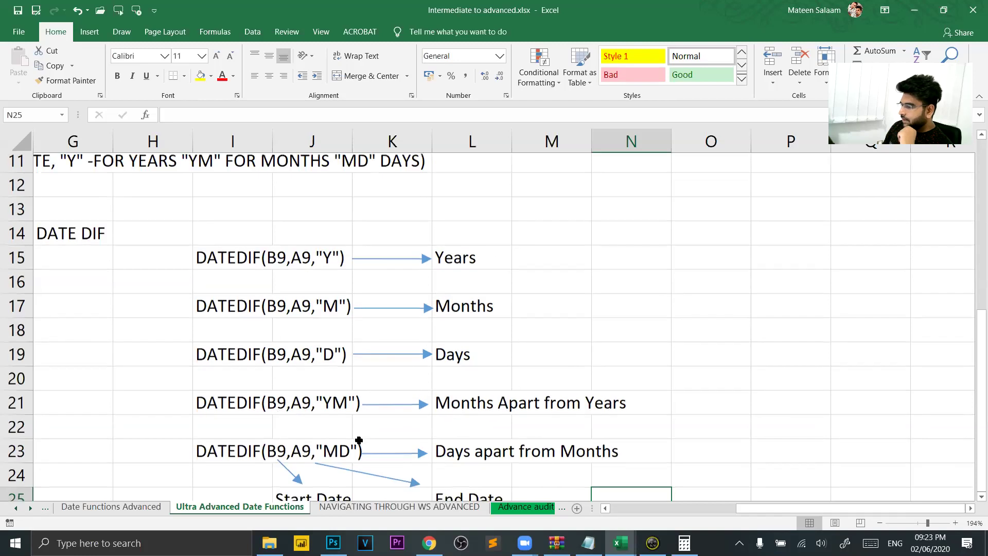
scroll(359, 440, "up", 3)
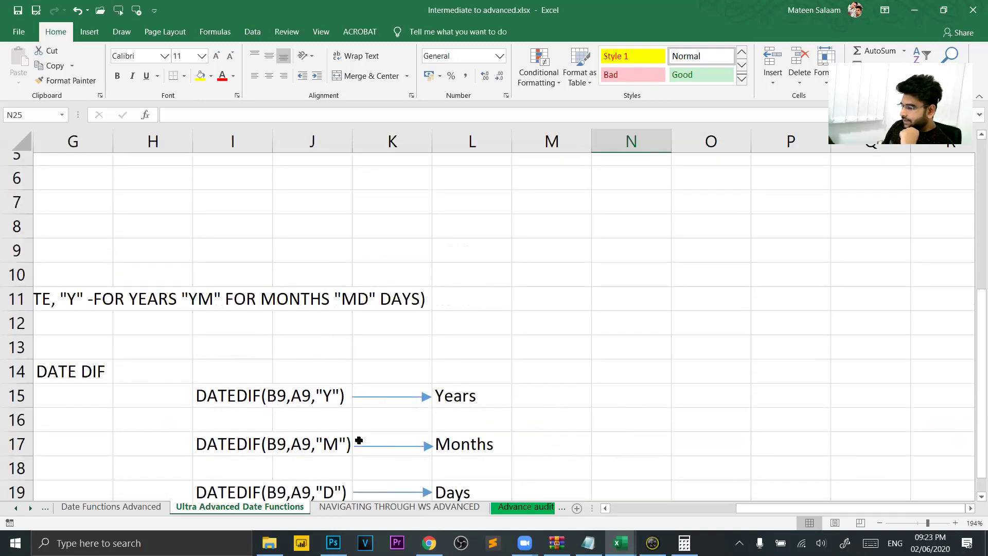
scroll(354, 457, "left", 3)
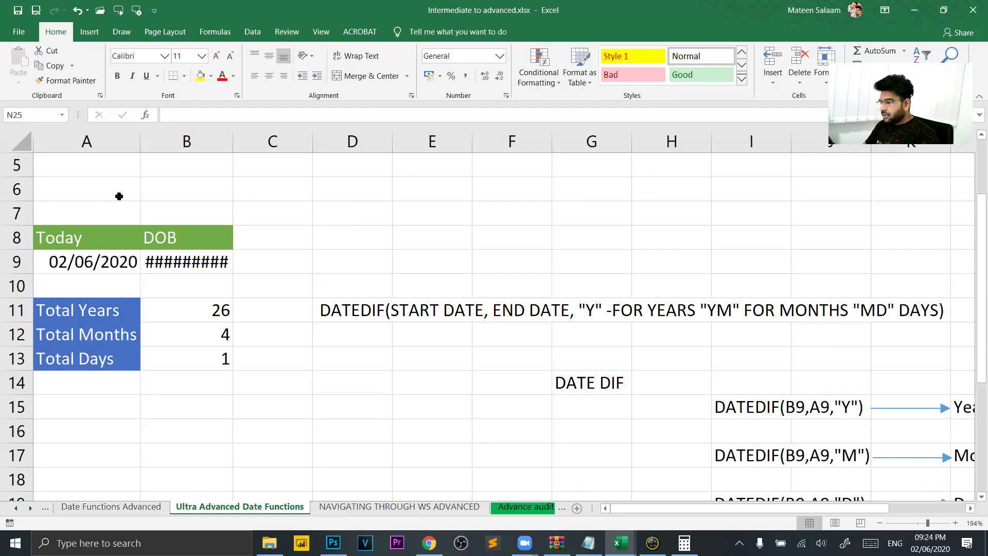
Step: Widen column B to show the full date and change the year of the date of birth in B9
left_click_drag(233, 141, 327, 152)
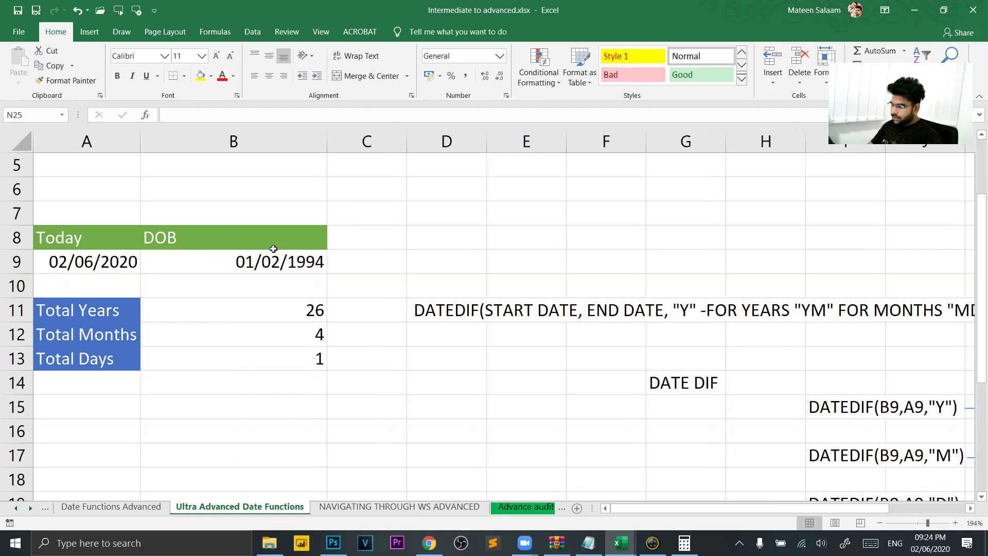
double_click(242, 267)
key("Right")
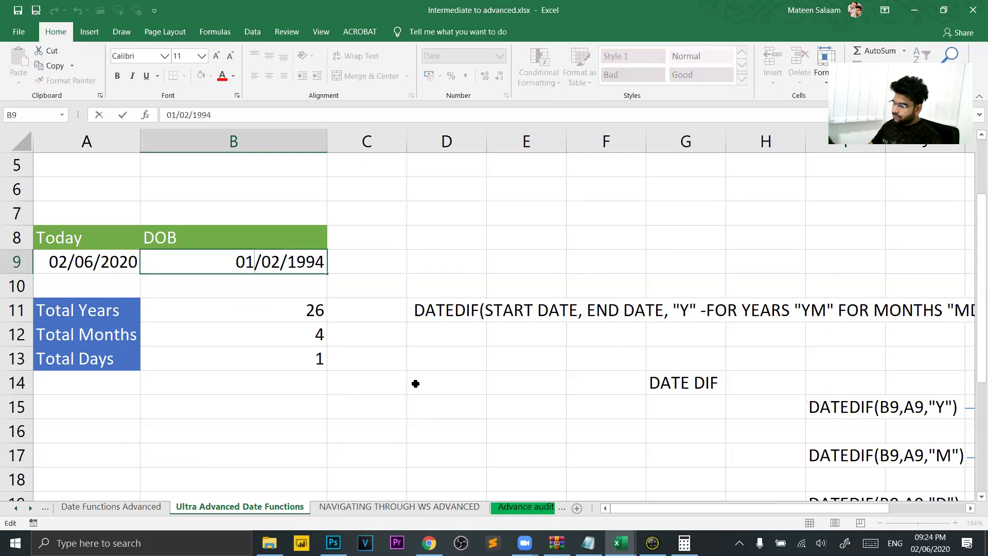
key("Right")
key("Right")
key("Right")
key("Right")
key("Right")
key("Right")
key("Right")
key("shift+Left")
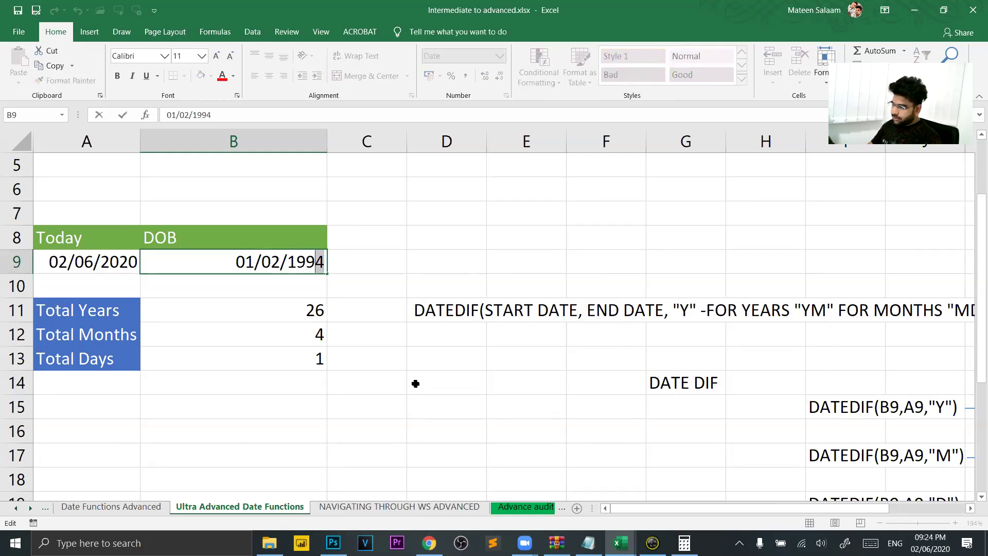
type("0")
key("Left")
key("Left")
key("shift+Right")
type("8")
key("Right")
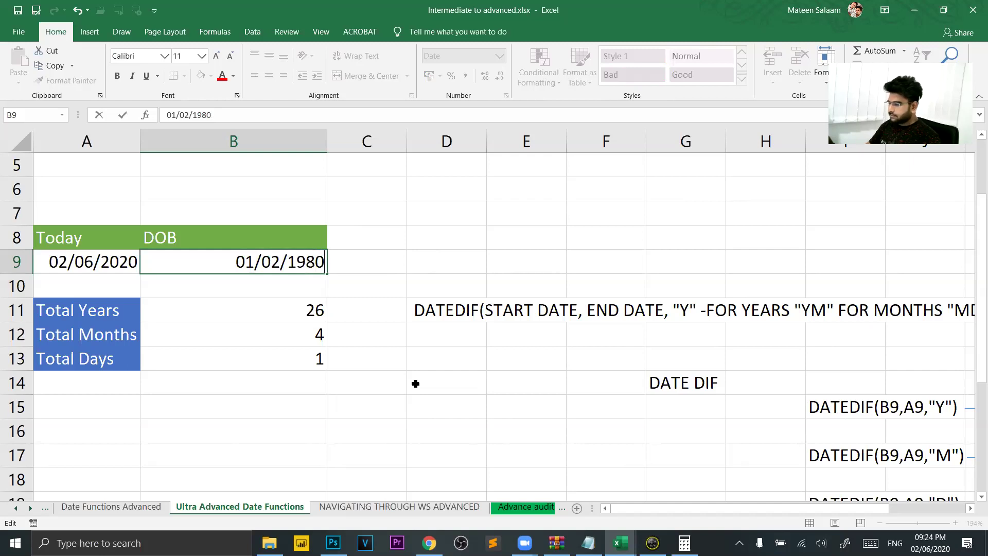
Step: Change the month of the date of birth in B9 to January
key("Left")
key("Left")
key("Left")
key("Left")
key("shift+Left")
type("1")
key("Right")
key("Right")
key("Right")
key("Right")
key("Right")
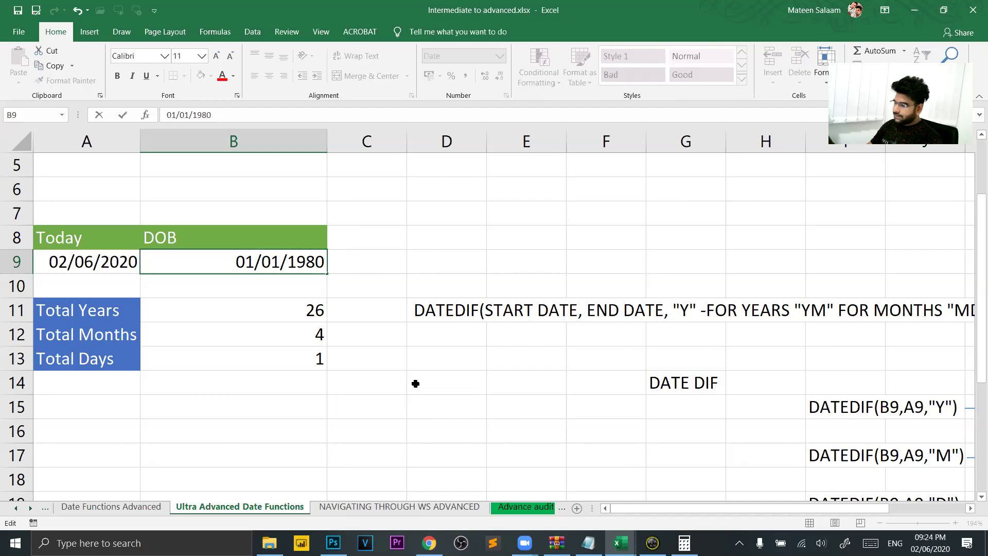
key("Return")
Step: Replace the contents of A9 with a freshly entered =TODAY() formula
left_click(92, 262)
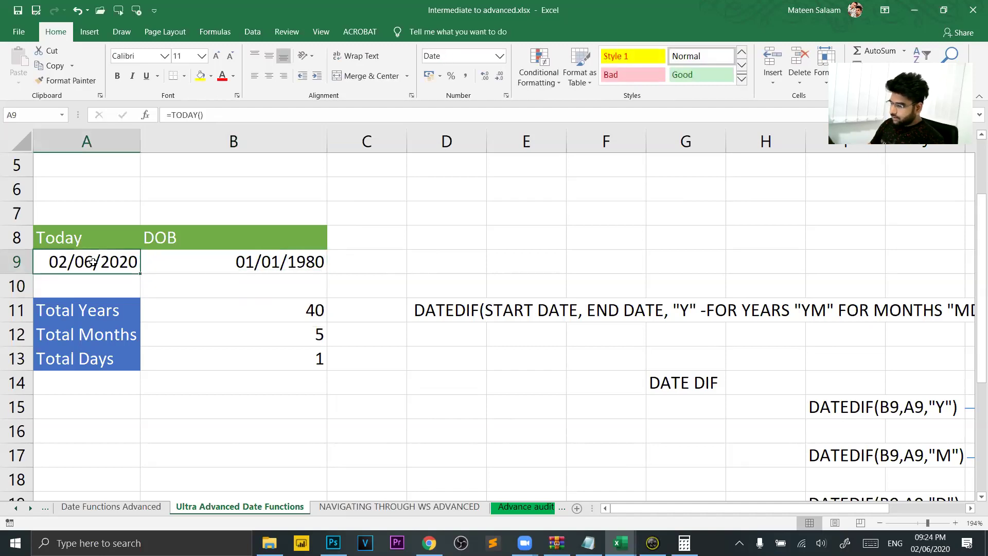
key("BackSpace")
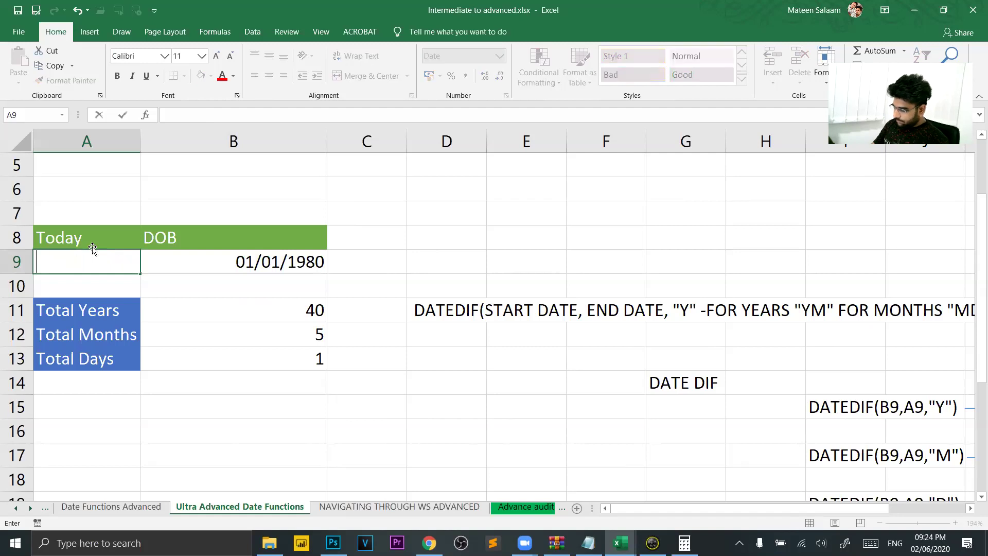
type("=today")
key("Tab")
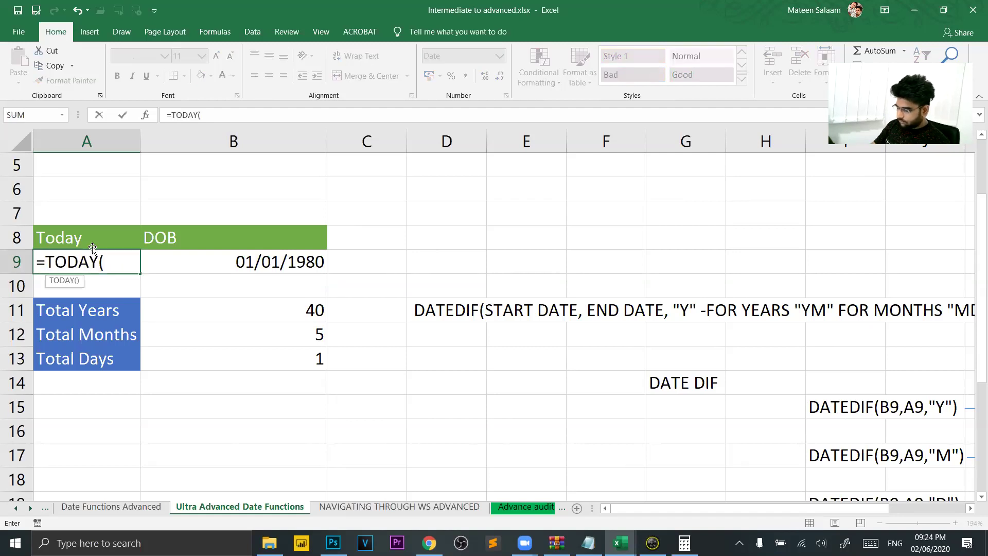
type(")")
key("Return")
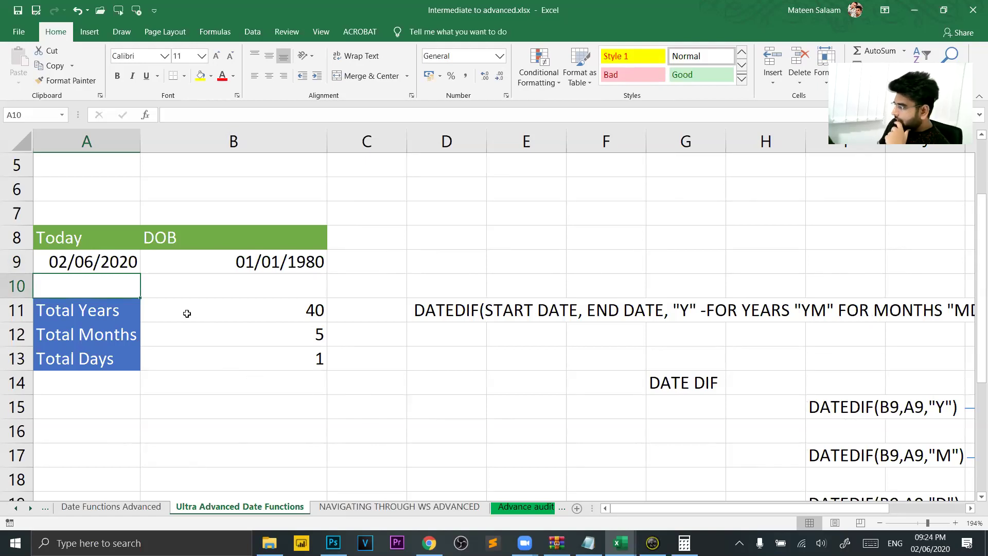
Step: Clear the existing total years, months and days formulas in B11:B13
left_click(203, 260)
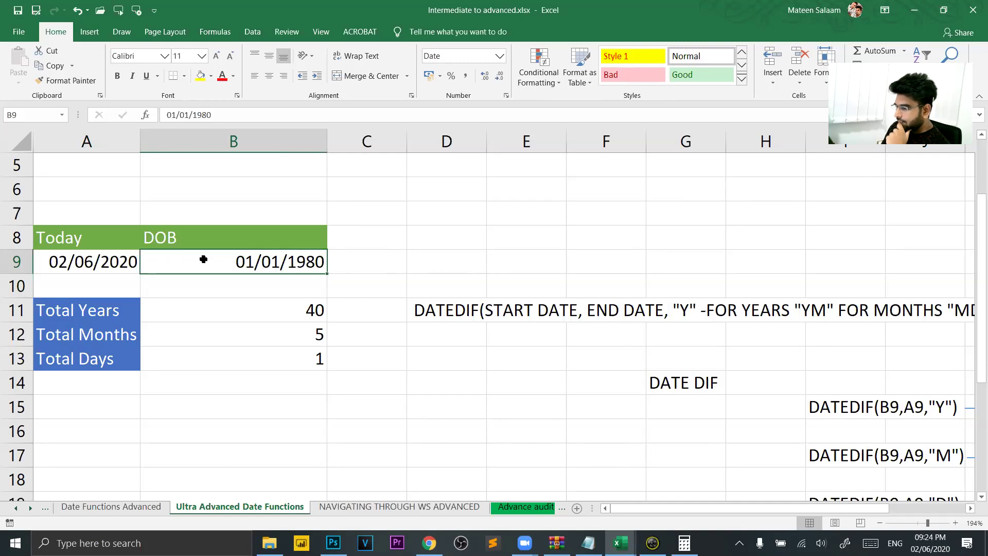
left_click(197, 310)
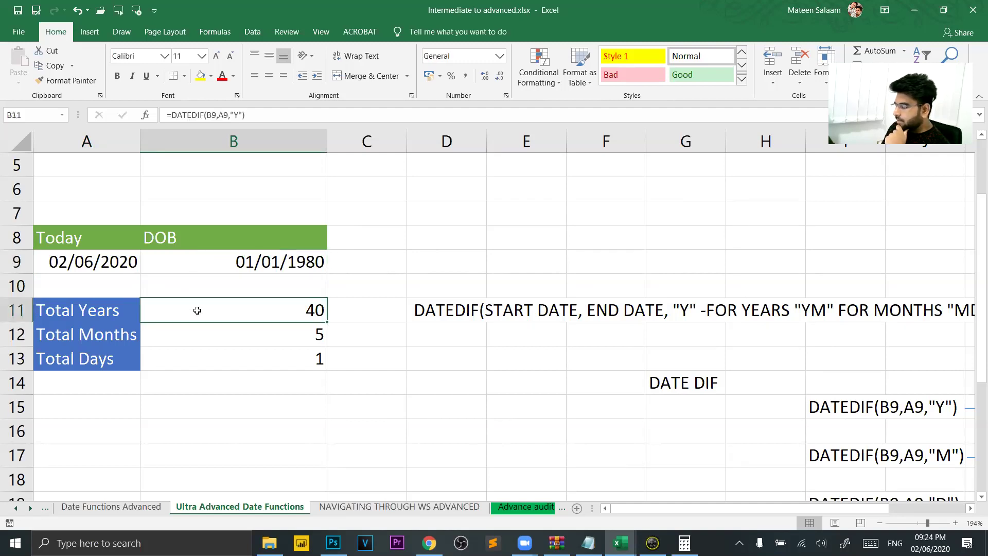
left_click_drag(198, 311, 219, 364)
key("Delete")
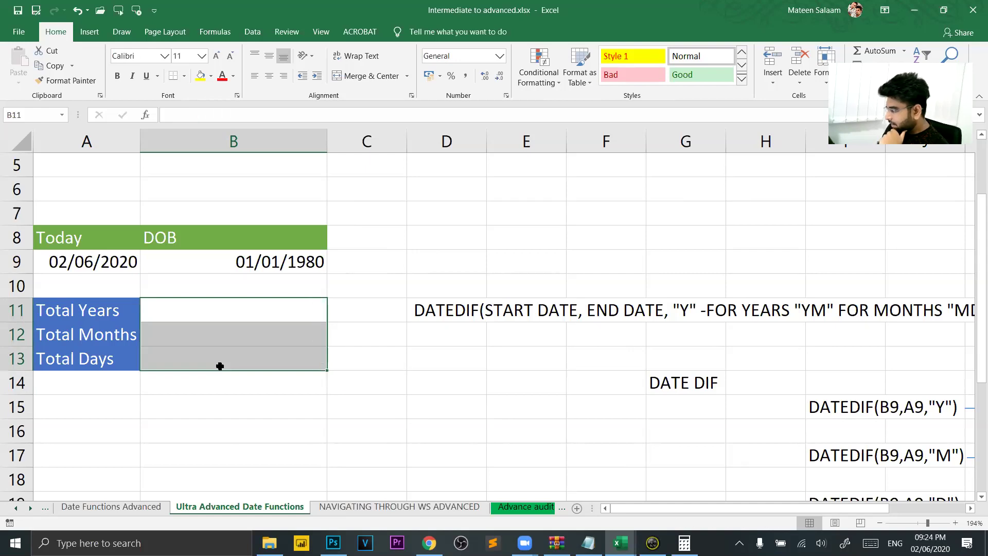
Step: Enter =dateif(B9,A9,"Y") in B11 for the total years
left_click(224, 307)
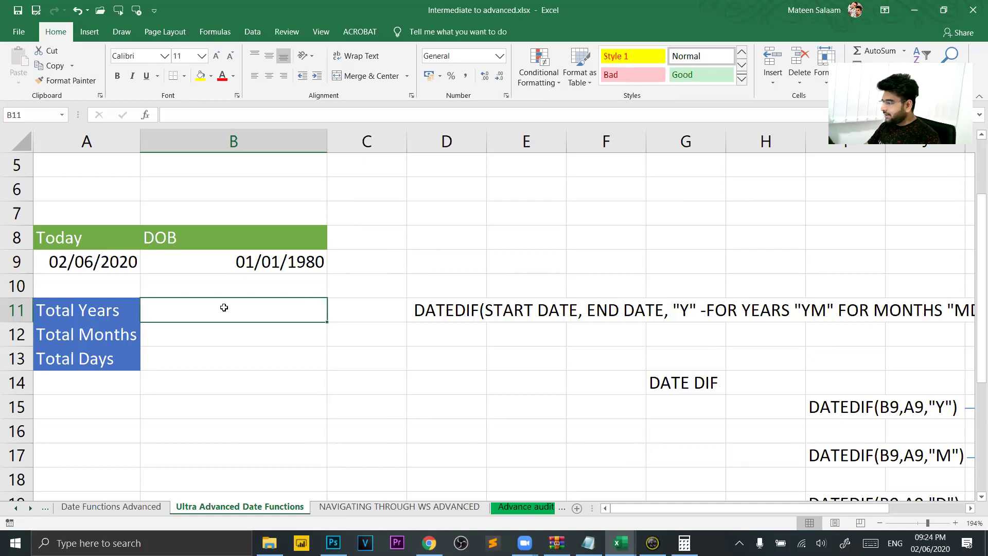
type("=")
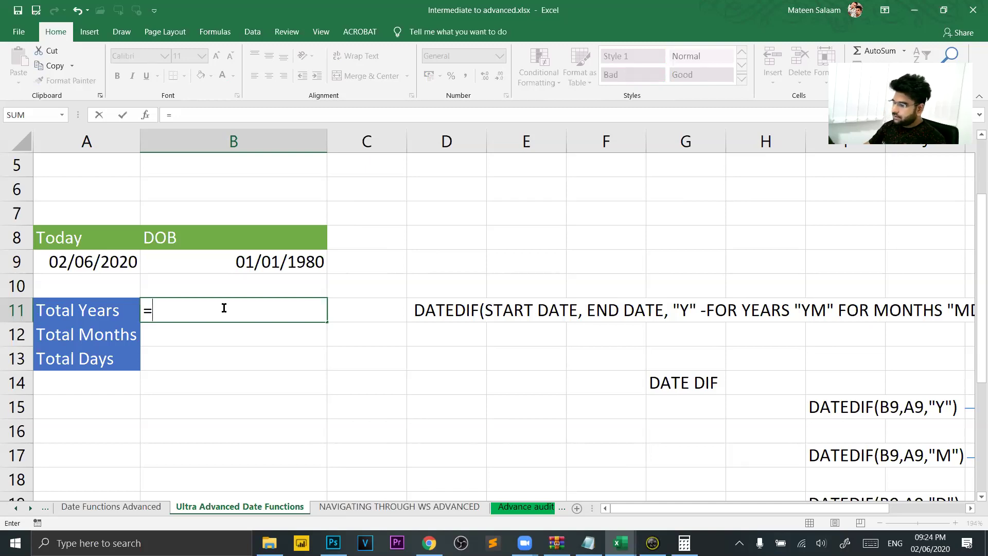
type("dateif")
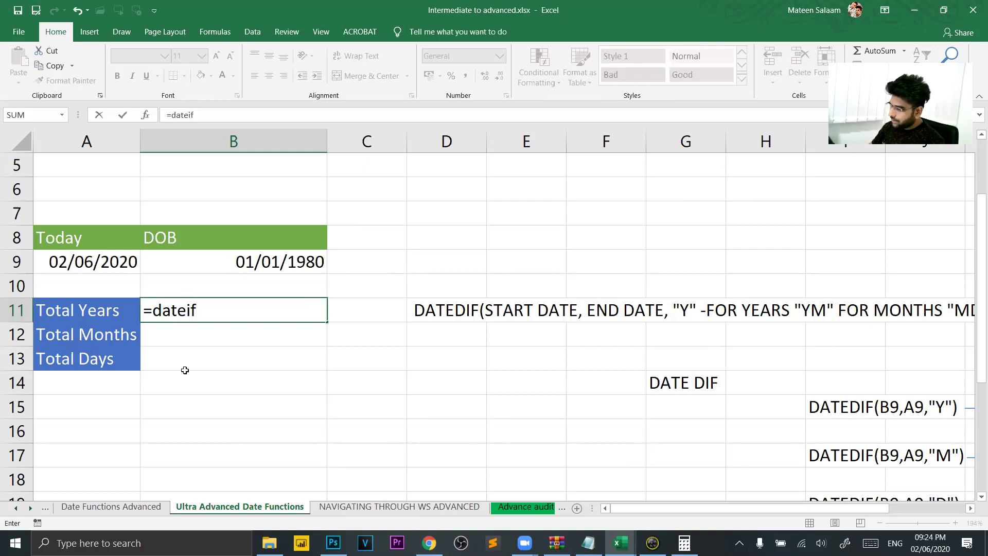
type("(")
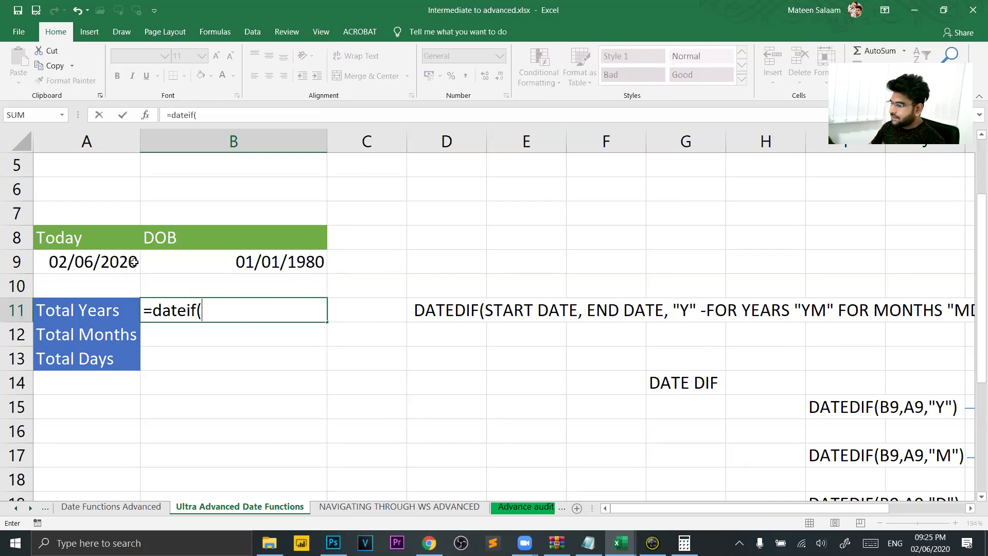
left_click(235, 273)
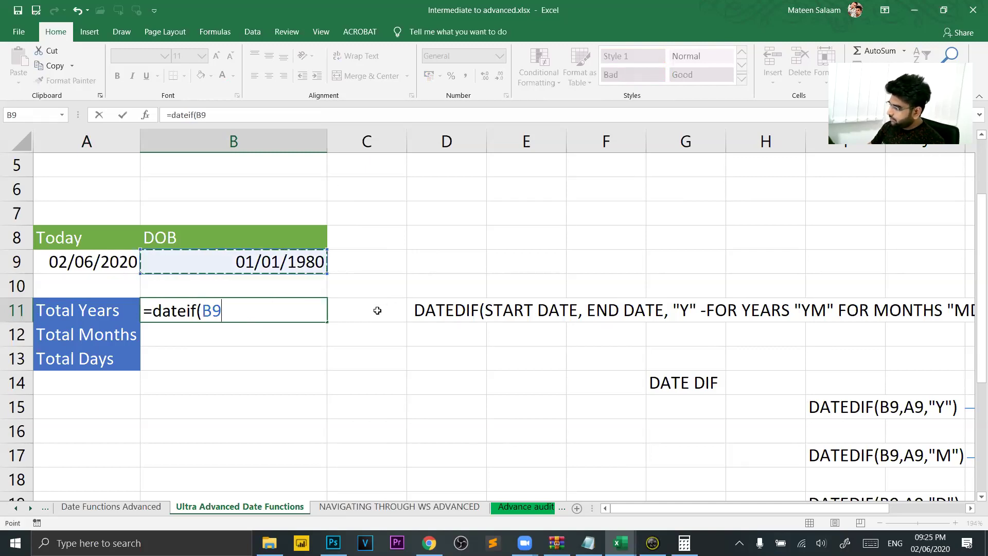
type(",")
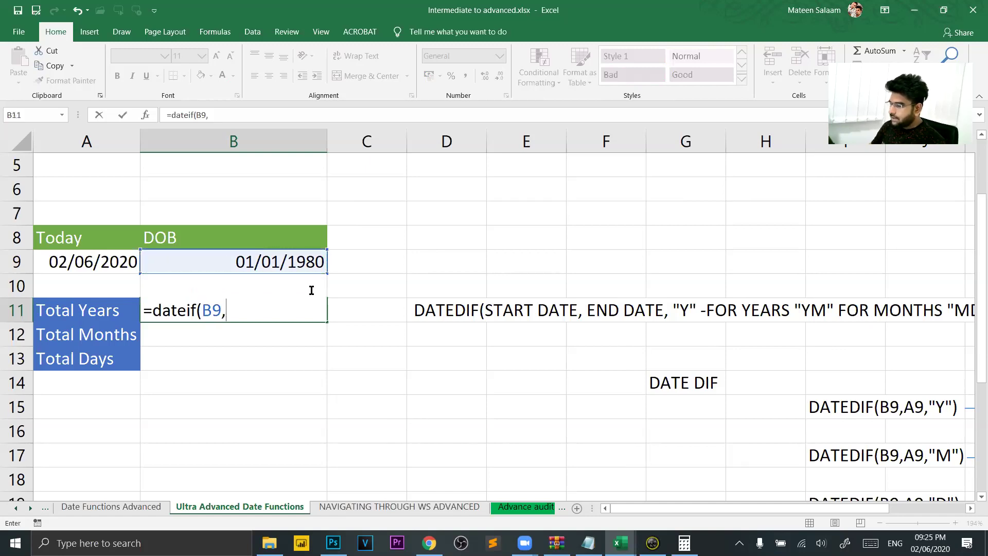
left_click(102, 266)
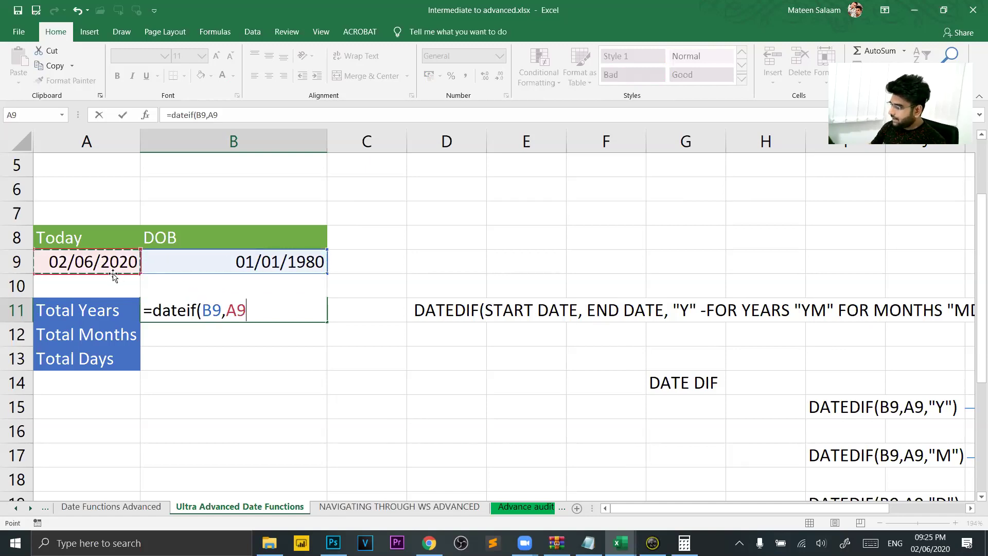
type(",\"Y\")")
key("Return")
Step: Try swapping the date arguments in B11 so the formula reads =dateif(A9,B9,"Y")
double_click(239, 304)
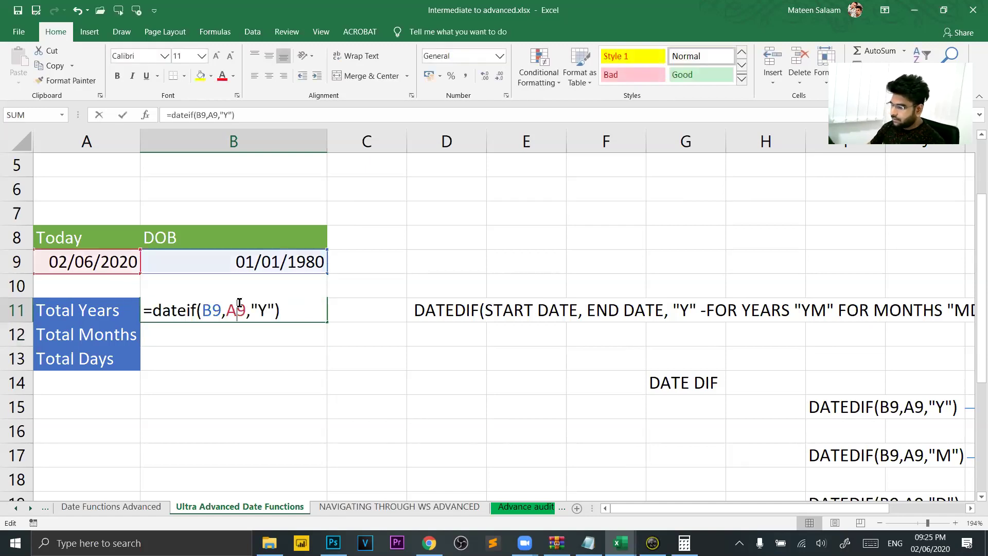
left_click(309, 314)
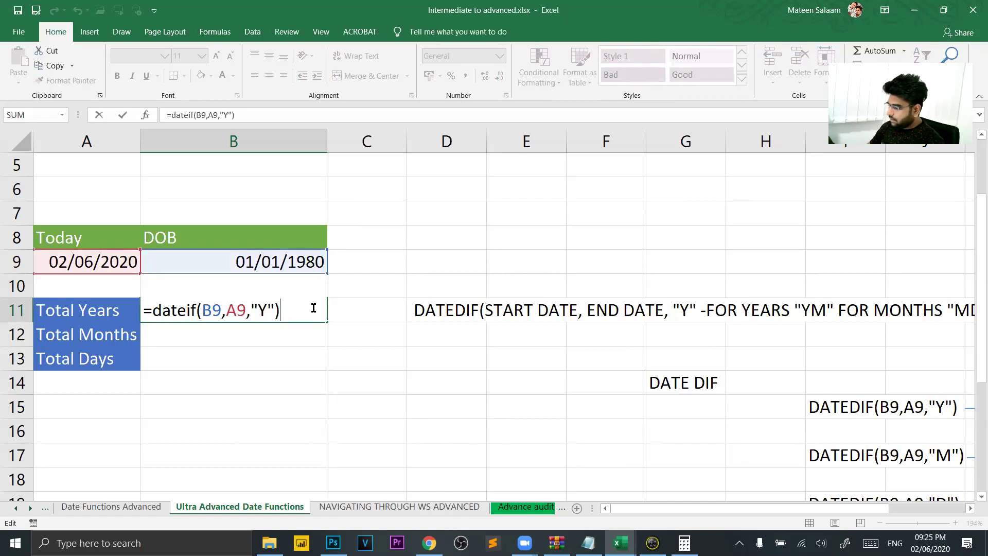
double_click(214, 303)
left_click(267, 267)
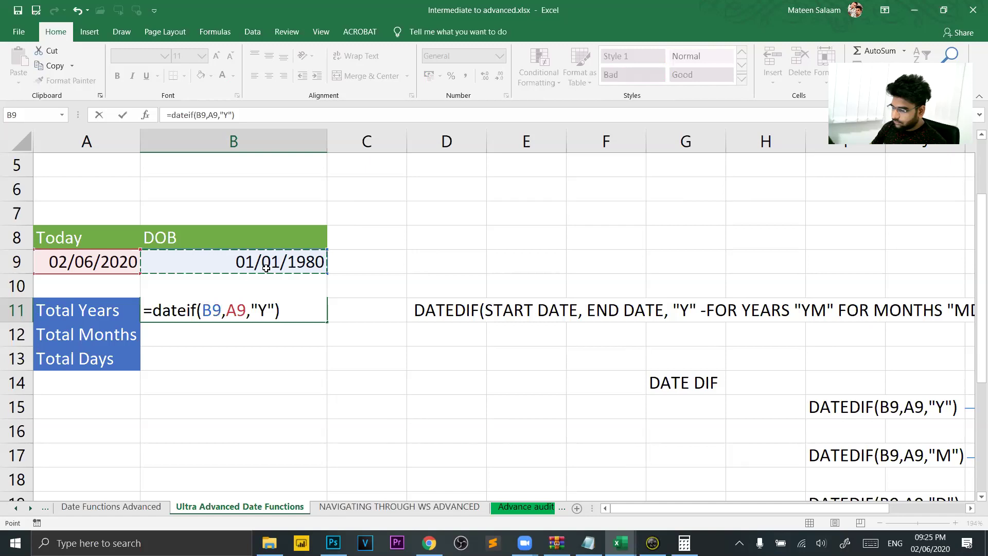
type("A")
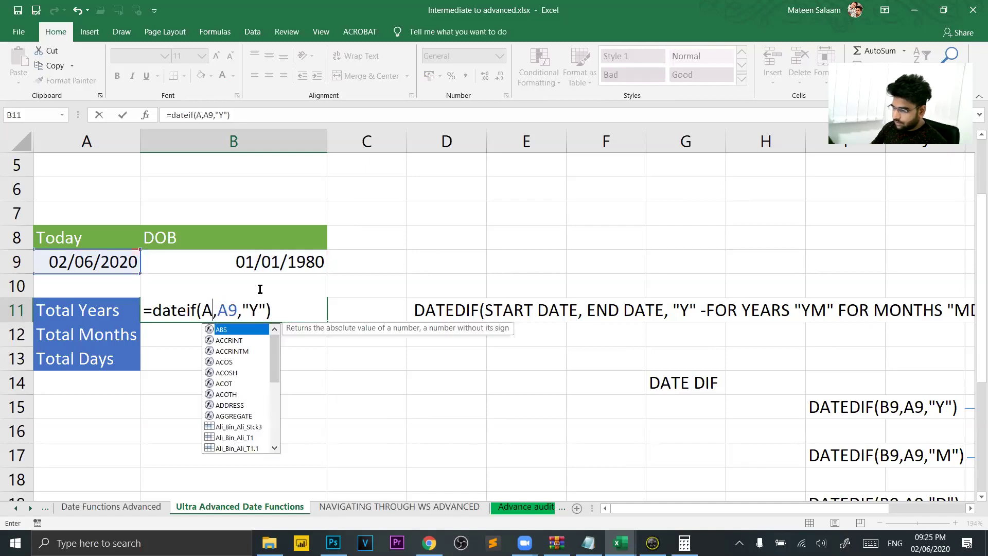
type("9")
key("Tab")
key("Left")
key("F2")
left_click(239, 312)
key("shift+Left")
type("B")
key("Return")
Step: Put the date arguments of the B11 formula back in the order B9, A9
double_click(278, 305)
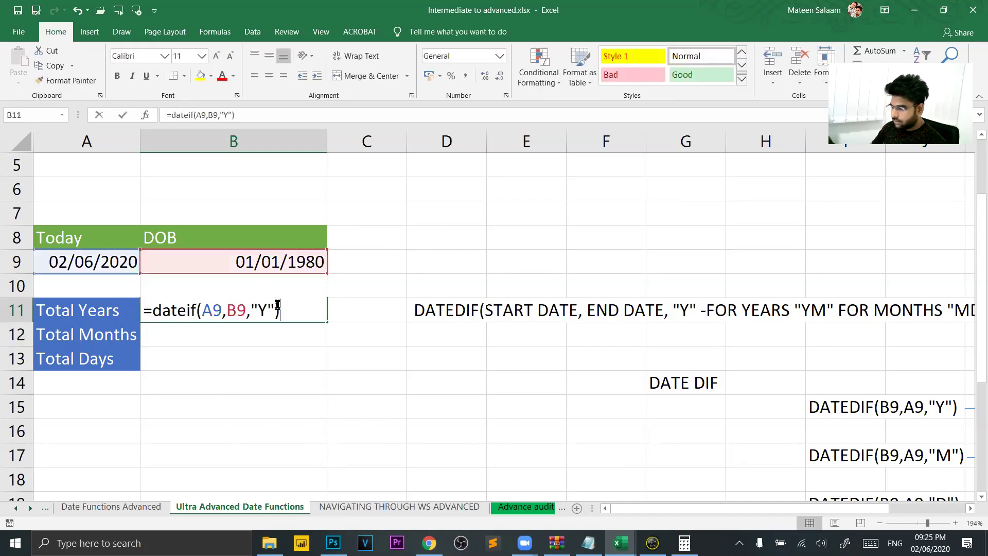
key("Left")
key("Left")
key("Left")
key("Left")
key("Left")
key("Left")
key("Left")
key("Left")
key("Left")
key("Left")
key("Left")
key("Left")
key("Left")
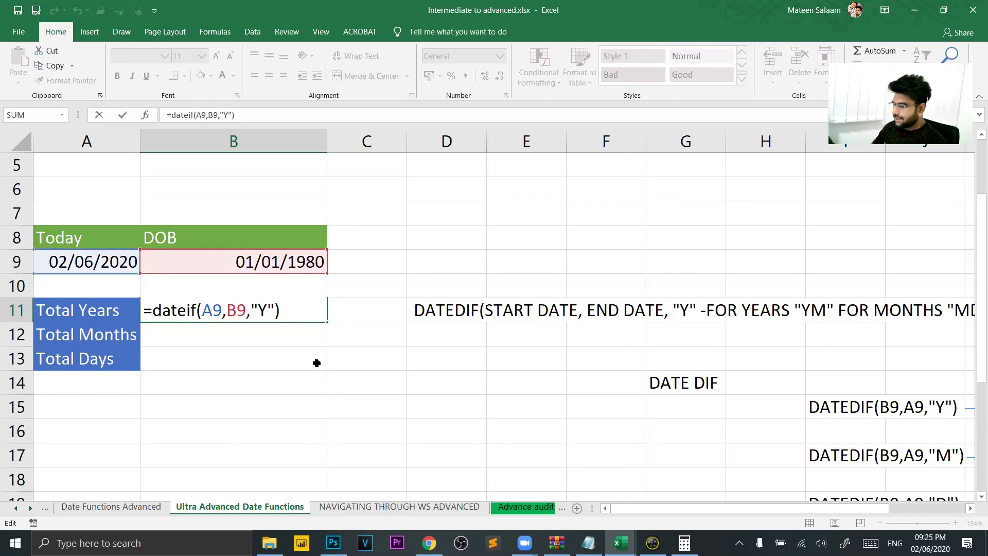
left_click(210, 309)
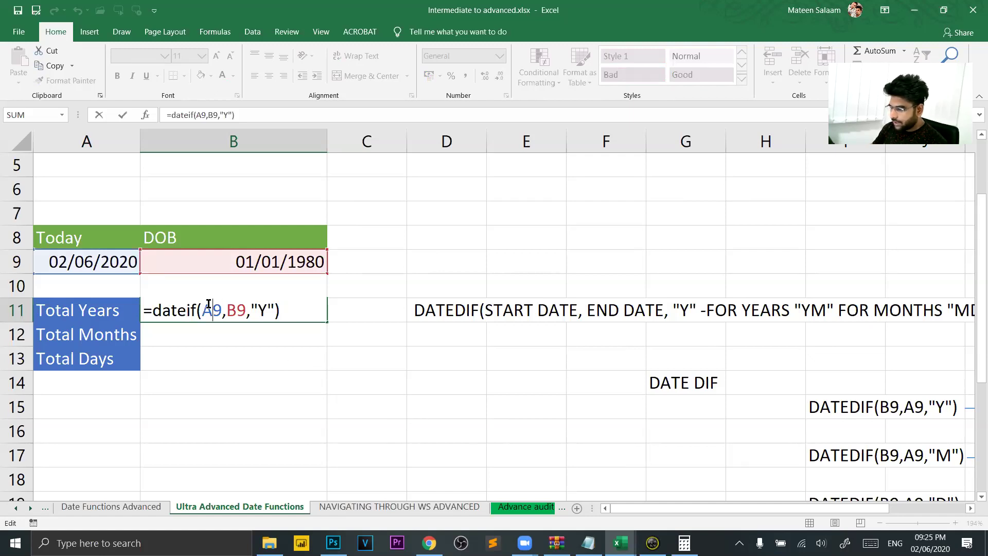
key("shift+Left")
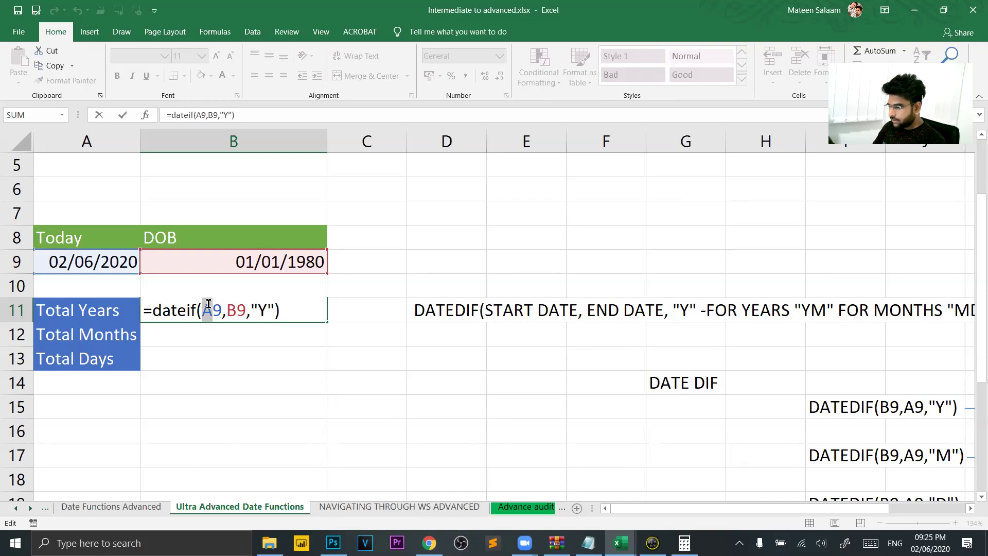
type("B")
key("Right")
key("Right")
key("shift+Right")
type("A")
Step: Correct the function name in B11 so the formula reads =DATEDIF(B9,A9,"Y")
key("Left")
key("Left")
key("Left")
key("Left")
key("Left")
key("Left")
type("d")
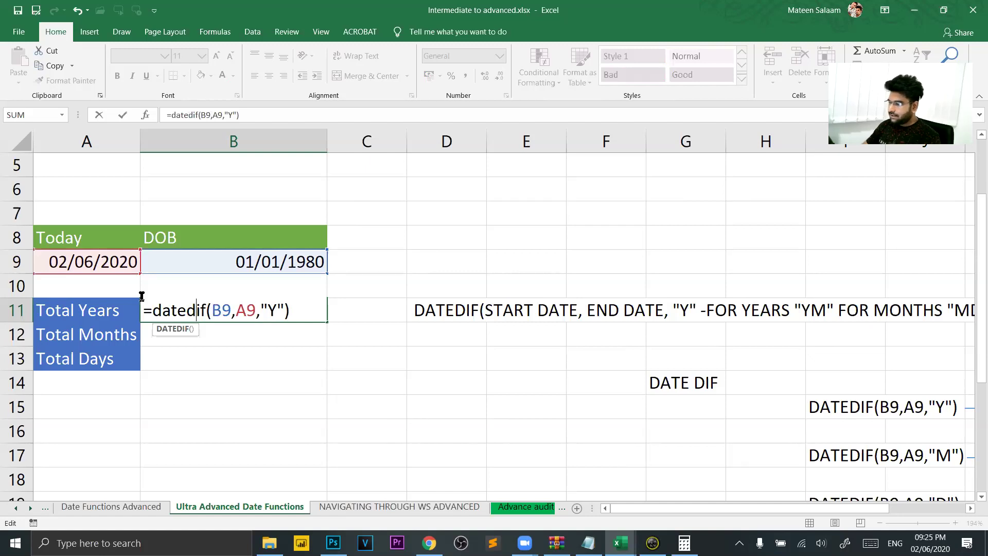
key("Left")
key("Left")
key("Left")
key("Right")
key("Right")
key("Right")
key("End")
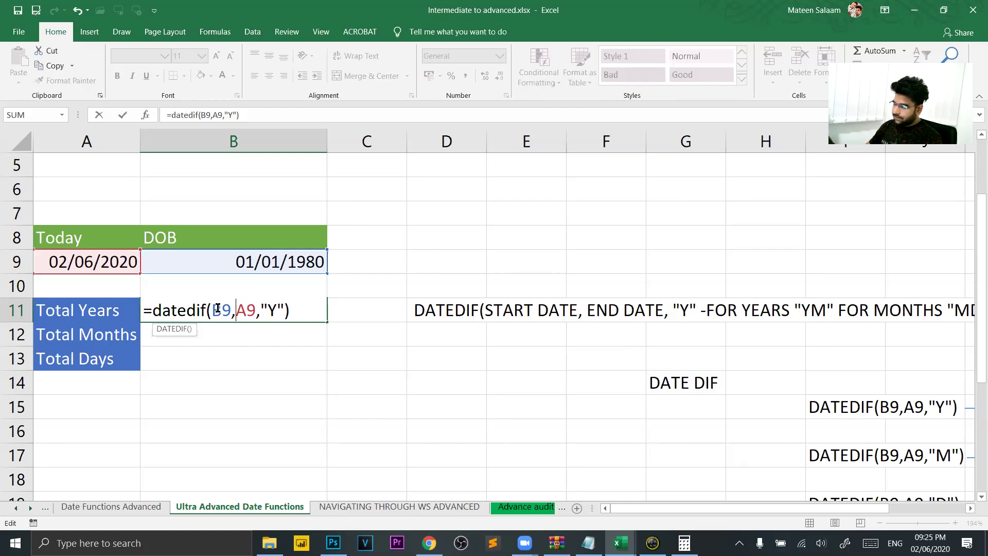
key("Return")
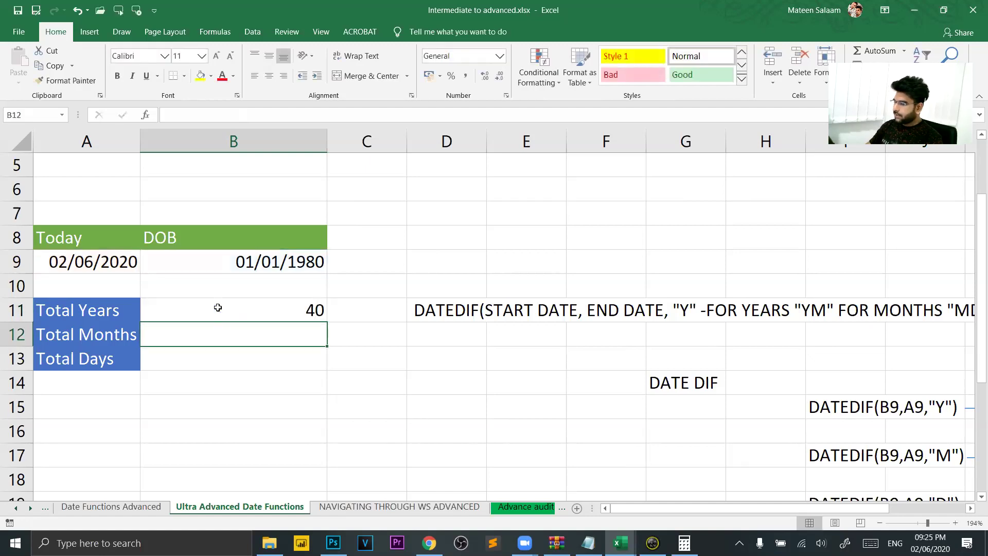
Step: Enter =datedif(B9,A9,"M") in B12 to calculate the total months
left_click(291, 259)
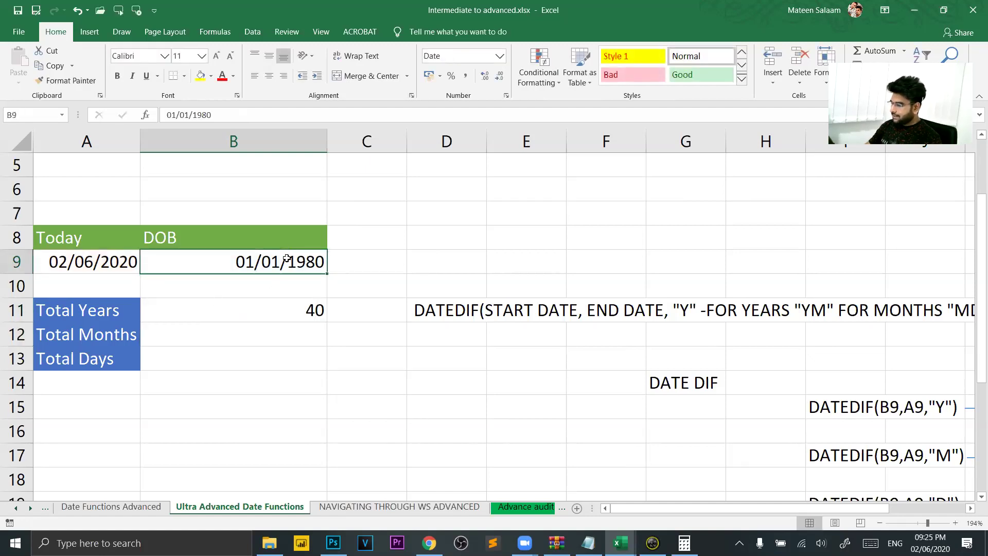
left_click(297, 307)
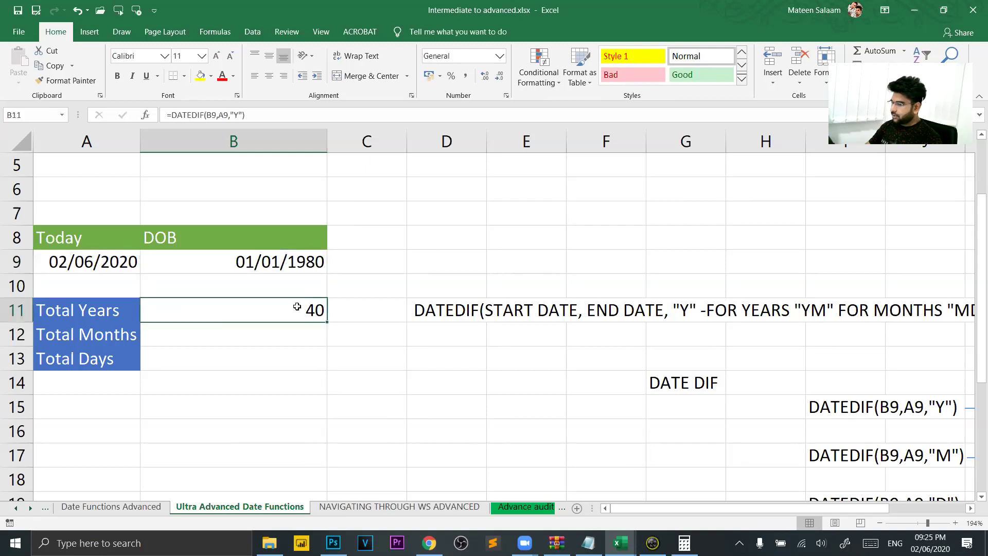
left_click(278, 339)
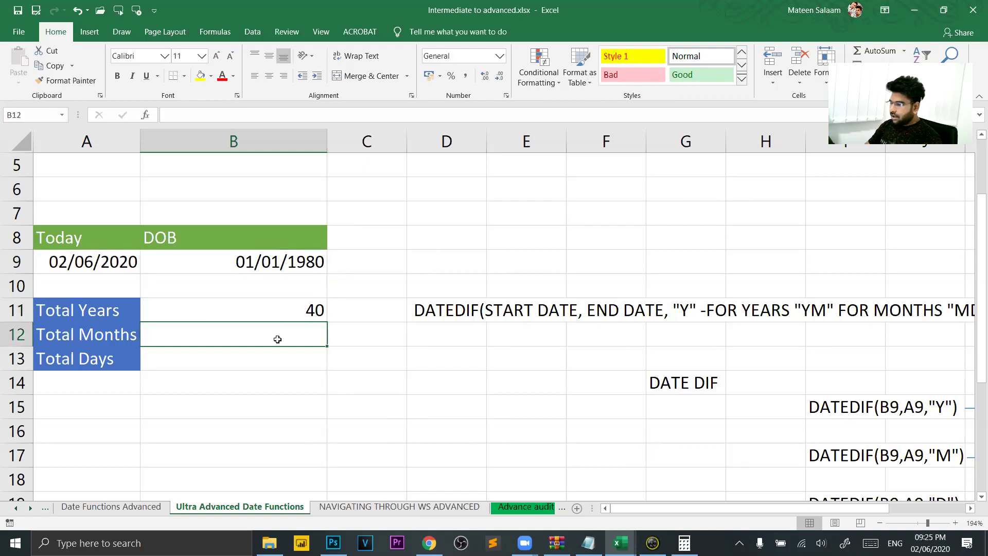
type("=")
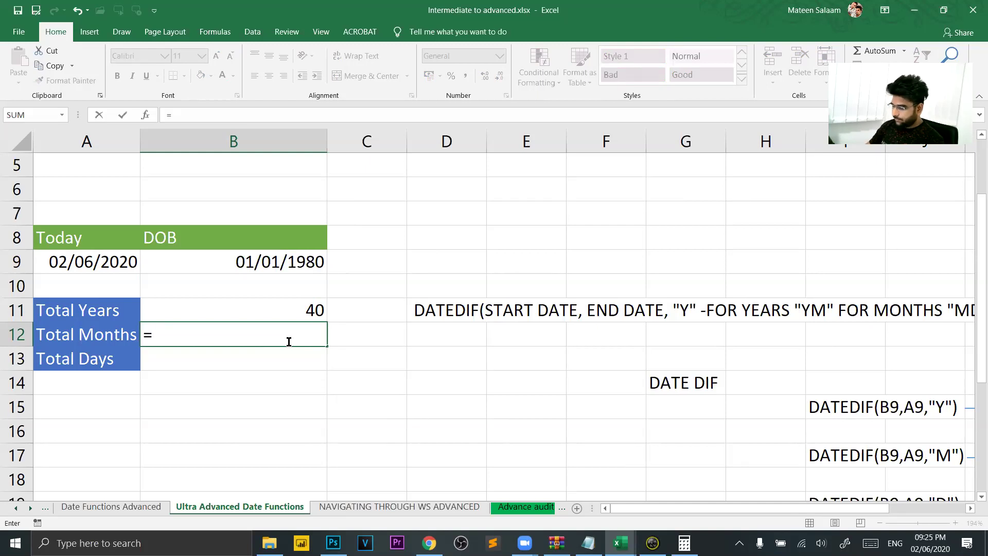
type("datedi")
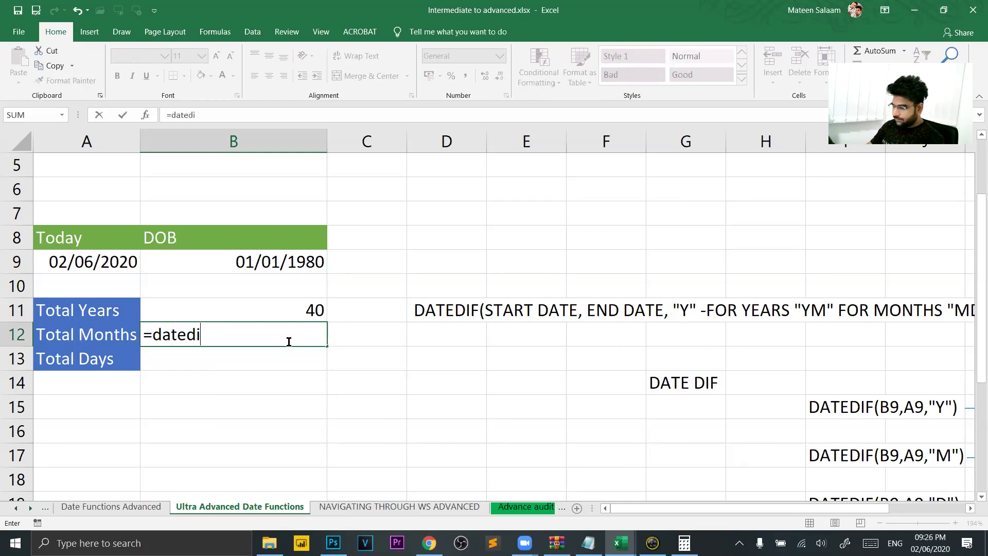
type("f (")
left_click(210, 261)
type(",")
left_click(113, 265)
type(",")
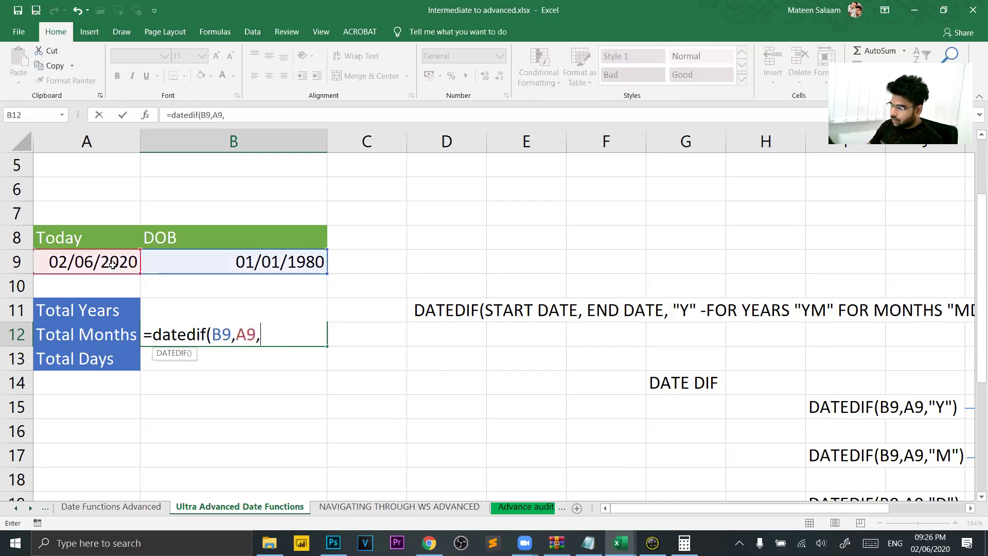
type("\"M\"")
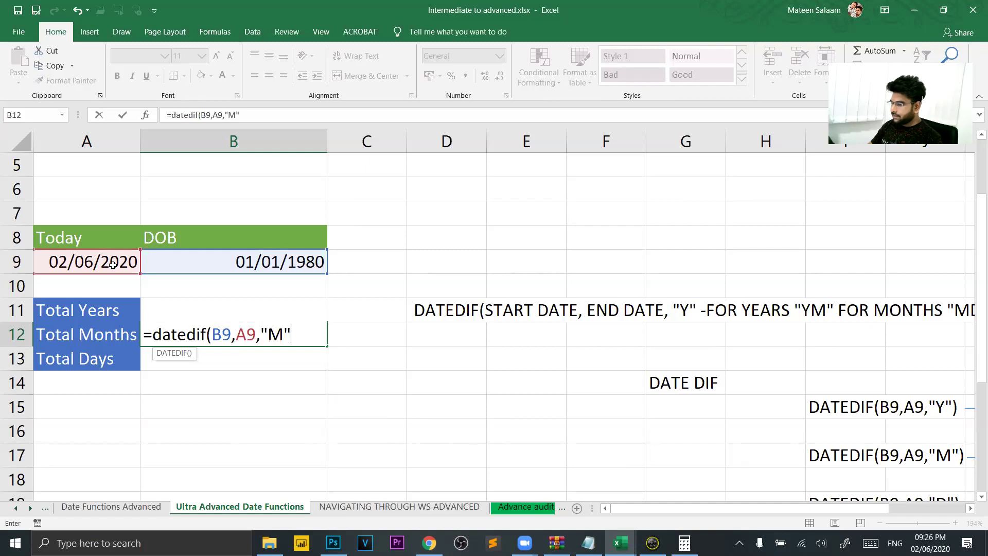
type(")")
key("Return")
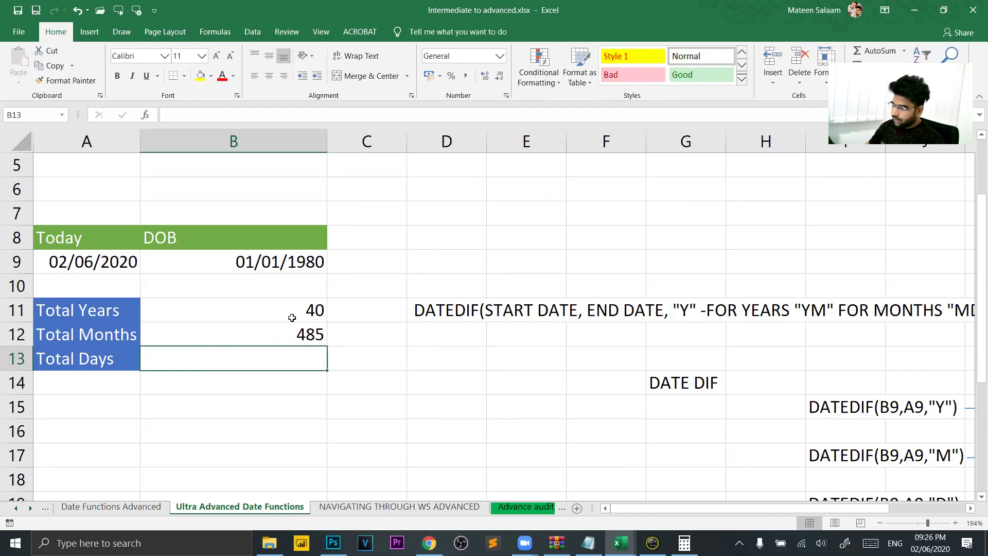
Step: Enter a DATEDIF formula in B13 with B9 and A9 as its dates, leaving the unit argument empty
type("=datedif")
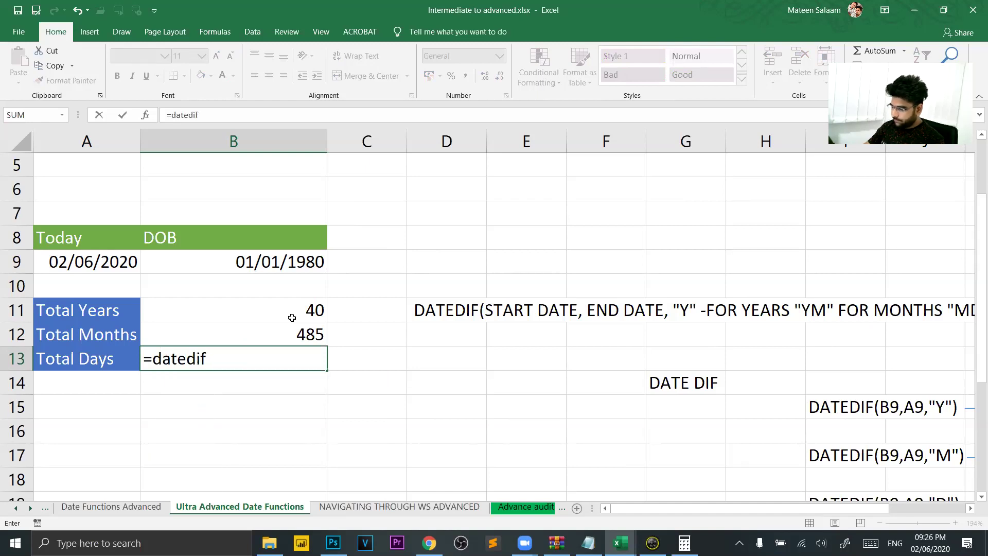
type("(")
left_click(280, 260)
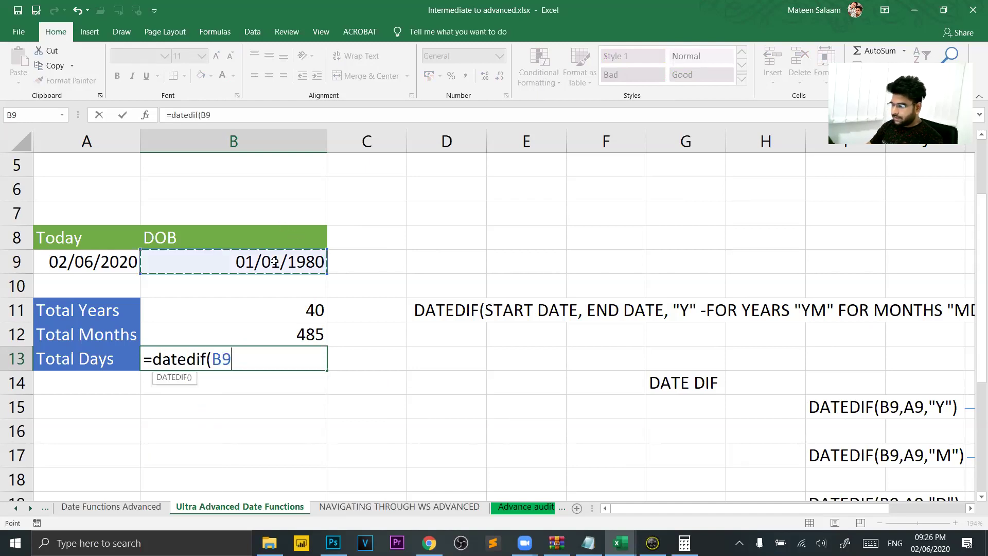
type(",")
left_click(103, 258)
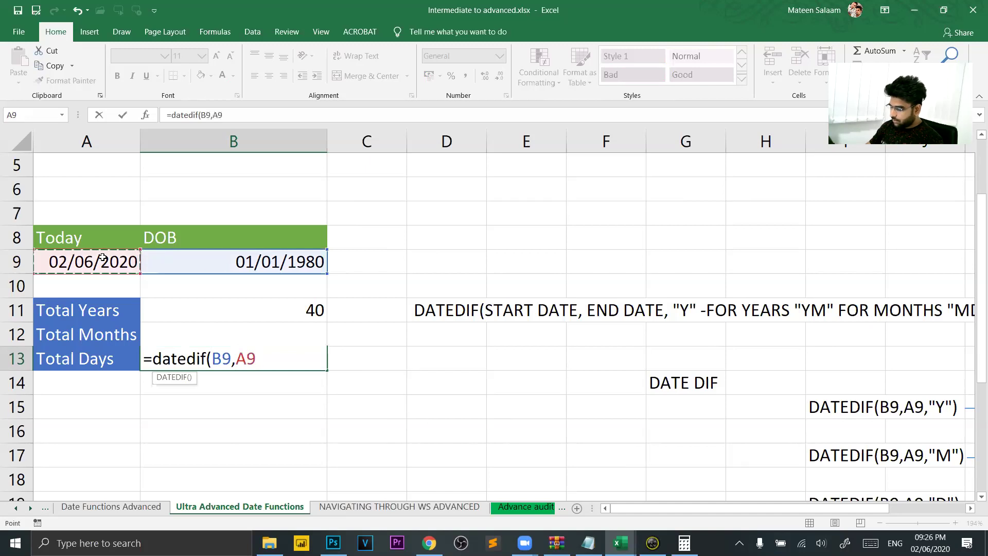
key("Return")
key("Up")
key("Up")
type("\"")
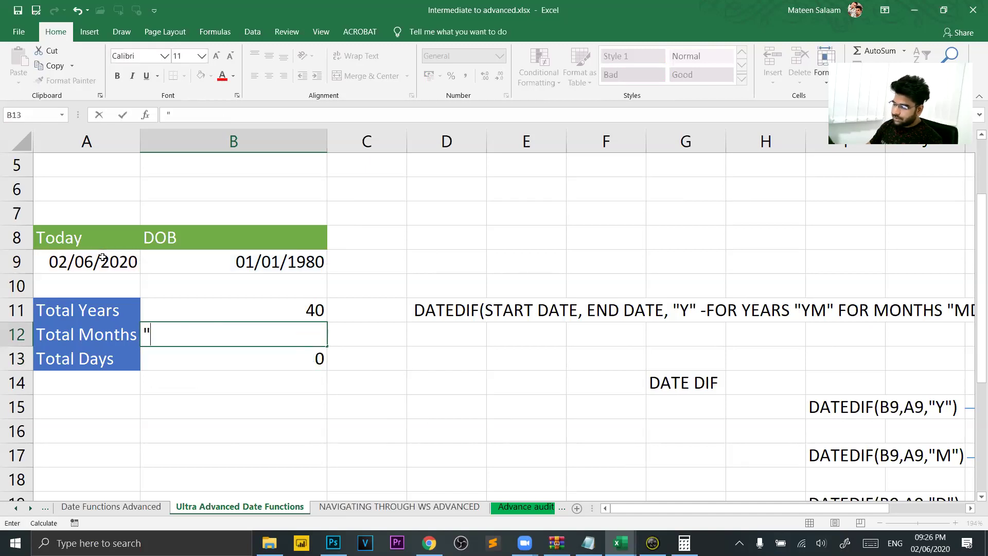
key("ctrl+z")
key("ctrl+c")
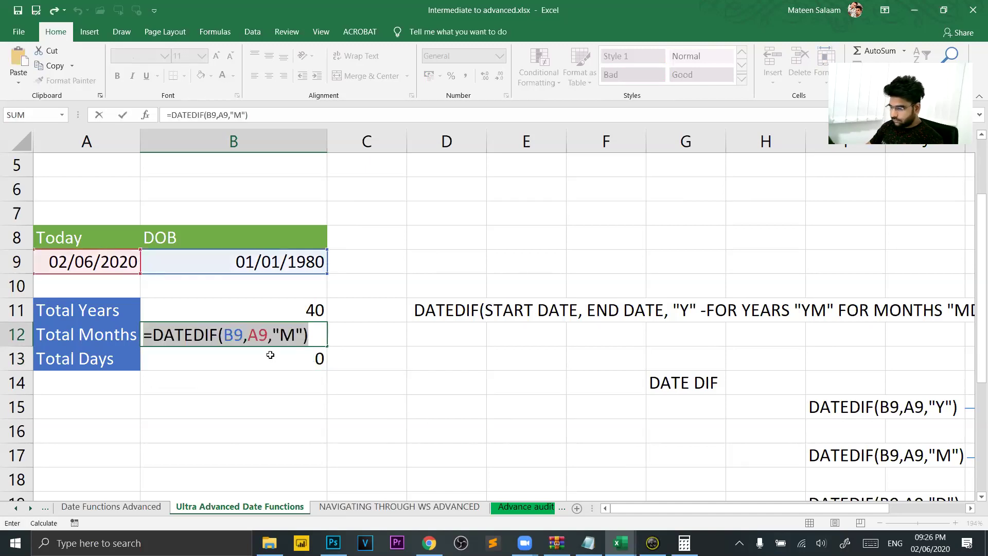
left_click(270, 355)
key("Escape")
Step: Add the days unit to the B13 formula so it reads =DATEDIF(B9,A9,"D")
double_click(280, 358)
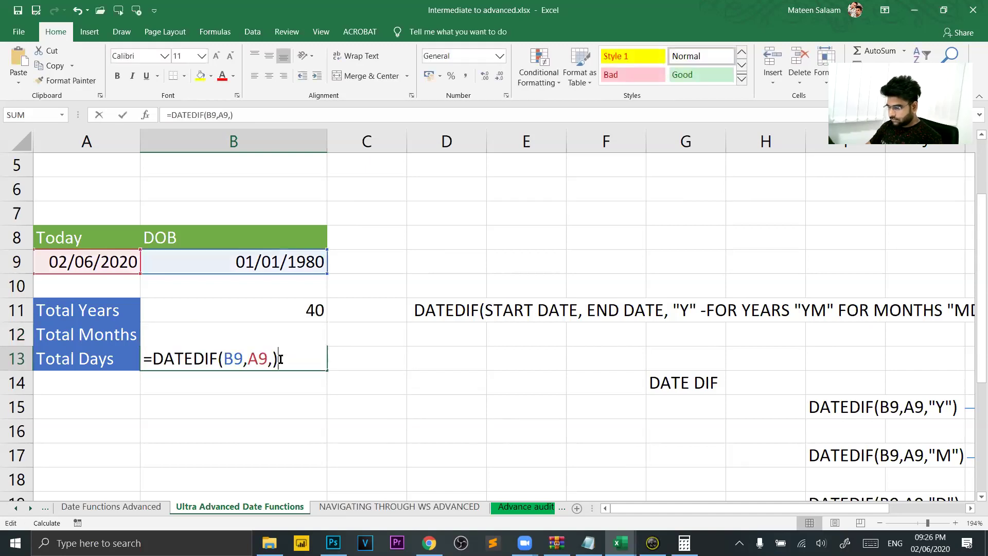
left_click(274, 359)
type("\"D\"")
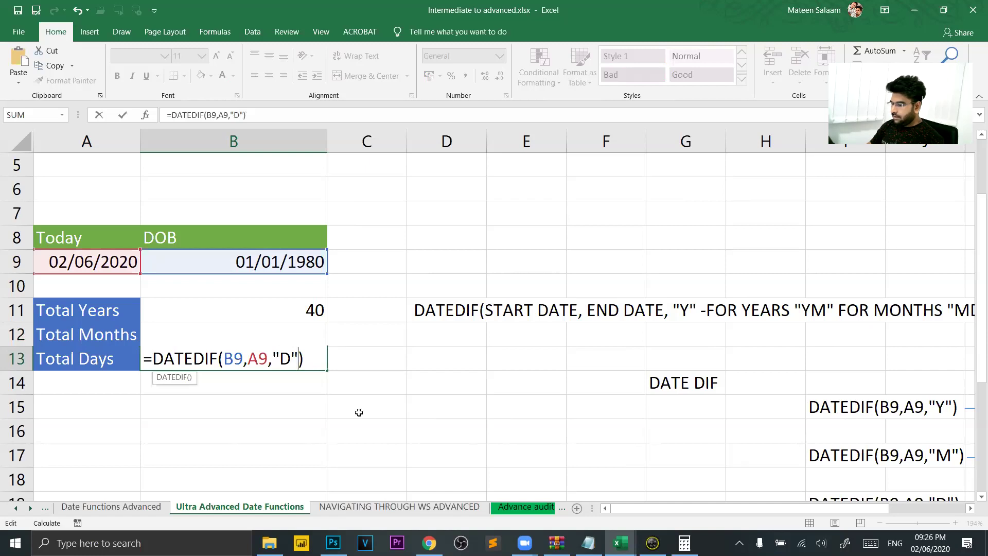
key("Return")
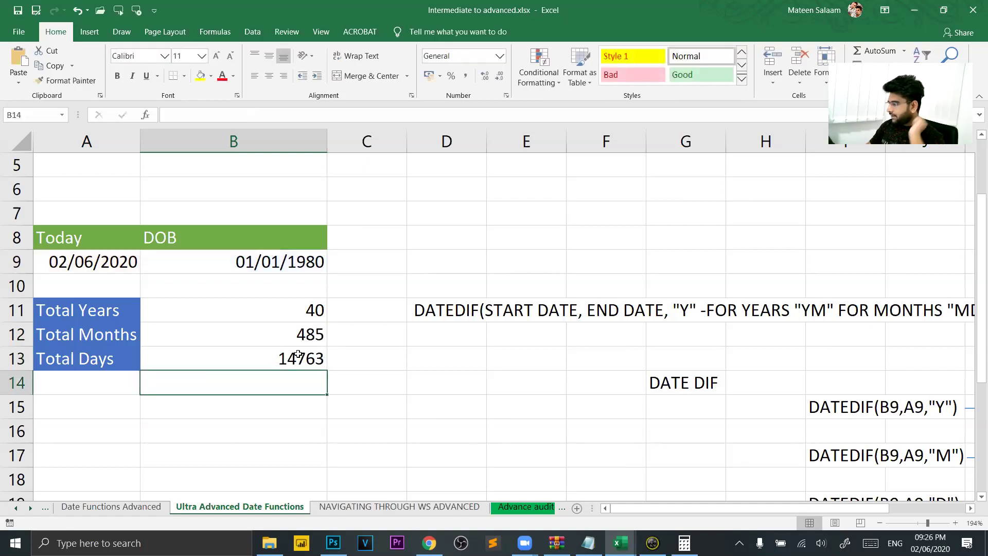
Step: Add the row label Total Hours in A14, below Total Days
left_click(112, 391)
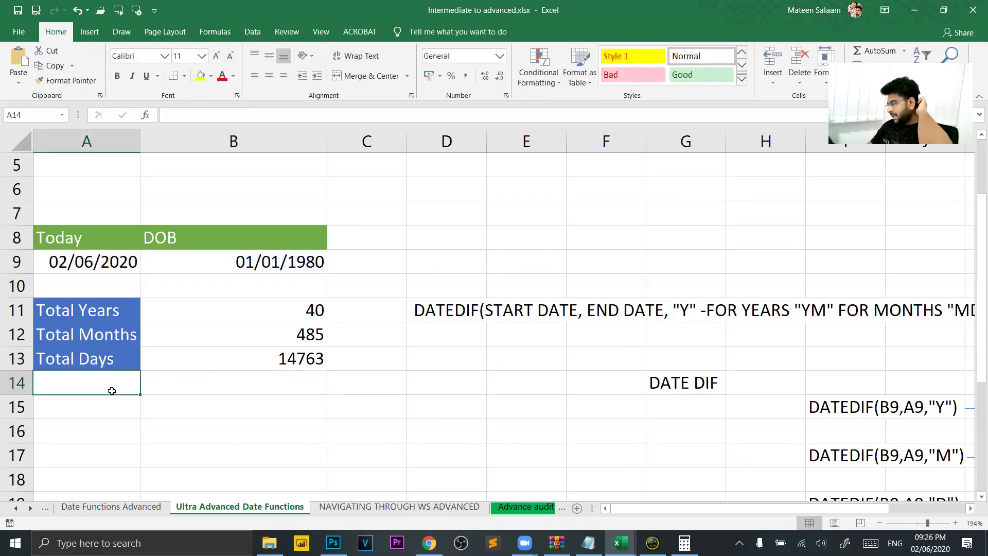
type("Todayt")
key("BackSpace")
key("BackSpace")
key("BackSpace")
key("BackSpace")
type("tal Hours")
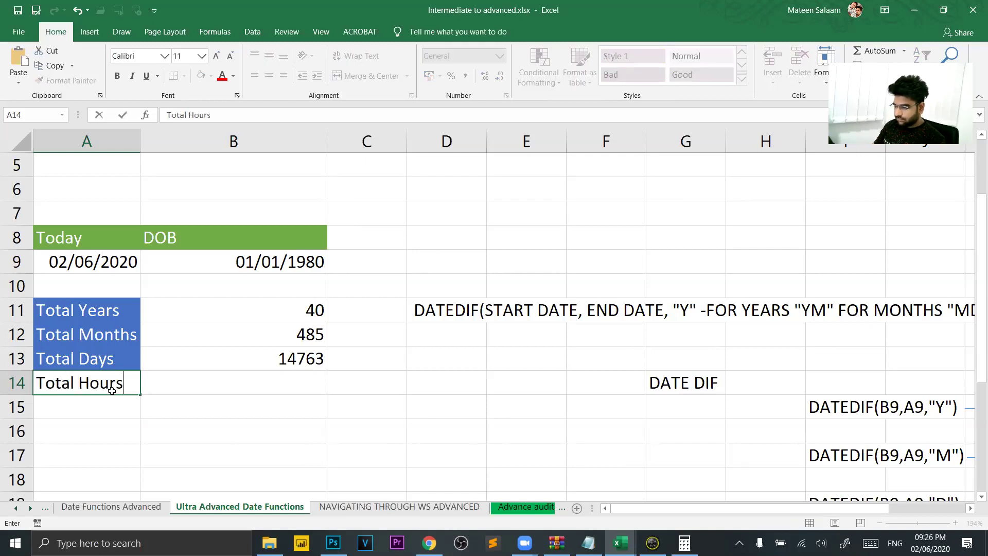
key("Tab")
Step: Enter =B13*24 in B14 to convert the total days to hours
type("=")
left_click(226, 356)
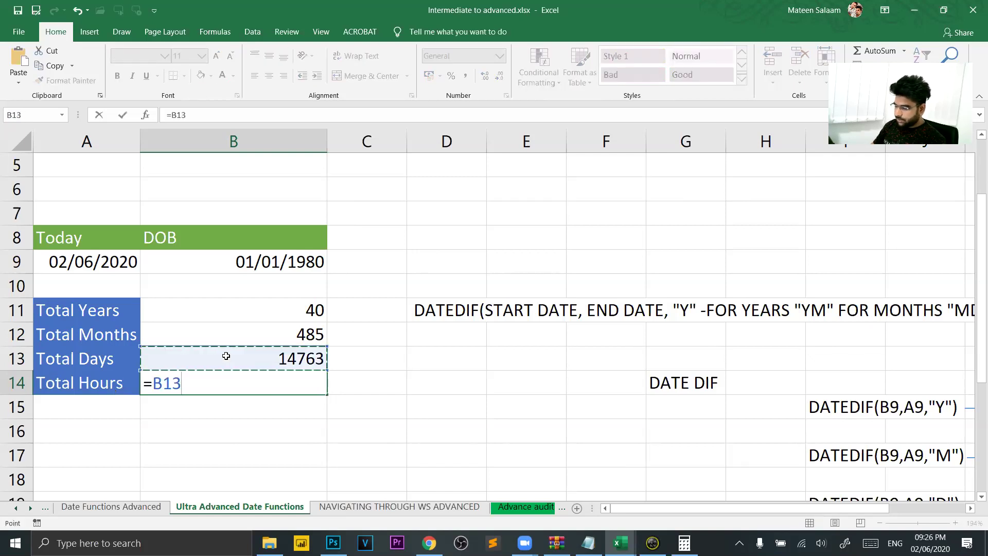
type("*24")
left_click(226, 356)
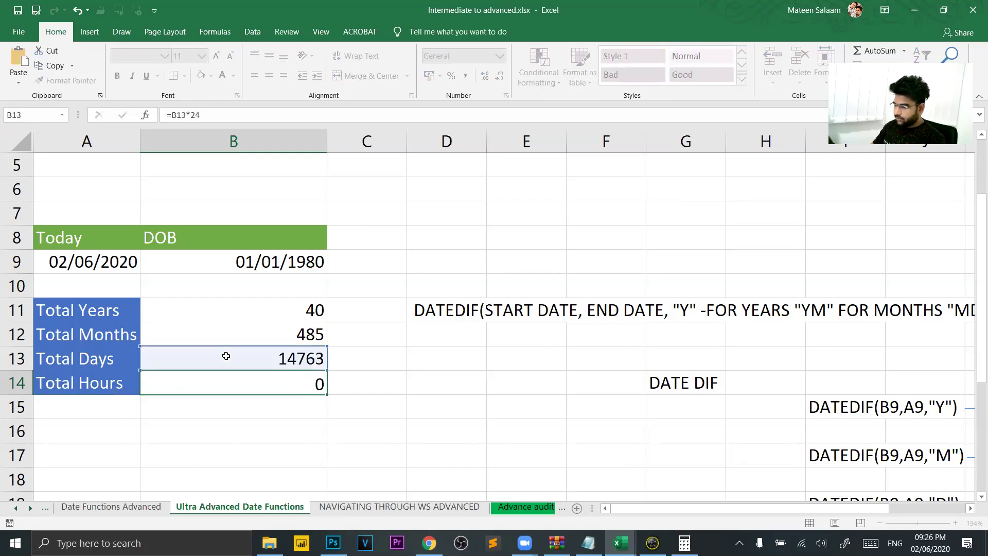
key("Return")
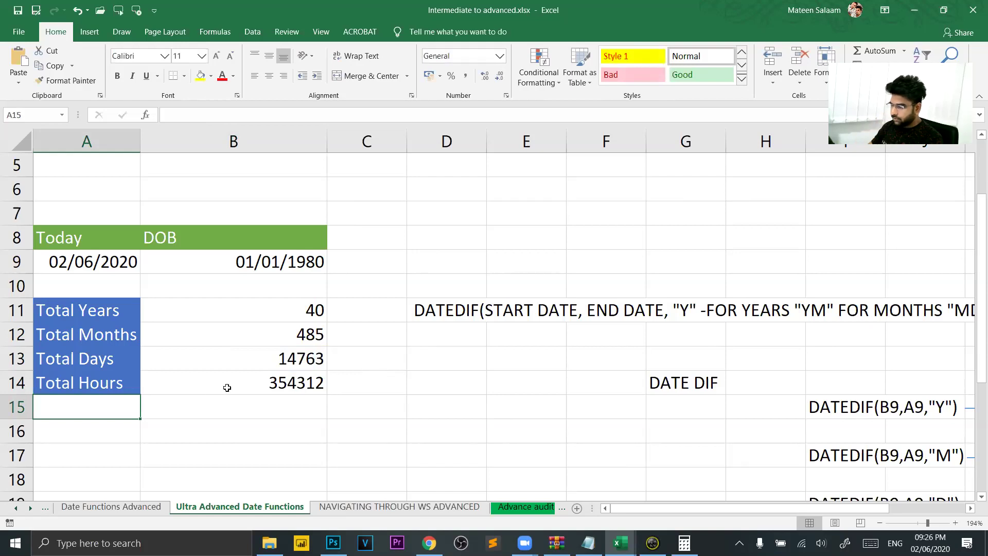
Step: Add the row label Total Minutes in A15, below Total Hours
type("Total")
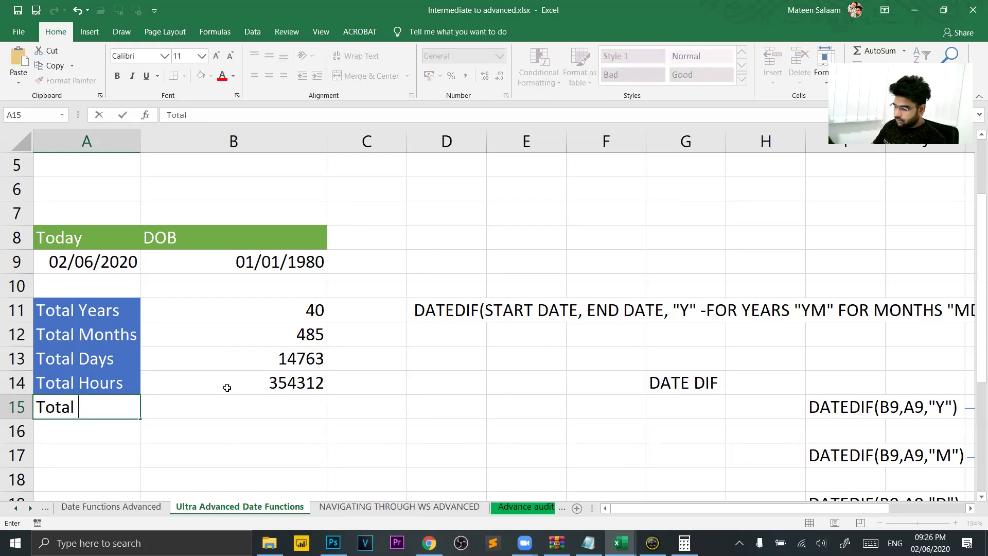
type("Min")
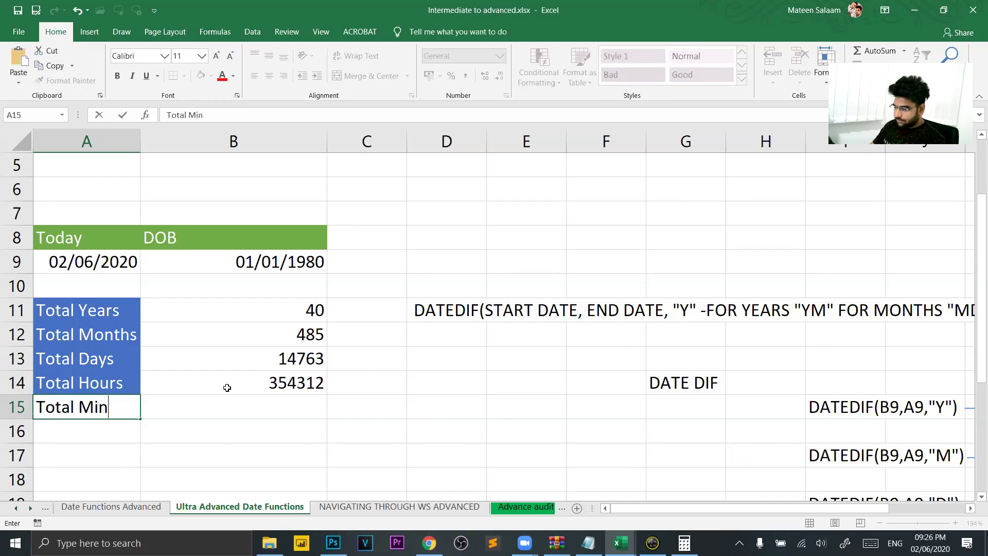
type("utes")
key("Return")
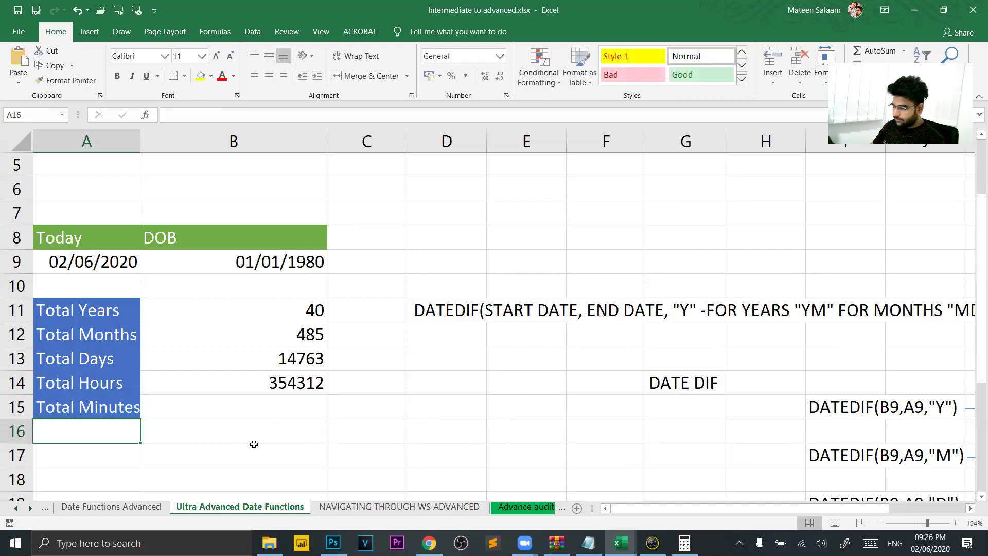
Step: Enter =B14*60 in B15 to convert the total hours to minutes
left_click(299, 397)
type("=")
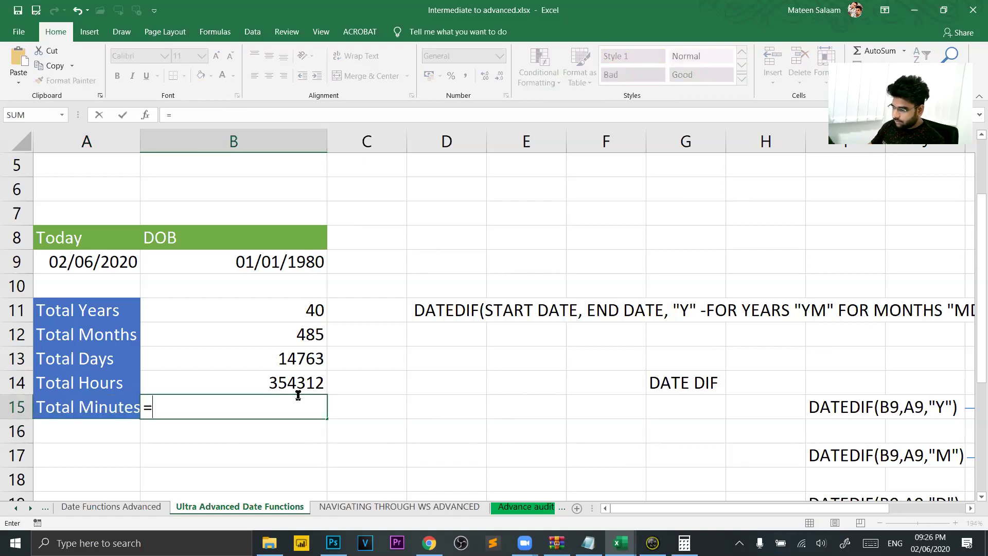
left_click(268, 387)
type("*60")
key("Return")
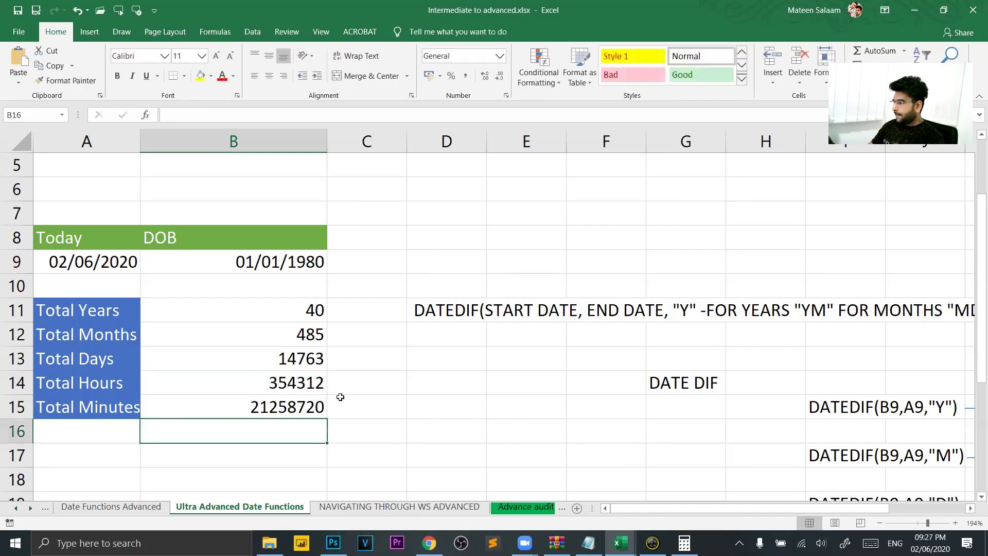
left_click(111, 428)
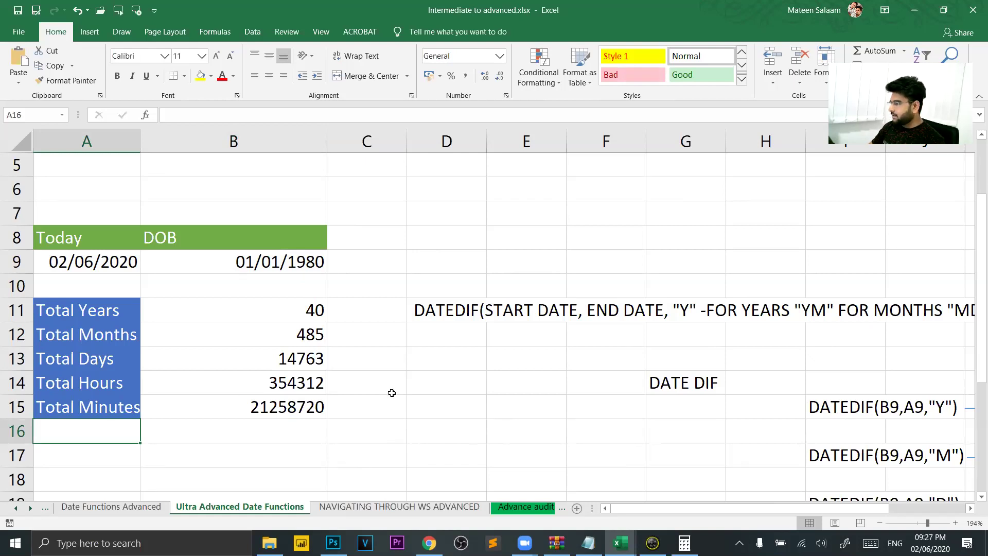
scroll(392, 393, "down", 1)
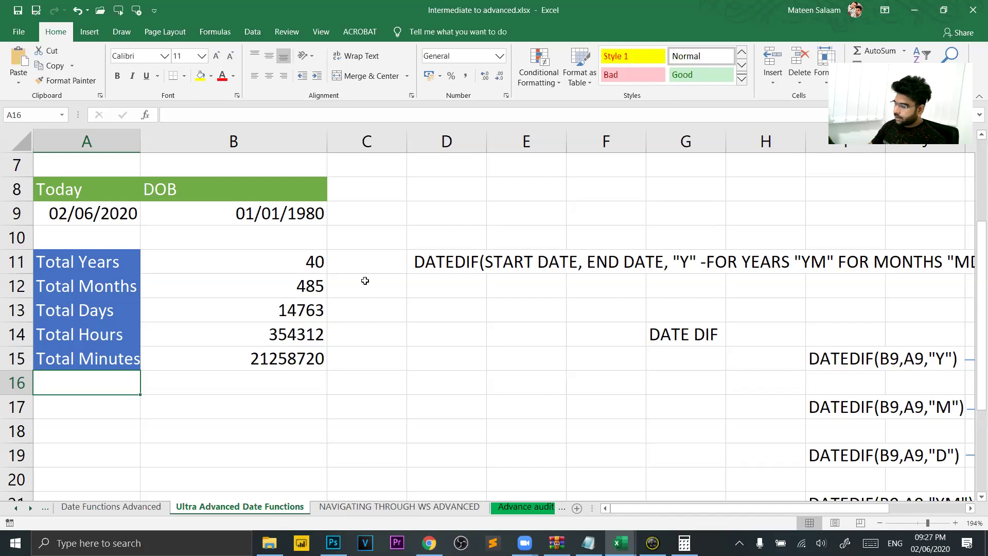
left_click(336, 261)
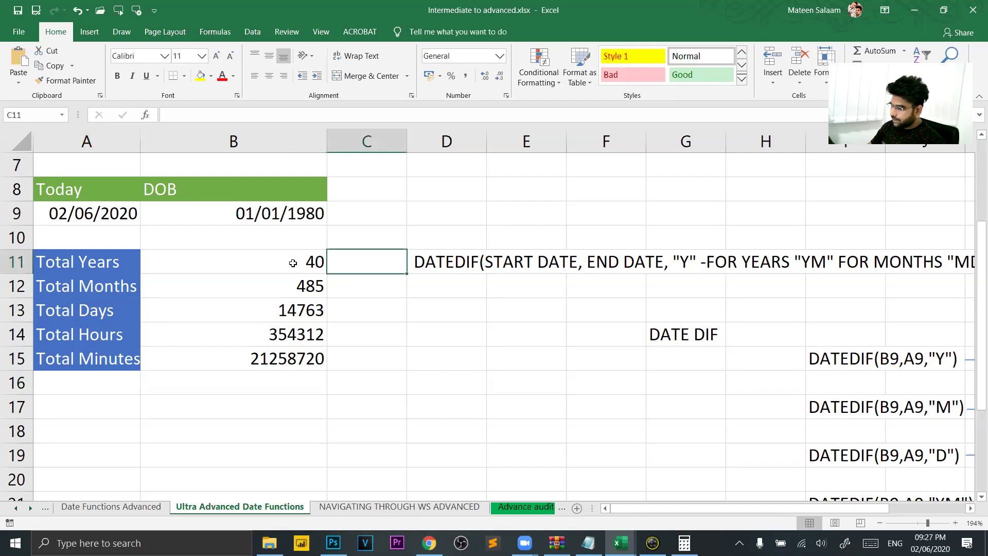
left_click(292, 262)
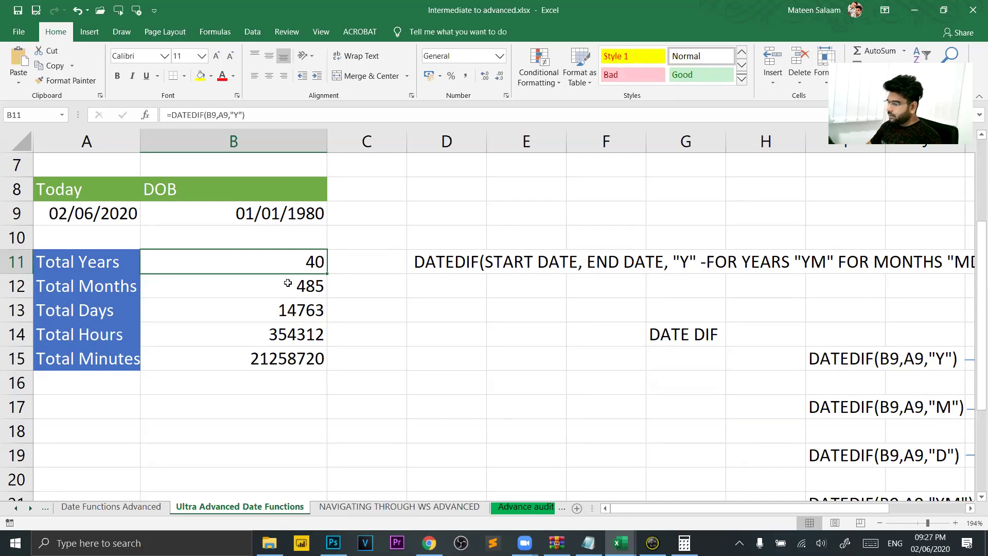
key("Up")
key("Down")
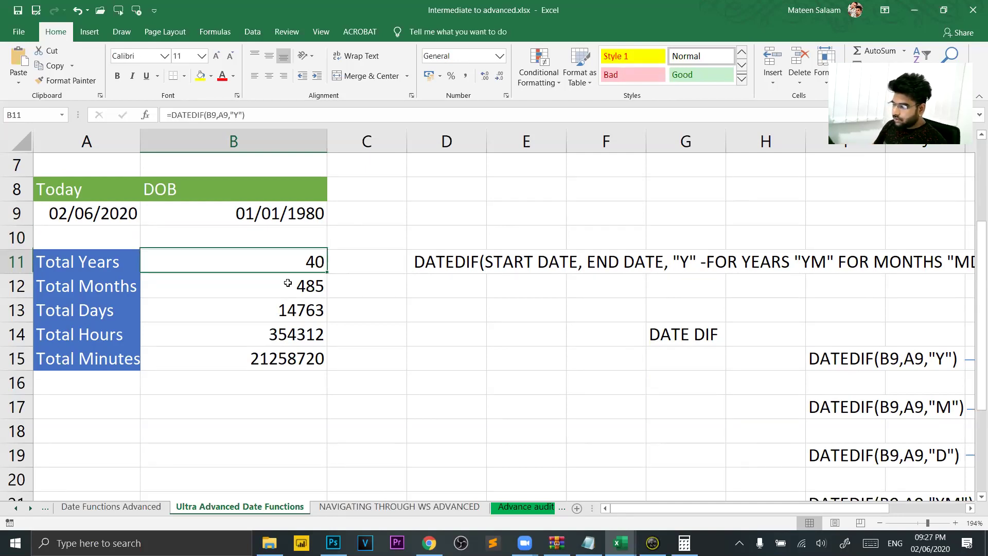
Step: Copy the Total Years, Total Months and Total Days labels from A11:A13 into A17:A19
key("Left")
key("shift+Down")
key("shift+Down")
key("shift+Down")
key("shift+Down")
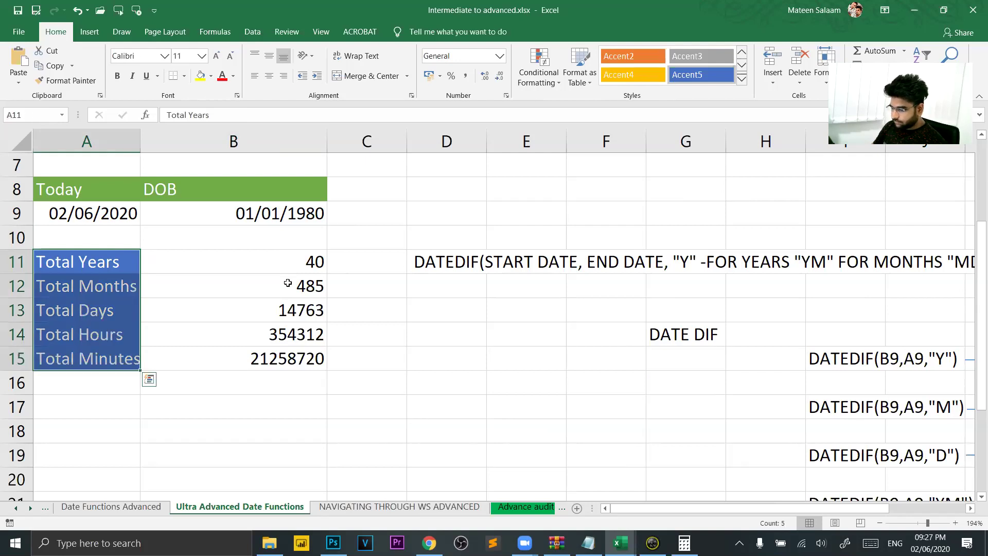
key("shift+Up")
key("shift+Up")
key("ctrl+c")
key("Down")
key("Down")
key("Down")
key("Down")
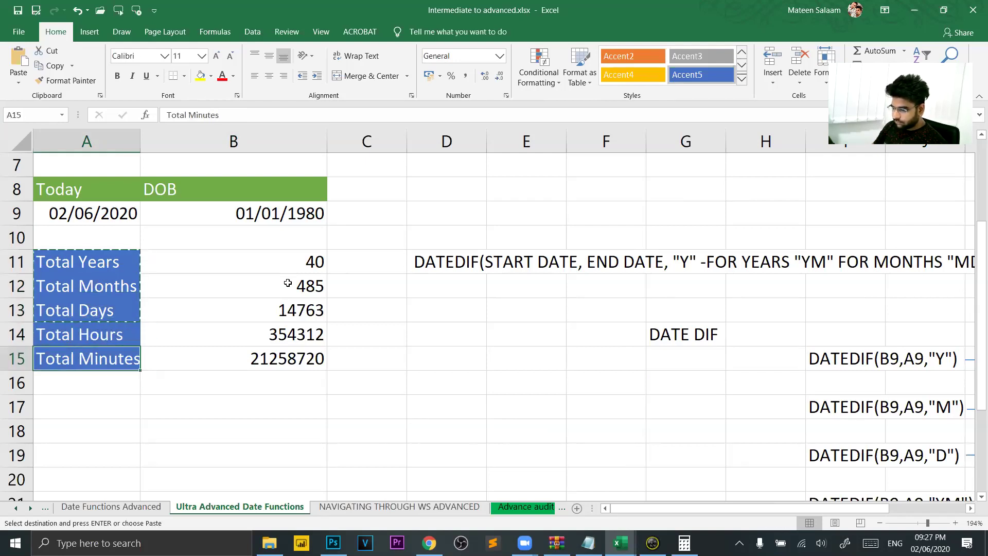
key("Down")
key("Down")
key("ctrl+v")
Step: Copy the DATEDIF formulas from B11:B13 into B17:B19 beside the second set of labels
key("Right")
key("Up")
key("Up")
key("Up")
key("Up")
key("Up")
key("Up")
key("shift+Down")
key("shift+Down")
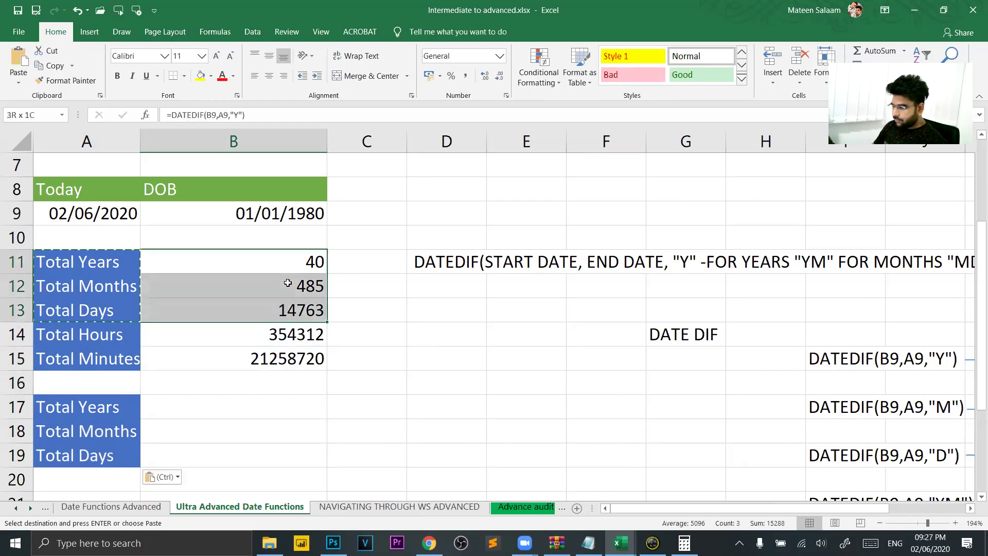
key("ctrl+c")
key("Down")
key("Down")
key("Down")
key("Down")
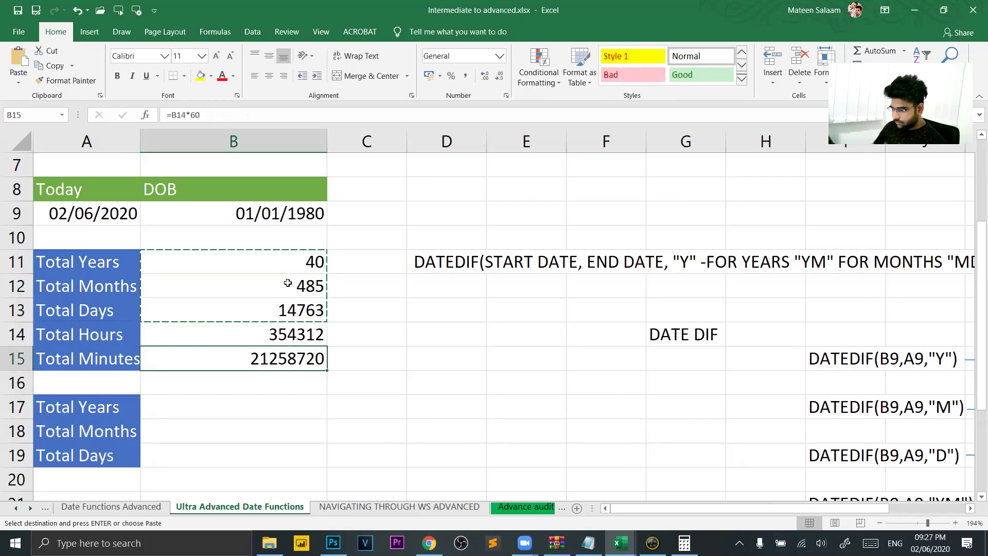
key("Down")
key("Down")
key("ctrl+v")
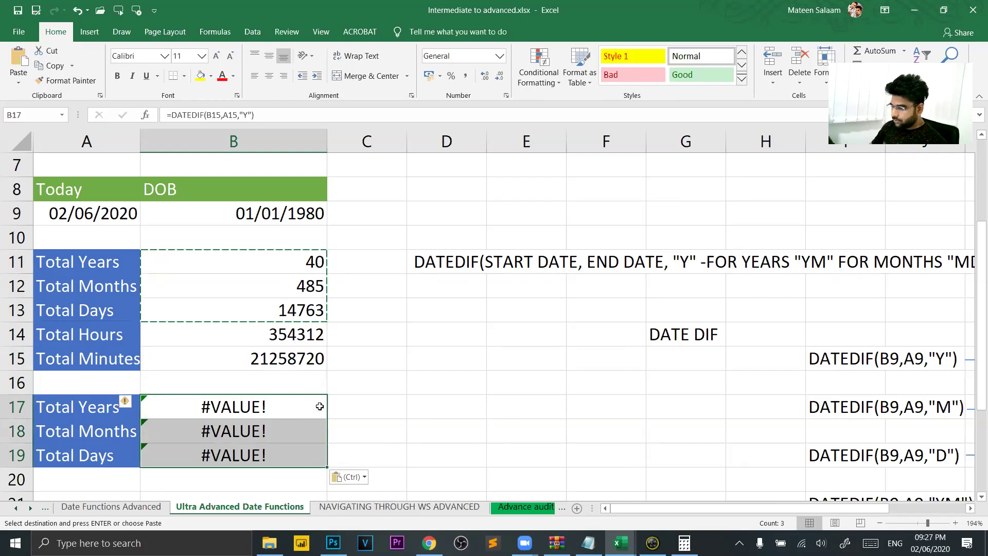
Step: Replace the start date reference in B17's DATEDIF formula with the DOB cell B9
double_click(320, 407)
key("Left")
key("Left")
key("Left")
key("Left")
key("Left")
key("Left")
key("Left")
key("Left")
key("Left")
key("Left")
key("Right")
key("shift+Left")
key("shift+Left")
key("shift+Left")
left_click(214, 213)
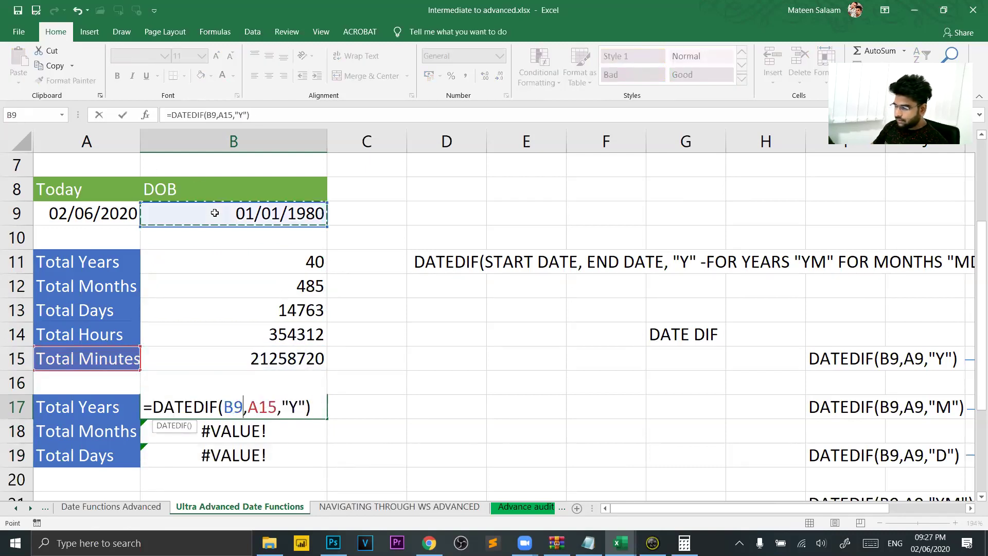
Step: Replace the end date reference in B17's DATEDIF formula with the Today cell A9 and enter the formula
left_click(276, 411)
key("shift+Left")
key("shift+Left")
key("shift+Left")
left_click(88, 215)
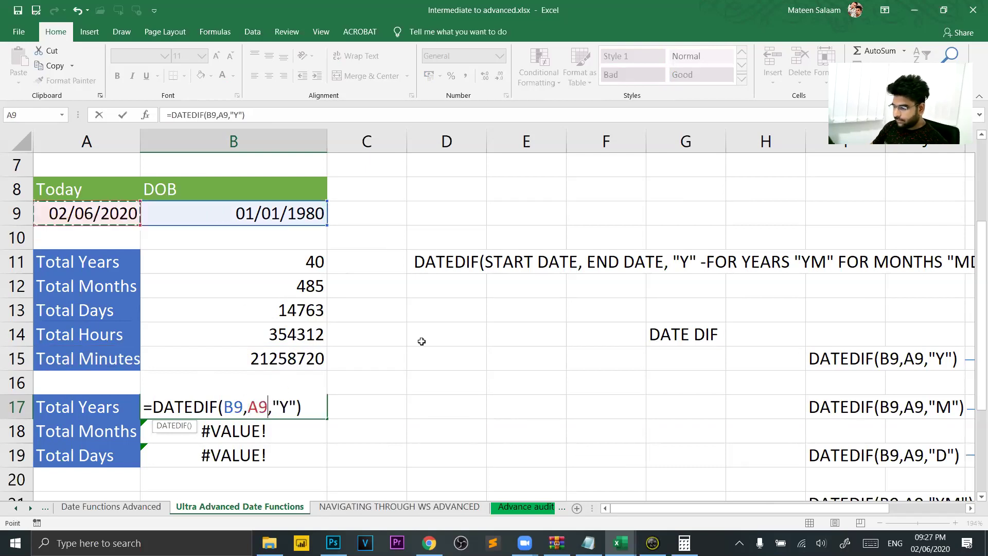
key("Return")
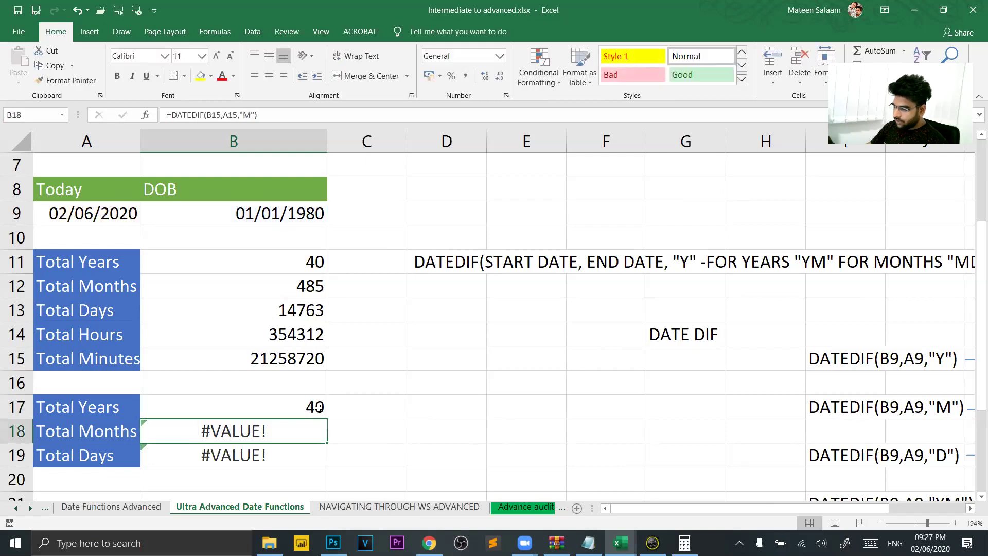
Step: Change the date references in B18's Total Months formula to B9 and A9
double_click(256, 430)
key("shift+Left")
key("shift+Left")
key("shift+Left")
key("Right")
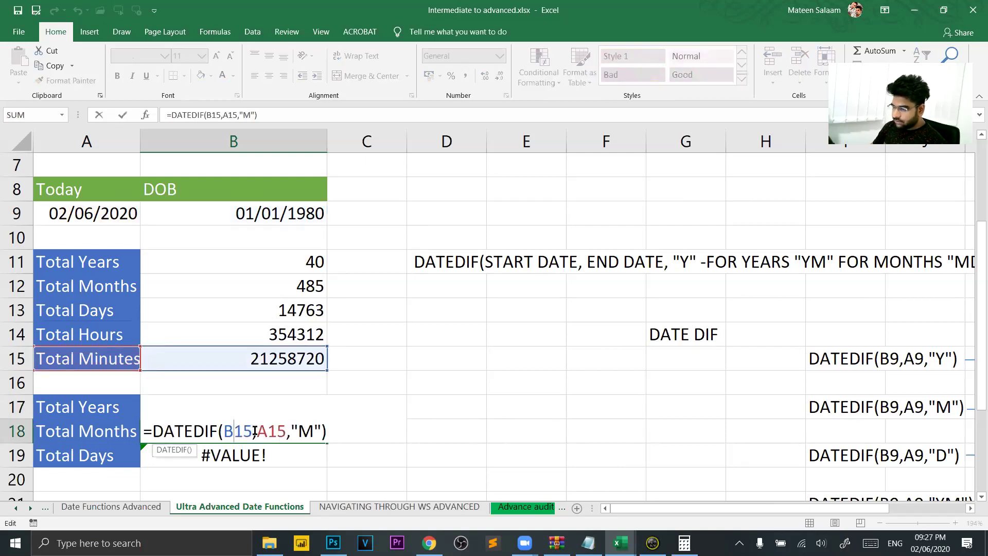
key("shift+Right")
key("shift+Right")
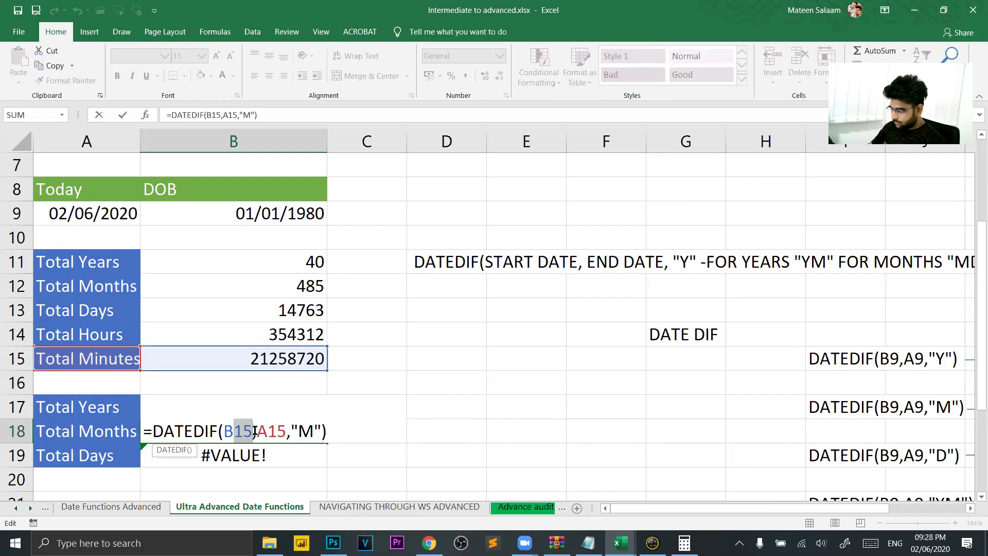
type("9")
key("Right")
key("Right")
key("Left")
key("shift+Right")
key("shift+Right")
type("9")
Step: Set the DATEDIF unit in B18 to "YM" for the months apart from years and enter the formula
key("Right")
key("Right")
key("Left")
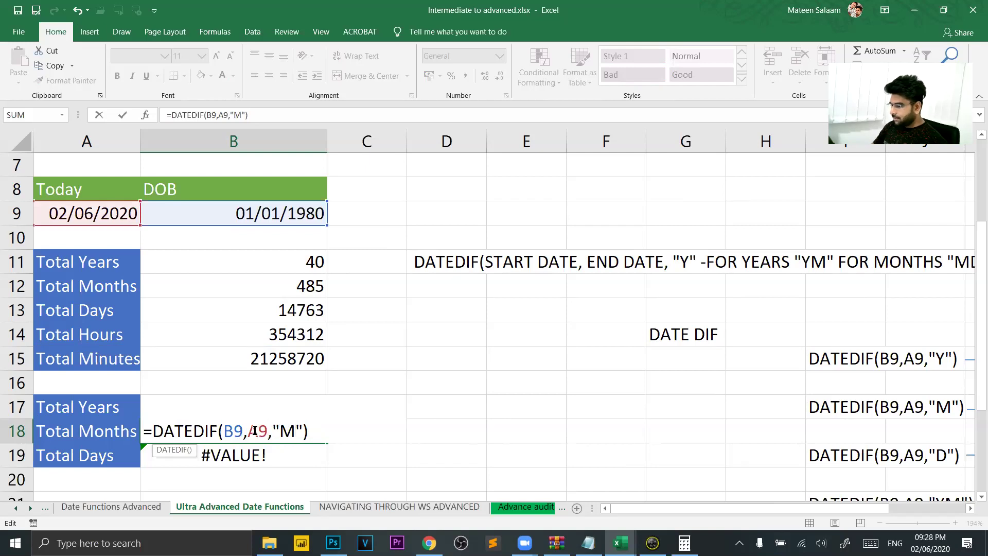
type("Y")
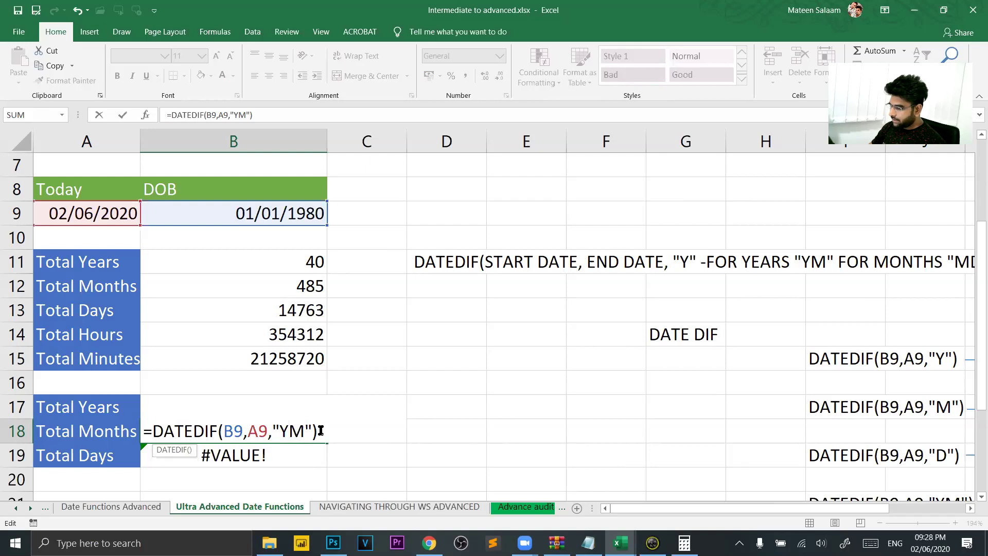
key("Return")
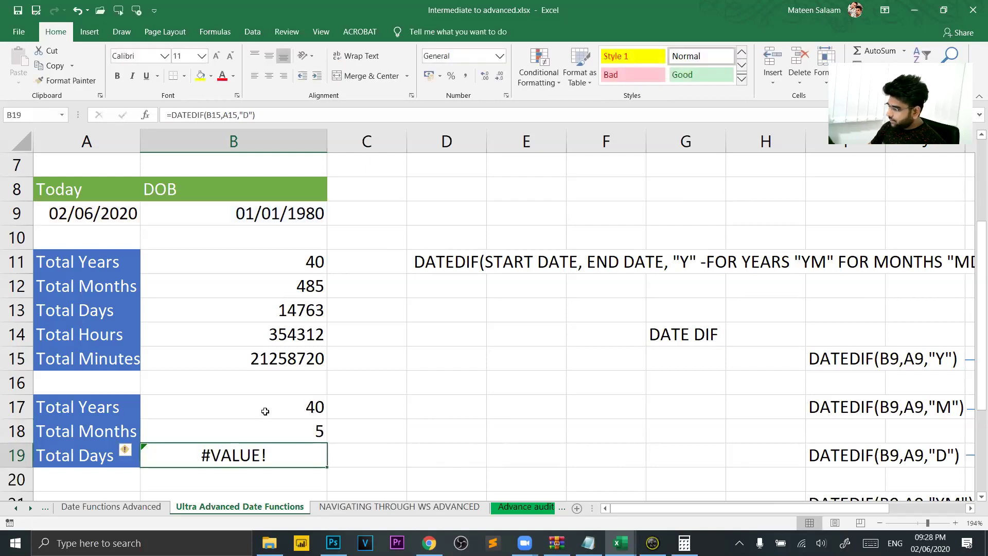
Step: Change the date references in B19's Total Days formula to B9 and A9
double_click(290, 445)
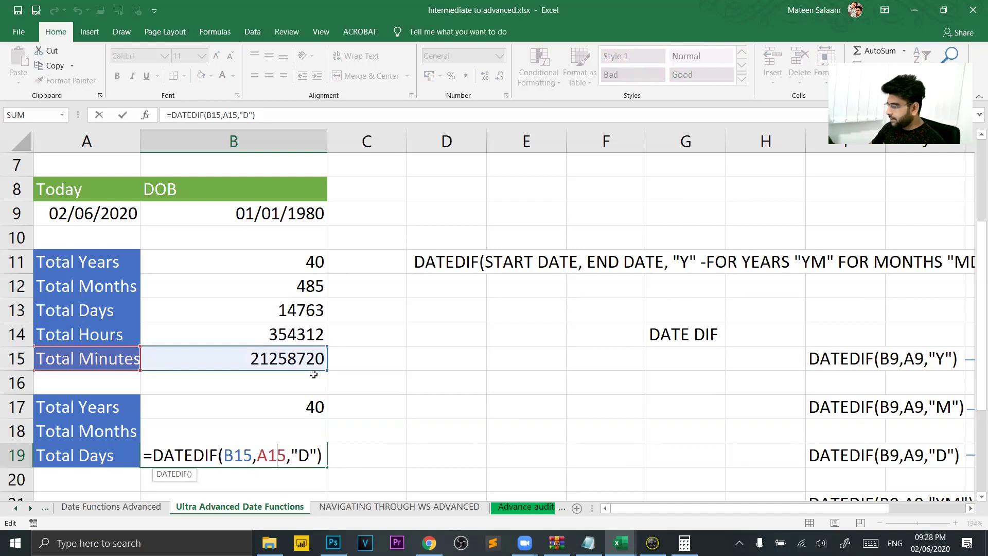
left_click(244, 455)
key("shift+Left")
key("shift+Right")
type("9")
key("Right")
key("Right")
key("shift+Right")
key("shift+Right")
type("9")
Step: Set the DATEDIF unit in B19 to "MD" for the days apart from months and enter the formula
key("Right")
key("Right")
type("M")
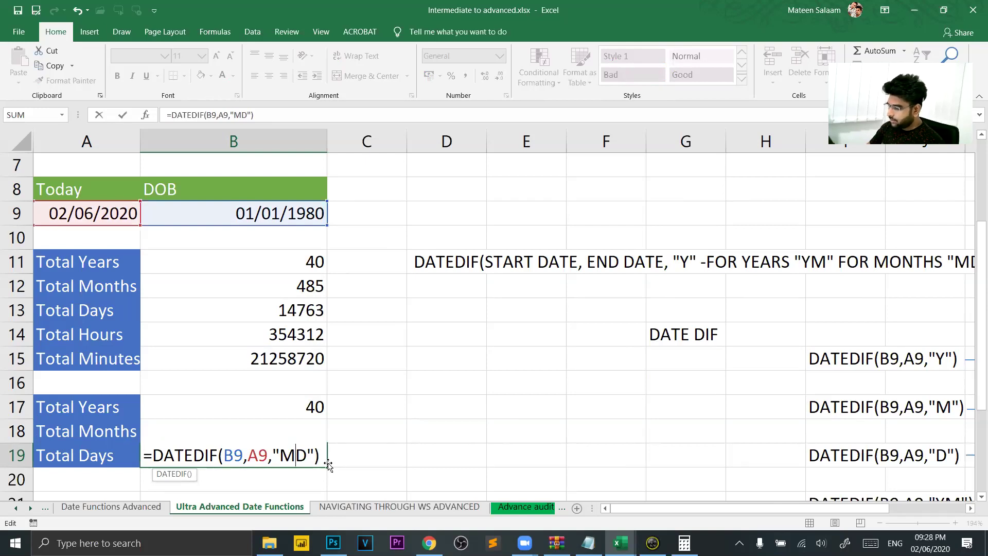
key("Return")
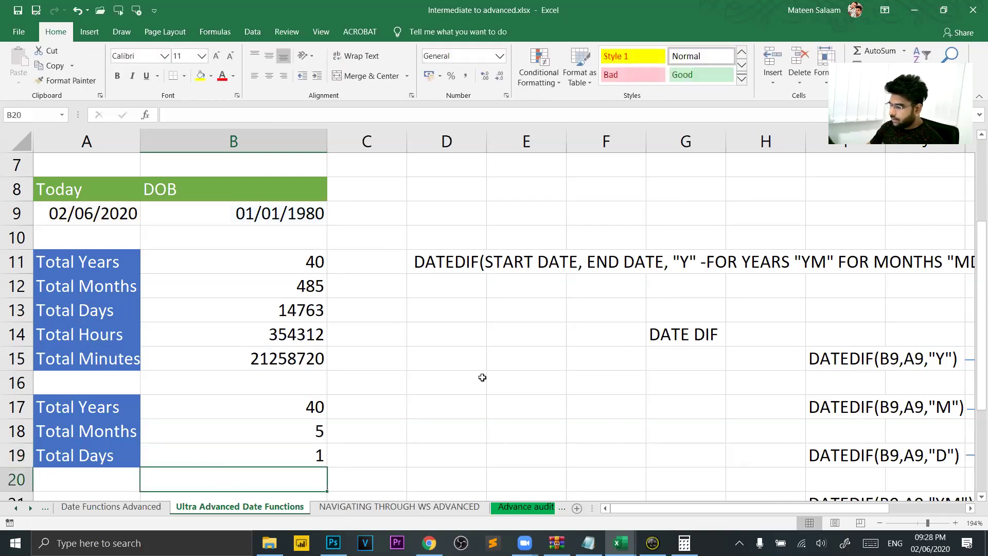
Step: Review the years, months and days formulas in B17:B19 against the DATEDIF notes on the worksheet
key("Up")
key("Up")
left_click(304, 405)
left_click(316, 439)
left_click(319, 455)
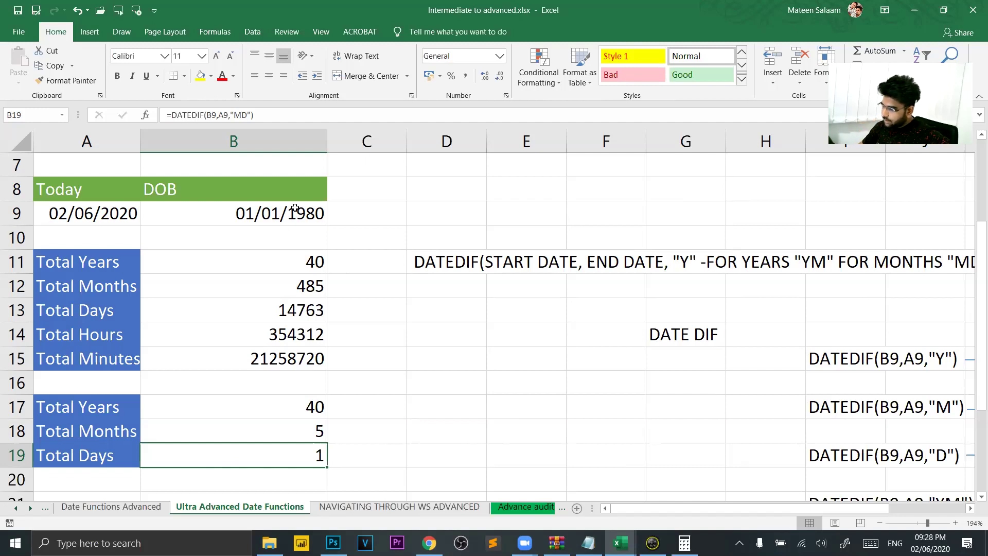
scroll(259, 280, "down", 2)
scroll(259, 280, "down", 2)
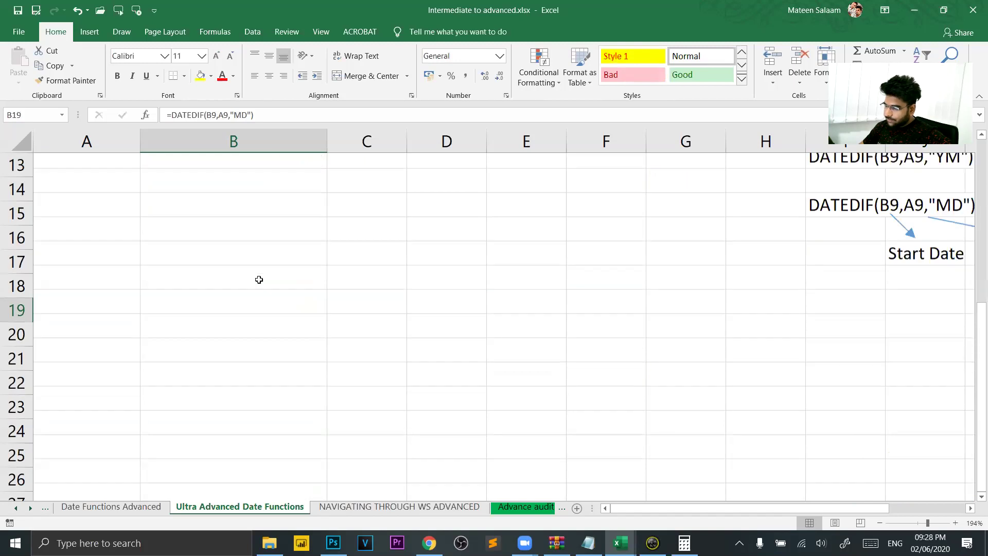
scroll(259, 279, "up", 6)
scroll(259, 279, "down", 2)
scroll(259, 280, "down", 7, "ctrl")
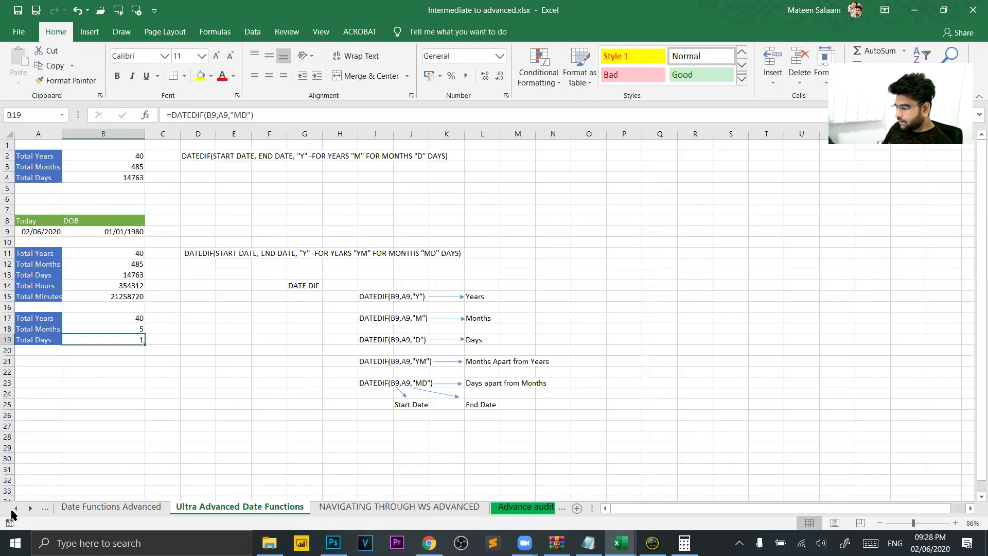
Step: Look through the workbook's other worksheets: NAVIGATING THROUGH WS ADVANCED, Advance auditing Functions and VlookUp
left_click(14, 508)
left_click(15, 508)
left_click(14, 509)
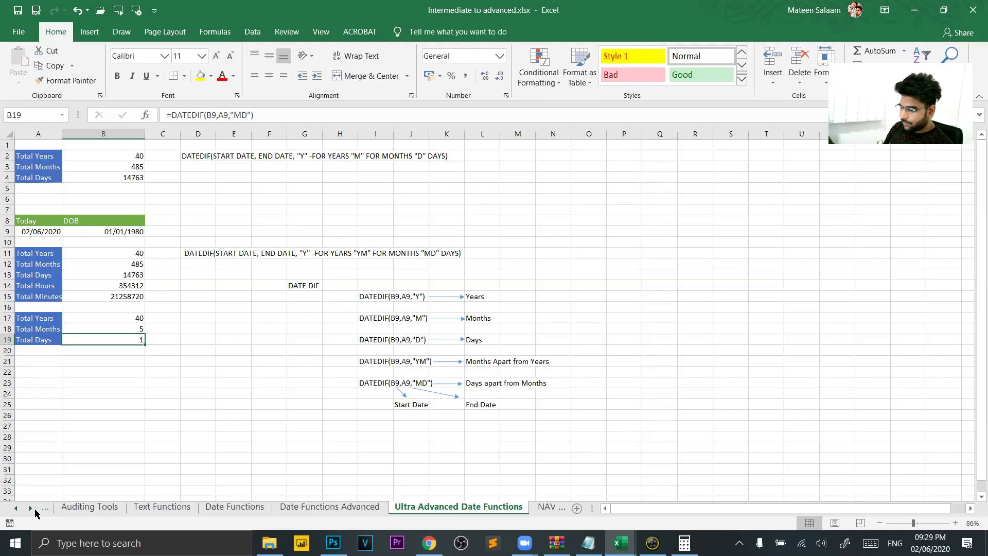
left_click(44, 509)
left_click(40, 511)
left_click(29, 508)
left_click(30, 509)
left_click(30, 509)
left_click(30, 508)
left_click(29, 508)
left_click(29, 509)
left_click(29, 509)
left_click(29, 509)
left_click(29, 509)
left_click(16, 509)
left_click(16, 509)
left_click(16, 508)
left_click(16, 509)
left_click(297, 507)
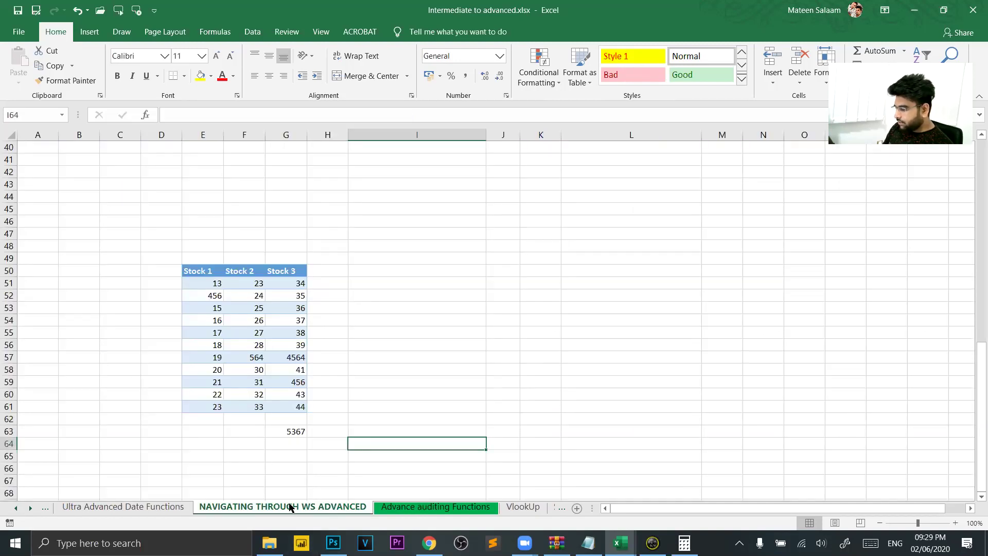
left_click(430, 507)
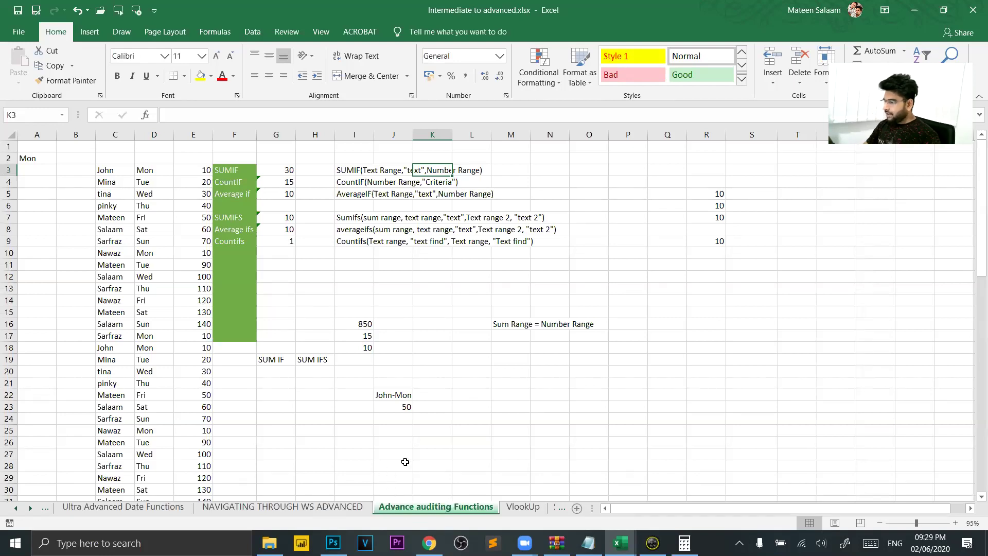
left_click(523, 507)
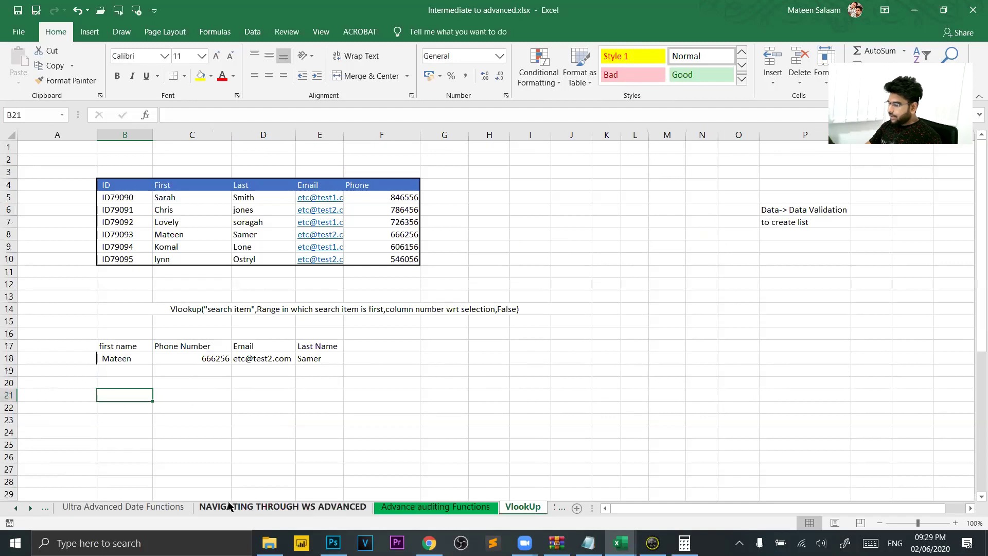
Step: Return to the Ultra Advanced Date Functions worksheet and select an empty cell below the DATEDIF notes
left_click(170, 509)
left_click(19, 509)
left_click(19, 510)
left_click(453, 417)
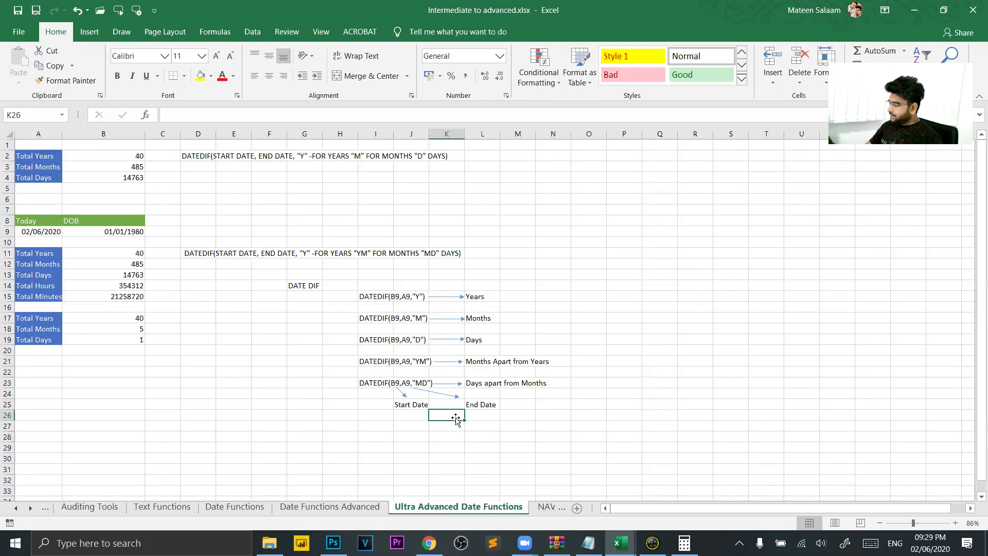
left_click(451, 460)
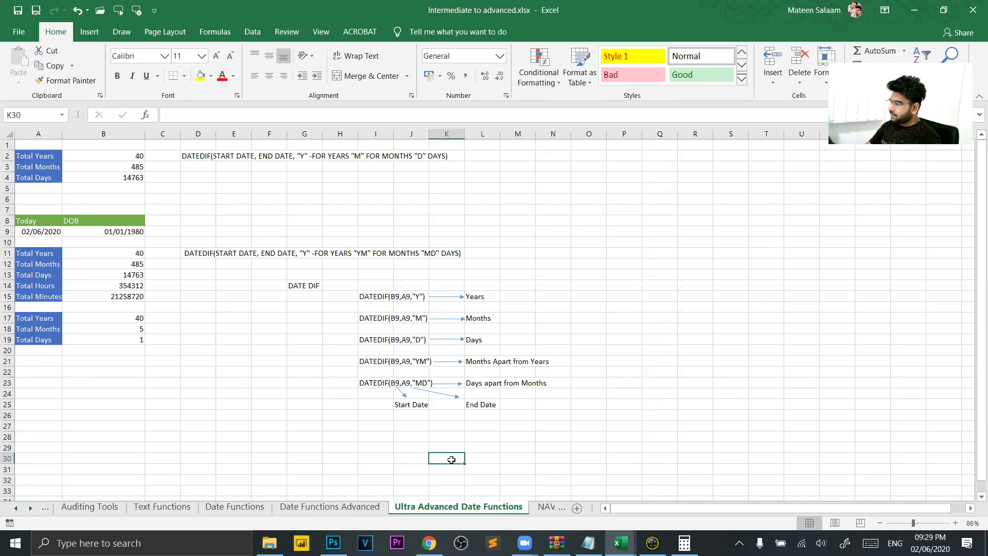